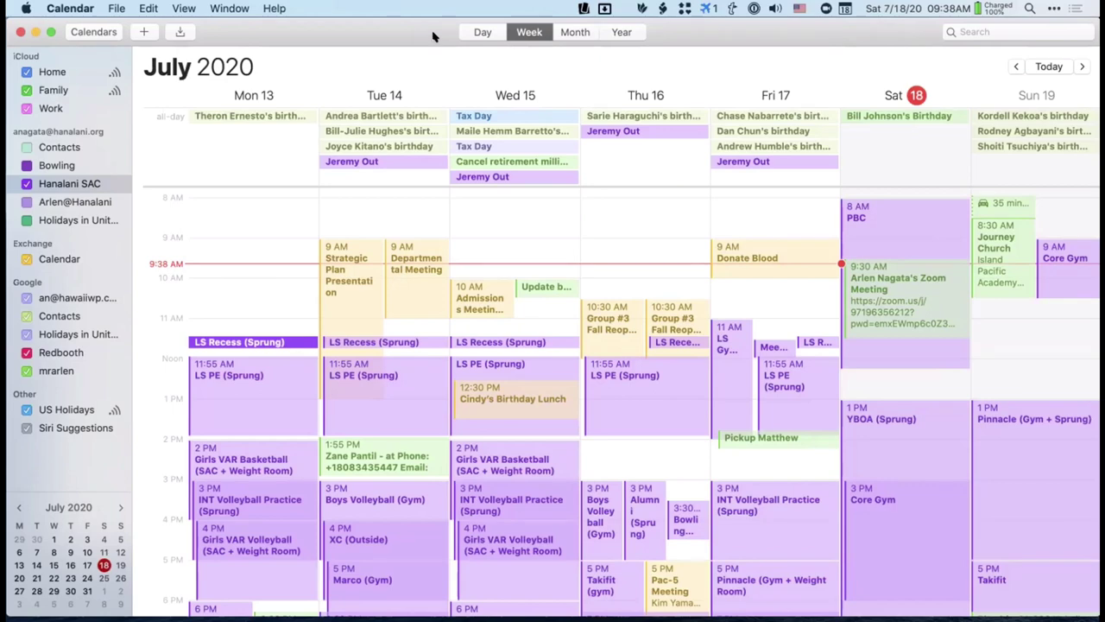
Preview the July 17 and July 24 events in Year view, then show the July 2020 month.
left_click(629, 32)
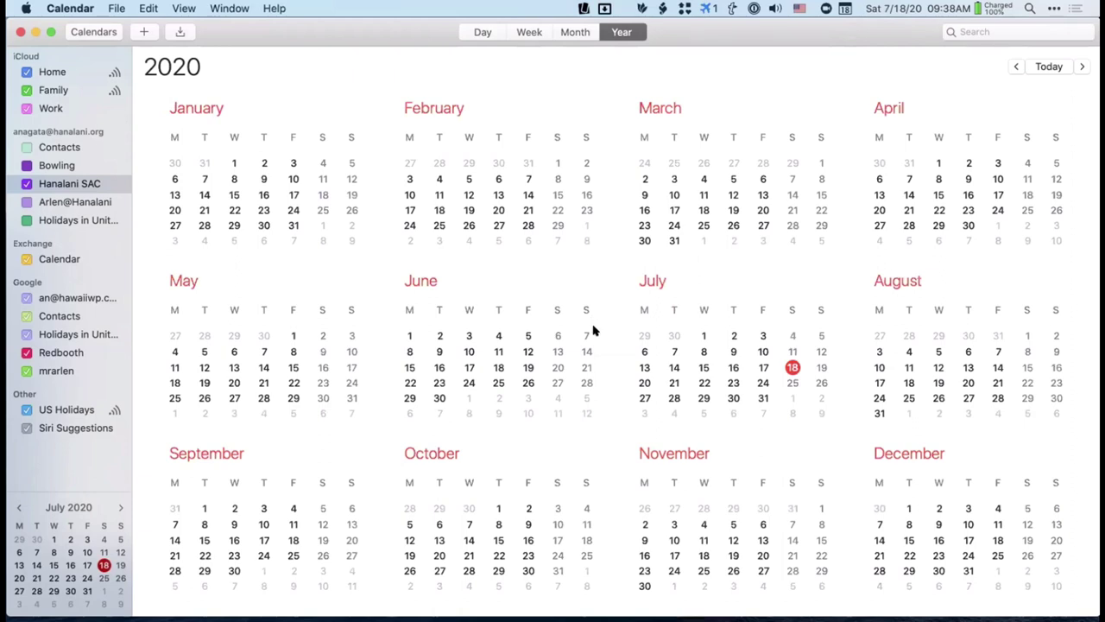
left_click(765, 366)
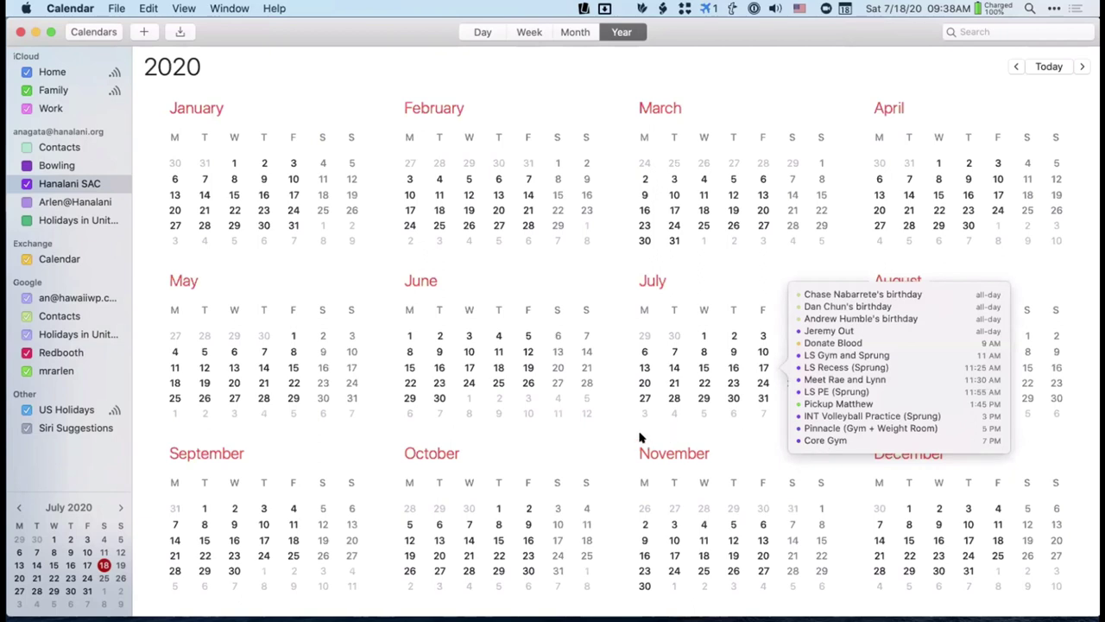
left_click(762, 366)
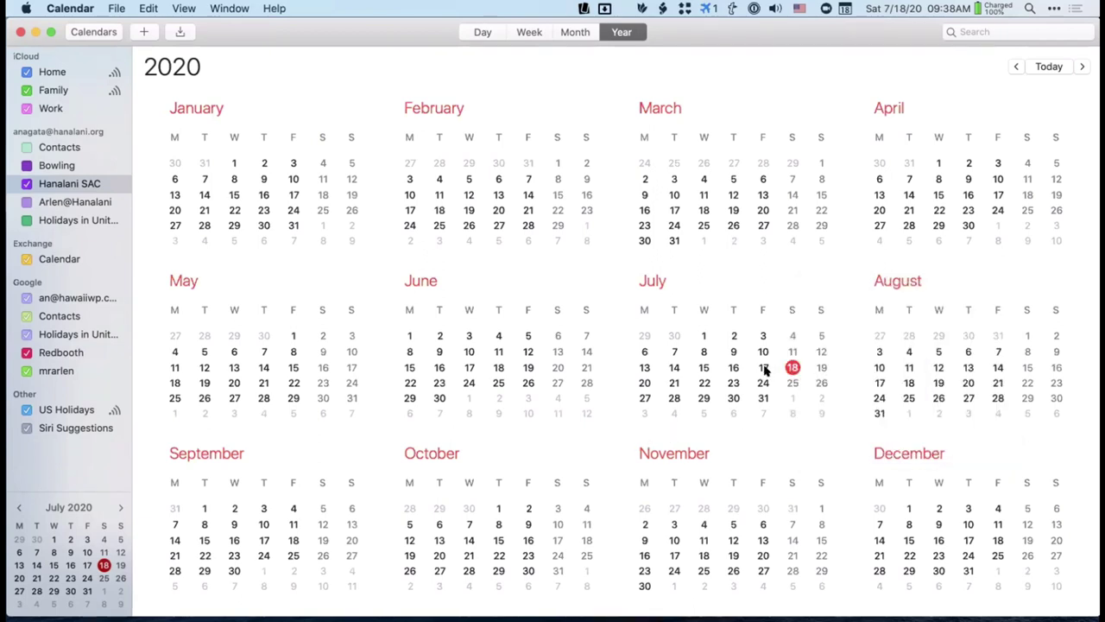
left_click(763, 382)
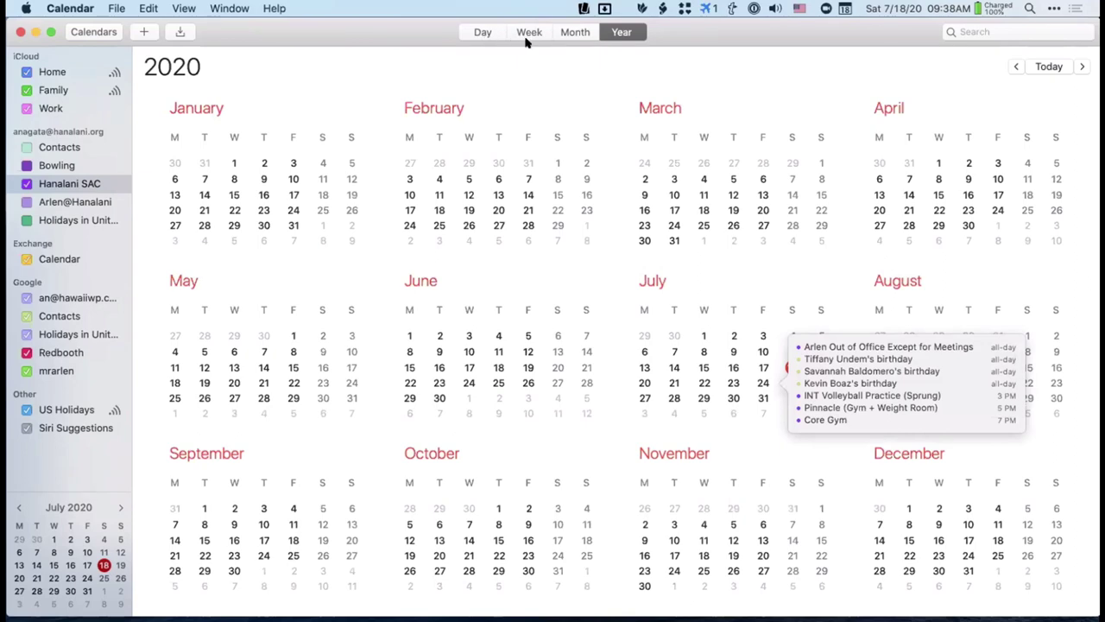
left_click(574, 33)
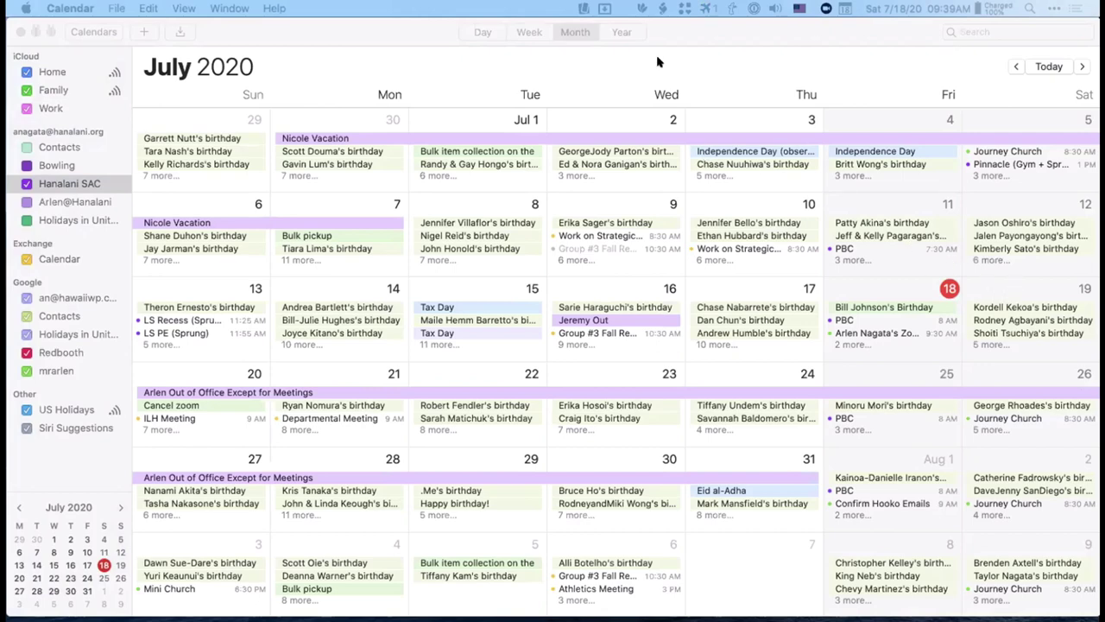
left_click(622, 32)
left_click(760, 367)
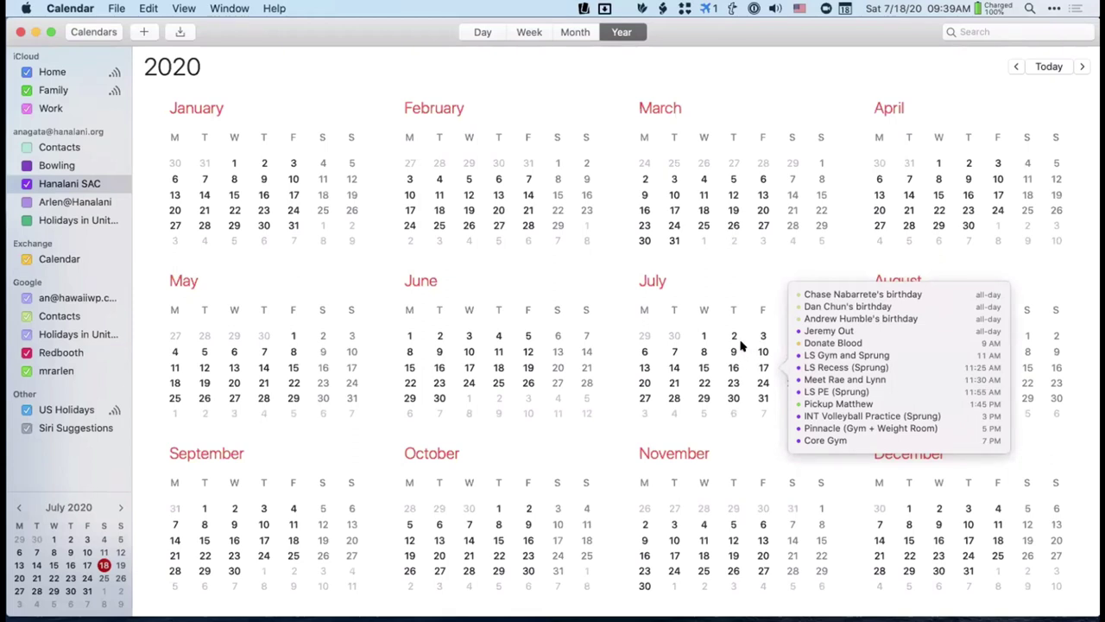
left_click(572, 32)
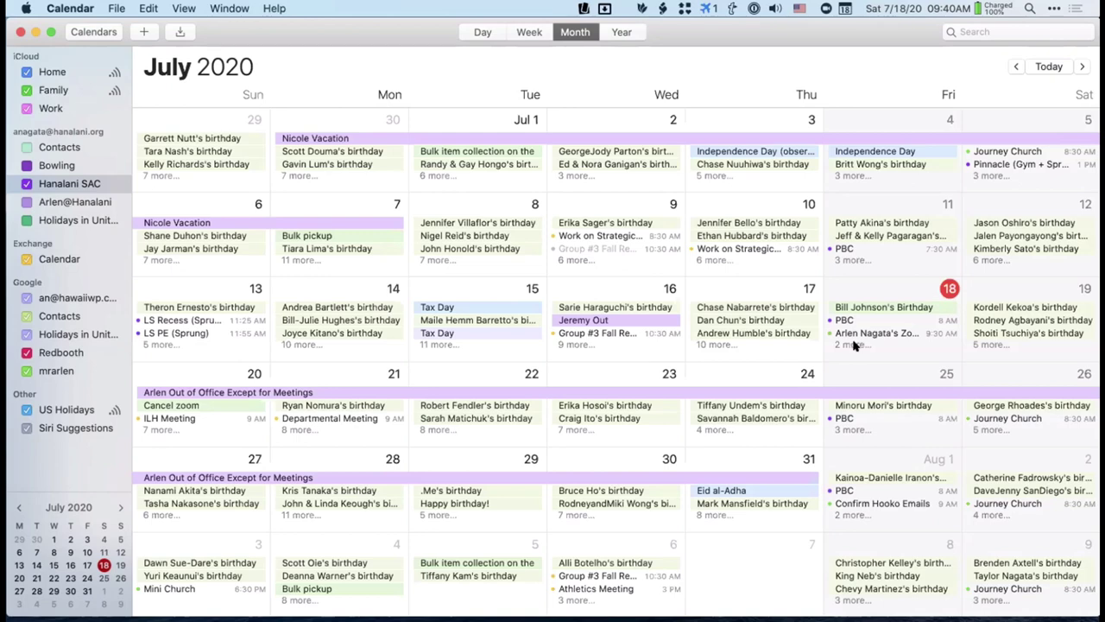
left_click(844, 308)
left_click(844, 320)
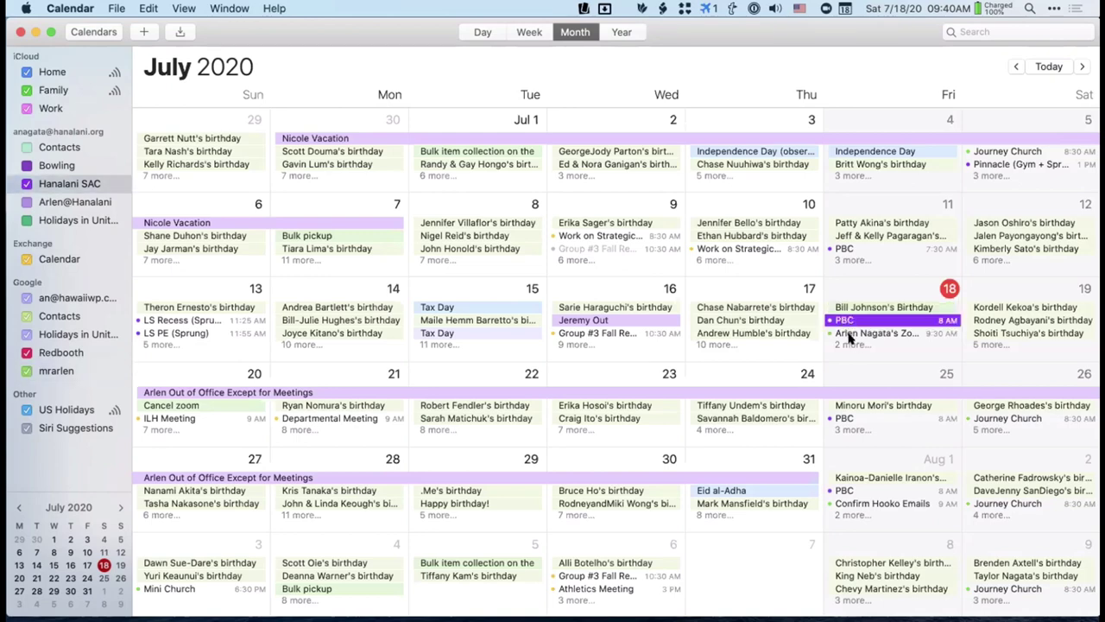
left_click(850, 333)
double_click(850, 335)
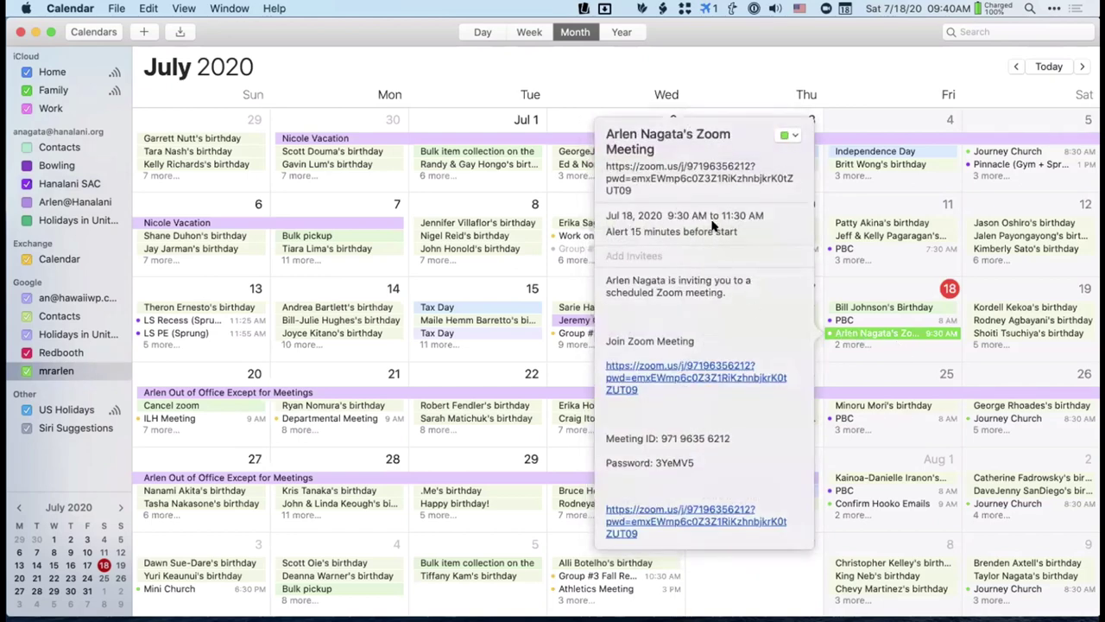
left_click(686, 255)
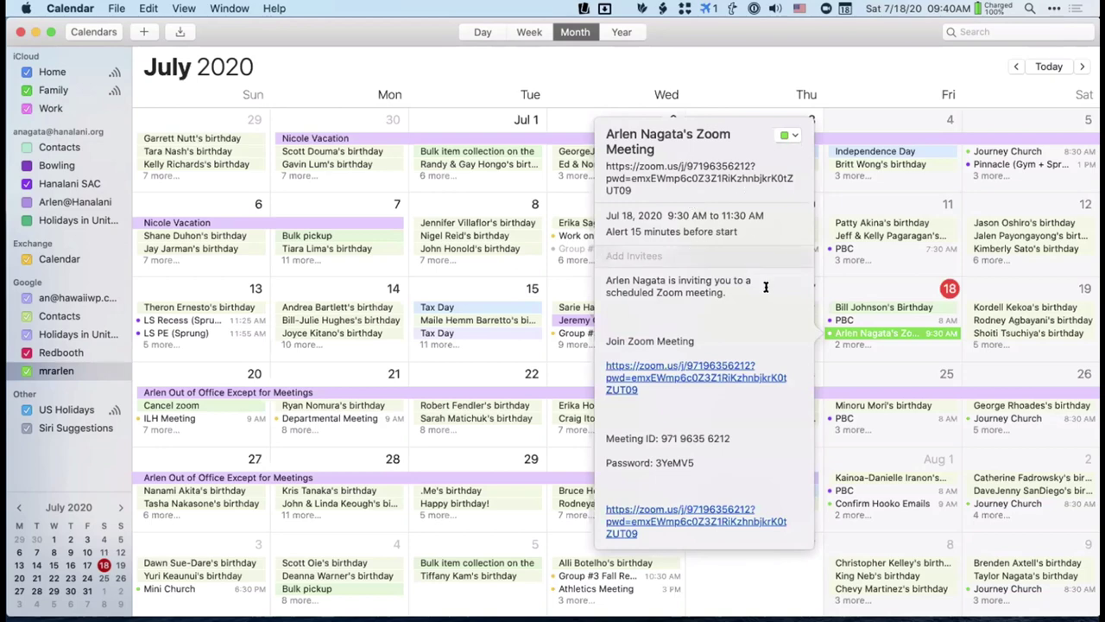
left_click(744, 82)
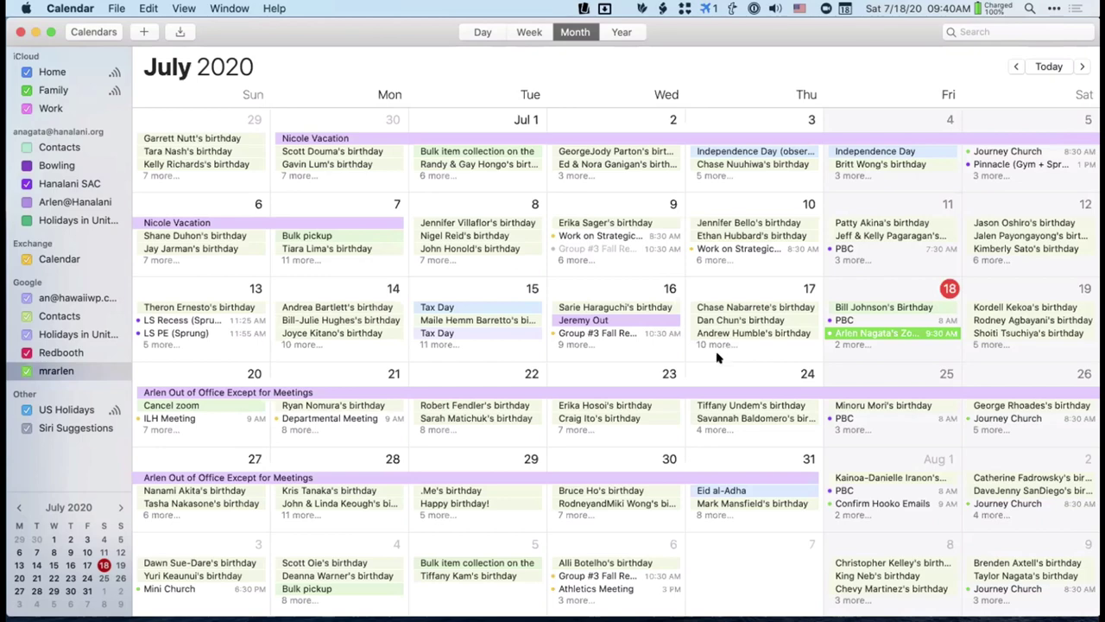
In the week of July 13–19, add 'New Event For me' on Thursday 16, 8–10:30 AM.
left_click(530, 31)
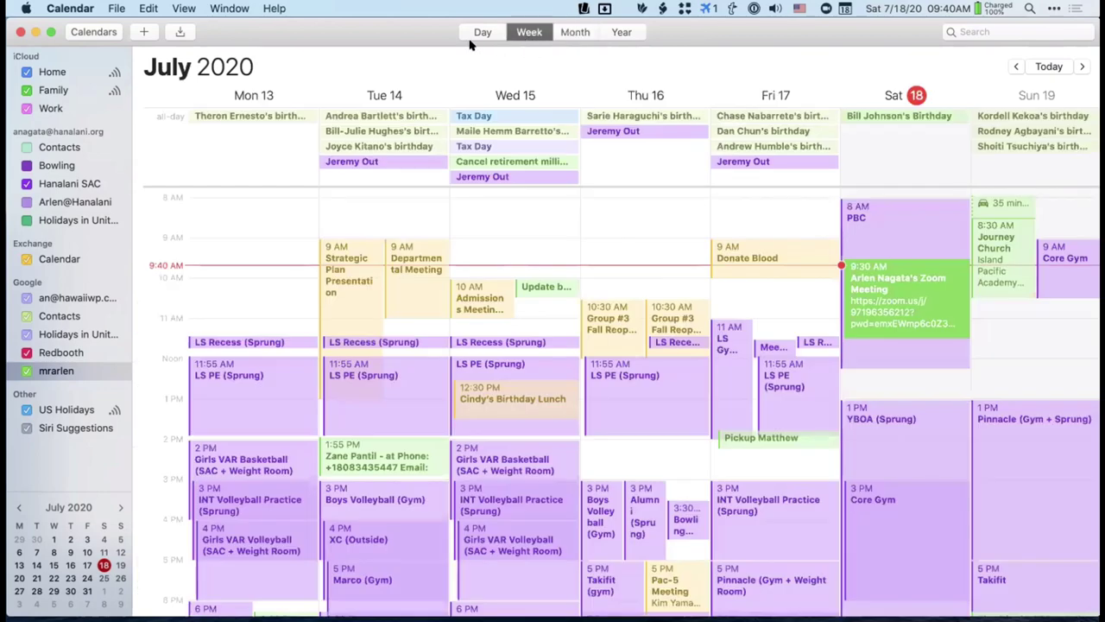
scroll(513, 323, "down", 2)
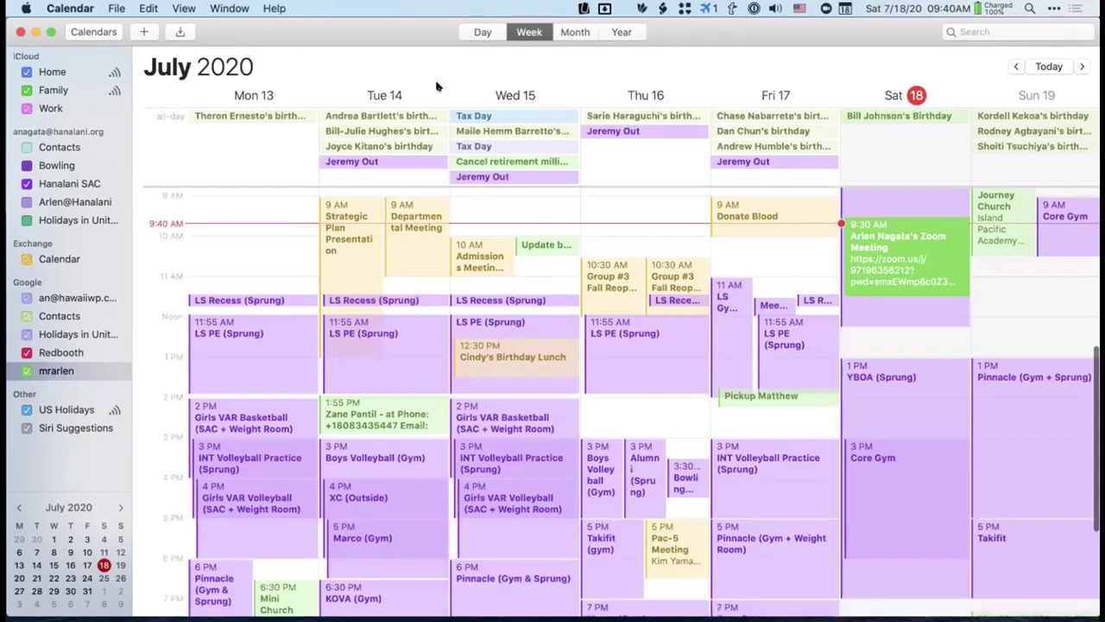
scroll(669, 432, "down", 2)
scroll(671, 427, "up", 2)
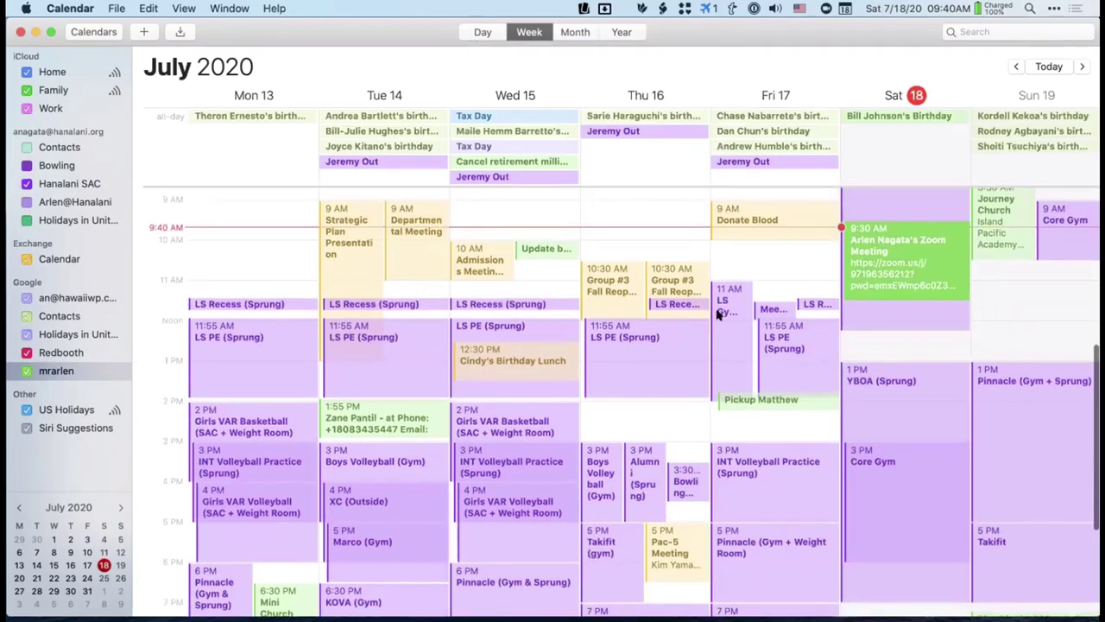
scroll(717, 315, "up", 3)
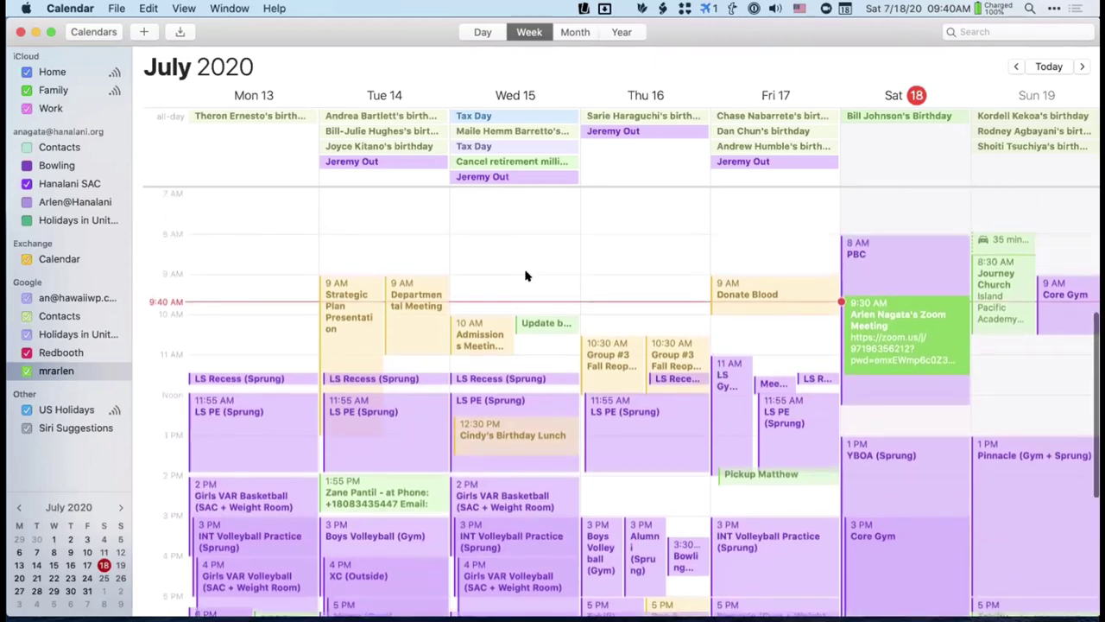
left_click(619, 238)
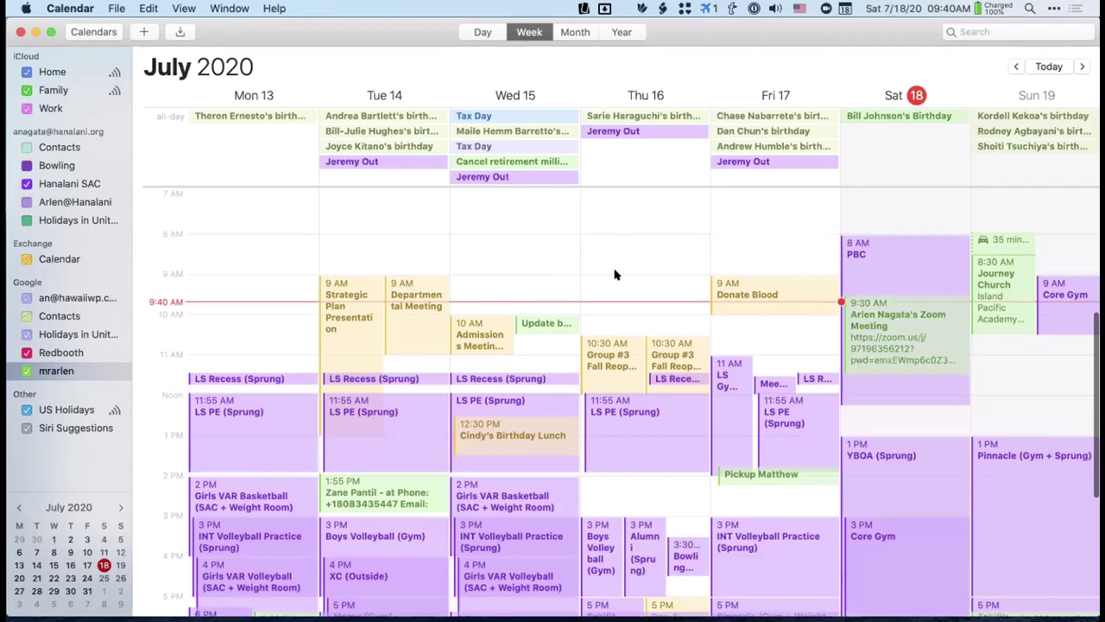
left_click_drag(615, 274, 616, 332)
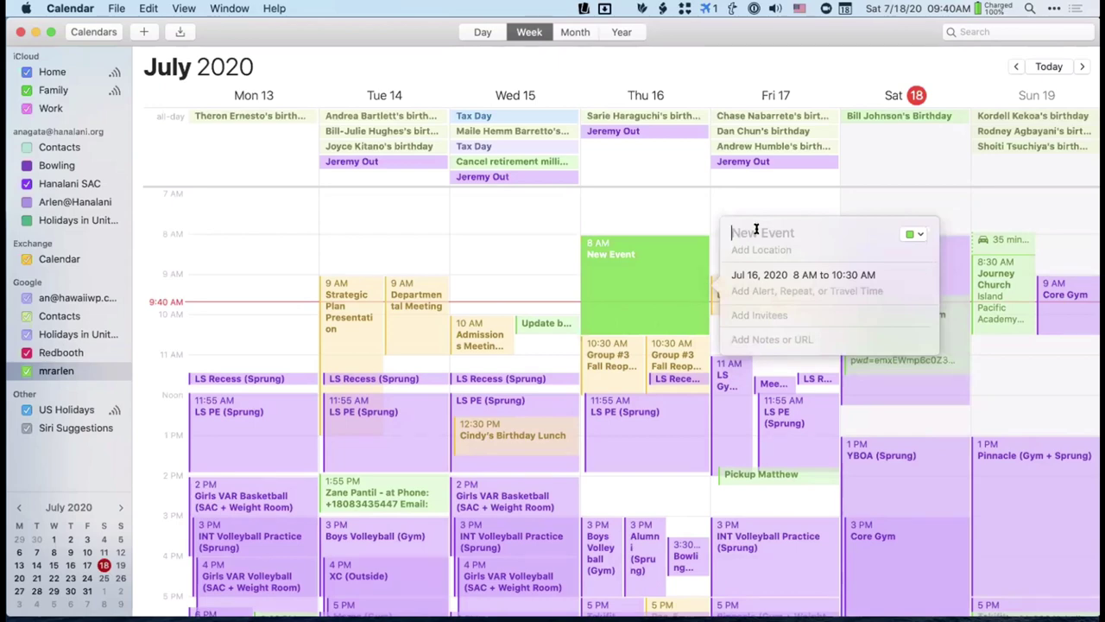
type("New Event For me")
left_click(753, 315)
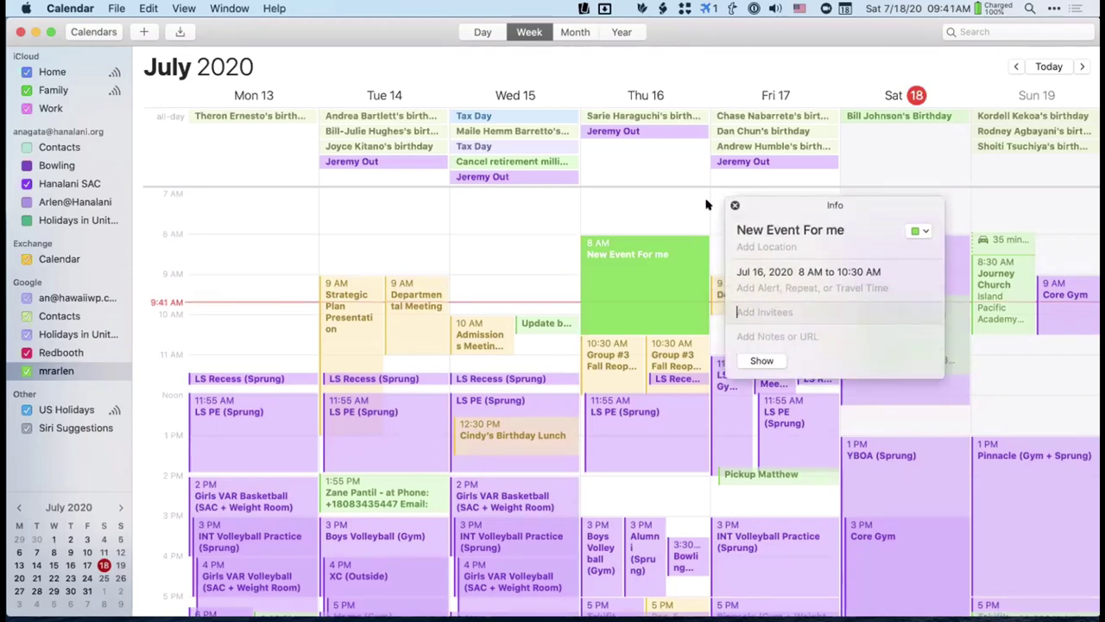
left_click(643, 206)
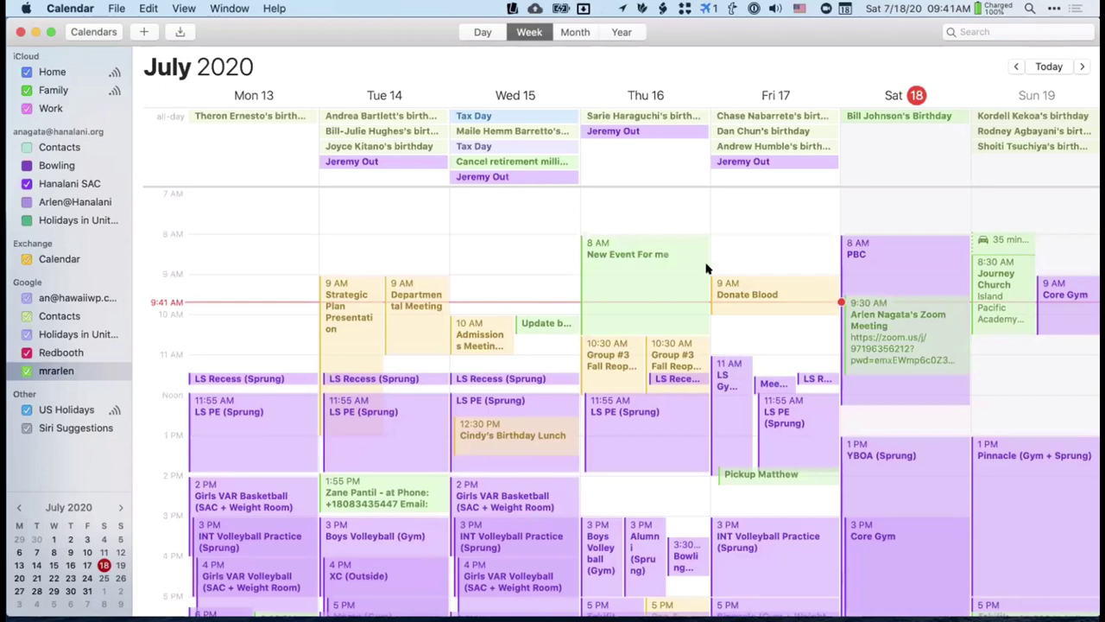
Advance to the week of July 20–26 and scroll through its hours.
left_click(1081, 66)
scroll(501, 326, "down", 5)
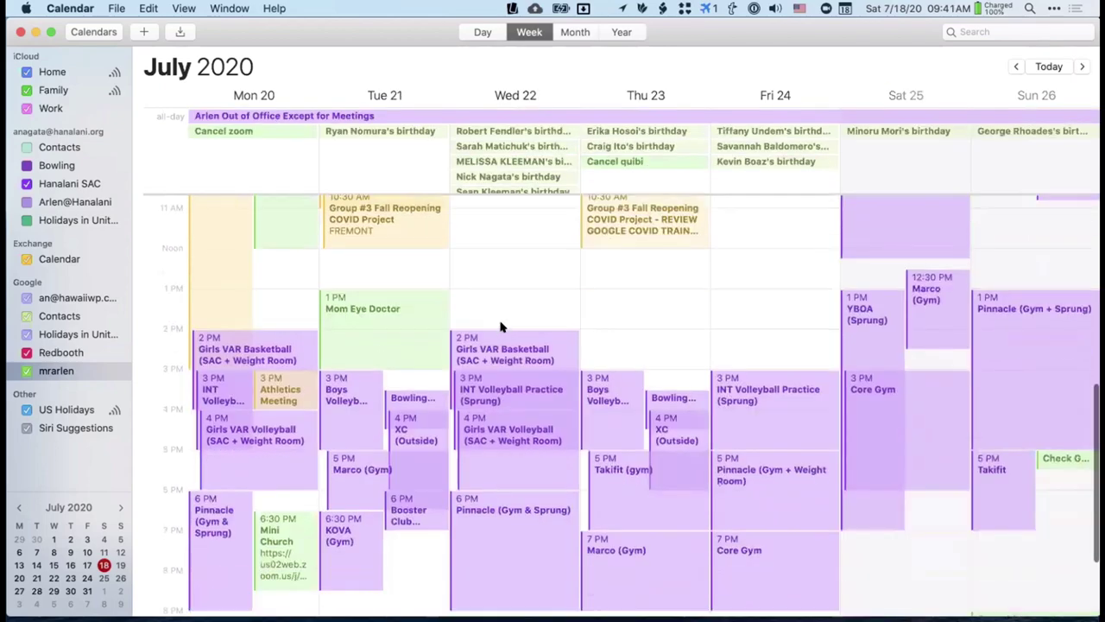
scroll(501, 326, "up", 3)
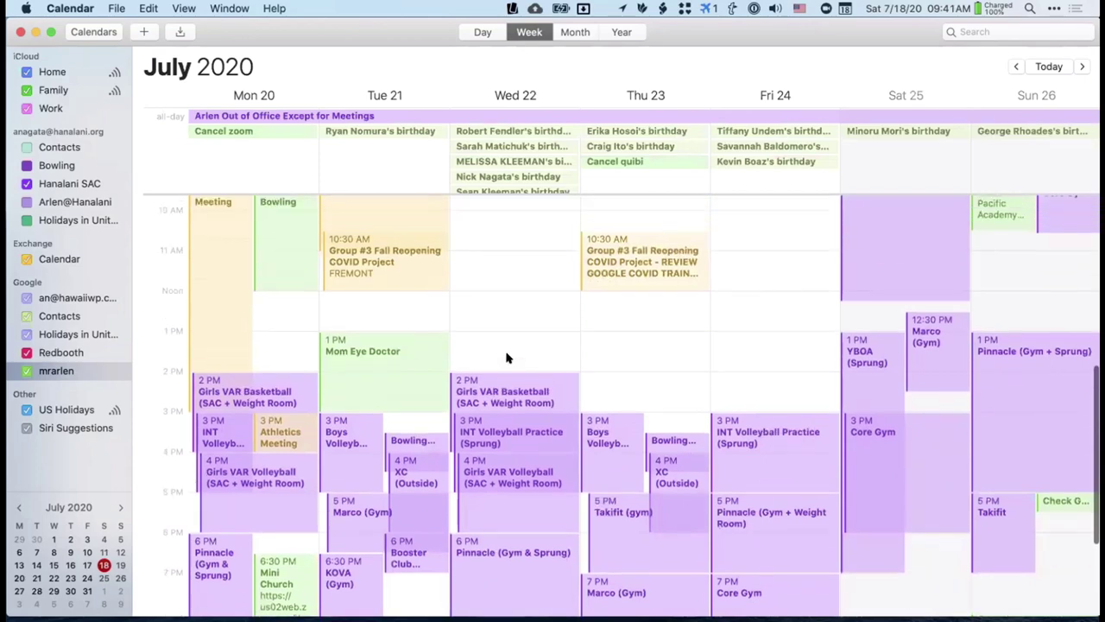
scroll(507, 357, "up", 3)
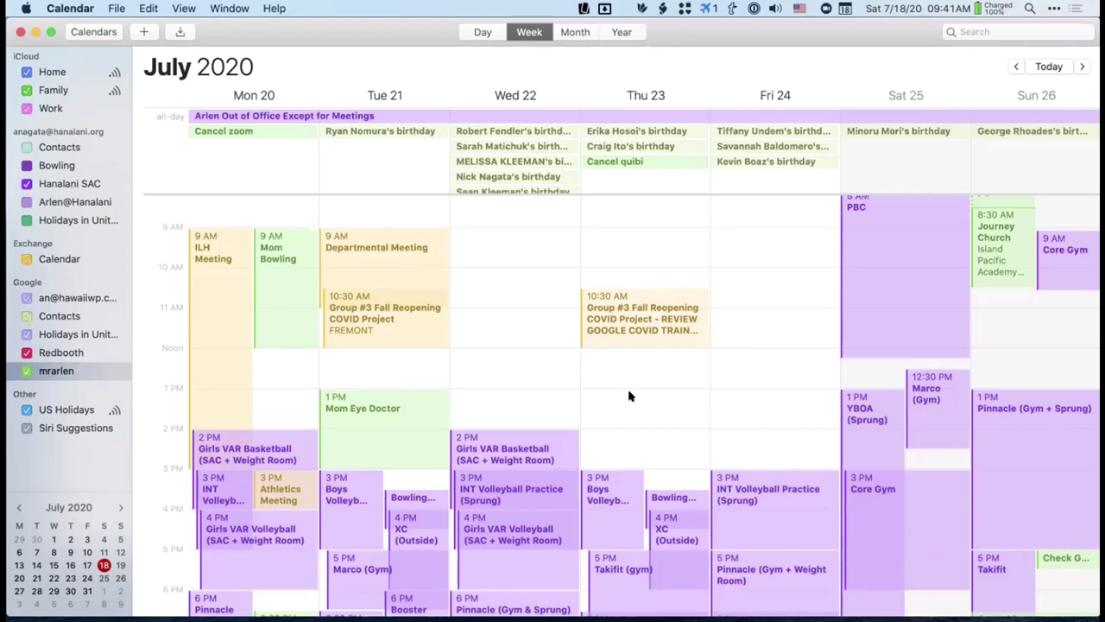
scroll(629, 395, "down", 5)
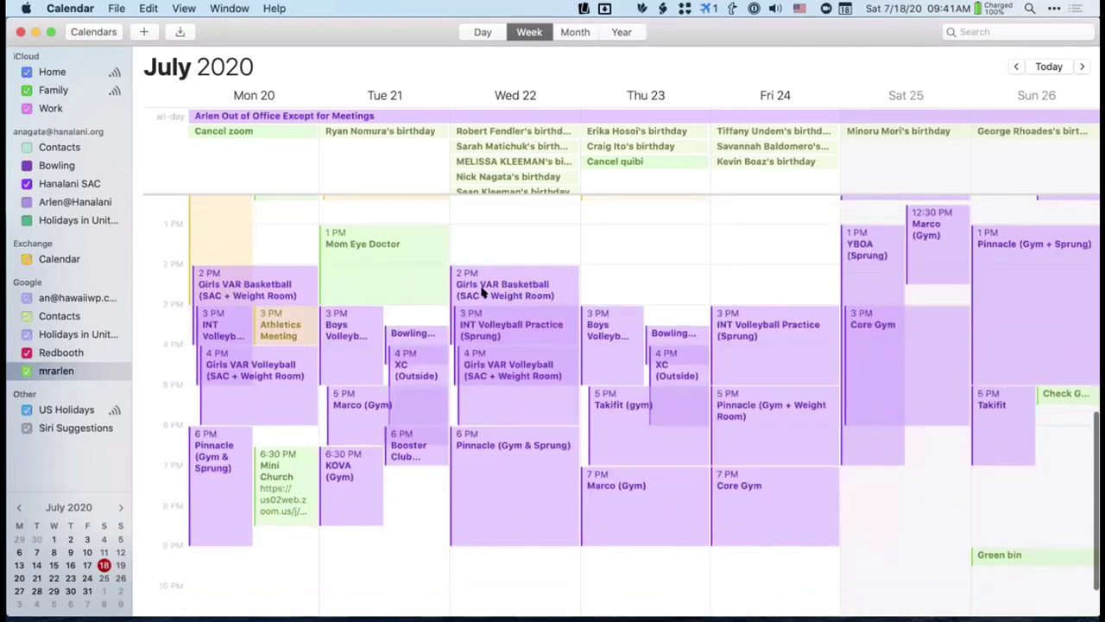
scroll(595, 302, "up", 4)
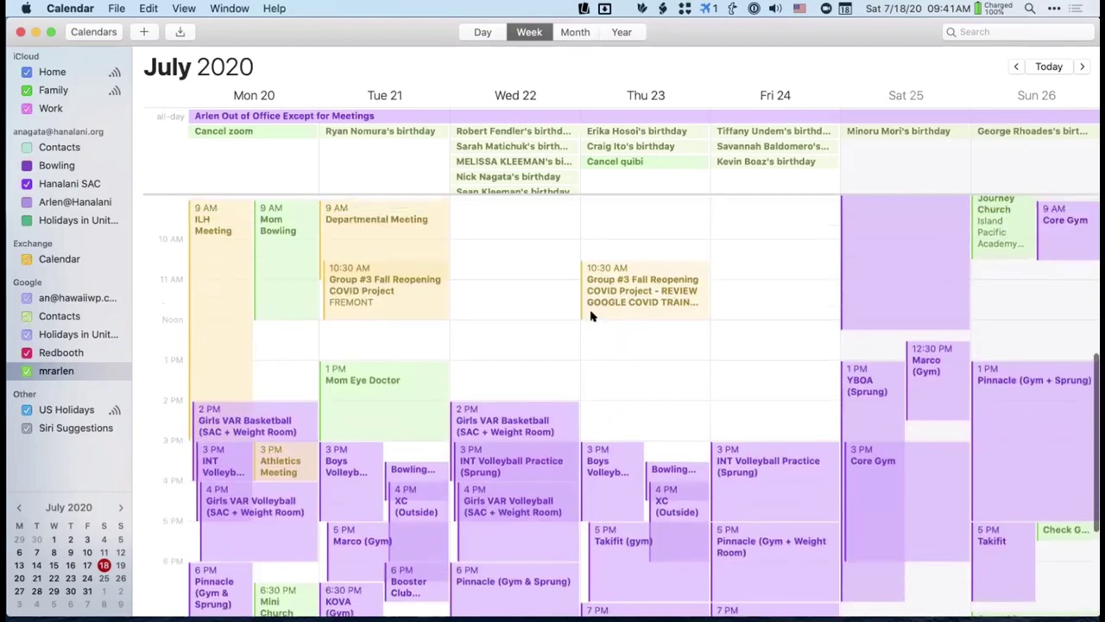
scroll(585, 293, "up", 1)
Draft a trial event on Thursday 23 from 10 AM, then delete it.
left_click_drag(578, 267, 585, 377)
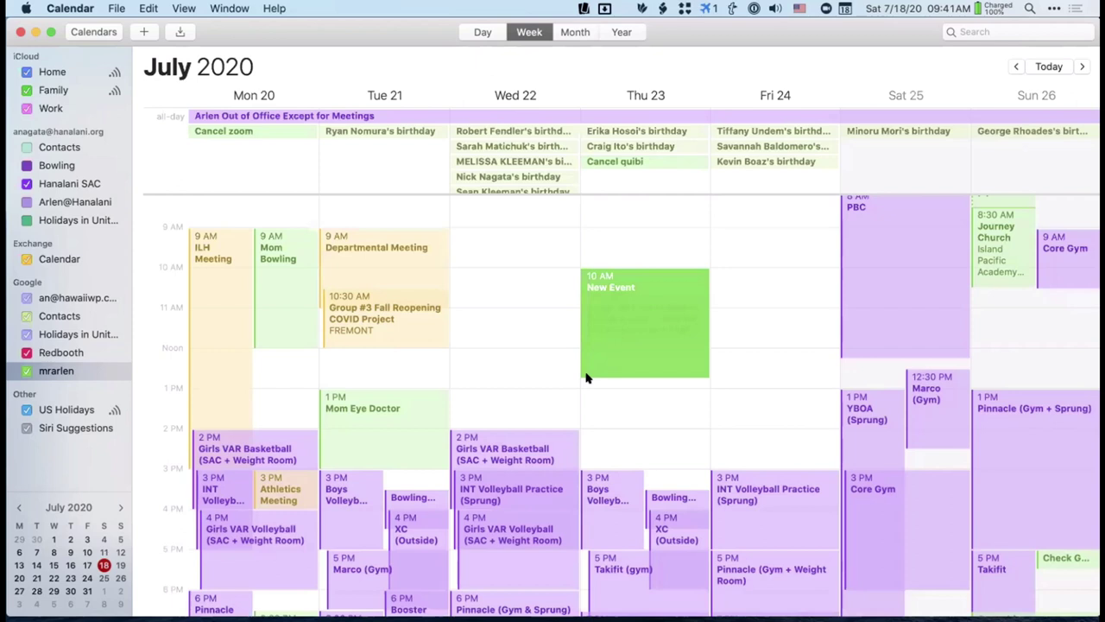
left_click(671, 227)
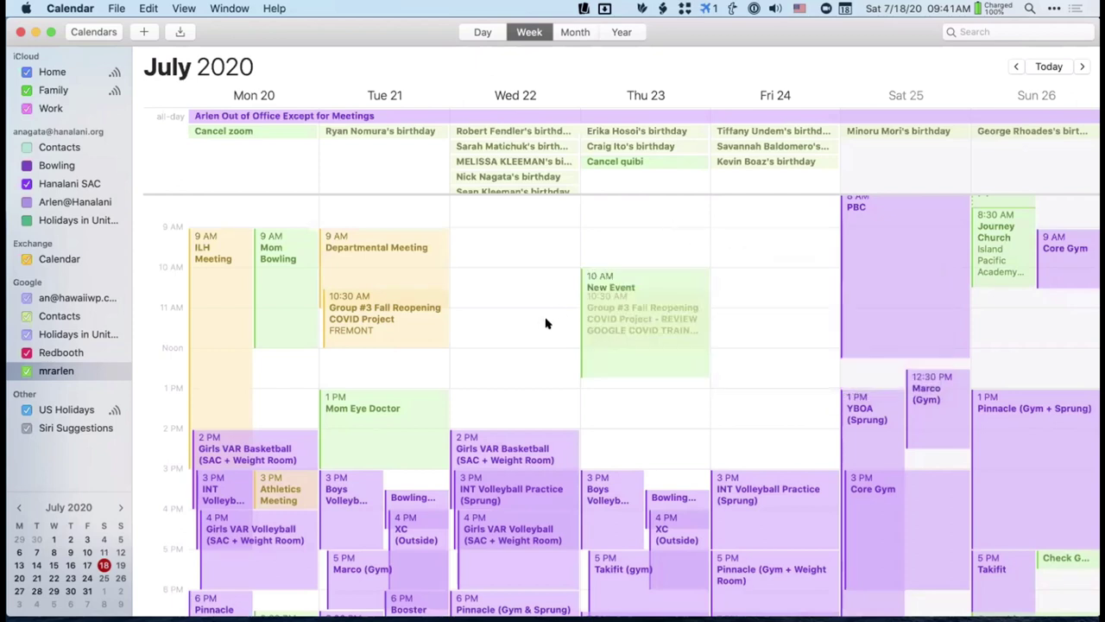
left_click(652, 329)
key("Delete")
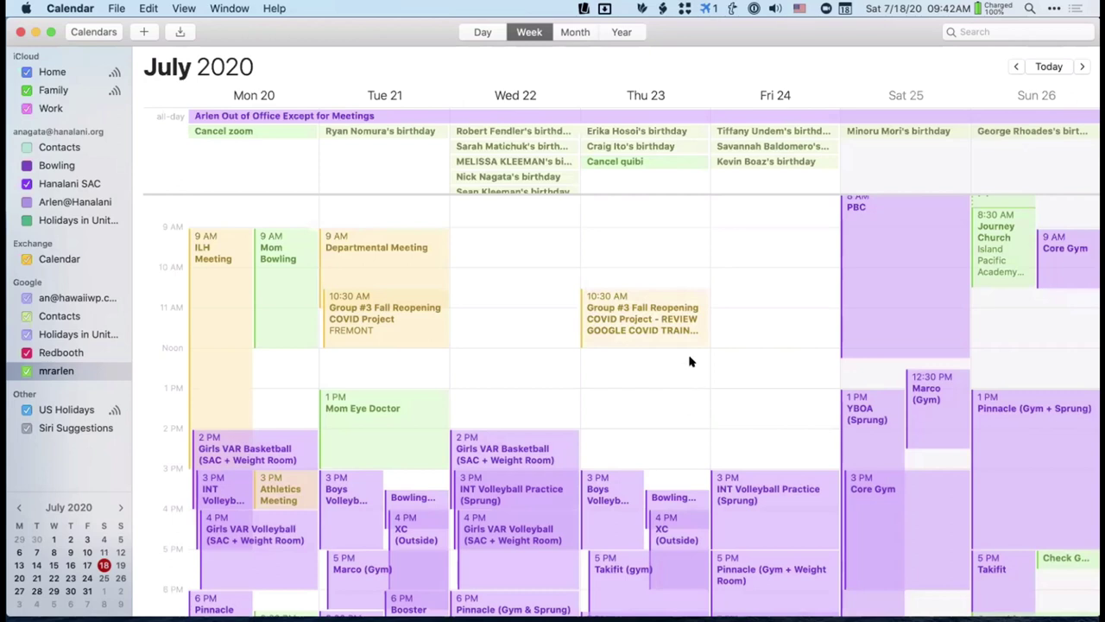
Remove the 11 AM New Event drafted on Thursday, July 23, leaving only the Group #3 review.
left_click_drag(691, 366, 684, 305)
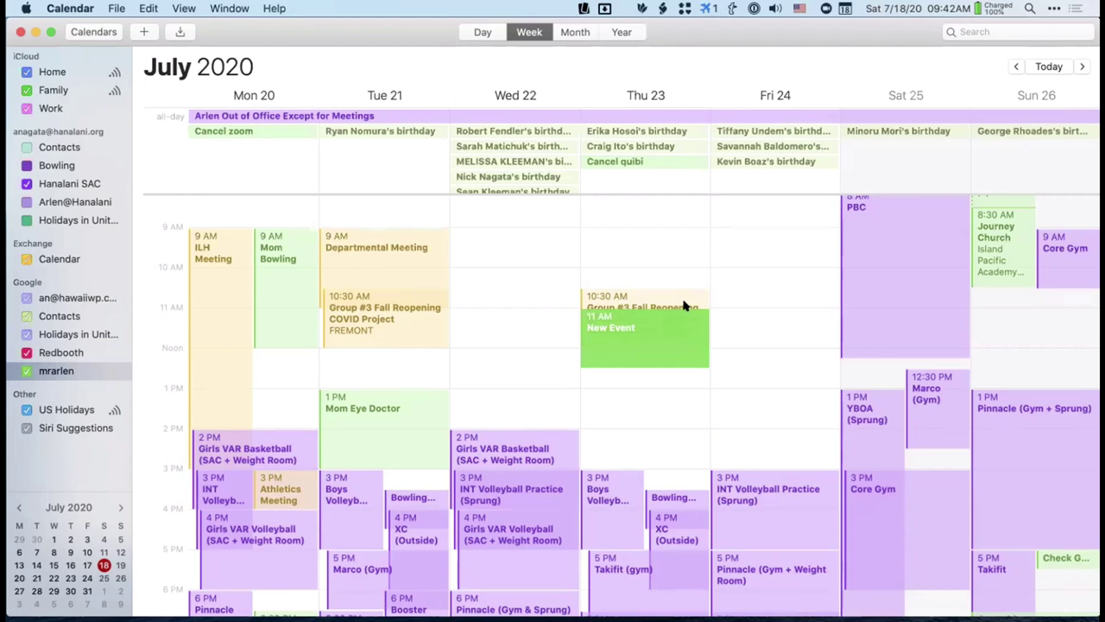
left_click(703, 246)
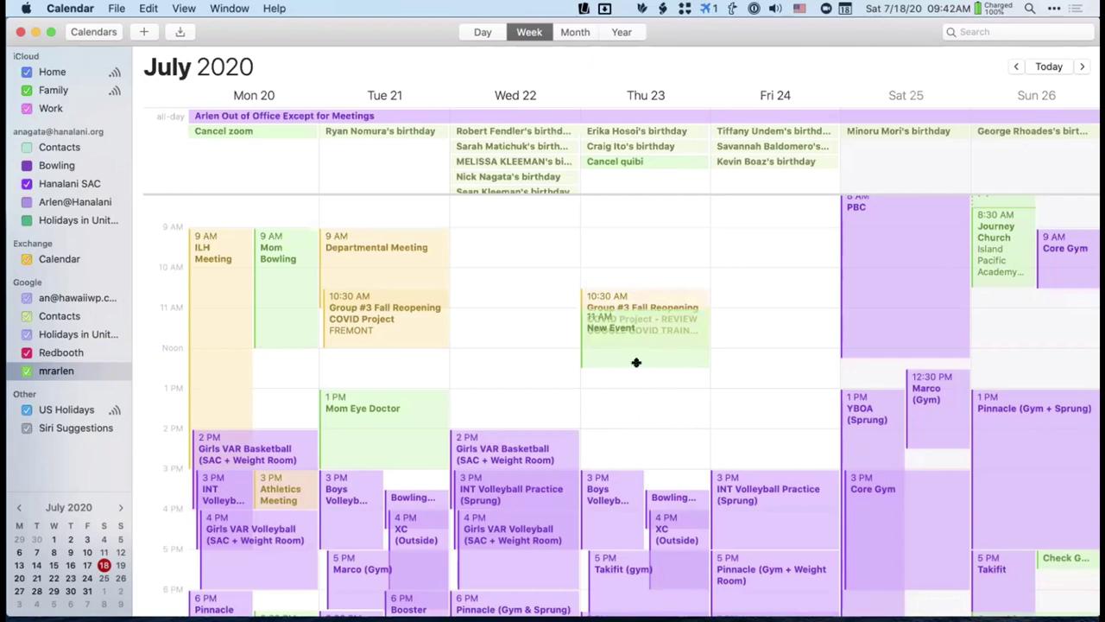
left_click(655, 341)
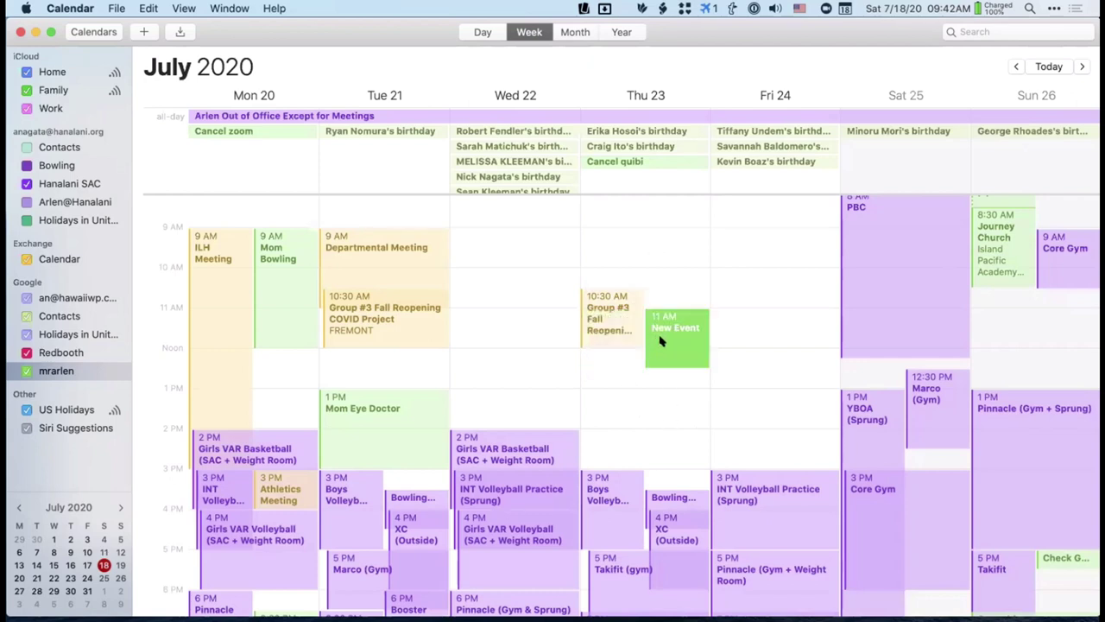
left_click(608, 367)
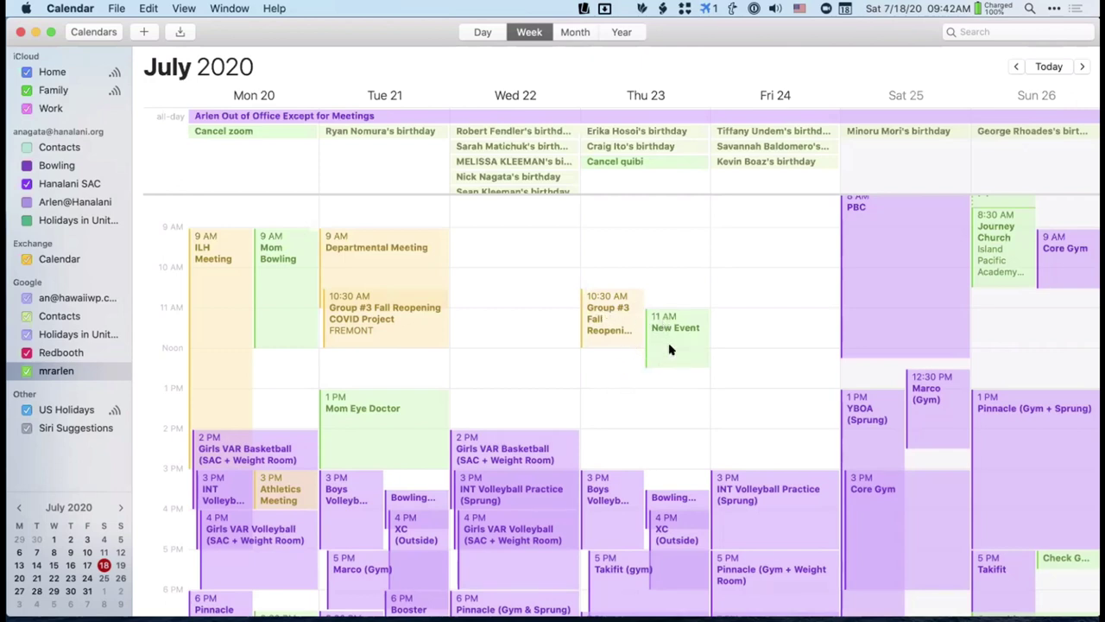
left_click(667, 349)
key("BackSpace")
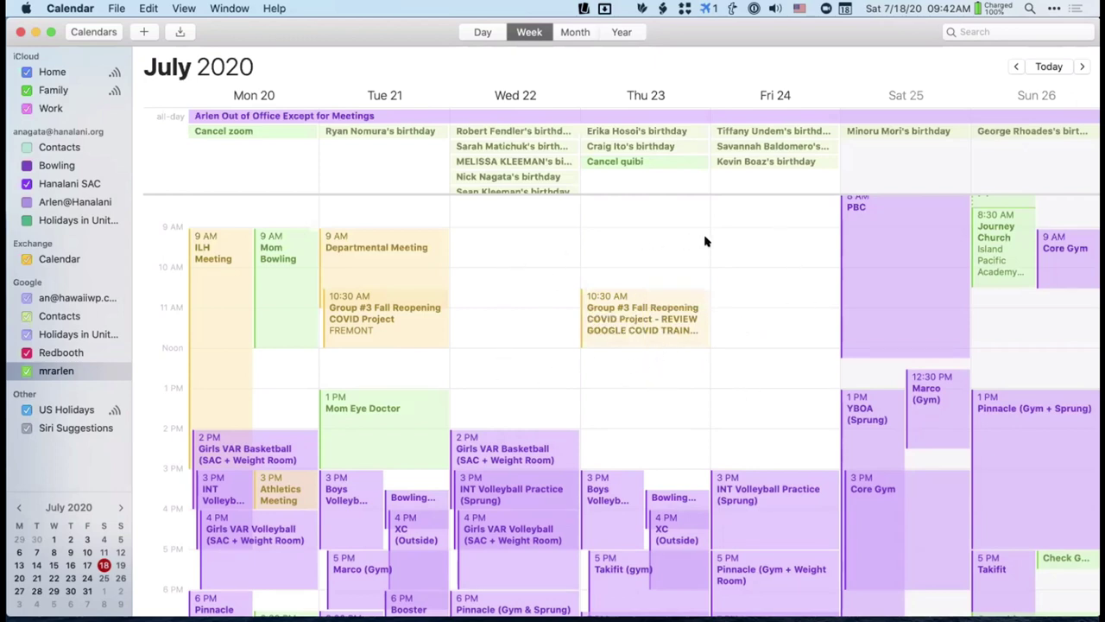
Draw a 1–2 PM event on Wednesday, July 22 and title it 'Lunmch Meeting'.
scroll(558, 387, "down", 5)
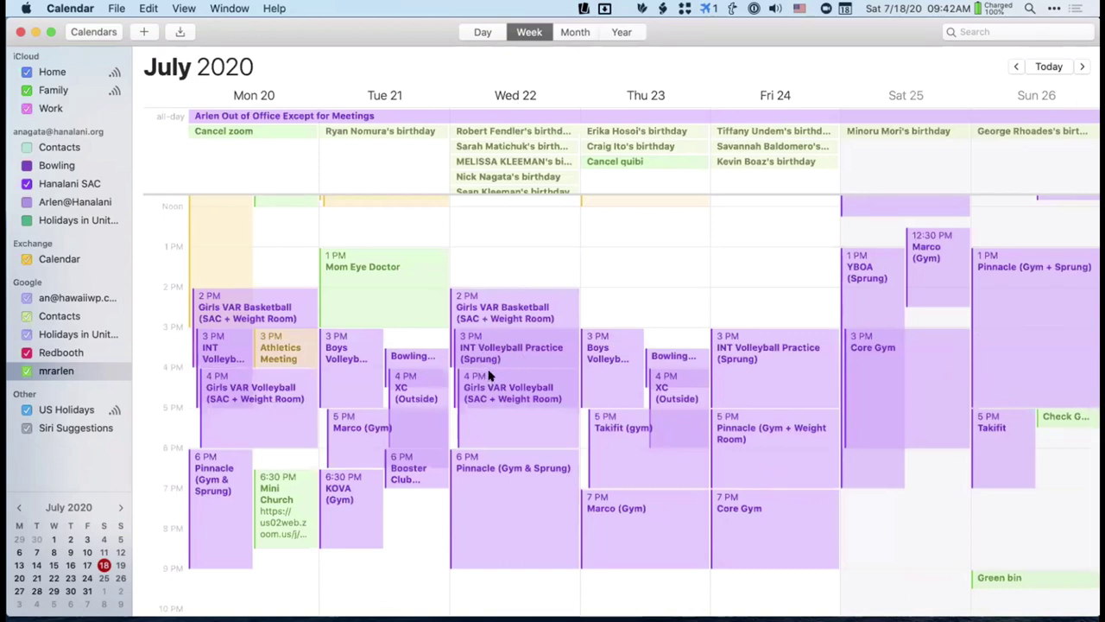
mouse_move(516, 350)
left_mouse_down()
mouse_move(622, 281)
mouse_move(518, 353)
mouse_move(558, 257)
mouse_move(558, 336)
mouse_move(498, 370)
mouse_move(495, 350)
left_mouse_up()
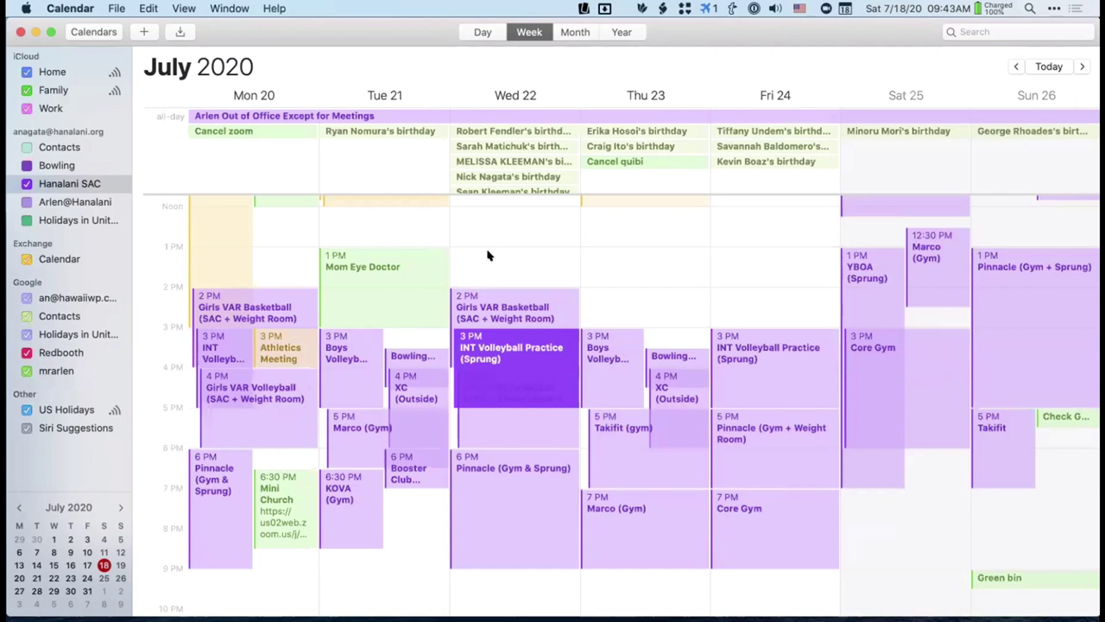
left_click_drag(488, 249, 489, 291)
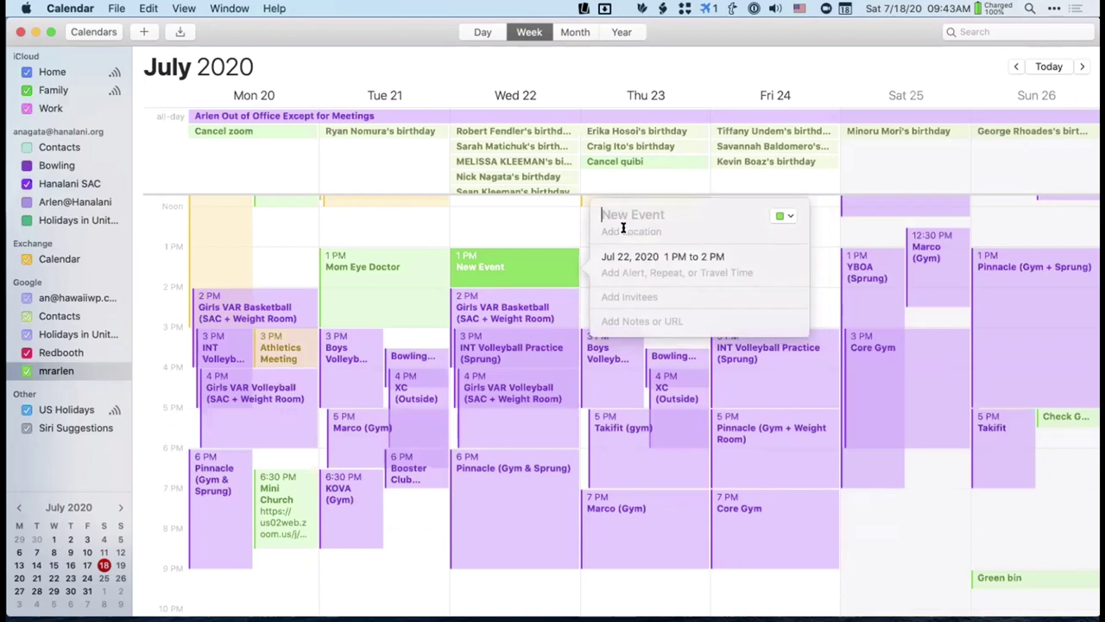
type("Lunmch Meeting")
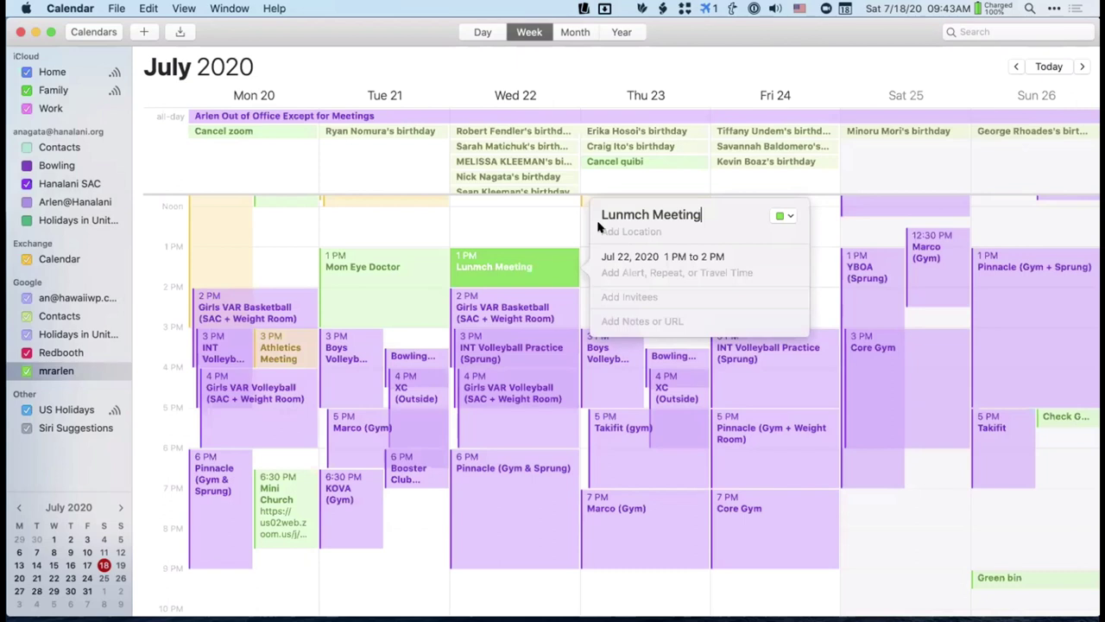
Change Lunmch Meeting's start time to 3:15 PM so it runs 3:15–4:15 PM.
left_click(666, 254)
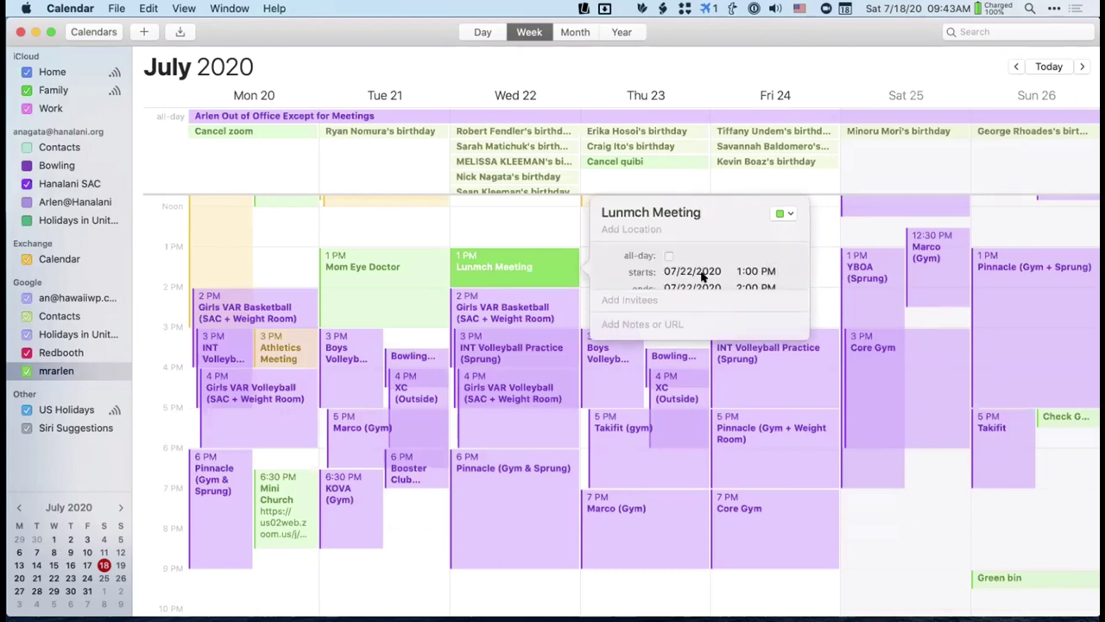
left_click(739, 230)
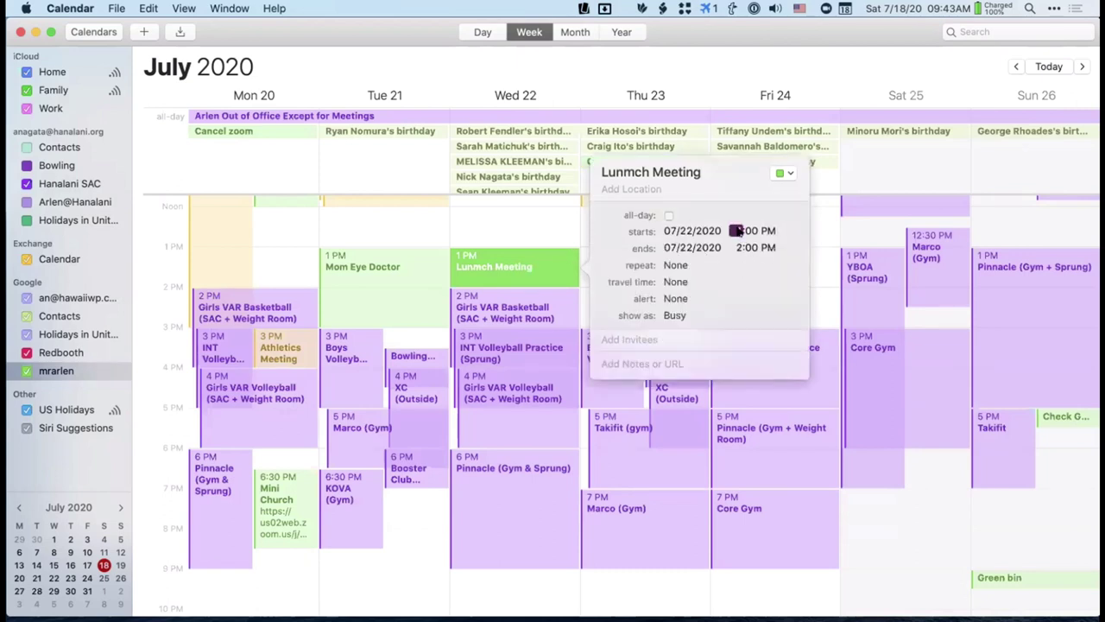
type("314")
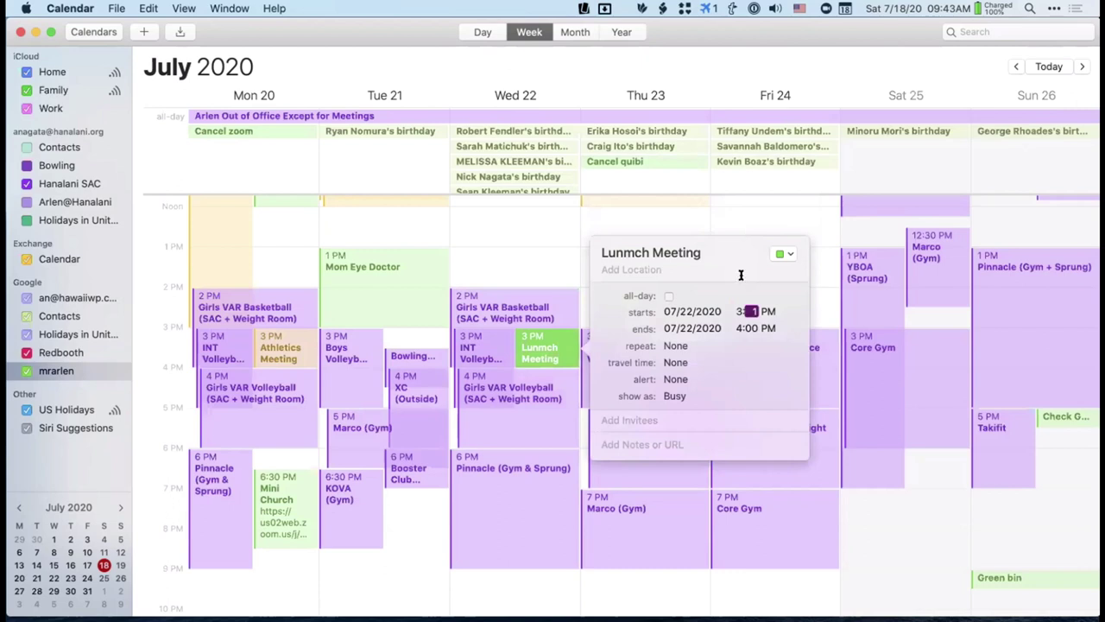
type("15")
key("Tab")
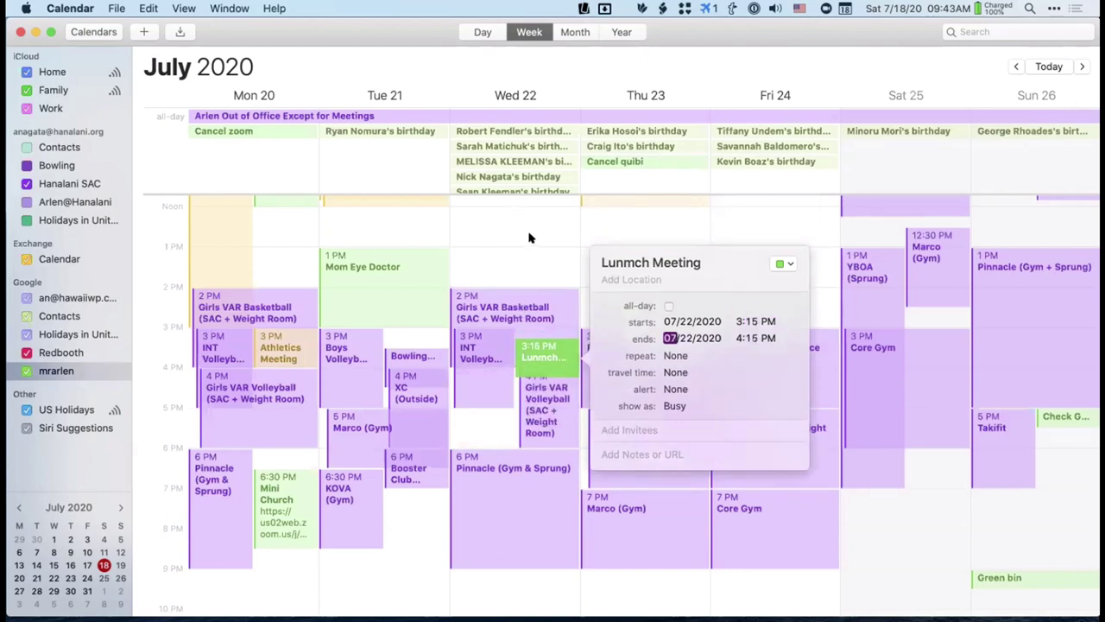
left_click(542, 263)
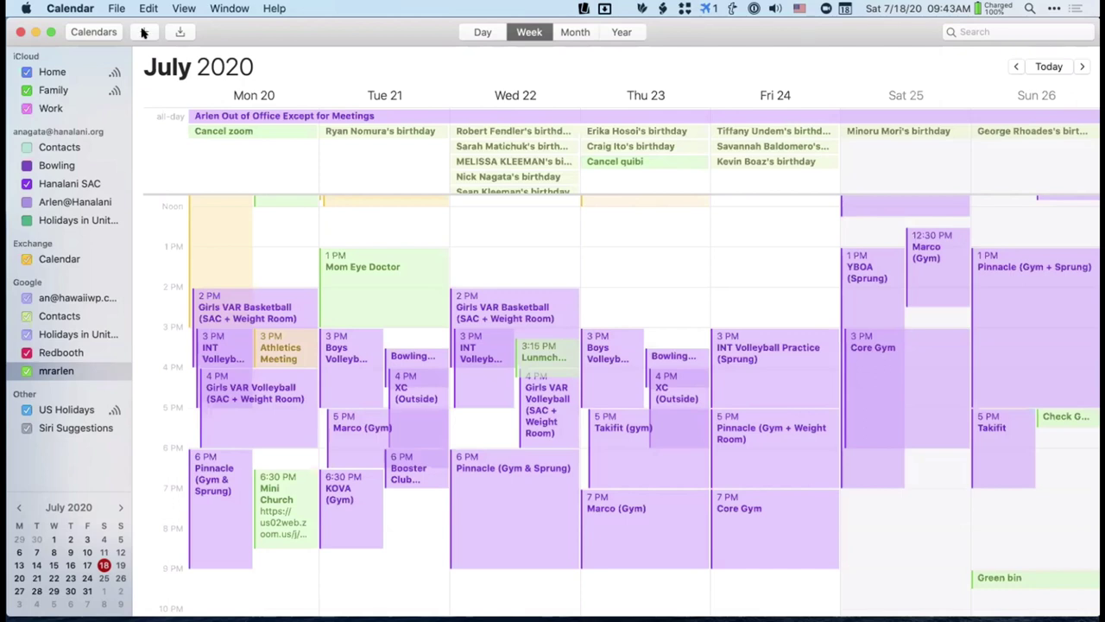
Add the quick event 'July 22 3:15pm Second Event', then cancel an empty second quick entry.
left_click(144, 32)
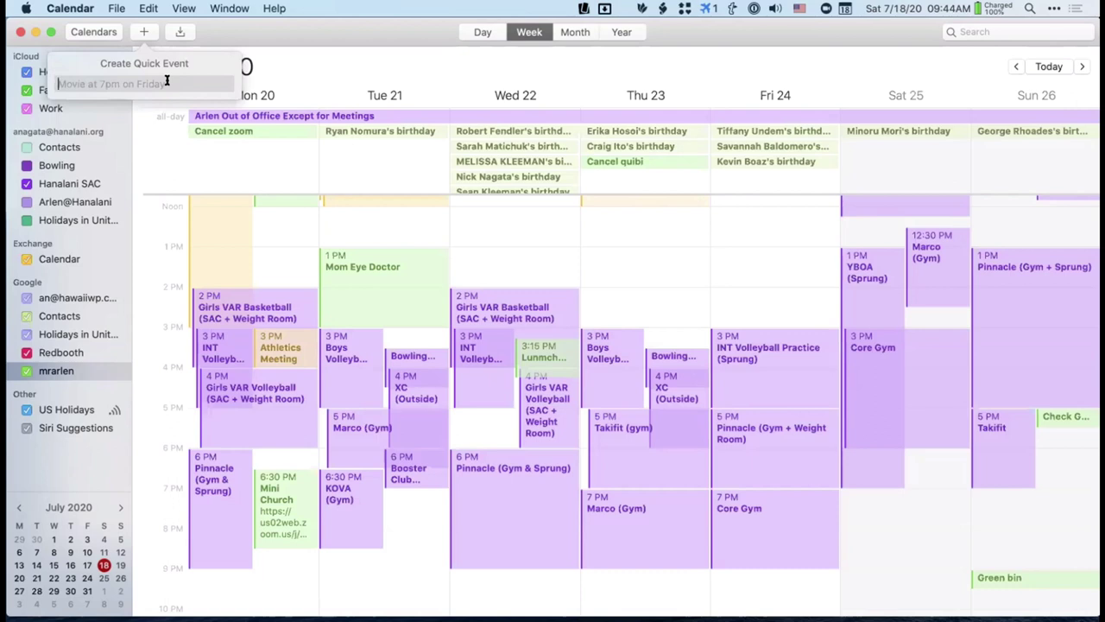
type("Jluy 22")
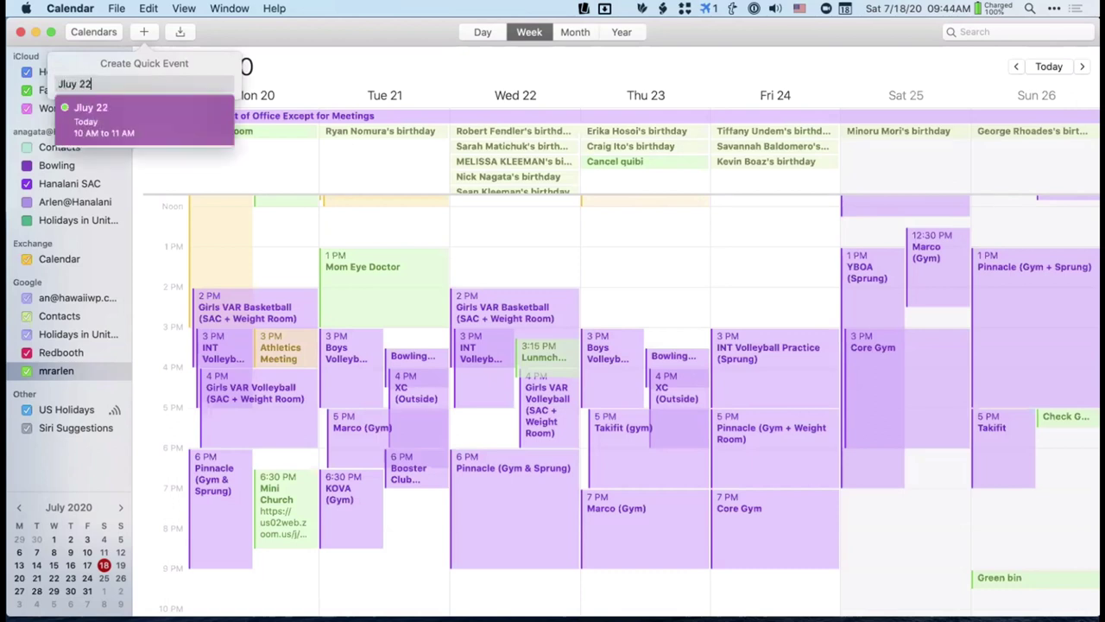
key("BackSpace")
key("BackSpace")
key("BackSpace")
key("BackSpace")
key("BackSpace")
key("BackSpace")
type("uly 22 ")
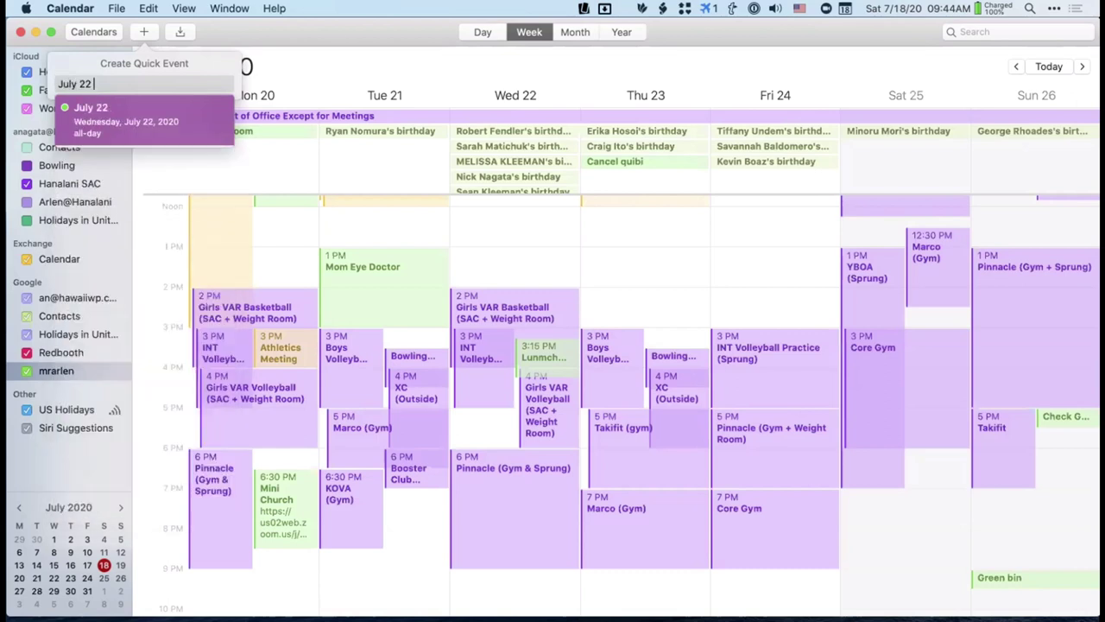
type("3:15pm")
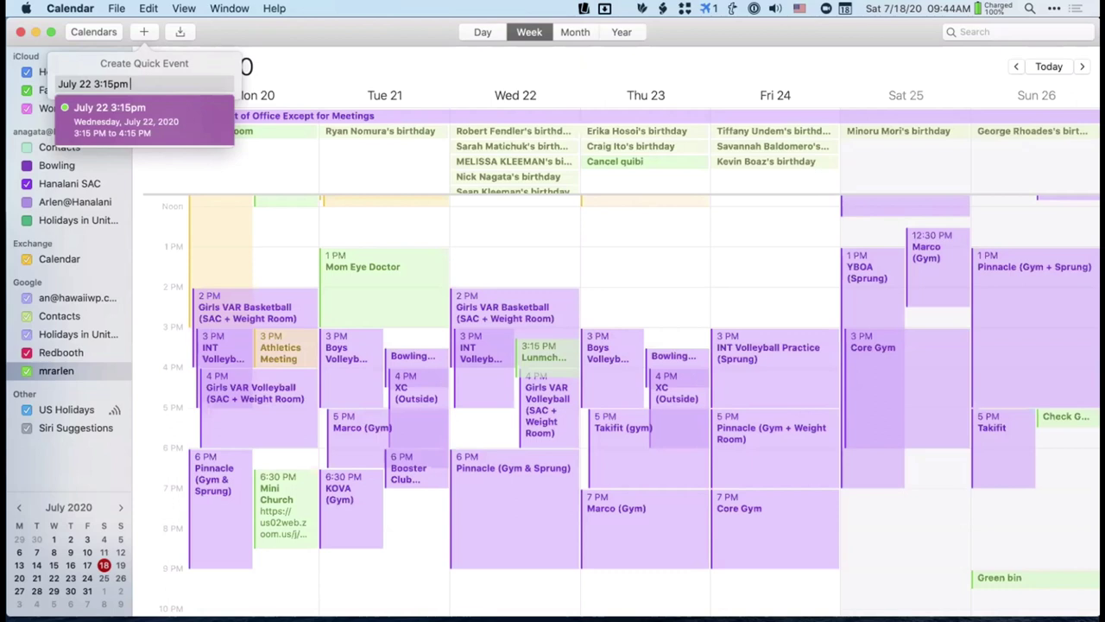
type("Second Event")
key("Return")
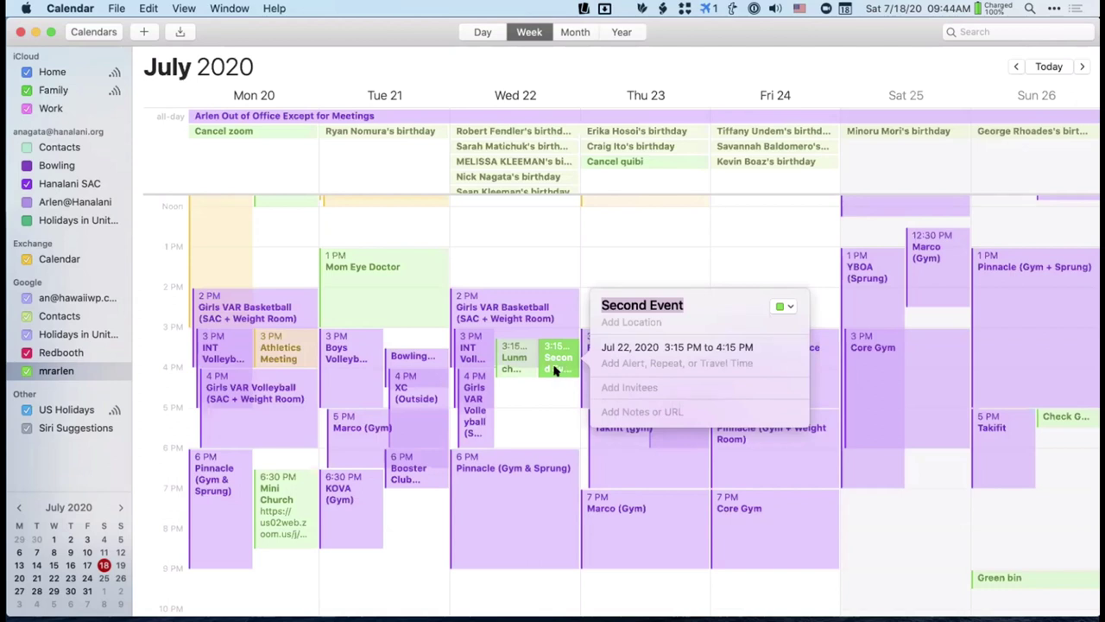
left_click(522, 257)
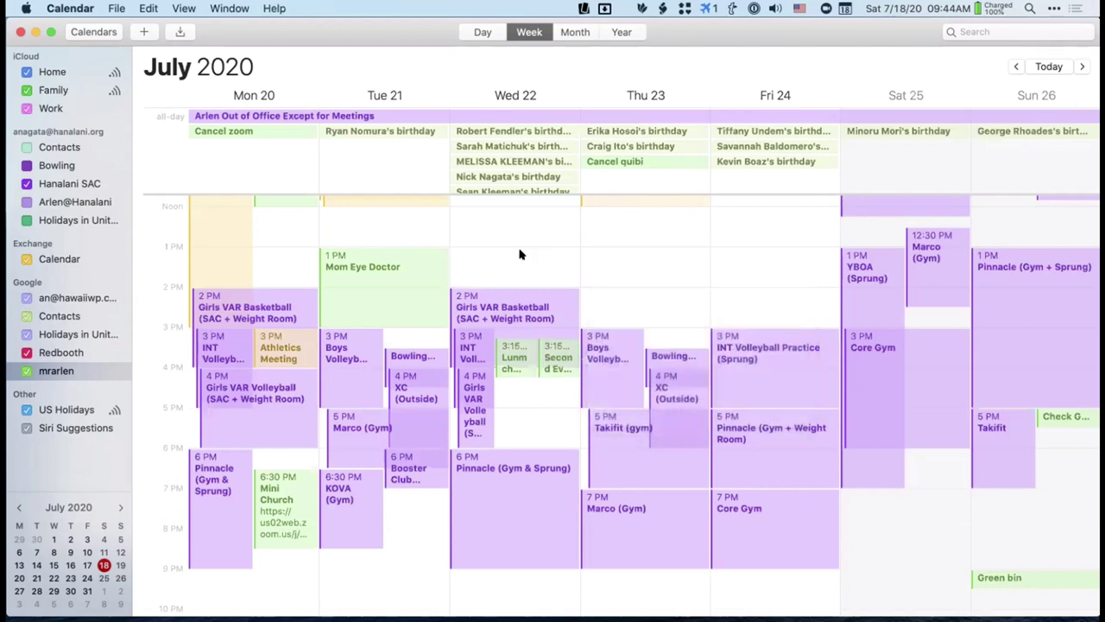
left_click(145, 33)
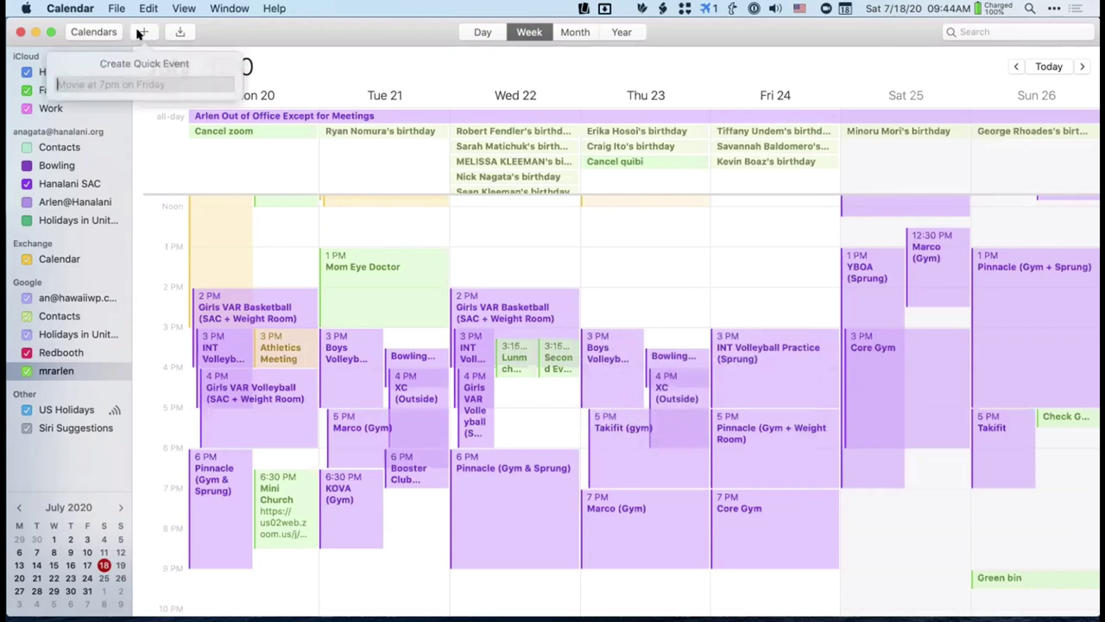
left_click(256, 25)
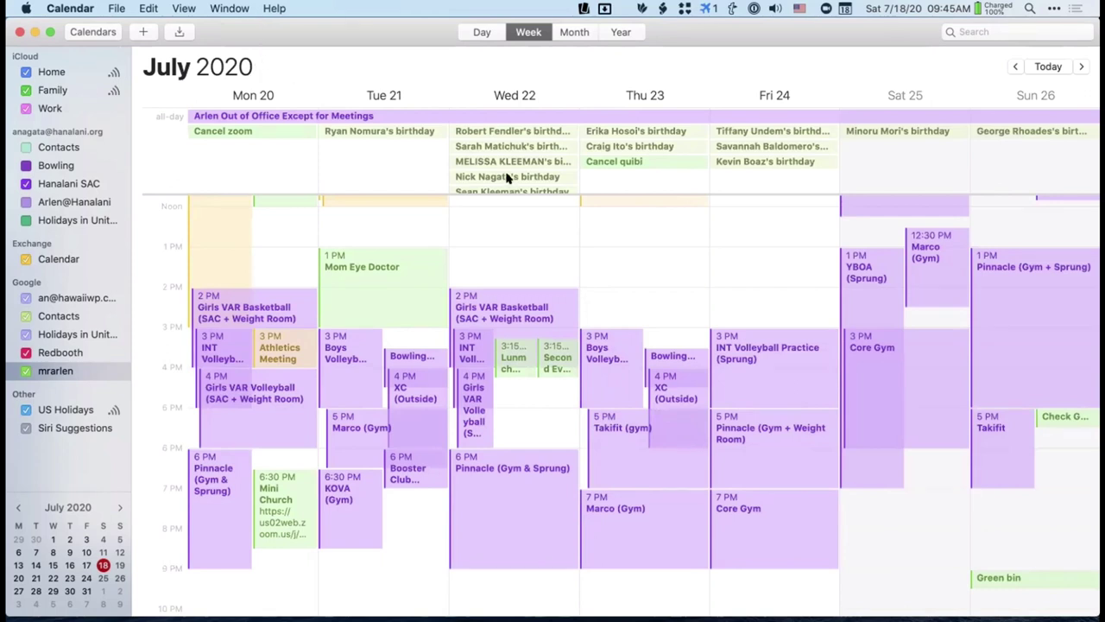
Switch to Day view for Wednesday, July 22 and scroll through its schedule.
left_click(481, 32)
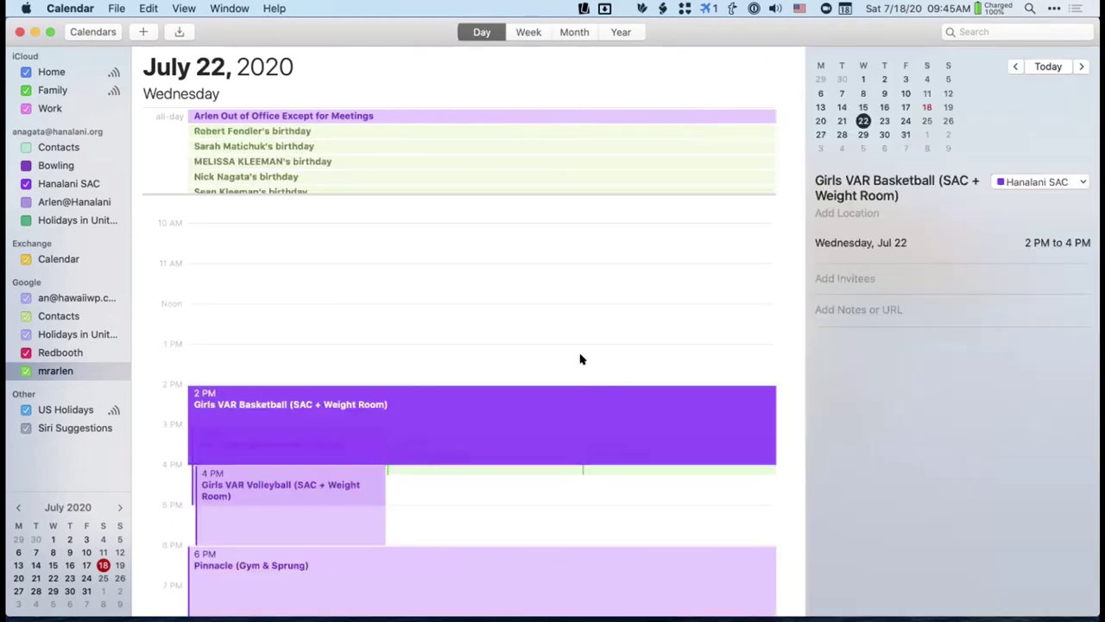
scroll(580, 354, "down", 3)
scroll(559, 391, "up", 2)
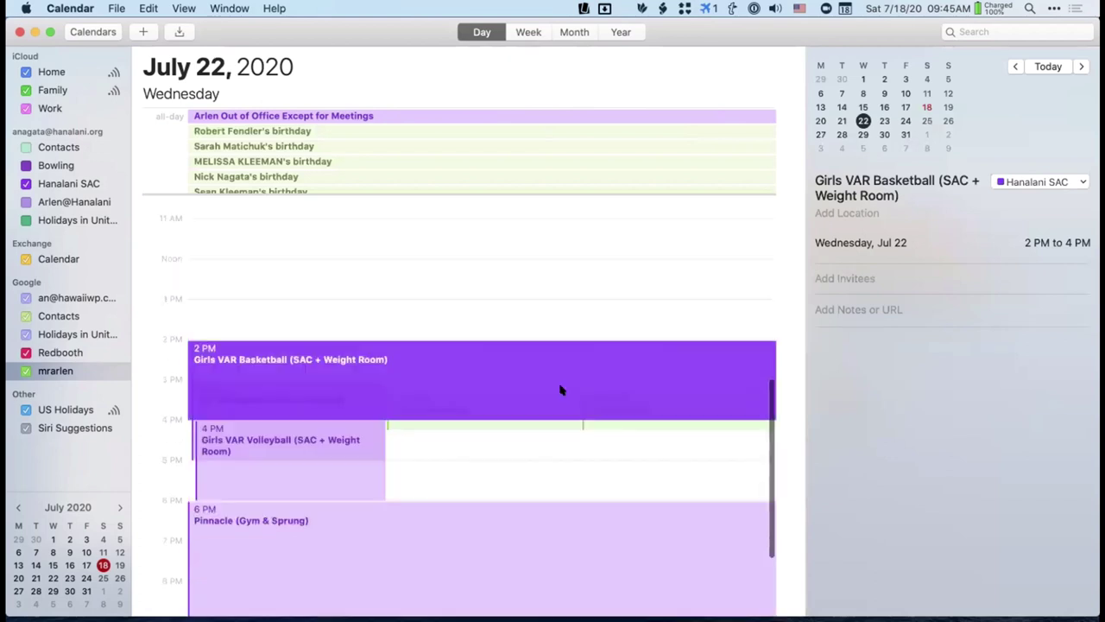
scroll(558, 262, "down", 2)
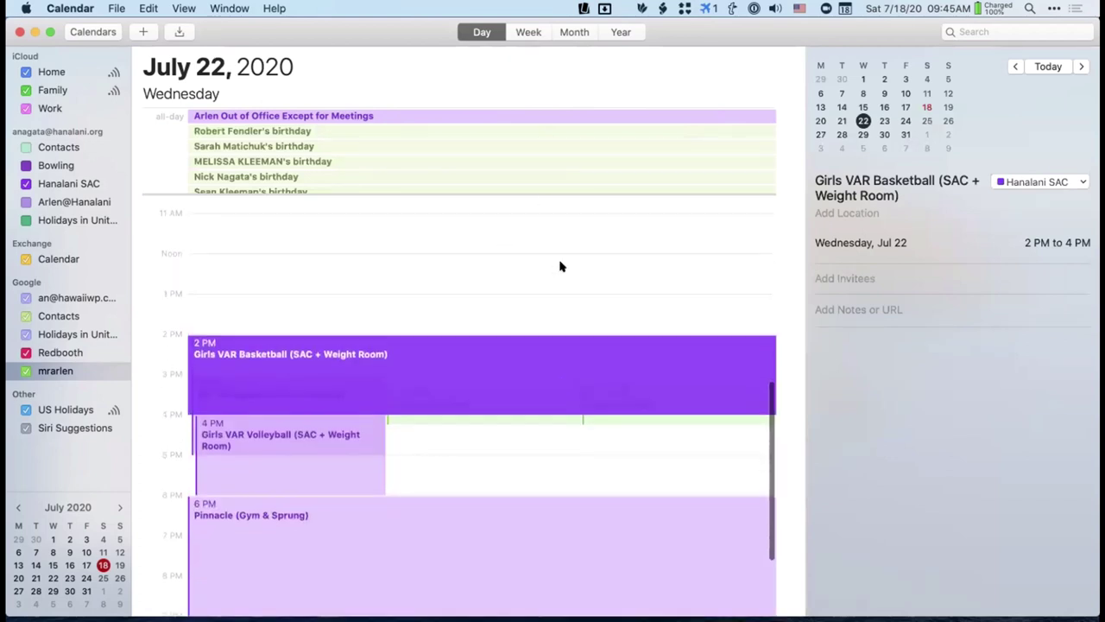
scroll(556, 257, "down", 1)
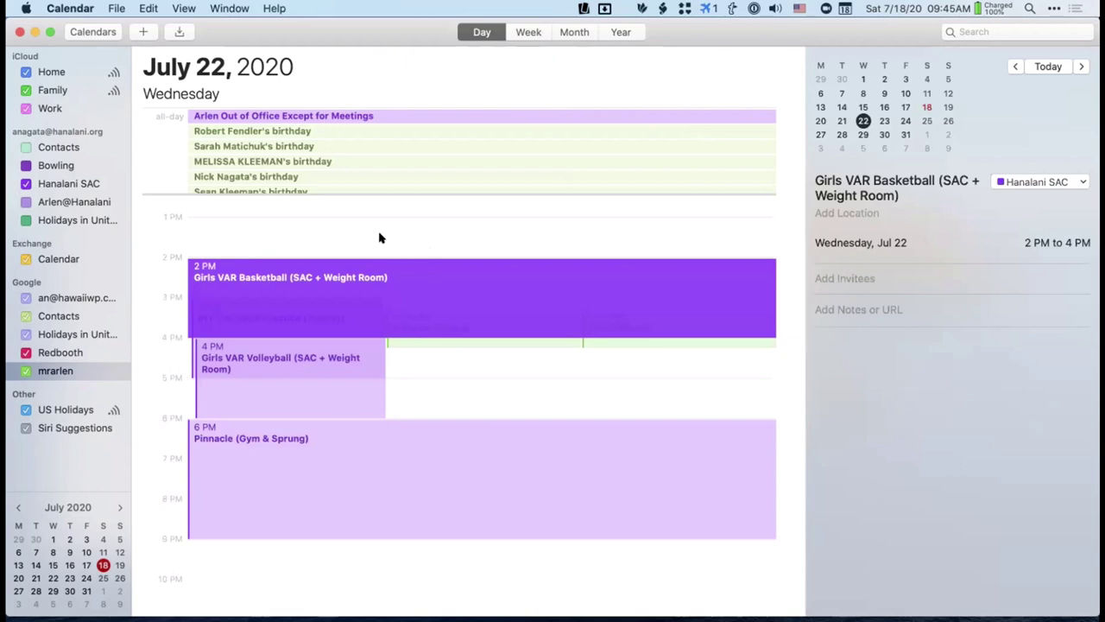
scroll(380, 240, "up", 1)
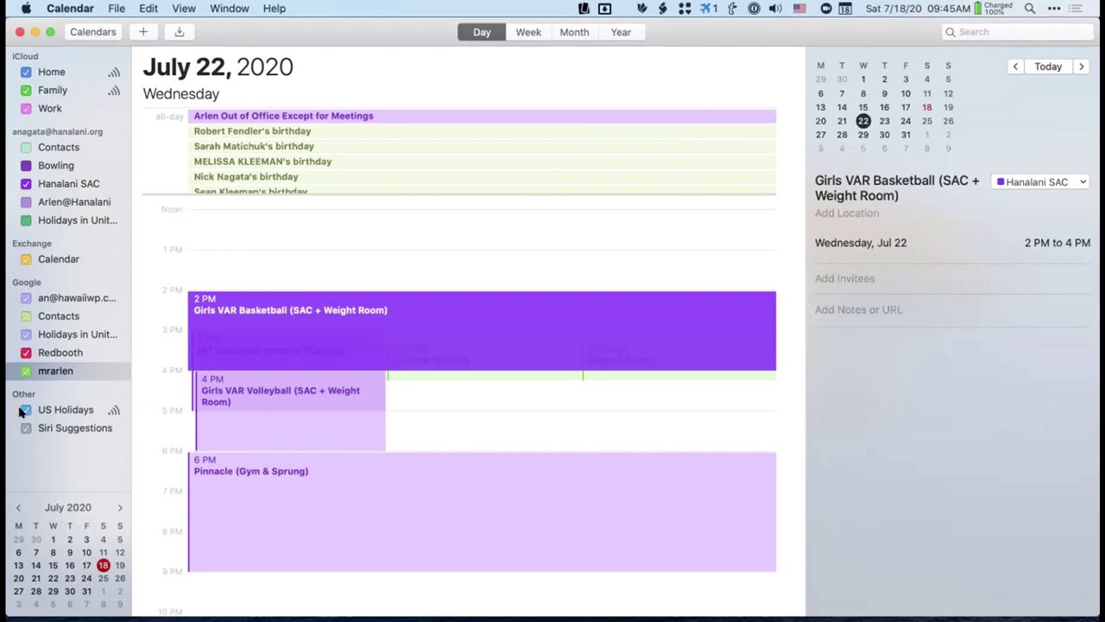
left_click(61, 413)
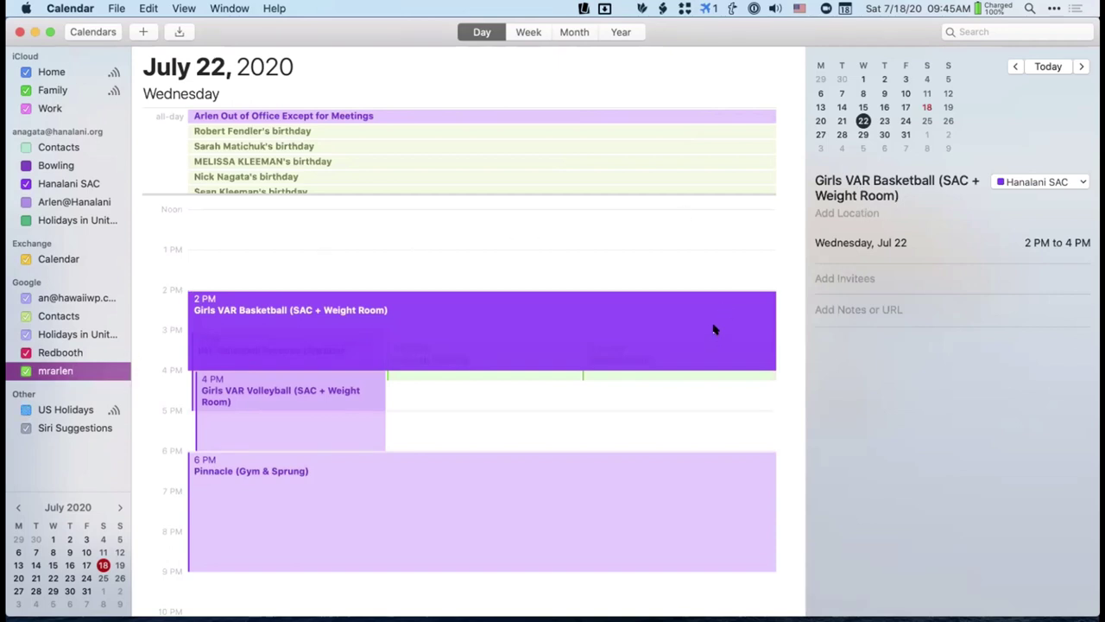
left_click(25, 411)
left_click(25, 411)
Drag the personal Google calendar up above Contacts, then try repositioning the Bowling calendar.
mouse_move(48, 363)
left_mouse_down()
mouse_move(50, 298)
mouse_move(44, 350)
mouse_move(52, 345)
left_mouse_up()
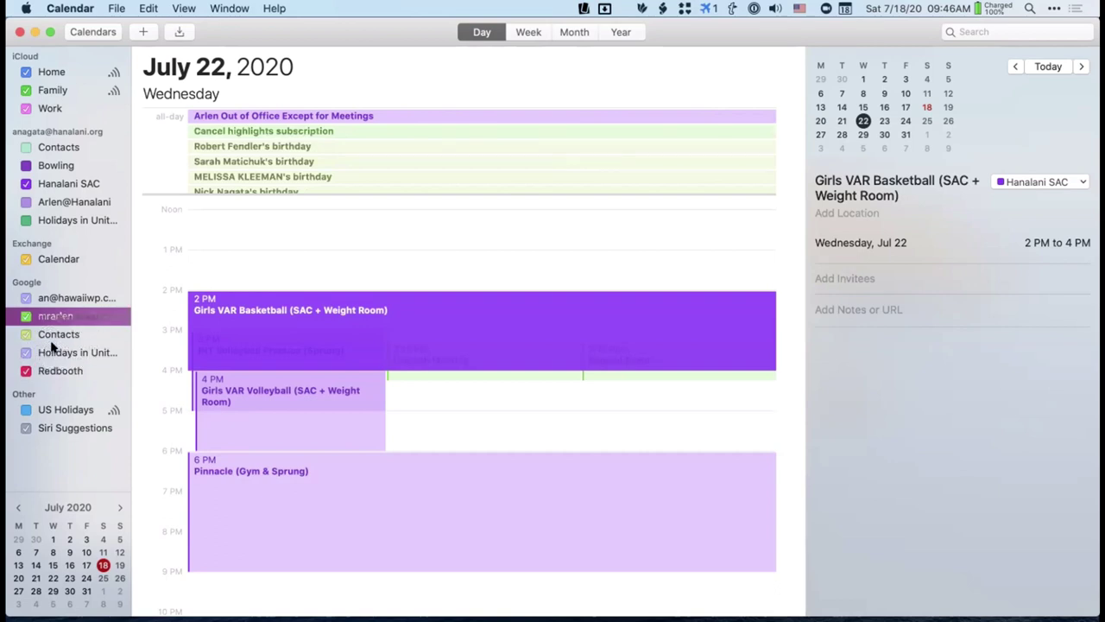
left_click_drag(49, 297, 43, 336)
mouse_move(47, 316)
left_mouse_down()
mouse_move(45, 371)
mouse_move(45, 317)
mouse_move(49, 326)
left_mouse_up()
left_click_drag(53, 164, 61, 159)
Show Google Holidays, hide Redbooth, then select the Hanalani SAC and Exchange calendars.
left_click(26, 354)
left_click(25, 371)
left_click(65, 182)
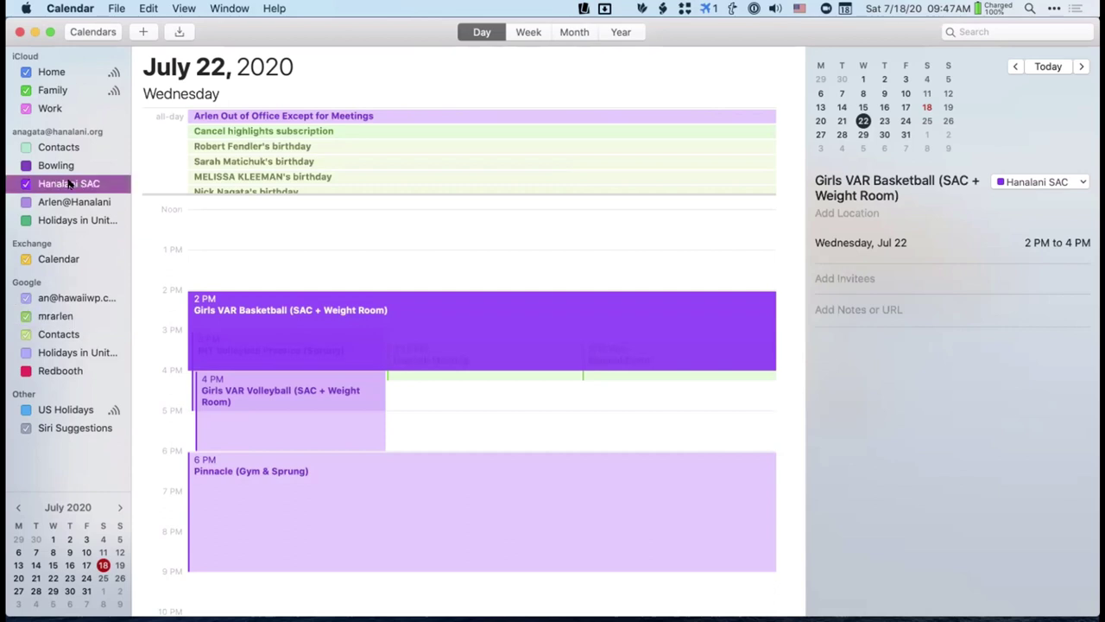
left_click(55, 260)
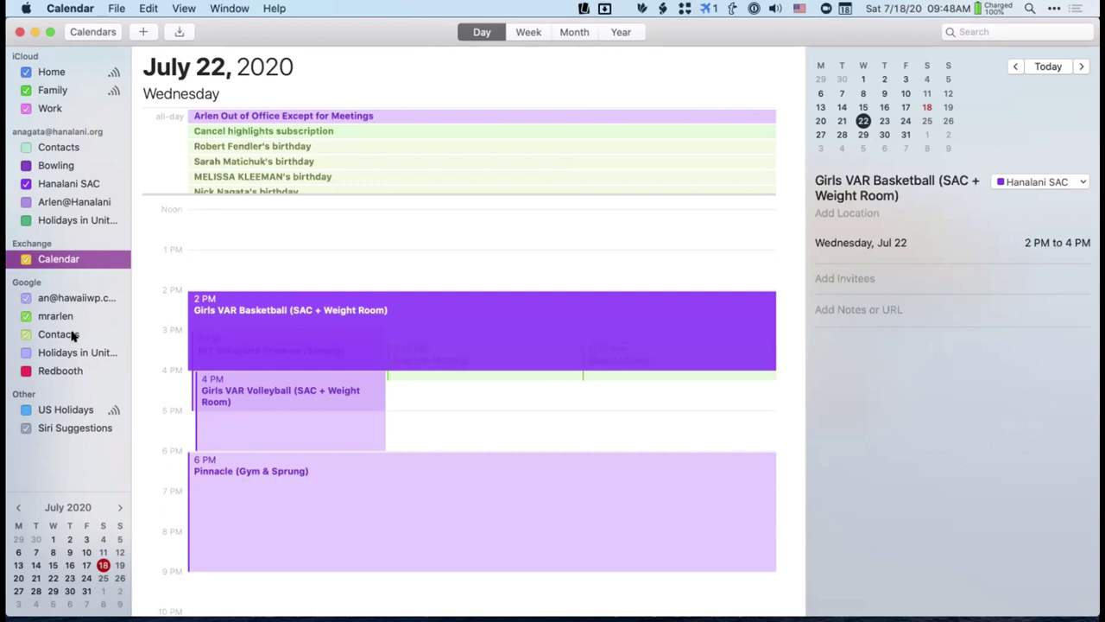
Hide the Google Contacts birthday events from the July 22 day view.
left_click(25, 334)
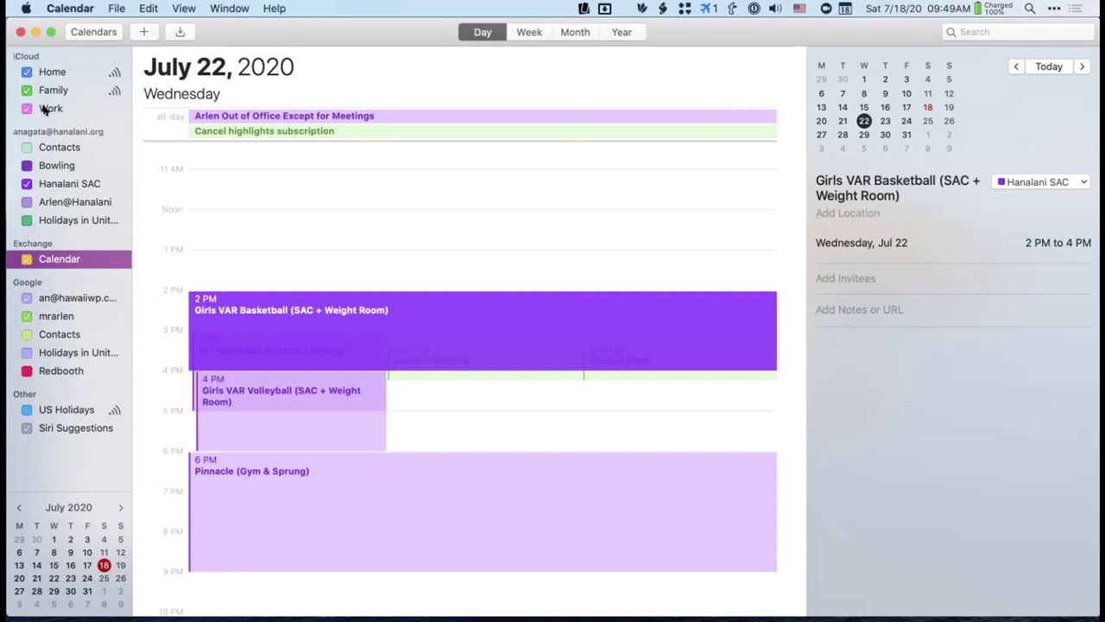
Collapse the school, Exchange, Google and Other calendar groups, select Work, and open the Calendar menu.
left_click(112, 132)
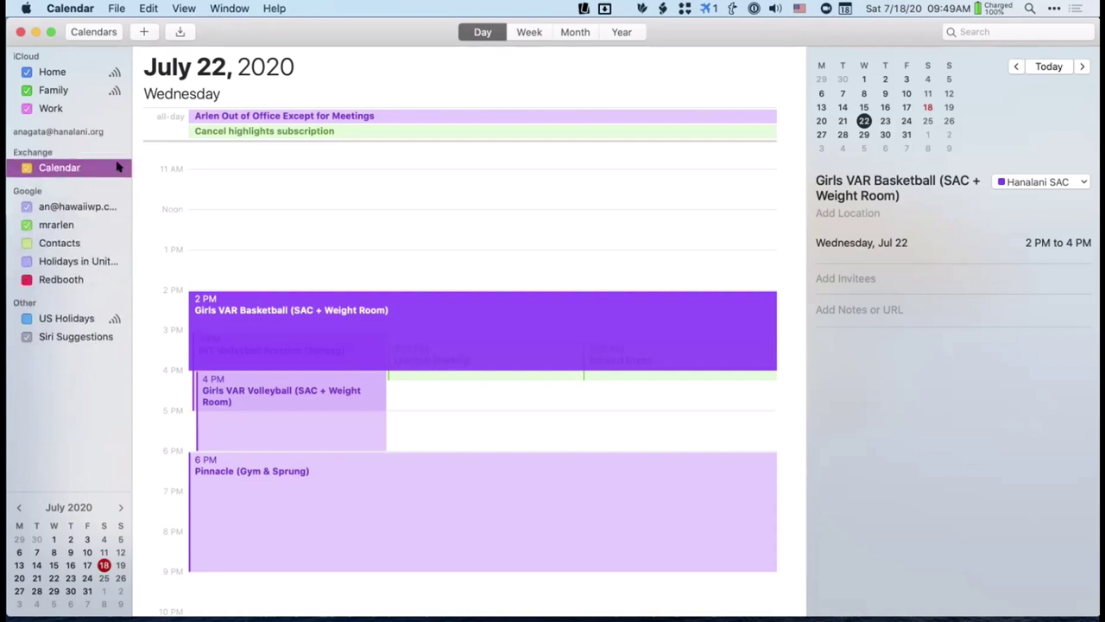
left_click(115, 152)
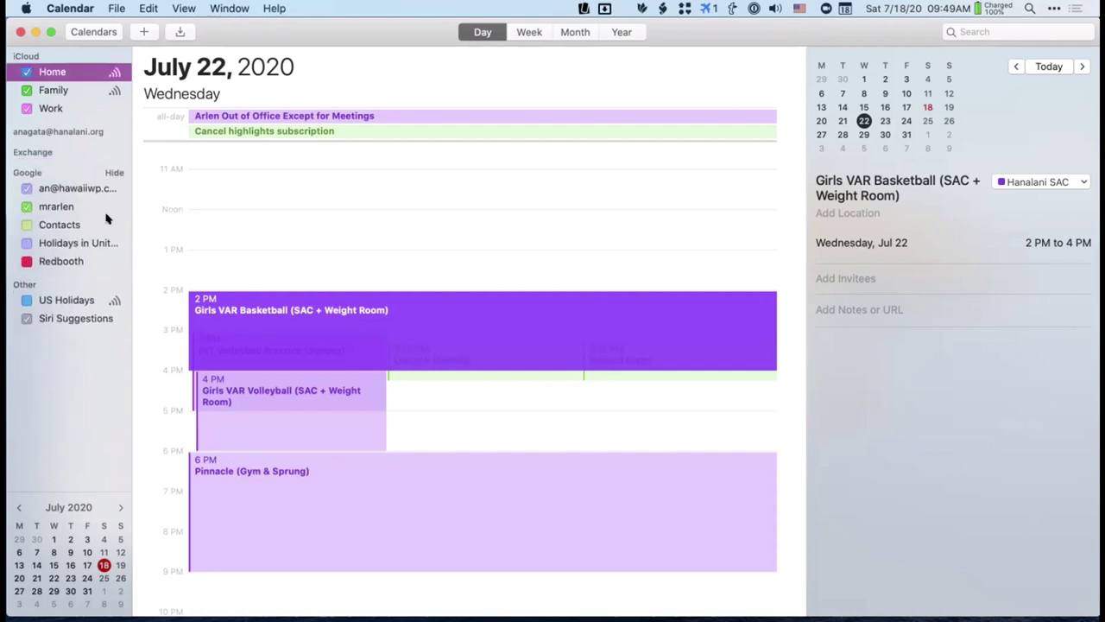
left_click(114, 173)
left_click(113, 193)
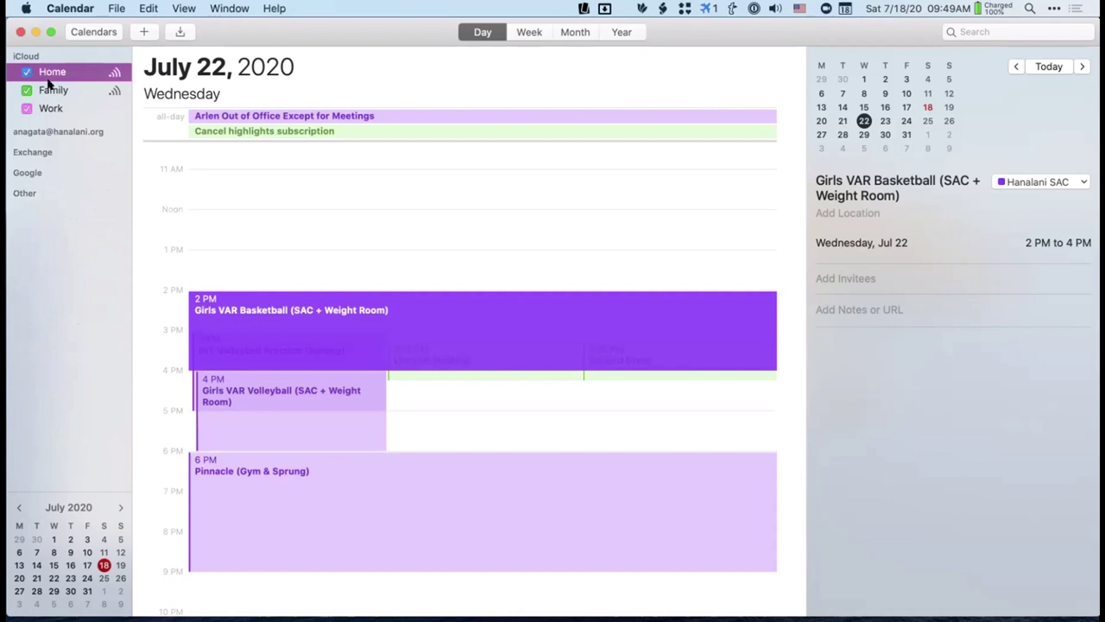
left_click(50, 113)
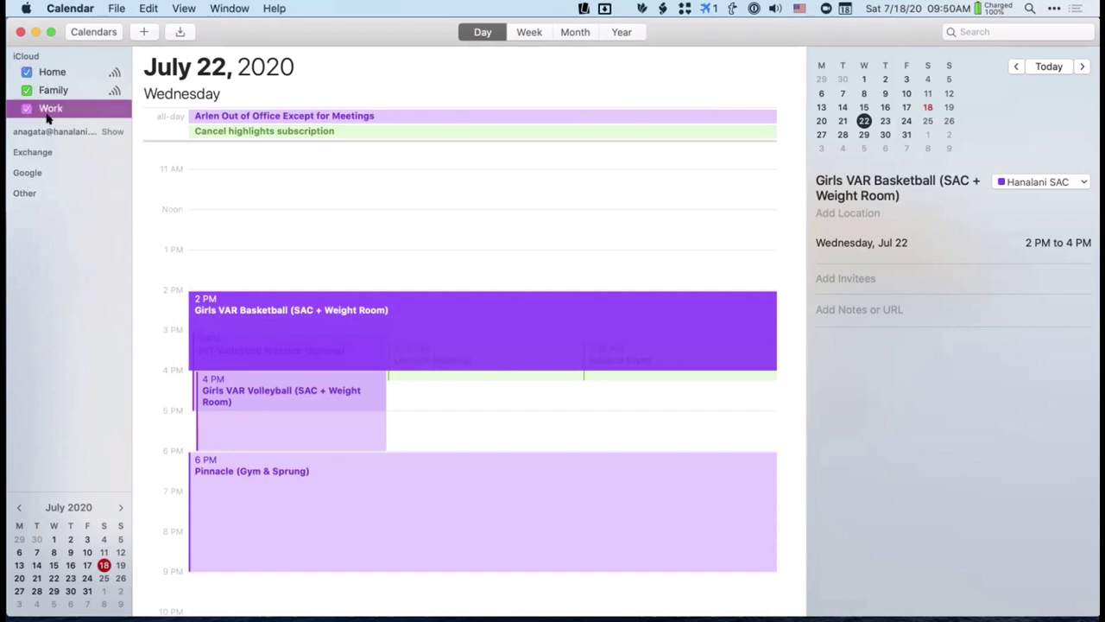
left_click(68, 8)
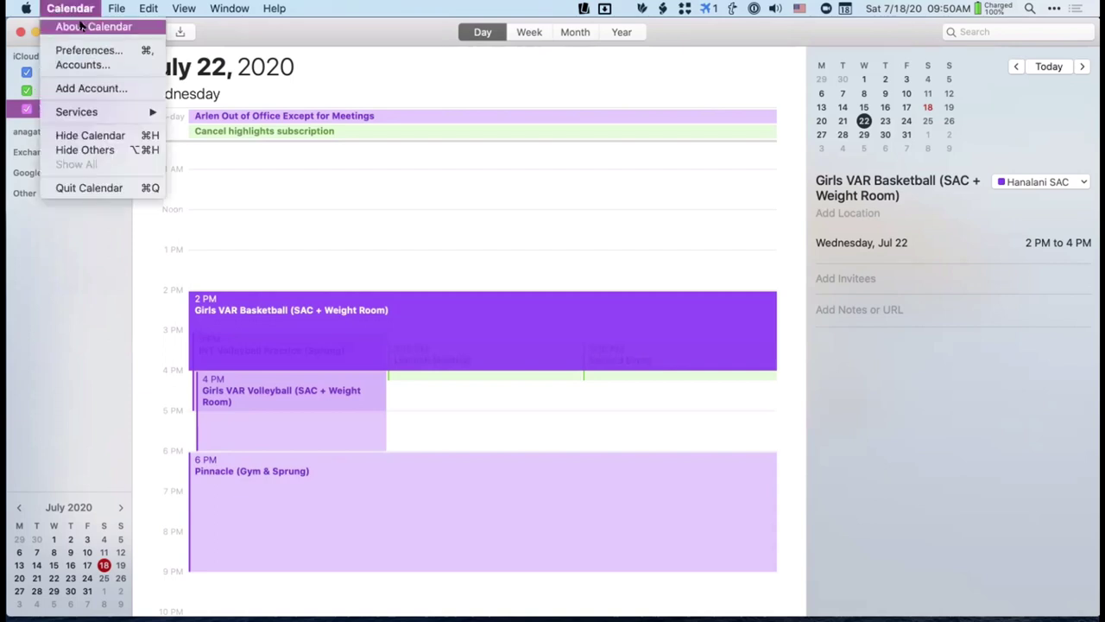
Start adding a Google calendar account, then cancel the account setup.
left_click(86, 89)
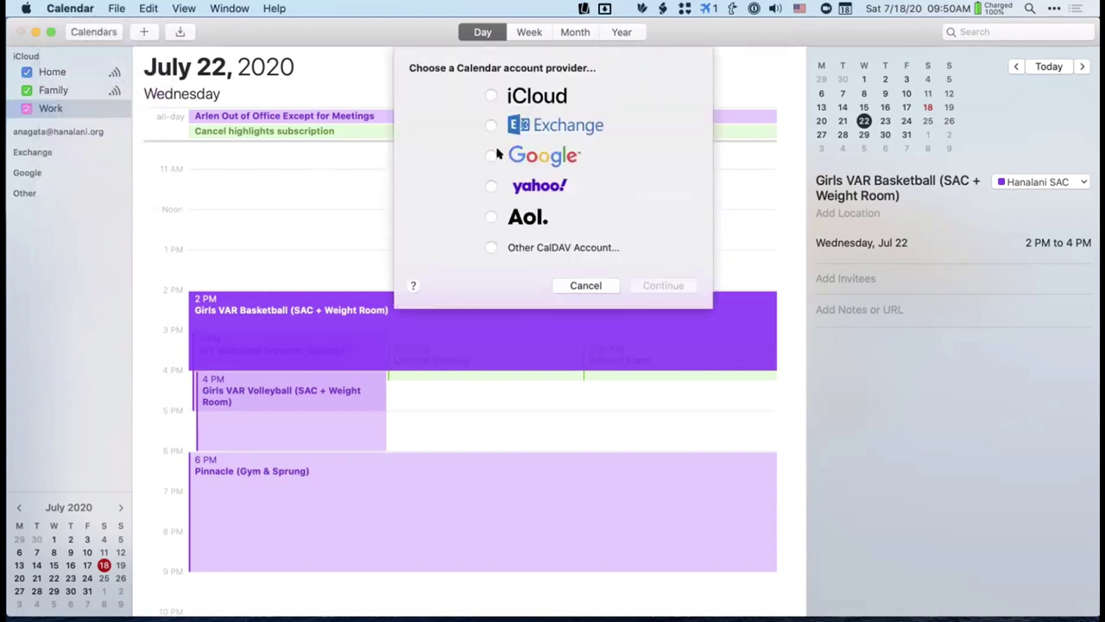
left_click(492, 155)
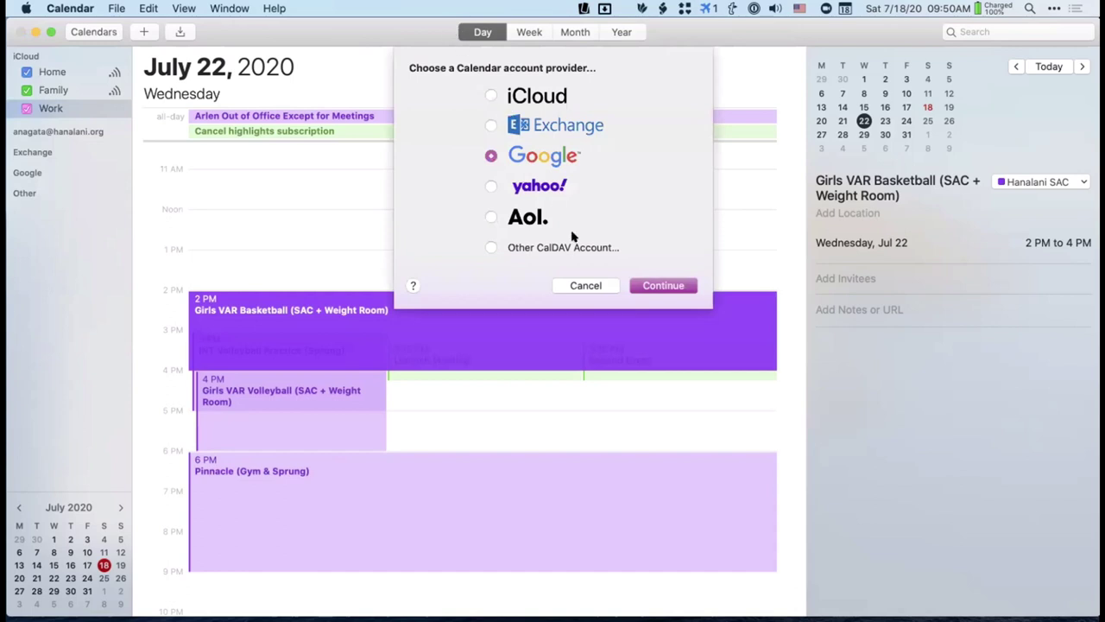
left_click(584, 285)
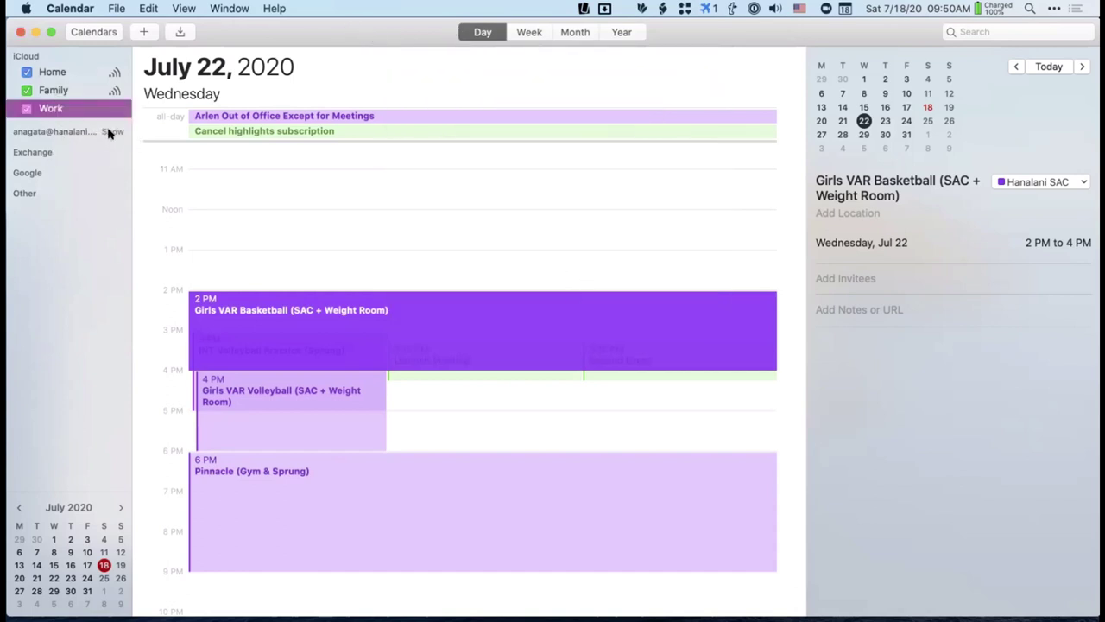
Expand the school account, Exchange, Google and Other calendar groups in the sidebar.
left_click(112, 132)
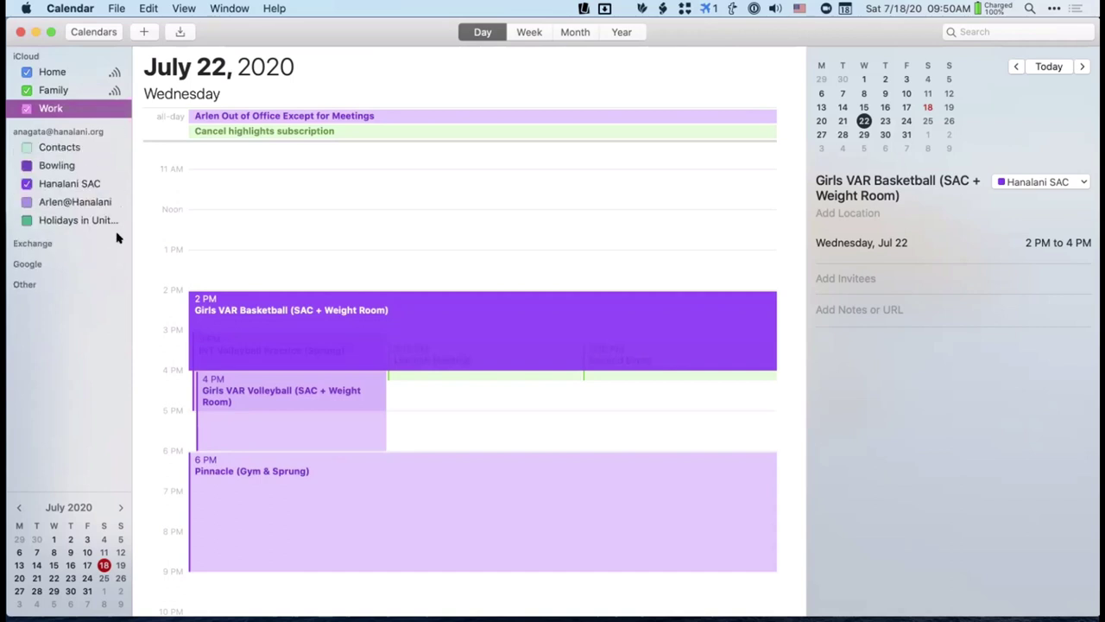
left_click(112, 243)
left_click(110, 282)
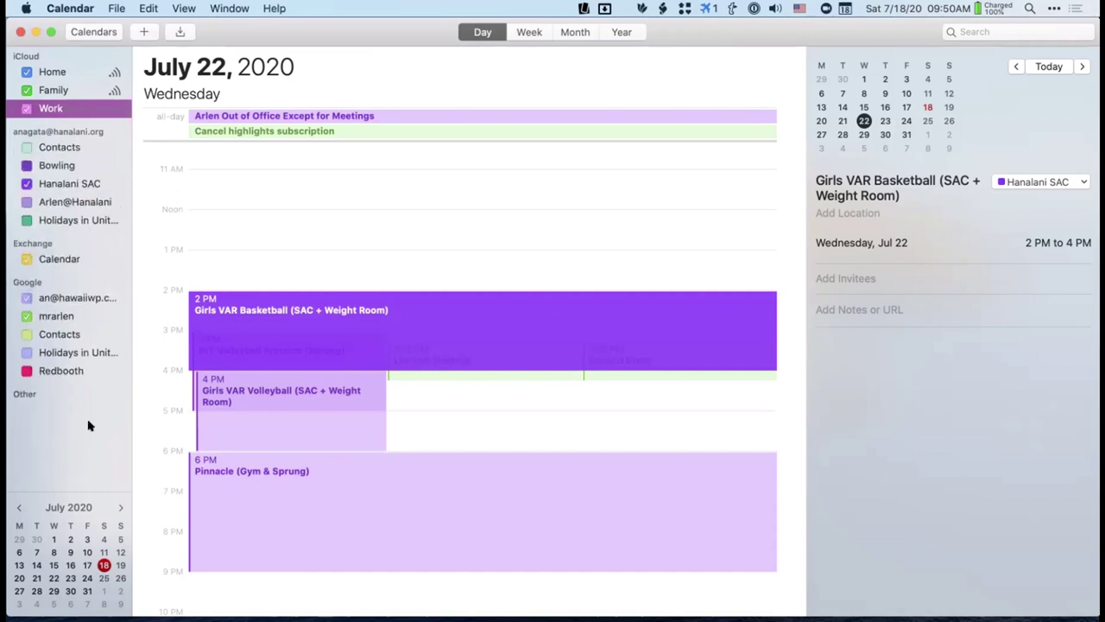
left_click(111, 394)
Go to Thursday, July 16 and drag out a new event from 1 AM to 5 AM.
scroll(391, 233, "up", 2)
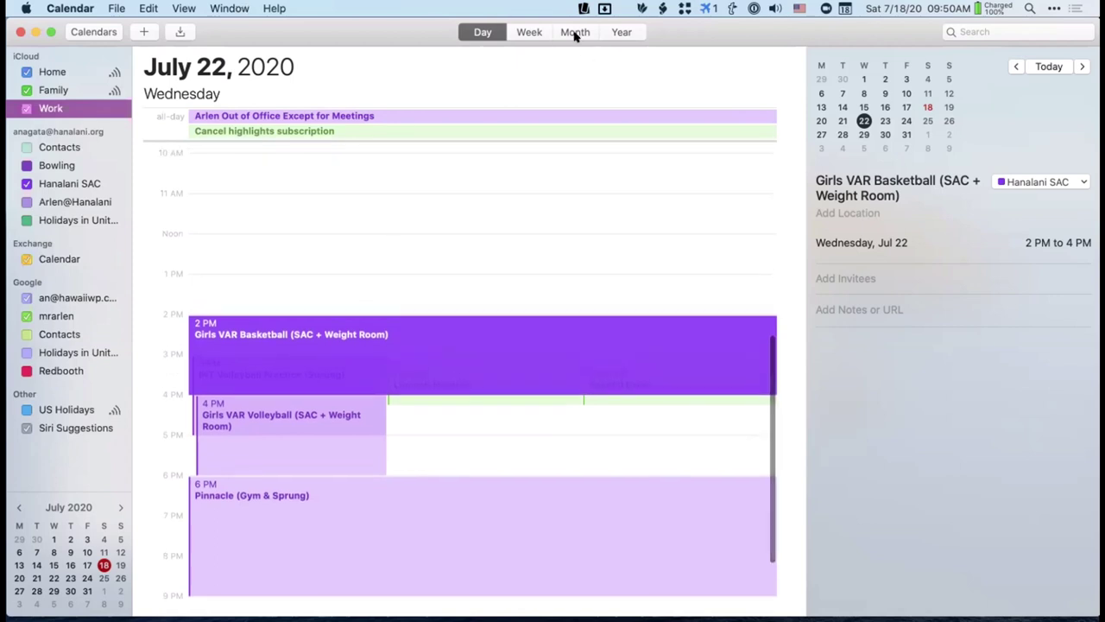
left_click(861, 106)
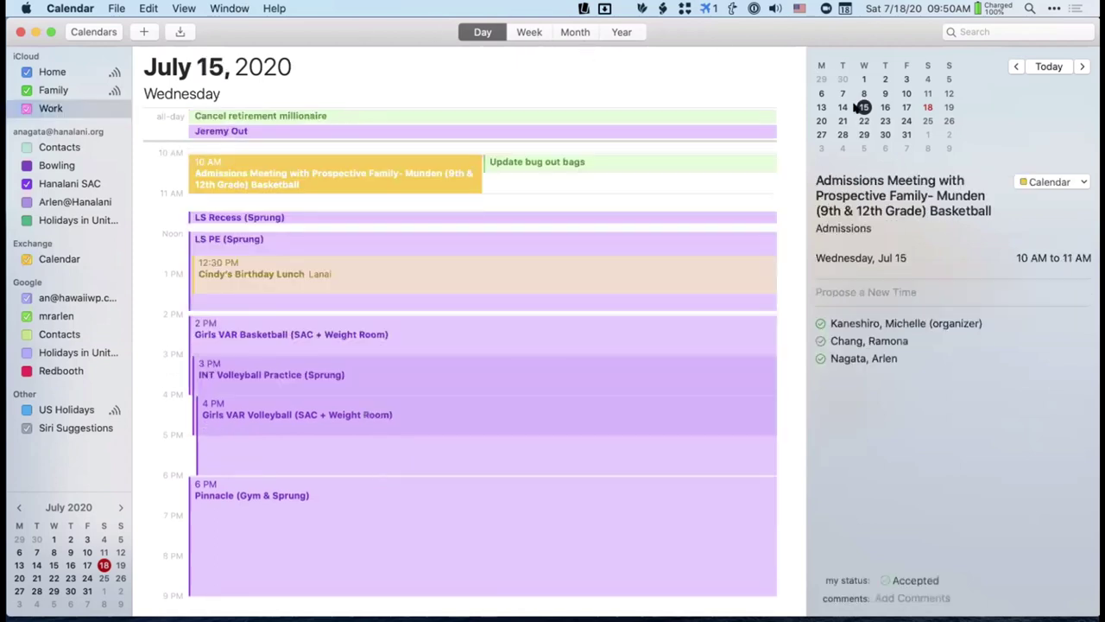
left_click(885, 107)
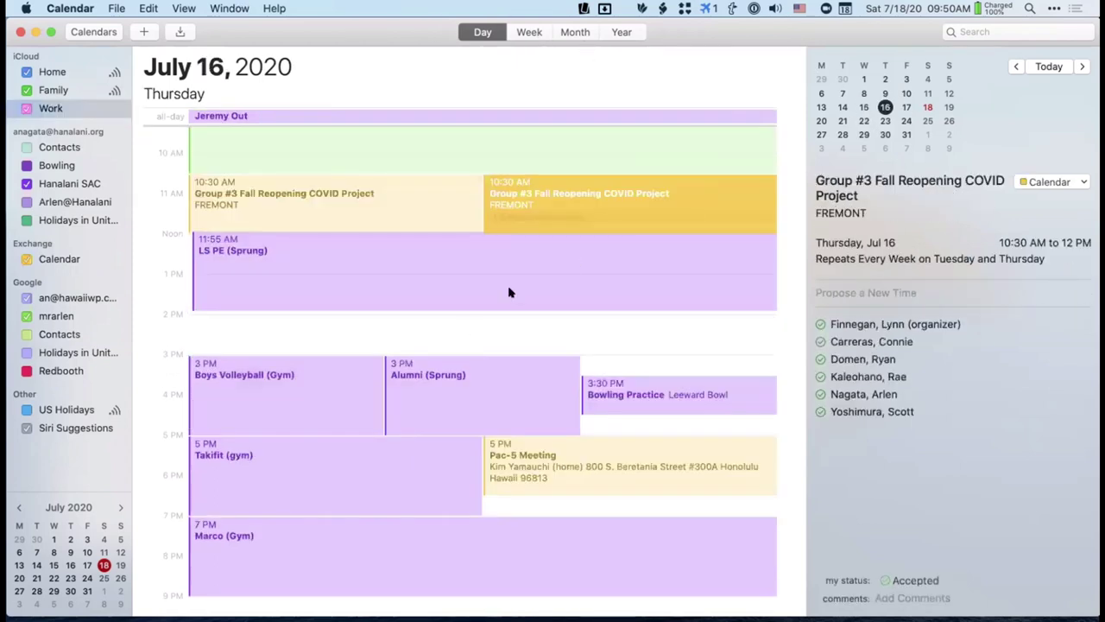
scroll(463, 326, "up", 10)
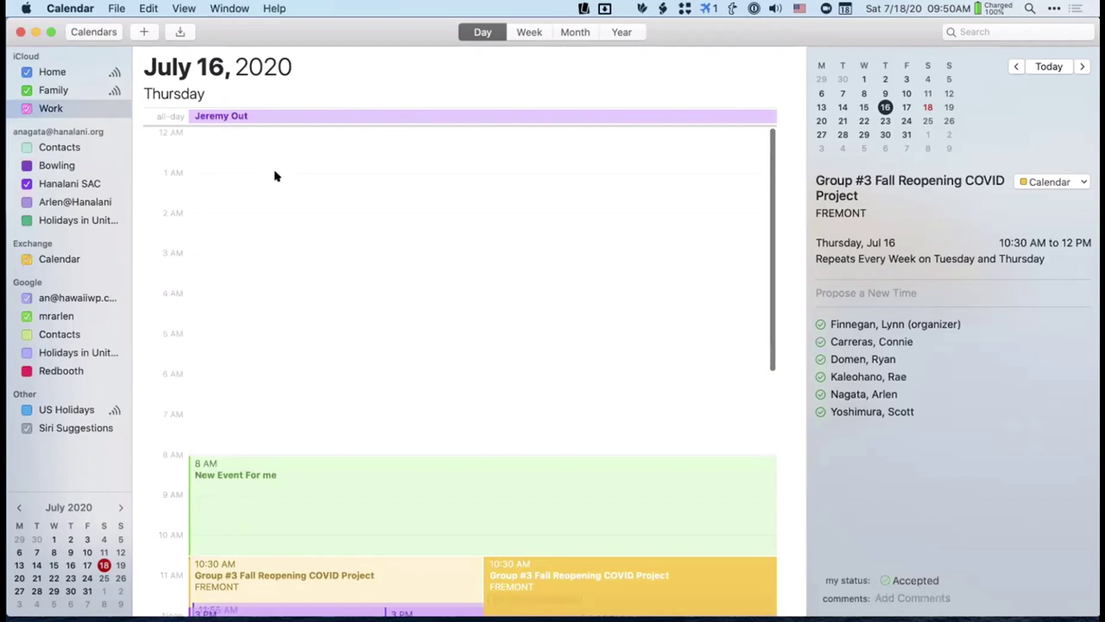
left_click_drag(276, 173, 299, 333)
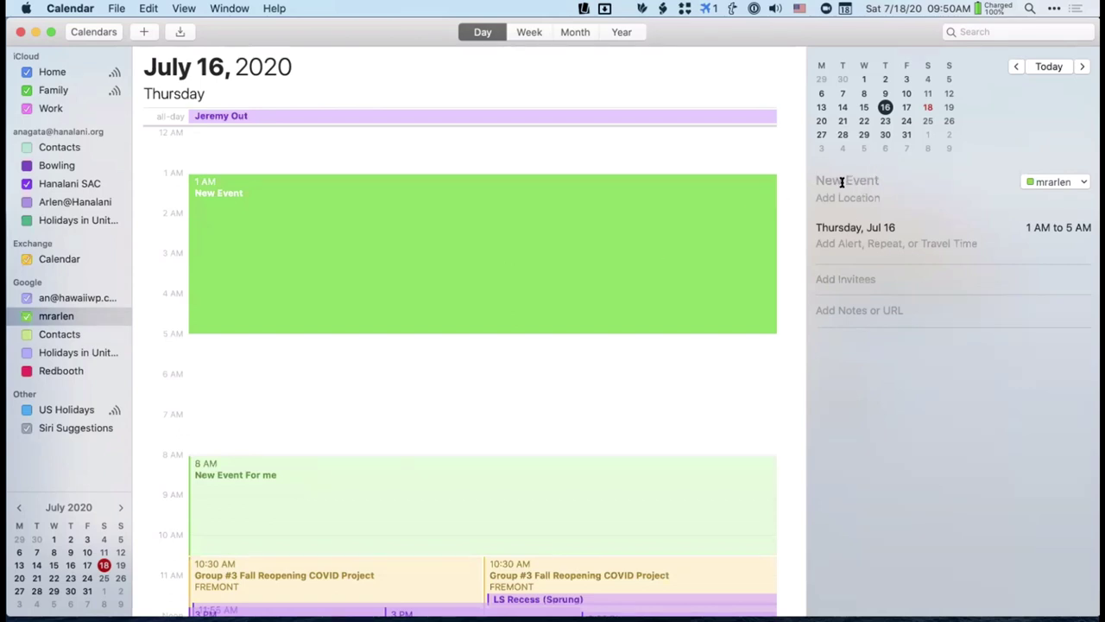
Title the new event 'Dinner' and enter 'Happy Days' as its location.
type("Dinner")
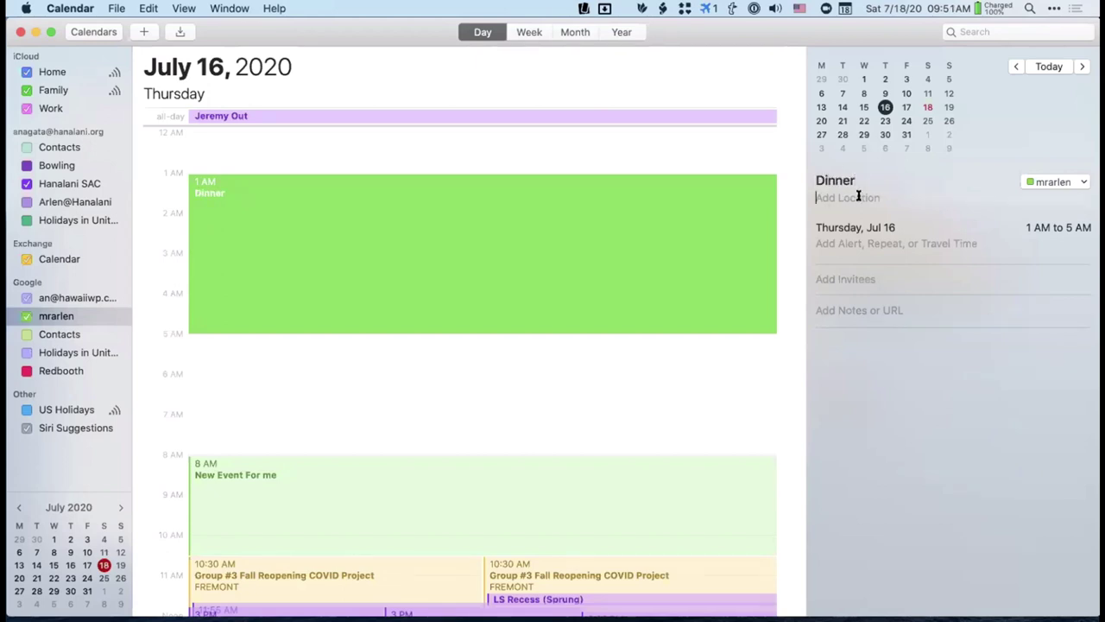
left_click(838, 195)
type("Happy Days")
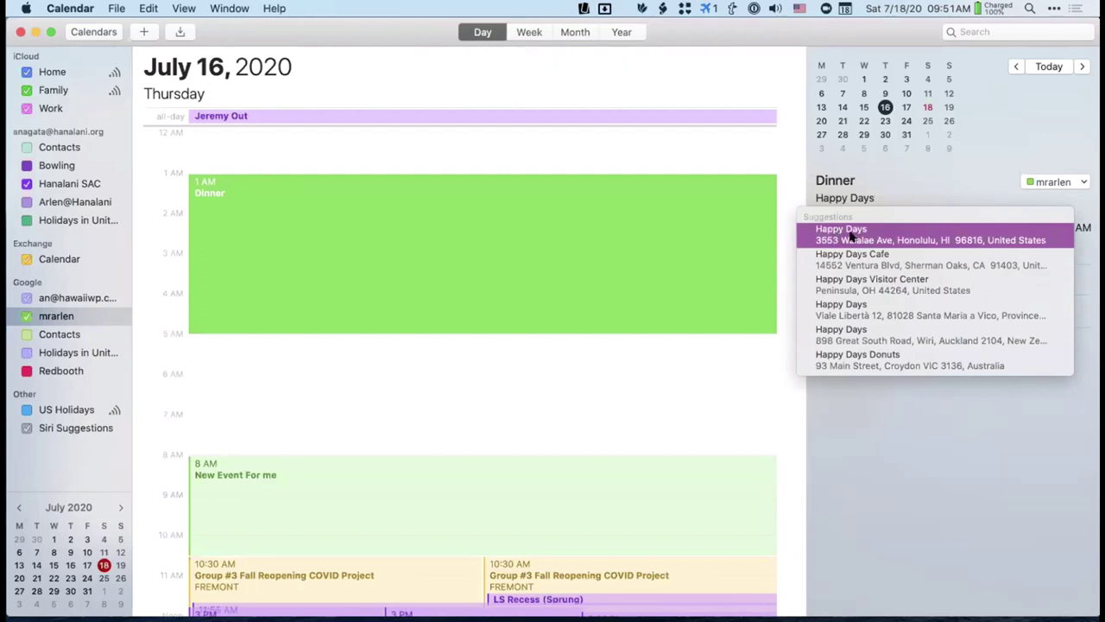
Set the location to Happy Days, 3553 Waialae Ave, Honolulu, and expand the timing and alert details.
left_click(852, 236)
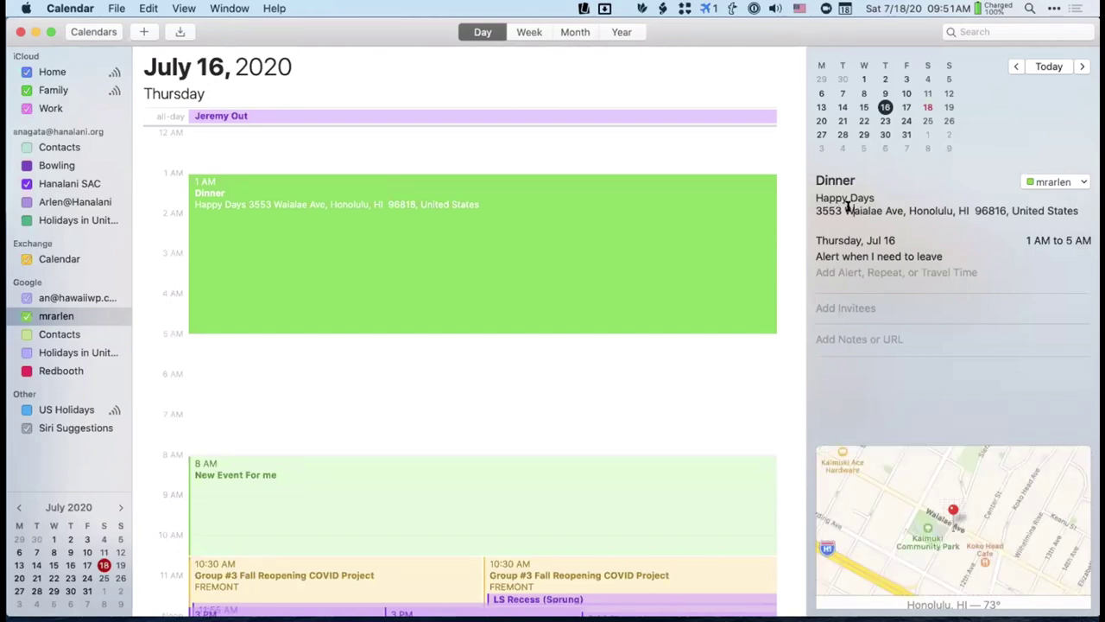
left_click(935, 352)
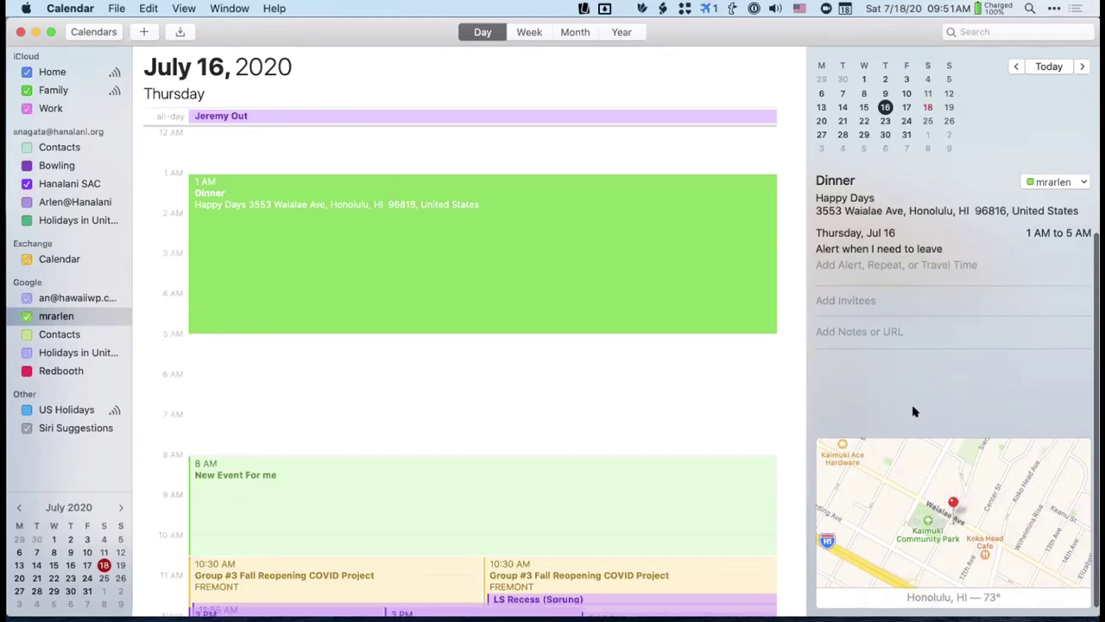
left_click(846, 249)
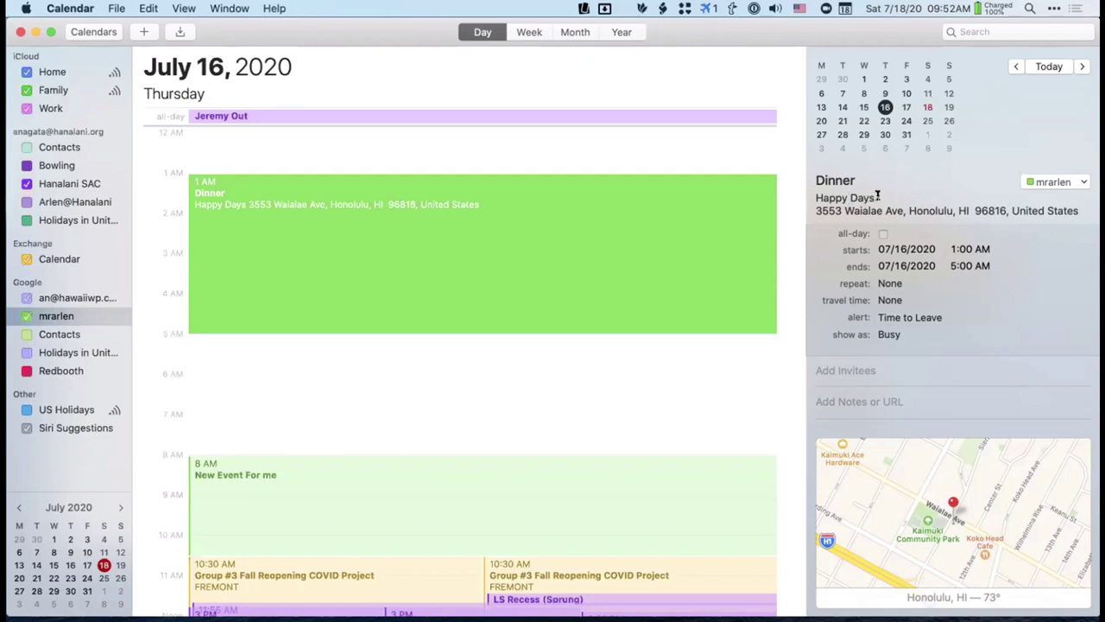
Keep the Time to Leave alert and add a second alert 1 hour before start.
left_click(893, 318)
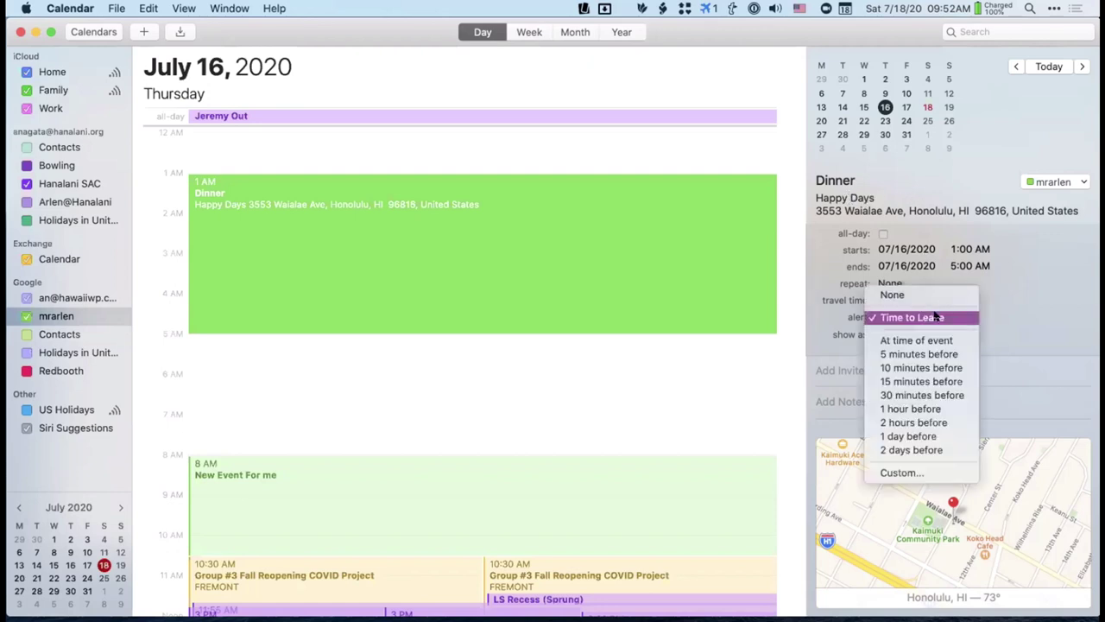
left_click(948, 317)
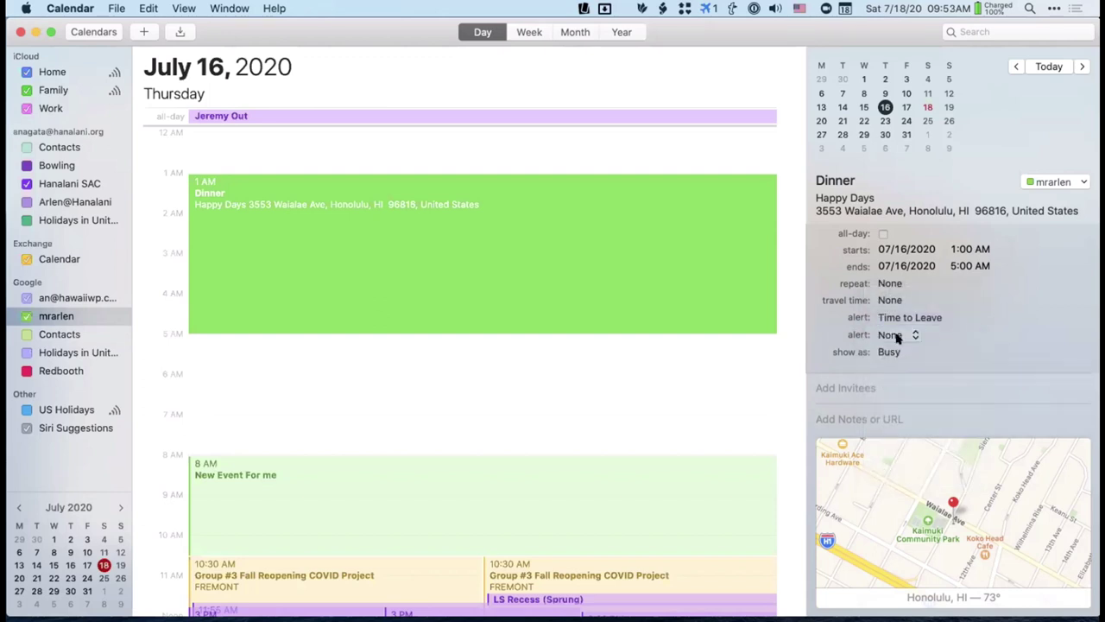
left_click(898, 338)
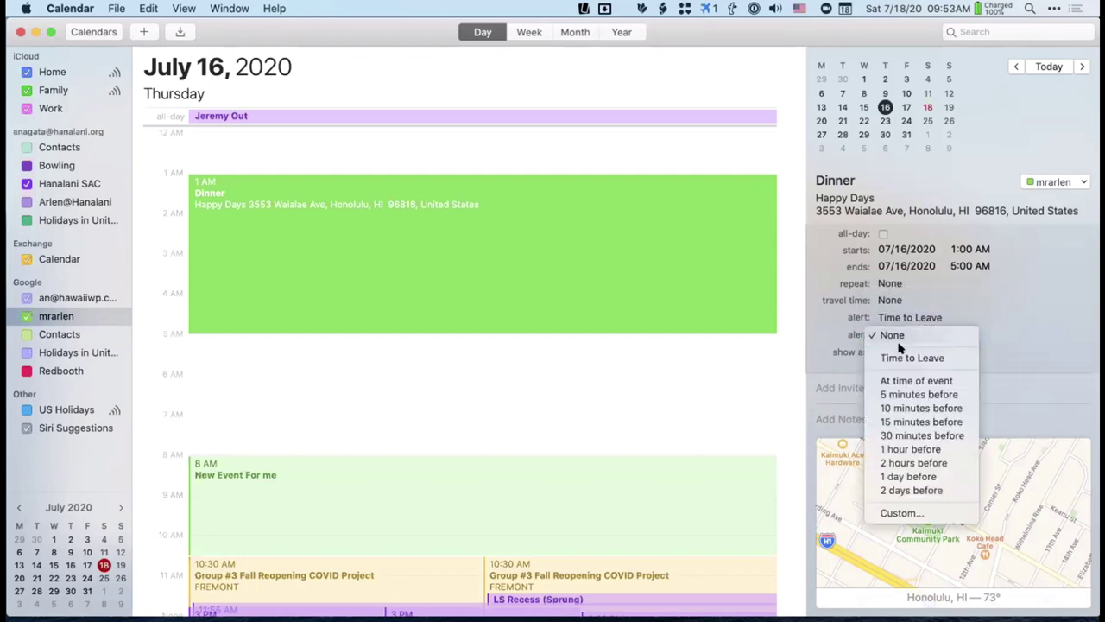
left_click(910, 448)
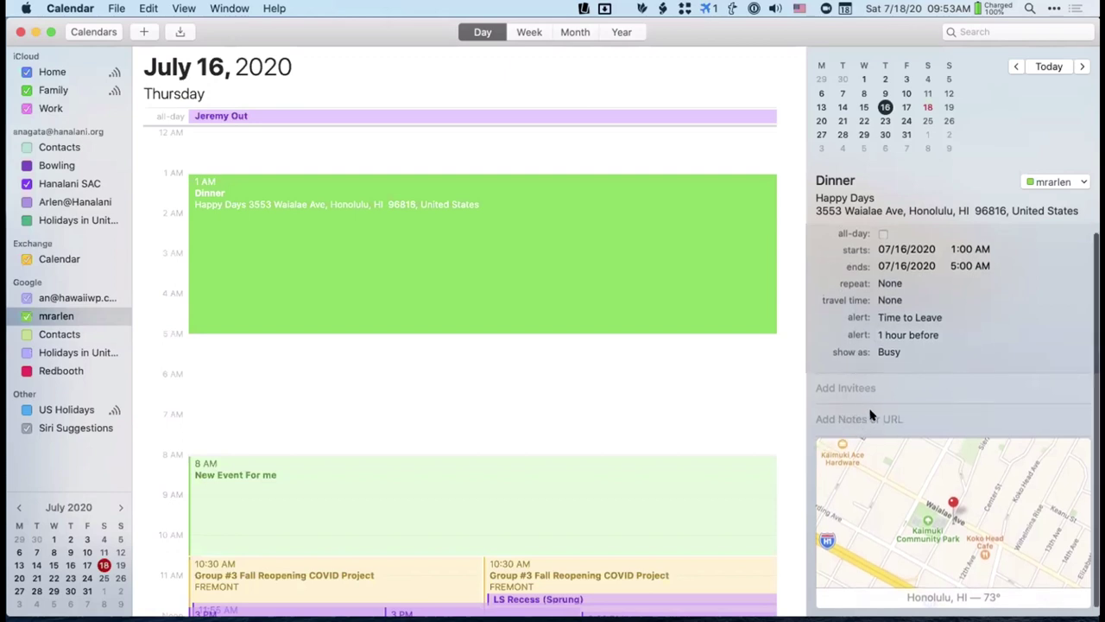
left_click(827, 389)
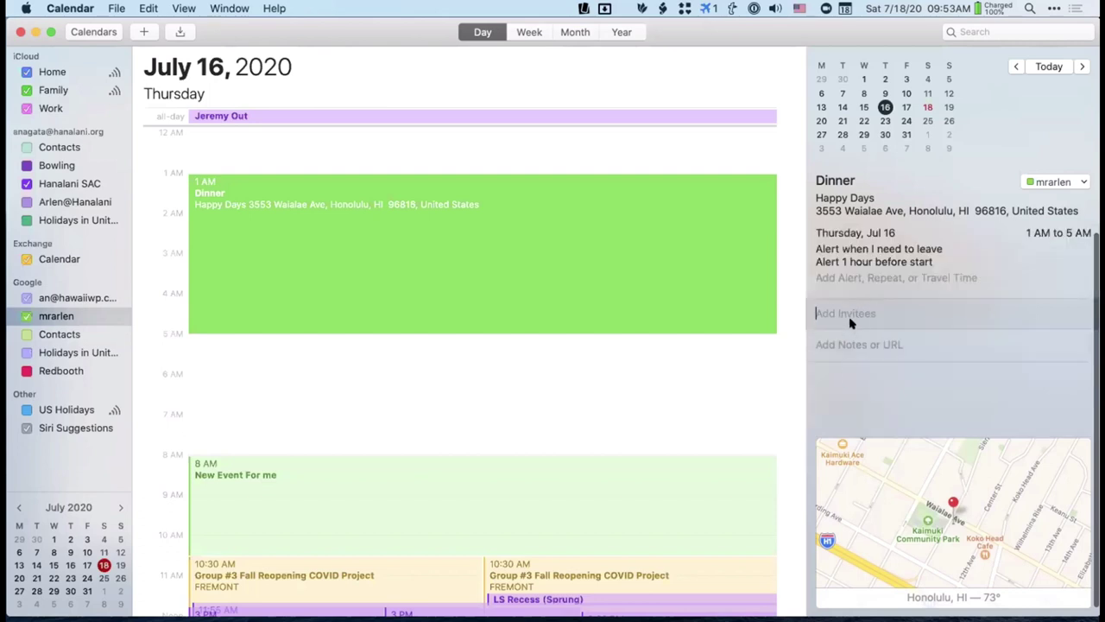
Invite a contact to Dinner, send the invitation, and deselect the event.
left_click(849, 313)
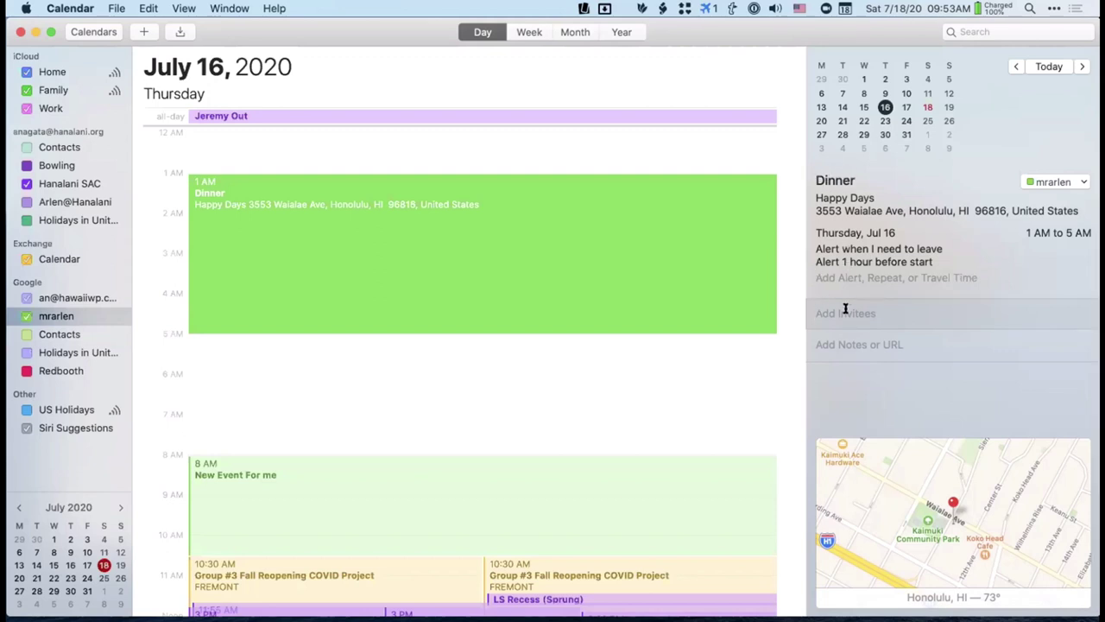
type("joan")
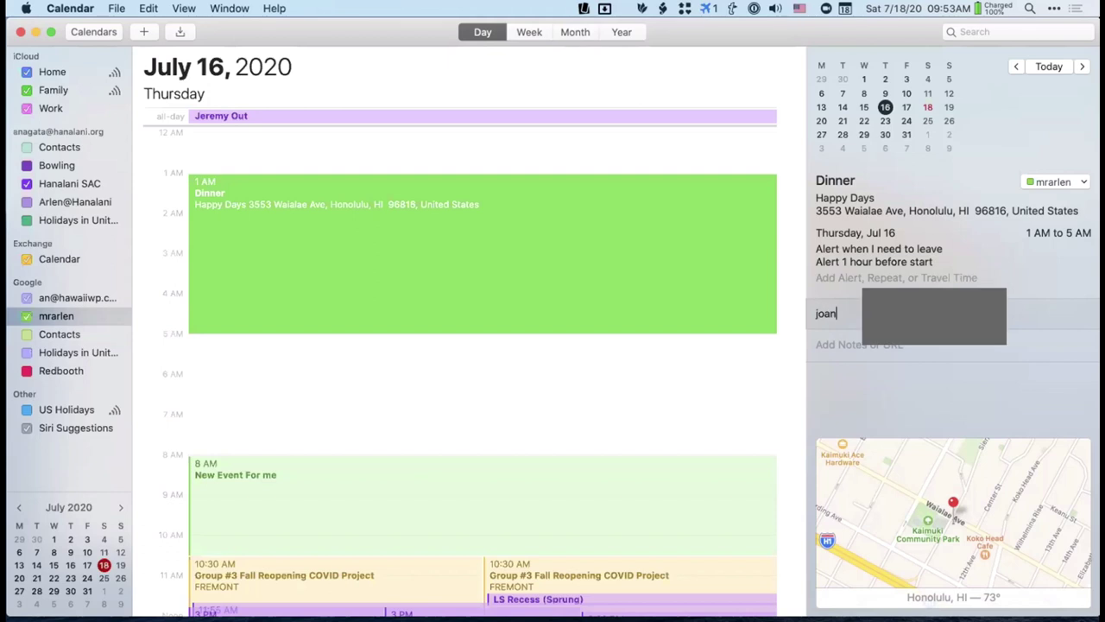
key("Return")
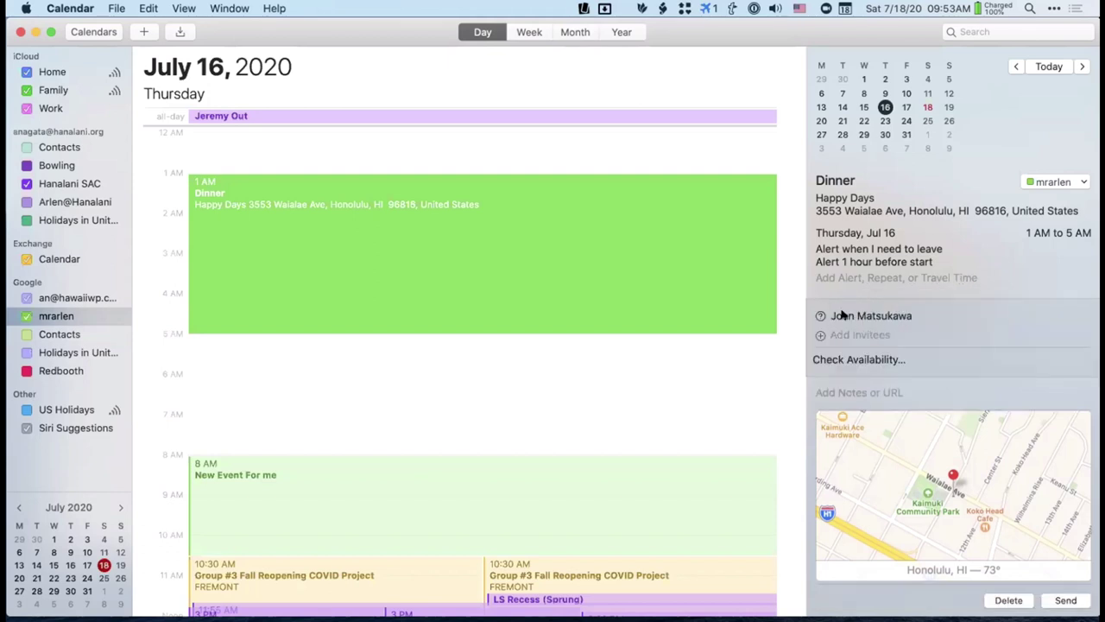
left_click(850, 320)
left_click(1063, 599)
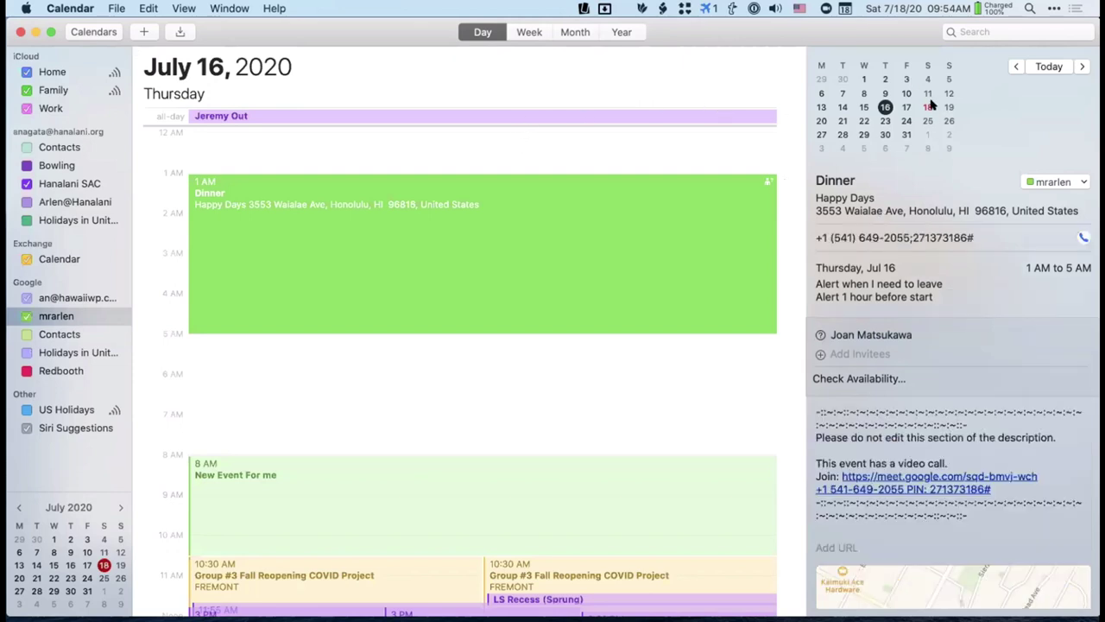
key("Escape")
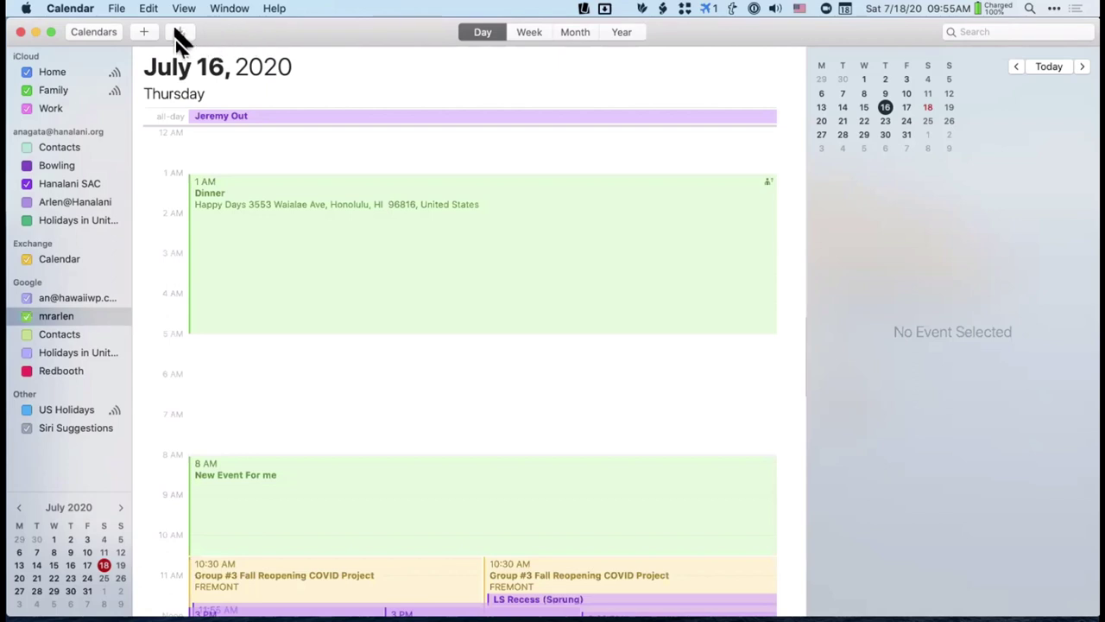
left_click(181, 34)
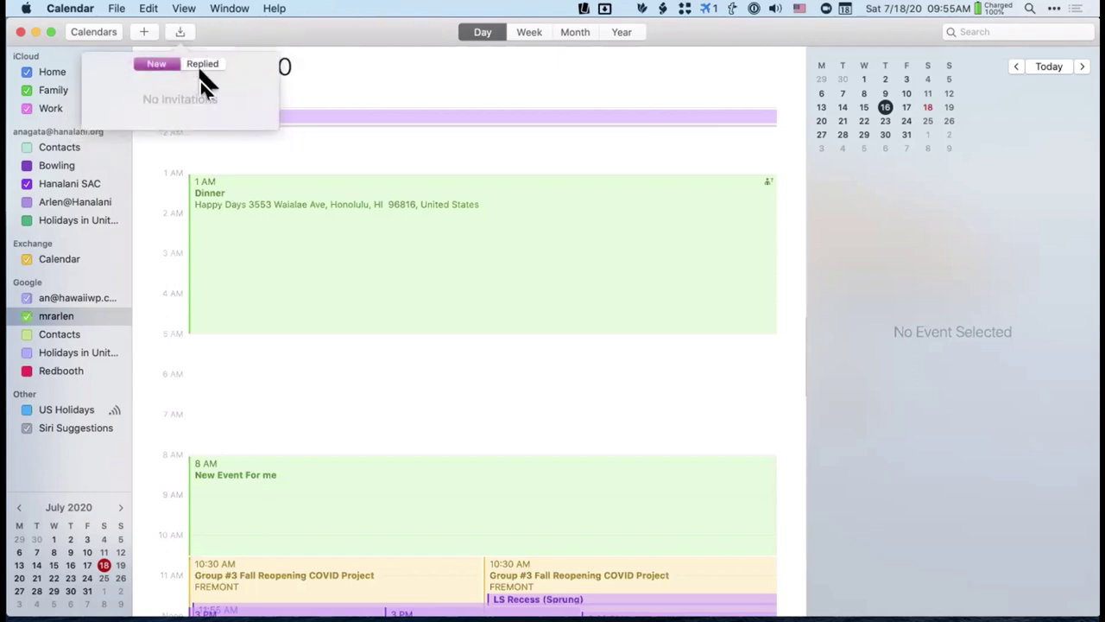
left_click(204, 65)
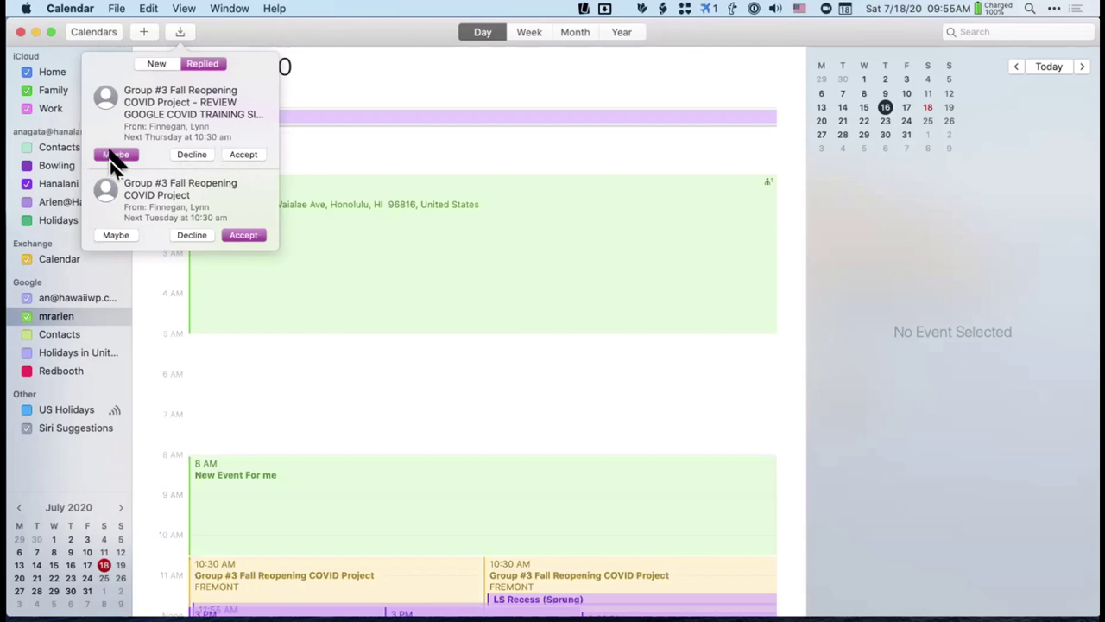
left_click(851, 326)
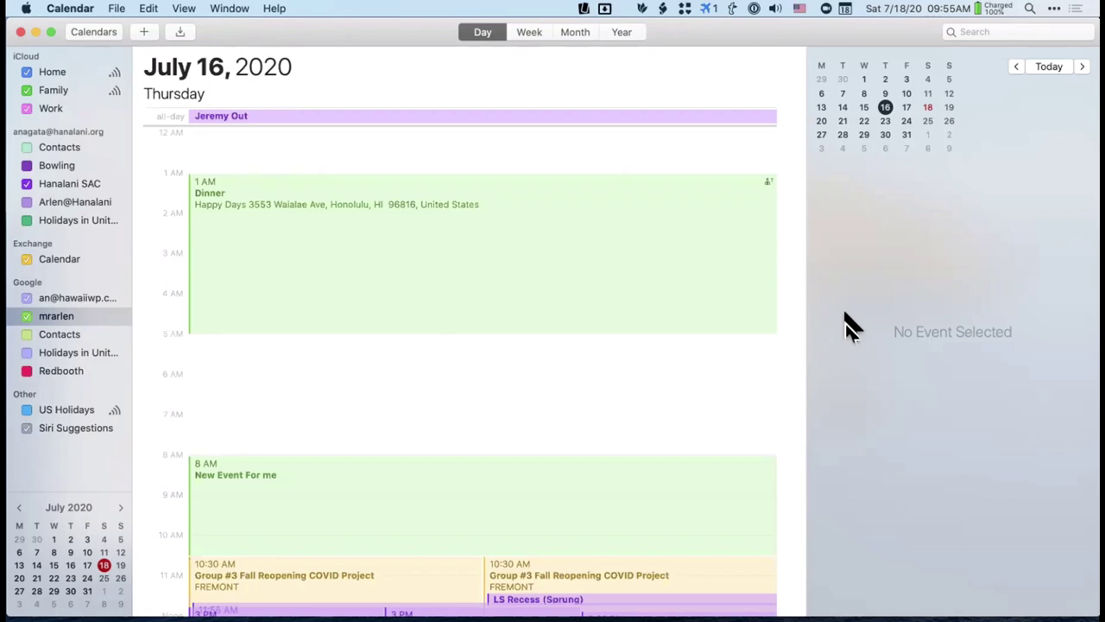
Select the July 16 Dinner event and review its invitee list.
left_click(578, 215)
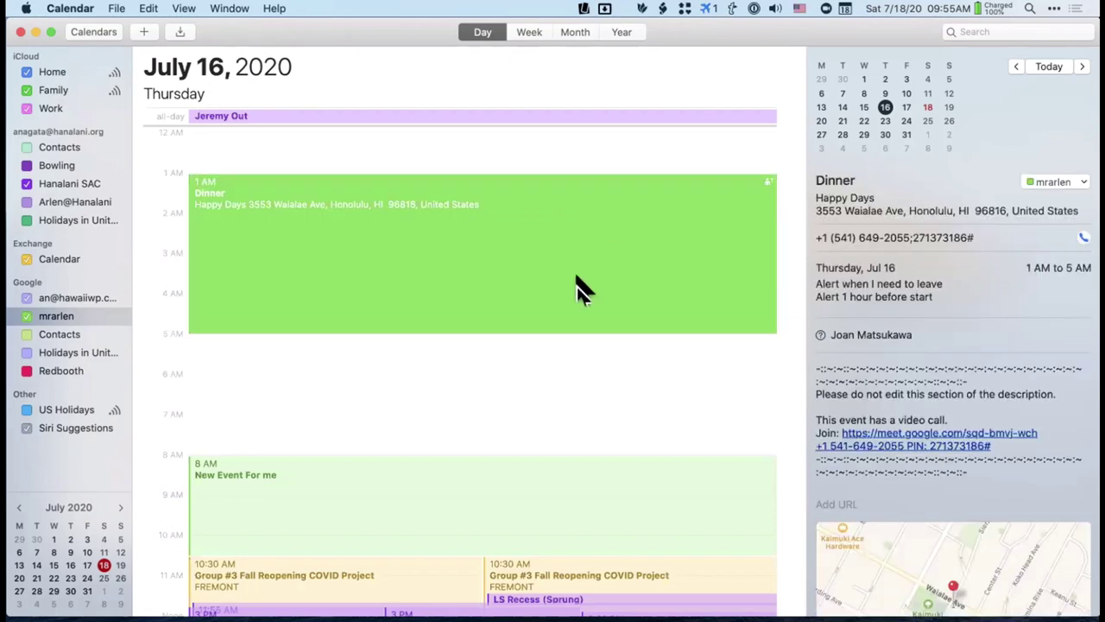
left_click(915, 333)
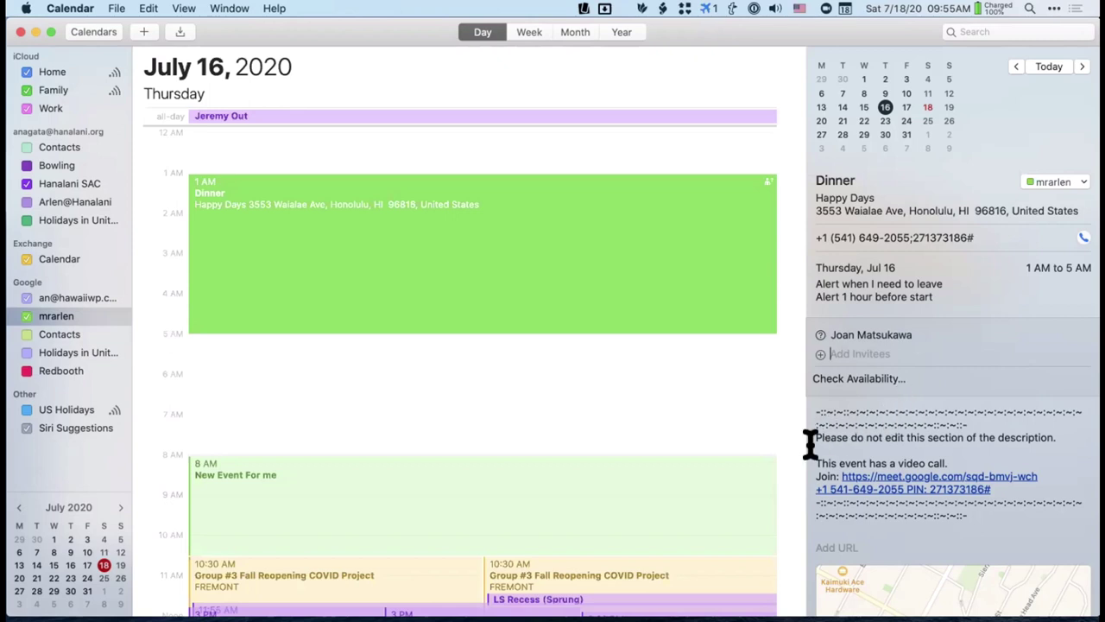
scroll(885, 457, "down", 2)
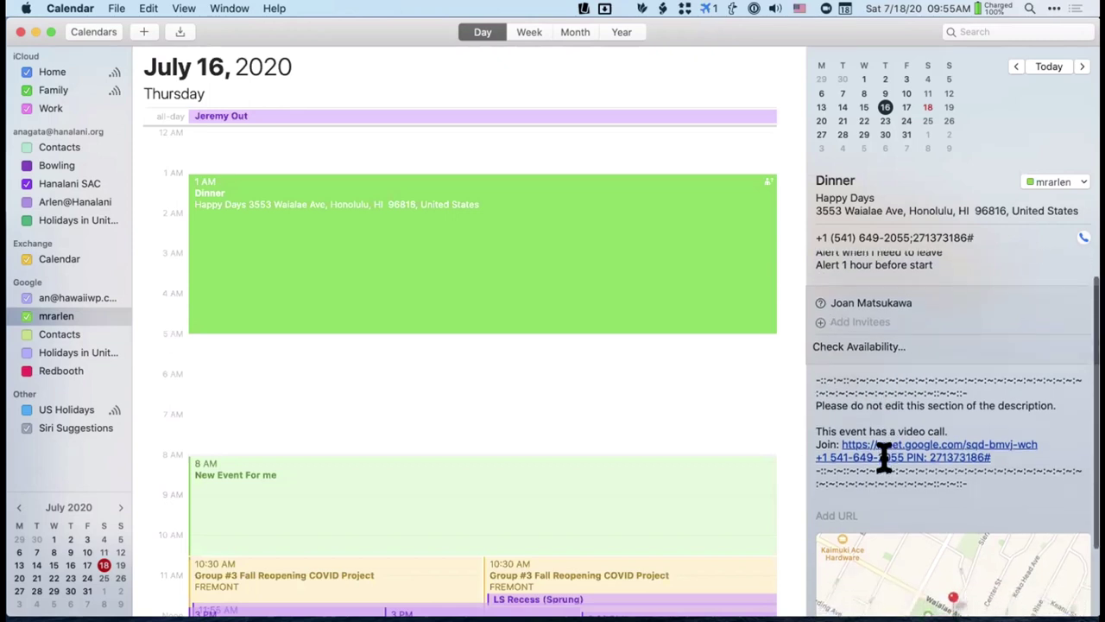
scroll(885, 458, "down", 1)
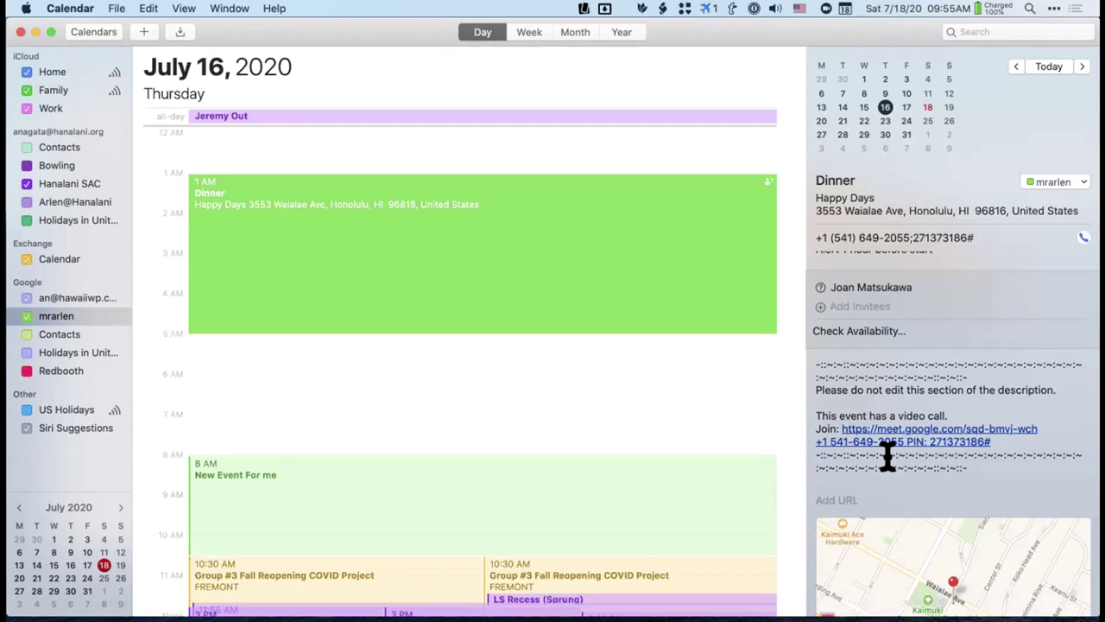
left_click(820, 289)
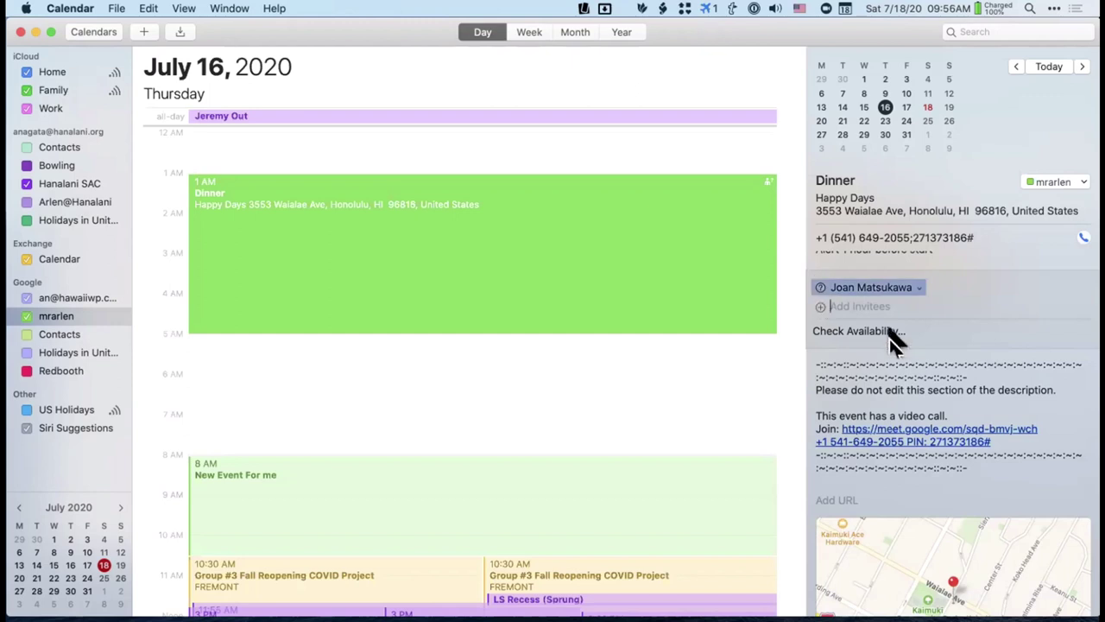
left_click(960, 358)
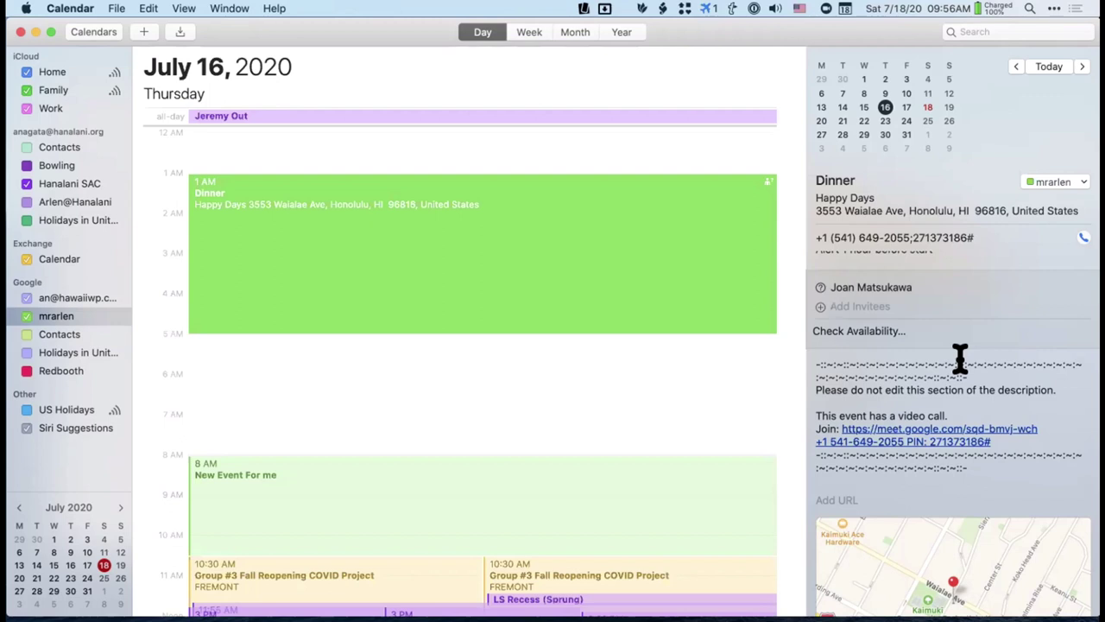
Delete the video-call description text from Dinner's notes.
scroll(954, 397, "up", 3)
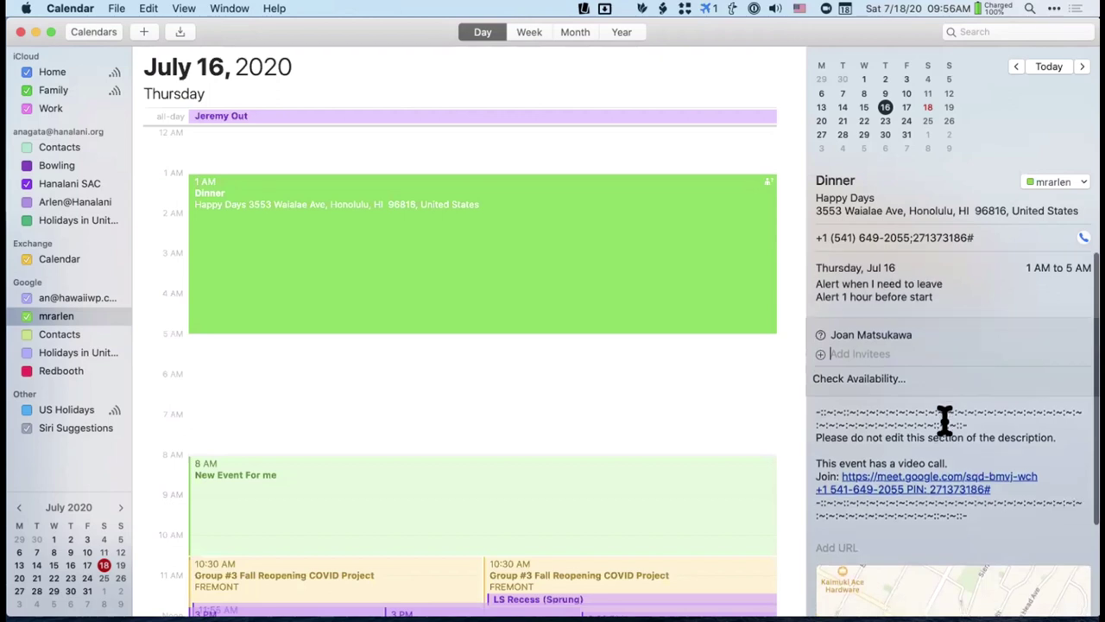
scroll(949, 419, "down", 2)
left_click_drag(1024, 481, 794, 348)
key("BackSpace")
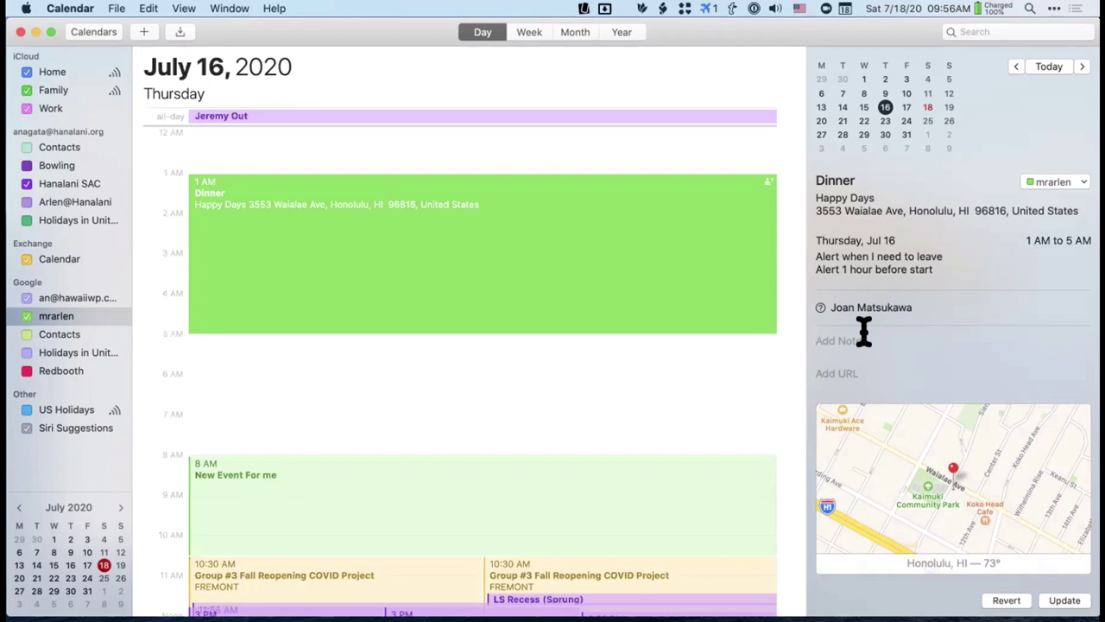
Write 'Meeting Notes:' and 'Agenda.' on separate lines in Dinner's notes, followed by blank lines, and save.
left_click(863, 332)
type("Meeting Notes")
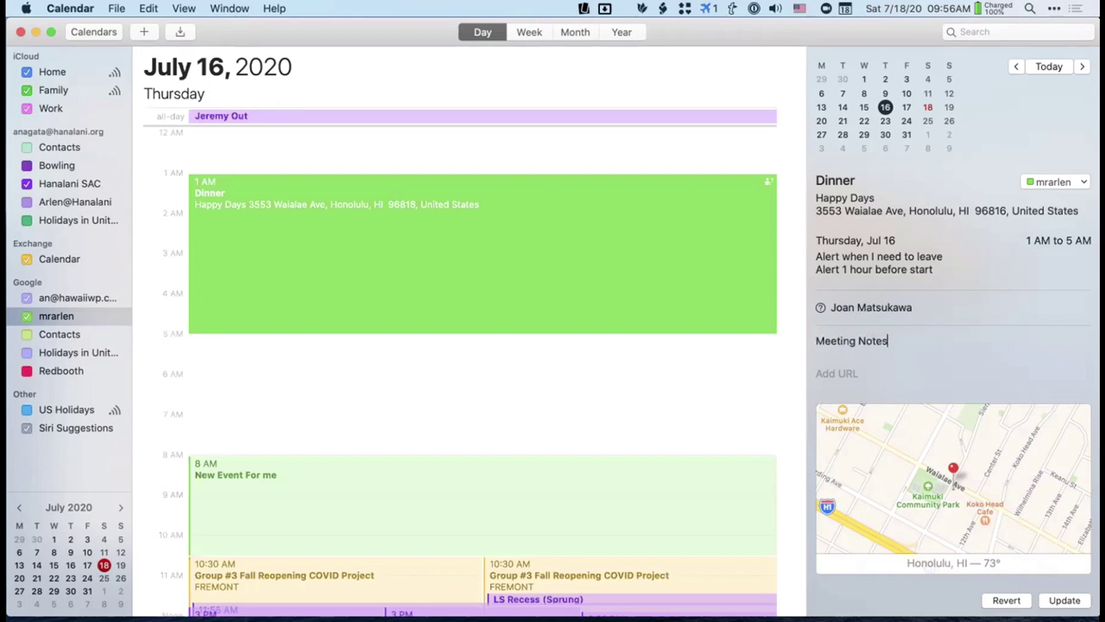
type(":")
key("Return")
type("Agenda.")
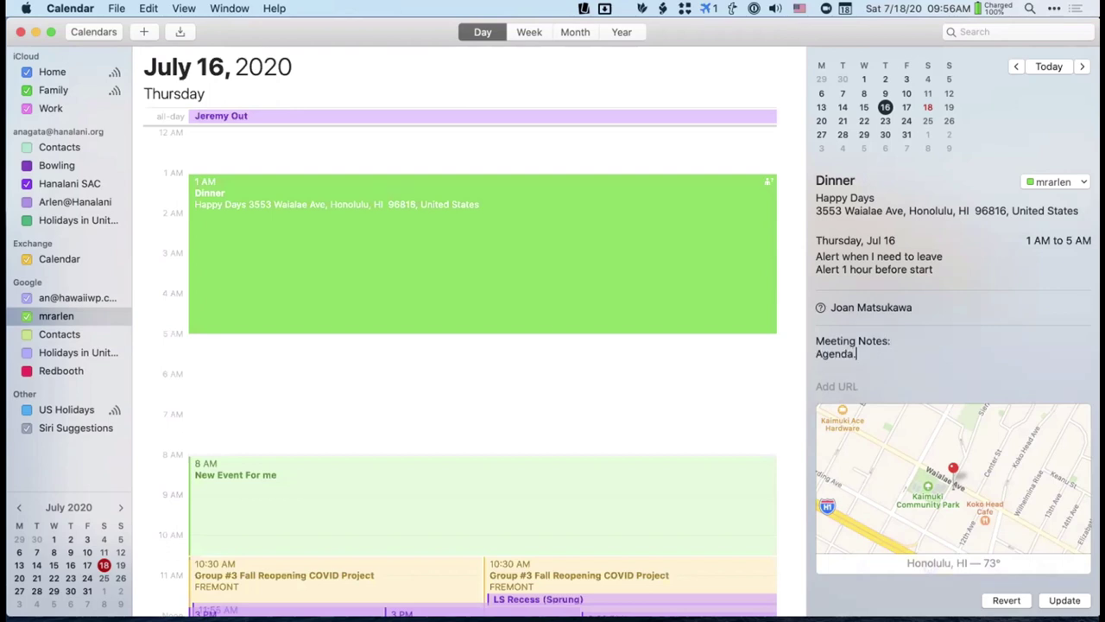
key("Return")
key("Return")
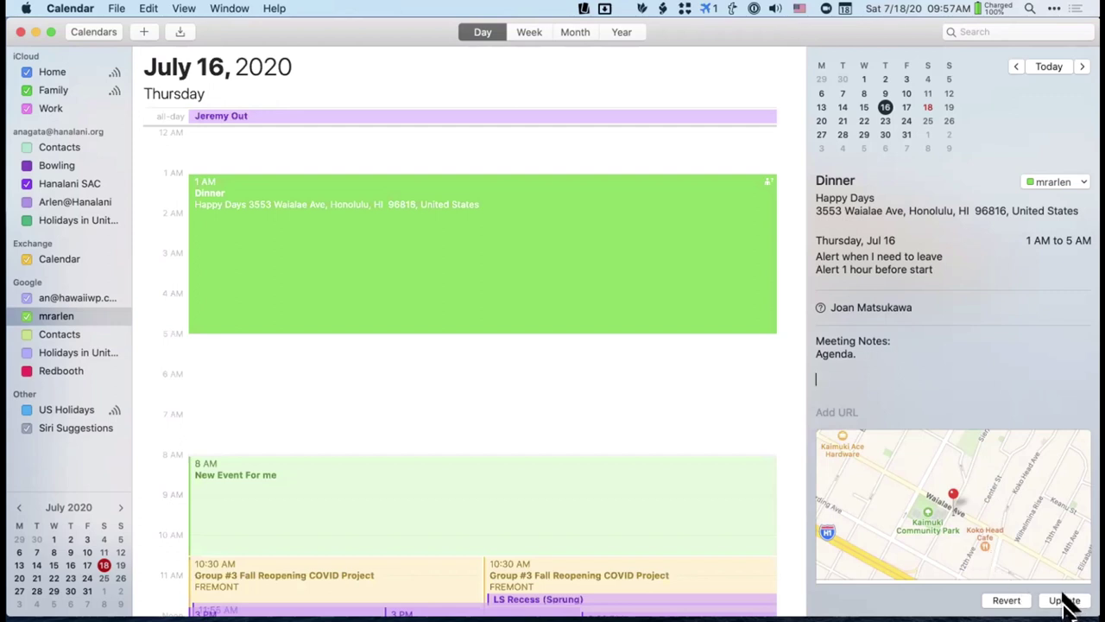
left_click(1063, 599)
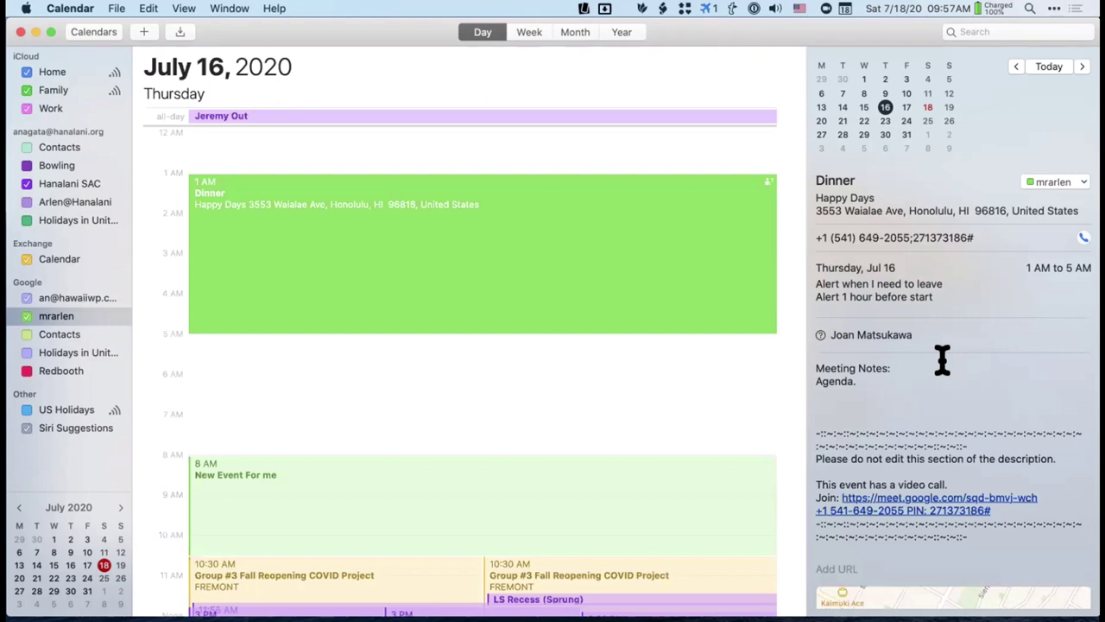
scroll(892, 391, "down", 2)
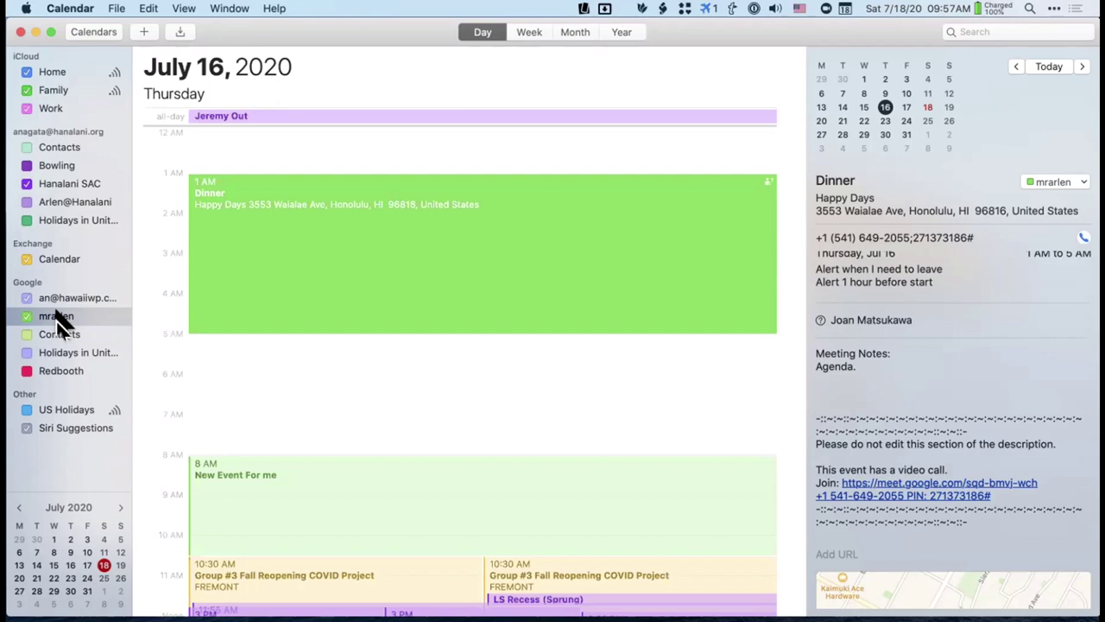
With the Home calendar selected, drag out a 12–1 PM event on July 20 titled 'Lunch with Joan'.
left_click(58, 73)
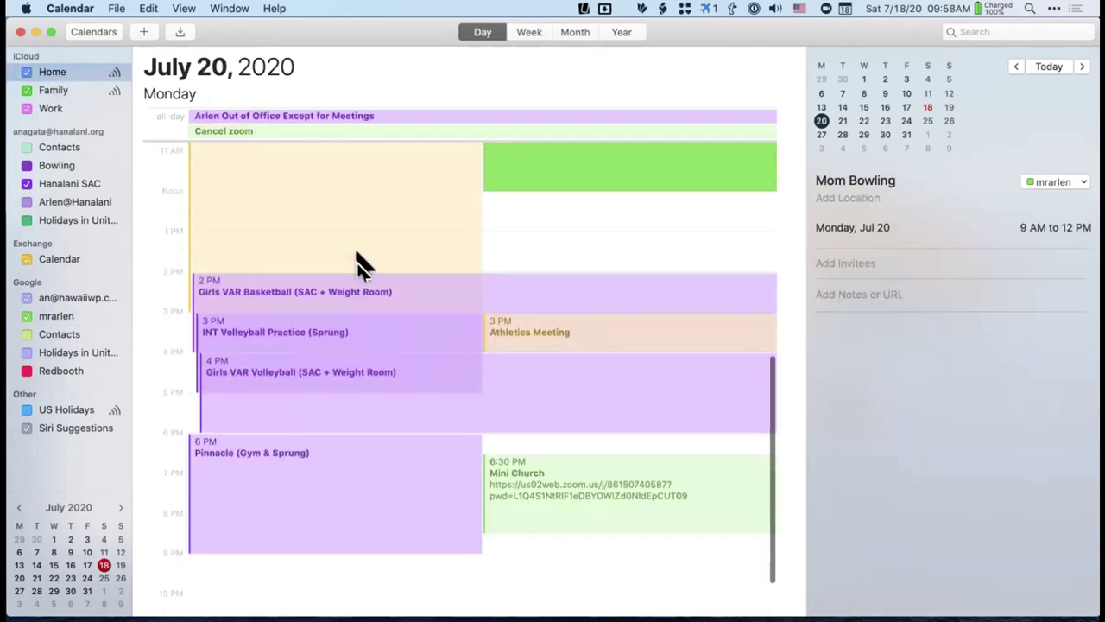
scroll(363, 263, "up", 2)
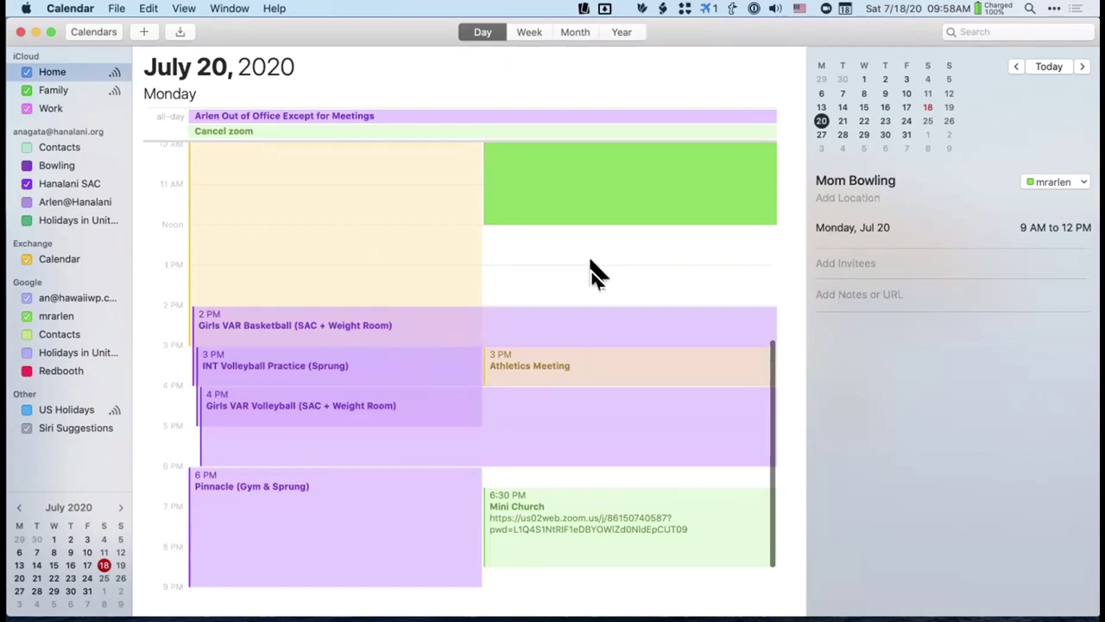
left_click_drag(595, 272, 587, 229)
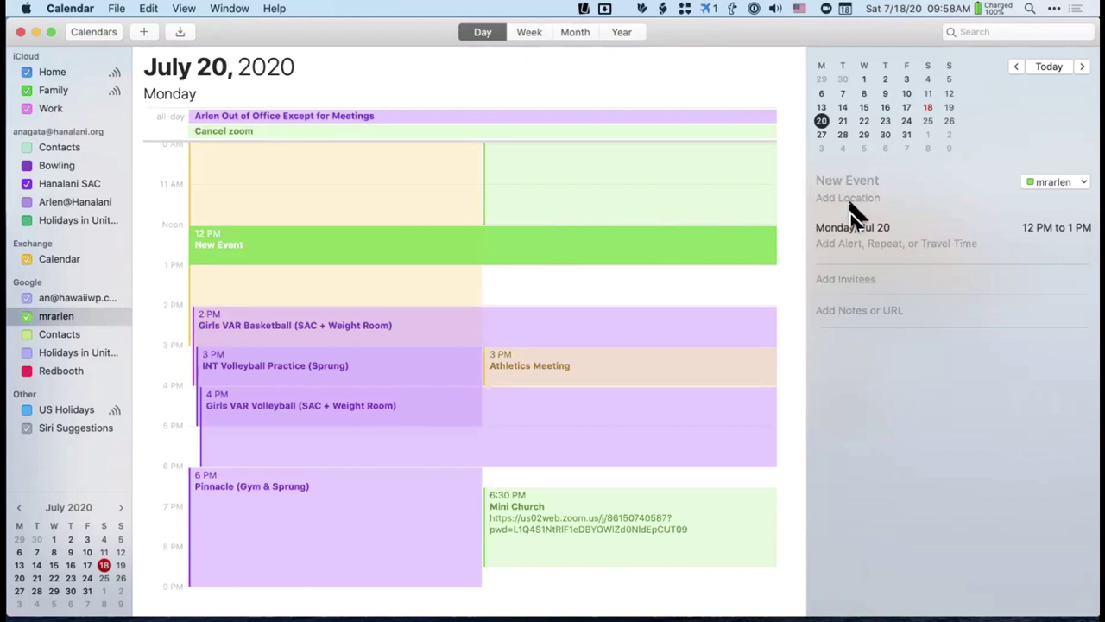
type("Lu")
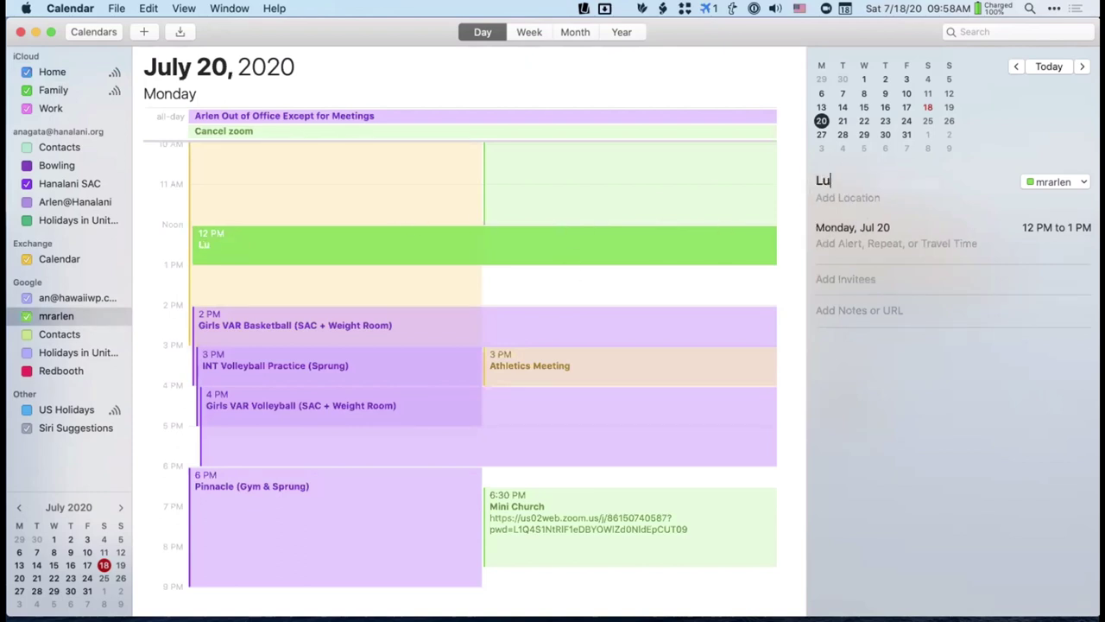
type("nch with Joan")
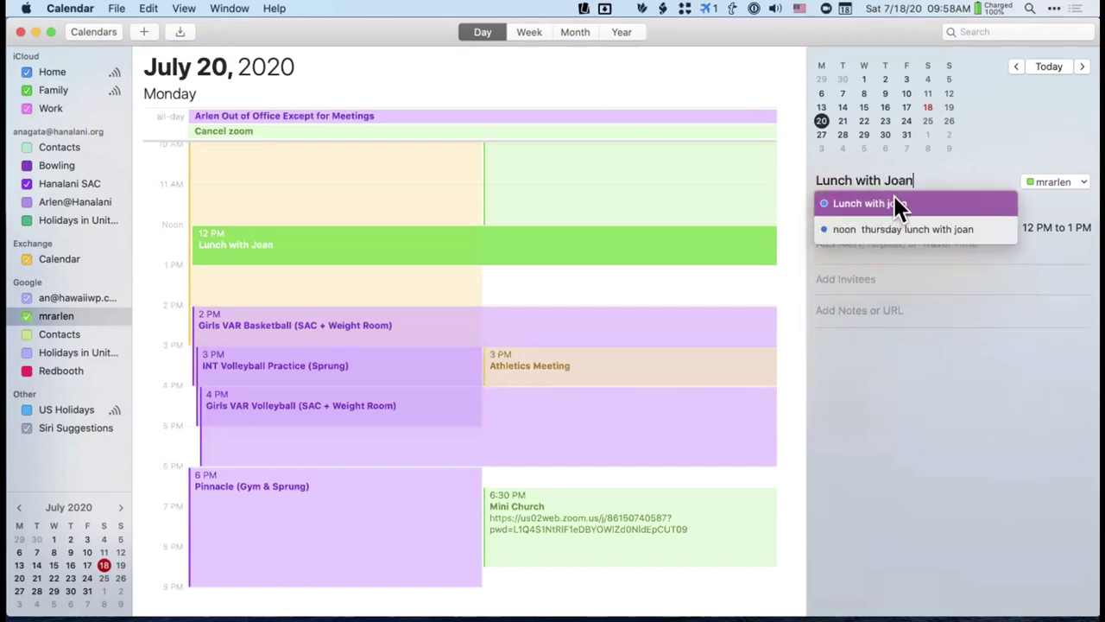
Assign the lunch to Home, set its location to Mei Sum Dim Sum, Honolulu, and paste in the invitees.
left_click(1048, 181)
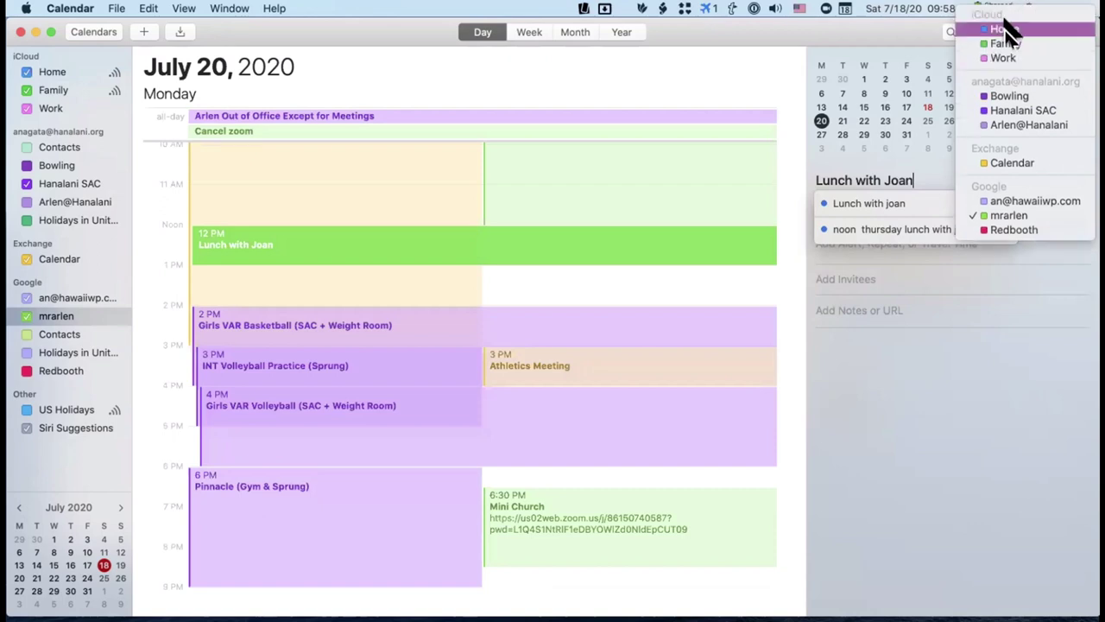
left_click(985, 28)
left_click(854, 193)
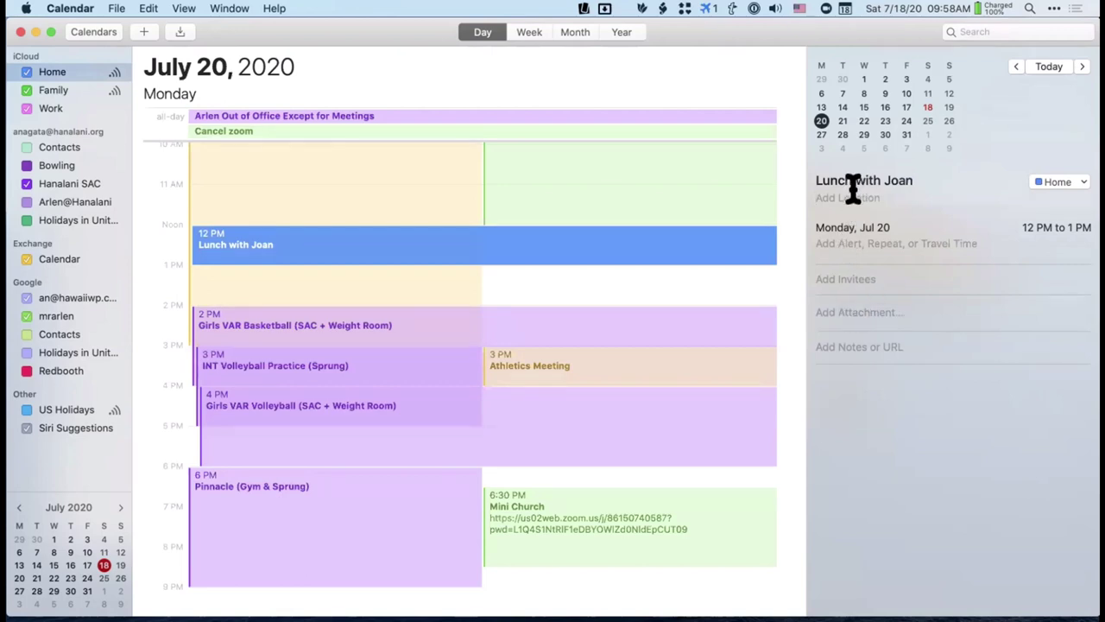
type("Meisum")
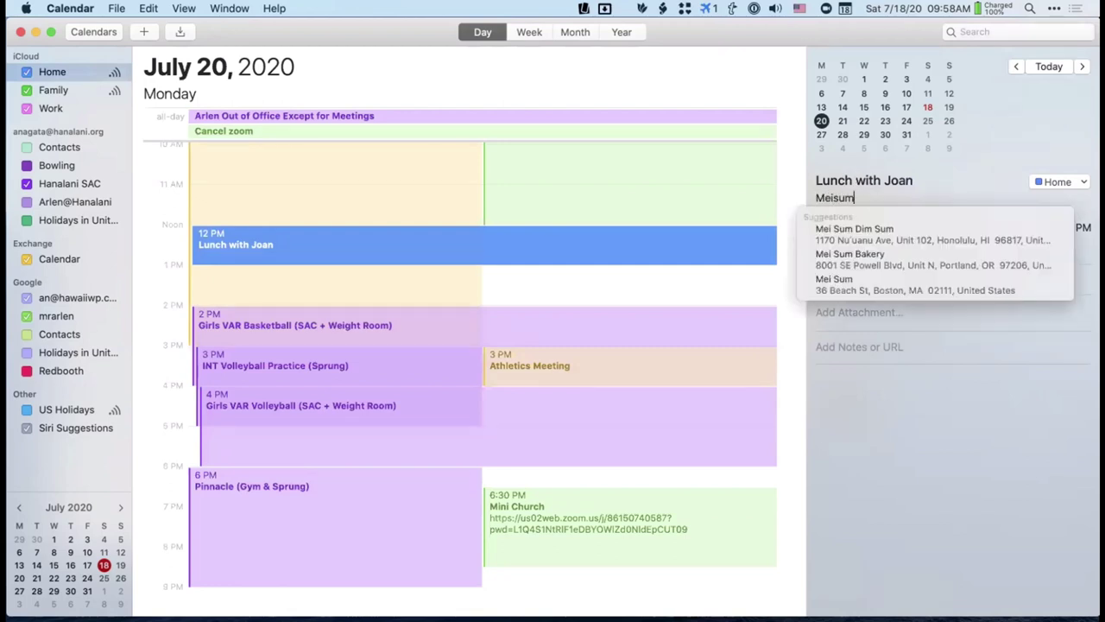
left_click(872, 242)
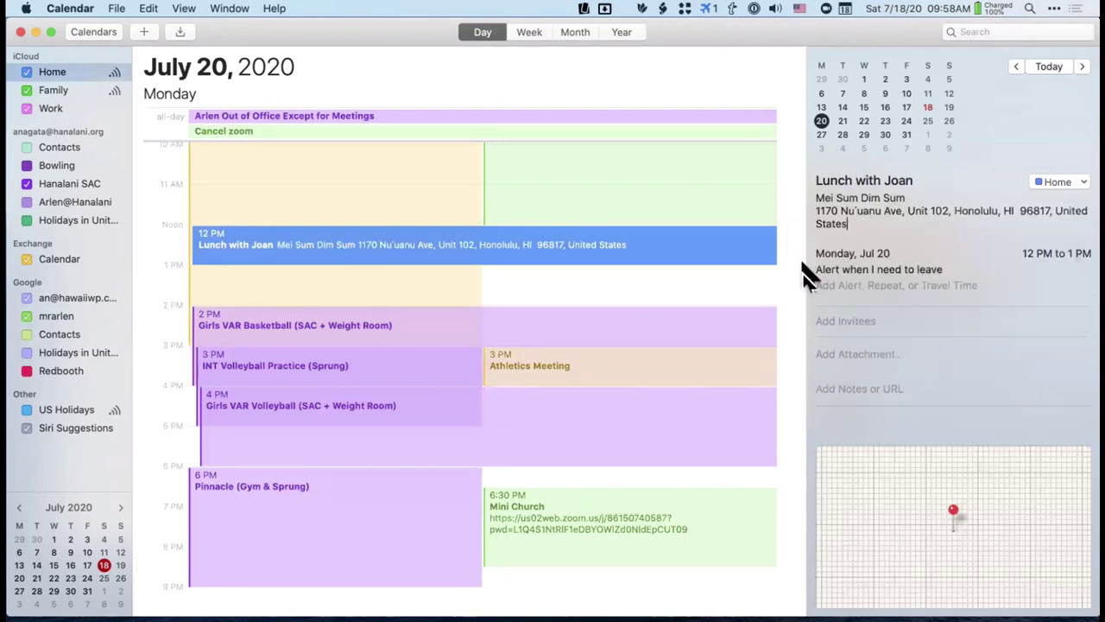
left_click(867, 319)
key("super+v")
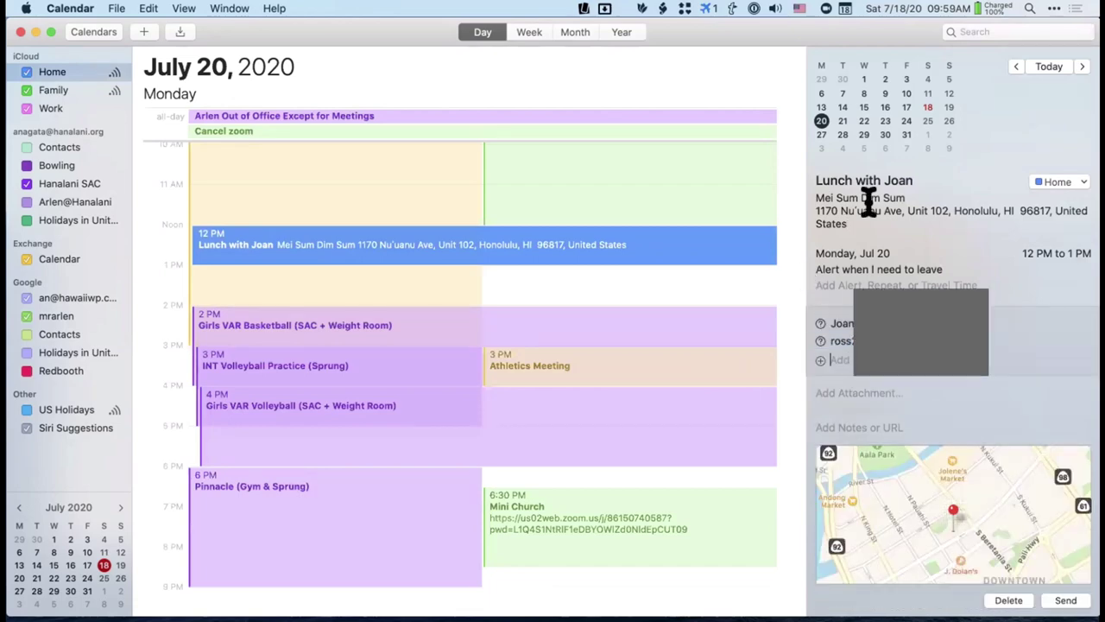
Send the lunch invitations, then select the first and second invitee rows to check them.
left_click(1065, 600)
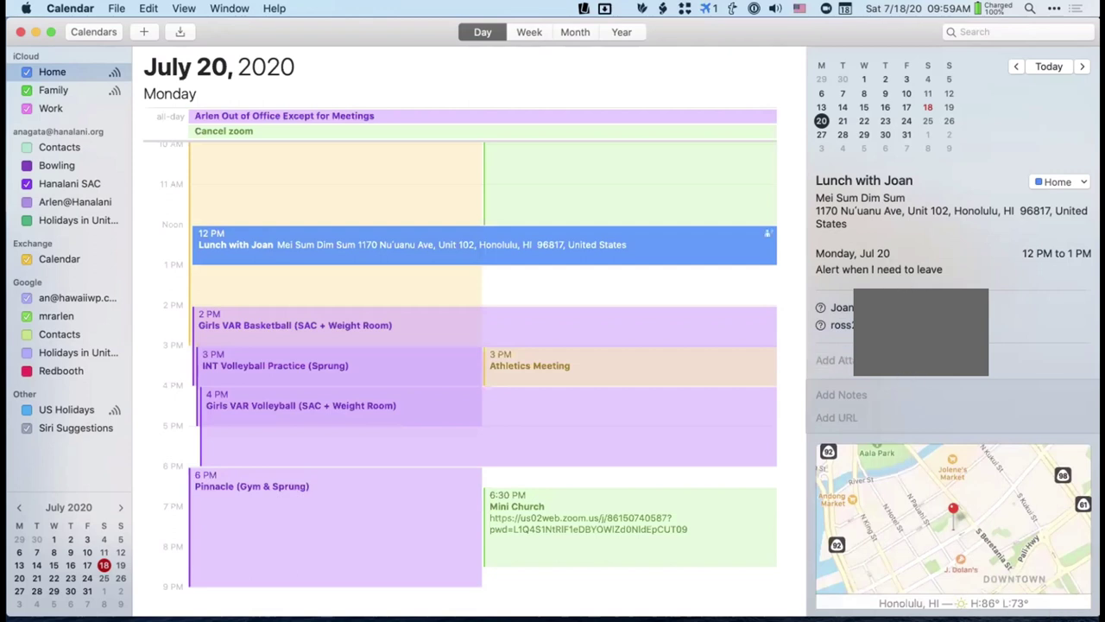
left_click(834, 307)
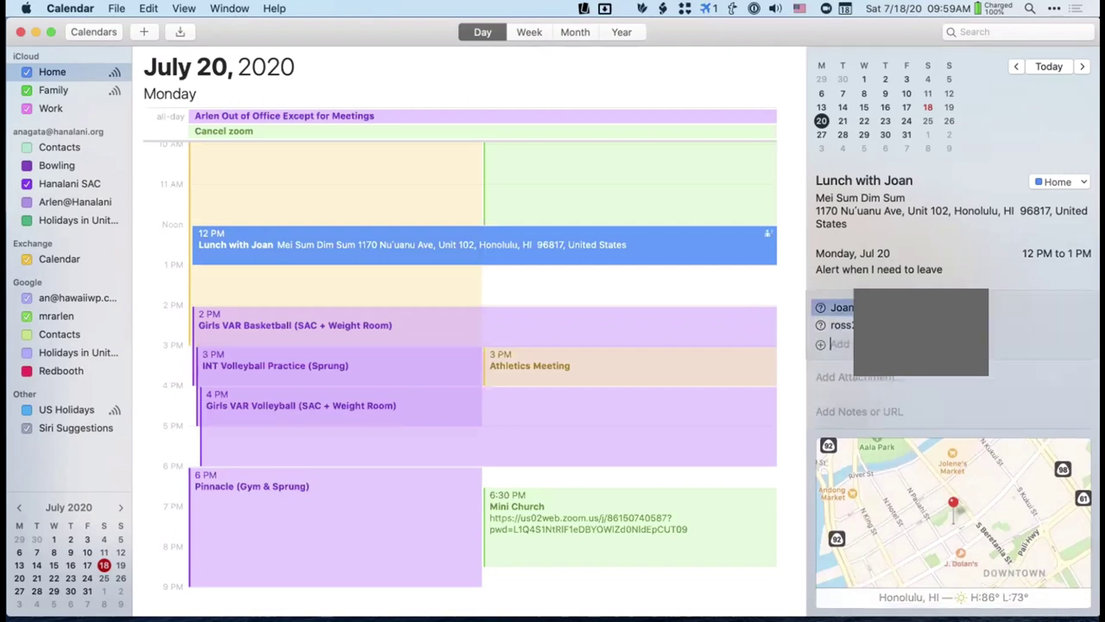
left_click(839, 324)
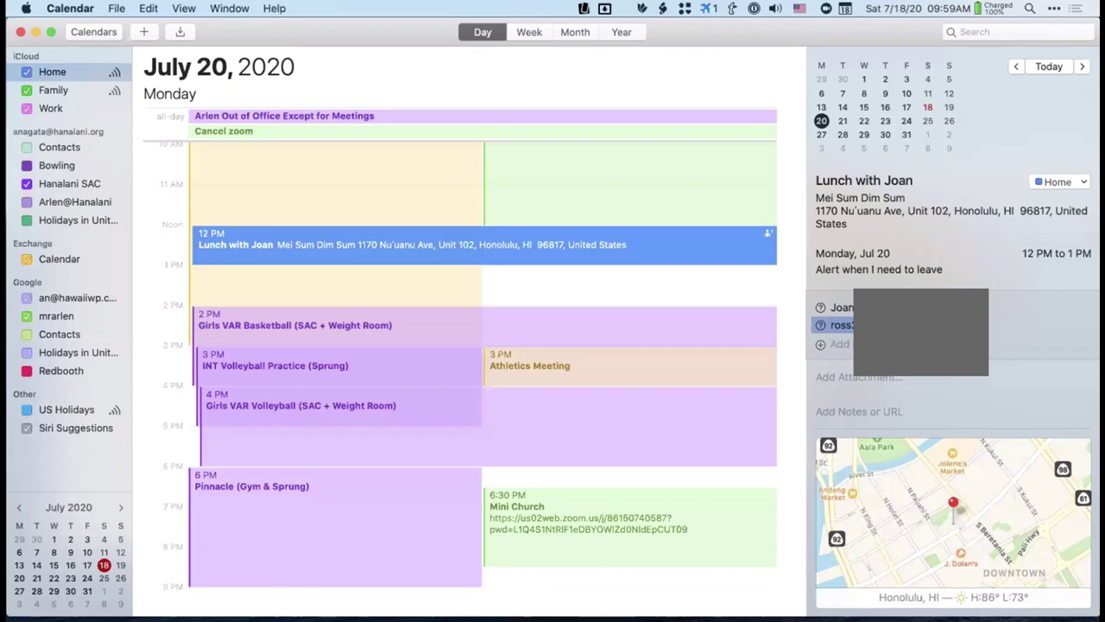
key("Tab")
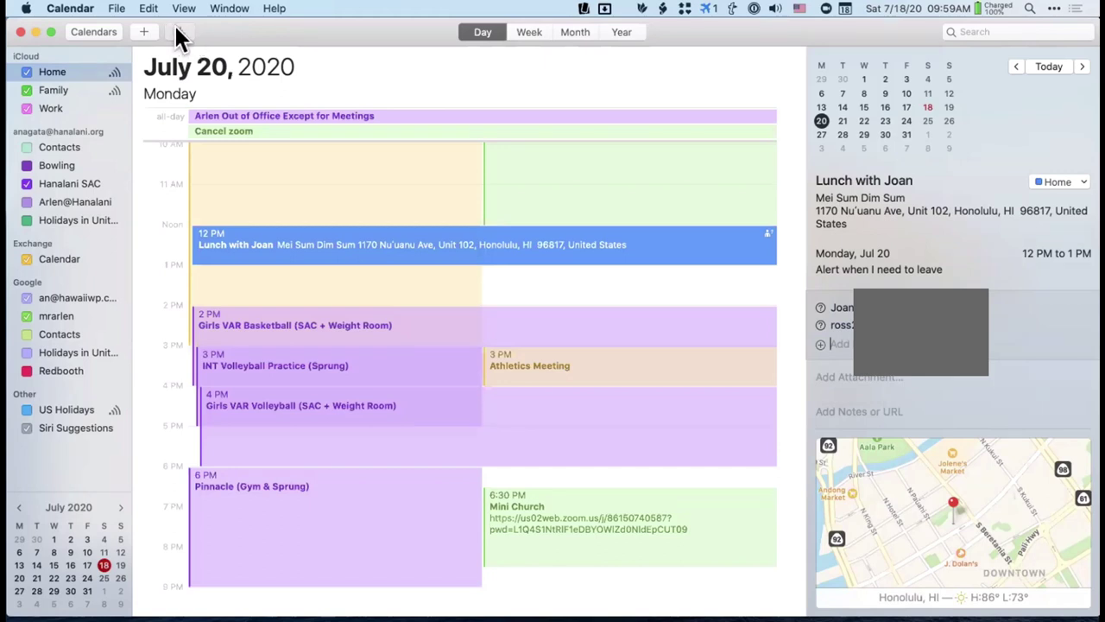
Check the New invitations list, then click through the lunch's two invitee rows.
left_click(178, 30)
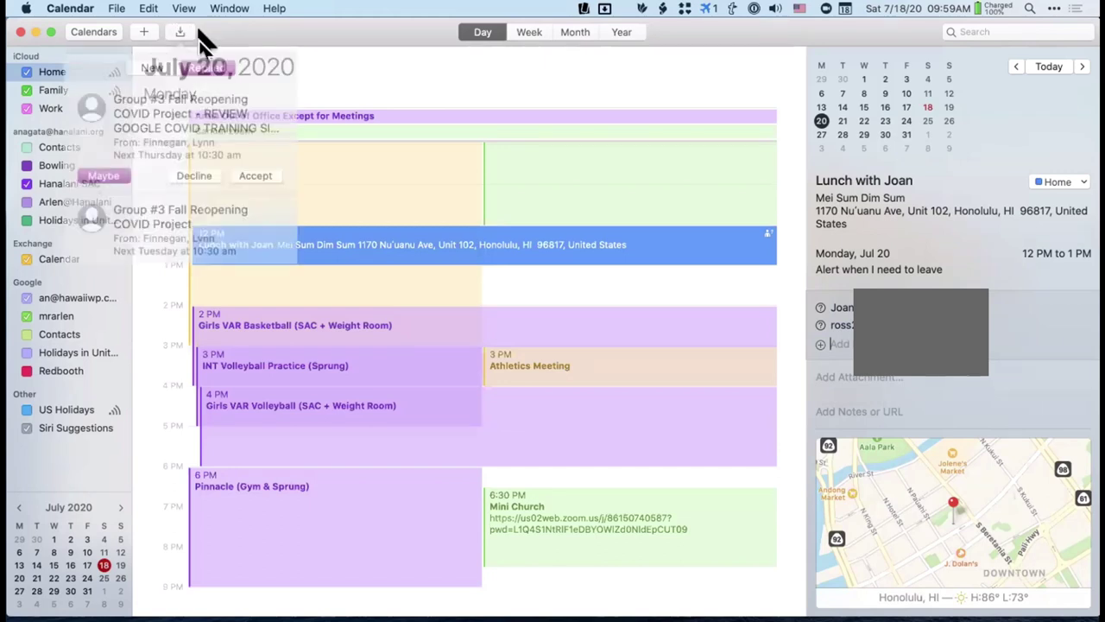
left_click(156, 64)
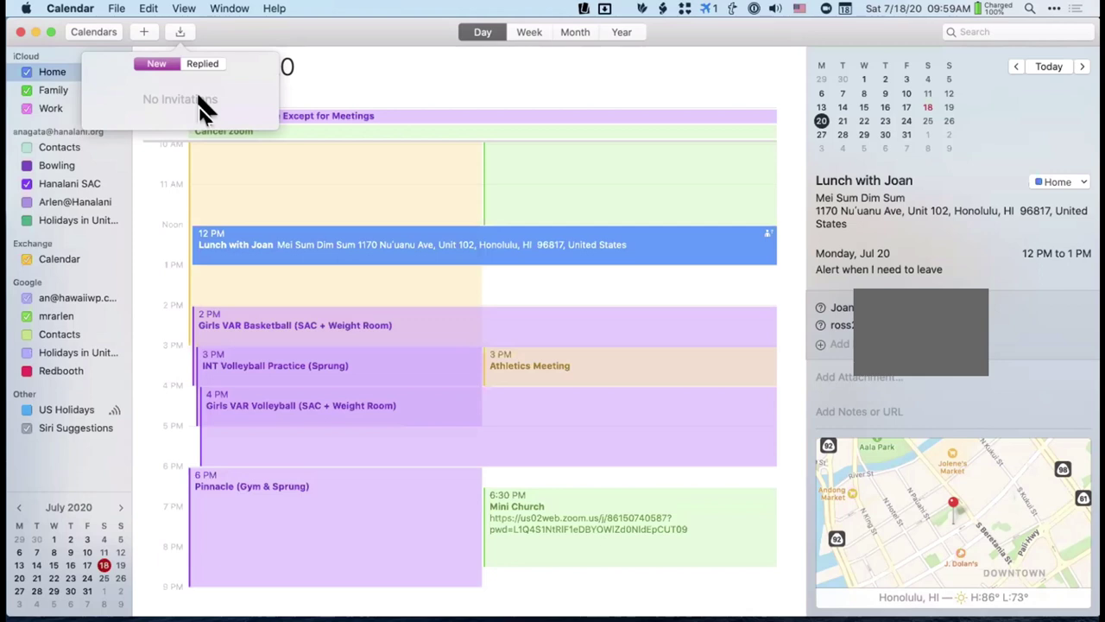
left_click(180, 32)
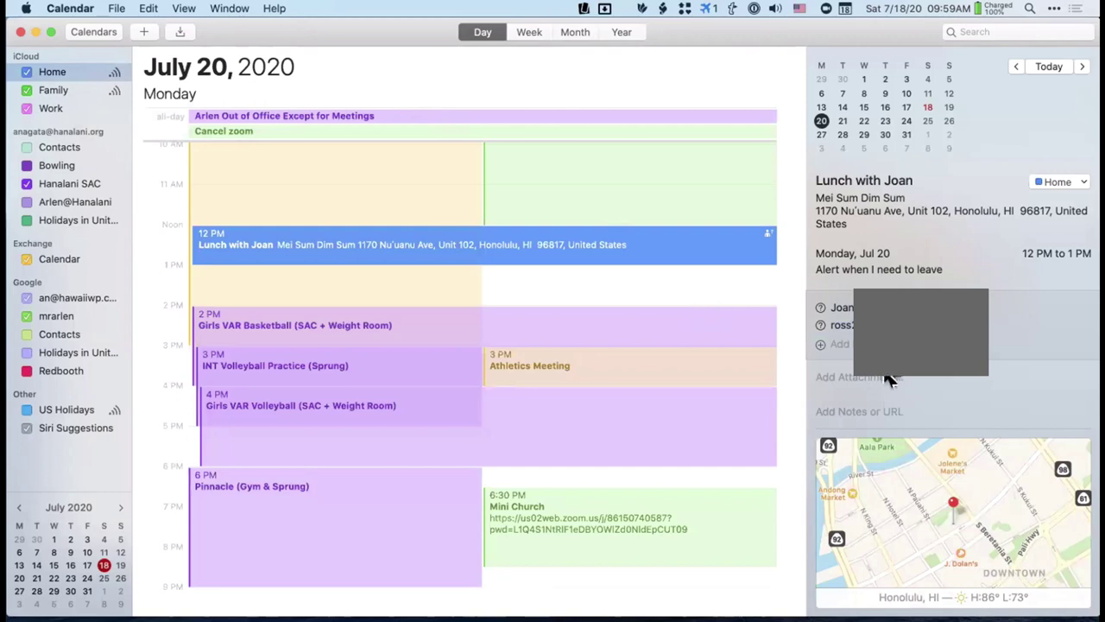
left_click(829, 324)
left_click(820, 307)
left_click(825, 325)
left_click(834, 342)
left_click(831, 325)
left_click(828, 342)
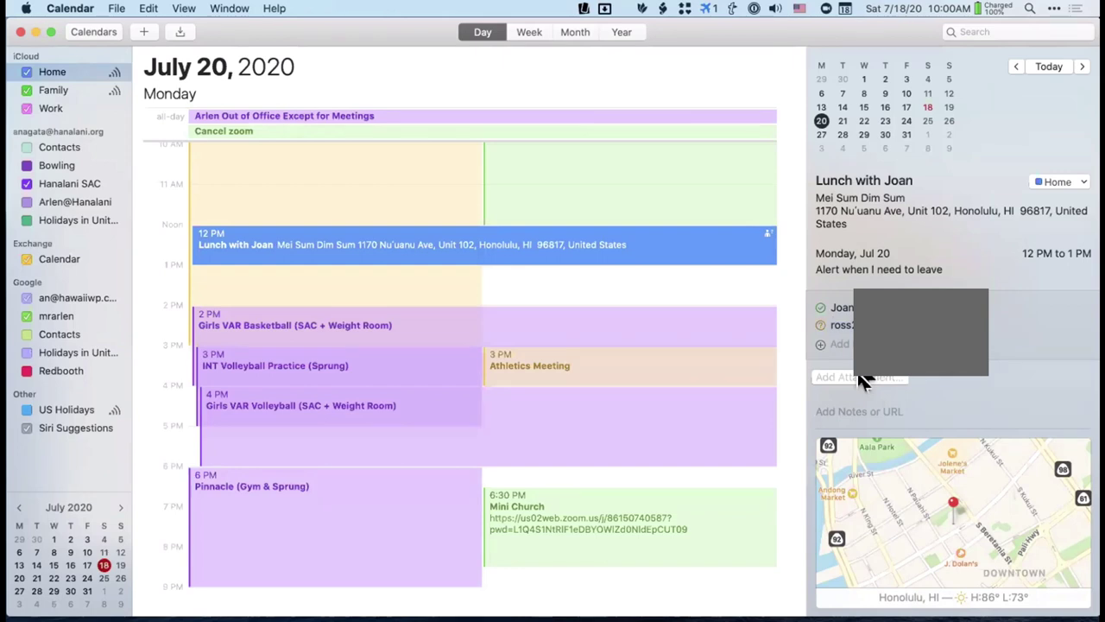
Open the Group #3 Fall Reopening COVID Project invitation from the Replied invitations.
left_click(174, 28)
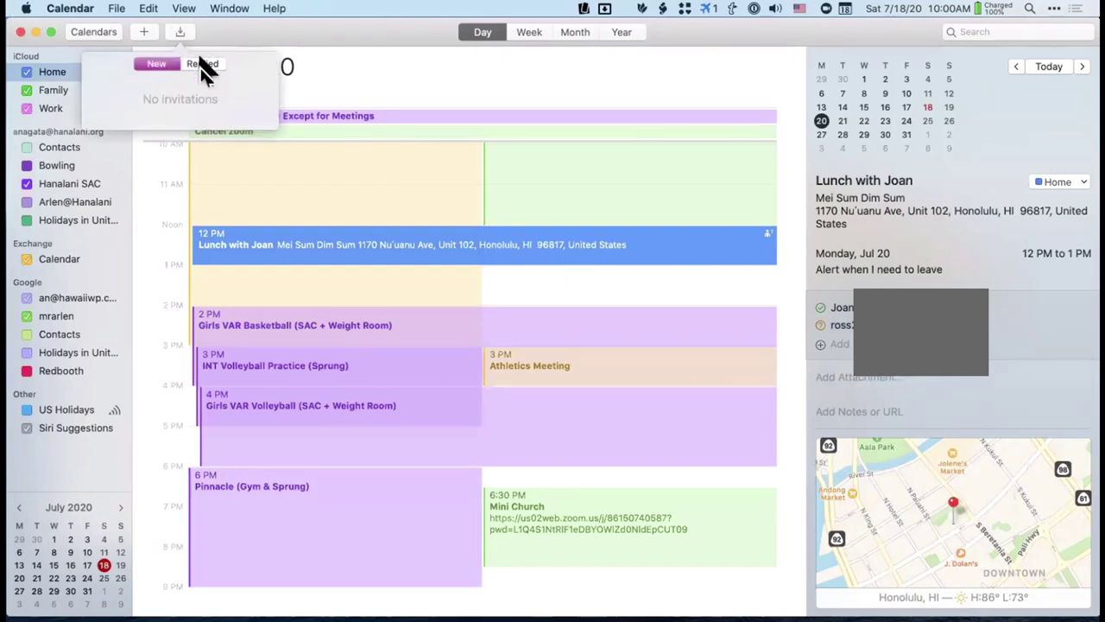
left_click(200, 64)
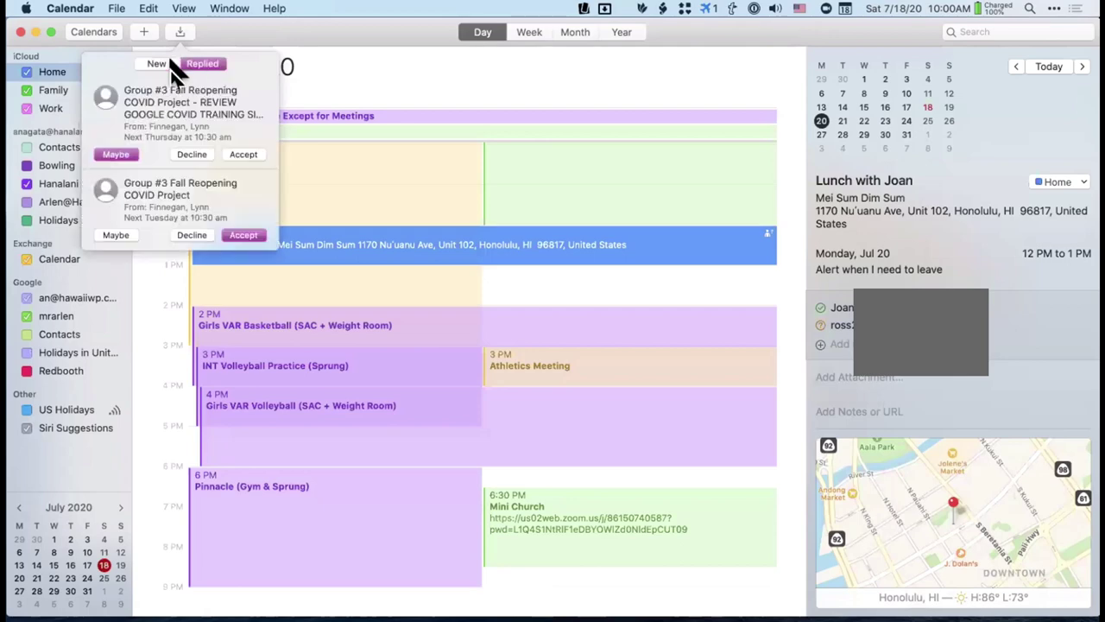
left_click(109, 152)
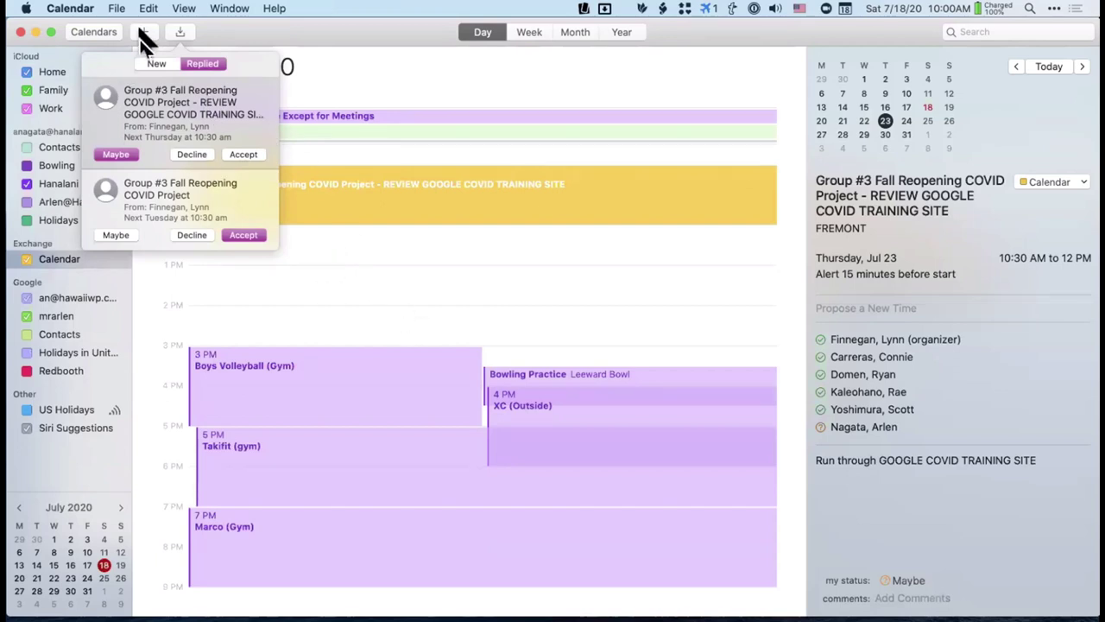
Close the invitations list and flip between July 24, 22 and 23 in the mini-calendar.
left_click(885, 121)
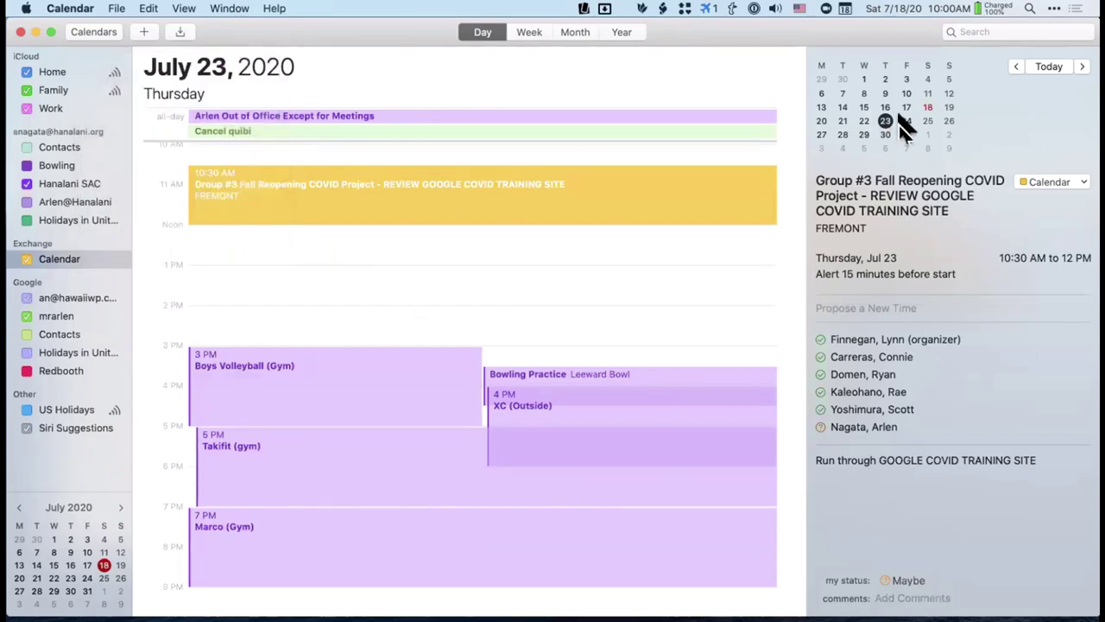
scroll(568, 254, "down", 3)
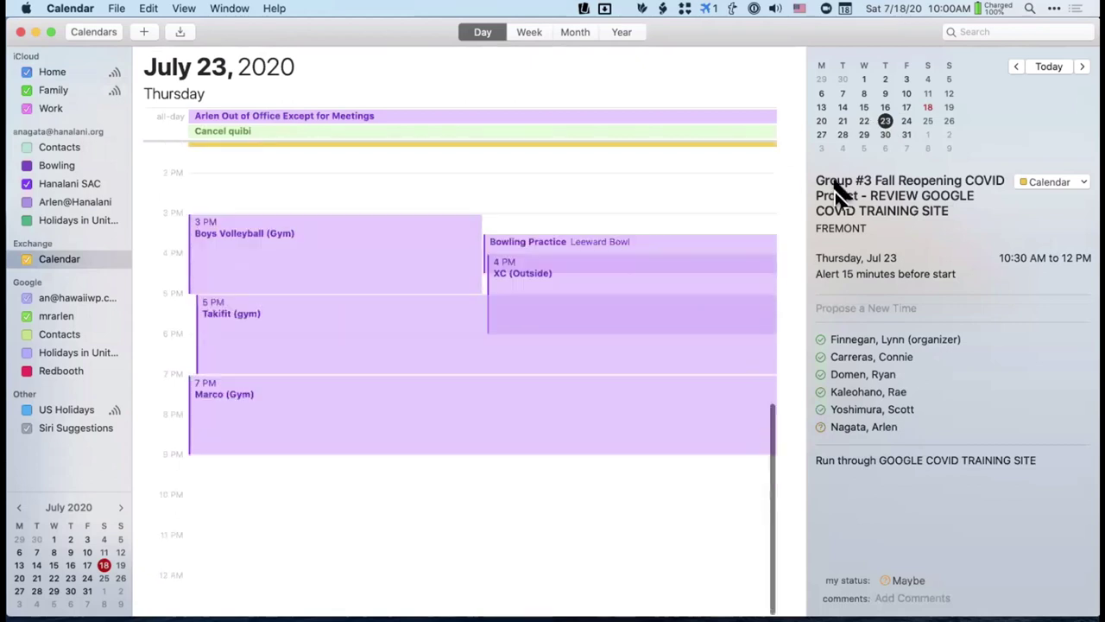
left_click(905, 122)
left_click(862, 122)
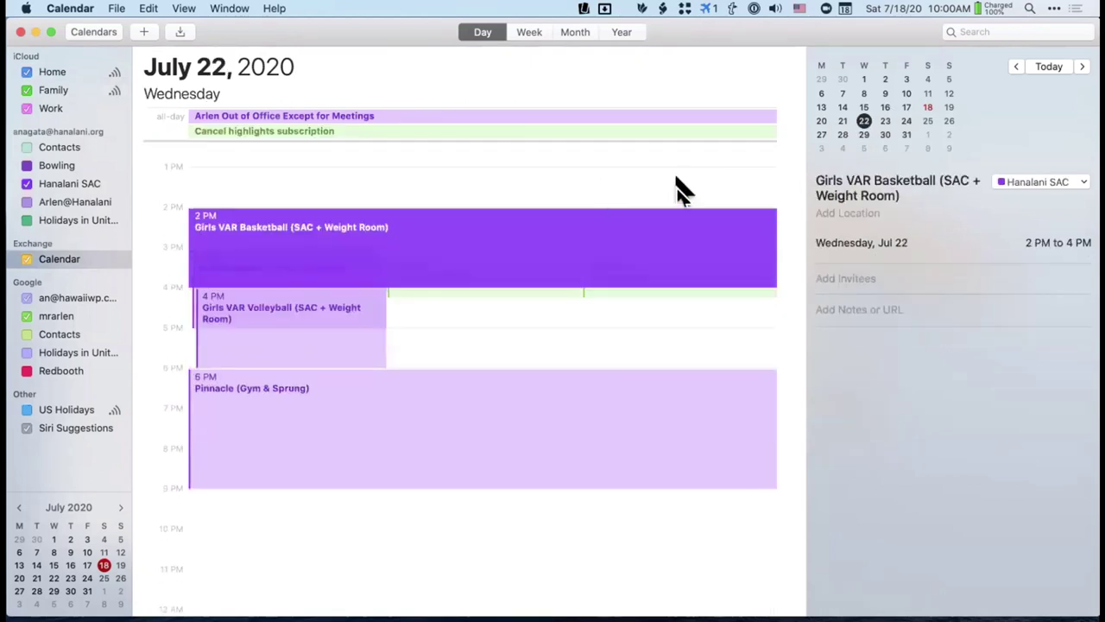
left_click(884, 121)
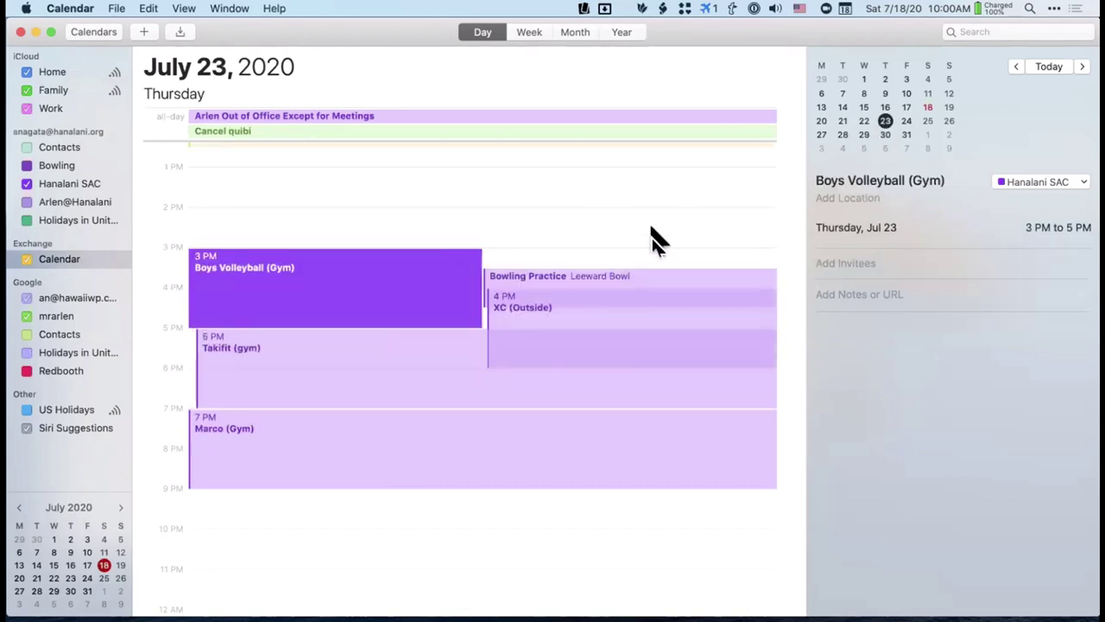
Browse July 24 and 22 again, then return to Monday, July 20.
scroll(654, 238, "up", 2)
scroll(654, 237, "up", 3)
scroll(654, 237, "down", 3)
scroll(654, 237, "up", 3)
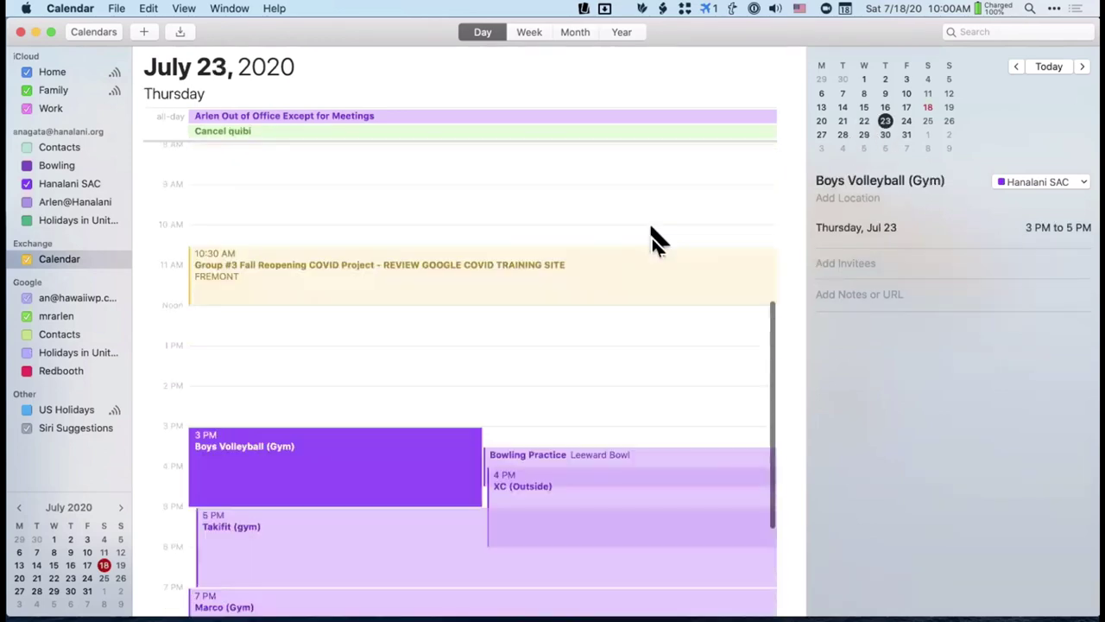
left_click(906, 121)
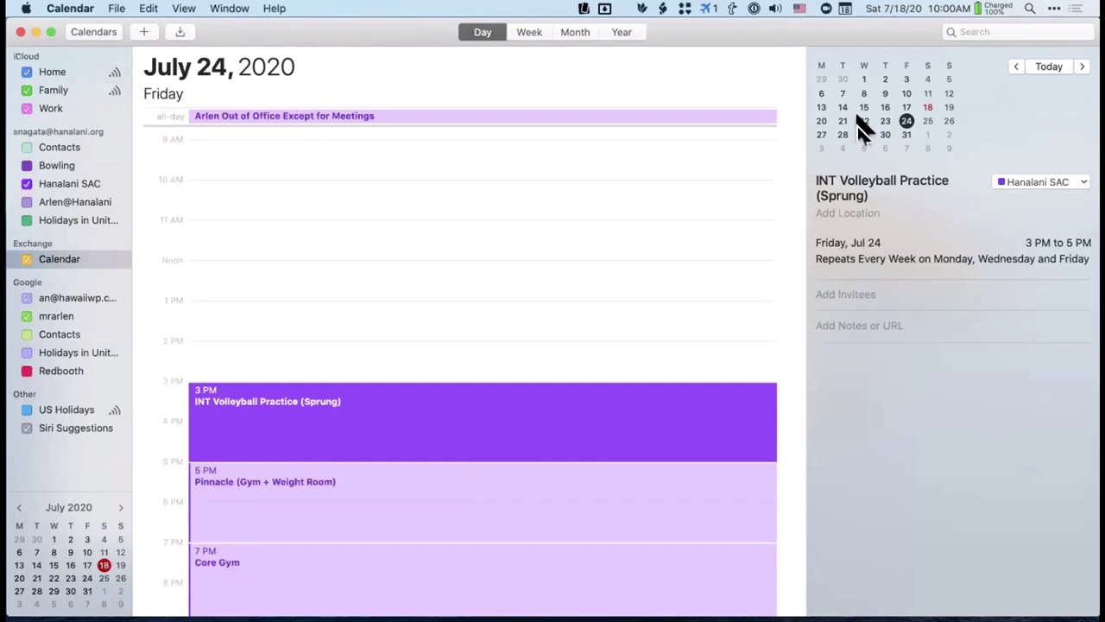
left_click(863, 121)
scroll(662, 216, "up", 3)
scroll(661, 217, "down", 4)
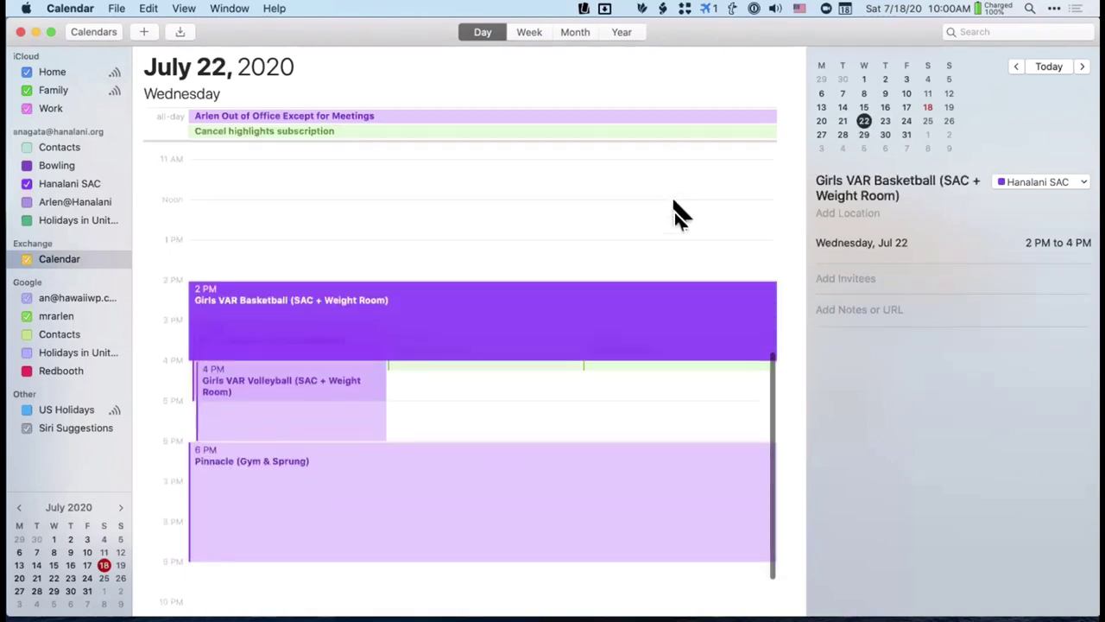
left_click(822, 122)
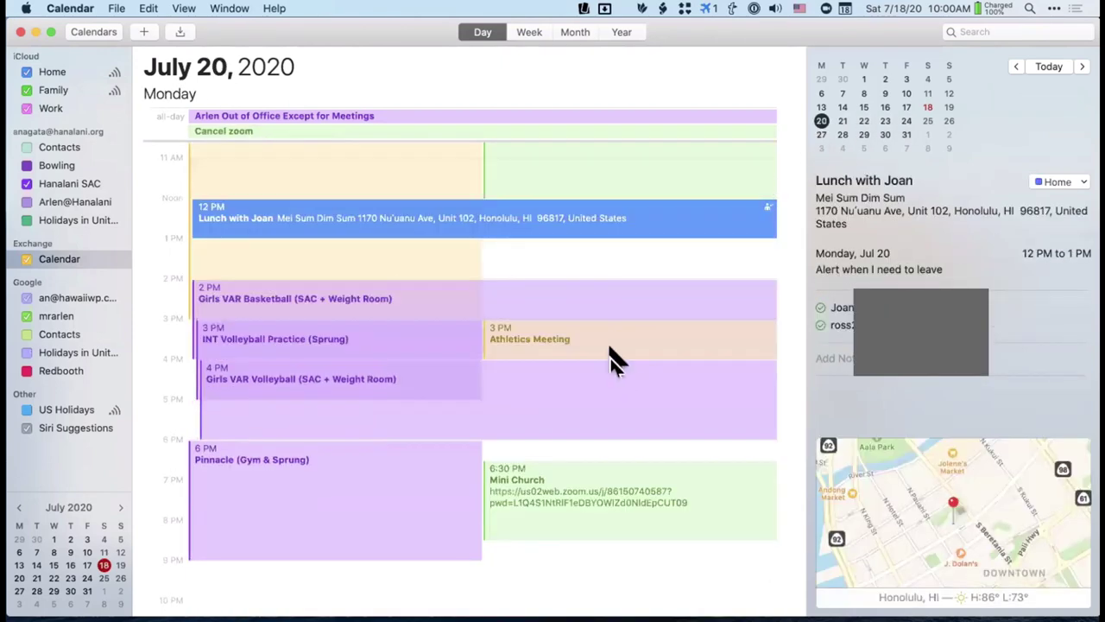
Save the note 'Reminder for lunch.' on Lunch with Joan, then start a new invitee entry.
scroll(613, 347, "up", 2)
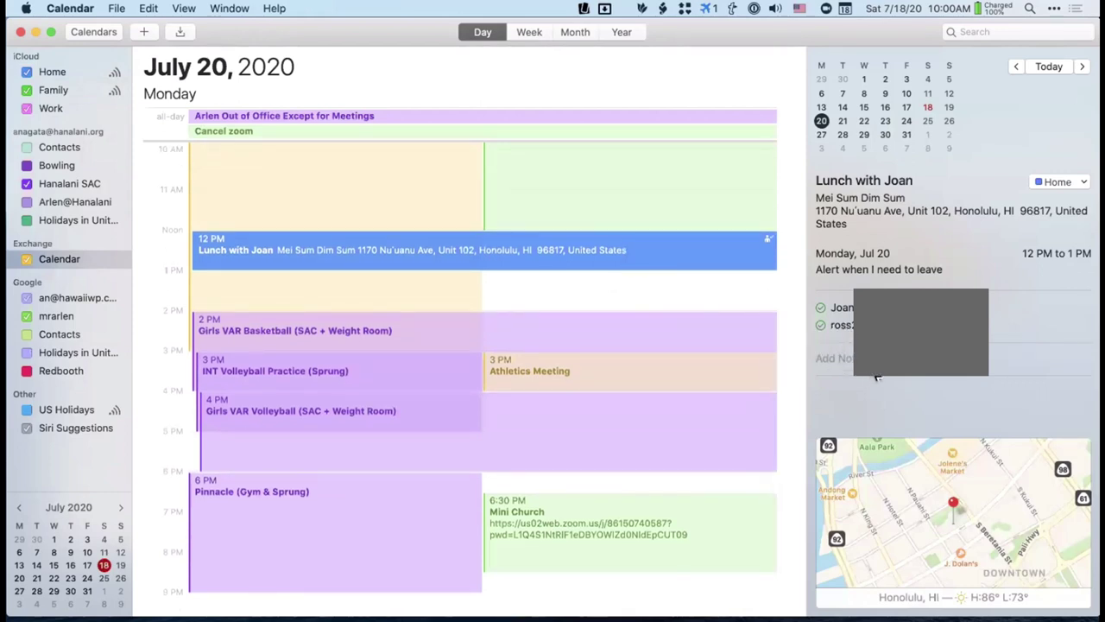
left_click(851, 358)
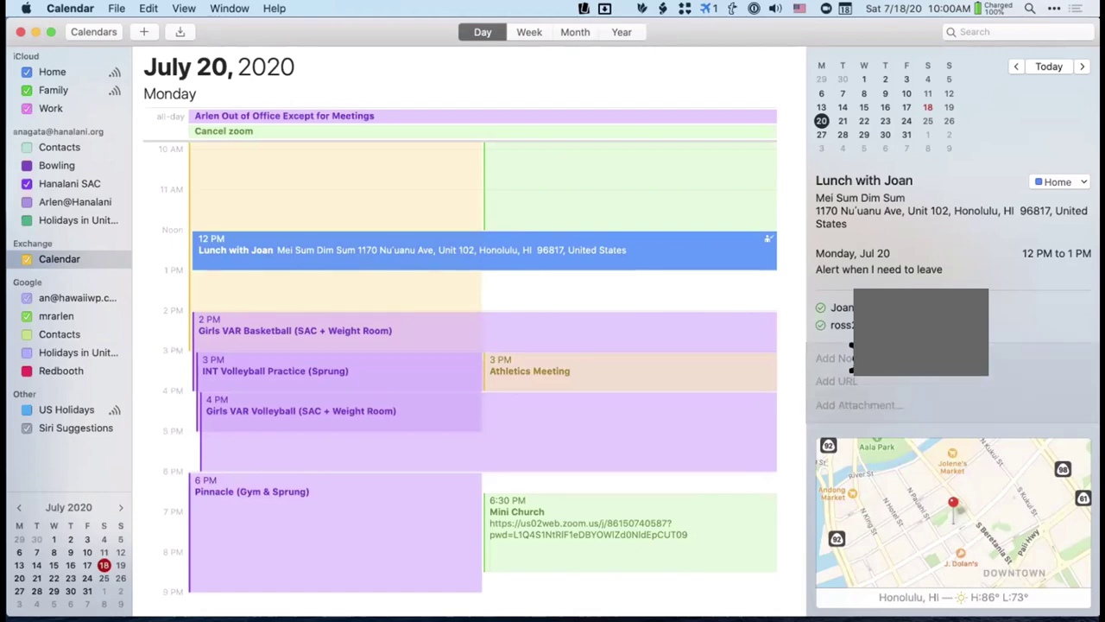
type("Reminde")
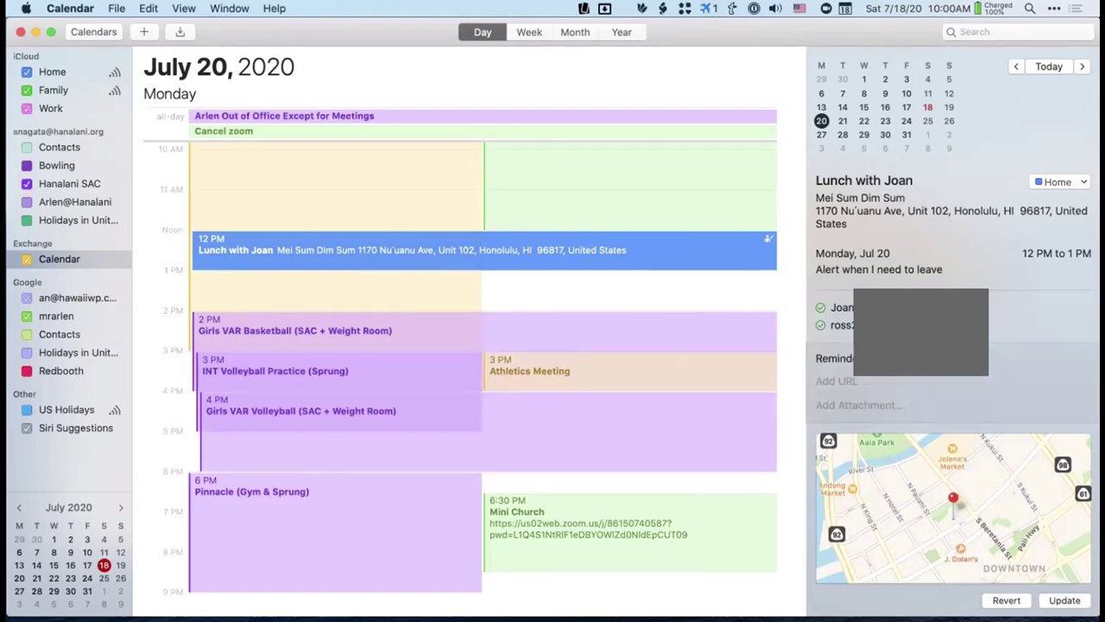
left_click(1065, 600)
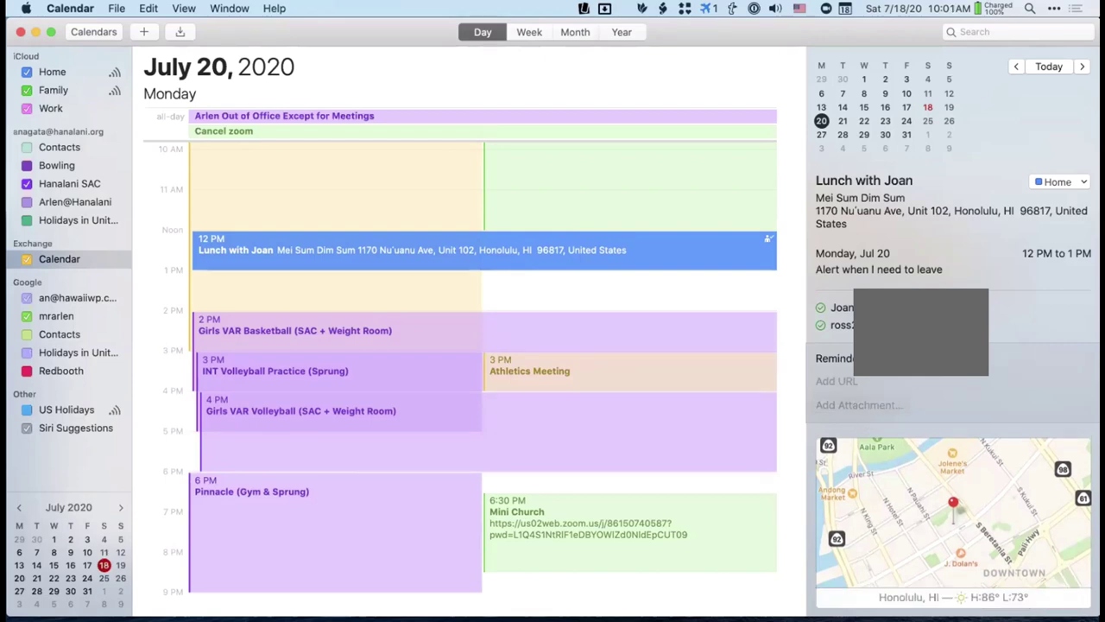
left_click(950, 289)
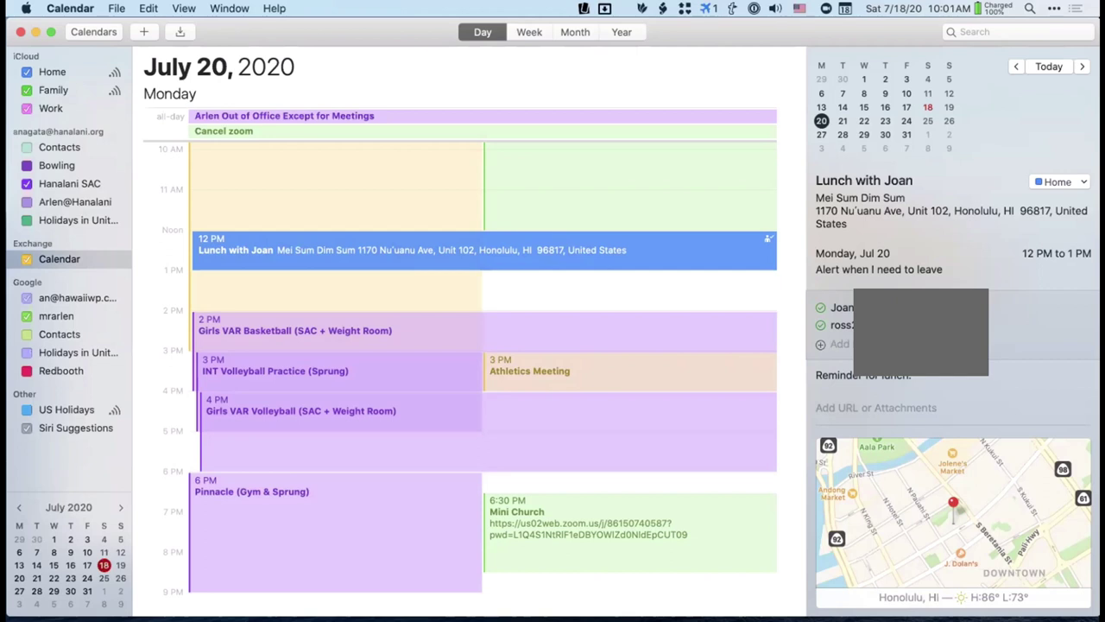
Paste a phone number as a third invitee on Lunch with Joan and step through the invitee list.
key("super+v")
key("Return")
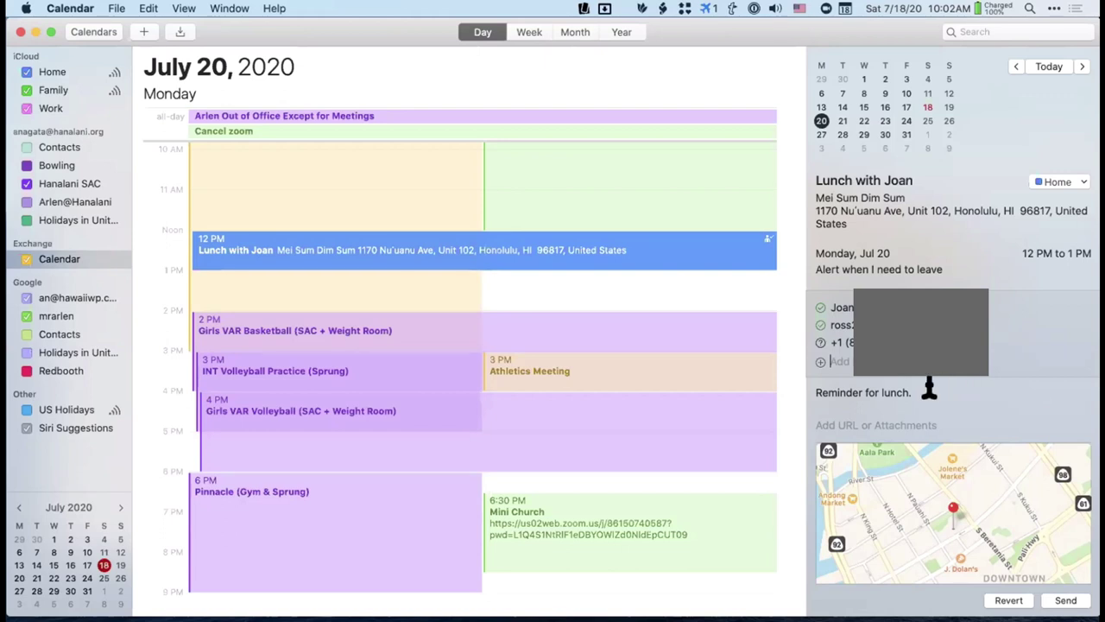
key("Up")
key("Up")
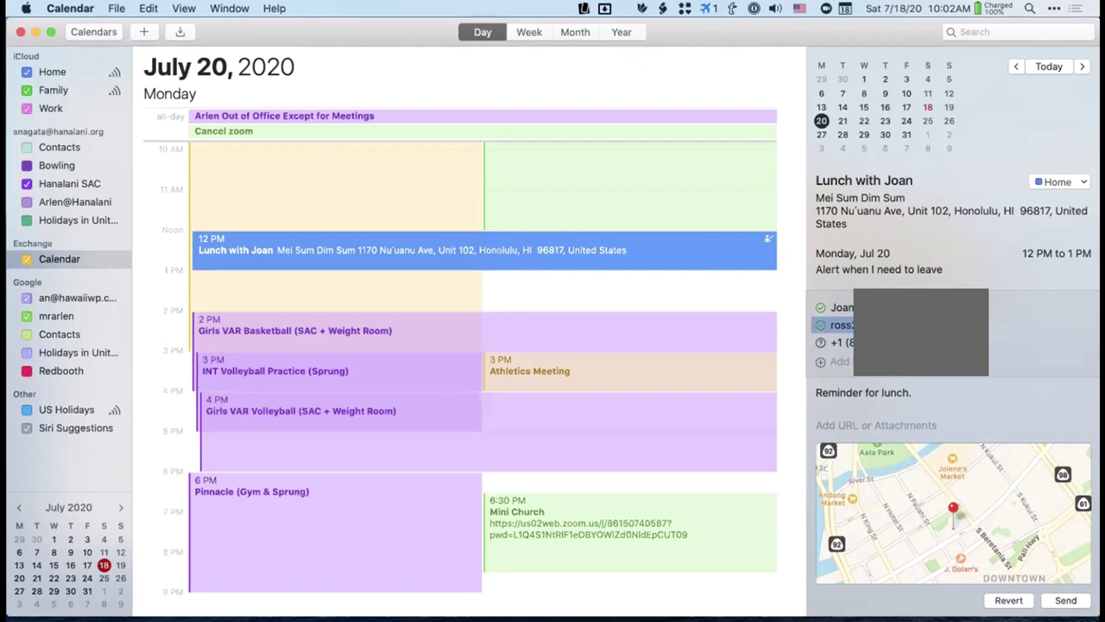
key("Escape")
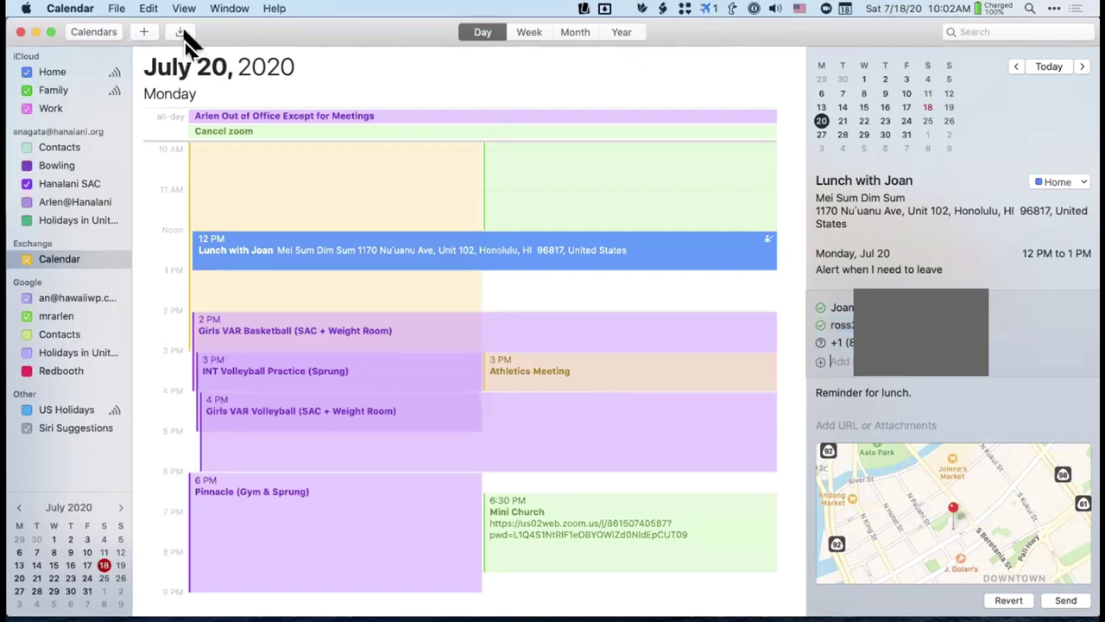
Check the New invitations tab, send the updated lunch invitation, then reopen and close the inbox.
left_click(178, 32)
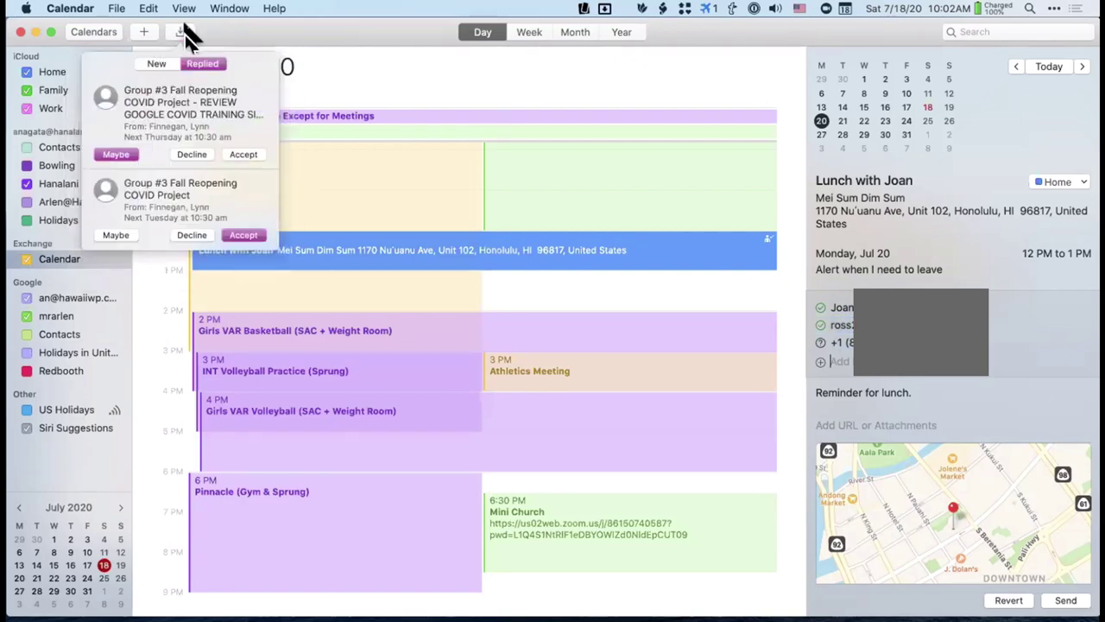
left_click(156, 63)
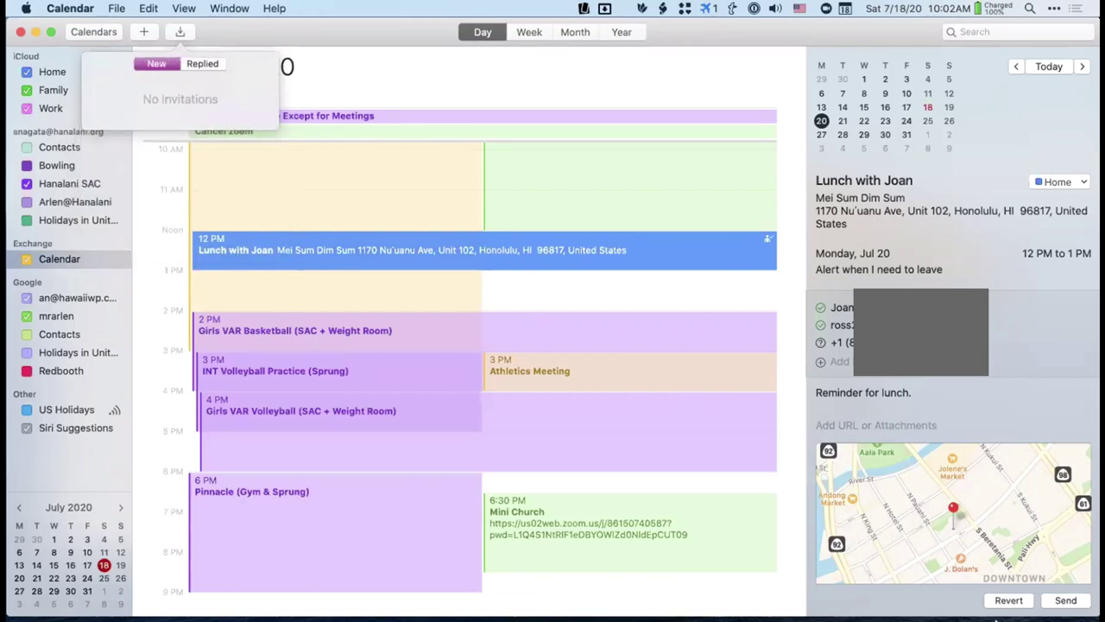
left_click(1066, 600)
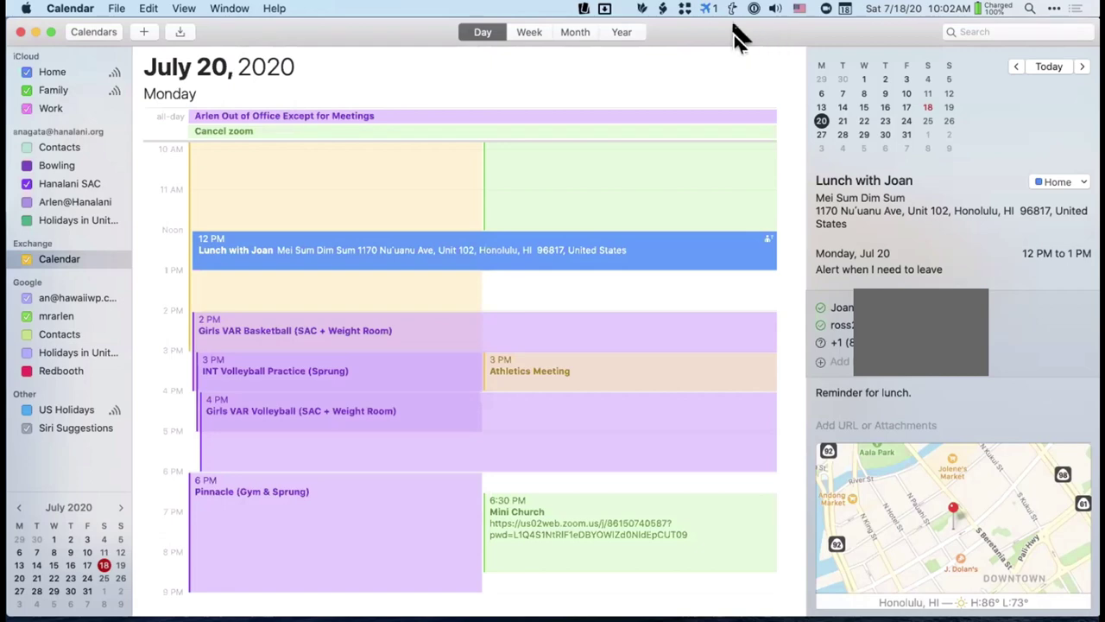
left_click(180, 33)
left_click(289, 37)
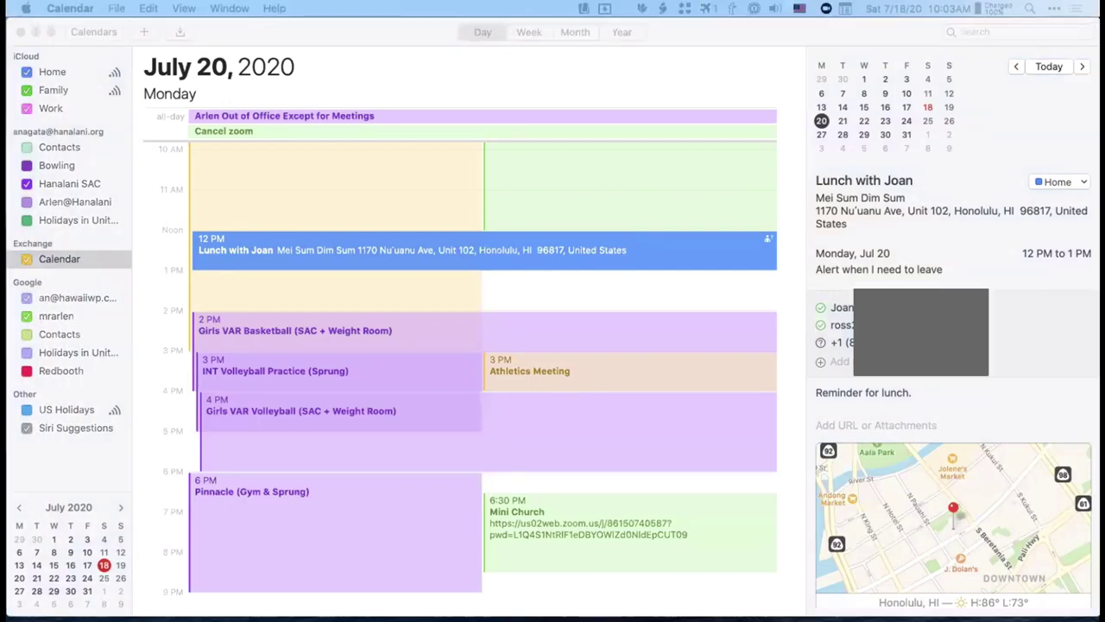
left_click(406, 54)
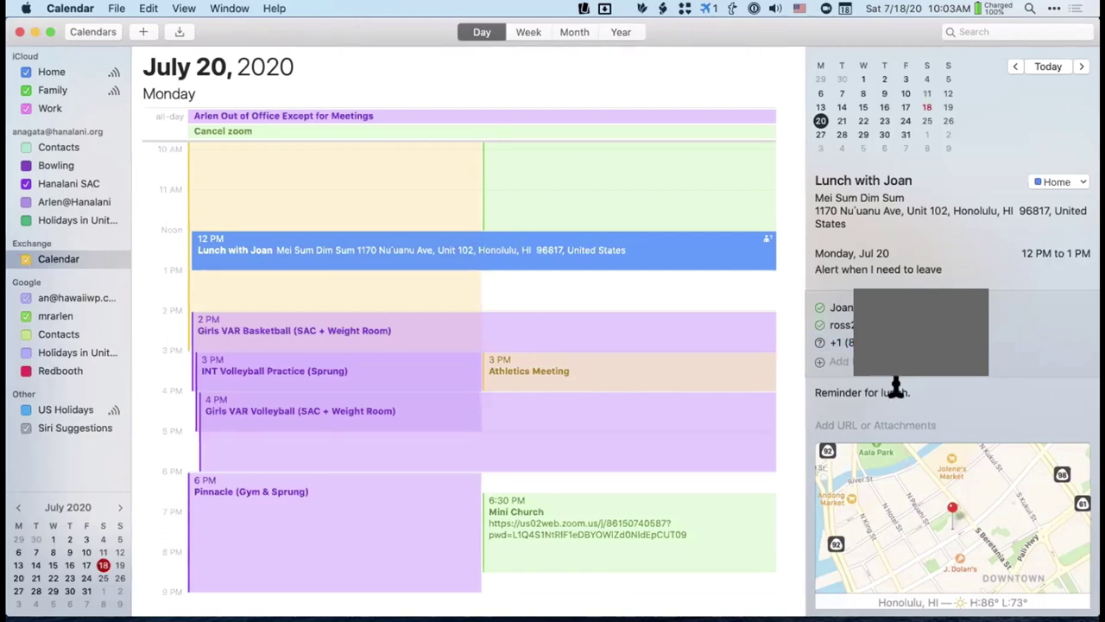
left_click(834, 308)
key("Down")
key("Down")
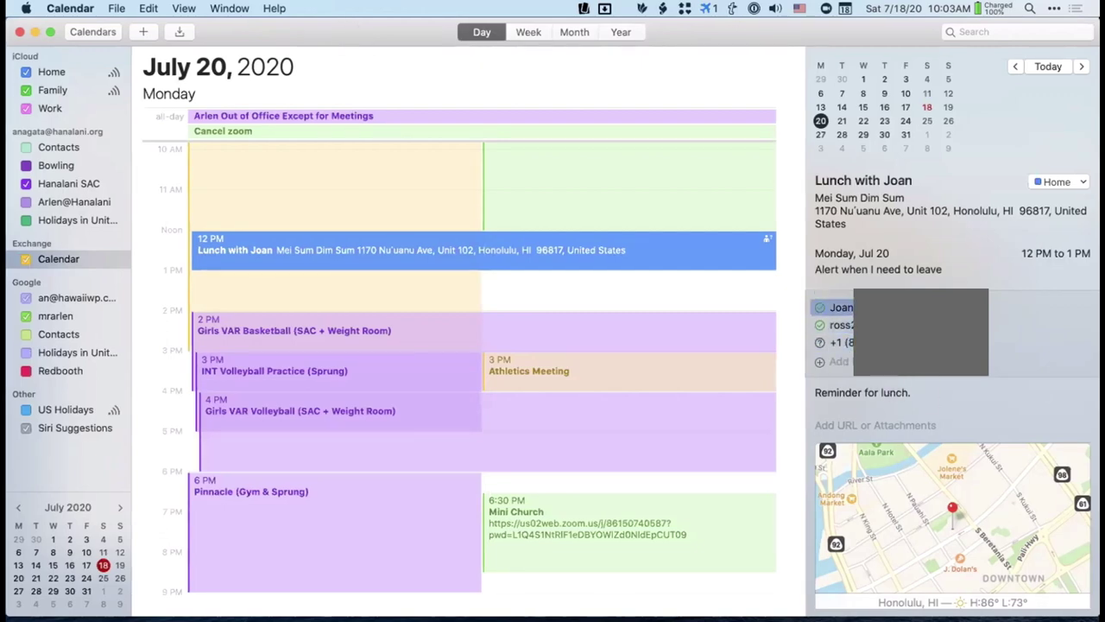
key("BackSpace")
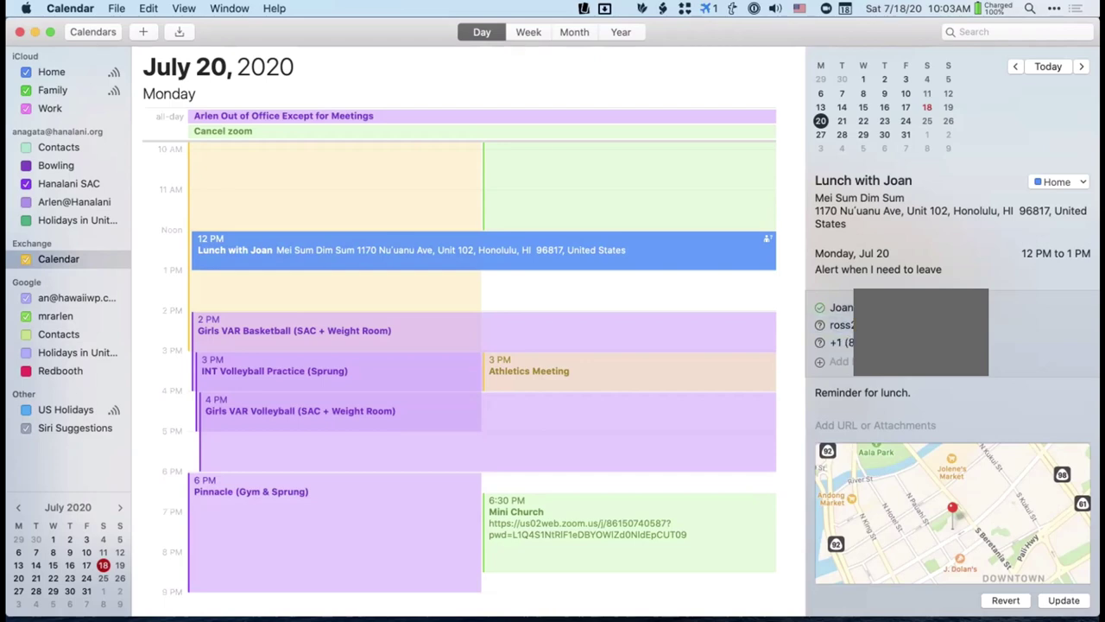
left_click(868, 307)
key("Down")
key("Down")
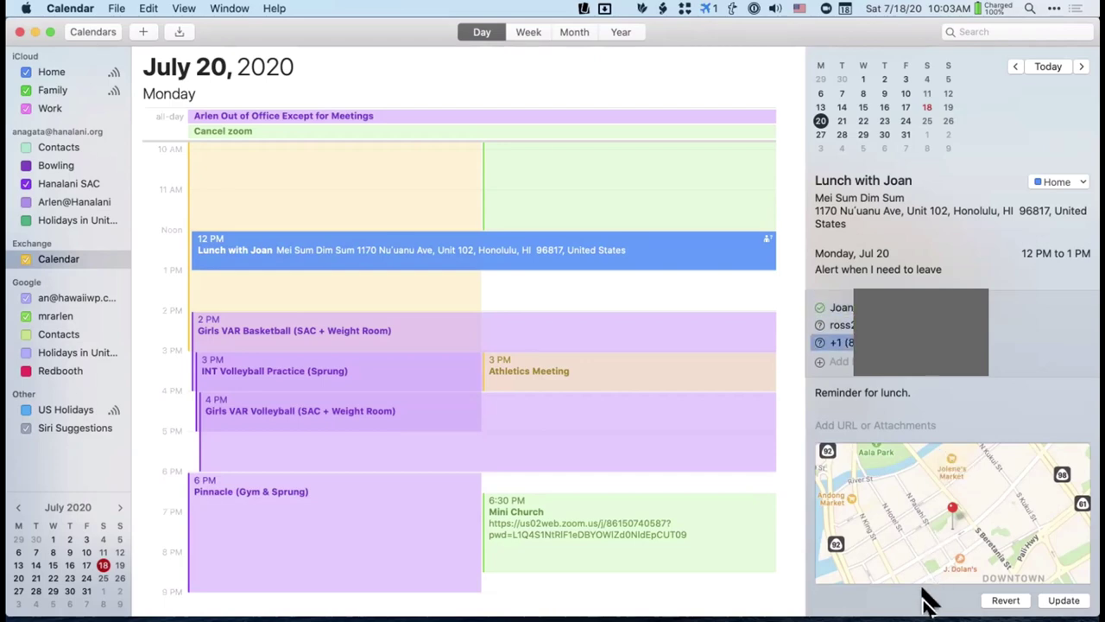
left_click(1005, 600)
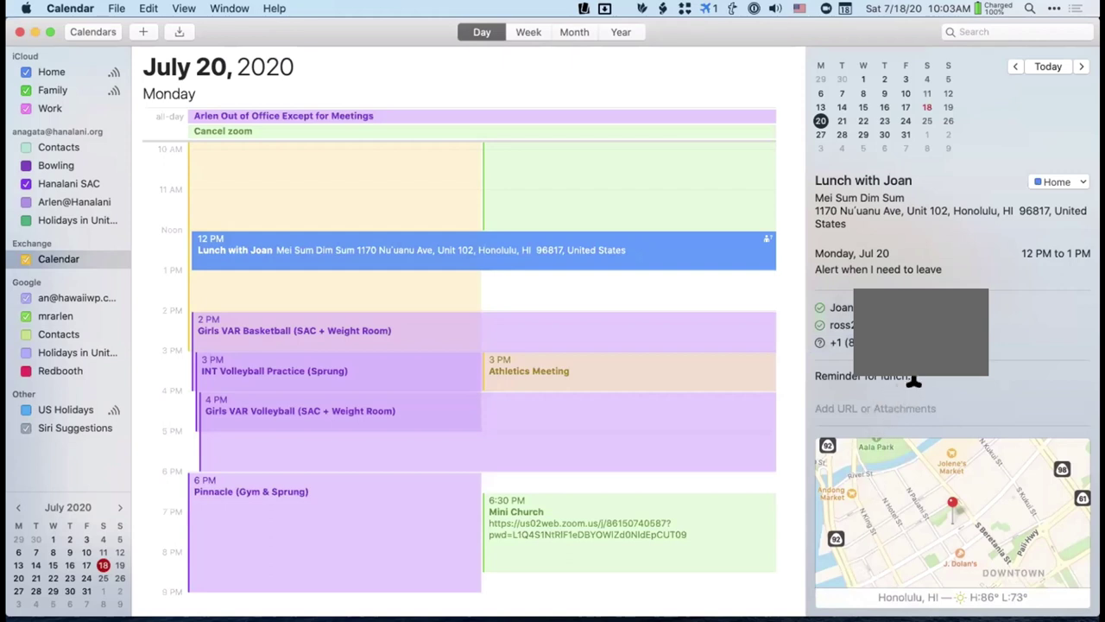
left_click_drag(924, 380, 792, 371)
left_click(944, 378)
left_click(178, 33)
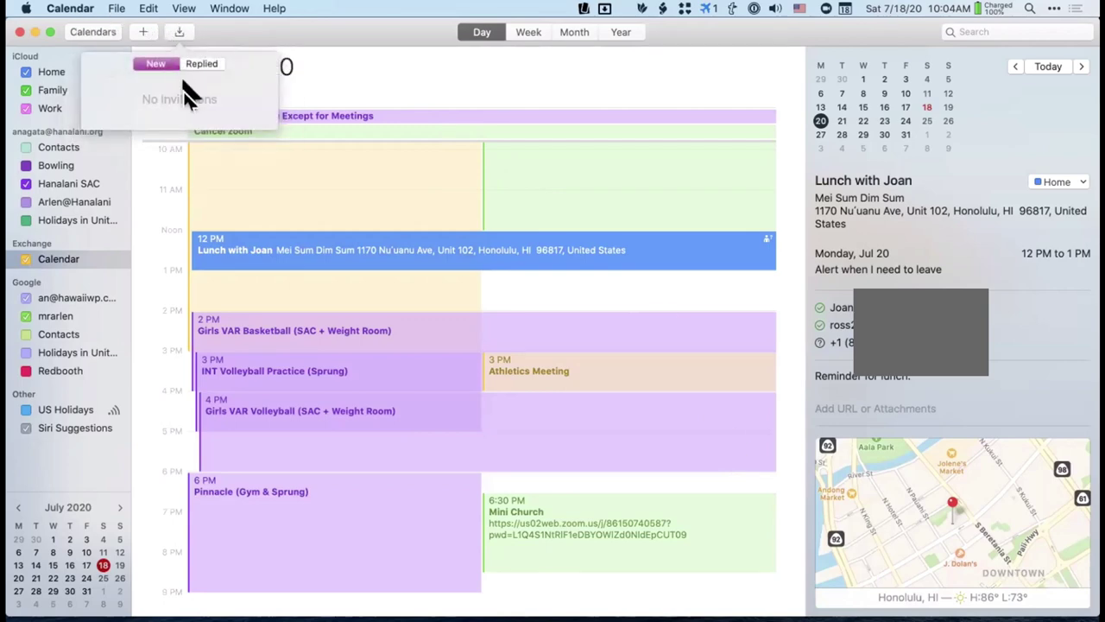
left_click(178, 35)
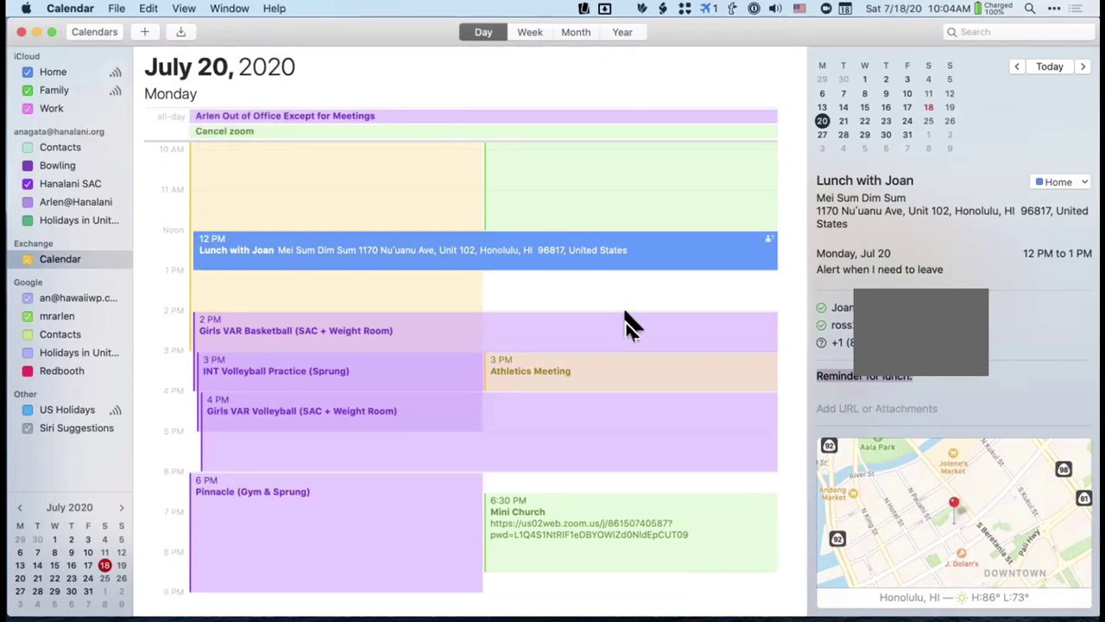
scroll(647, 335, "up", 1)
scroll(651, 335, "down", 5)
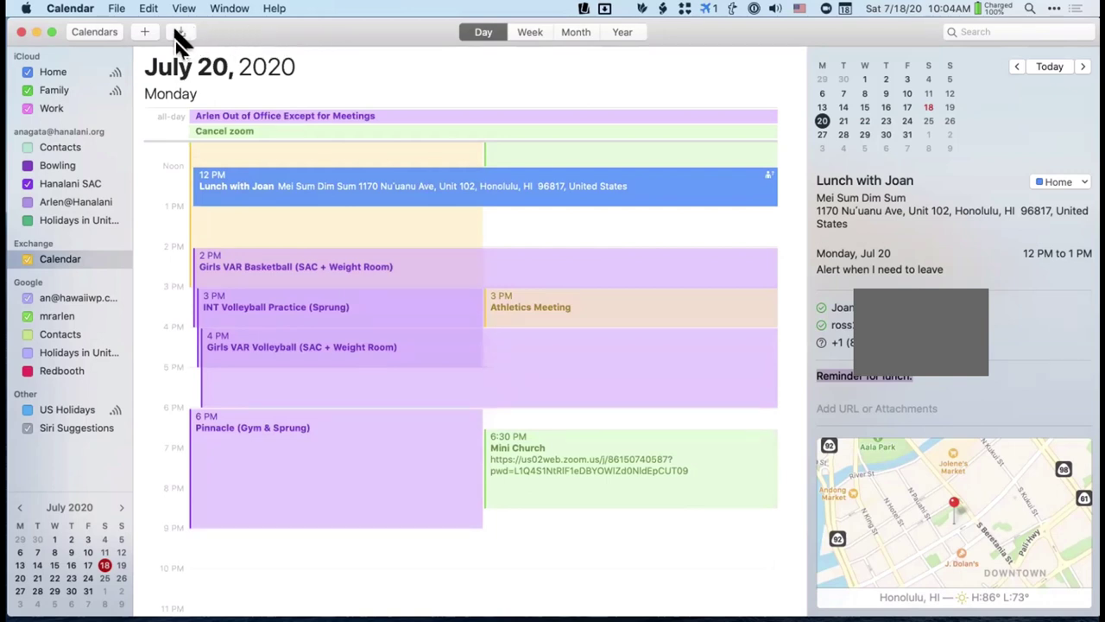
left_click(533, 227)
left_click(506, 192)
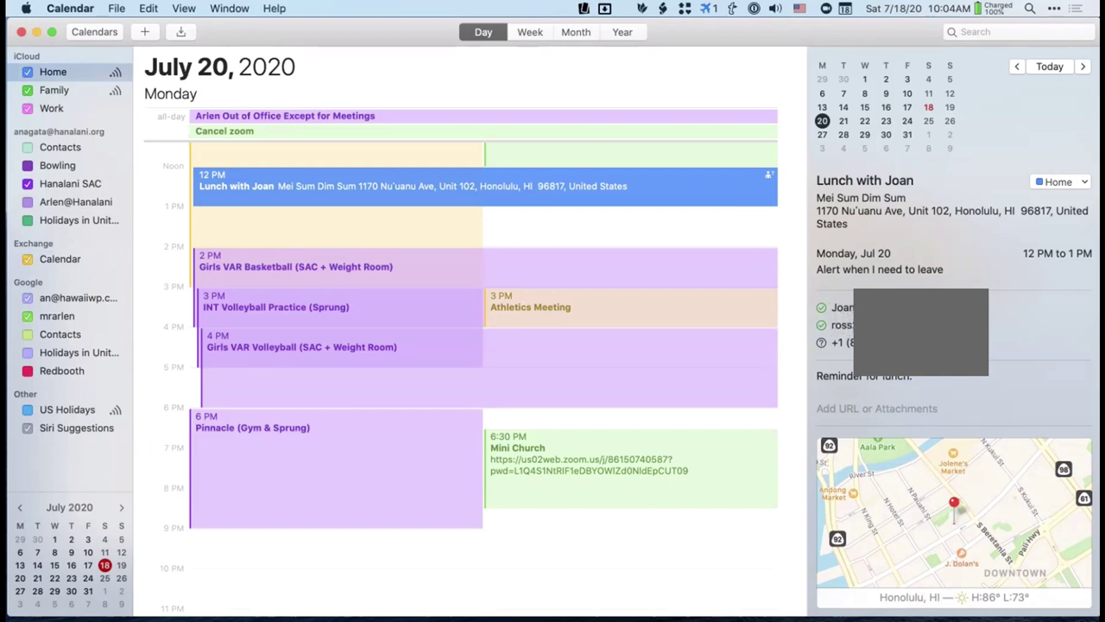
left_click(834, 361)
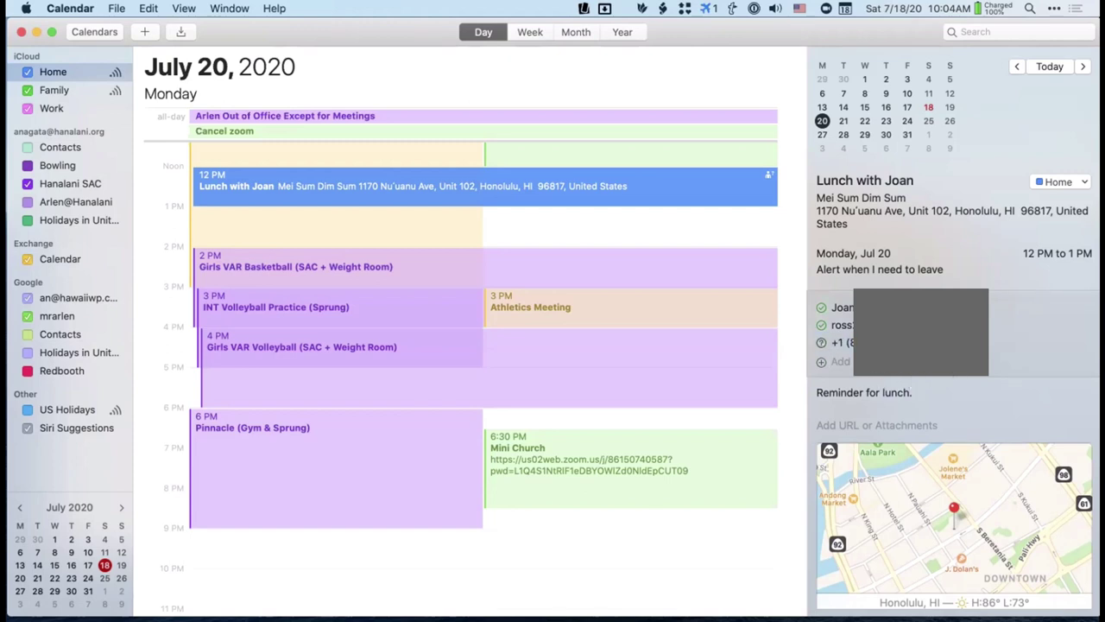
left_click(834, 342)
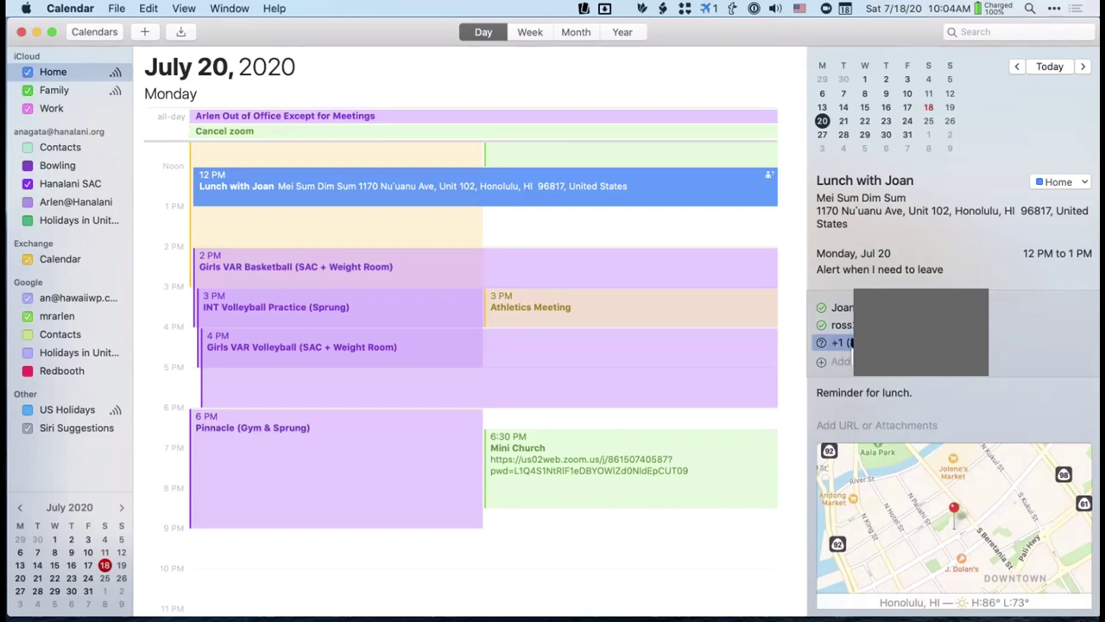
key("Escape")
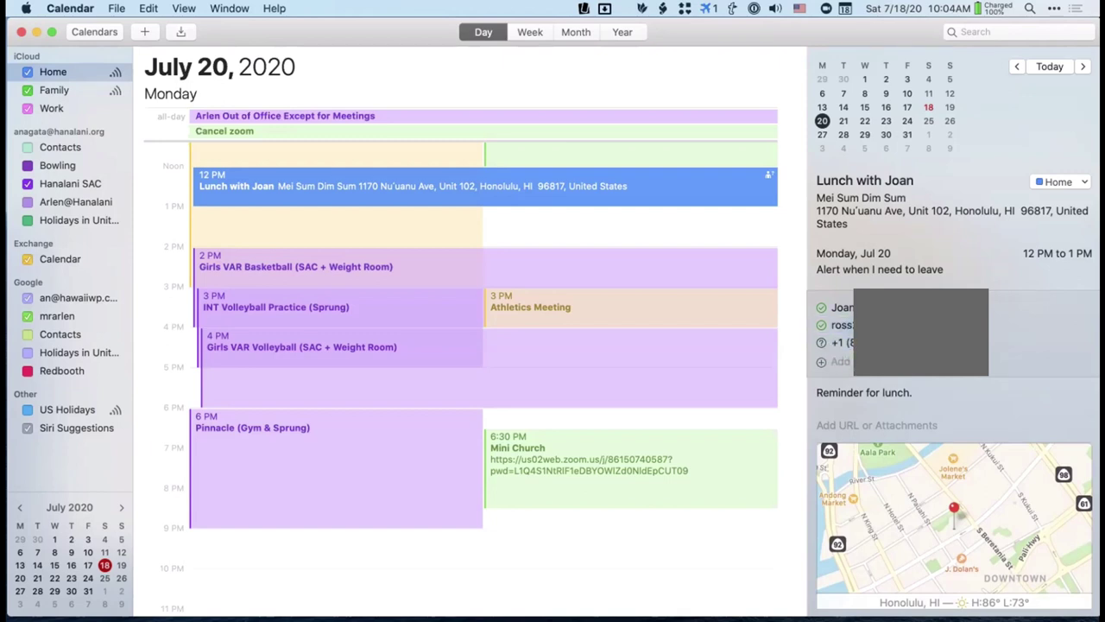
left_click(864, 308)
left_click(864, 343)
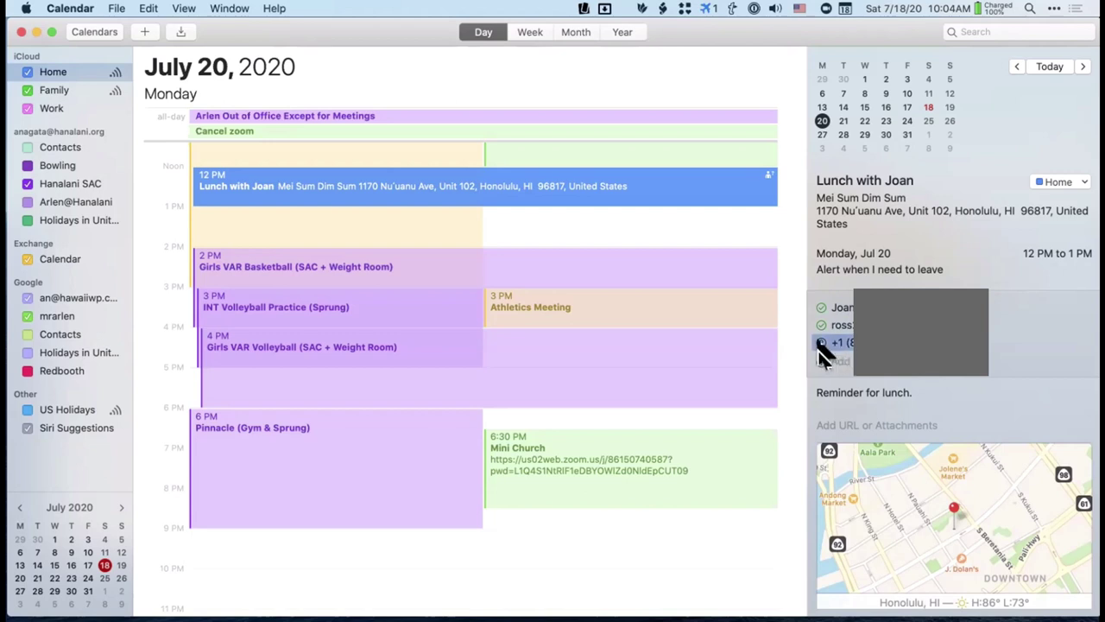
left_click_drag(822, 354, 953, 387)
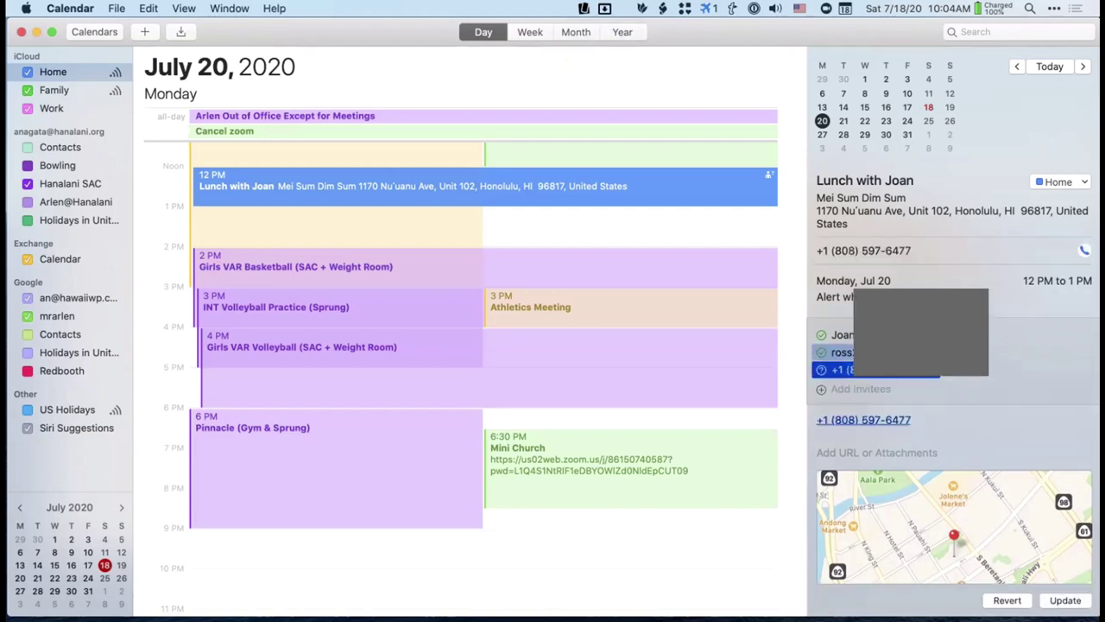
left_click(1007, 600)
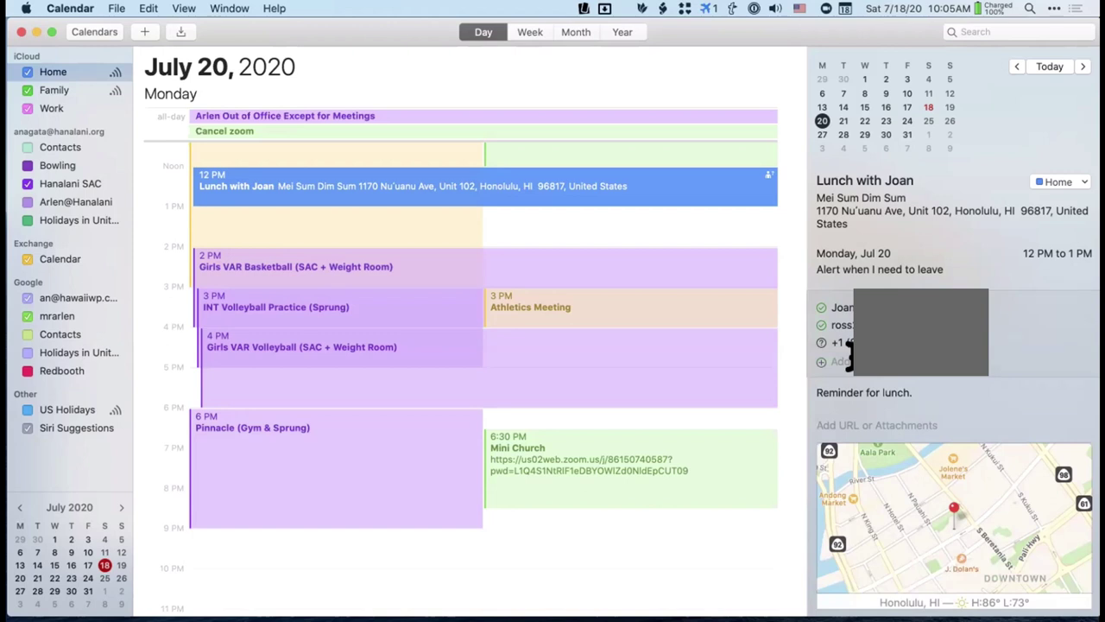
left_click(837, 307)
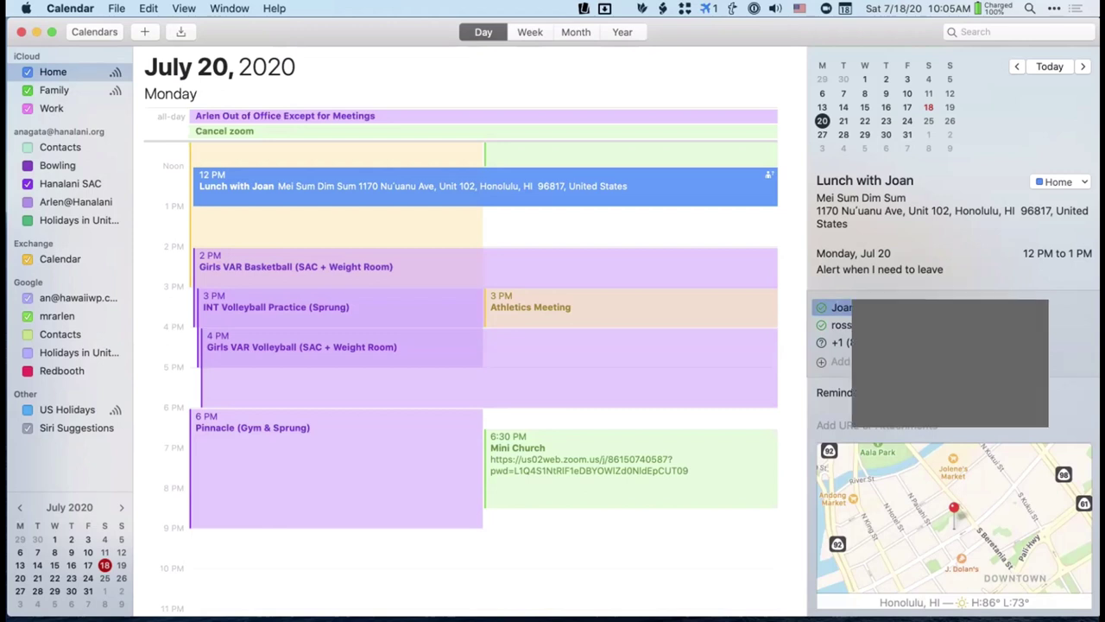
Change Lunch with Joan's start time to 11 AM so it runs 11 AM–12 PM, and save.
left_click(941, 268)
type("11:00 PM")
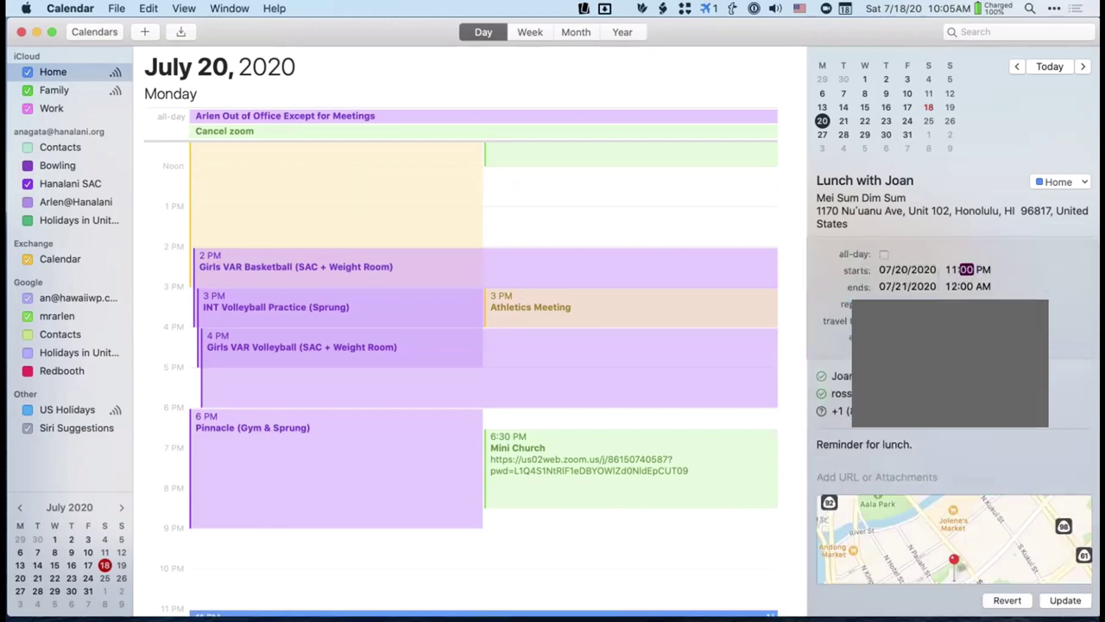
key("Tab")
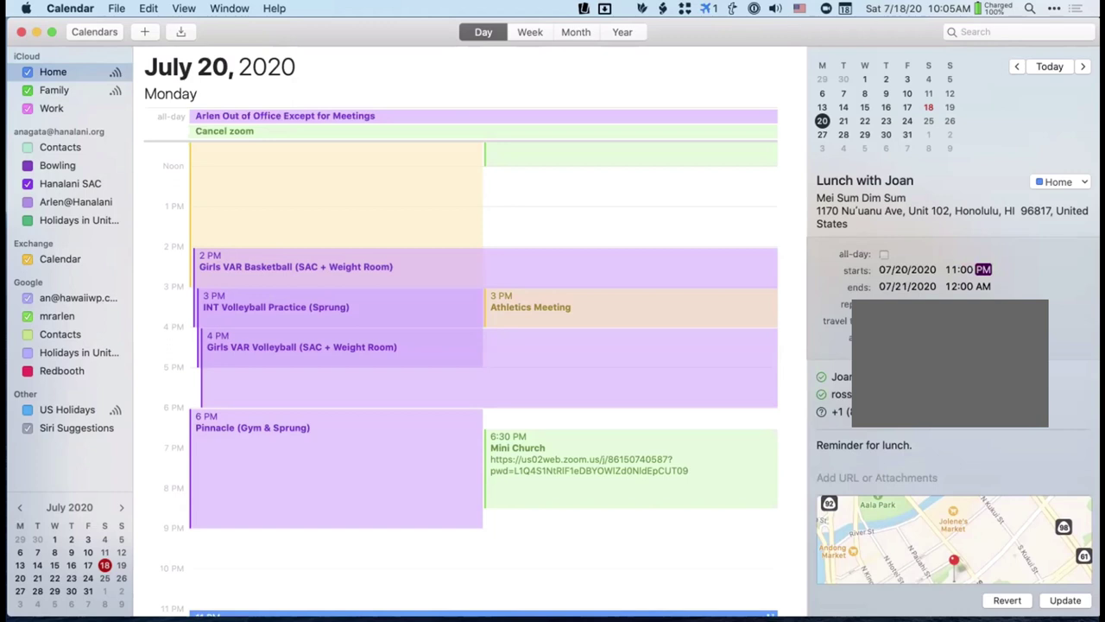
key("a")
key("Tab")
left_click(1077, 602)
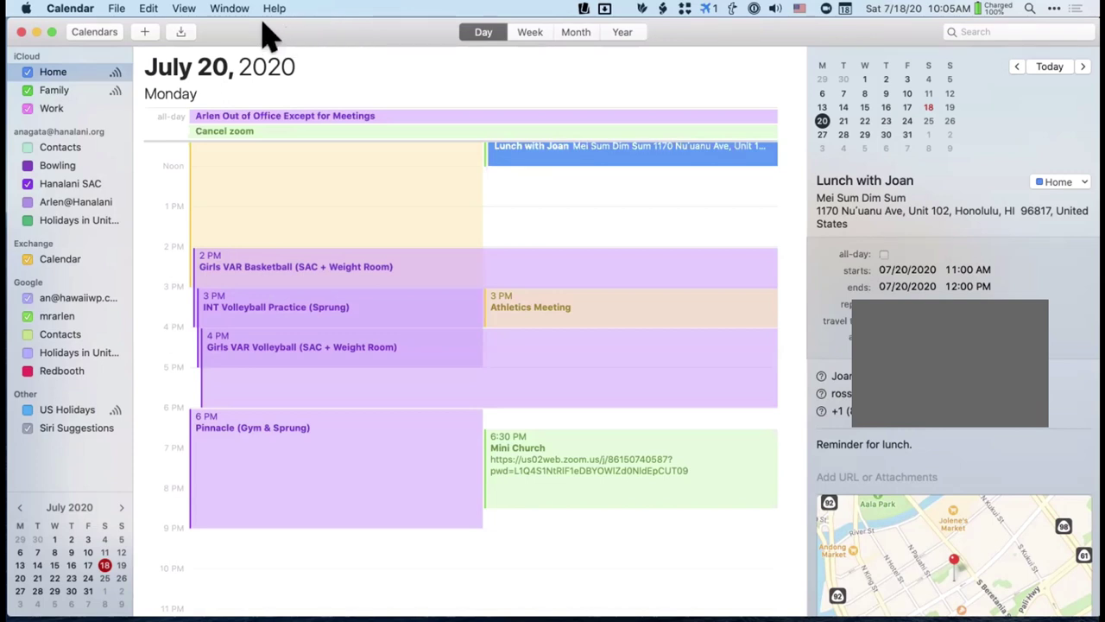
Bring up Calendar Preferences on General, showing the day running 8:00 AM to 6:00 PM.
left_click(69, 10)
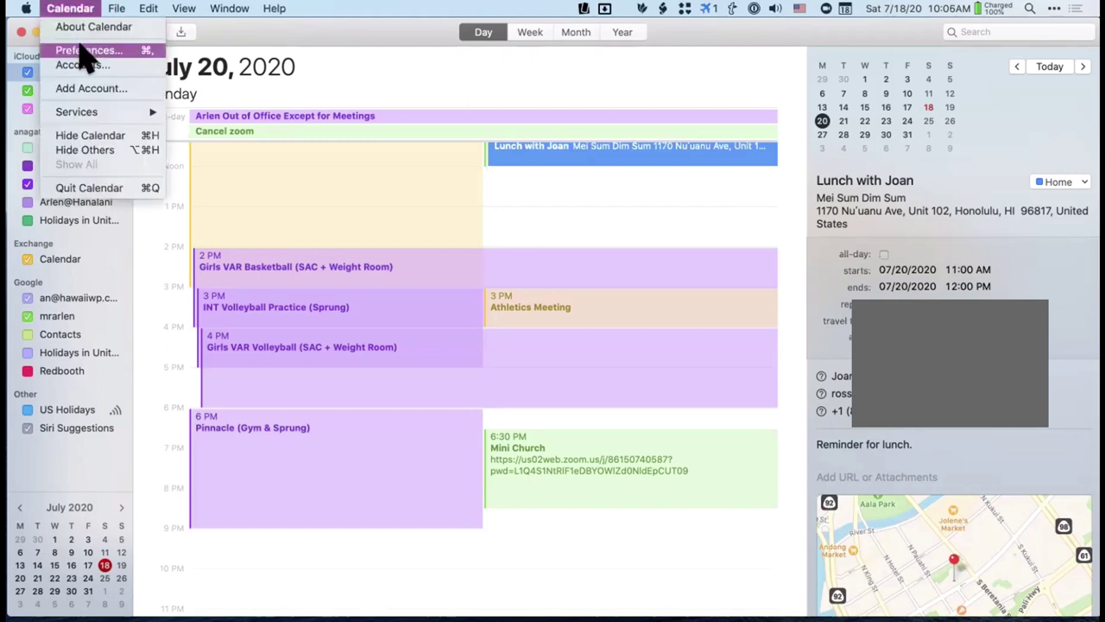
left_click(87, 51)
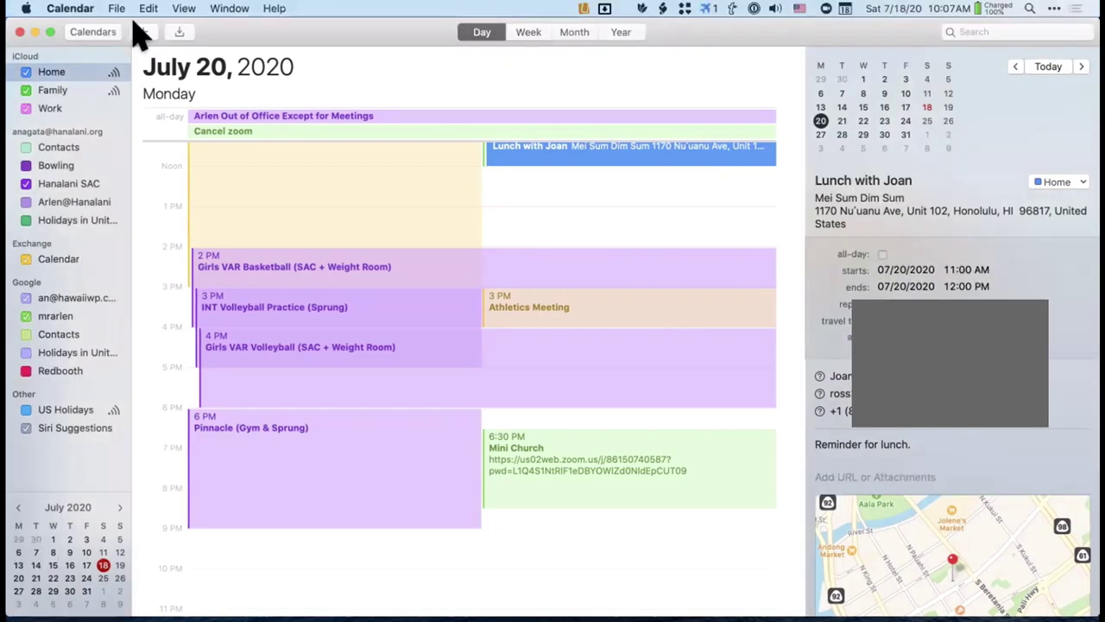
left_click(70, 8)
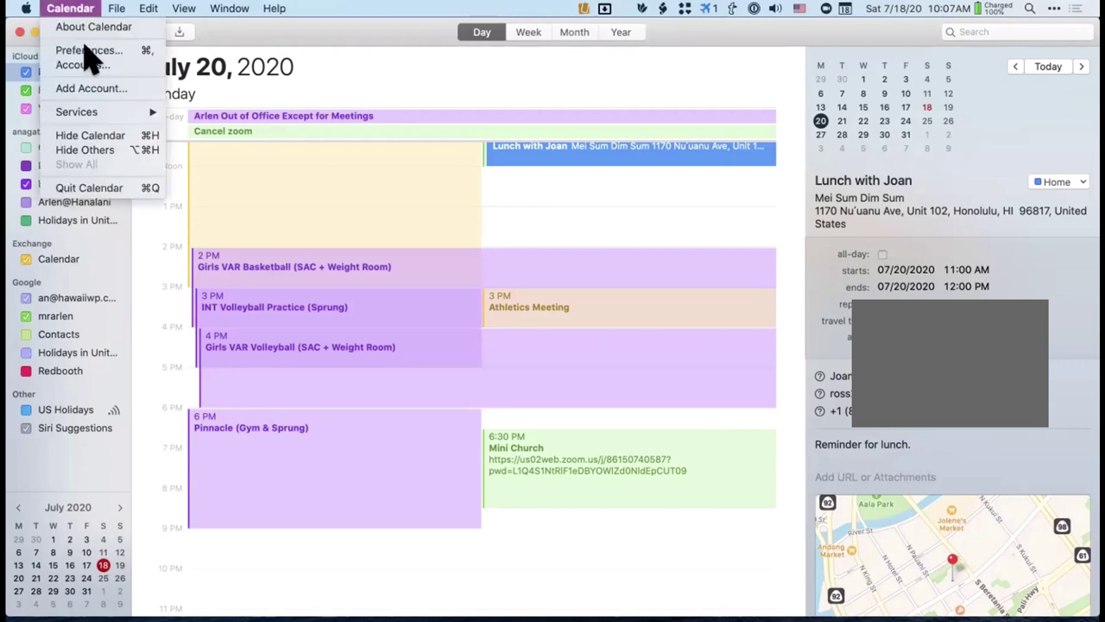
left_click(129, 54)
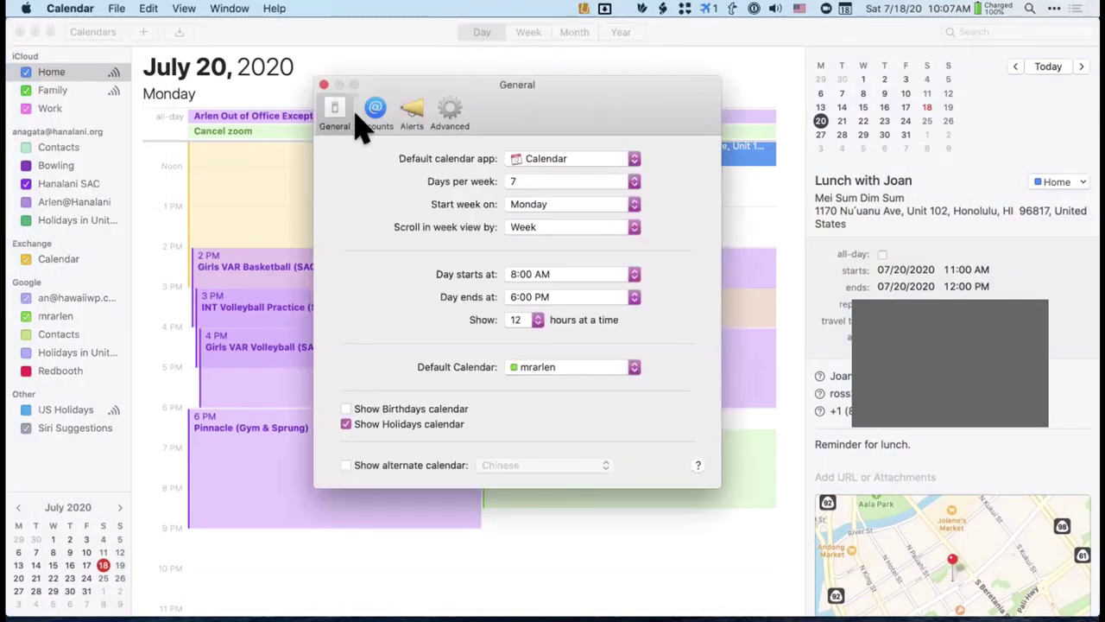
Enable time zone support under Advanced preferences, then close the Preferences window.
left_click(375, 112)
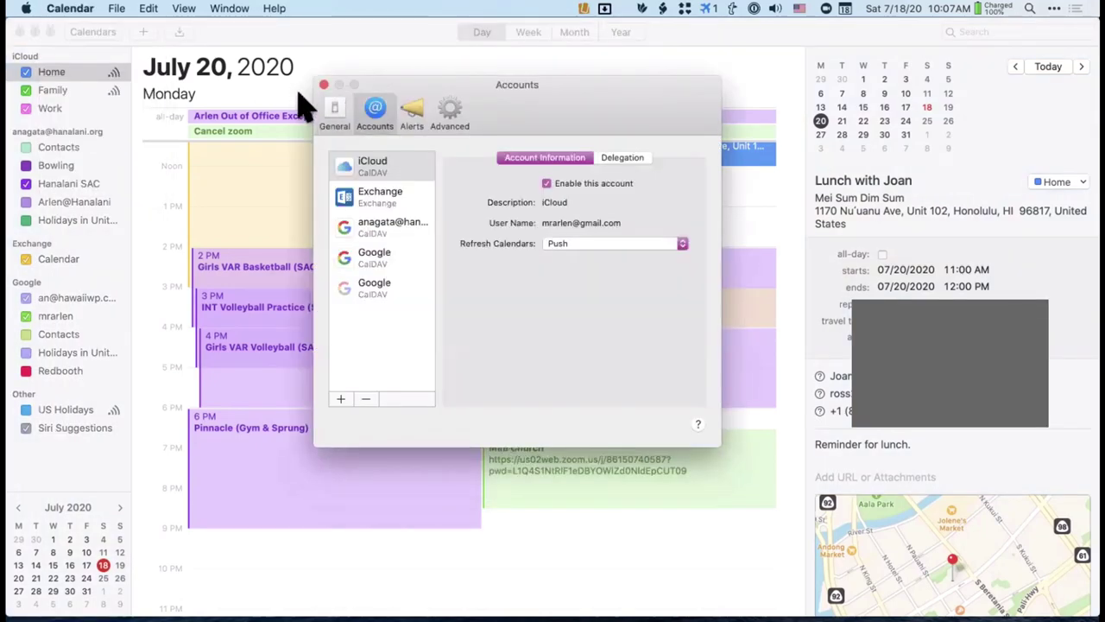
left_click(407, 112)
left_click(438, 112)
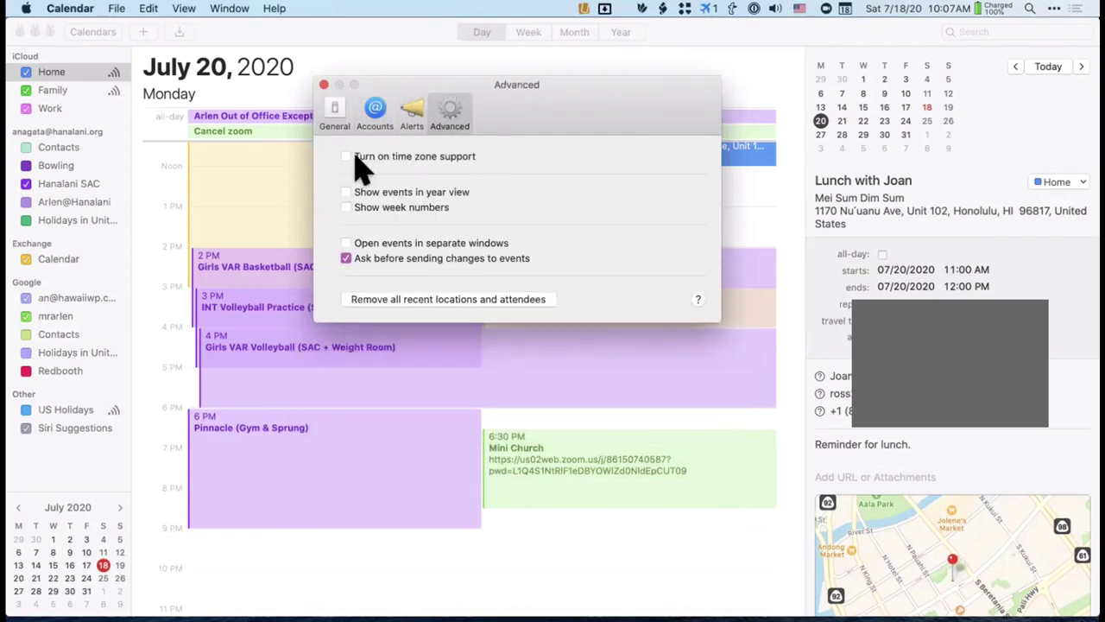
left_click(345, 156)
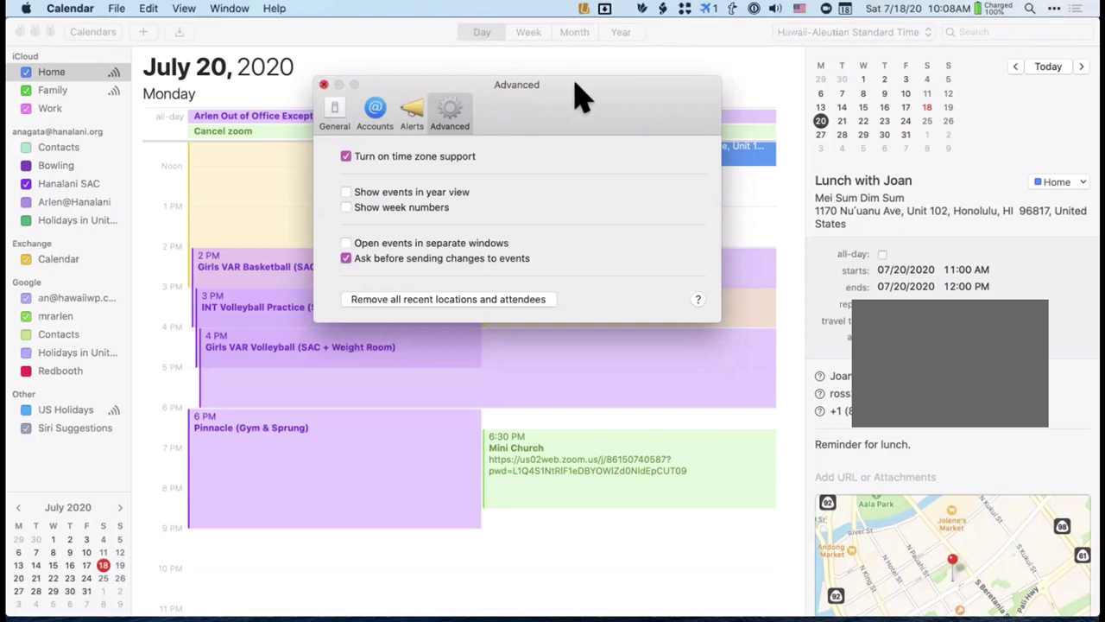
left_click(322, 84)
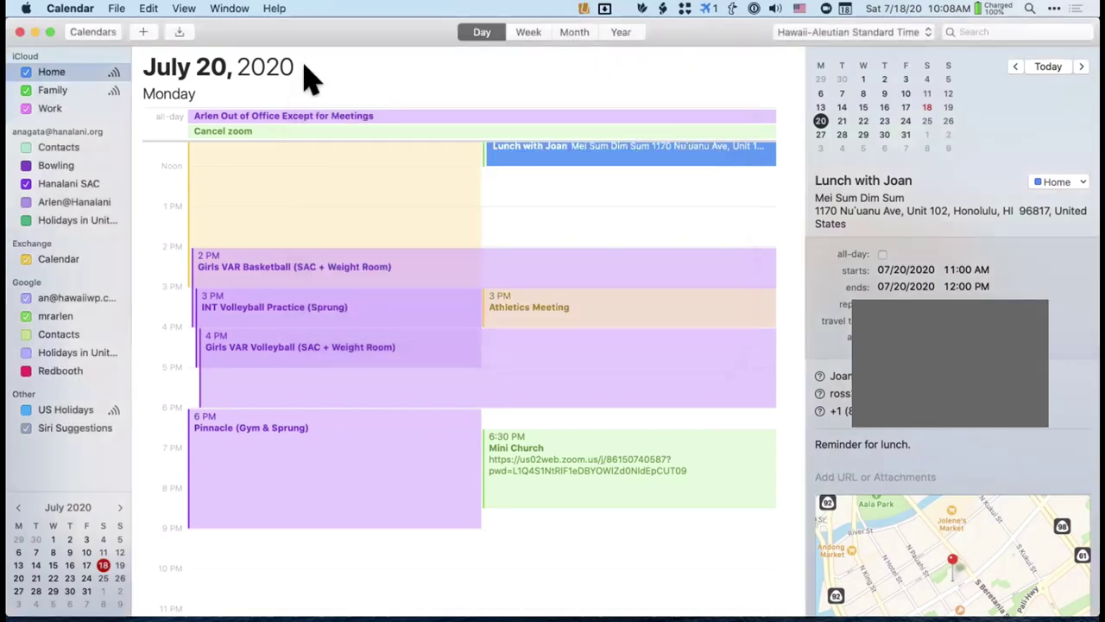
Create the quick event 'Lion King Theater August 4 8pm EDT', correcting EST to EDT.
left_click(142, 32)
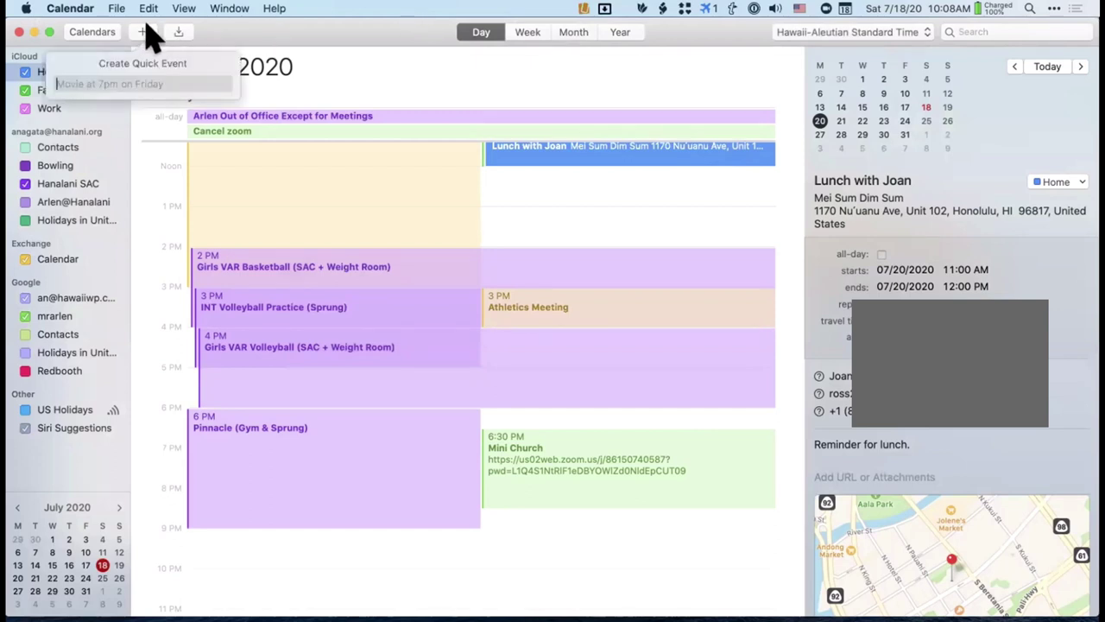
left_click(242, 34)
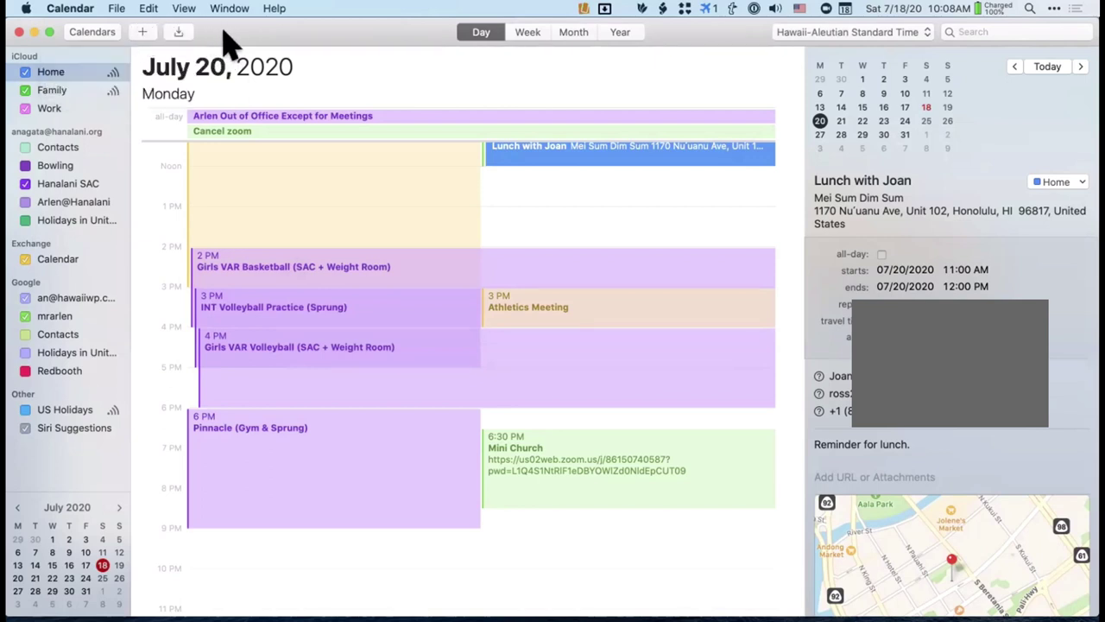
left_click(143, 33)
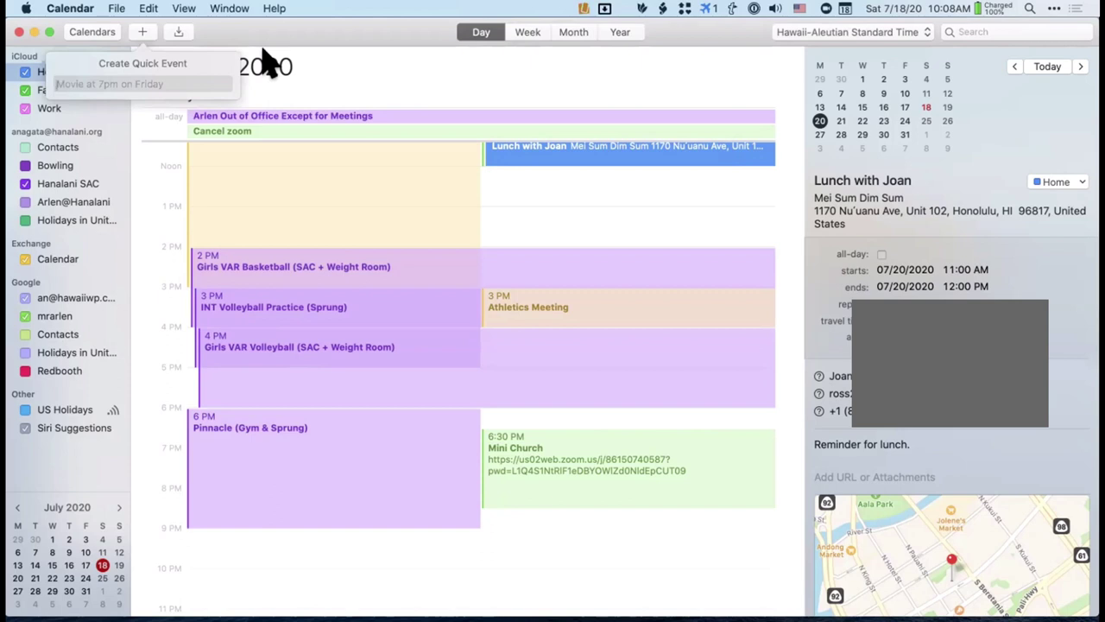
type("Lion King")
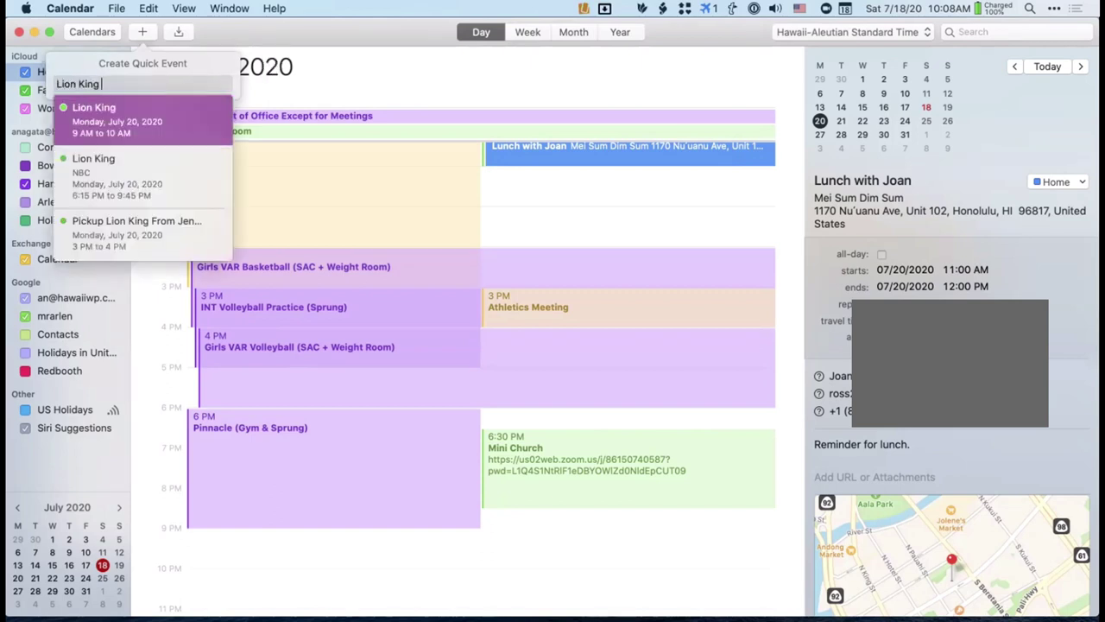
type(" Theater")
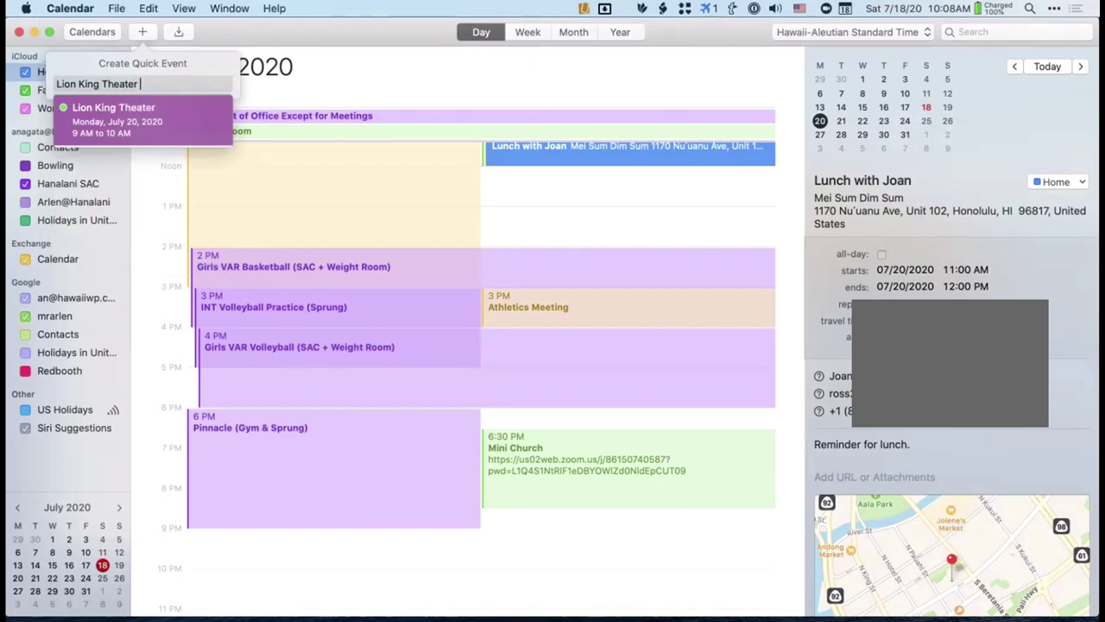
type(" August 4 ")
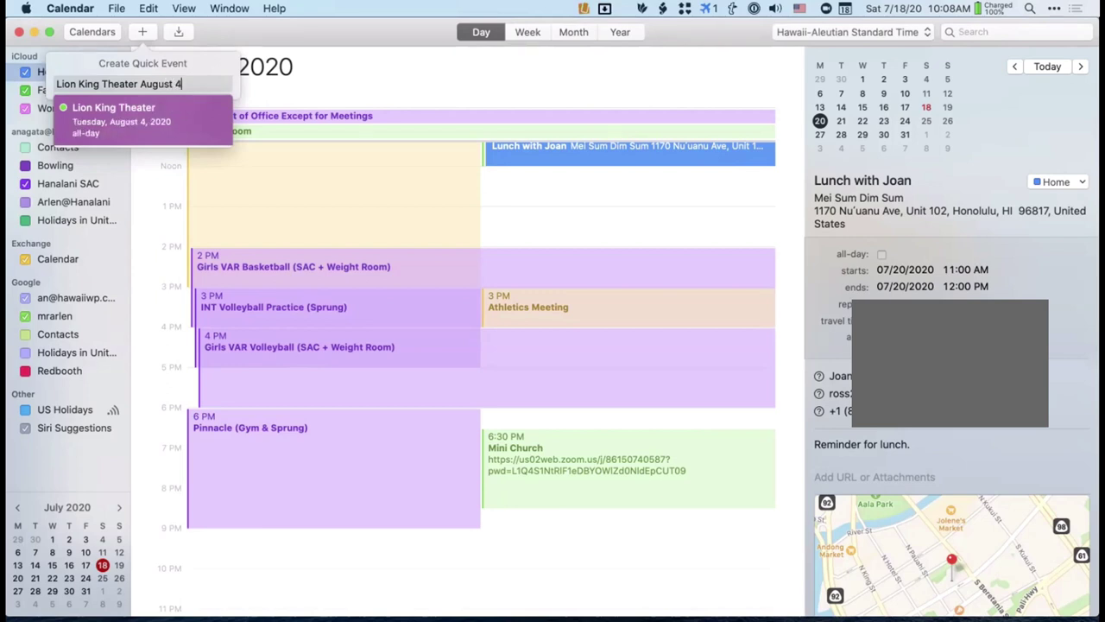
type("8pm EST")
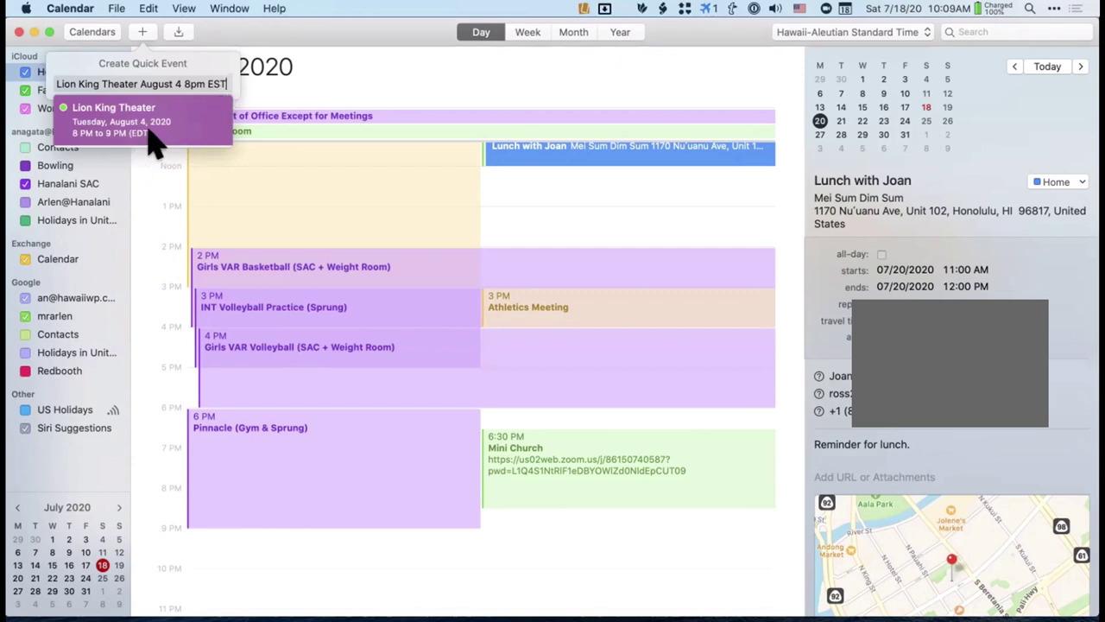
key("BackSpace")
key("BackSpace")
type("DT")
key("Return")
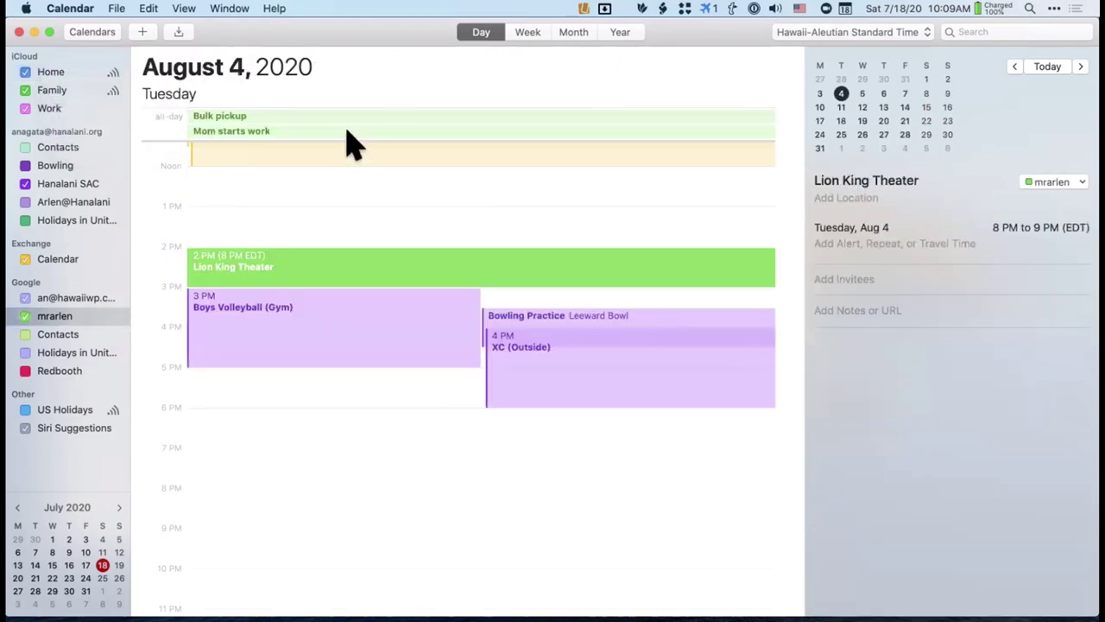
Select the Lion King Theater event, then start a new empty Create Quick Event entry.
left_click(239, 395)
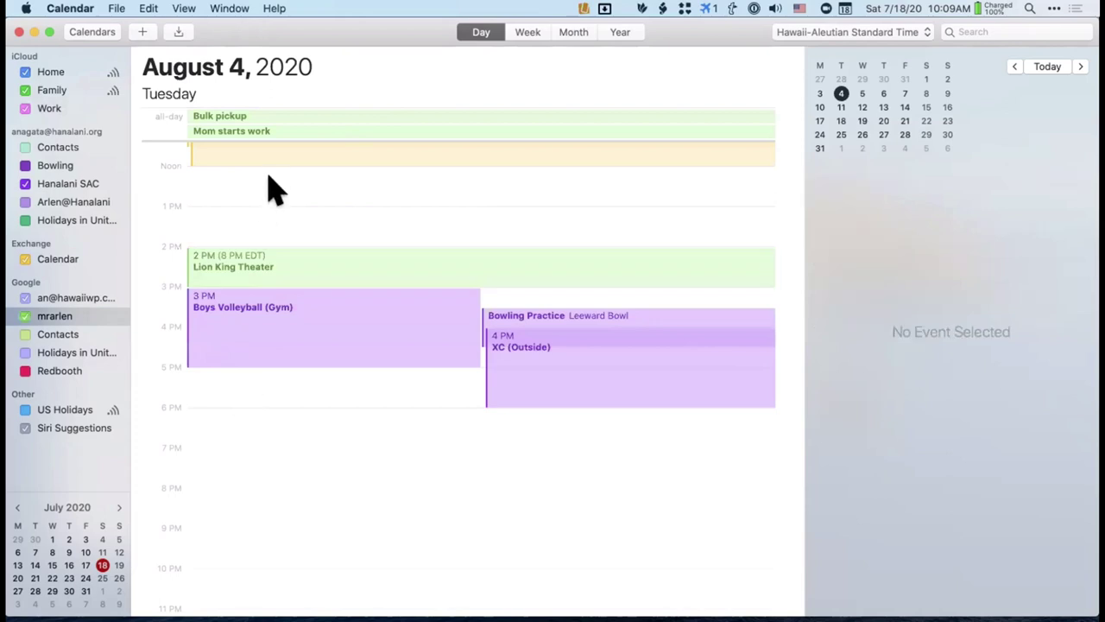
left_click(264, 268)
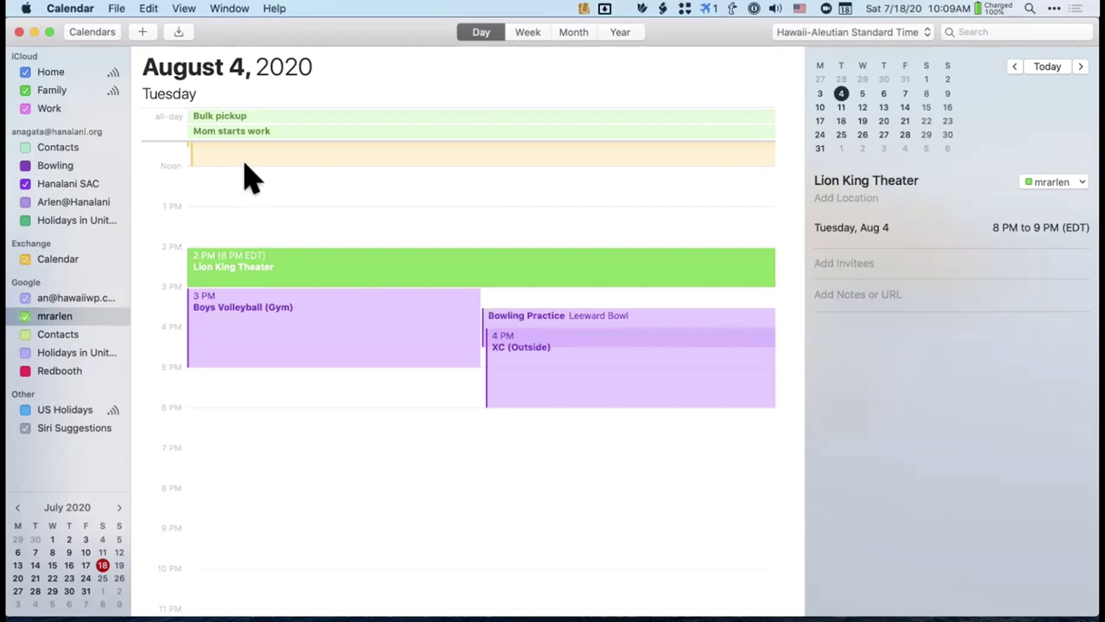
left_click(142, 32)
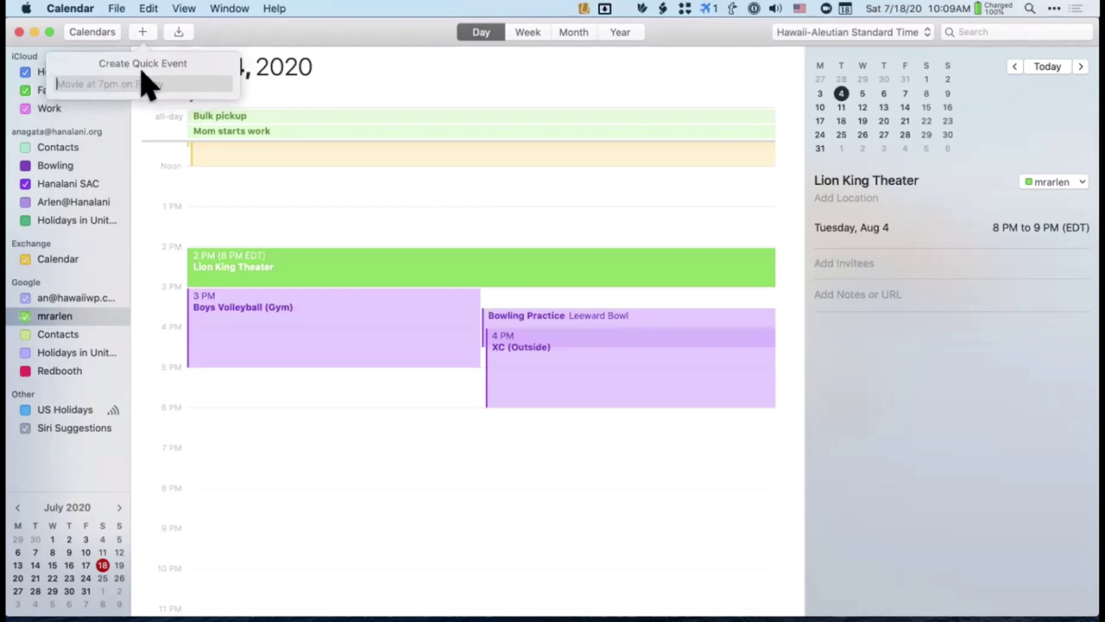
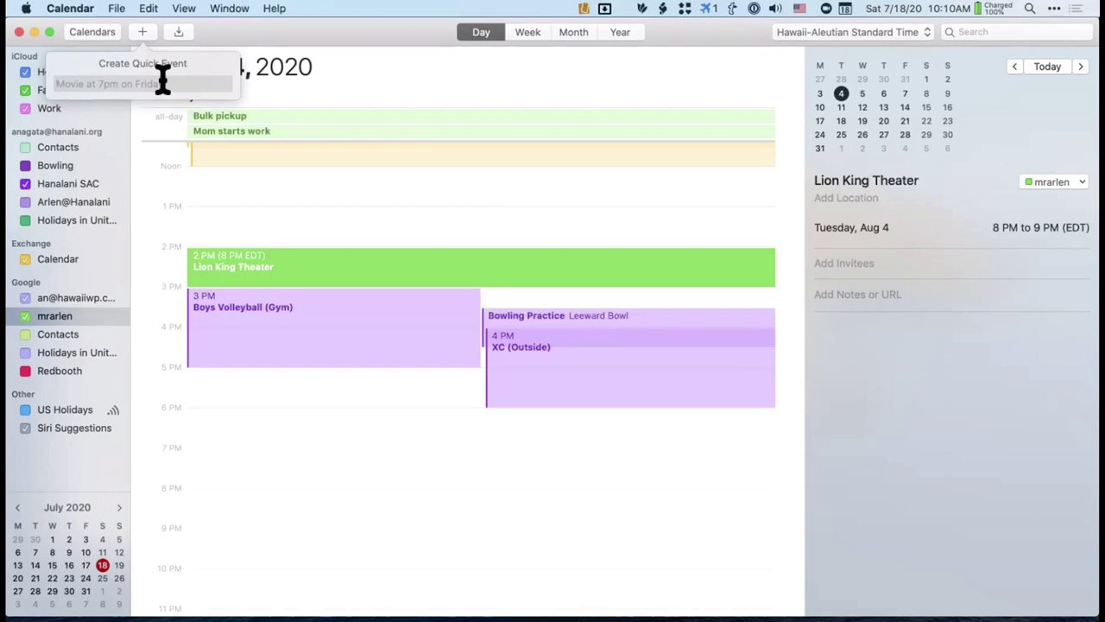
Create the quick event 'Broadway Muscial August 4 9pm at New York, NY'.
type("B")
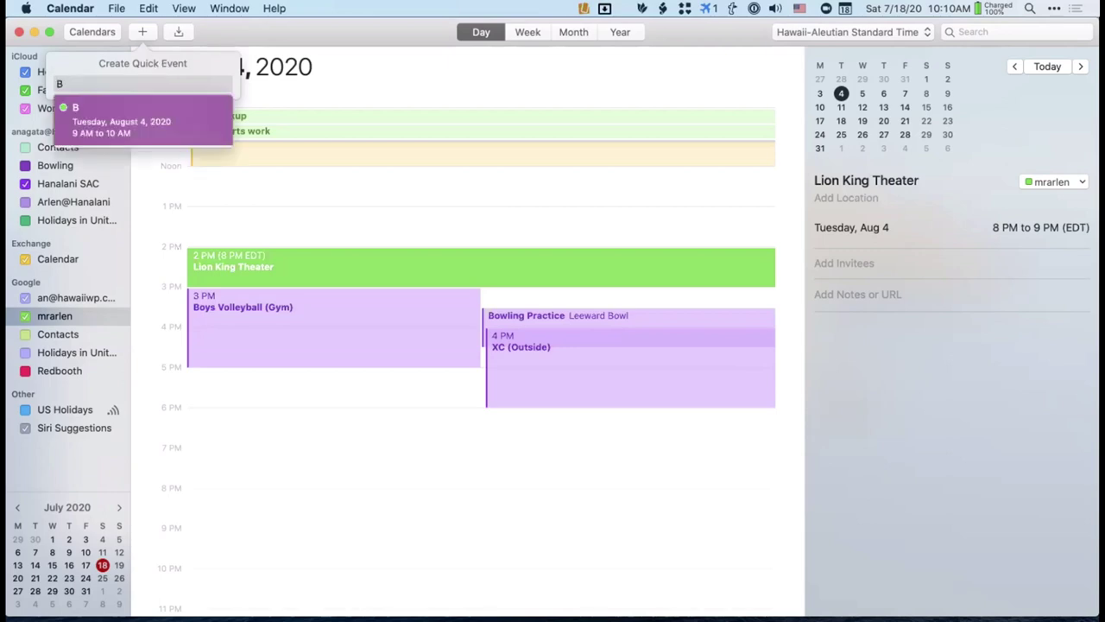
type("roadway M")
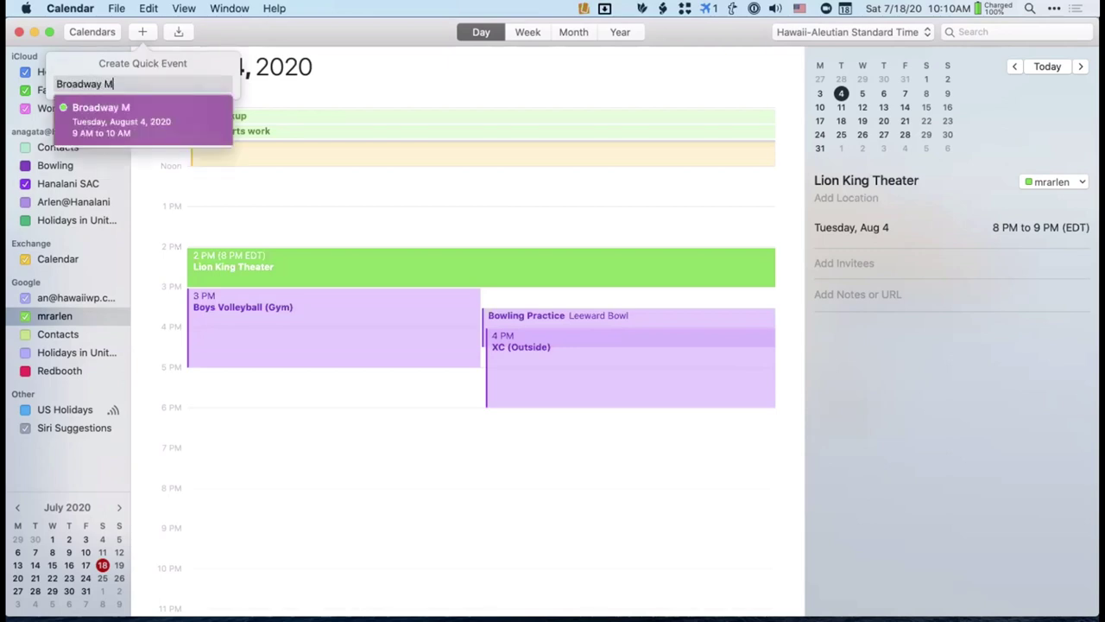
type("uscial")
type("at ")
type("The Winter")
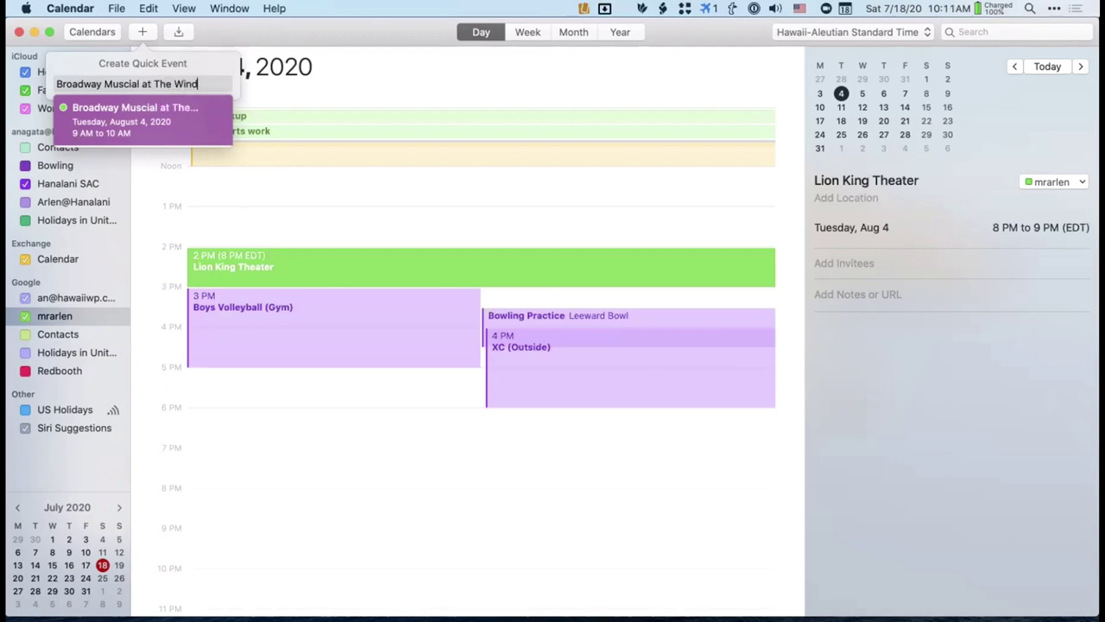
type(" Garden")
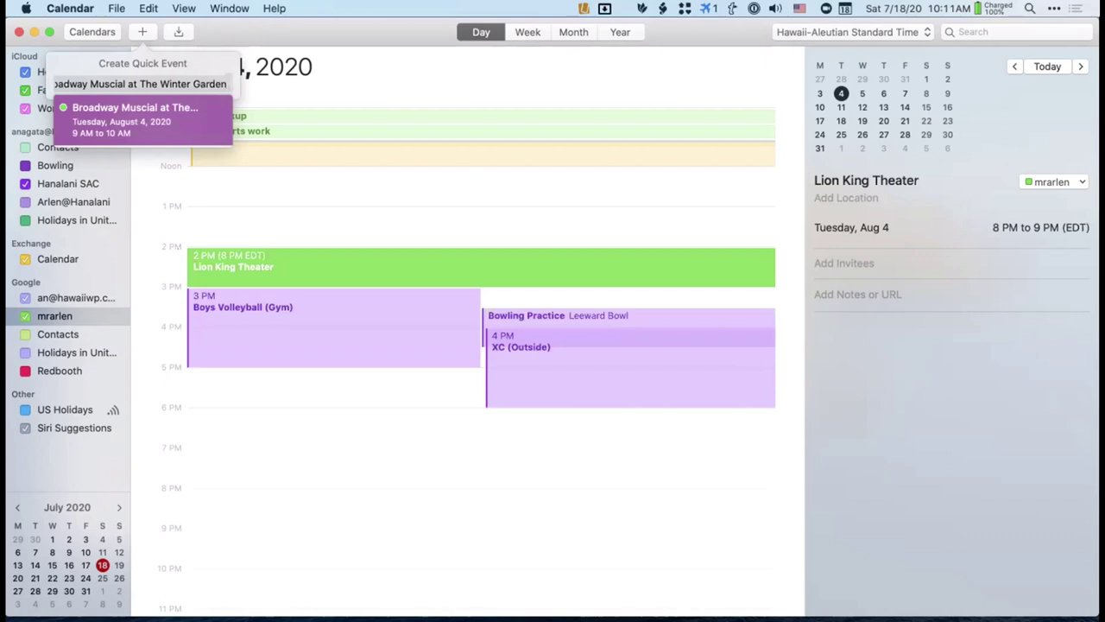
key("BackSpace")
key("BackSpace")
key("BackSpace")
key("BackSpace")
key("BackSpace")
key("BackSpace")
key("BackSpace")
key("BackSpace")
key("BackSpace")
key("BackSpace")
key("BackSpace")
key("BackSpace")
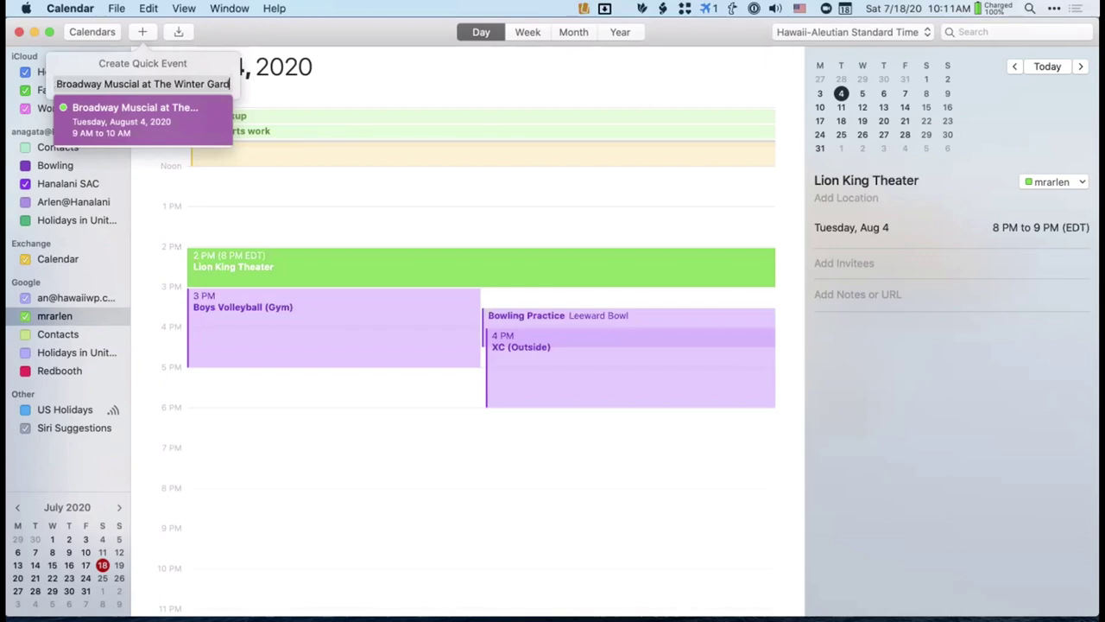
key("BackSpace")
key("BackSpace")
key("BackSpace")
key("BackSpace")
key("BackSpace")
key("BackSpace")
key("BackSpace")
key("BackSpace")
key("BackSpace")
type("August 4 9pm ED")
key("BackSpace")
key("BackSpace")
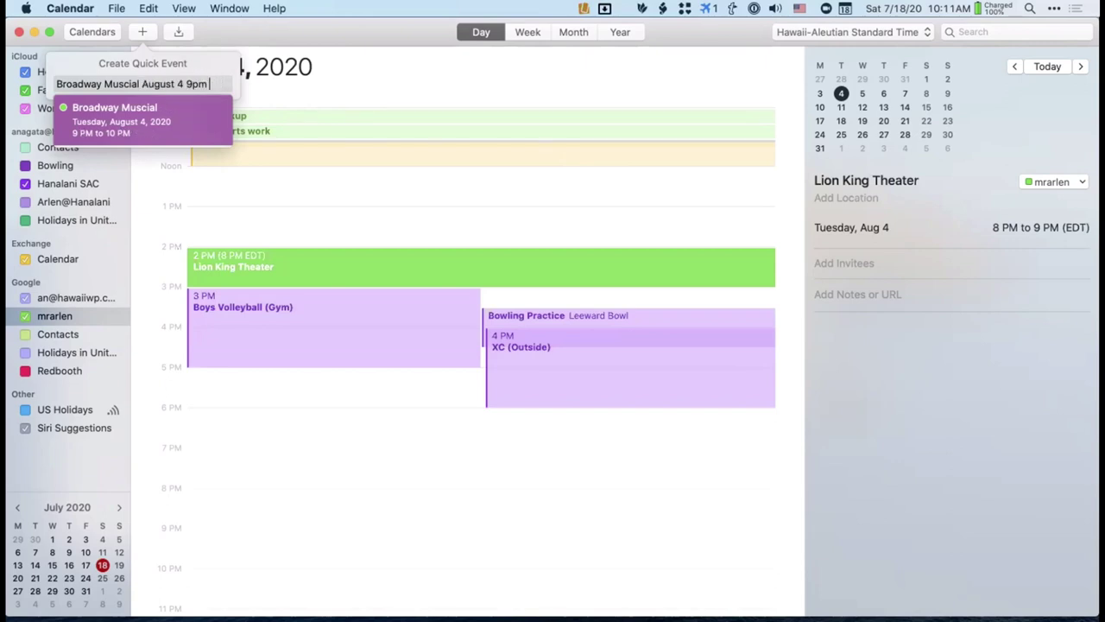
type("at New York, NY")
key("Return")
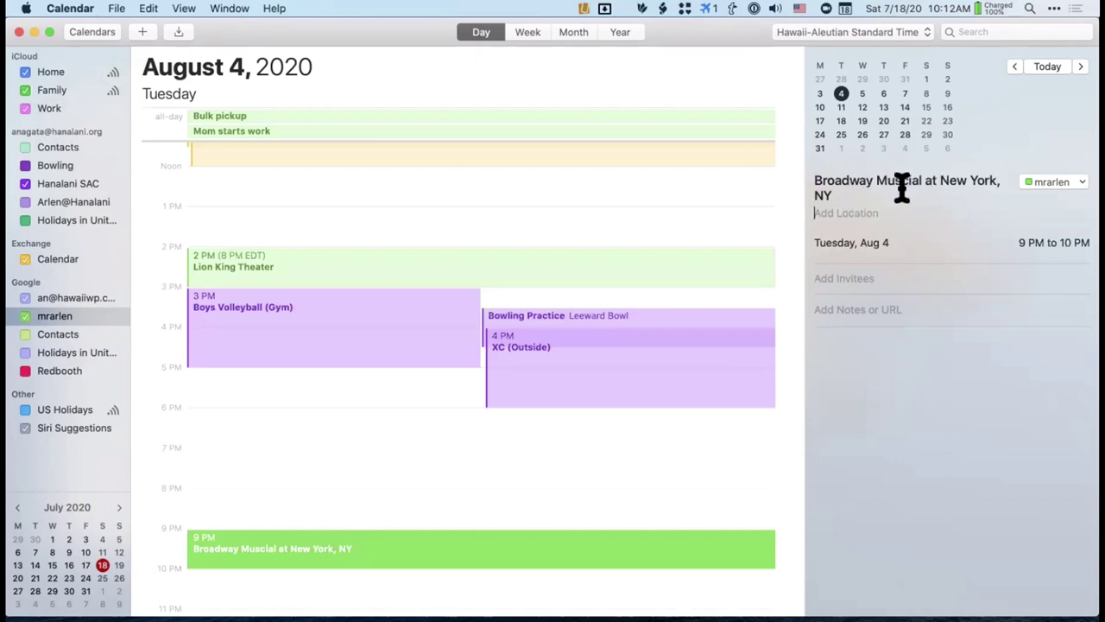
Apply the suggested New York location and trim 'at New York, NY' from the event title.
left_click(958, 210)
left_click(1061, 600)
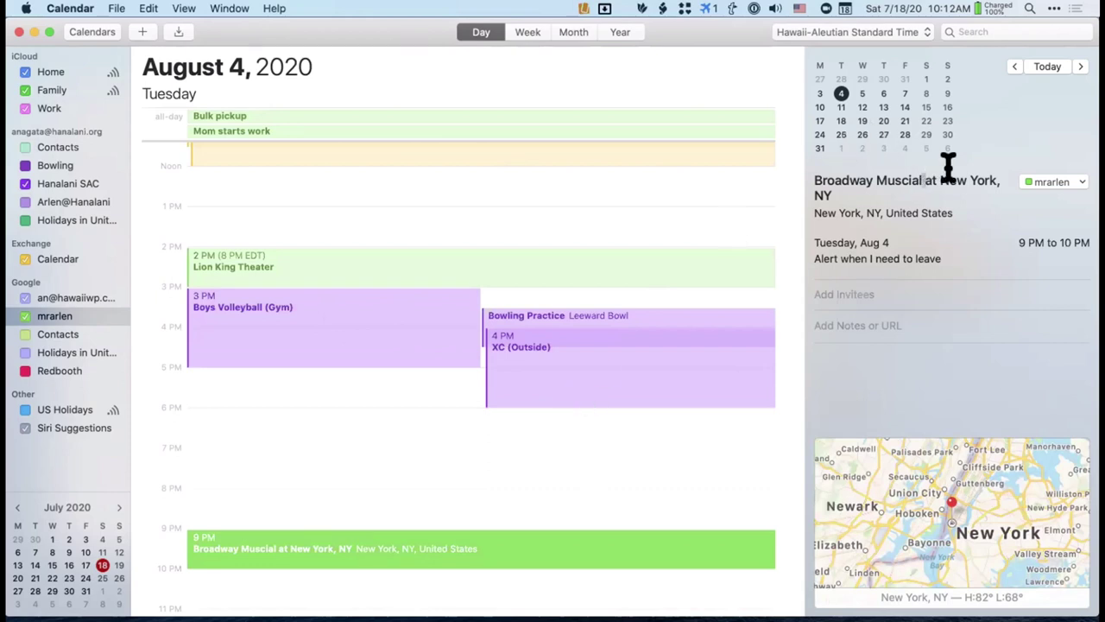
left_click_drag(922, 177, 935, 229)
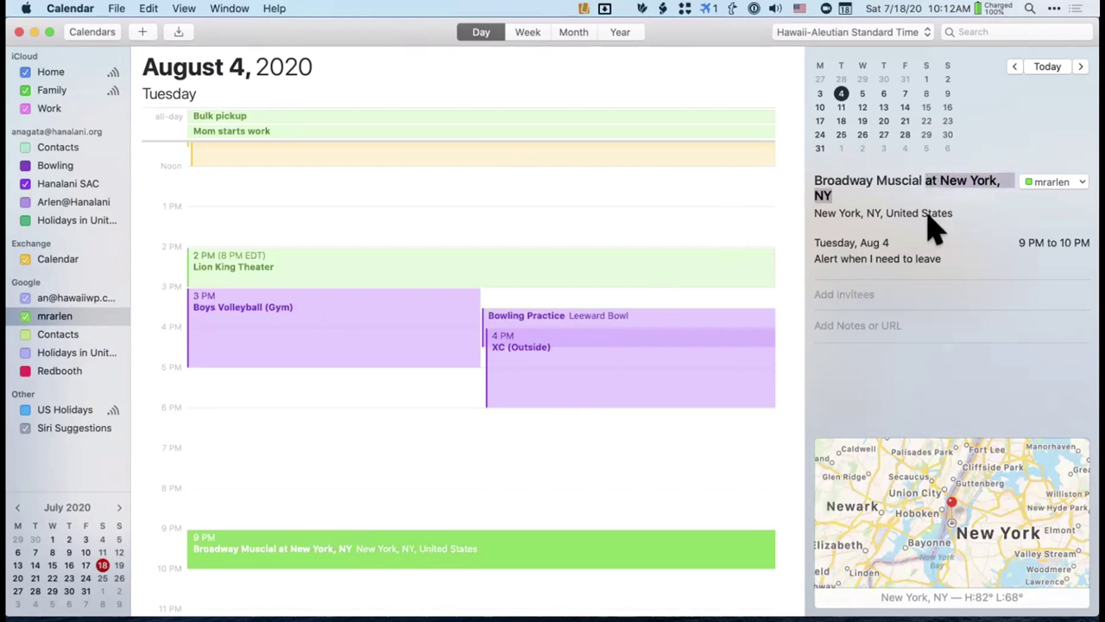
key("BackSpace")
key("Return")
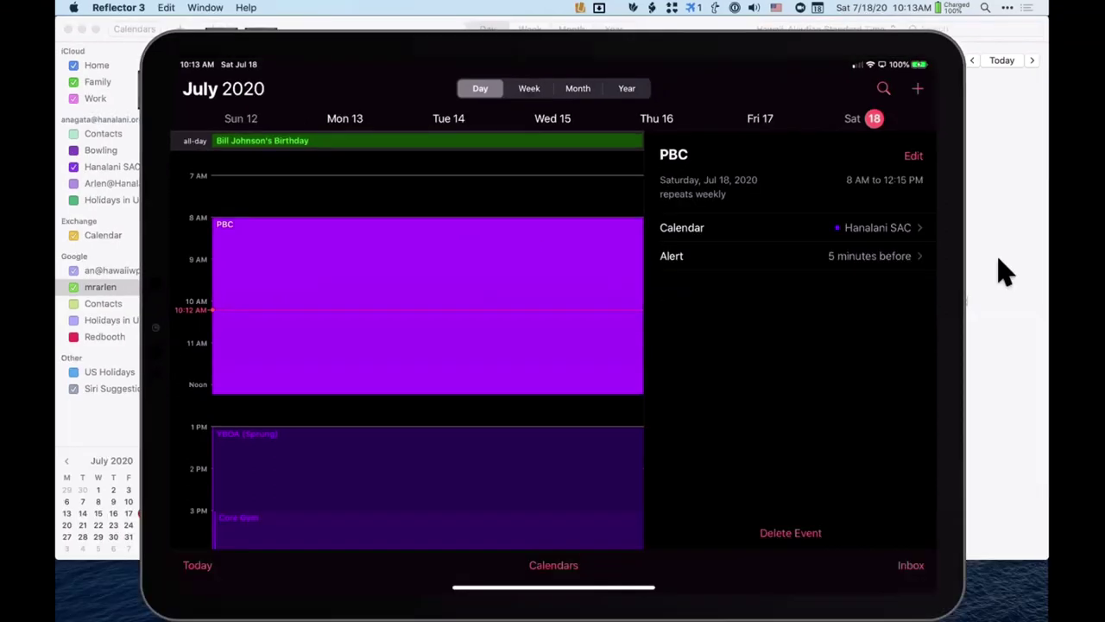
Advance the mirrored iPad week view to July 19–25, then return to the current week.
key("super+2")
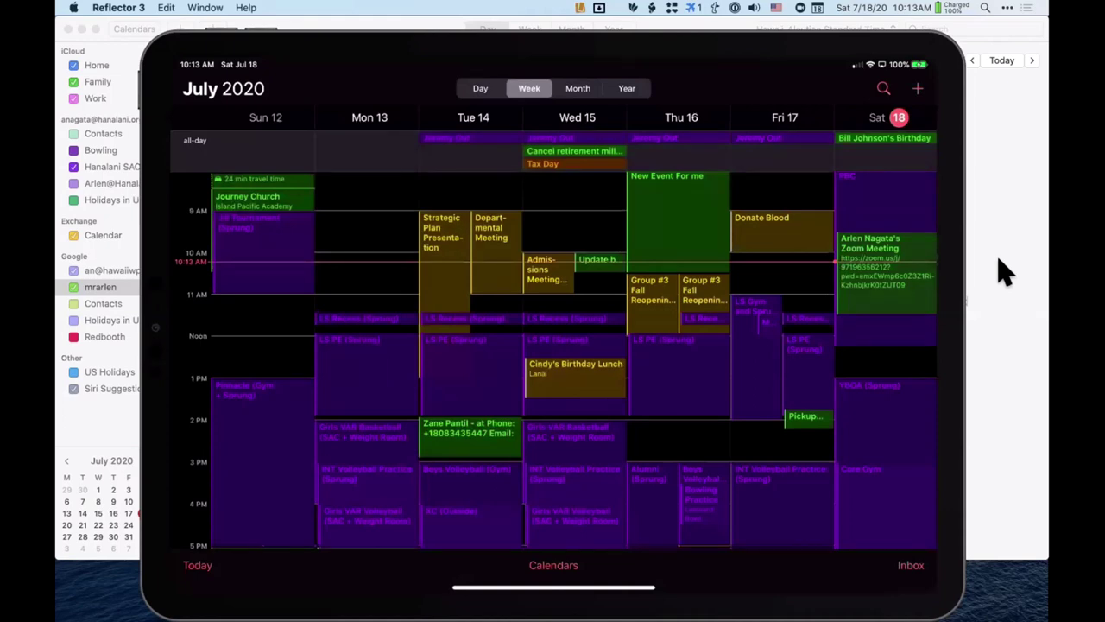
key("super+Right")
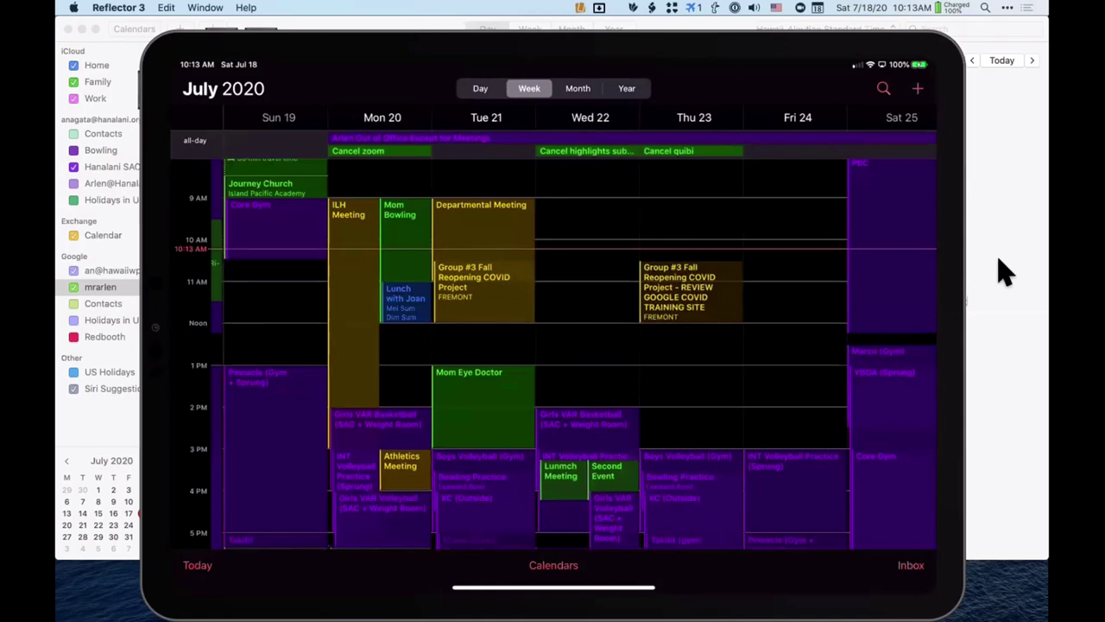
key("super+t")
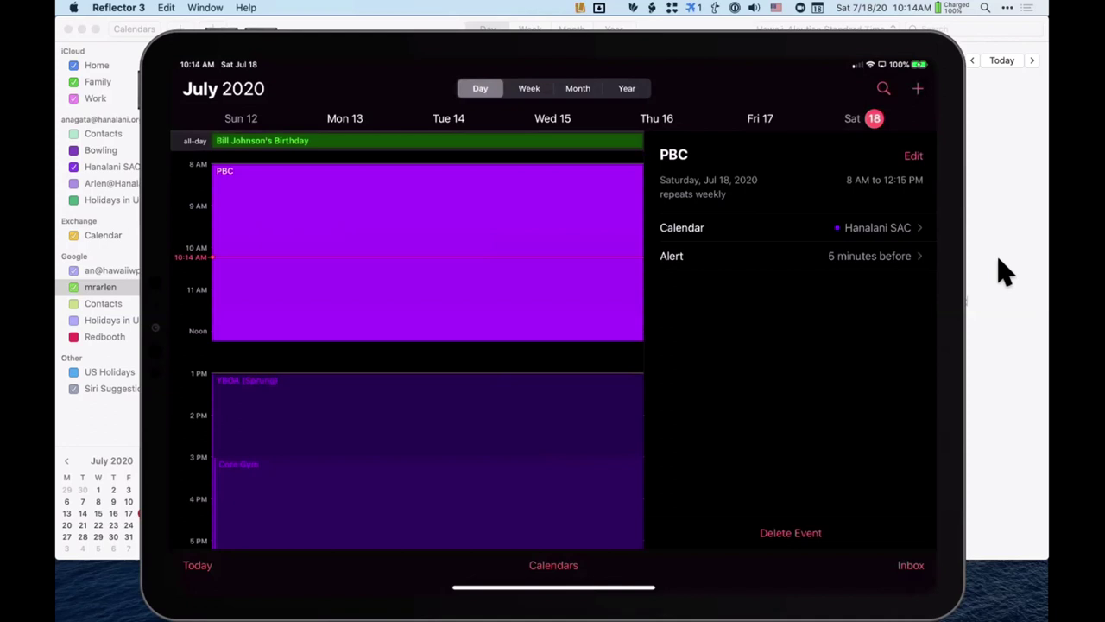
Draft a 5 AM event titled 'New Event' on July 18 in the iPad Day view.
scroll(428, 346, "up", 1)
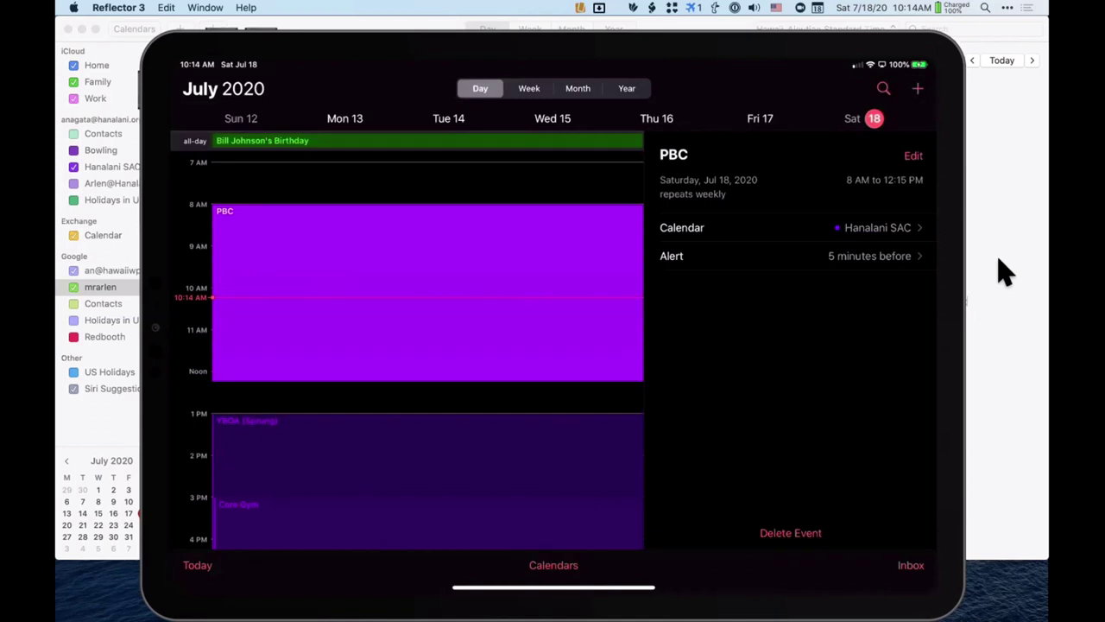
scroll(427, 346, "up", 2)
left_click(427, 183)
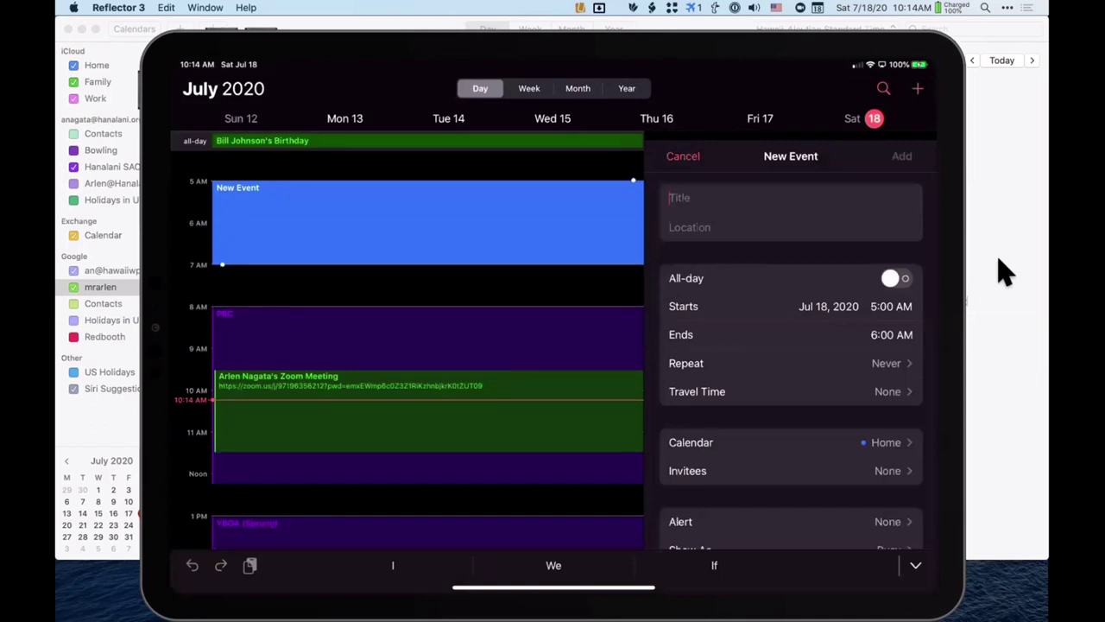
type("New Event")
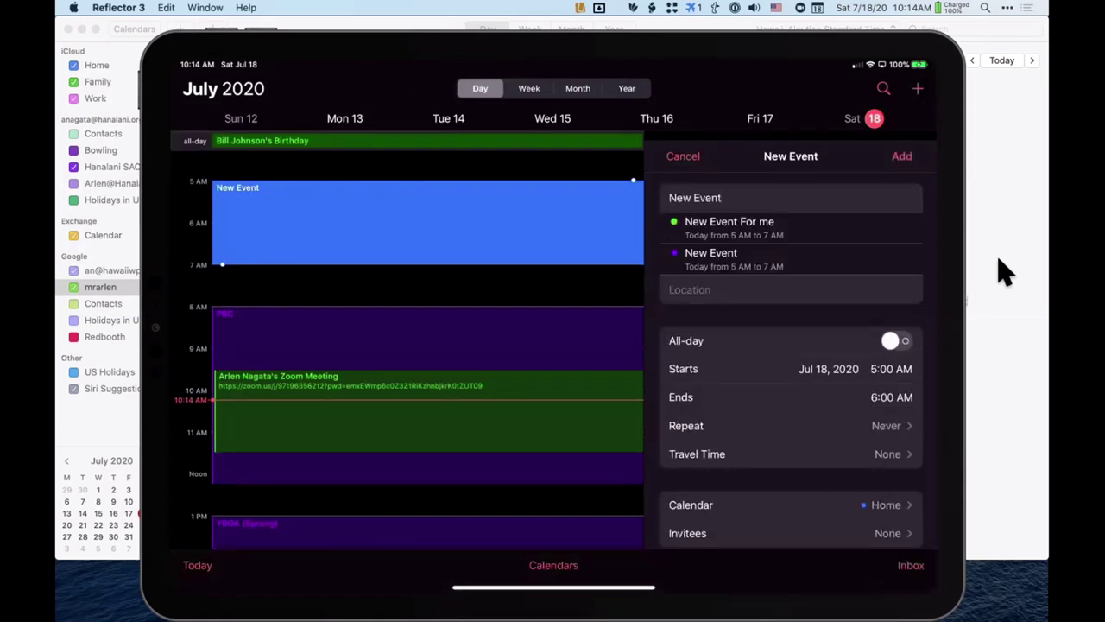
scroll(791, 363, "down", 2)
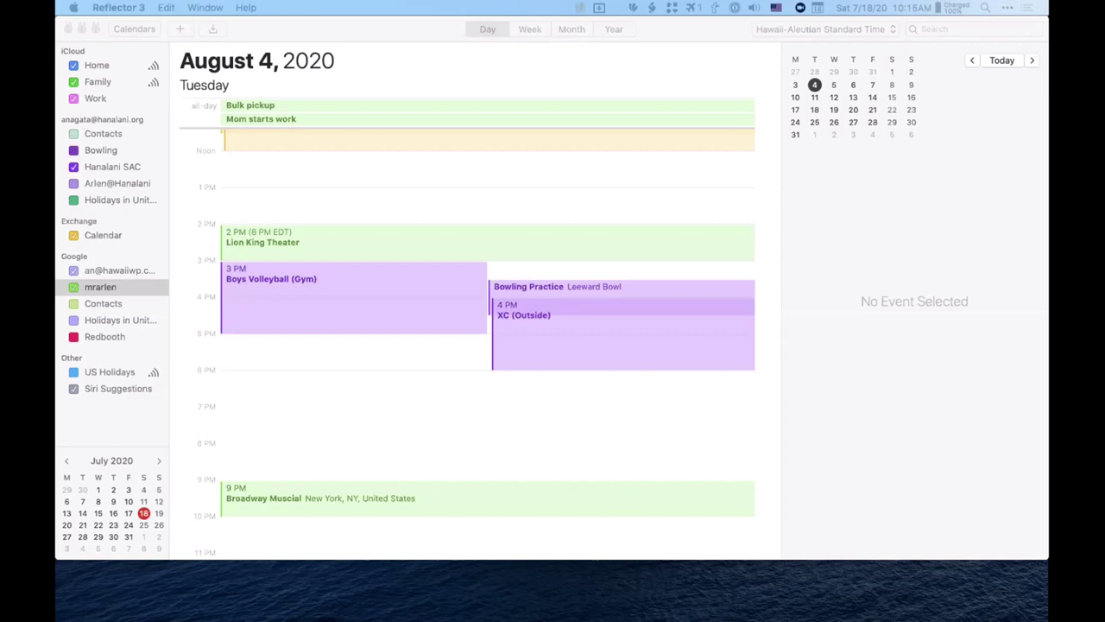
Bring the Mac Calendar window to the front to review August 4.
left_click(966, 123)
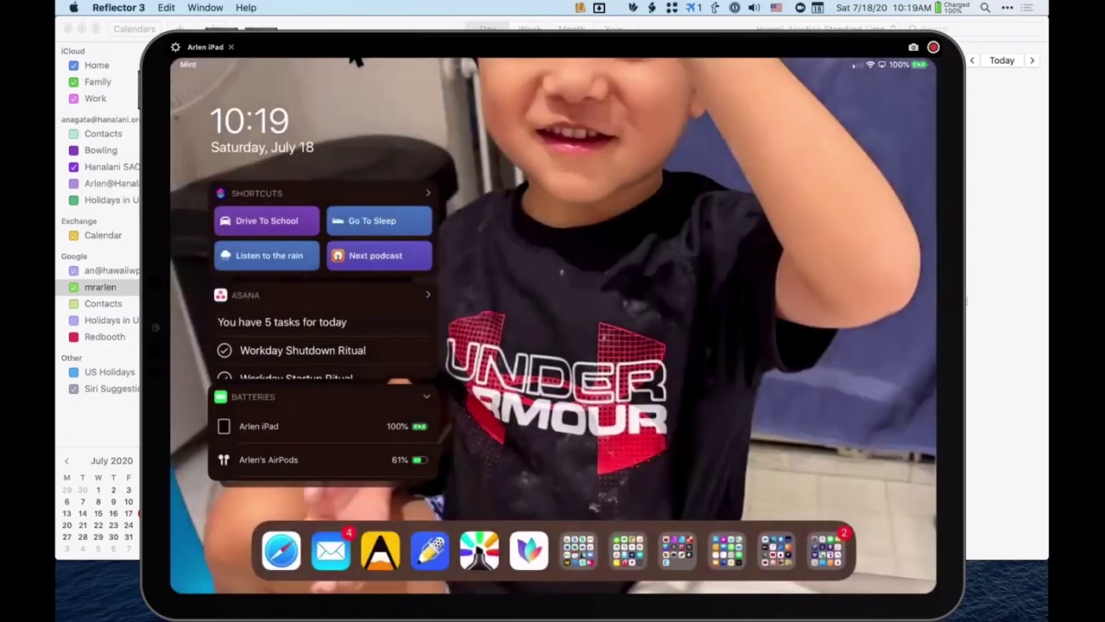
Drag the iPad mirror window aside to reveal the Mac calendar's July 19.
left_click_drag(356, 63, 754, 171)
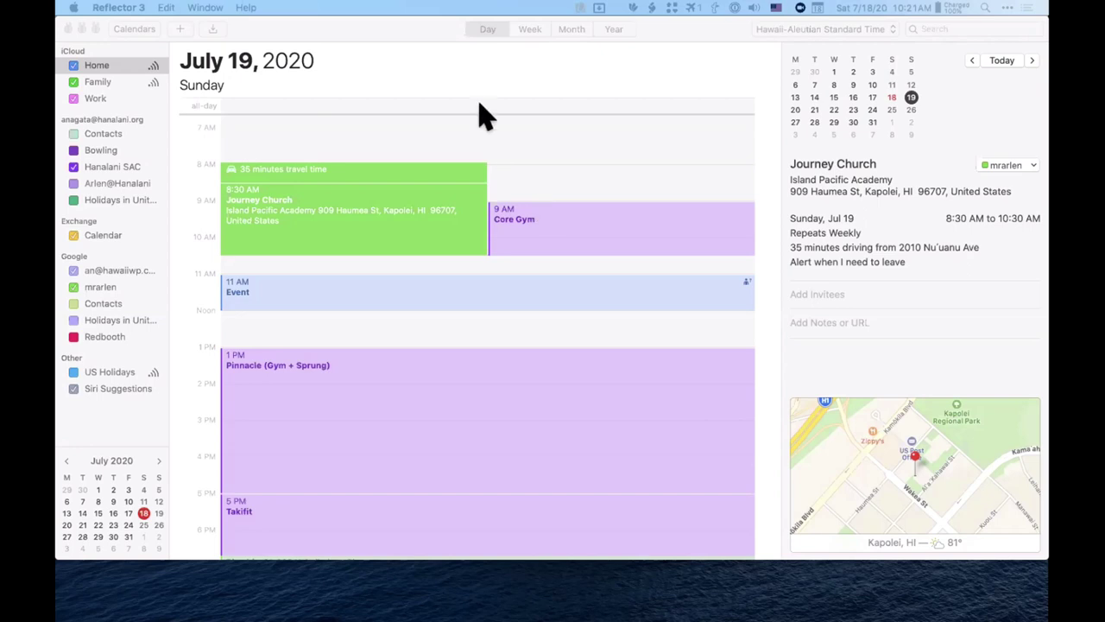
Bring Calendar to the front and show the 11 AM Event's details.
left_click(394, 33)
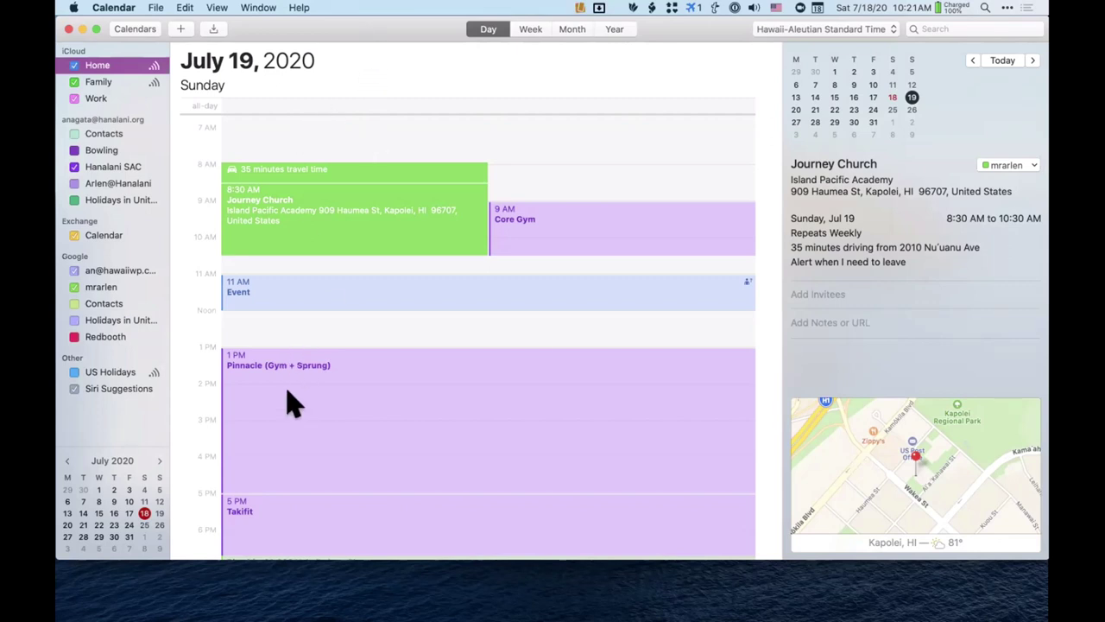
left_click(386, 302)
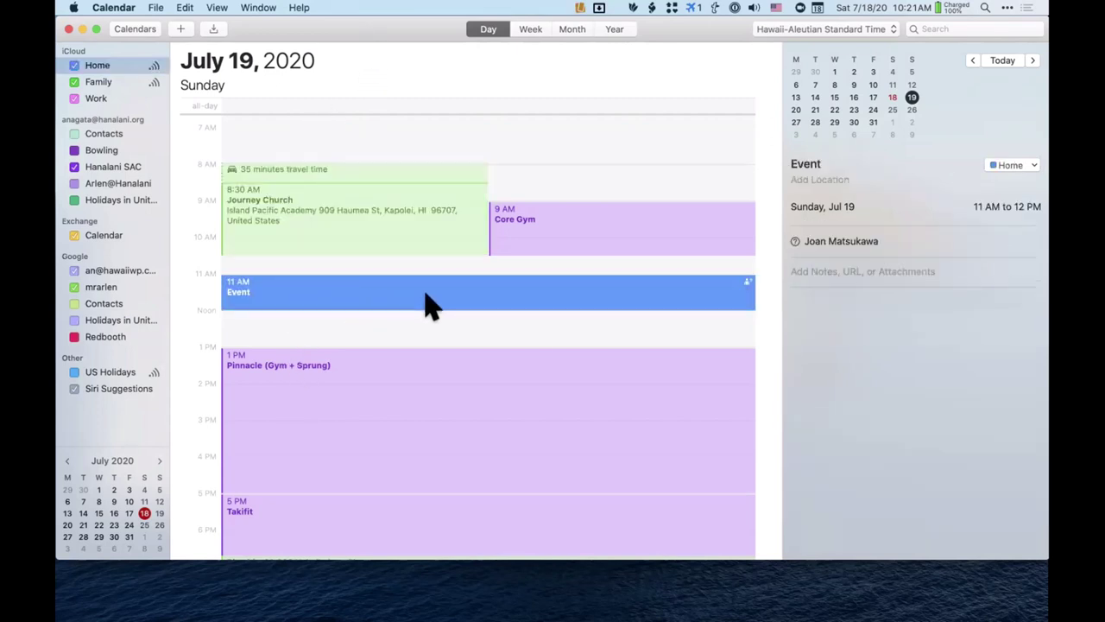
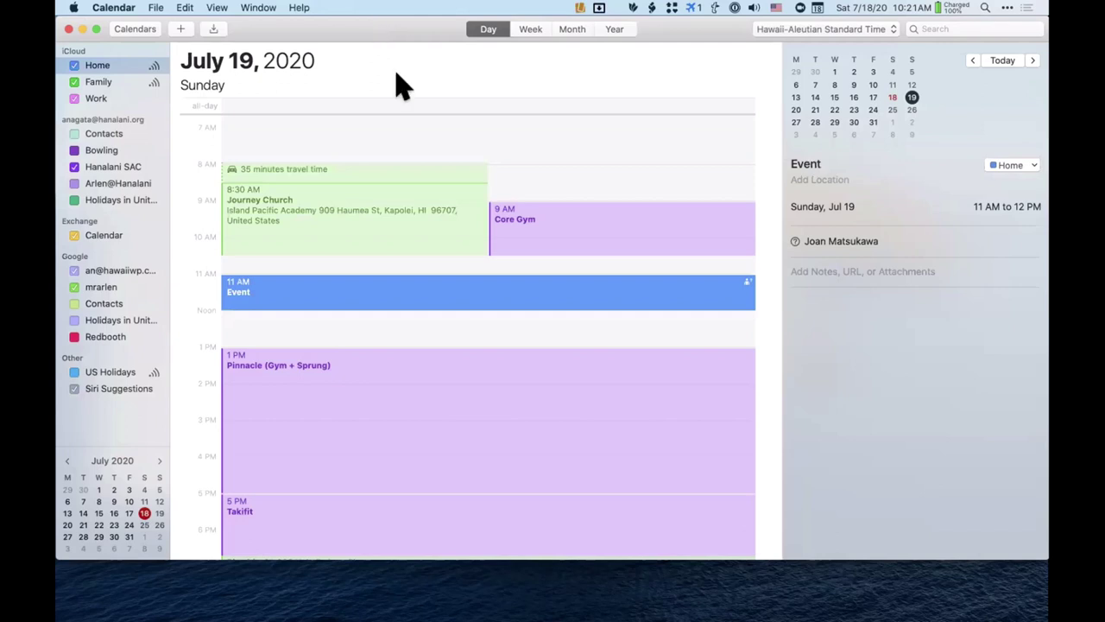
Remove the July 19 event's existing invitee, send the updated invitation, and hide Calendar.
left_click(876, 247)
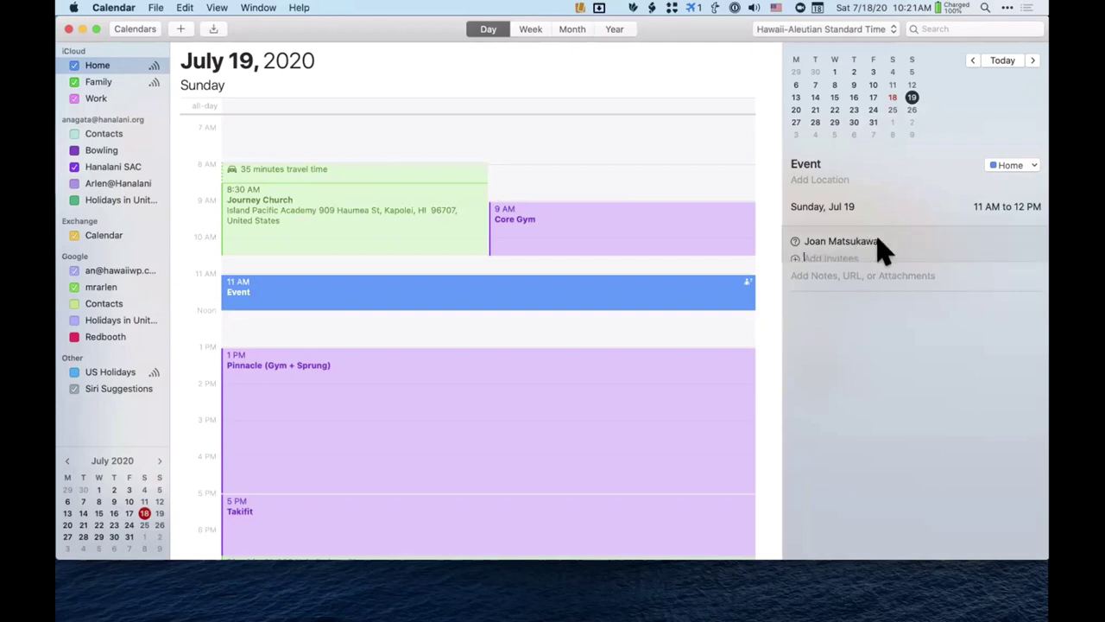
left_click(881, 246)
left_click(883, 245)
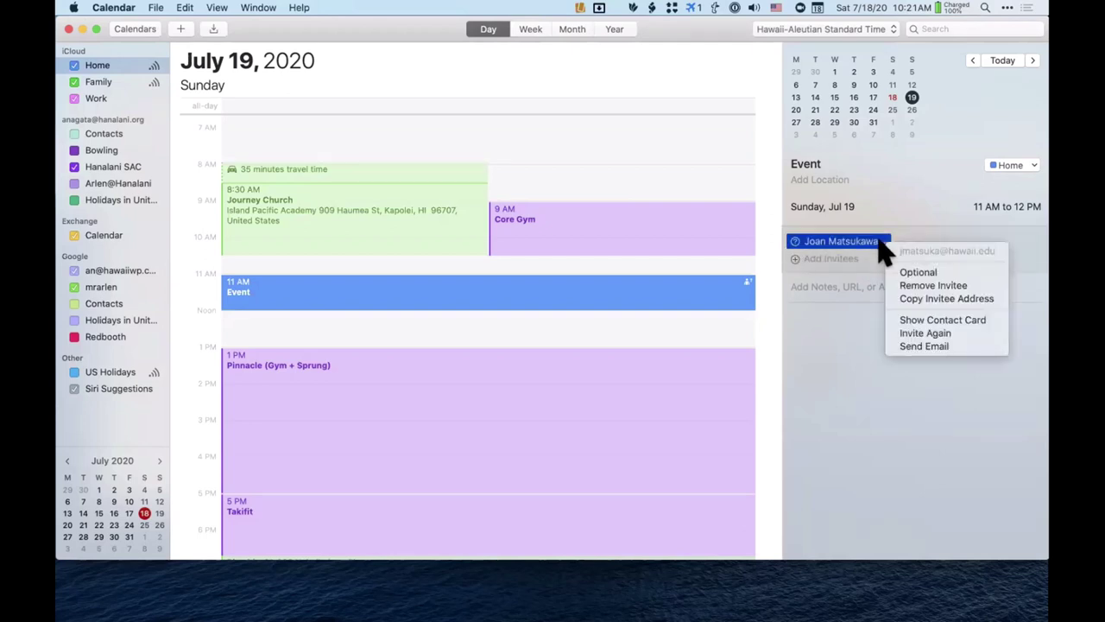
left_click(918, 229)
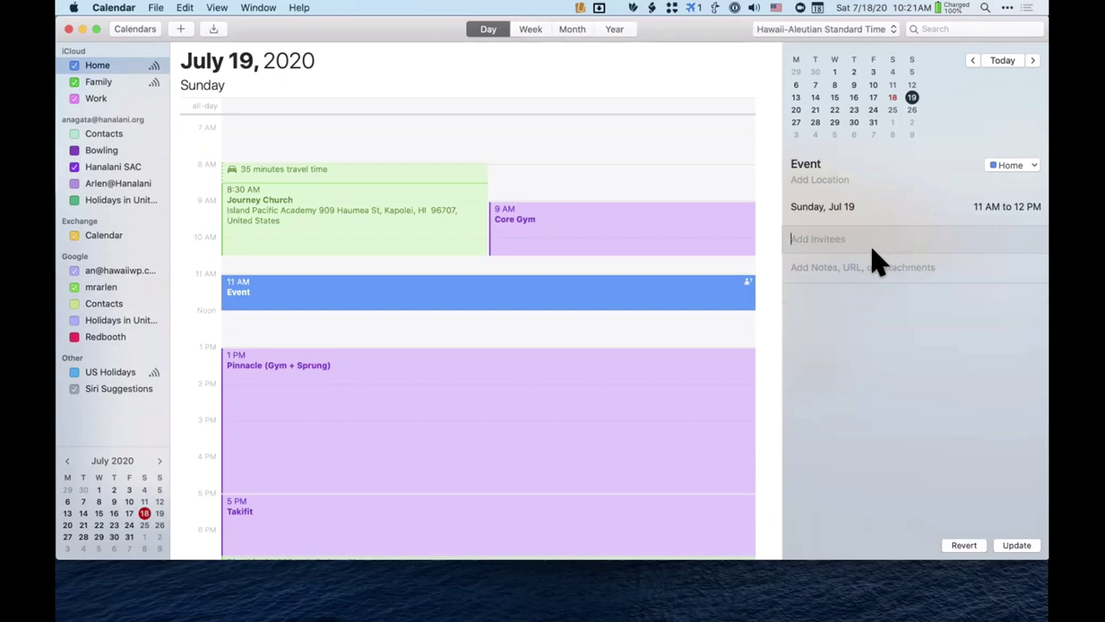
left_click(1022, 549)
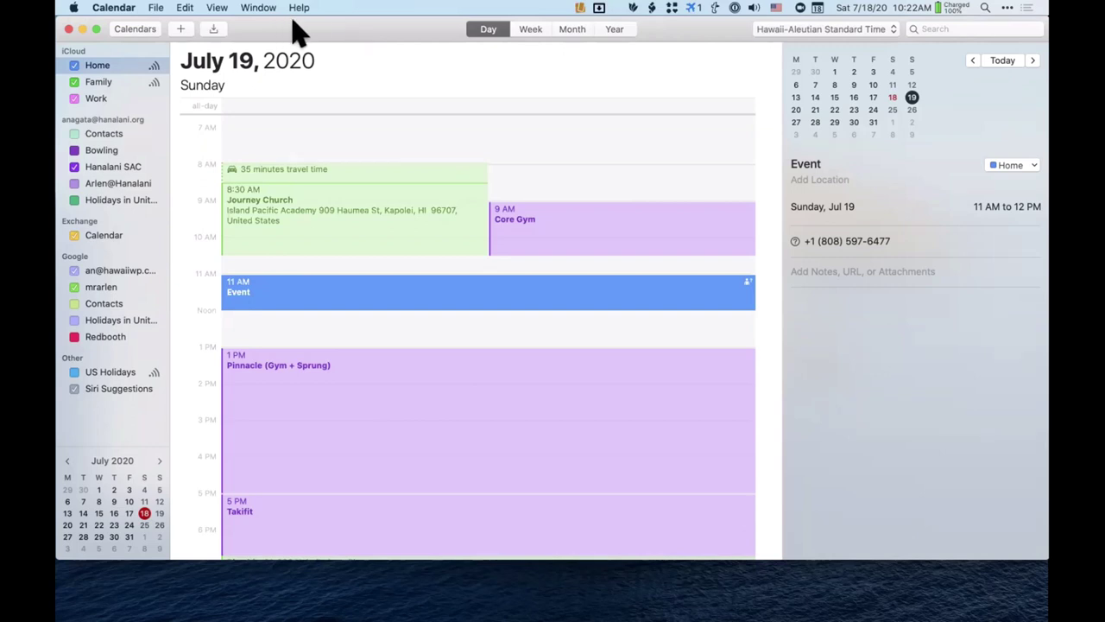
key("super+h")
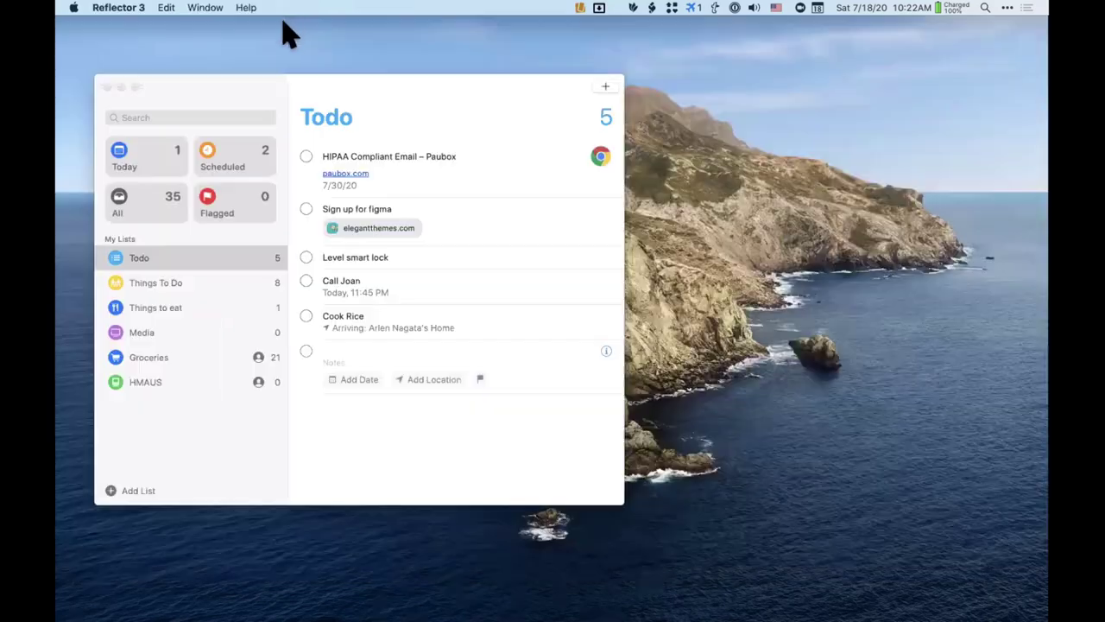
Move the Reminders window up-left, enlarge it, and dismiss two empty reminder rows in Todo.
left_click_drag(264, 91, 218, 32)
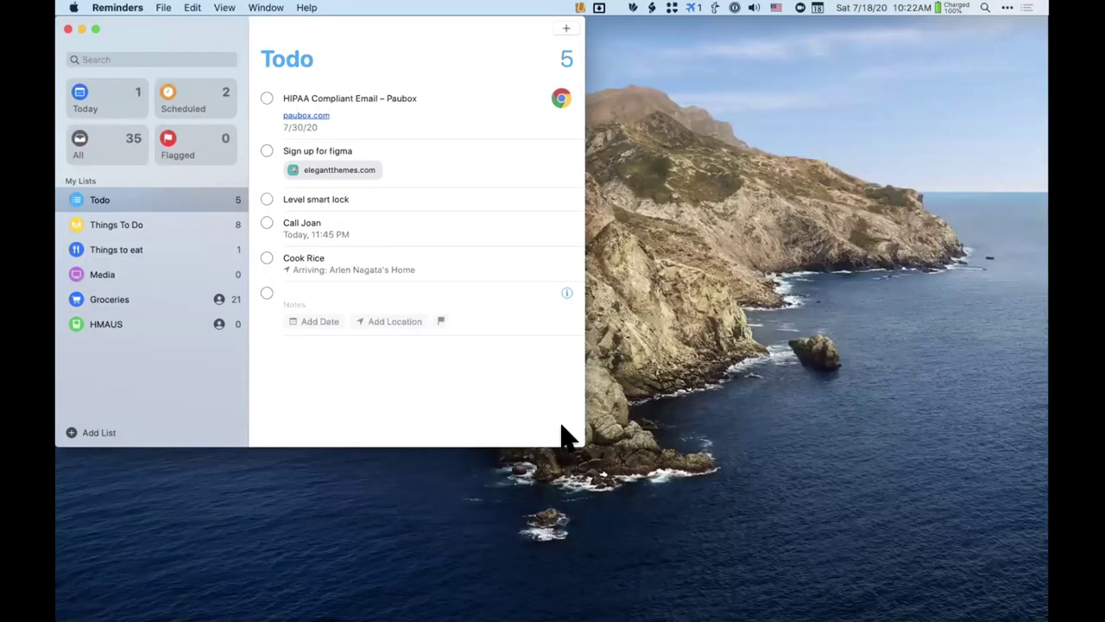
left_click_drag(574, 438, 698, 496)
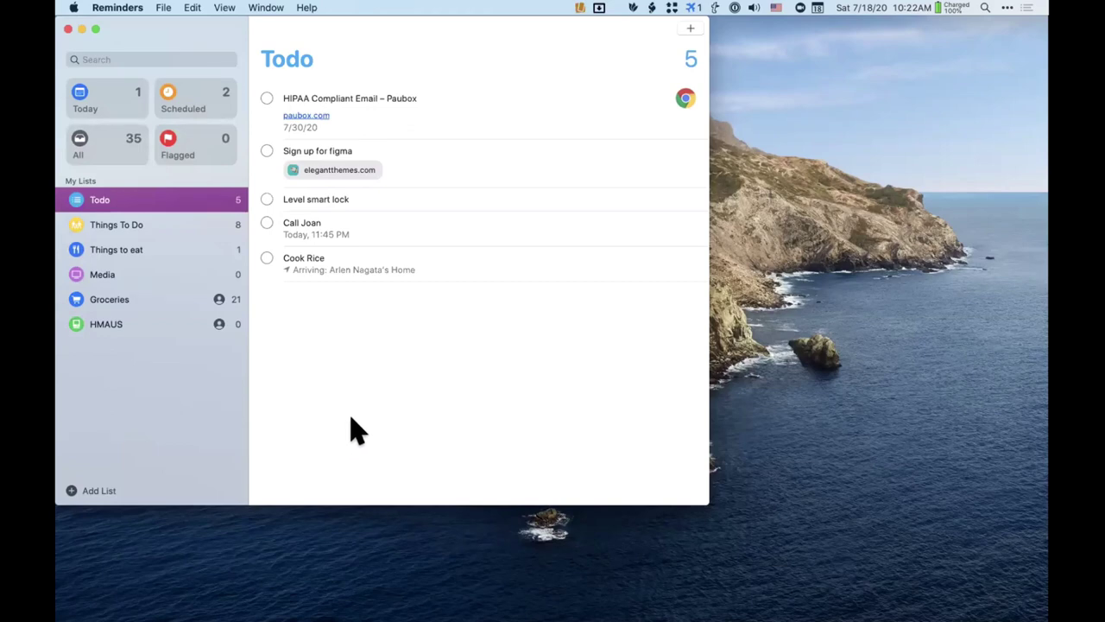
left_click(307, 407)
left_click(191, 393)
left_click(363, 340)
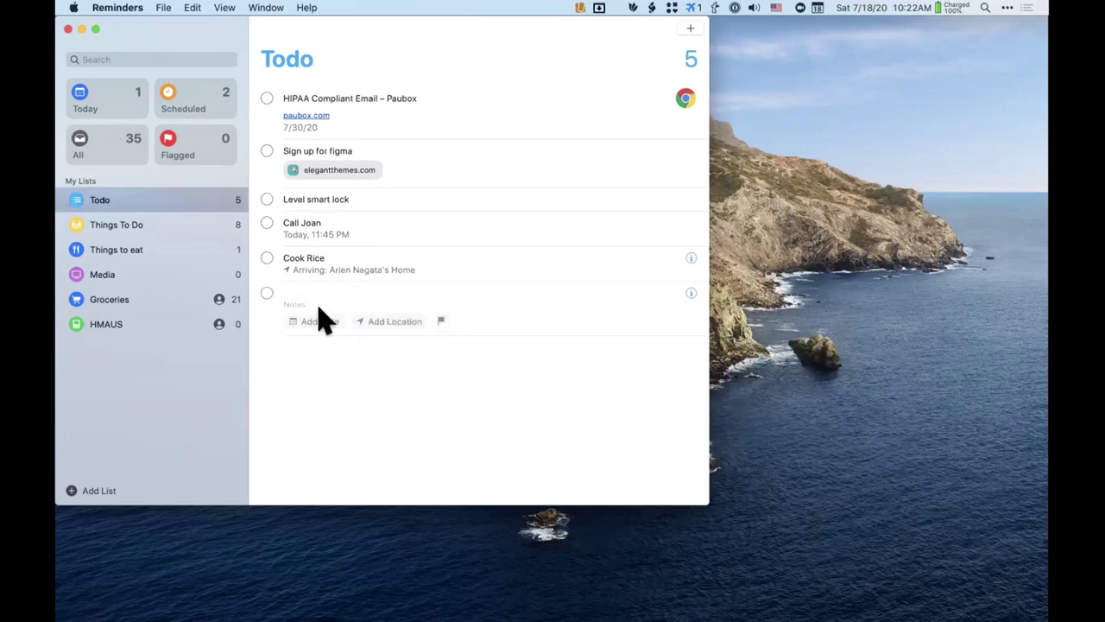
left_click(338, 353)
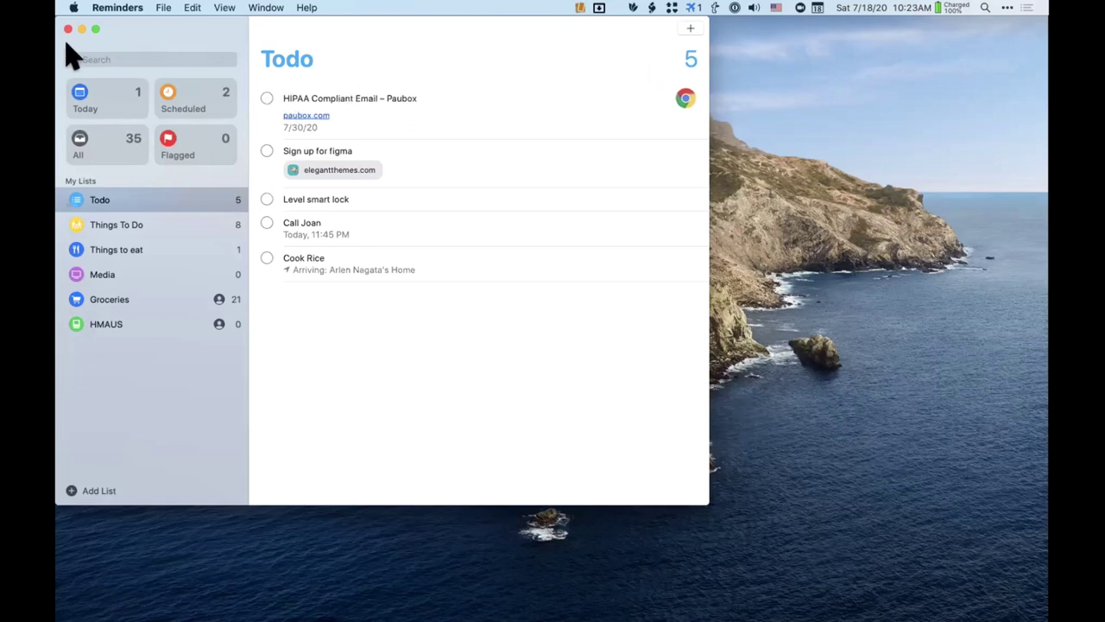
left_click(119, 53)
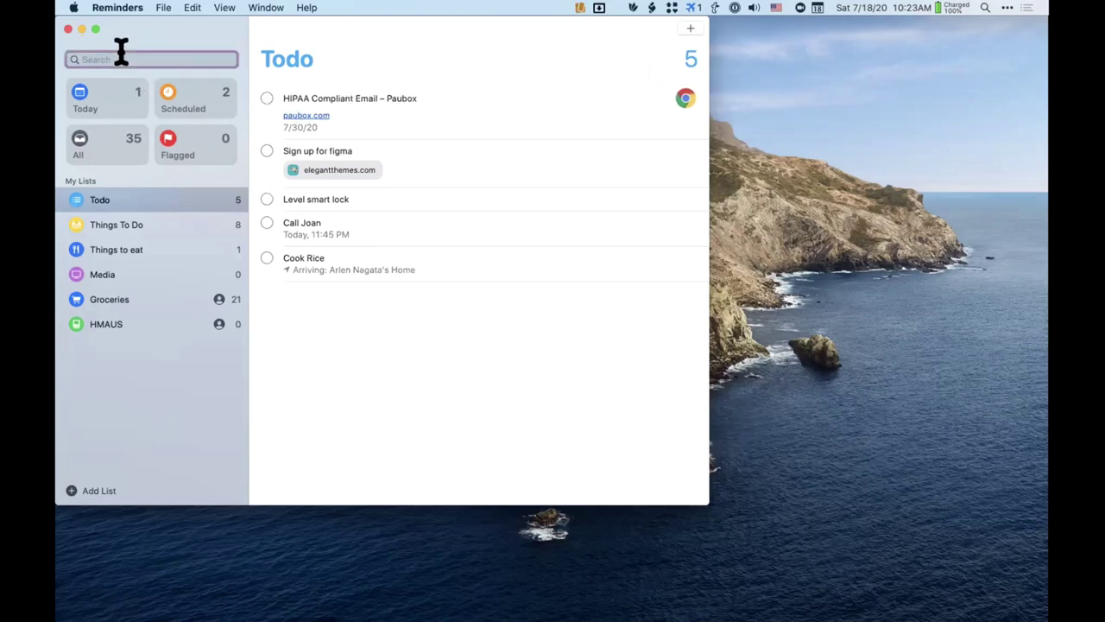
type("zoo")
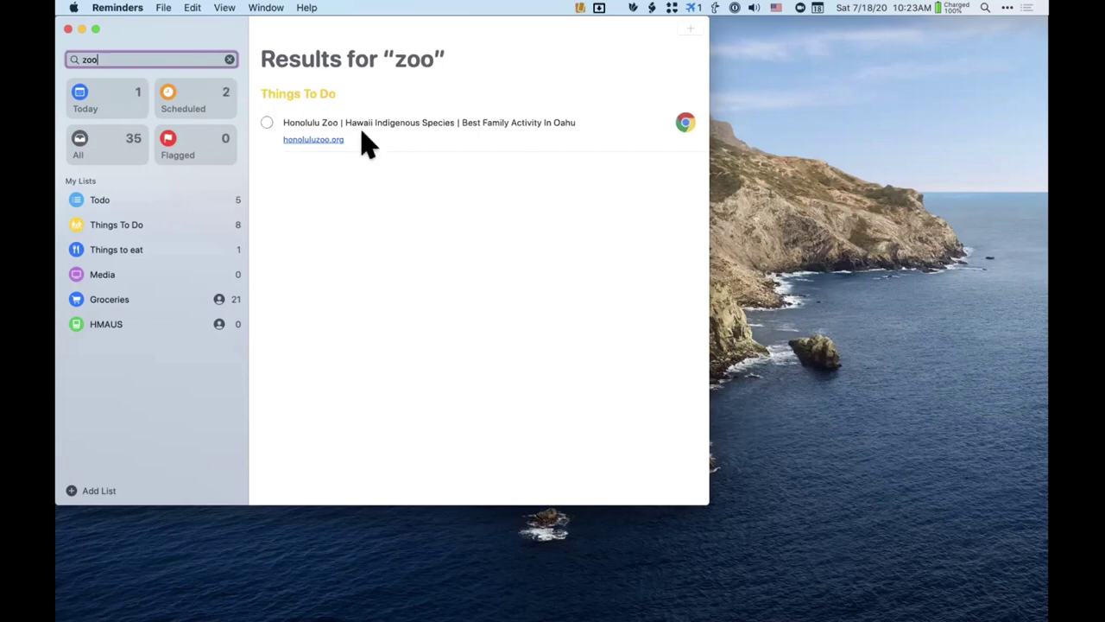
left_click(229, 58)
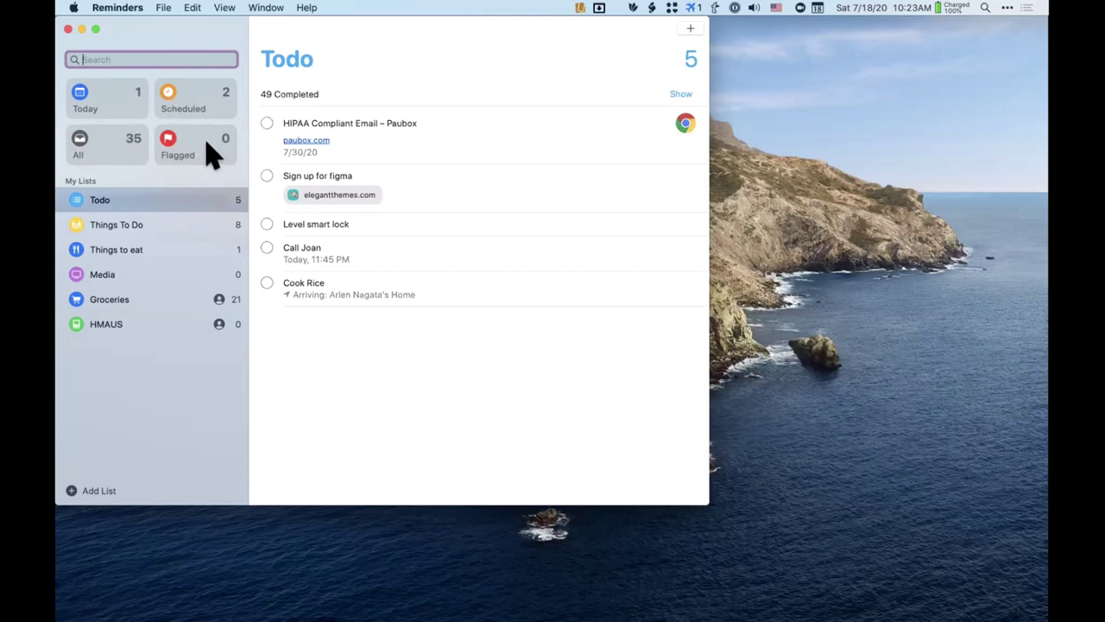
left_click(112, 106)
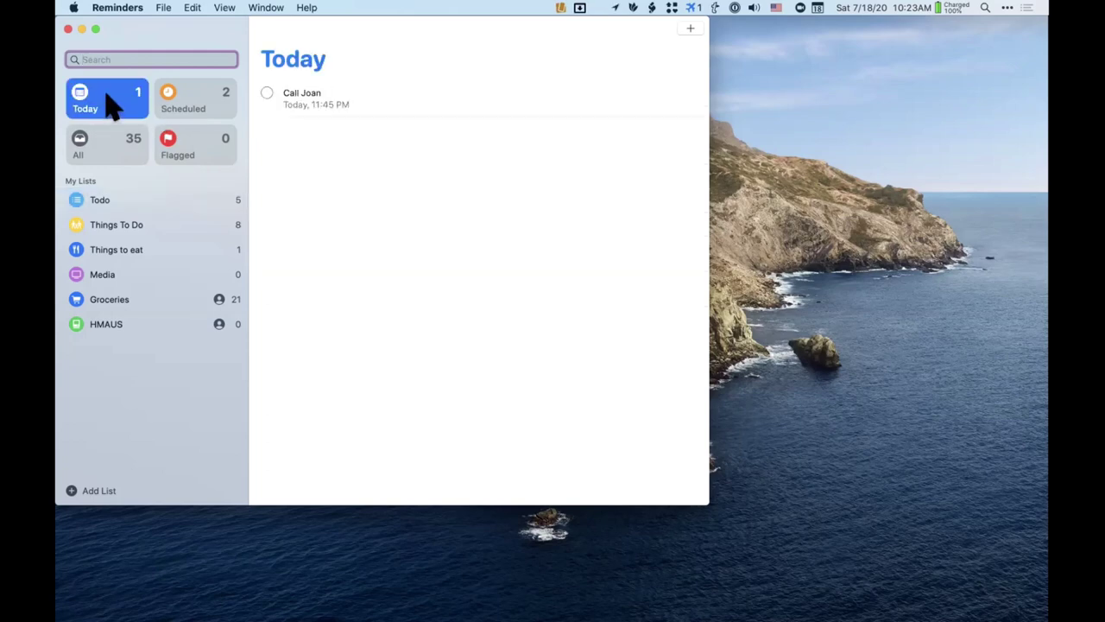
left_click(197, 109)
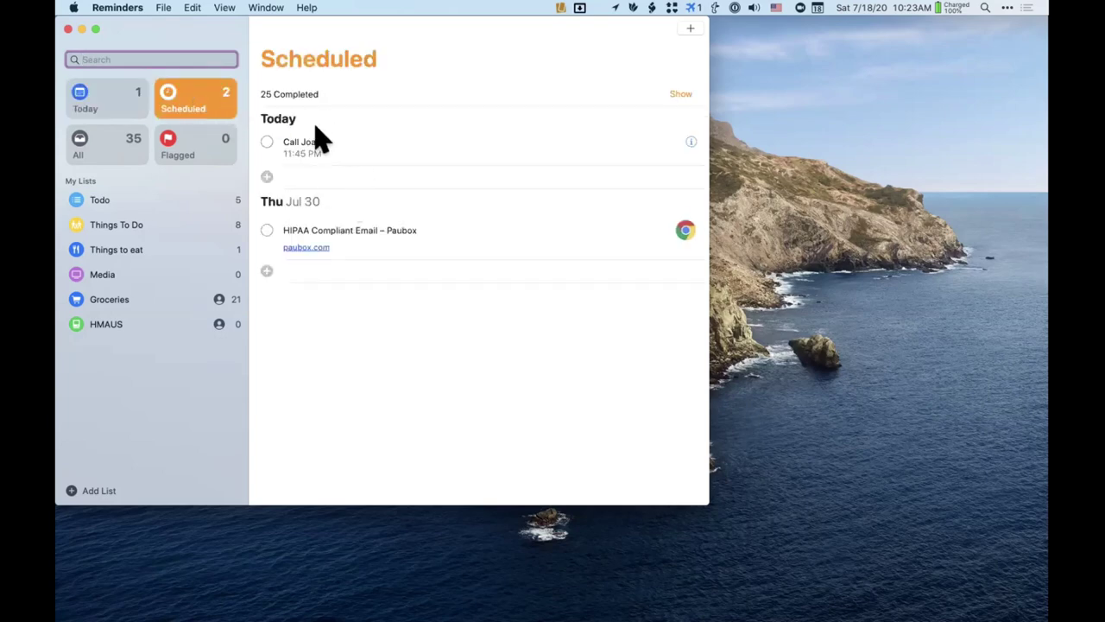
left_click(90, 145)
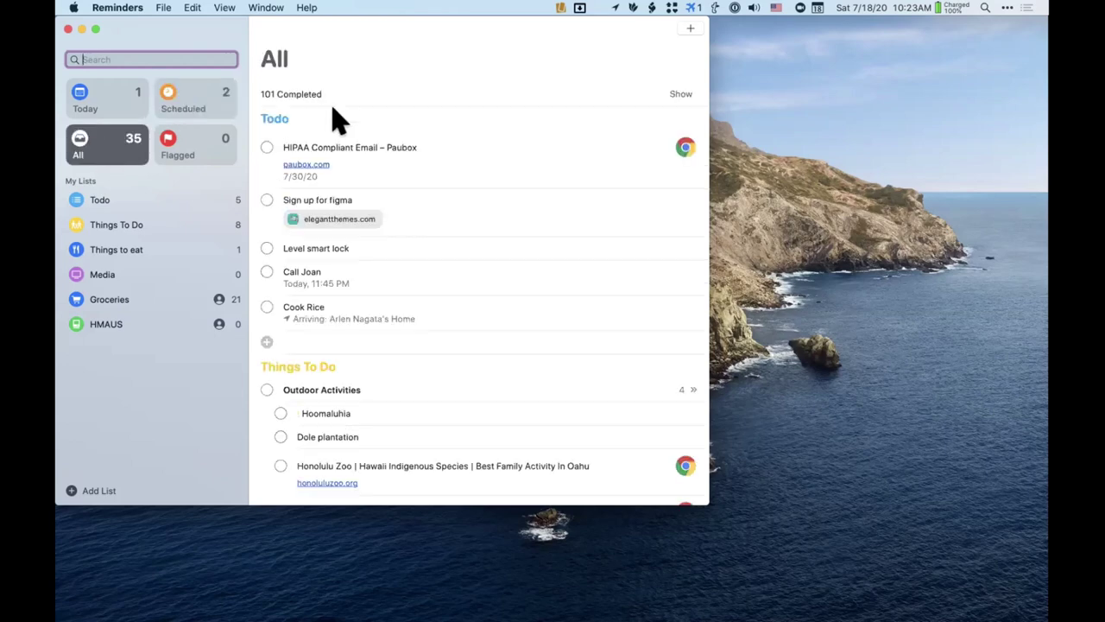
scroll(377, 315, "down", 5)
scroll(376, 316, "down", 5)
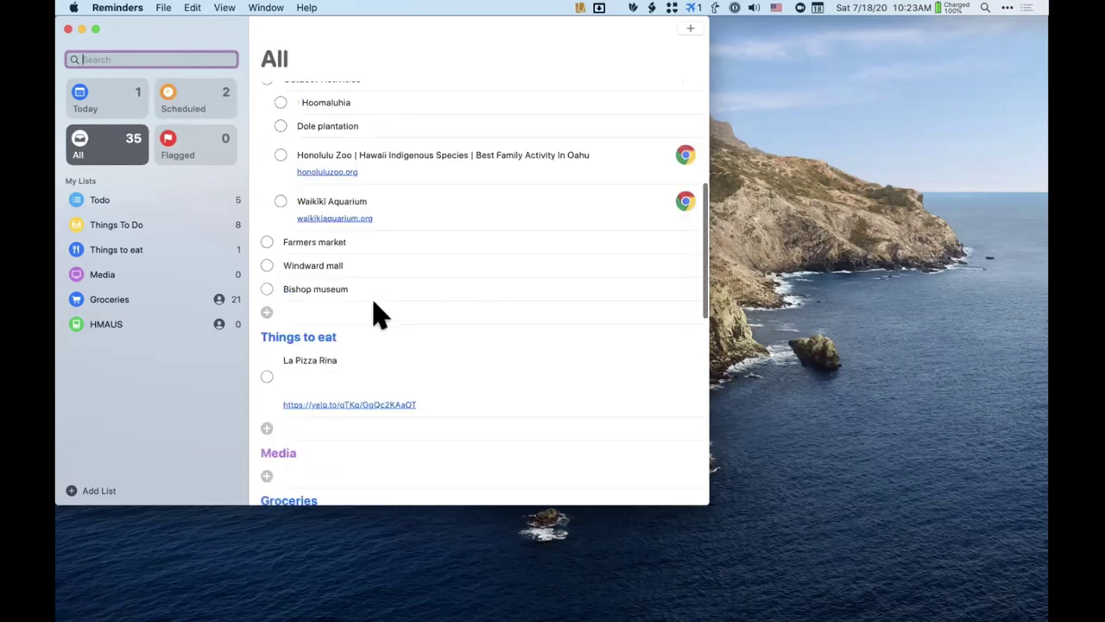
scroll(322, 268, "down", 2)
scroll(340, 363, "down", 6)
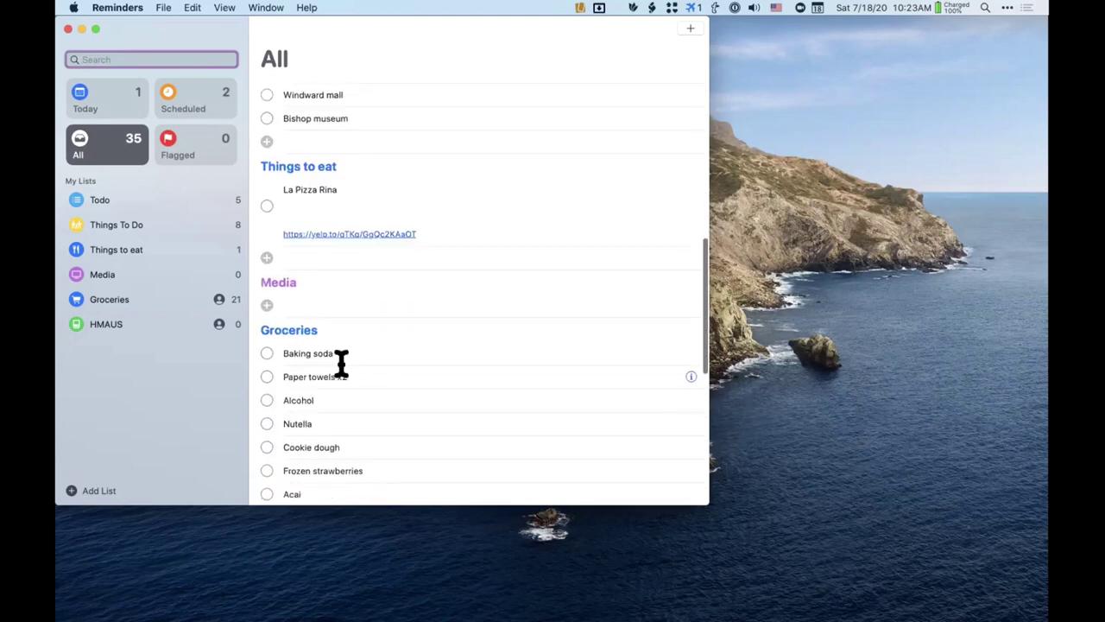
scroll(354, 362, "up", 7)
scroll(354, 362, "up", 6)
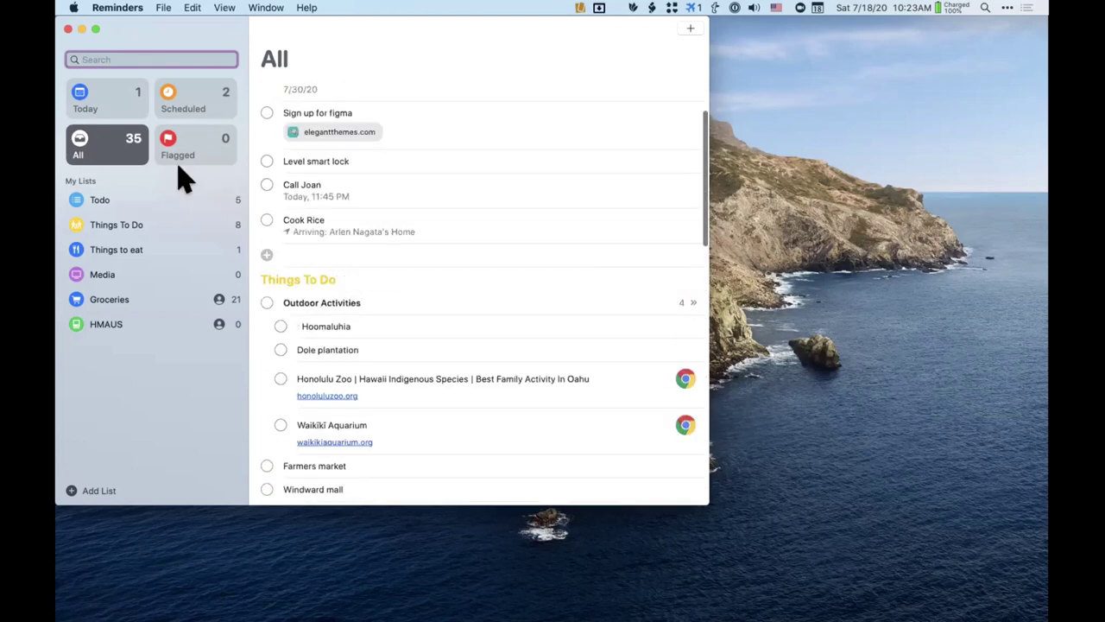
left_click(195, 156)
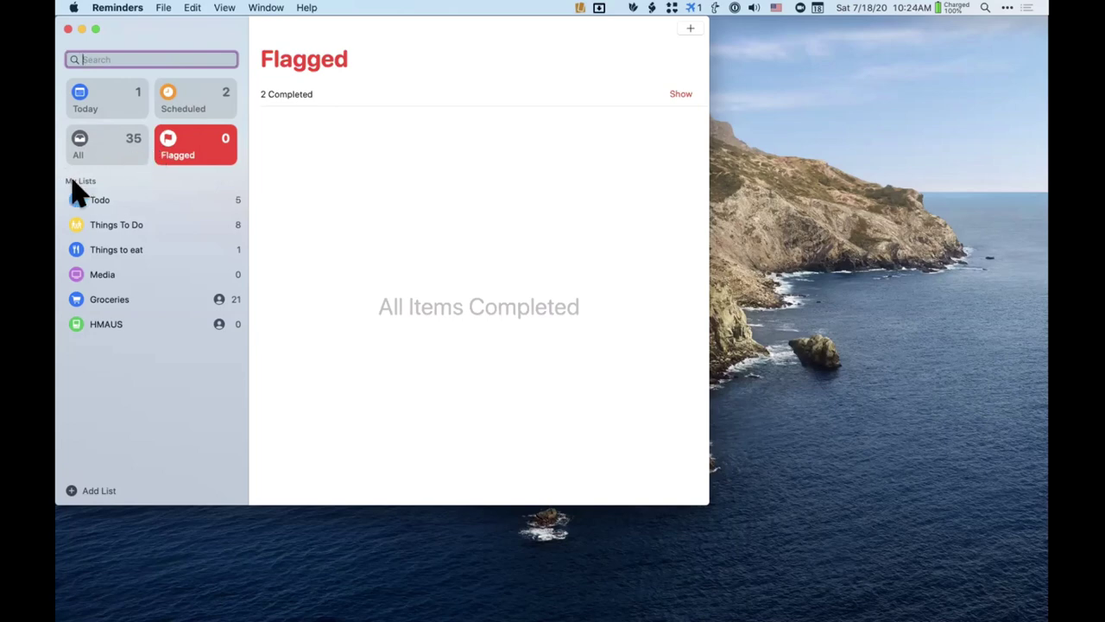
left_click(145, 194)
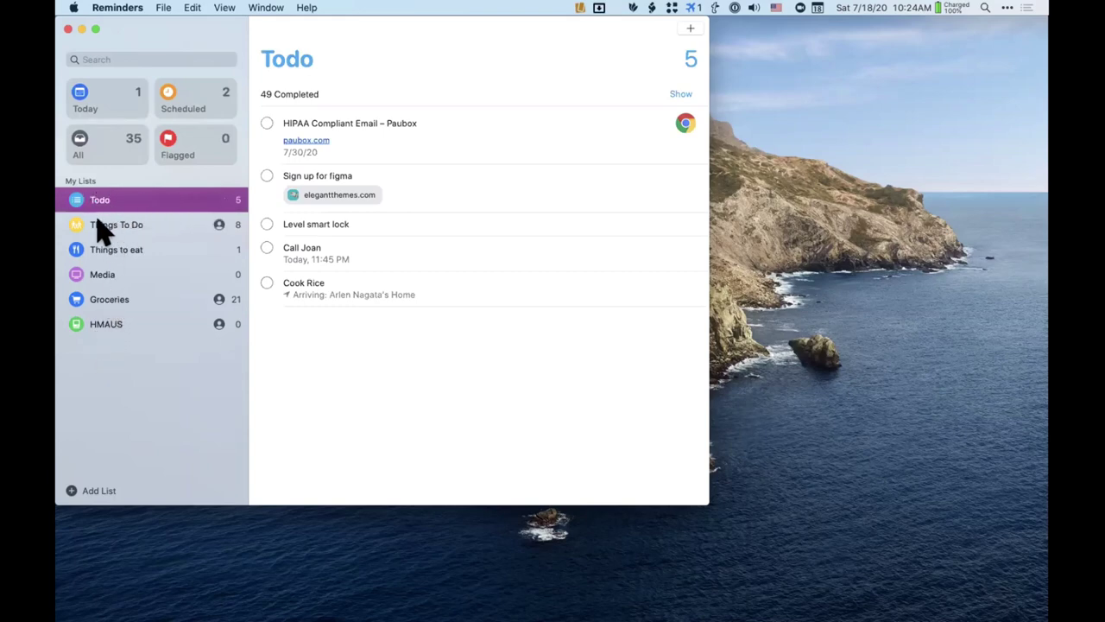
left_click(135, 231)
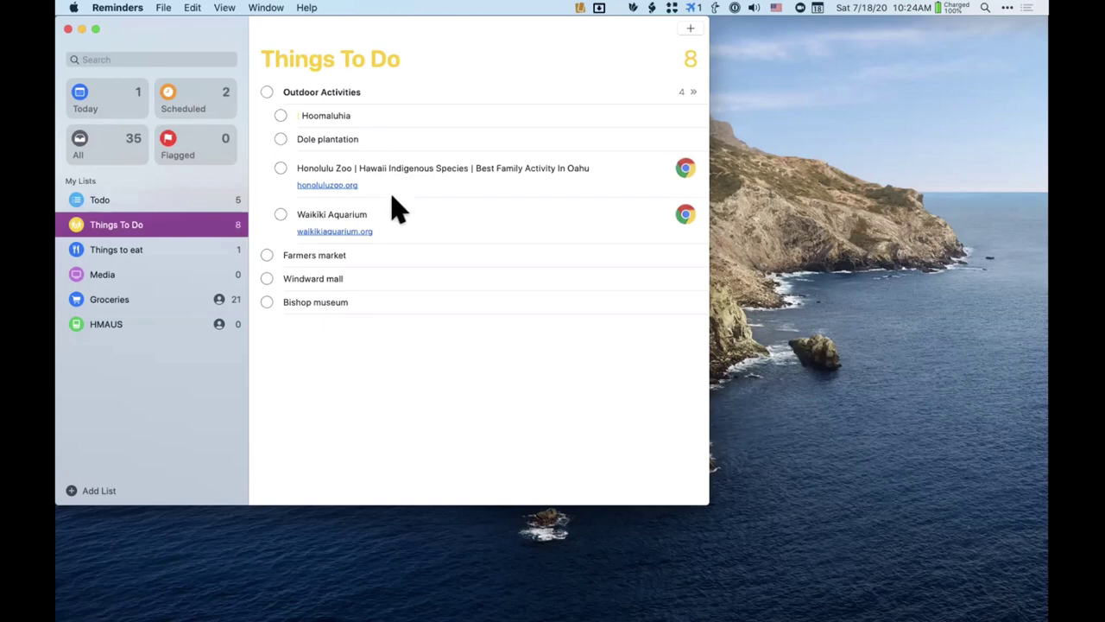
left_click(337, 334)
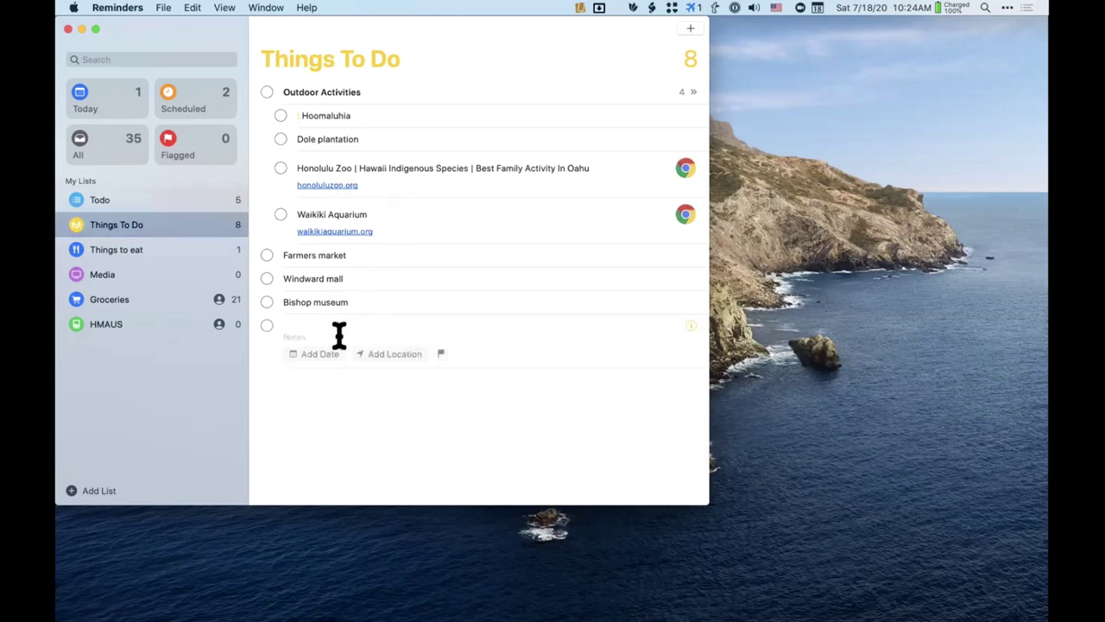
left_click(268, 390)
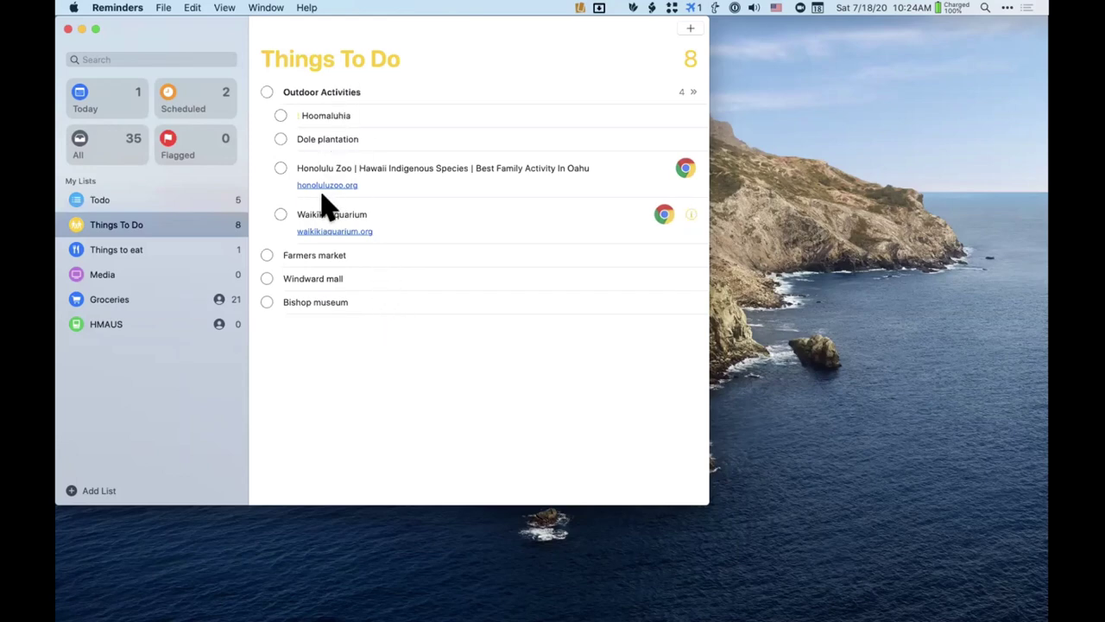
left_click(167, 388)
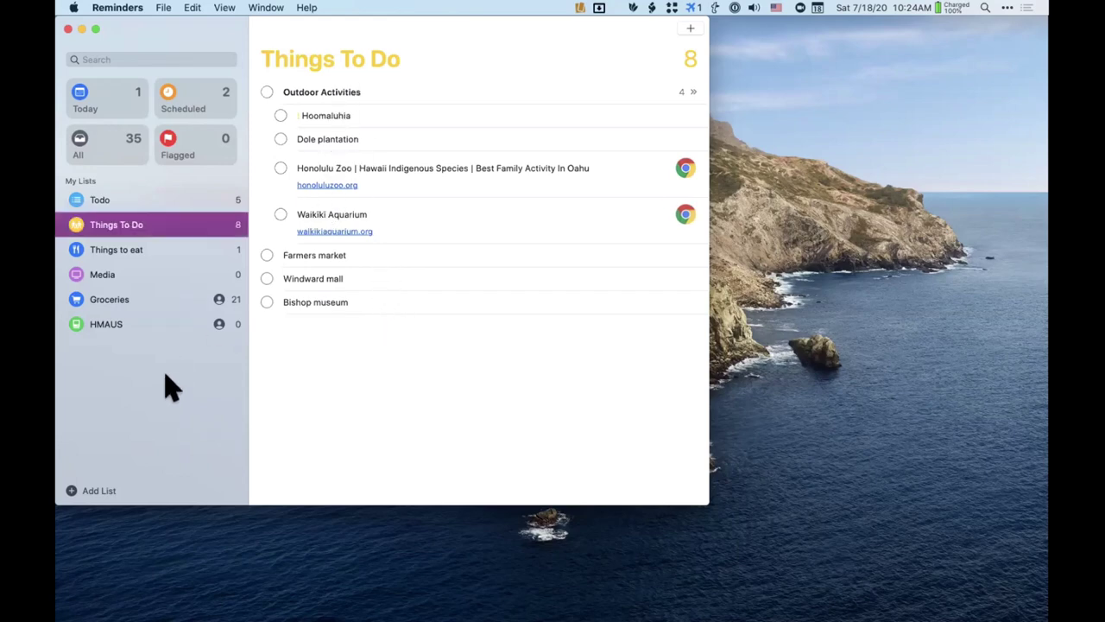
left_click(121, 254)
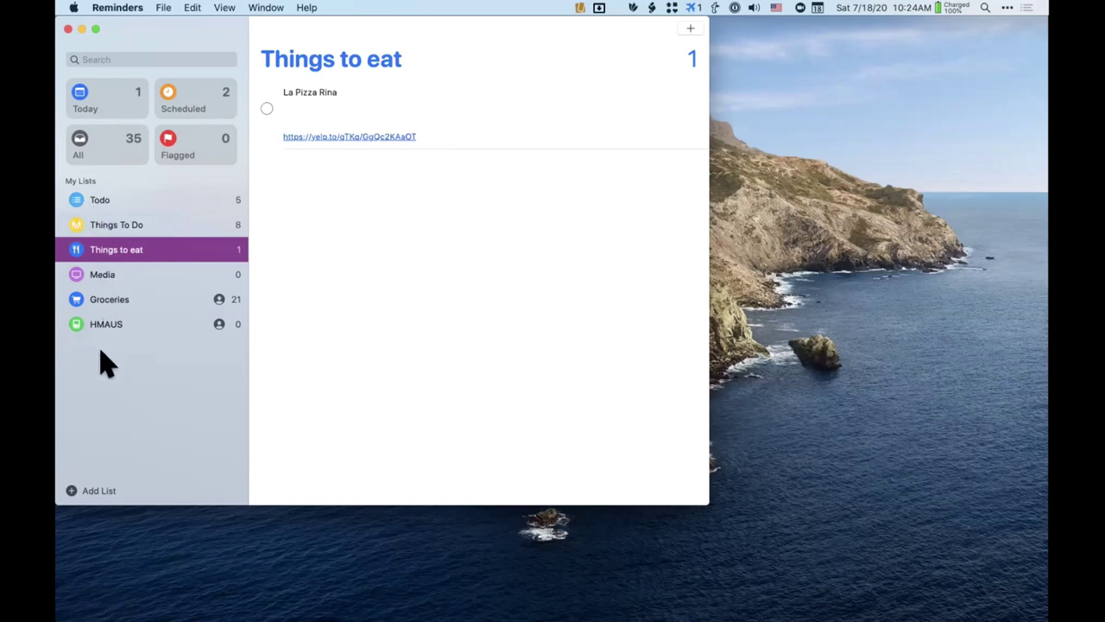
left_click(78, 206)
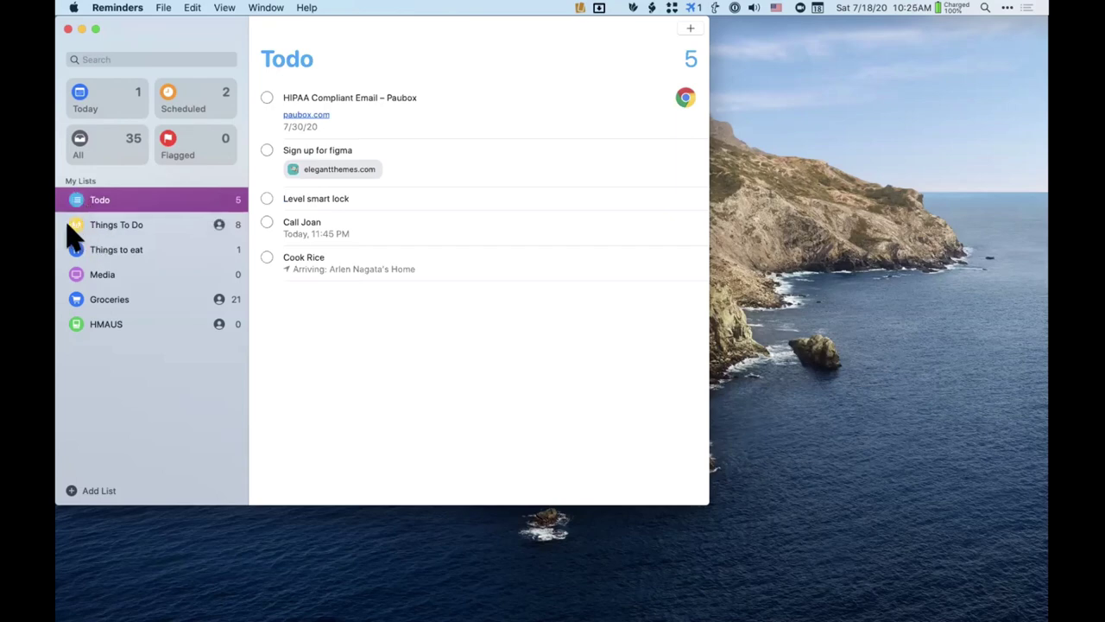
left_click(74, 232)
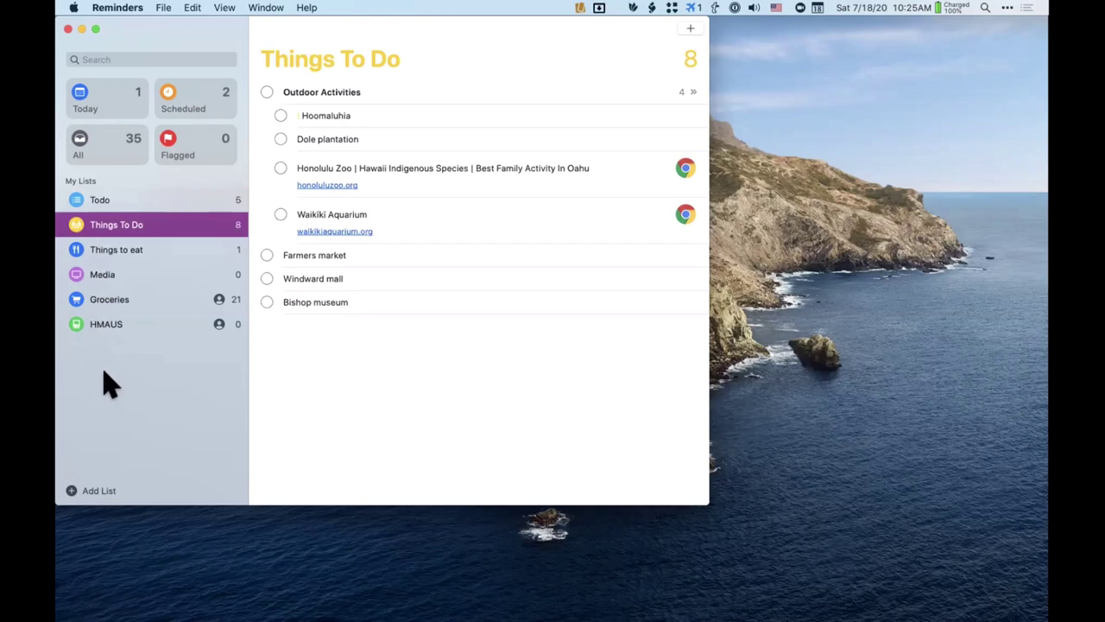
Create a new reminders list named Shopping.
left_click(86, 490)
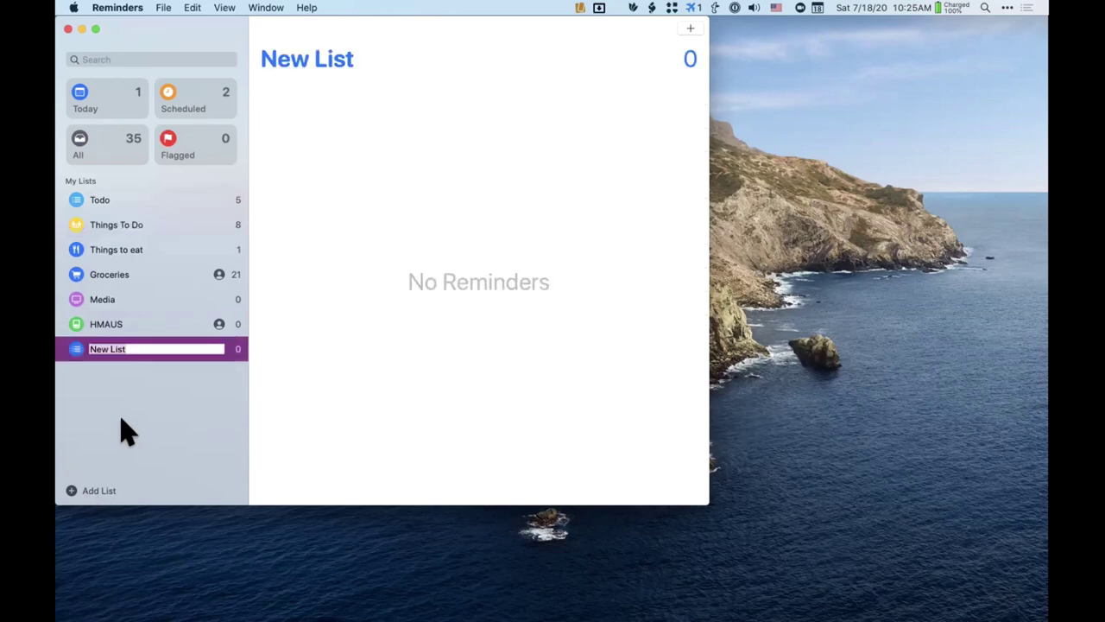
type("Shopping")
key("Return")
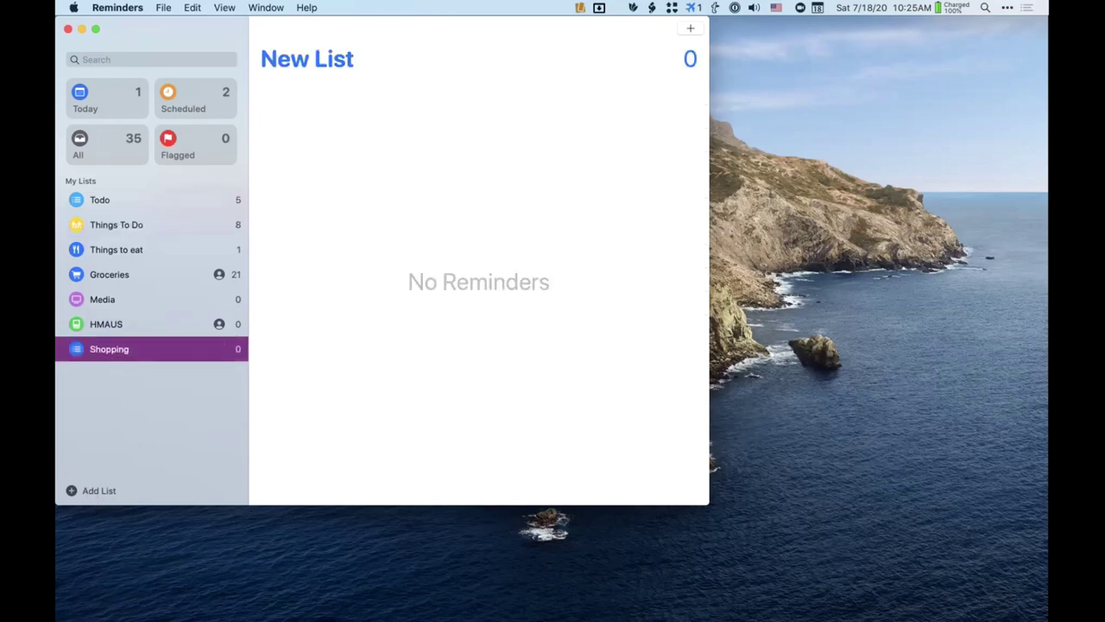
Give the Shopping list a yellow colour and a shopping-cart icon in Show Info.
right_click(74, 353)
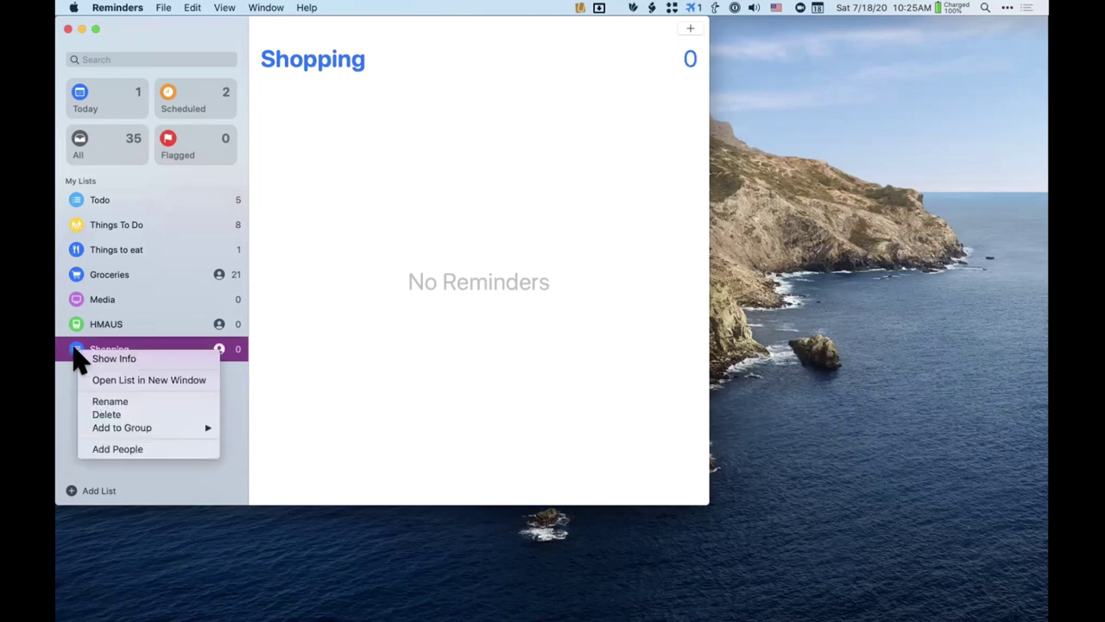
left_click(138, 358)
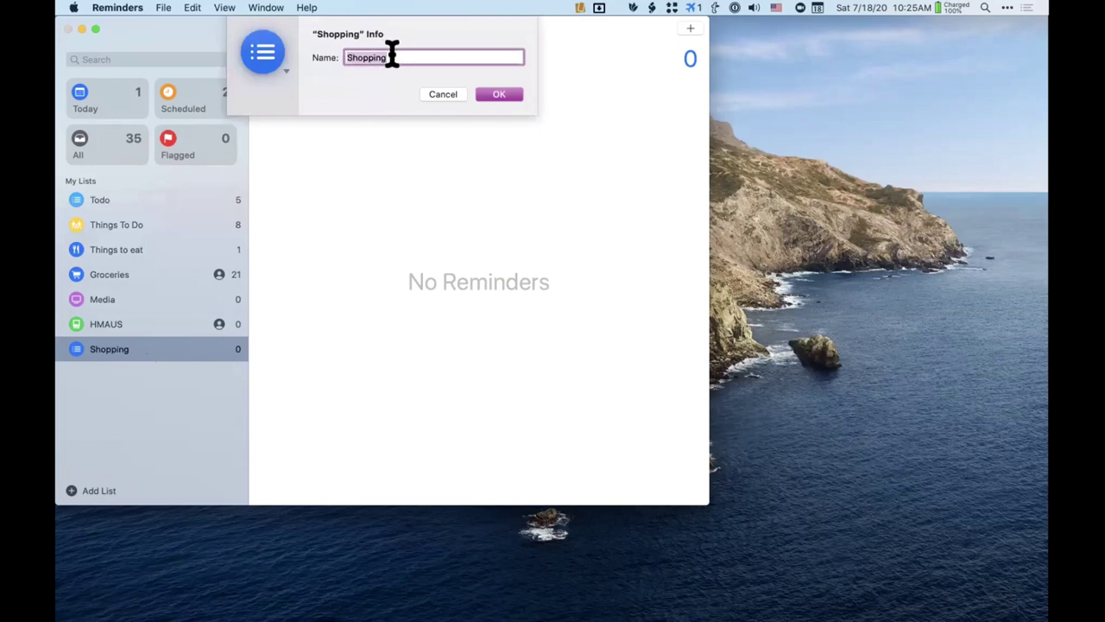
left_click(267, 61)
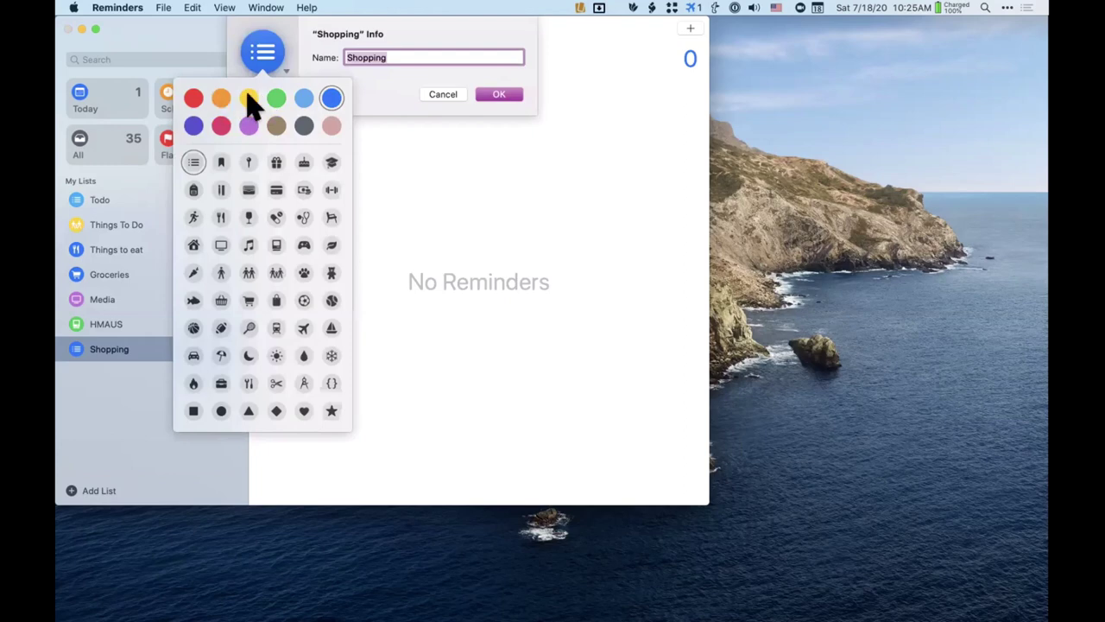
left_click(249, 98)
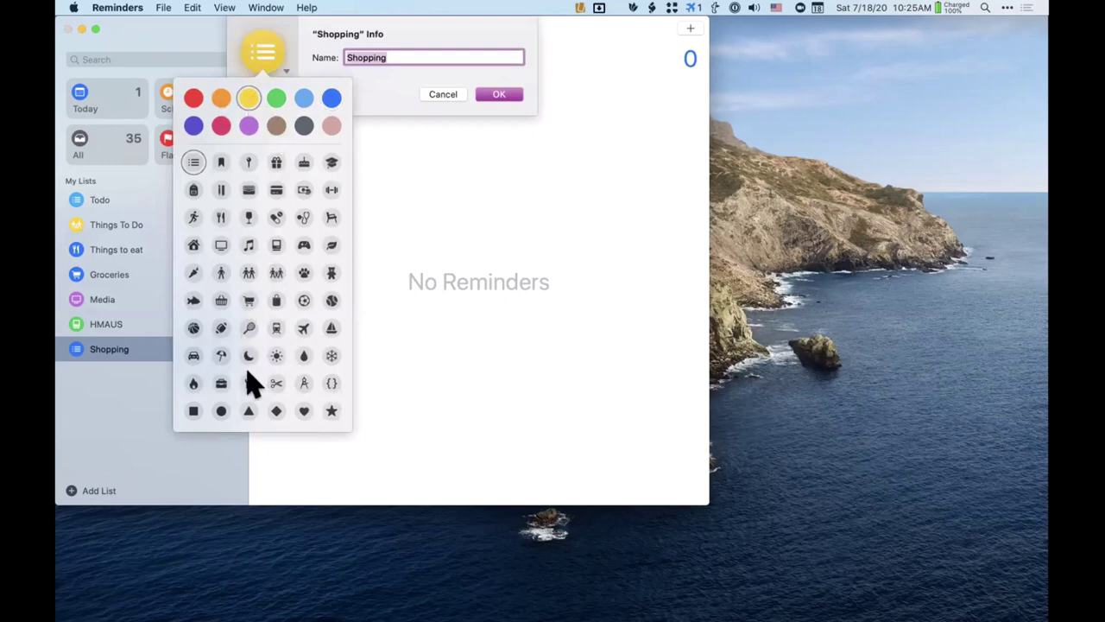
left_click(246, 298)
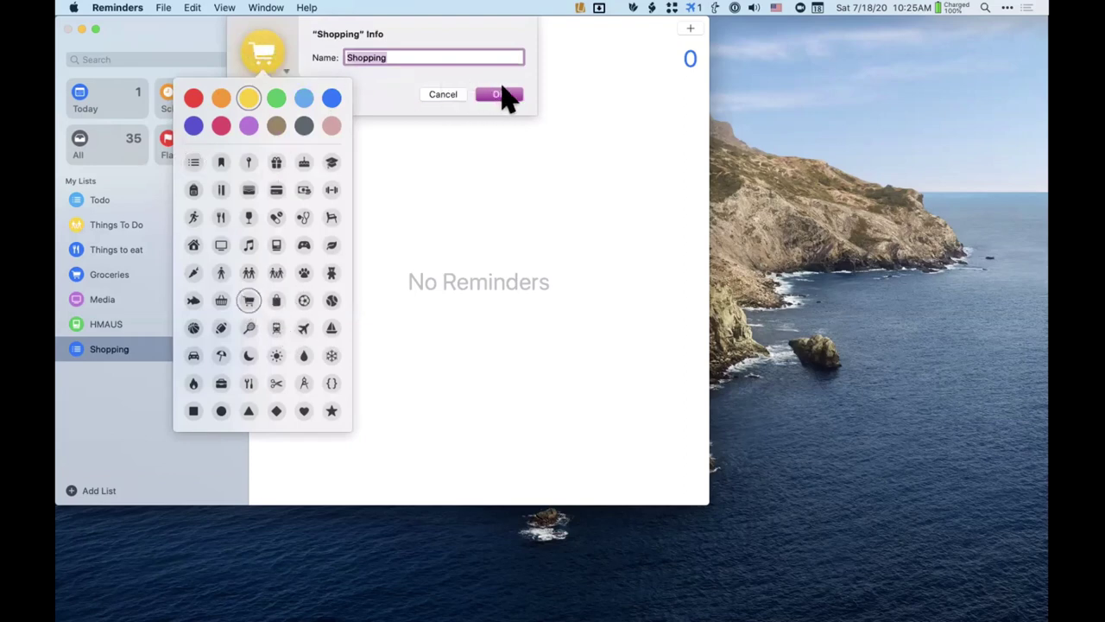
left_click(505, 94)
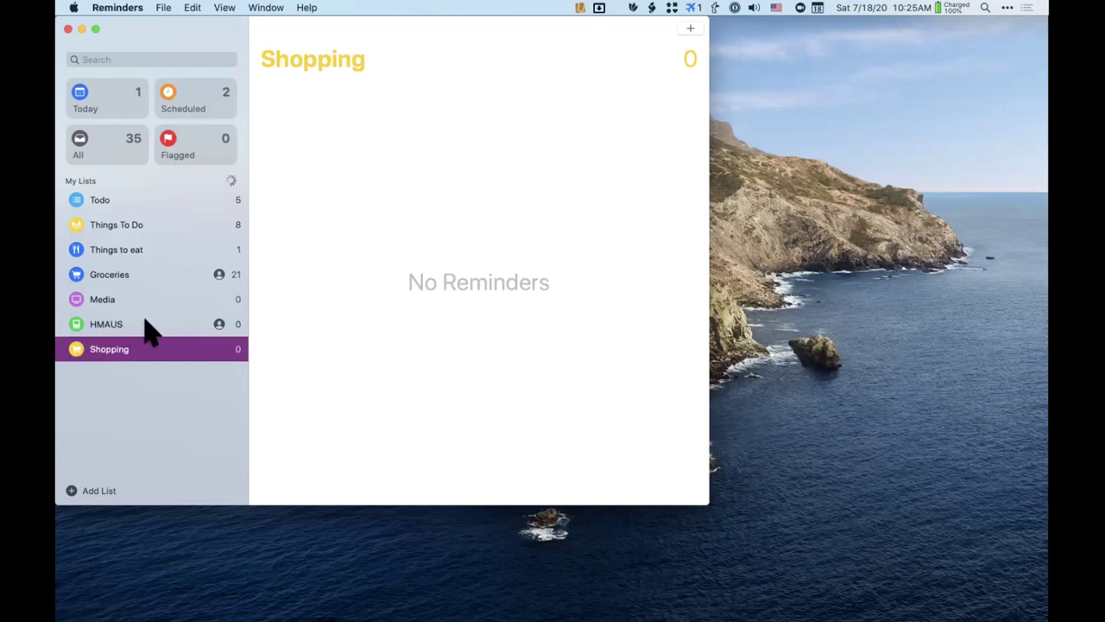
Send an Add People invitation for HMAUS through Messages, then begin a blank reminder there.
left_click(118, 324)
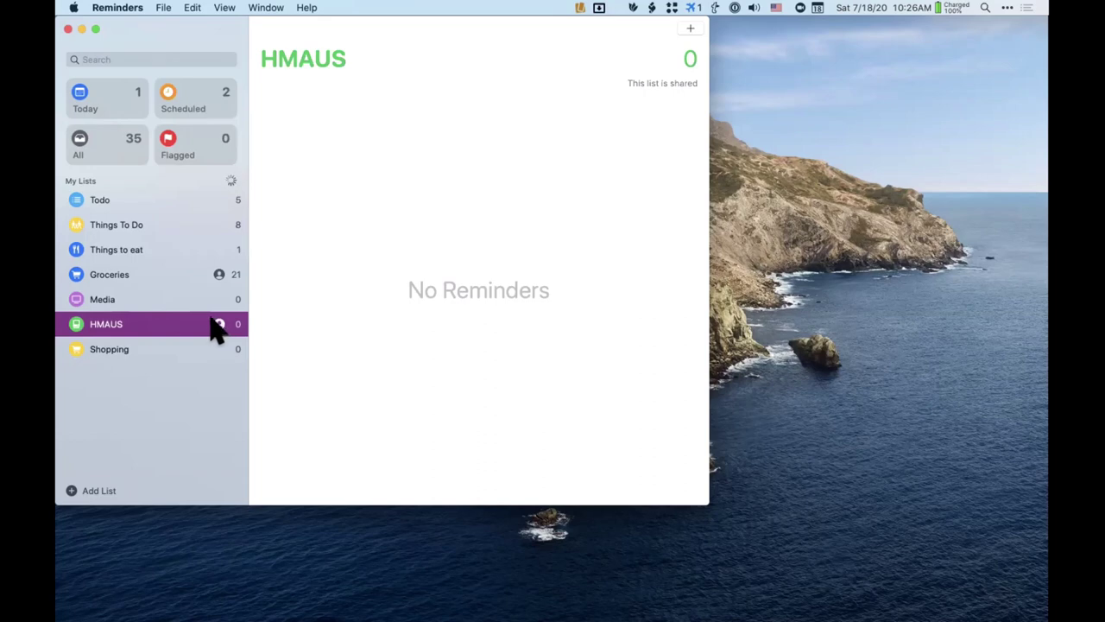
left_click(216, 323)
left_click(283, 207)
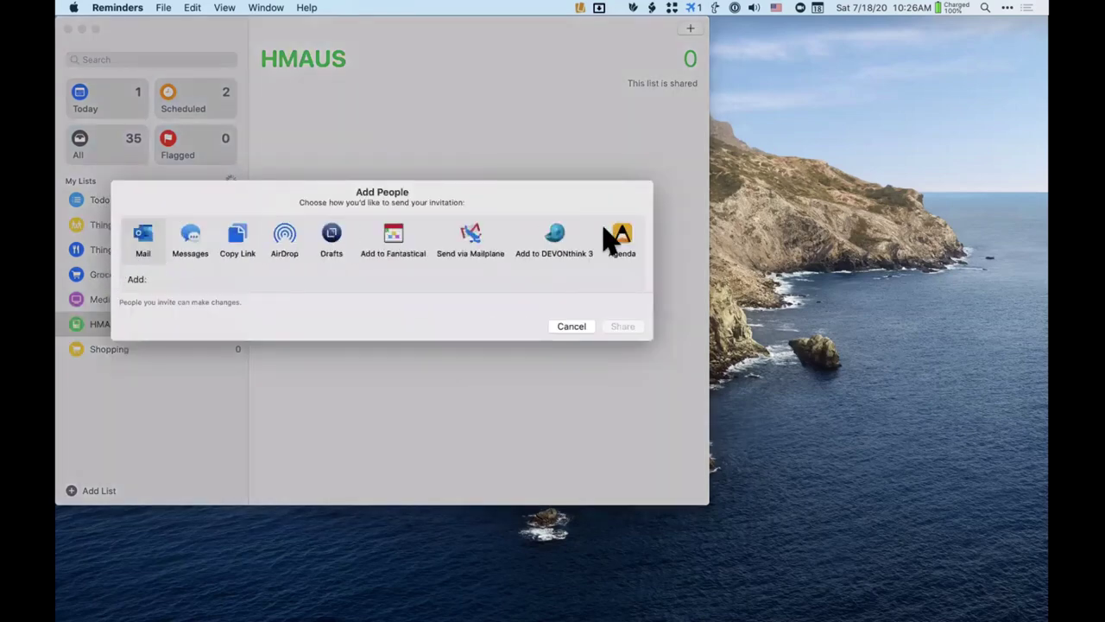
left_click(192, 239)
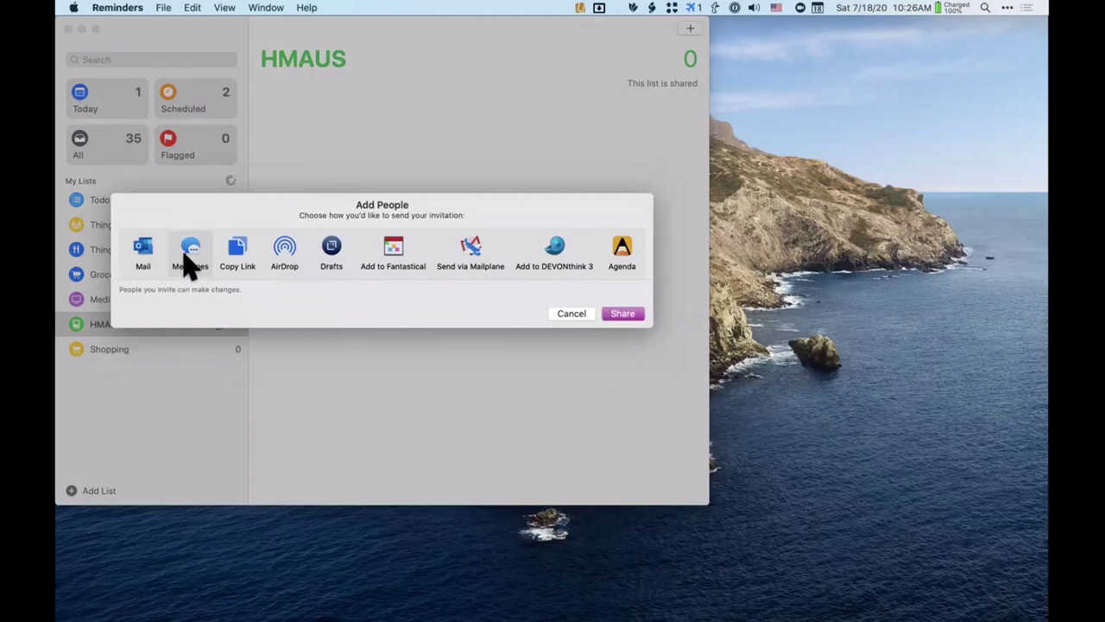
left_click(636, 315)
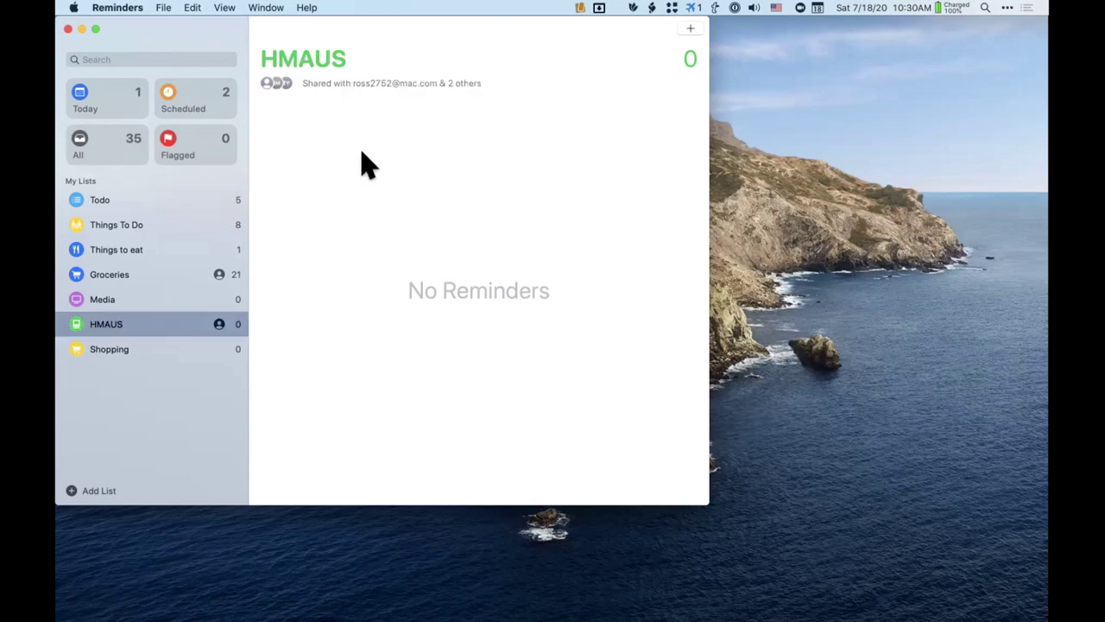
left_click(349, 153)
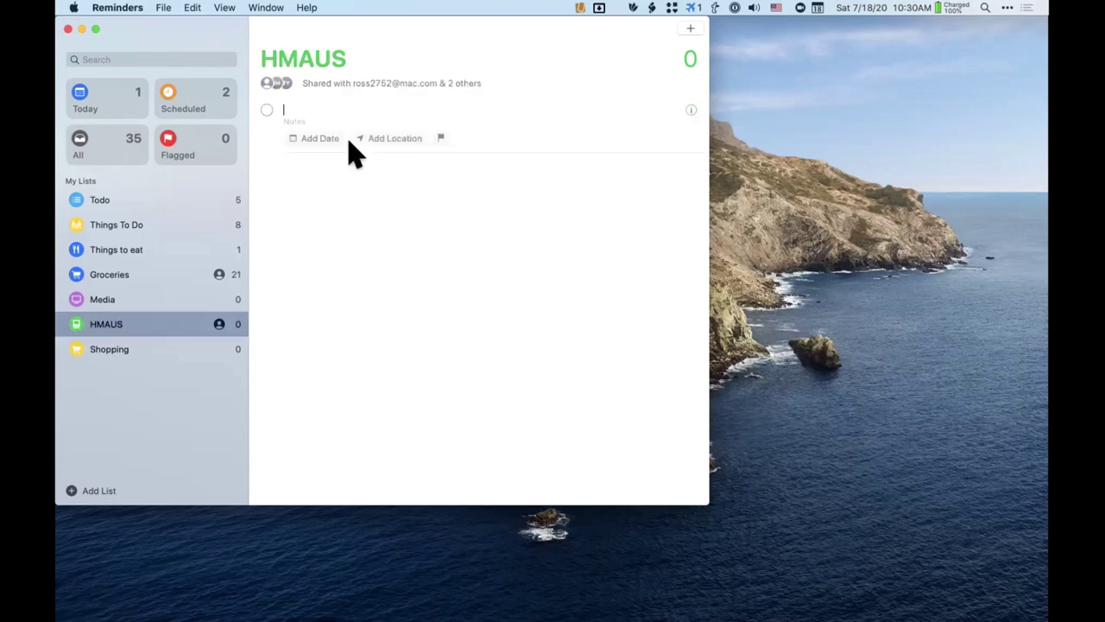
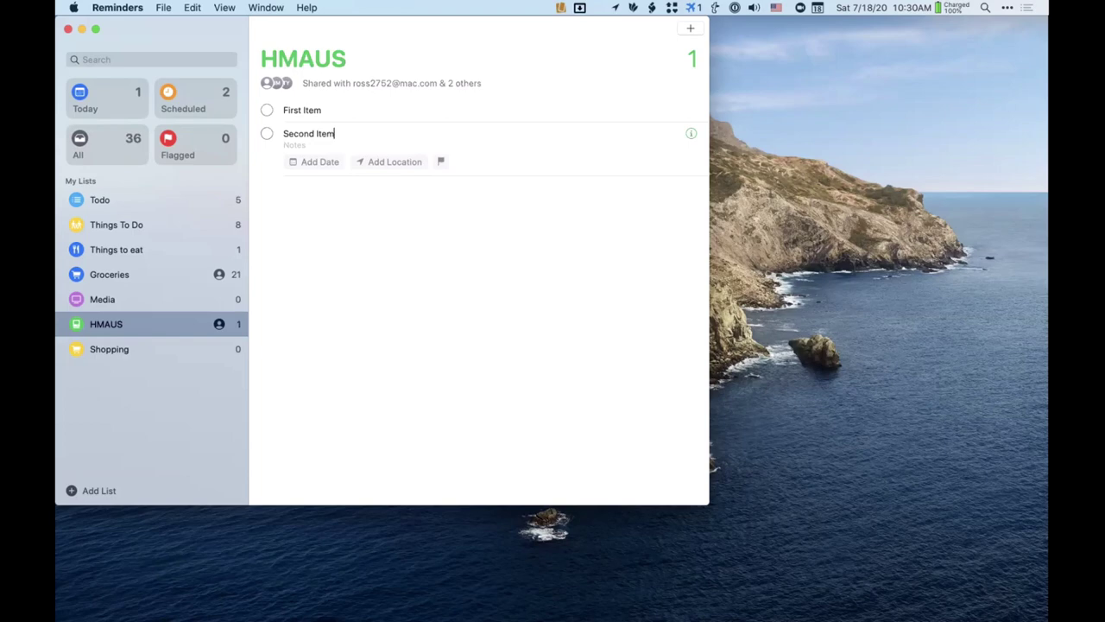
Commit the 'Second Item' reminder and review the HMAUS list's sharing participants.
key("Return")
left_click(458, 280)
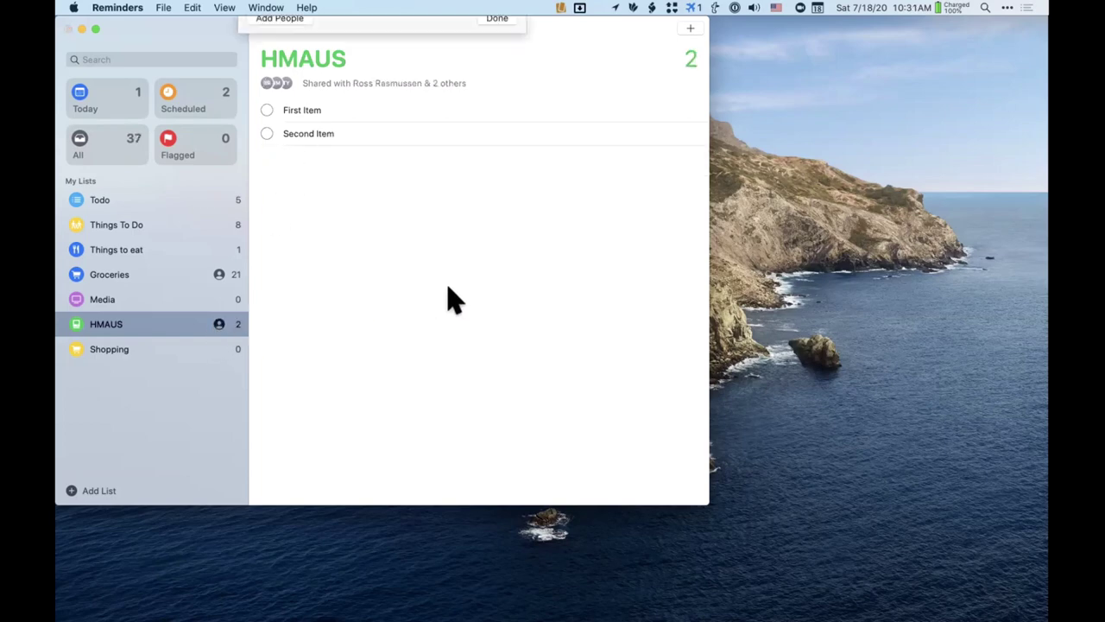
left_click(328, 102)
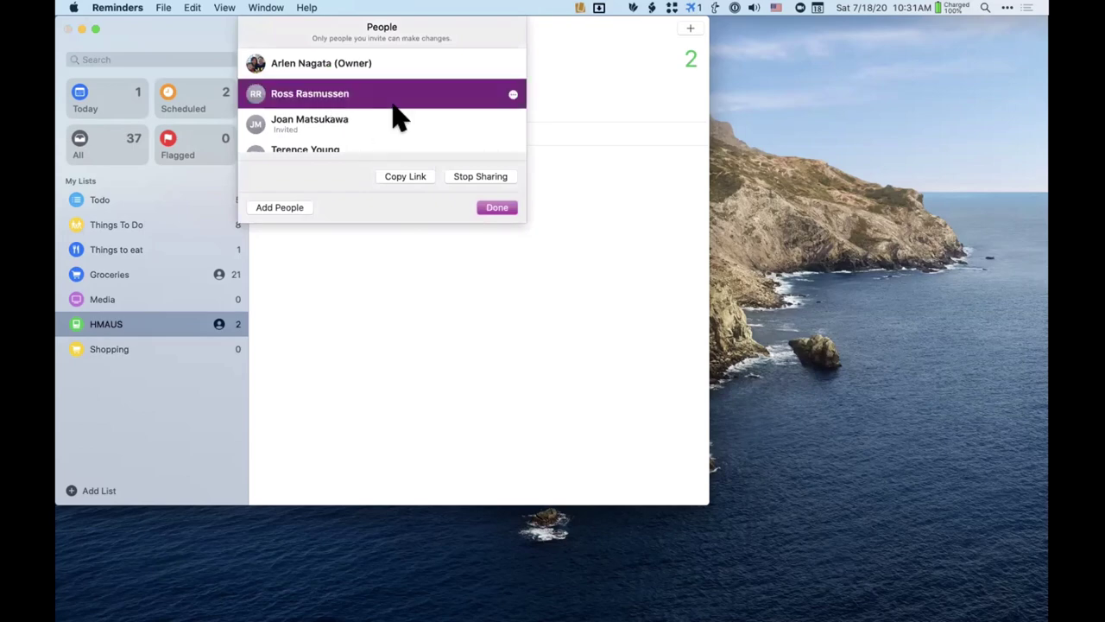
scroll(397, 116, "down", 2)
scroll(402, 123, "up", 2)
left_click(499, 209)
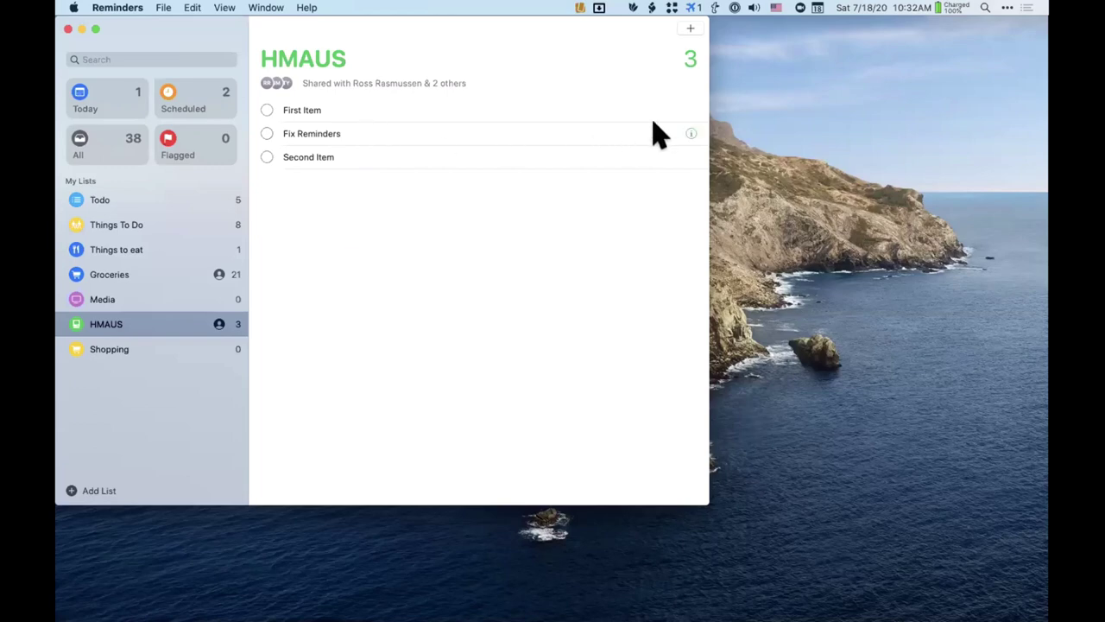
Inspect the Fix Reminders details, then start and discard an empty new reminder row.
left_click(689, 134)
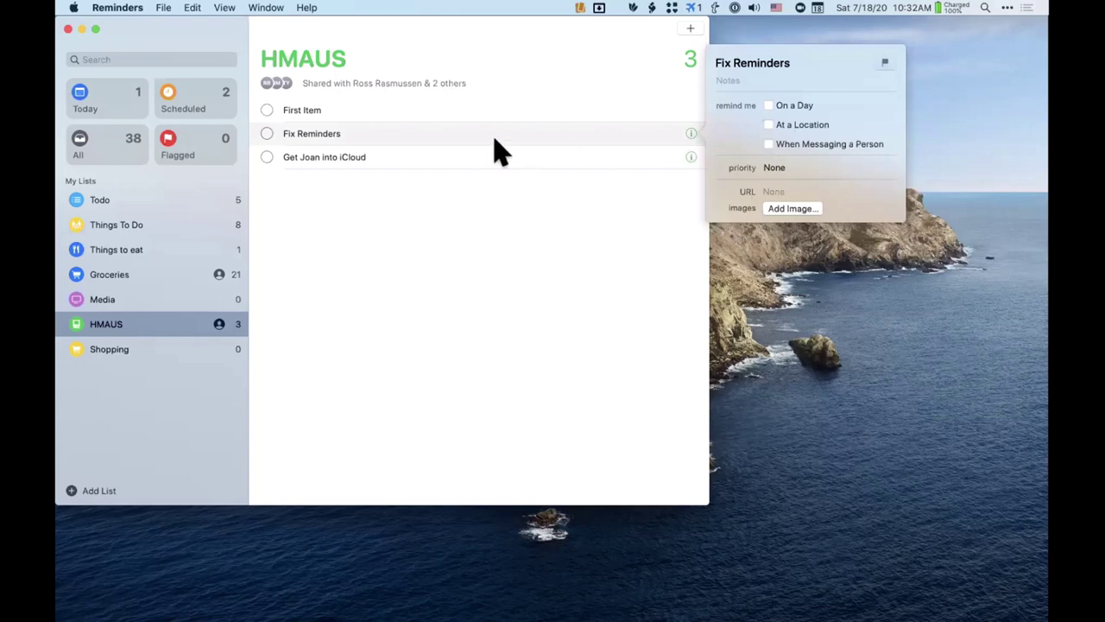
left_click(427, 134)
key("super+i")
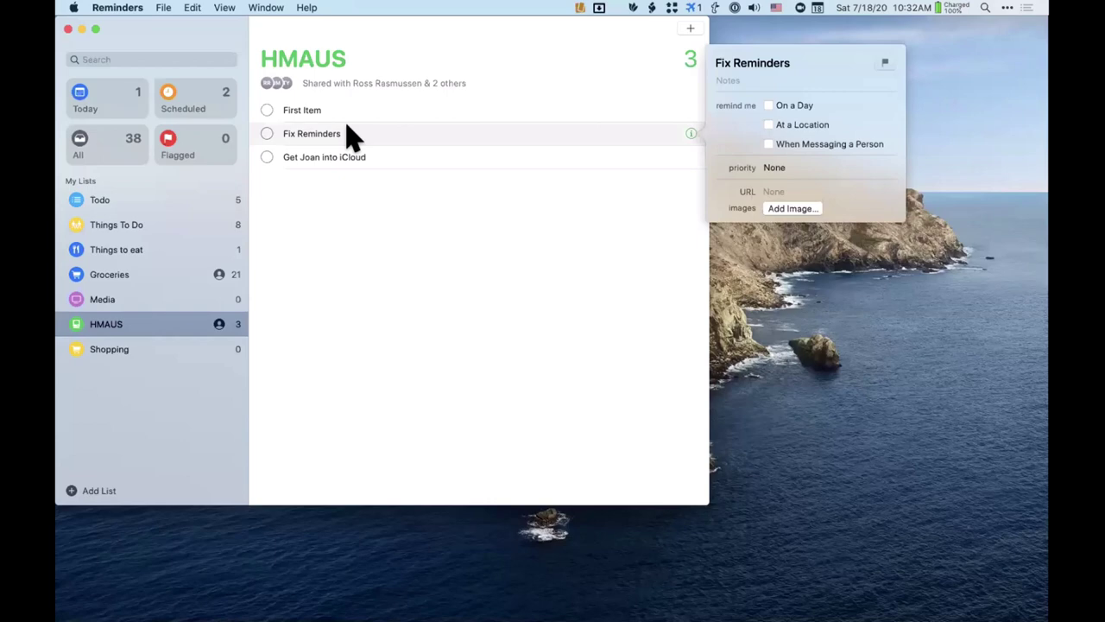
left_click(383, 200)
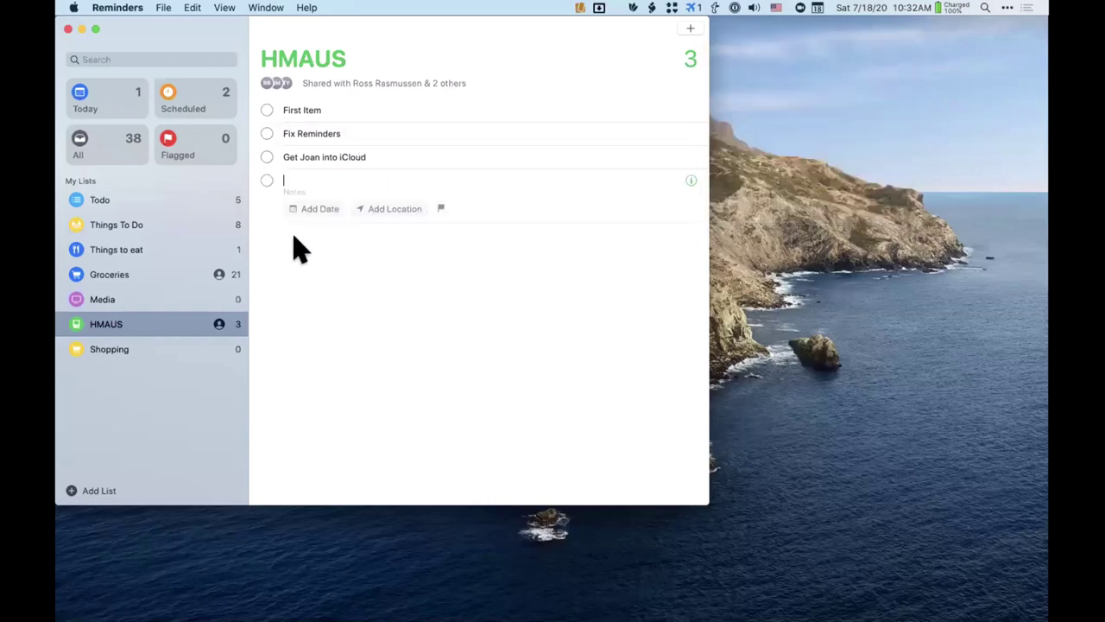
left_click(348, 266)
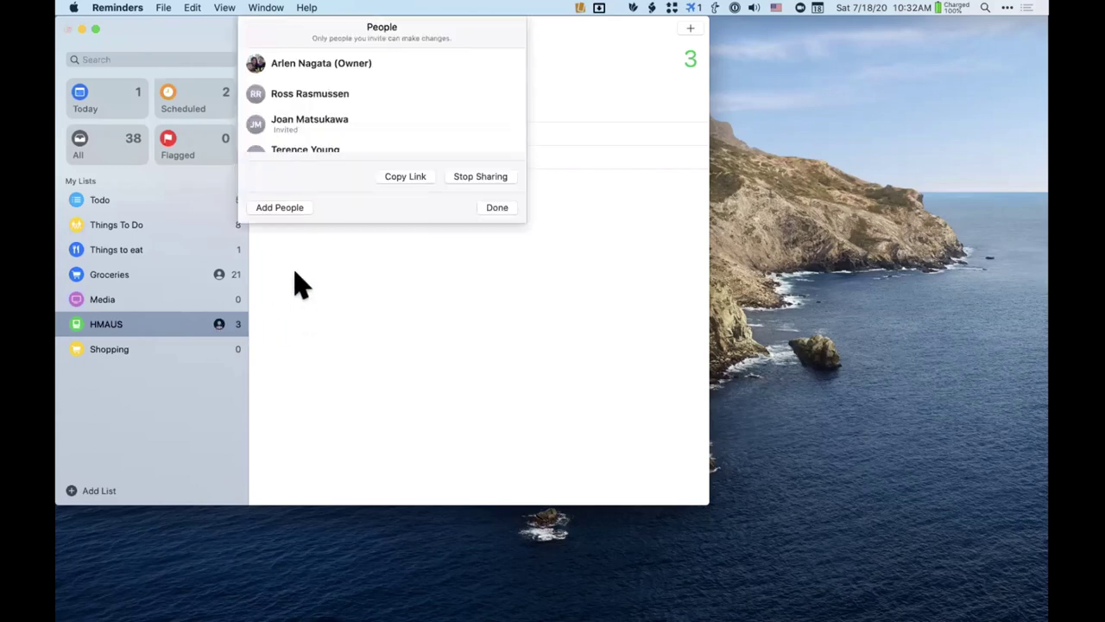
left_click(297, 209)
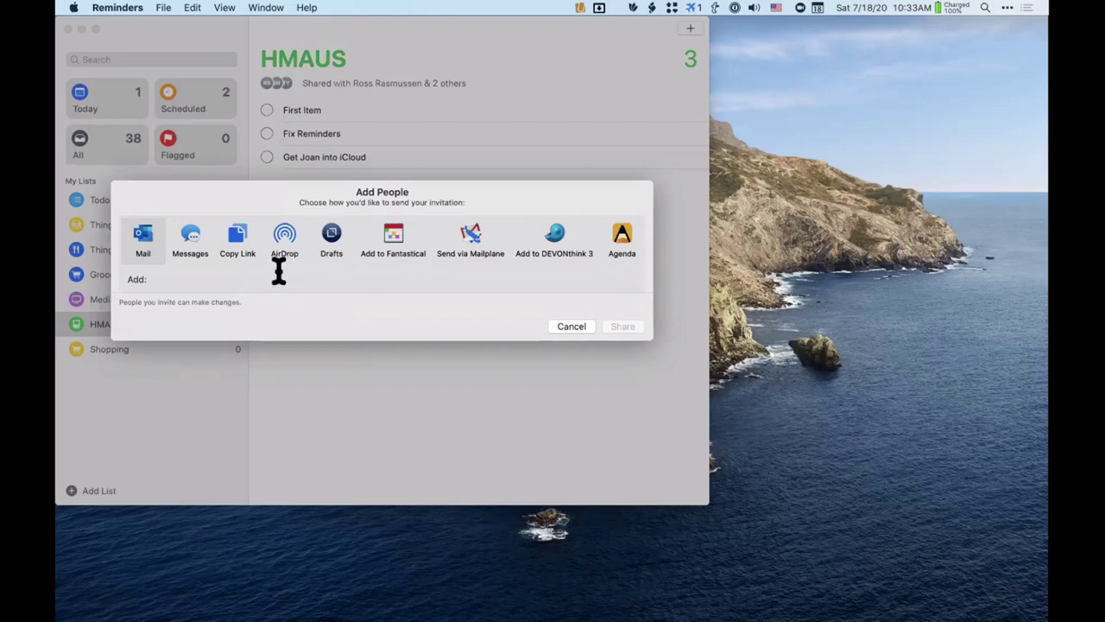
left_click(285, 273)
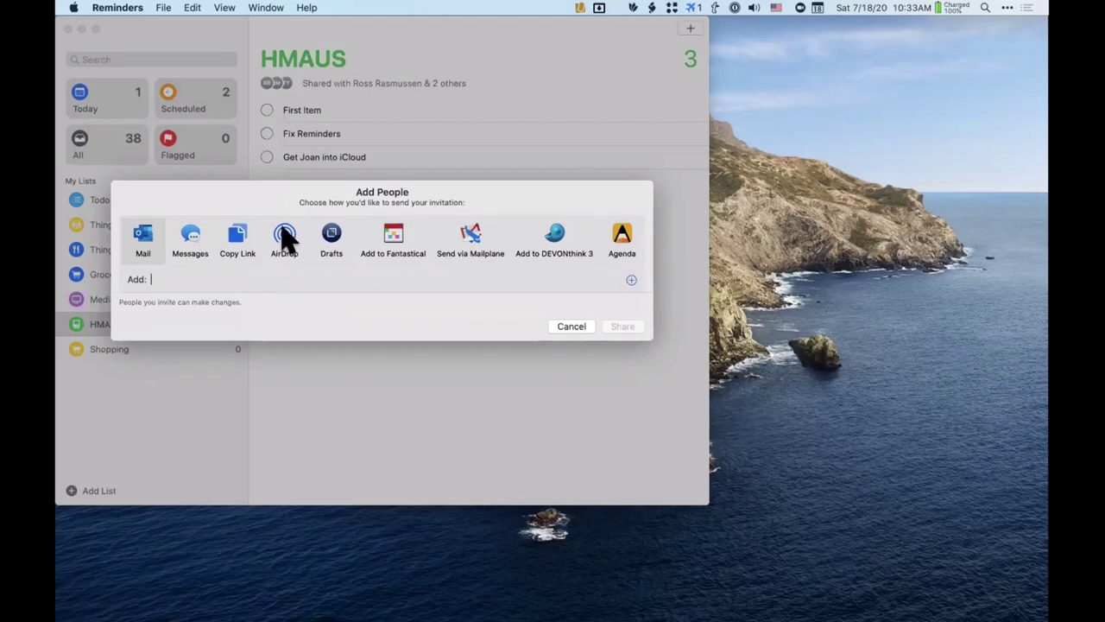
left_click(286, 237)
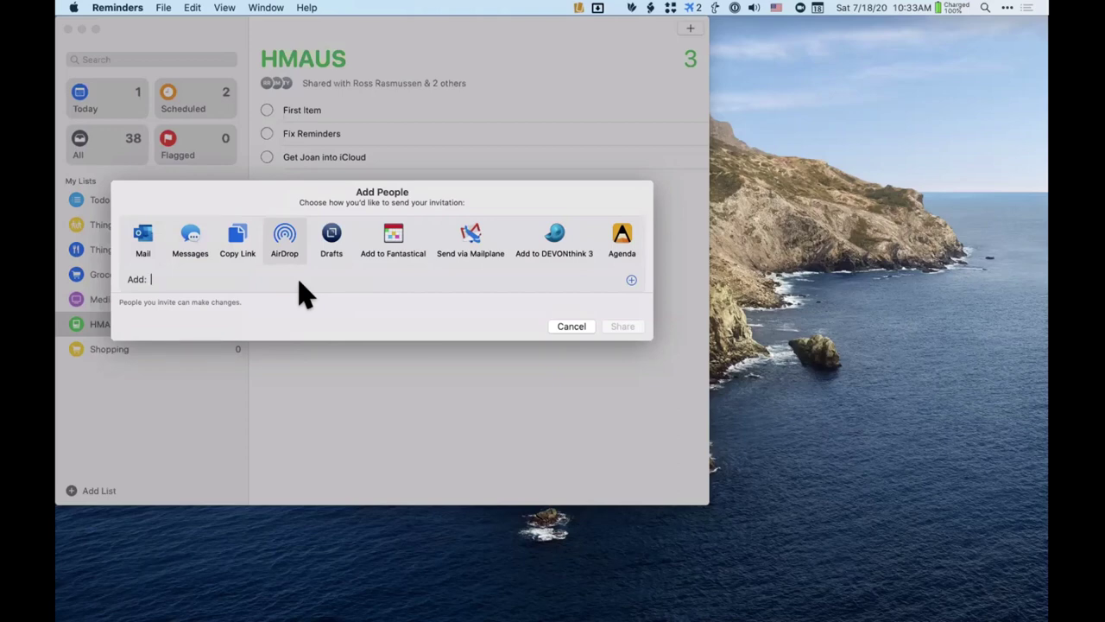
left_click(571, 326)
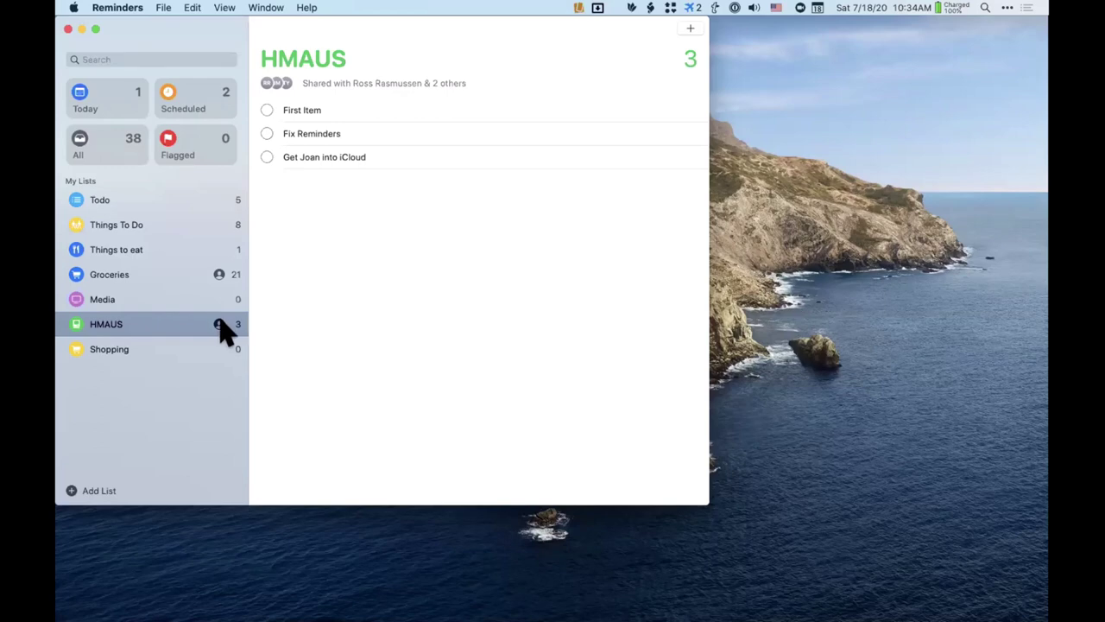
left_click(384, 283)
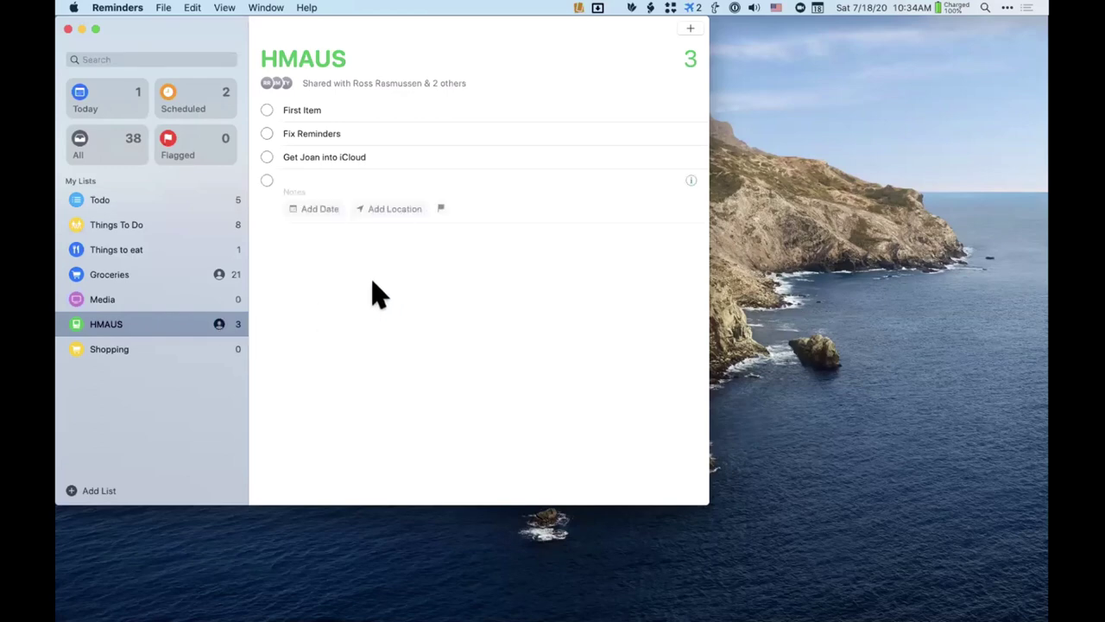
left_click(354, 288)
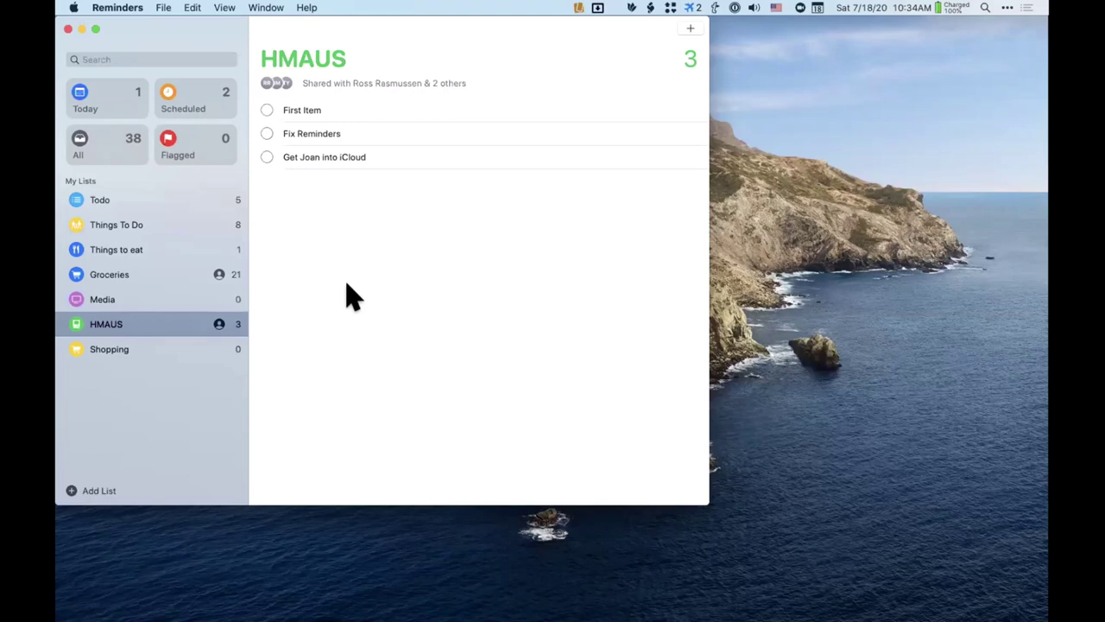
left_click(311, 184)
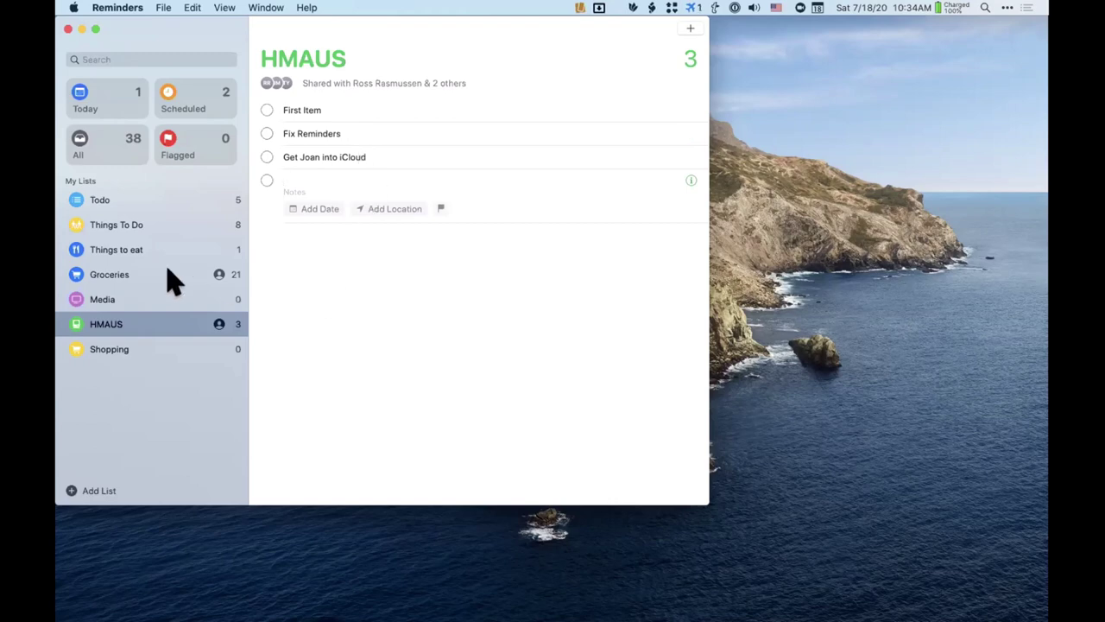
left_click(142, 276)
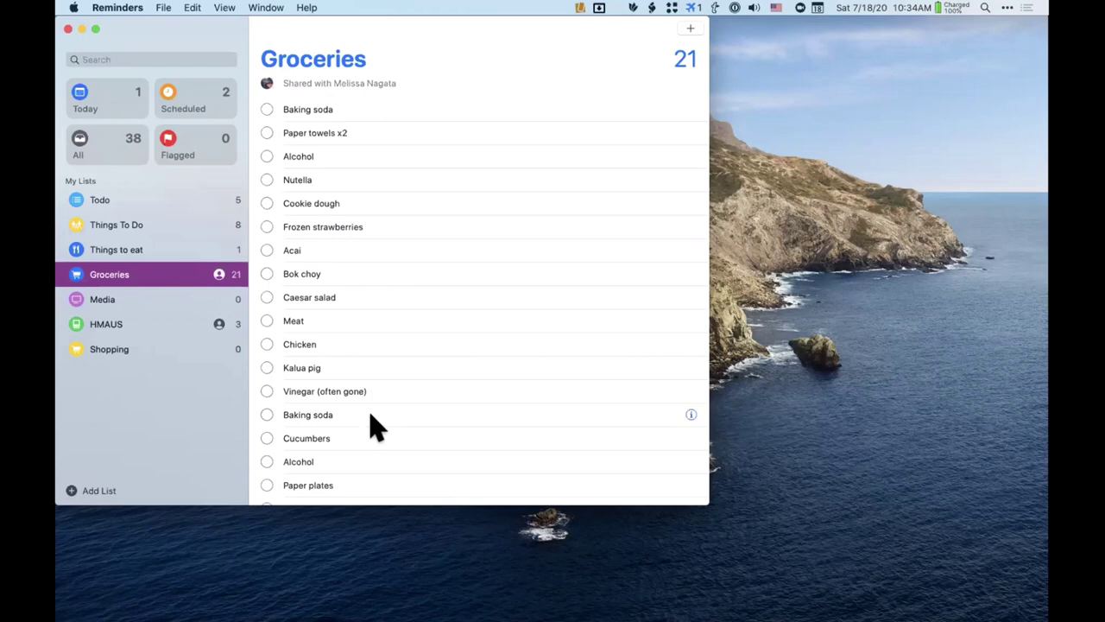
scroll(345, 303, "down", 1)
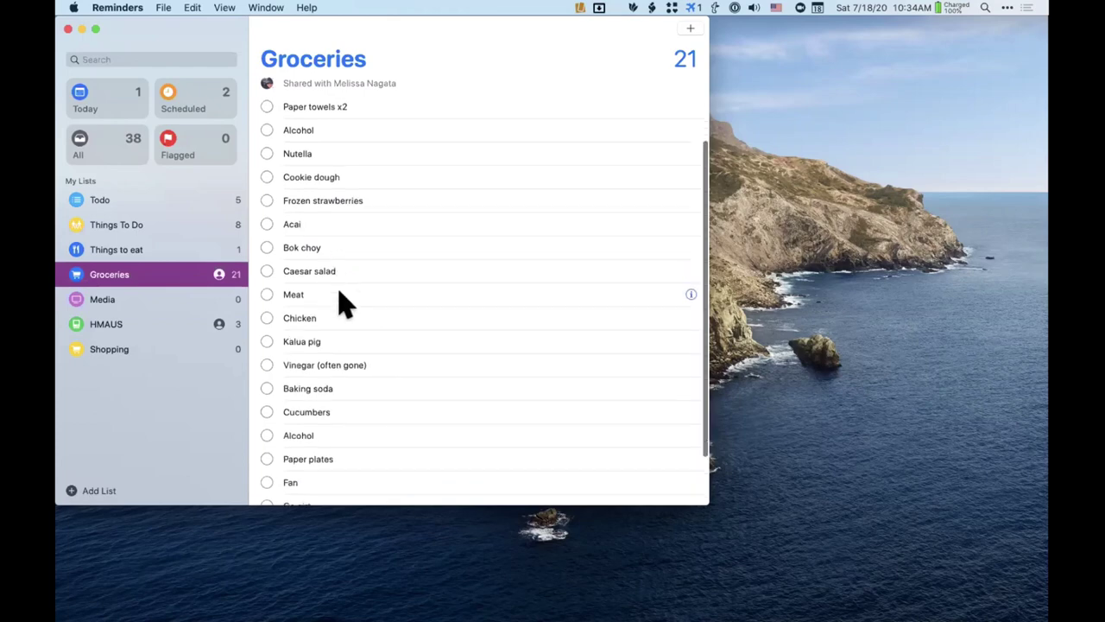
scroll(337, 276, "up", 2)
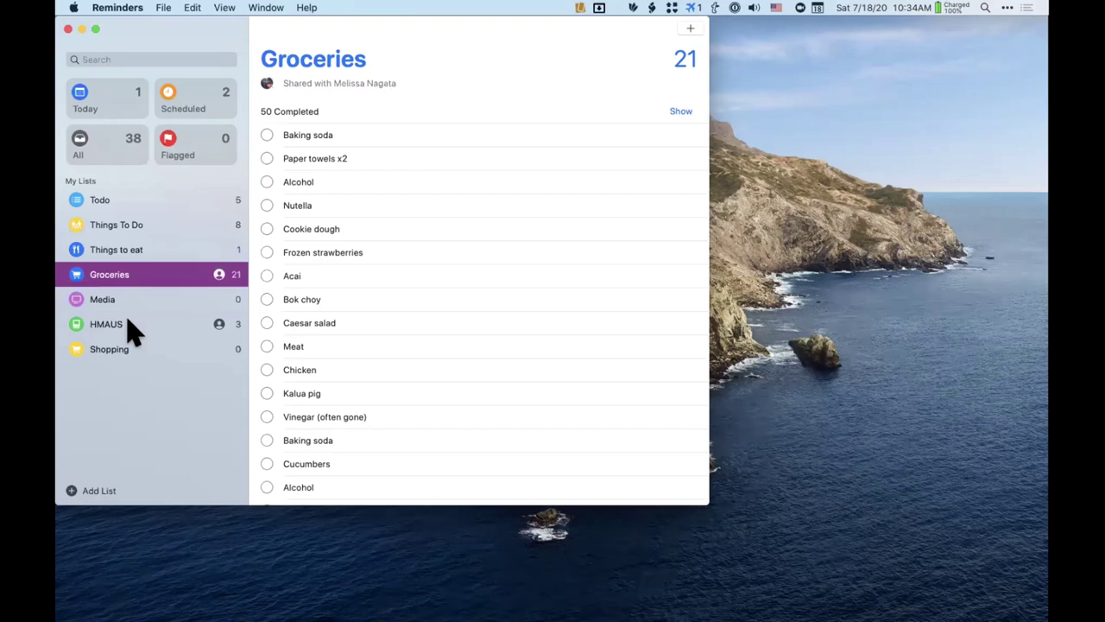
left_click(134, 328)
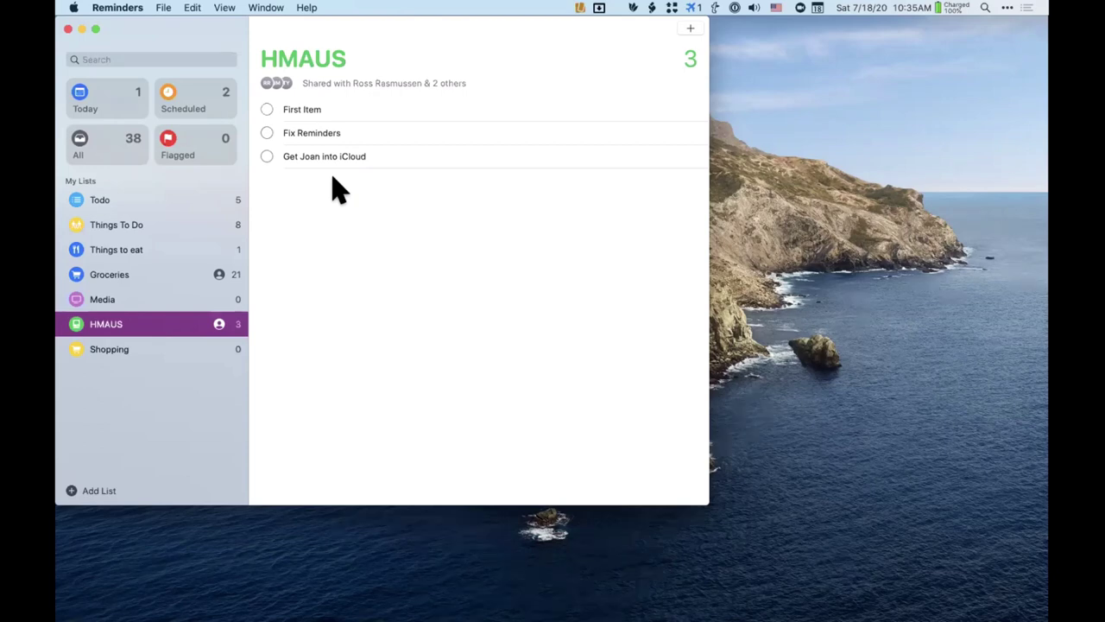
Complete Fix Reminders and attach the water bottle photo from Photos to a new reminder.
left_click(267, 132)
left_click(690, 163)
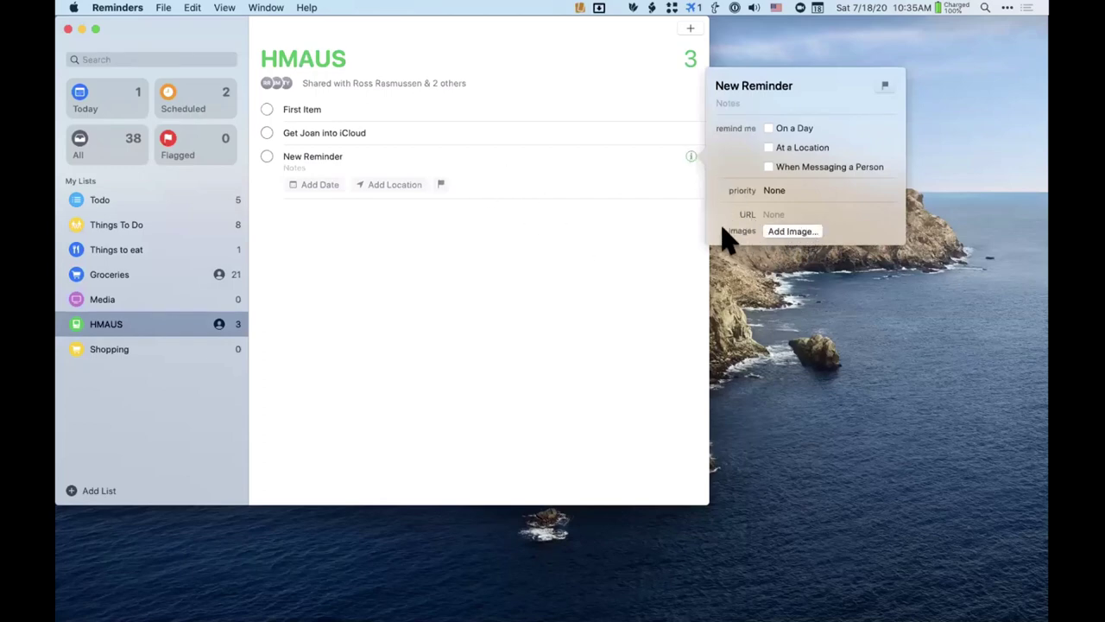
left_click(791, 231)
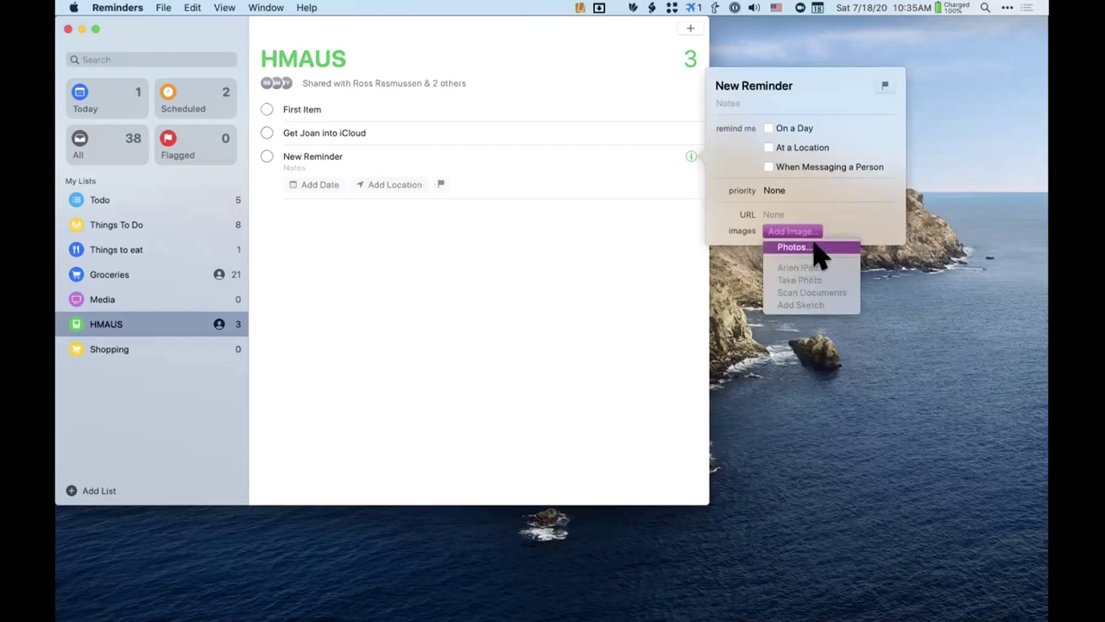
left_click(798, 248)
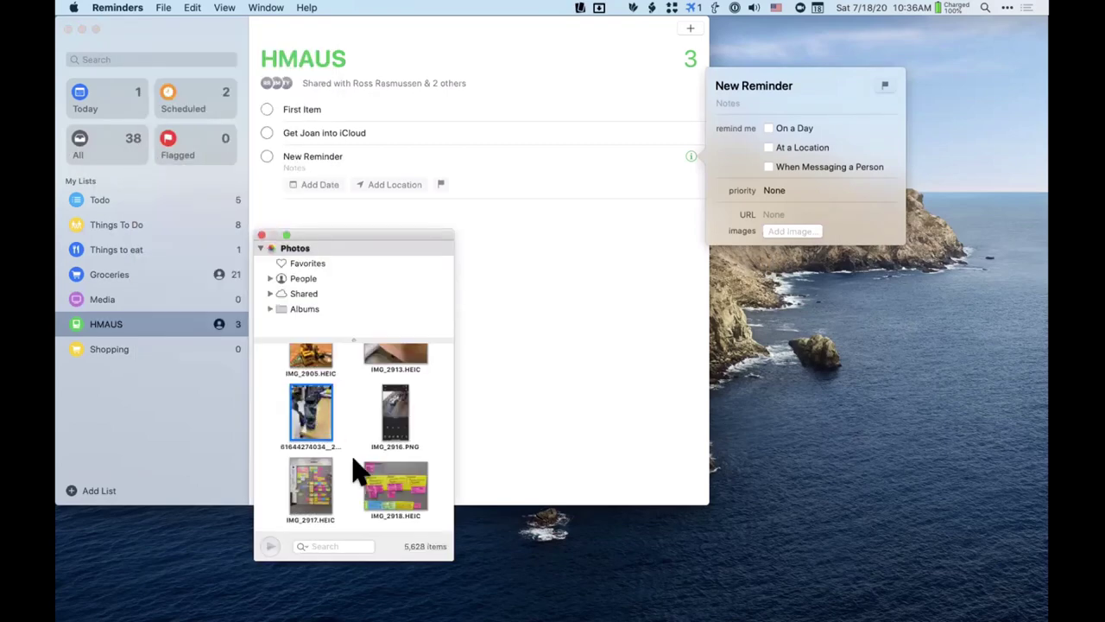
scroll(309, 419, "up", 2)
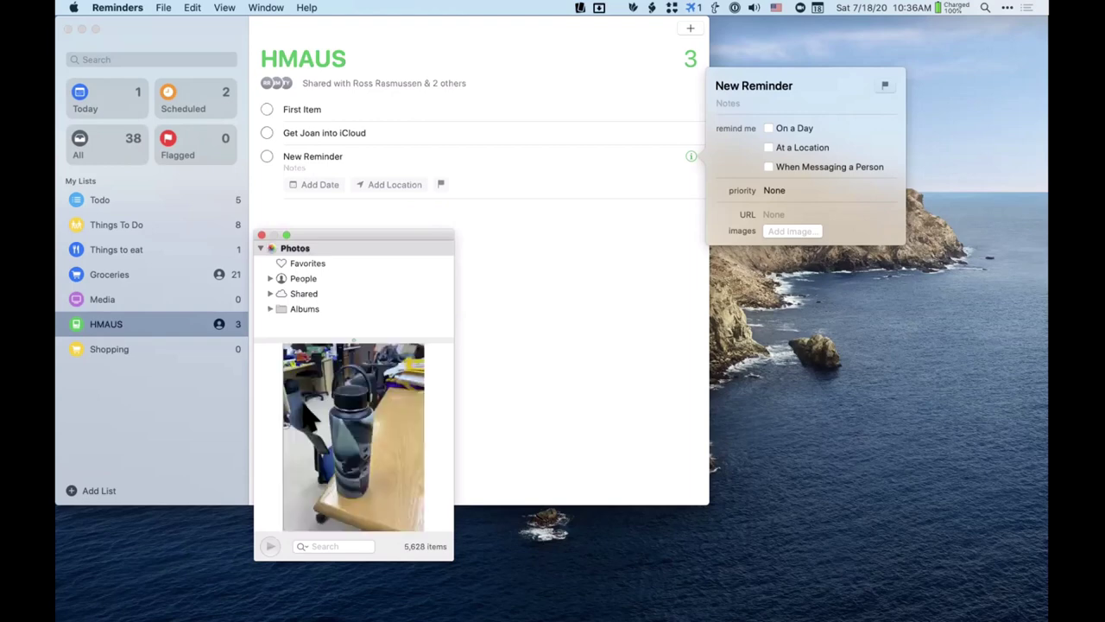
left_click_drag(320, 414, 808, 220)
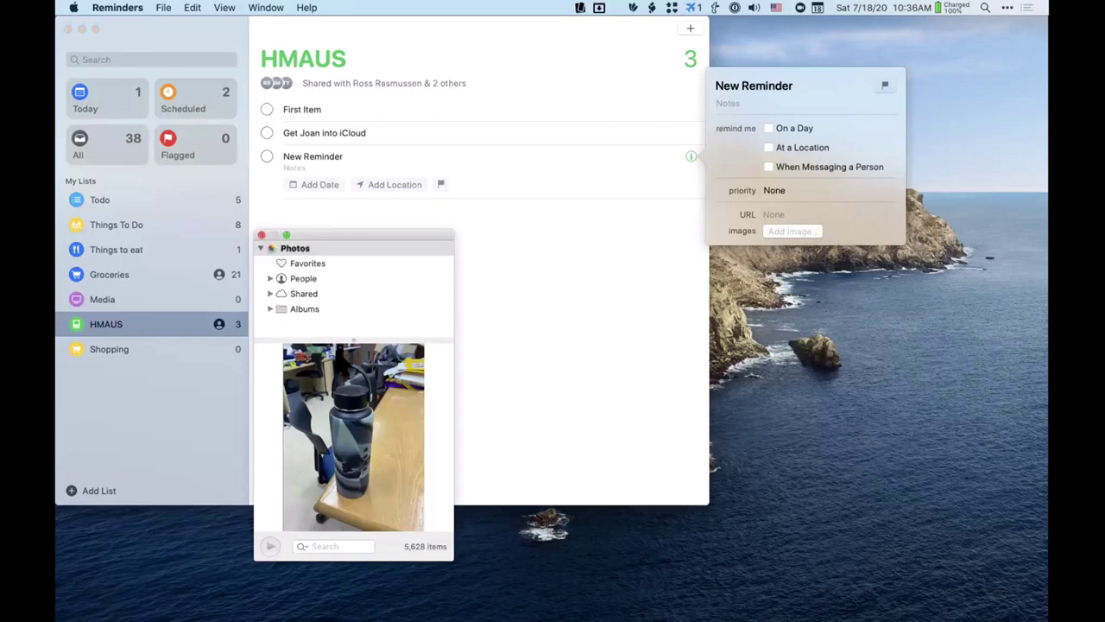
left_click(262, 235)
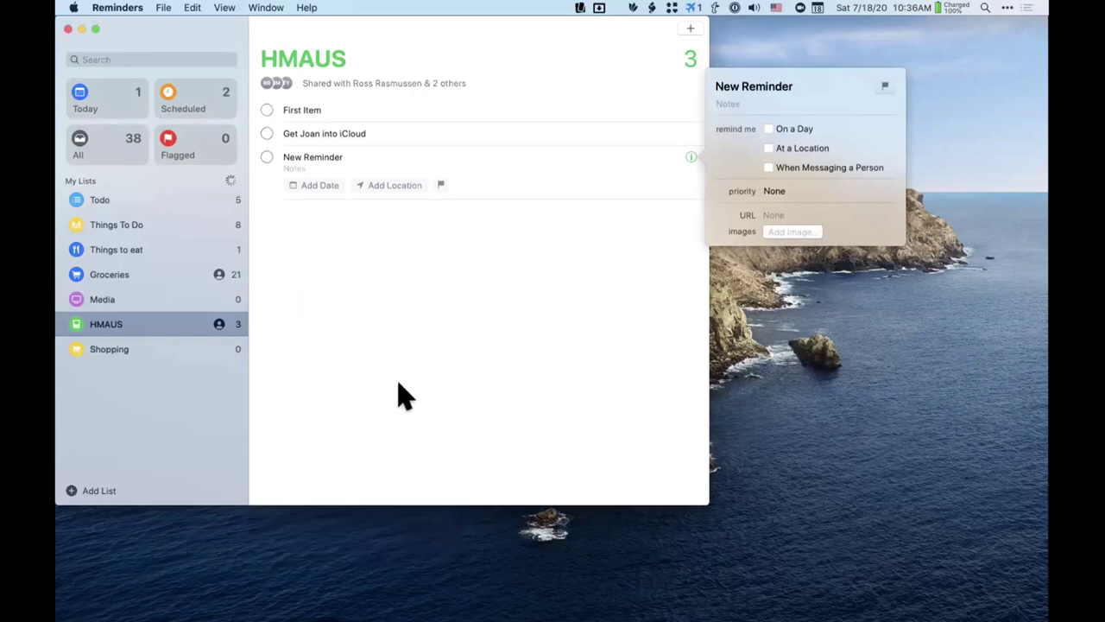
Discard the extra empty row and review New Reminder's attached photo in its details.
left_click(496, 253)
left_click(342, 189)
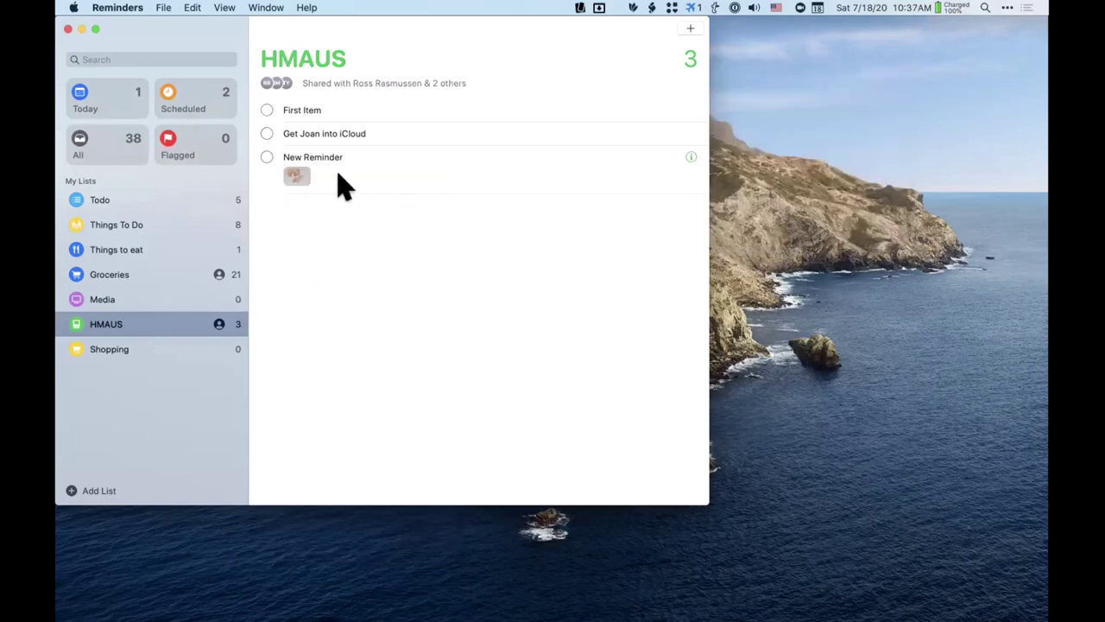
left_click(300, 177)
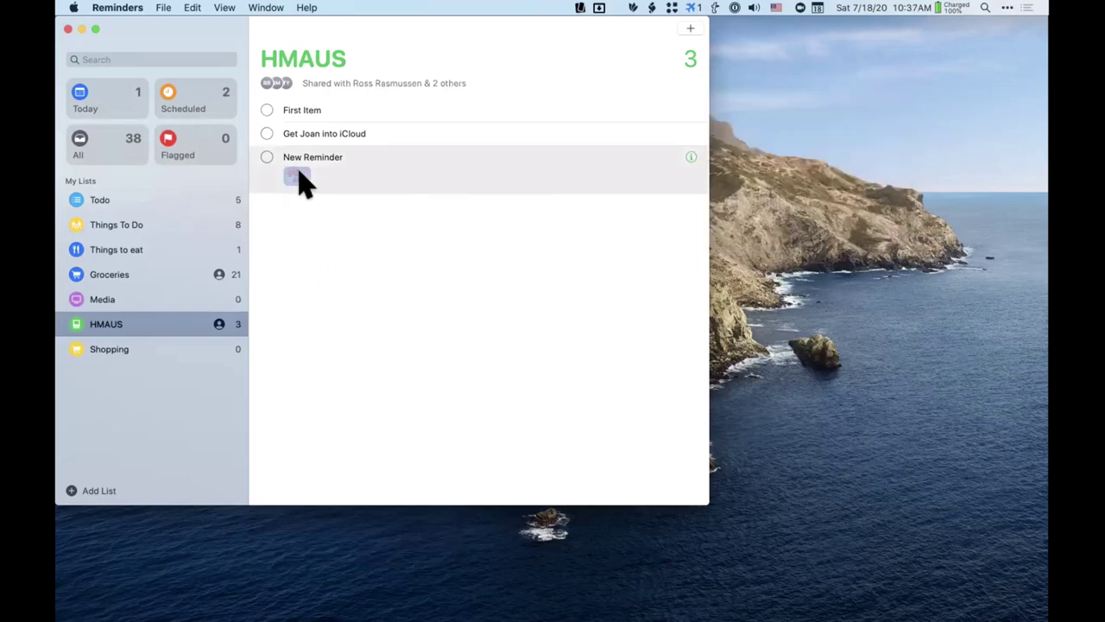
left_click(688, 157)
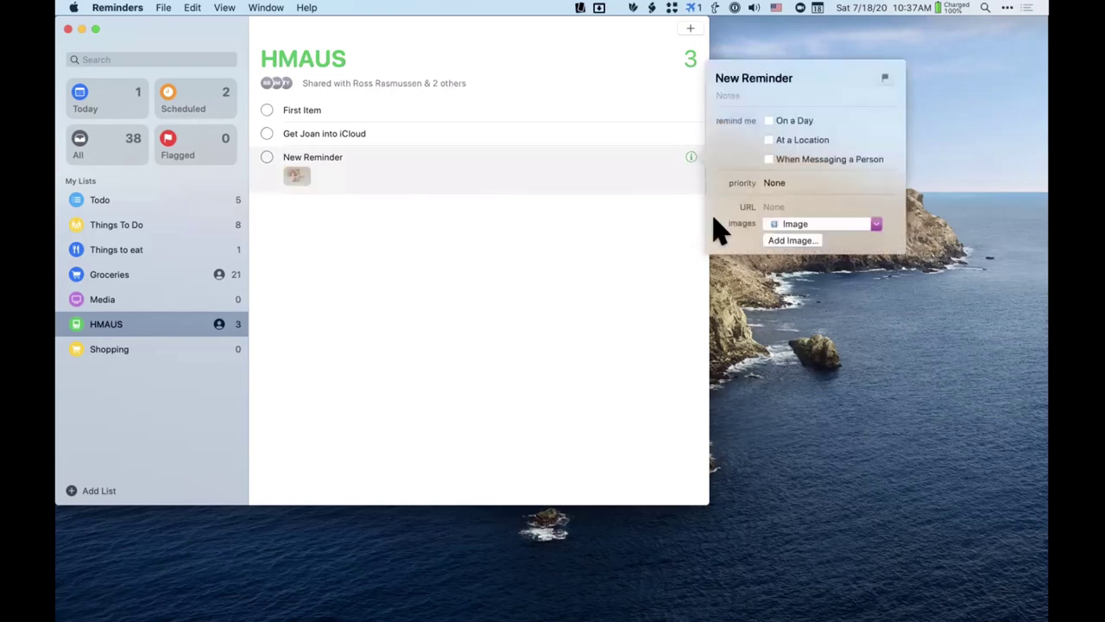
left_click(876, 226)
left_click(893, 208)
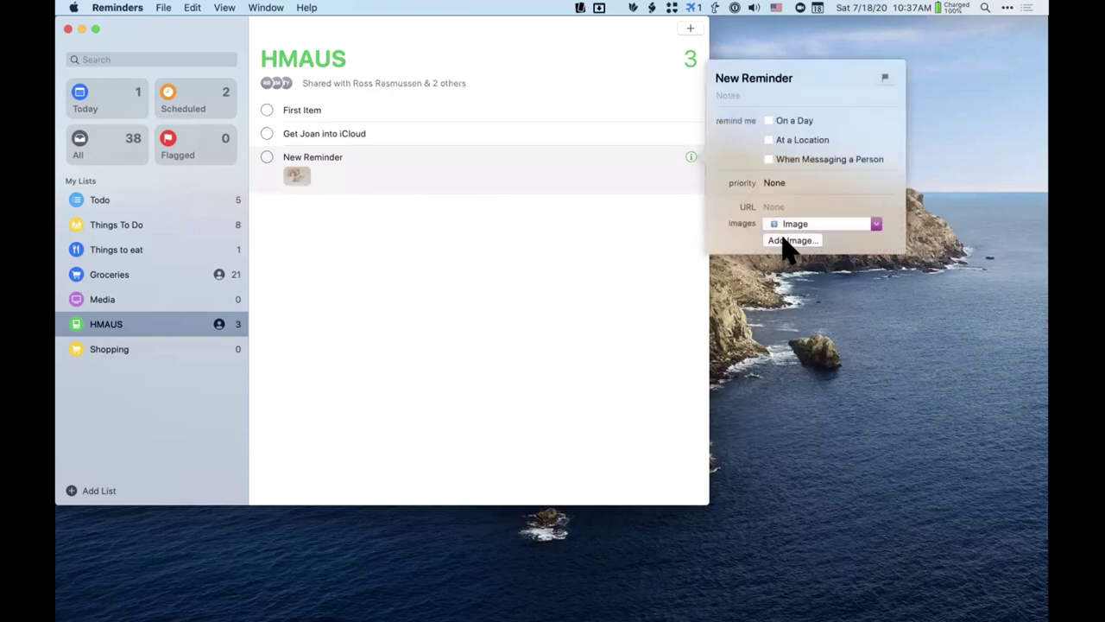
left_click(483, 249)
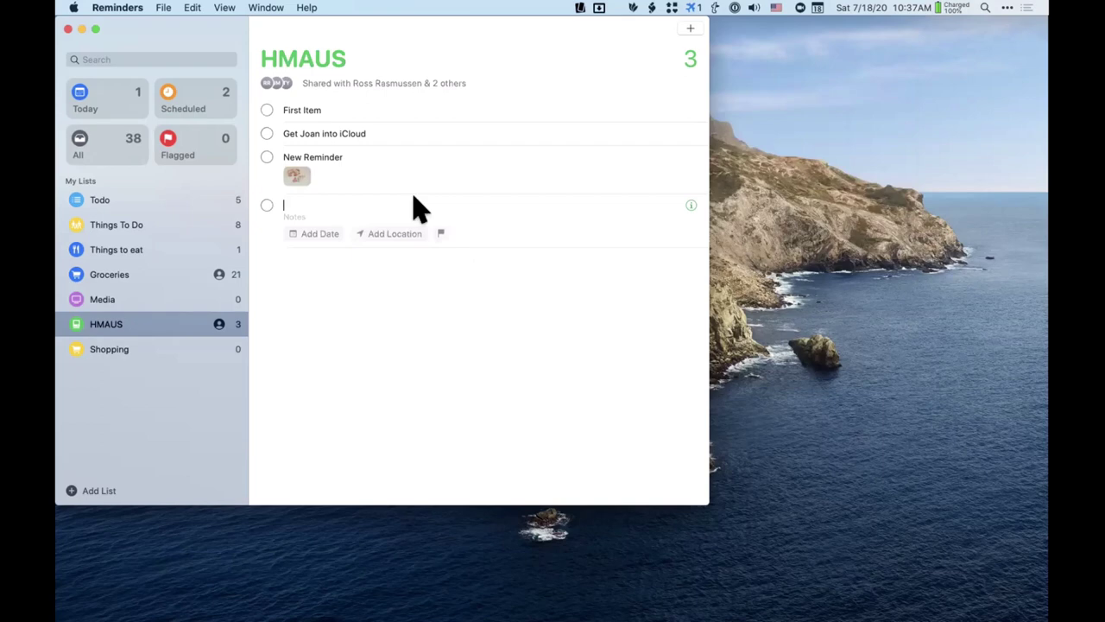
Name the new reminder 'Image in Reminder' and attach a photo taken on the iPad.
type("Image in Reminder")
left_click(691, 205)
left_click(793, 280)
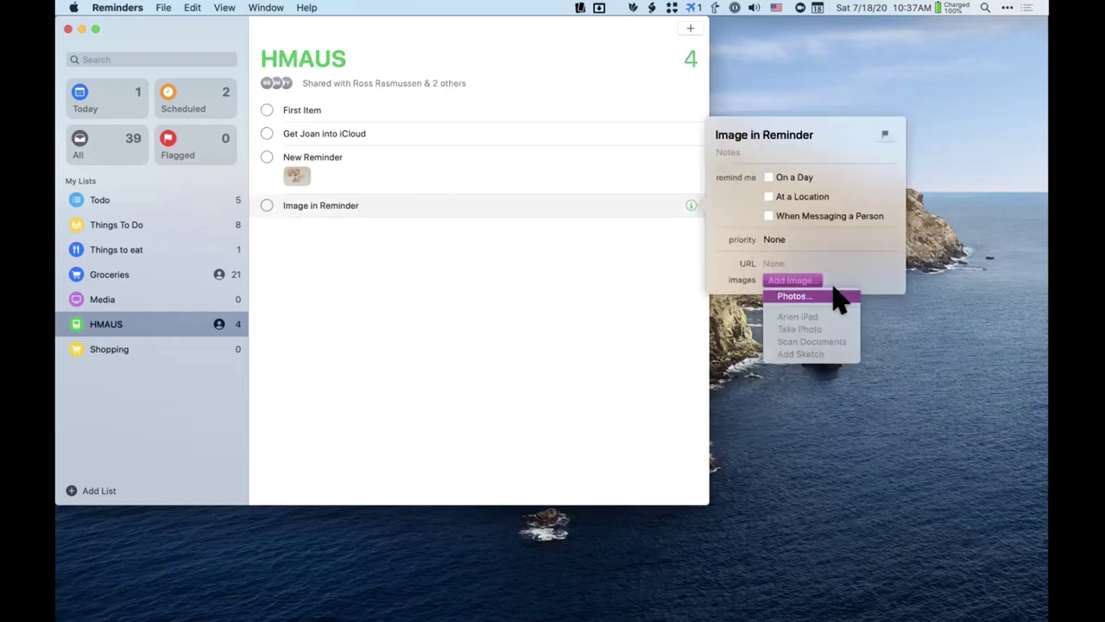
left_click(794, 296)
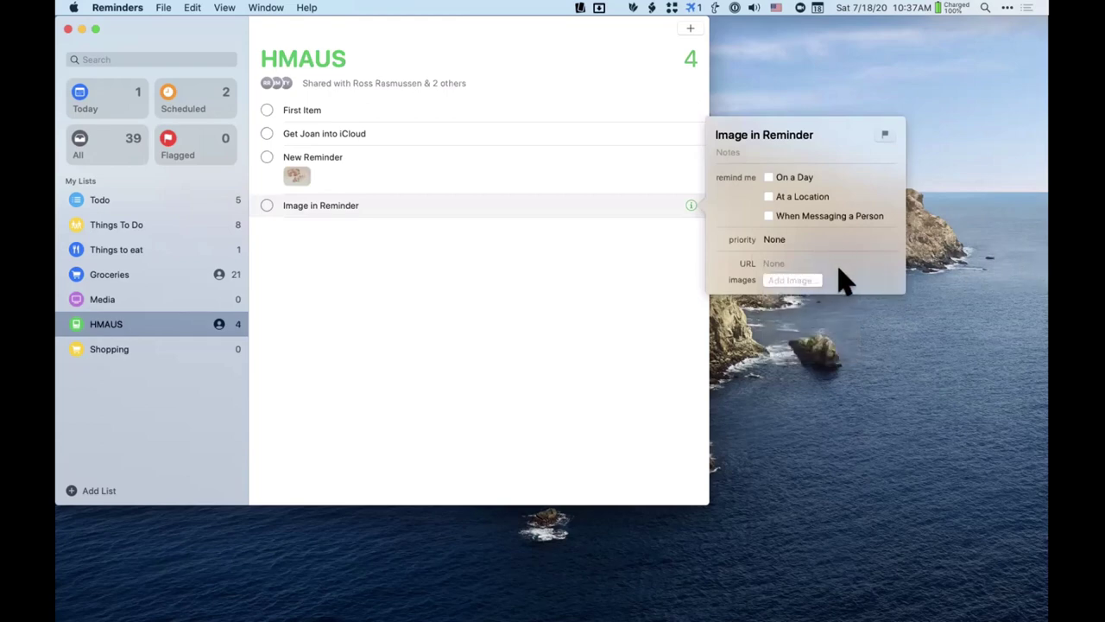
left_click(809, 278)
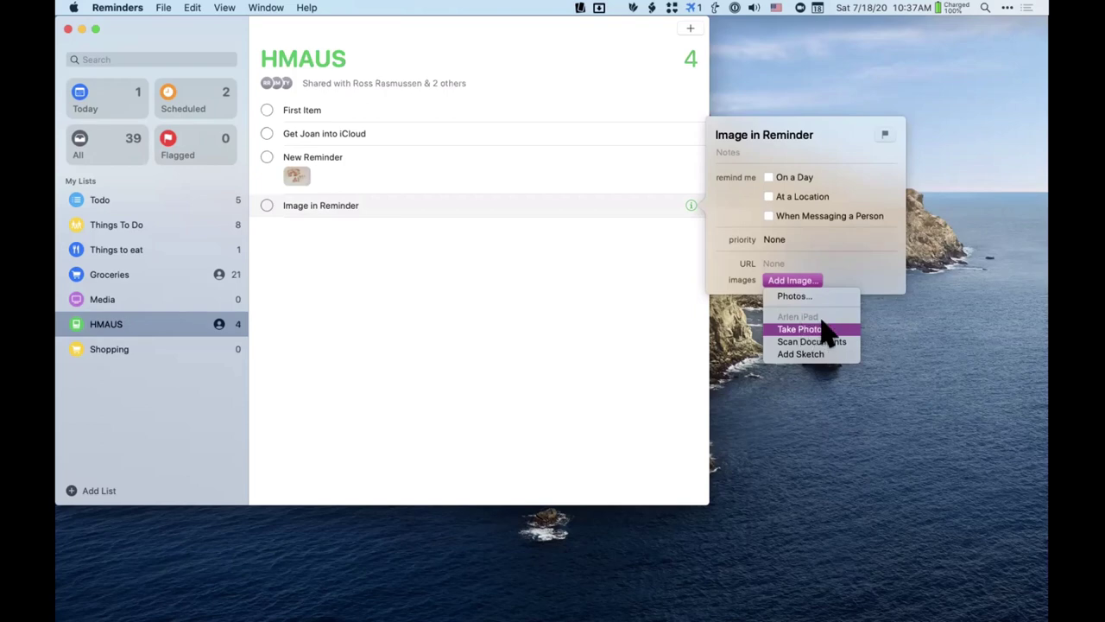
left_click(801, 331)
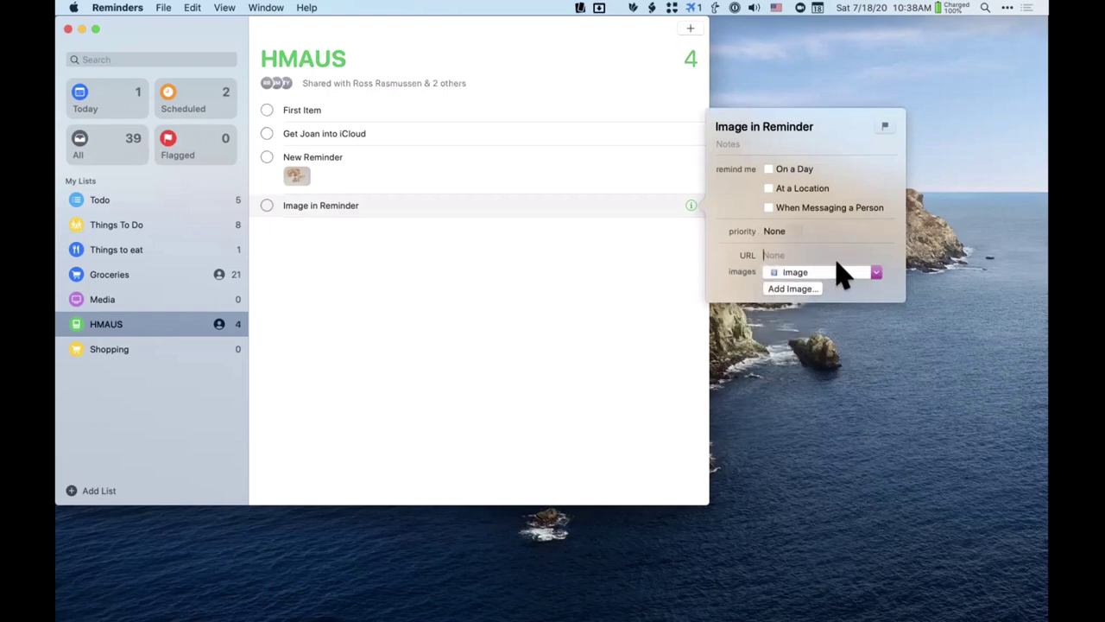
left_click(537, 285)
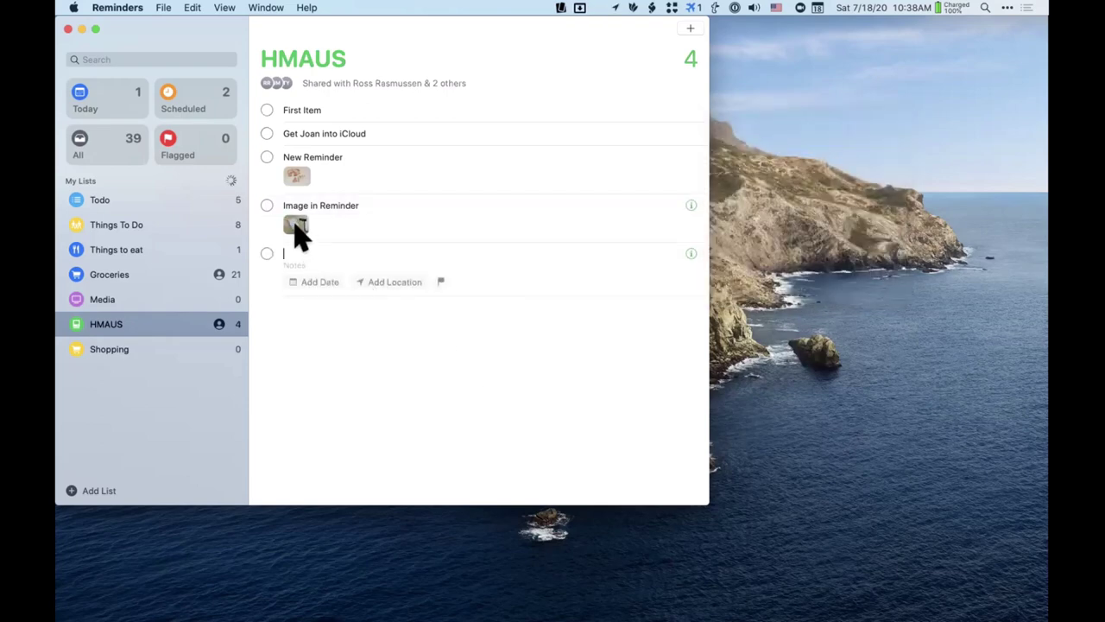
Preview Image in Reminder's attached mouse photo in Quick Look, then discard the empty row.
left_click(295, 229)
left_click(506, 252)
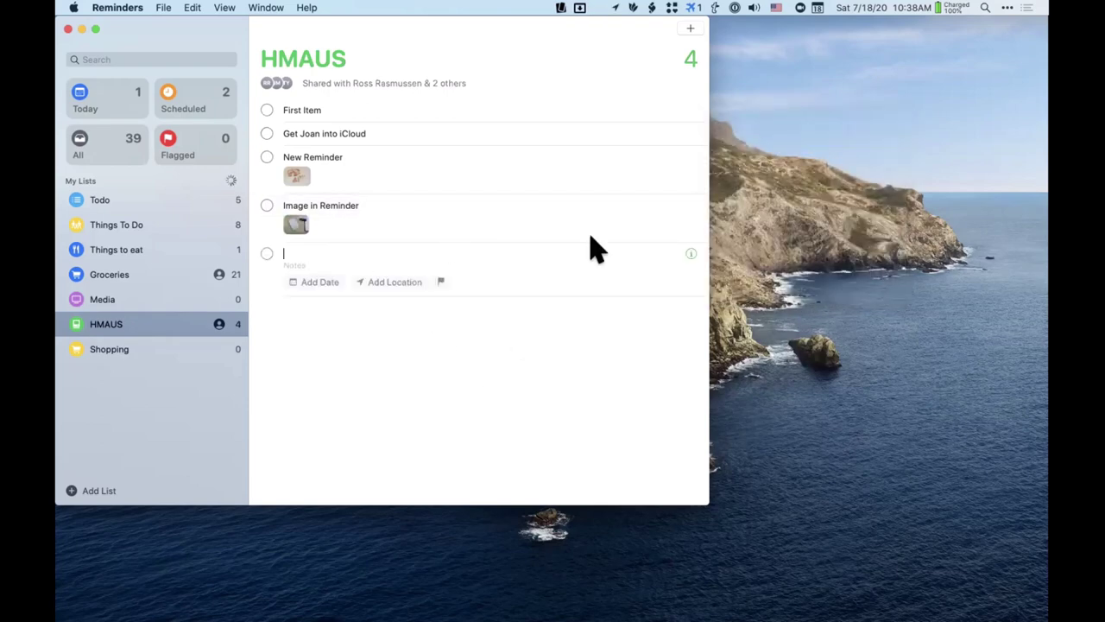
left_click(690, 206)
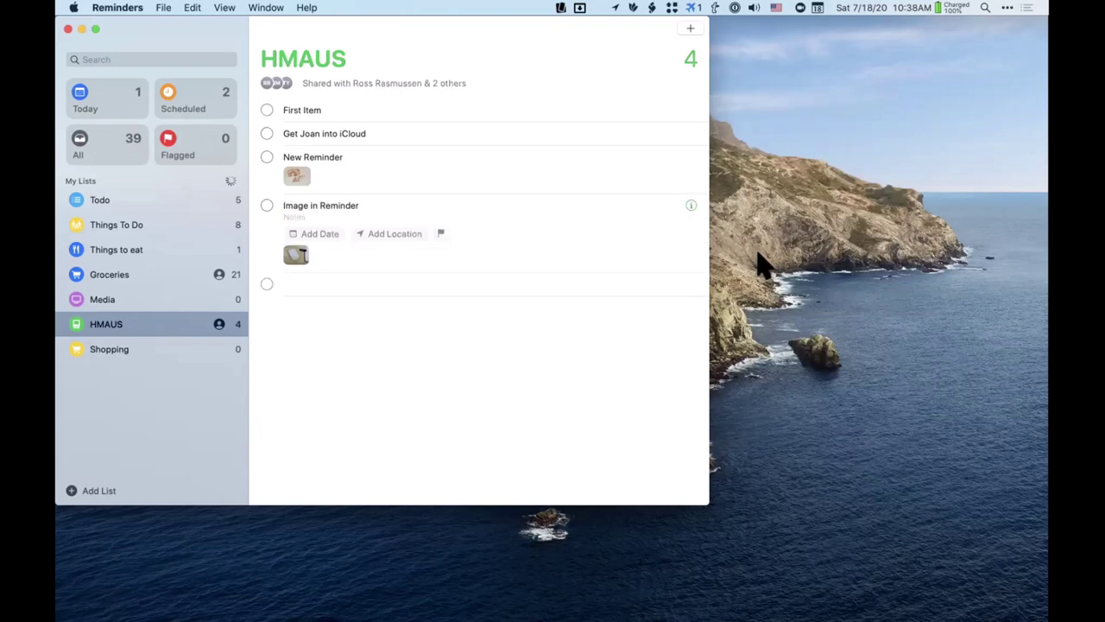
left_click(860, 269)
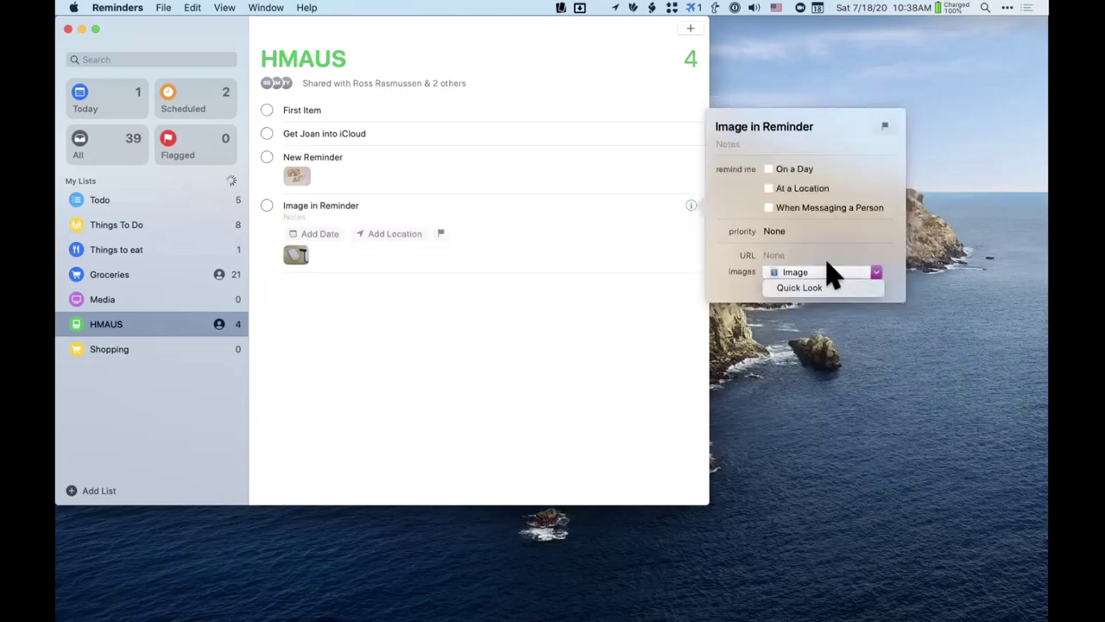
left_click(803, 289)
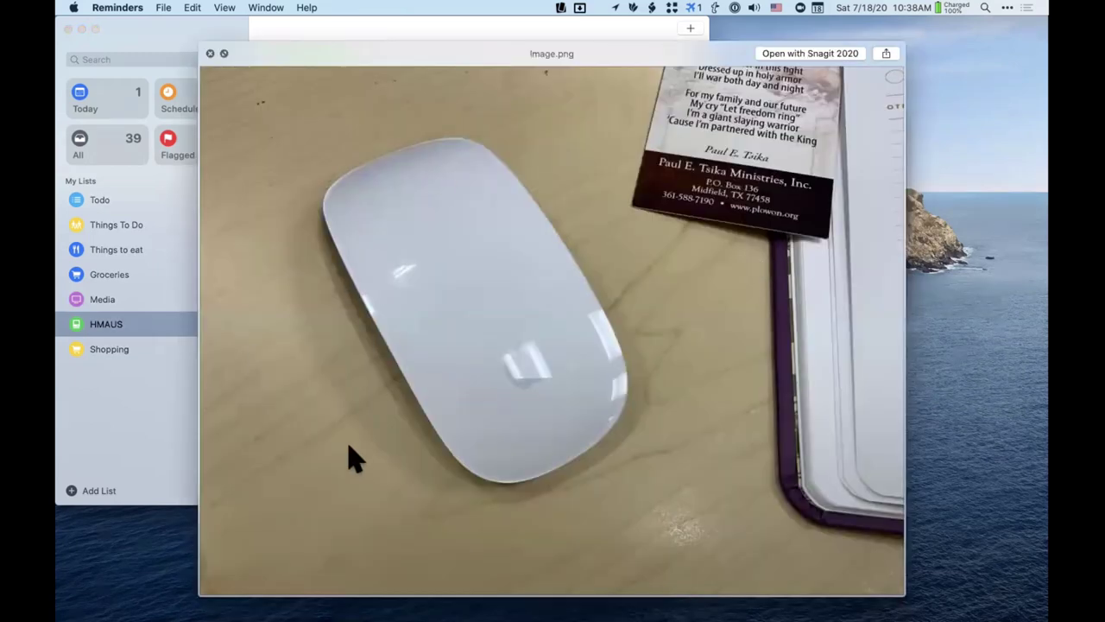
left_click(209, 55)
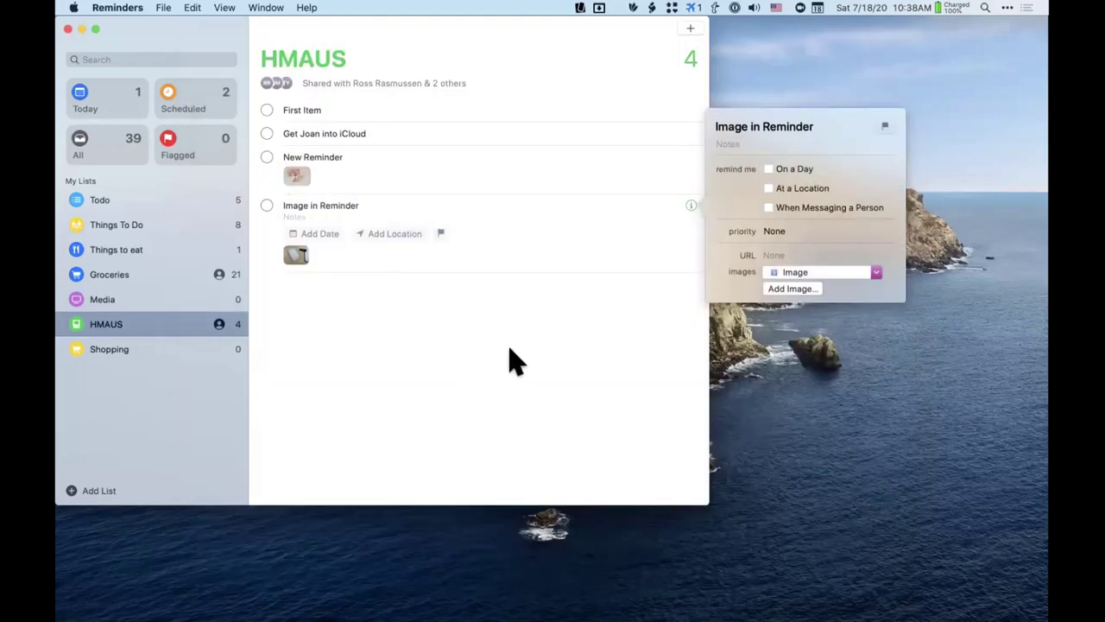
left_click(515, 352)
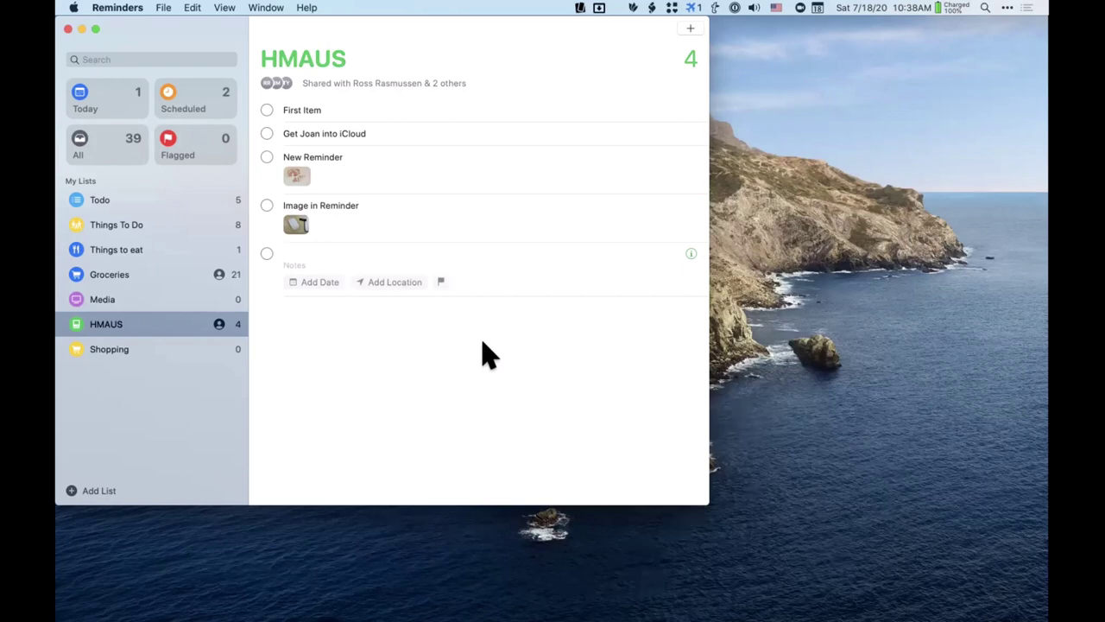
left_click(484, 337)
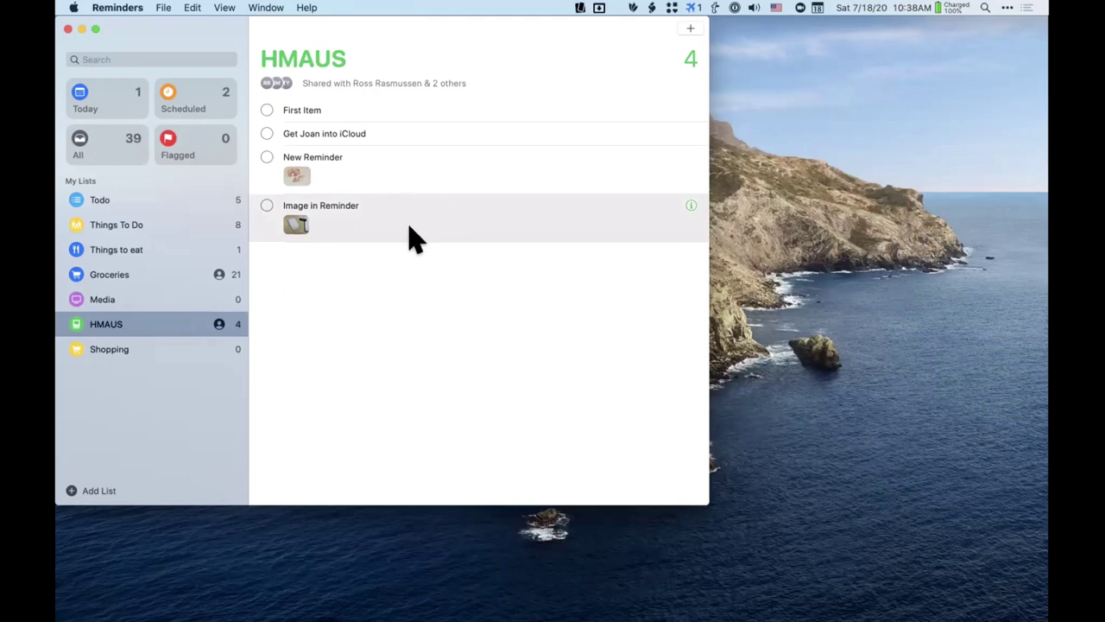
left_click(691, 205)
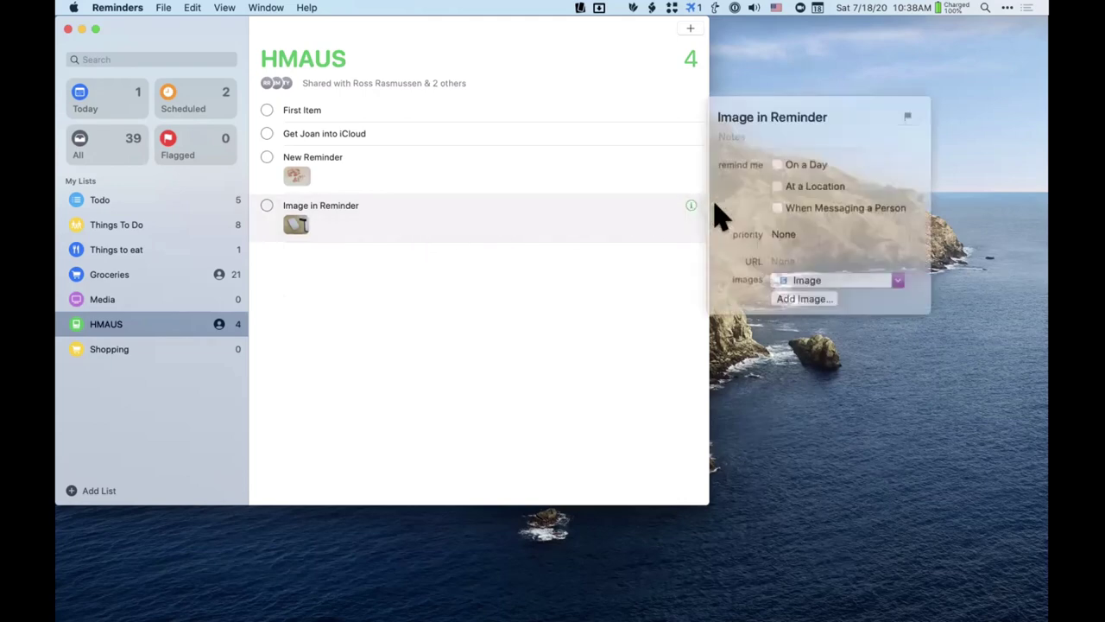
Choose Add Sketch on the iPad from Image in Reminder's Add Image menu.
left_click(801, 288)
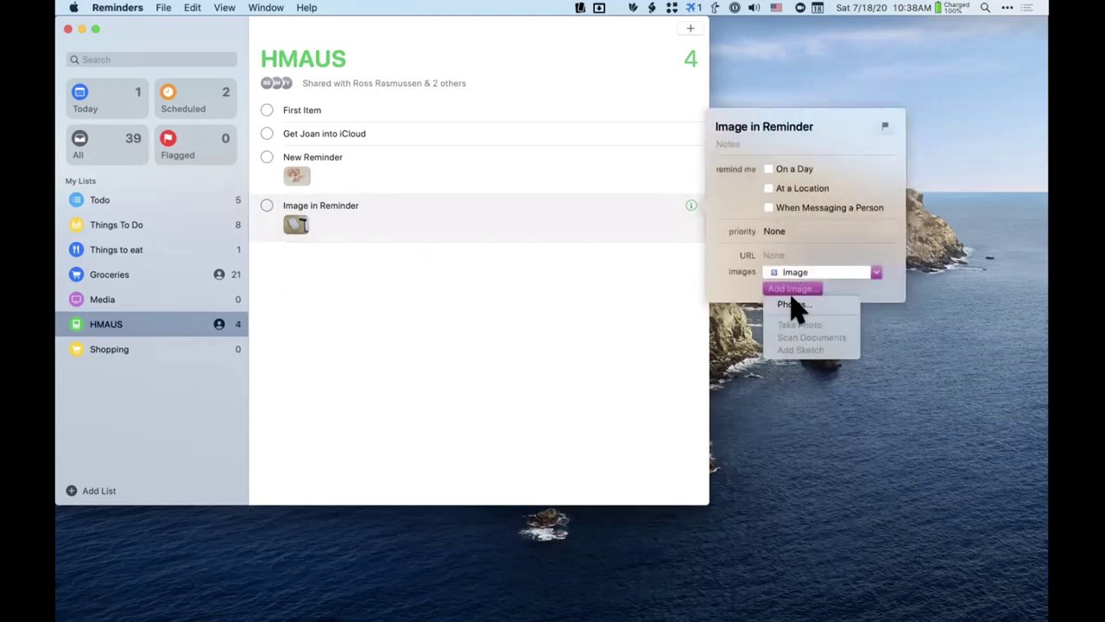
left_click(833, 241)
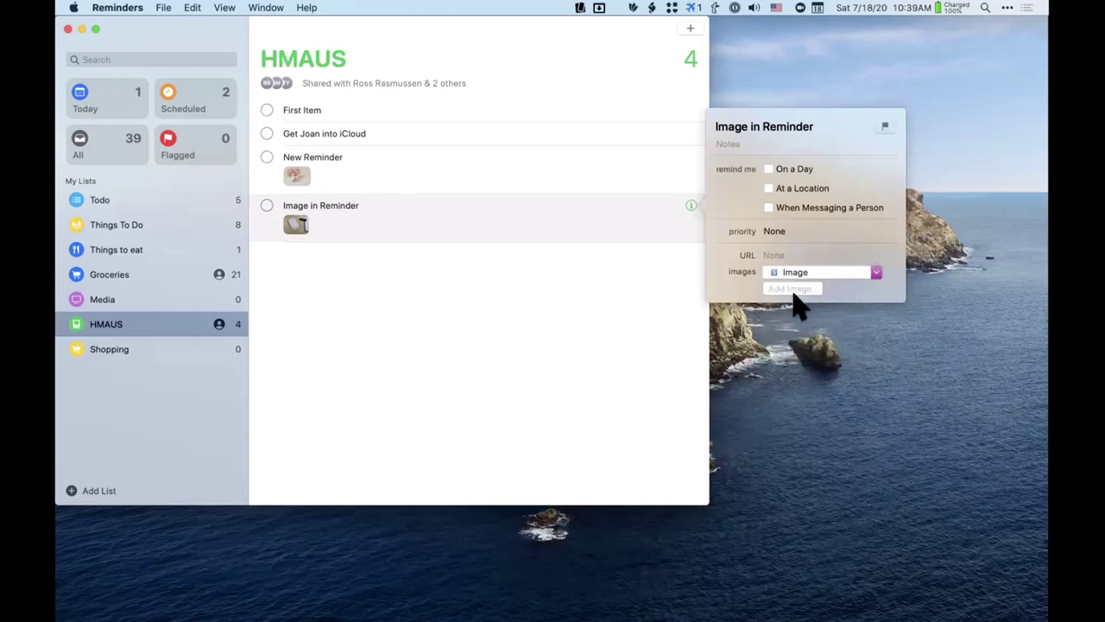
left_click(799, 288)
left_click(871, 271)
left_click(875, 273)
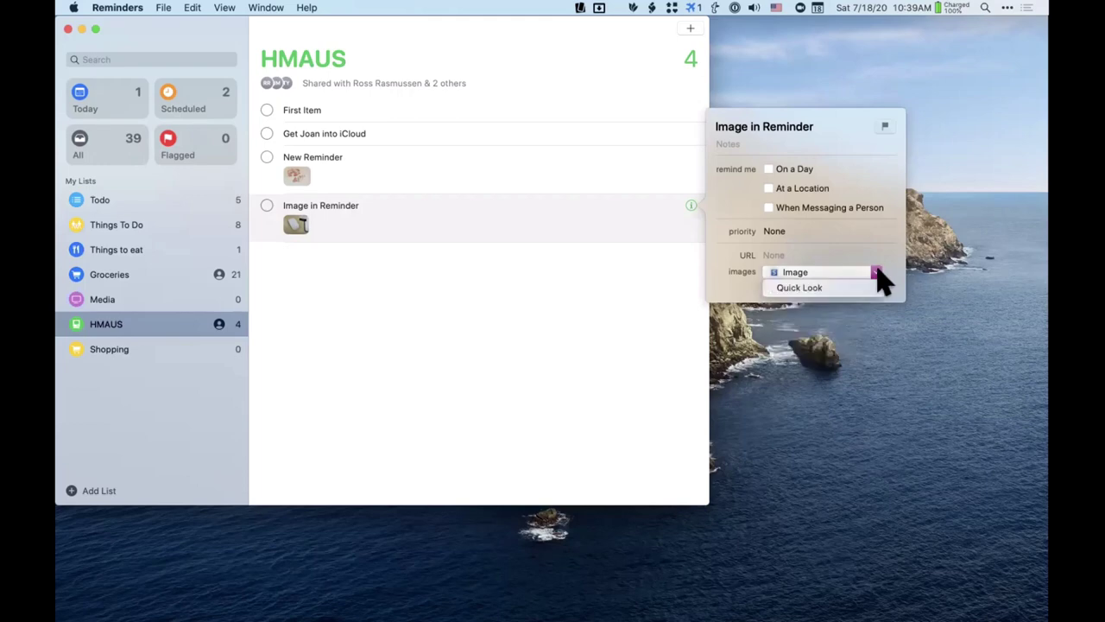
left_click(872, 275)
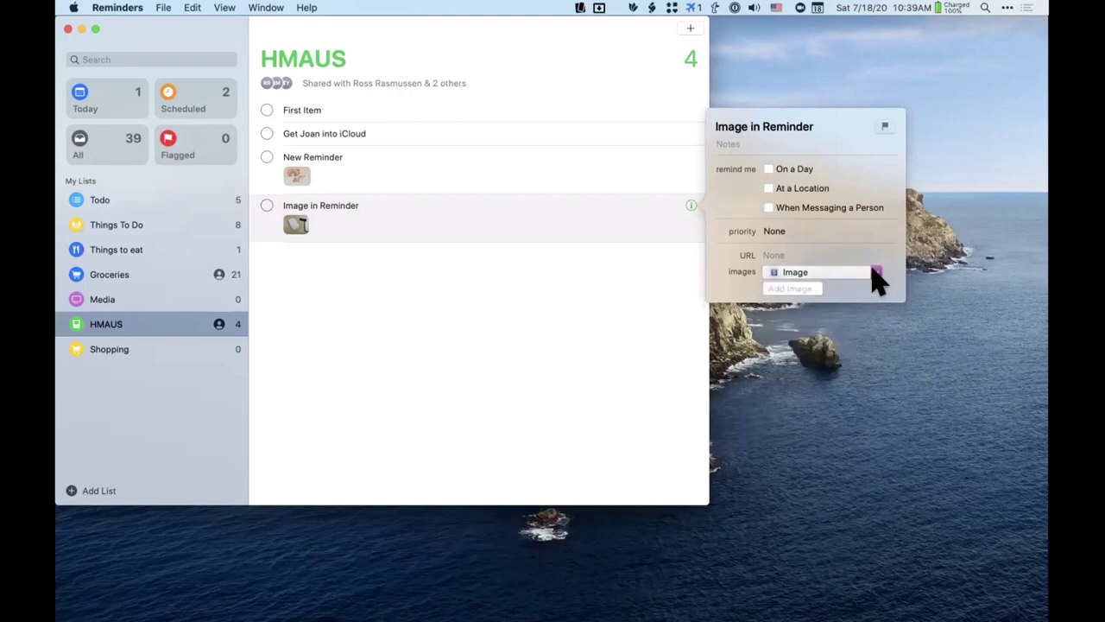
left_click(789, 289)
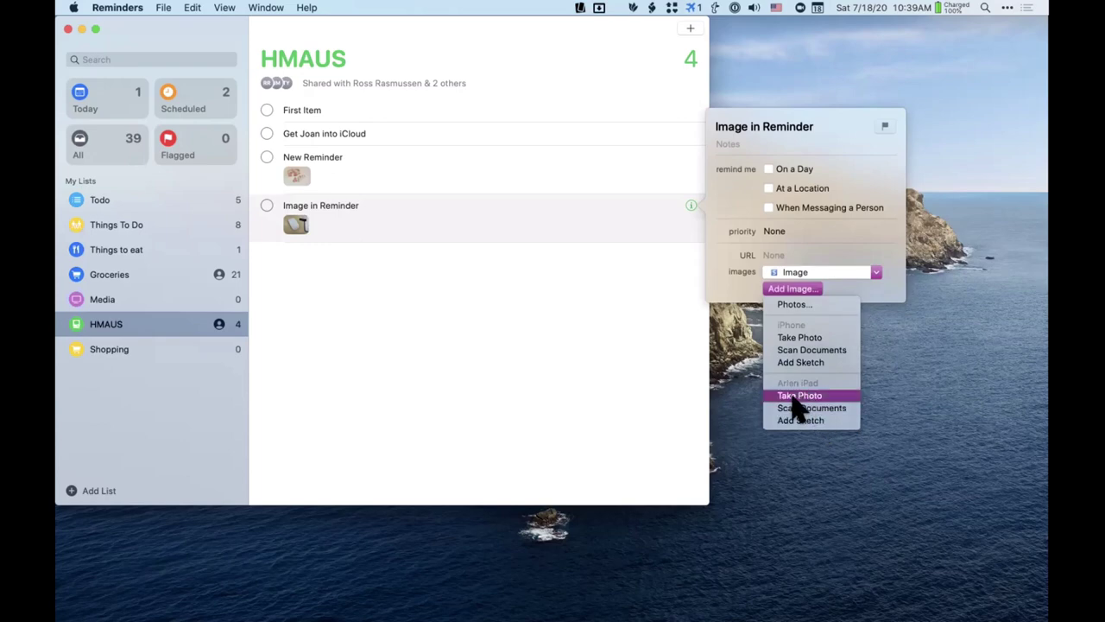
left_click(801, 421)
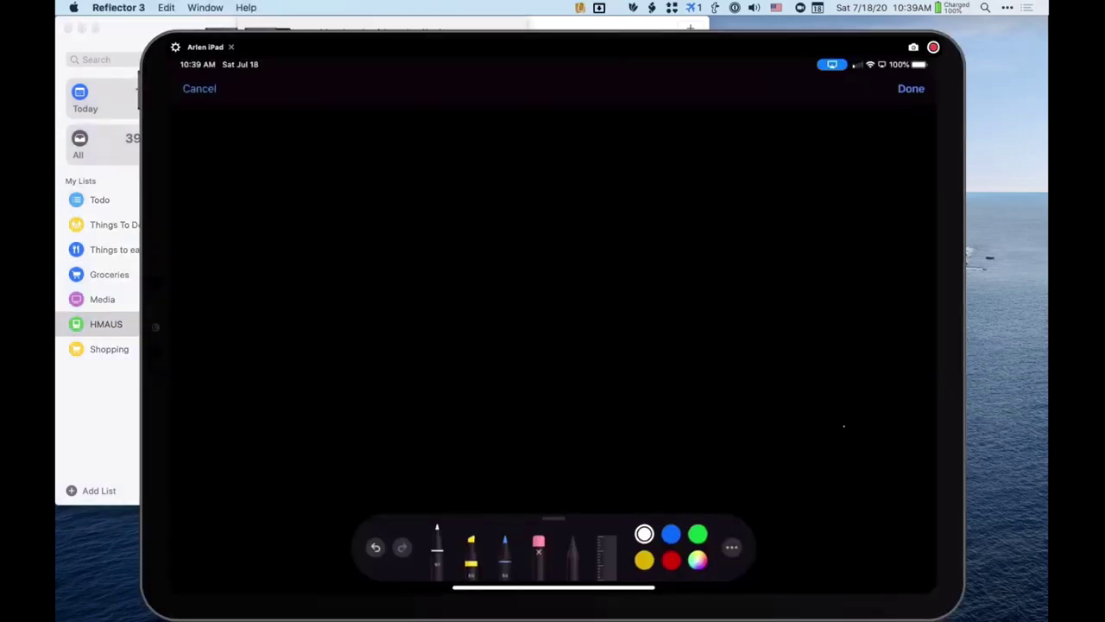
Handwrite 'Hi' with a cursive stroke underneath on the mirrored iPad sketch canvas.
left_click_drag(281, 143, 285, 259)
left_click_drag(283, 216, 362, 192)
left_click_drag(350, 145, 372, 262)
left_click_drag(420, 218, 423, 246)
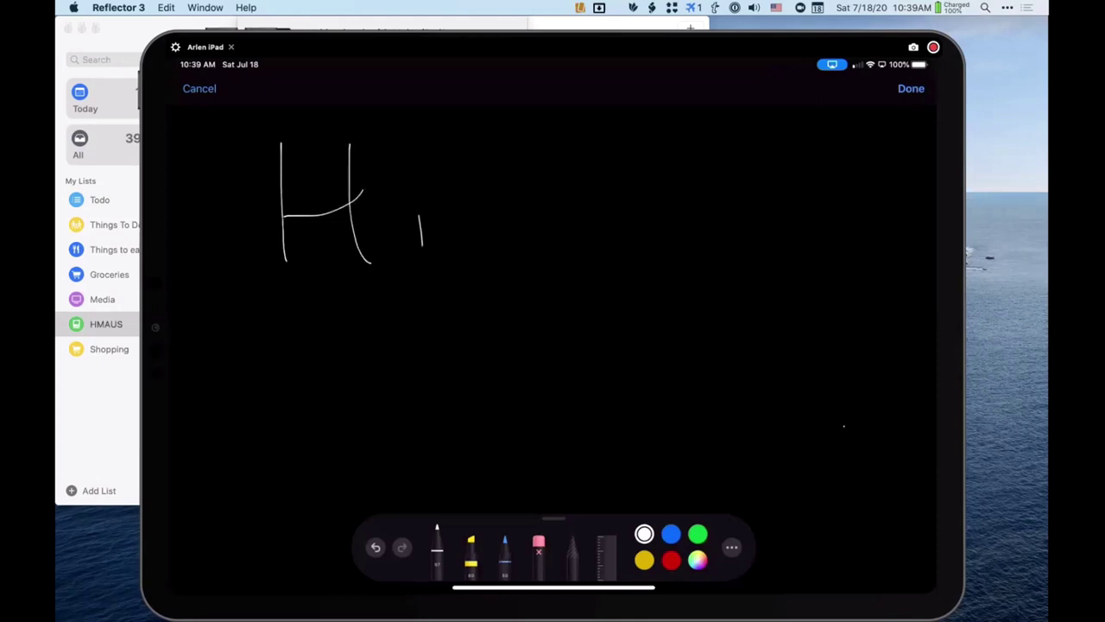
left_click_drag(418, 159, 429, 158)
mouse_move(248, 360)
left_mouse_down()
mouse_move(358, 387)
mouse_move(583, 378)
mouse_move(795, 320)
mouse_move(906, 352)
left_mouse_up()
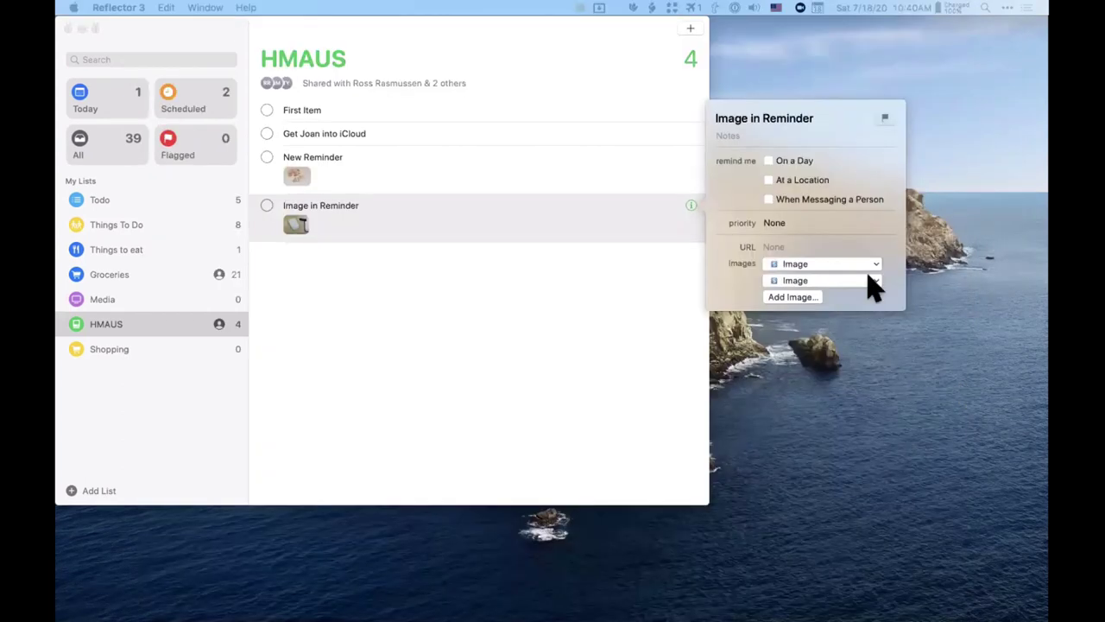
left_click(898, 285)
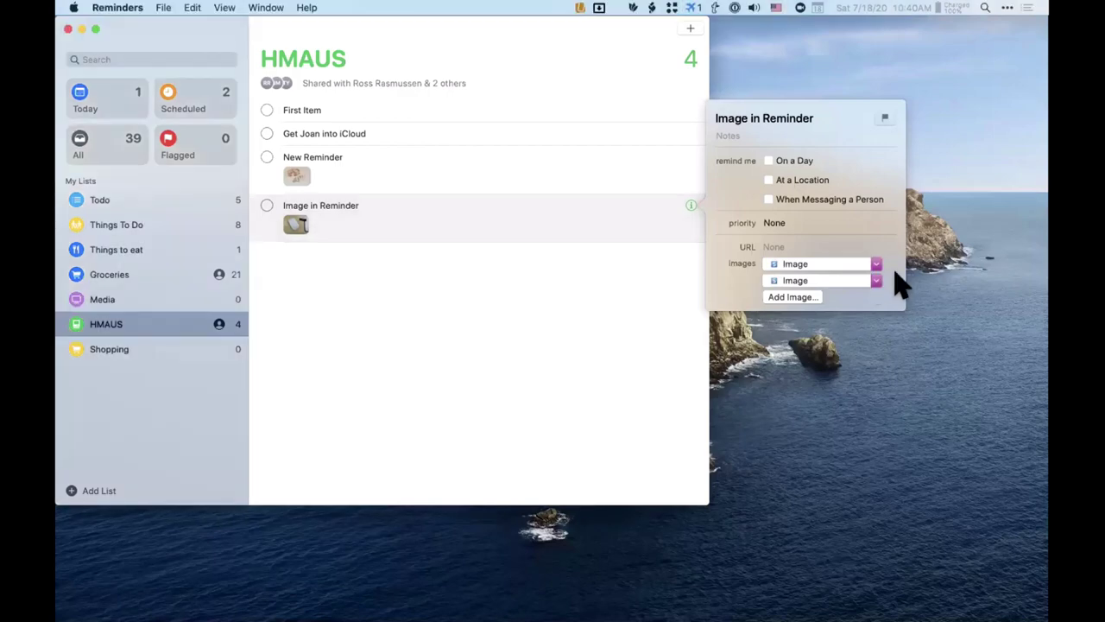
left_click(599, 322)
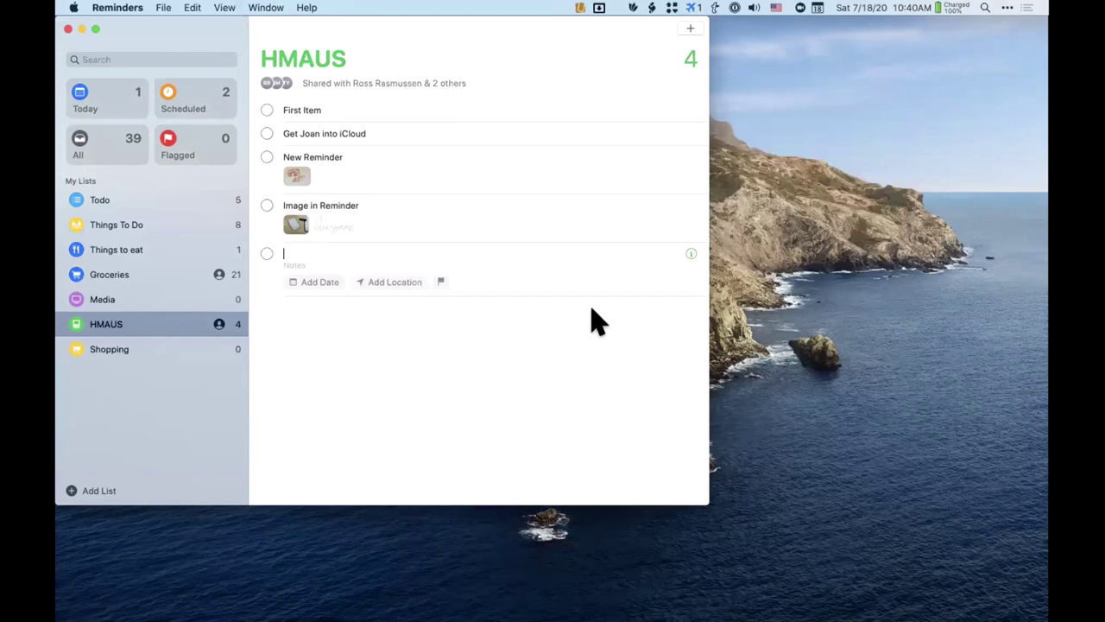
left_click(335, 226)
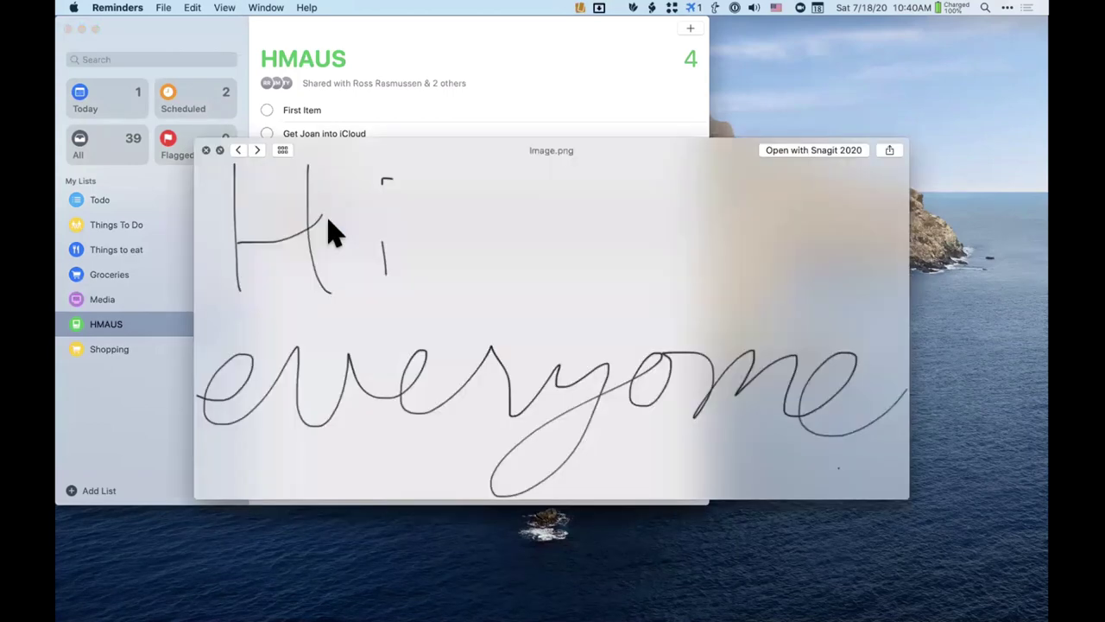
key("Escape")
left_click(338, 298)
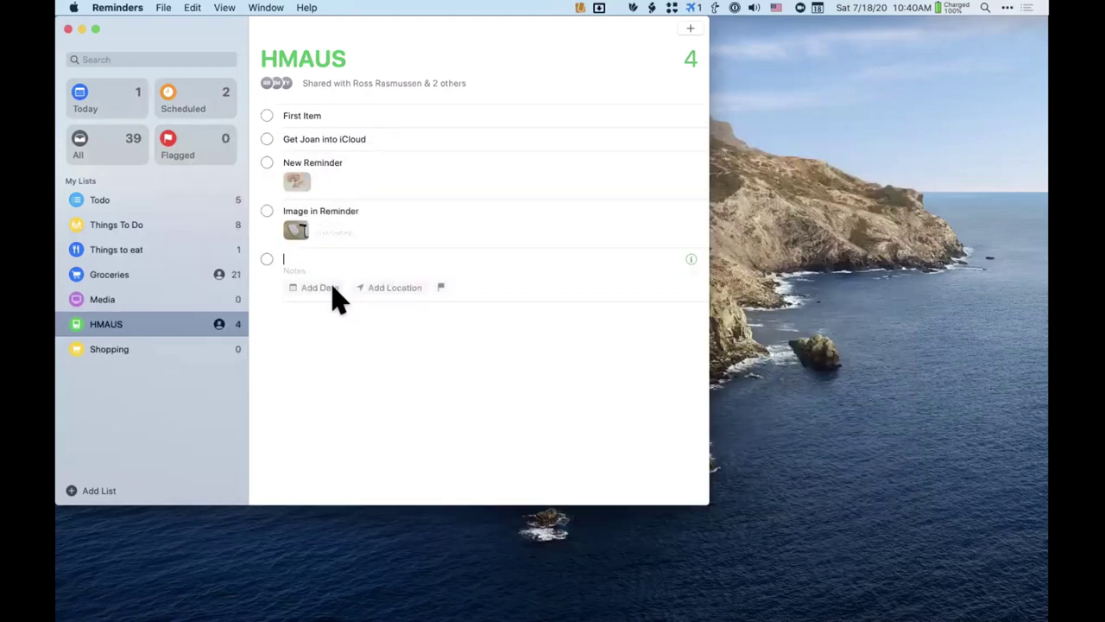
left_click(296, 230)
left_click_drag(296, 230, 288, 233)
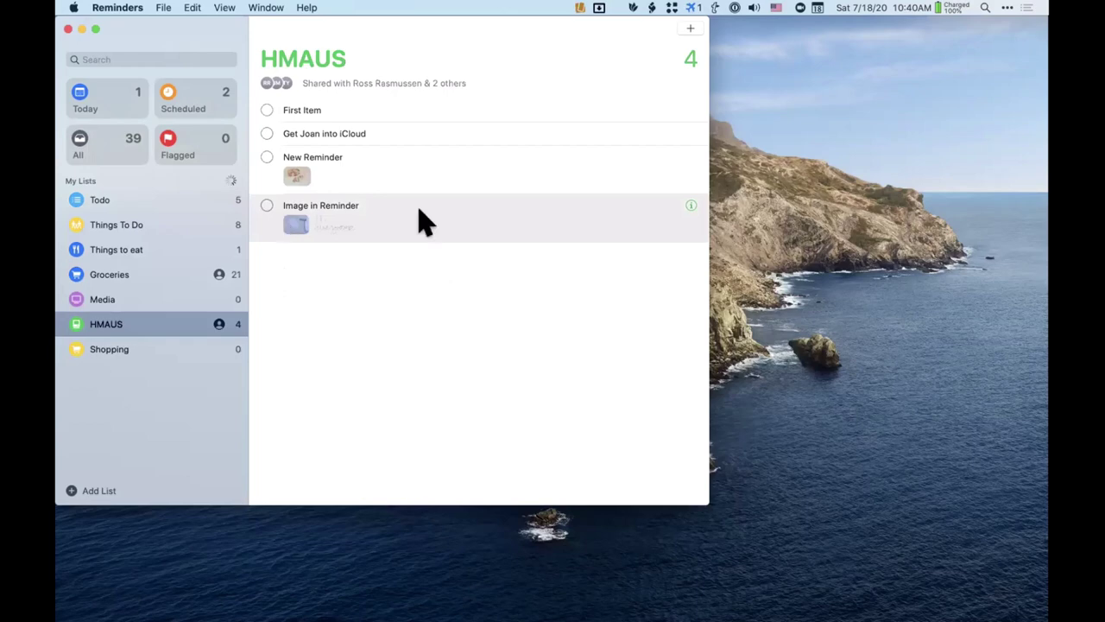
key("space")
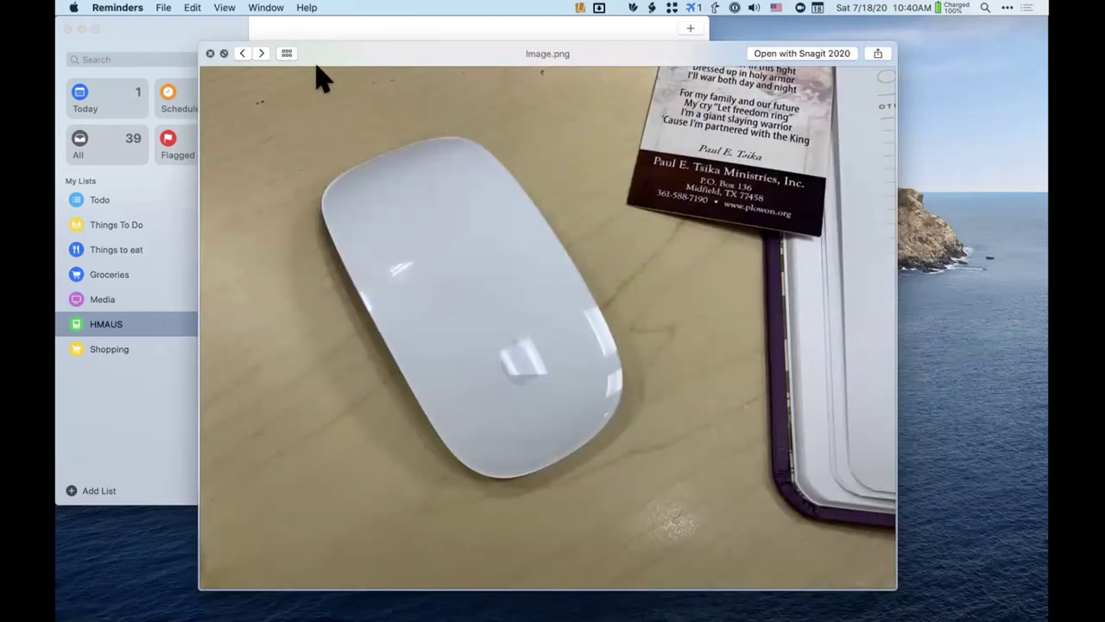
key("space")
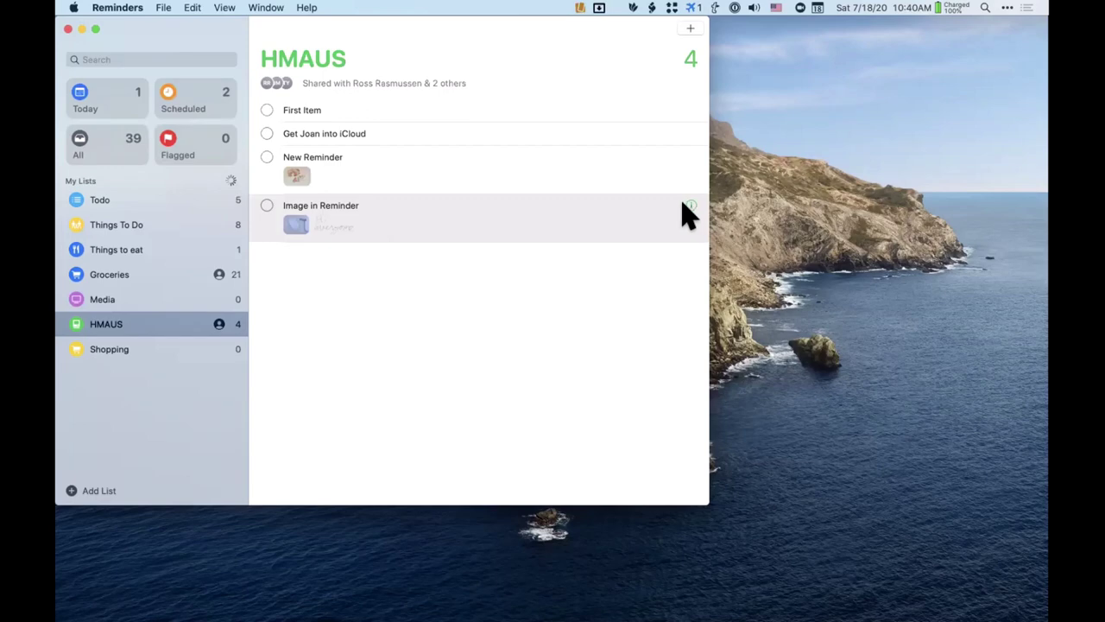
Set 'Image in Reminder' to alert when messaging a specific person.
left_click(688, 205)
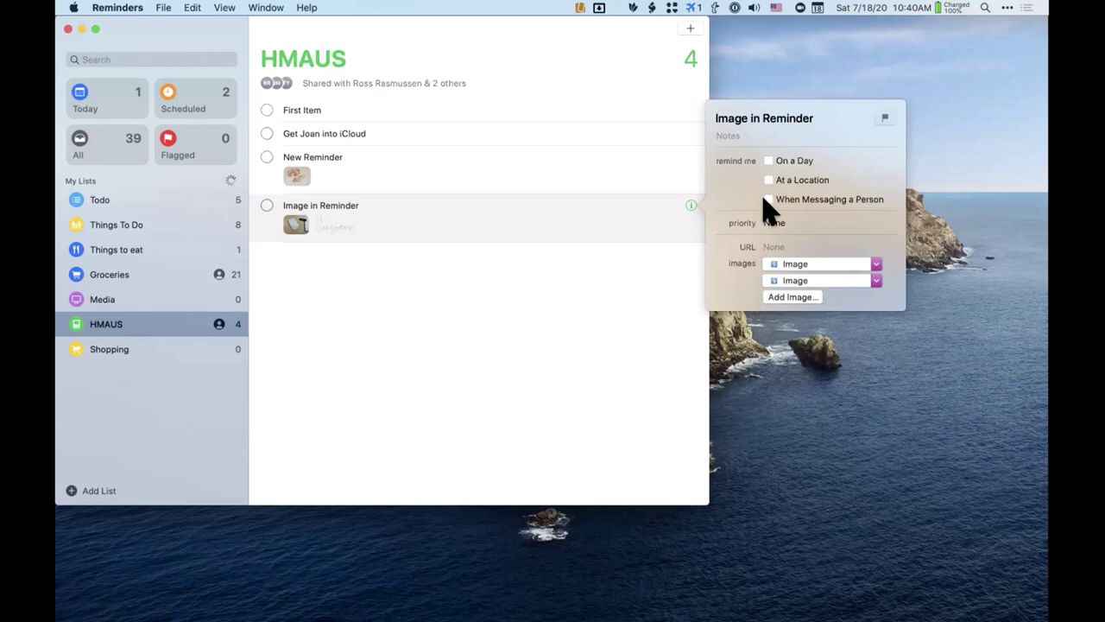
left_click(811, 200)
left_click(618, 293)
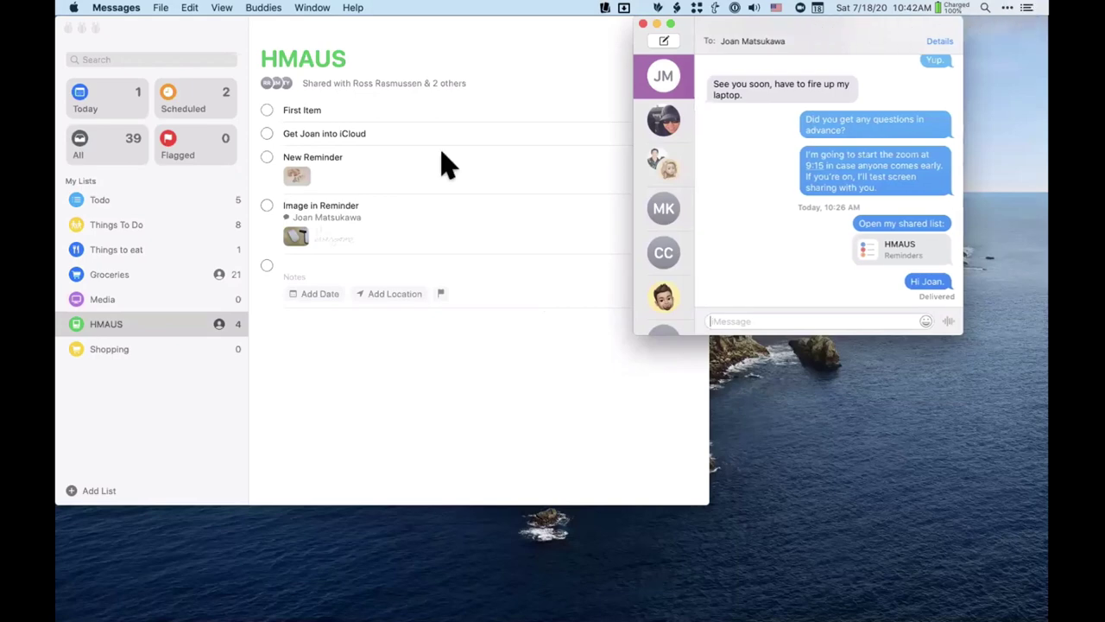
Check the Image in Reminder alert in Notification Center and reposition the Messages window lower.
left_click(1027, 9)
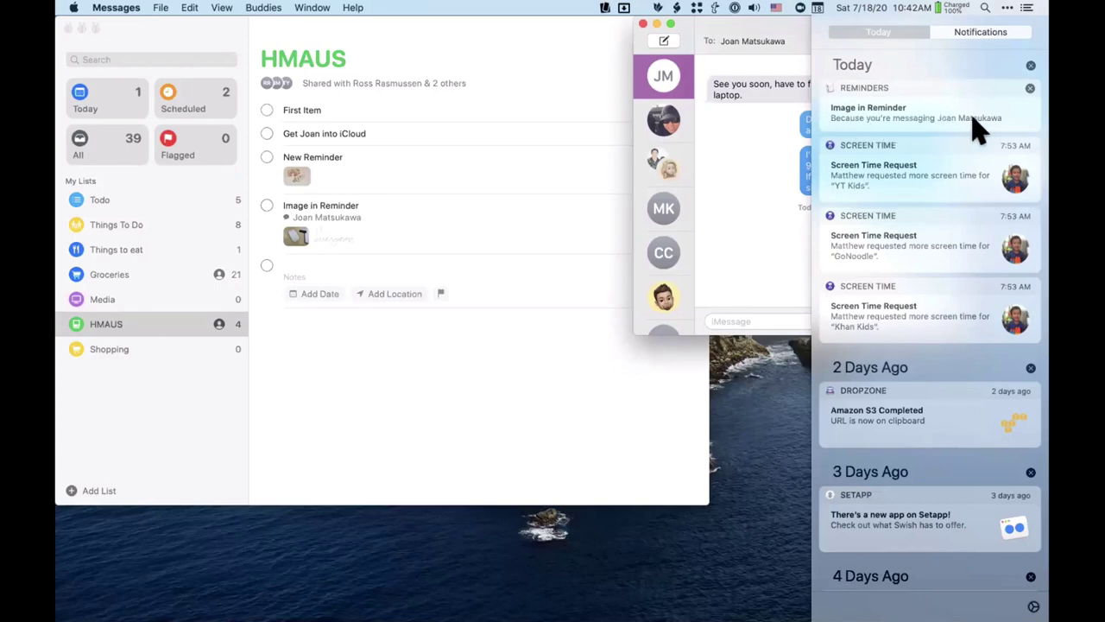
left_click(1027, 8)
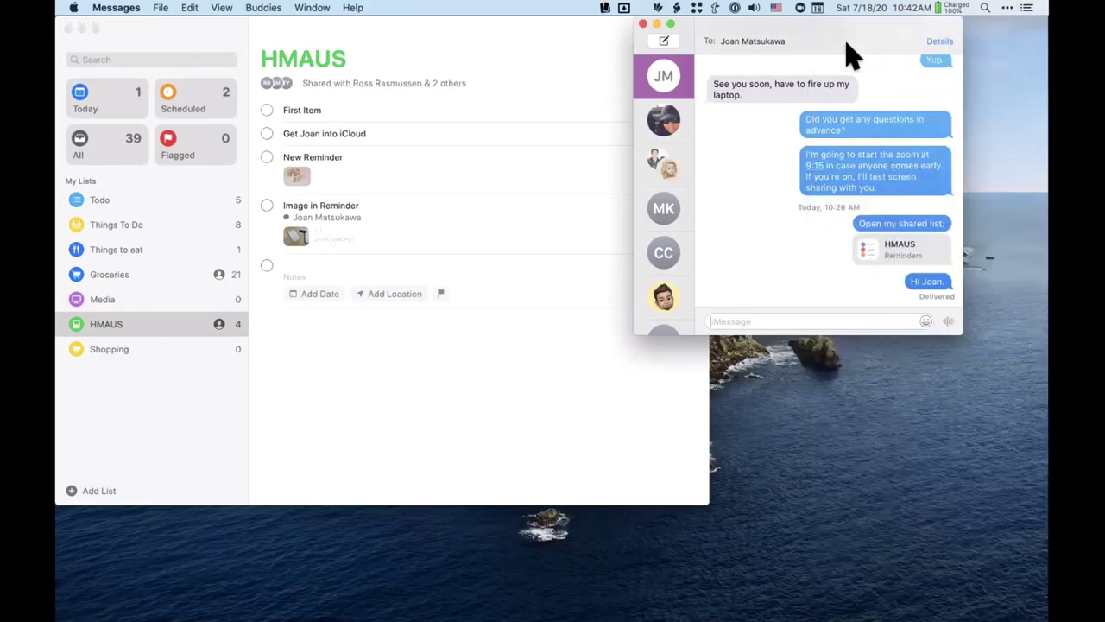
left_click_drag(851, 55, 652, 203)
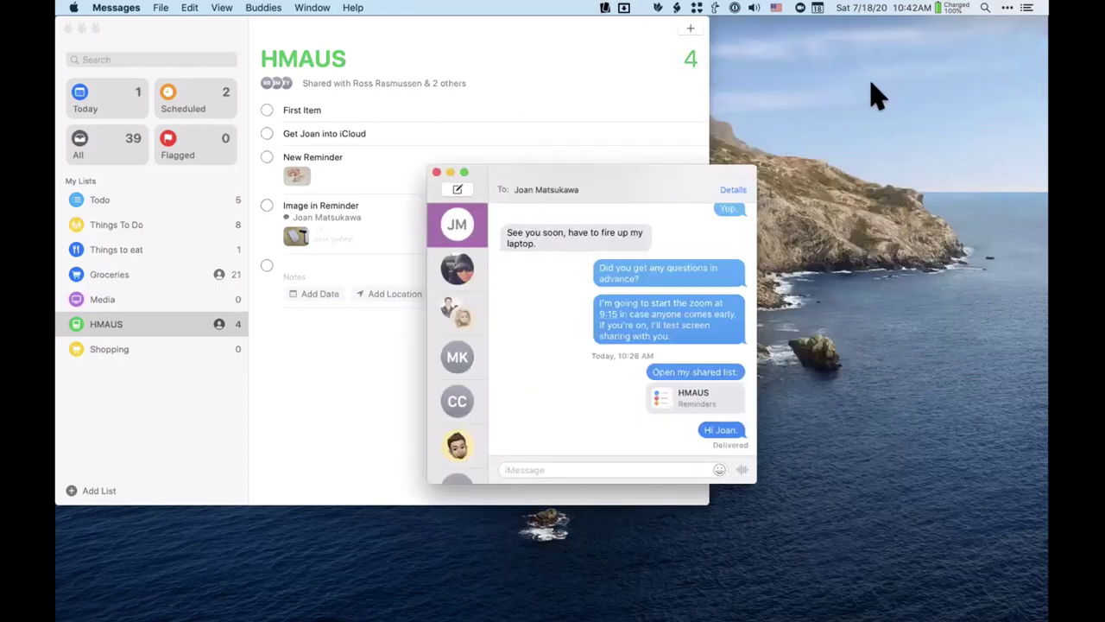
left_click_drag(625, 183, 620, 233)
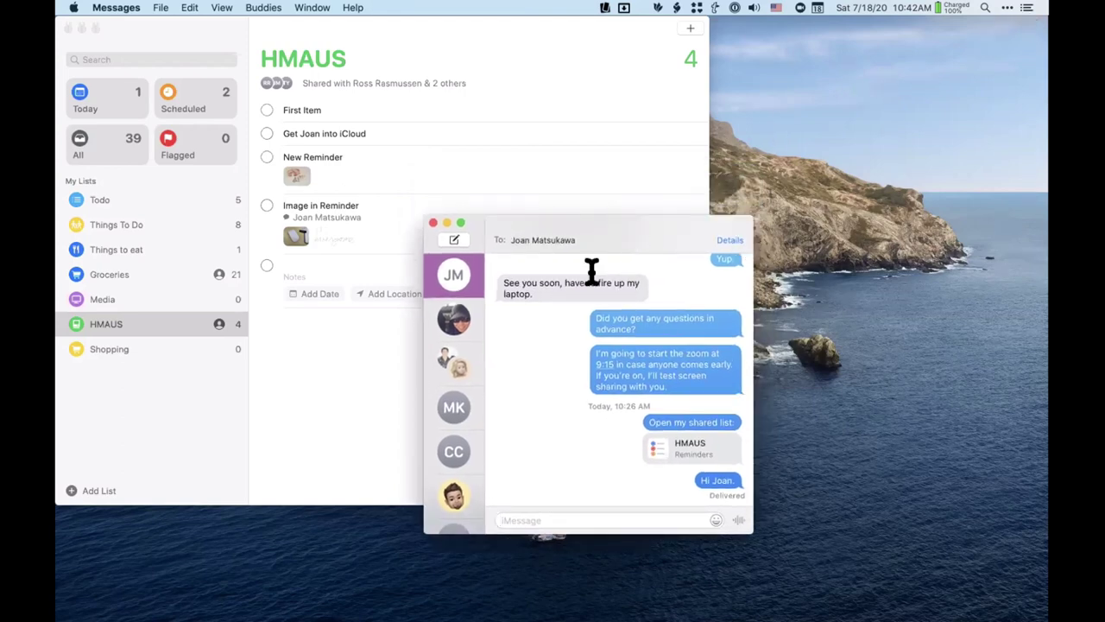
left_click(1026, 8)
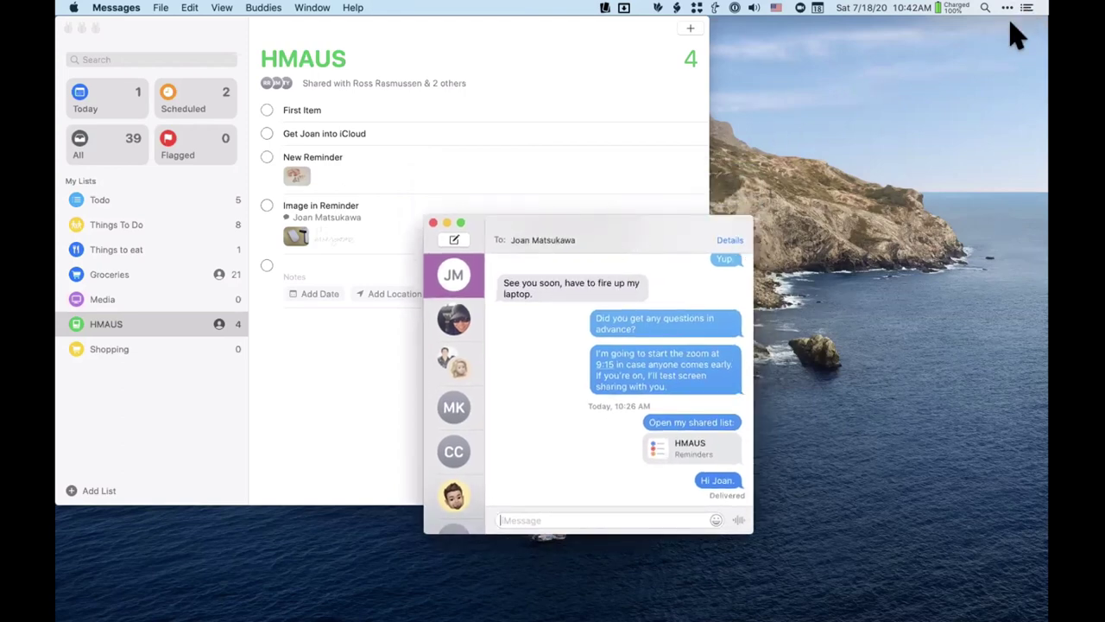
scroll(949, 74, "up", 3)
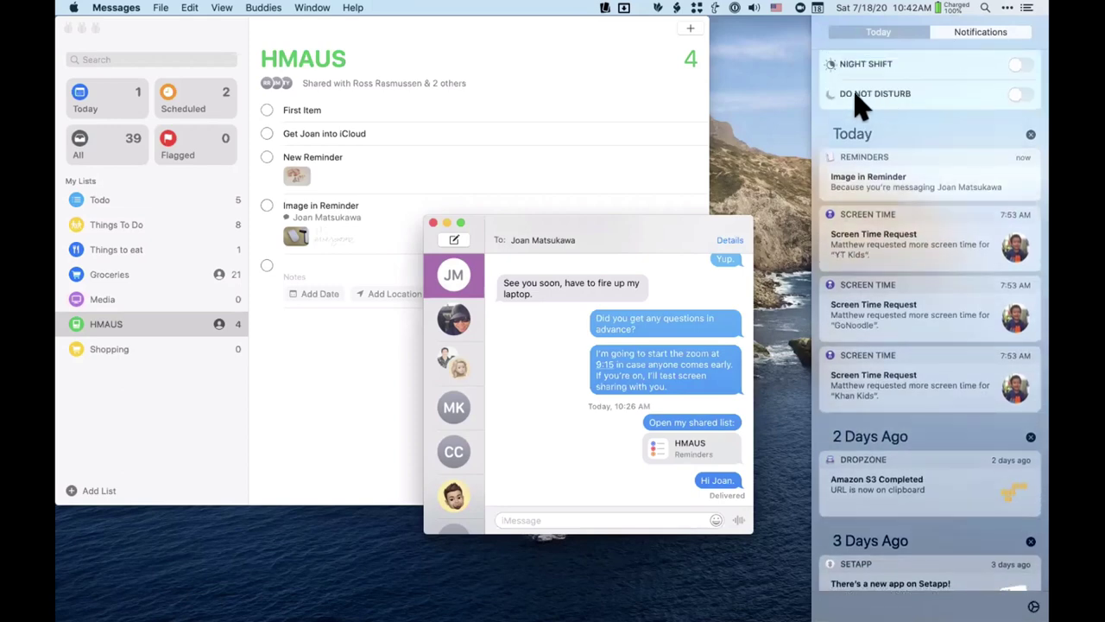
mouse_move(816, 183)
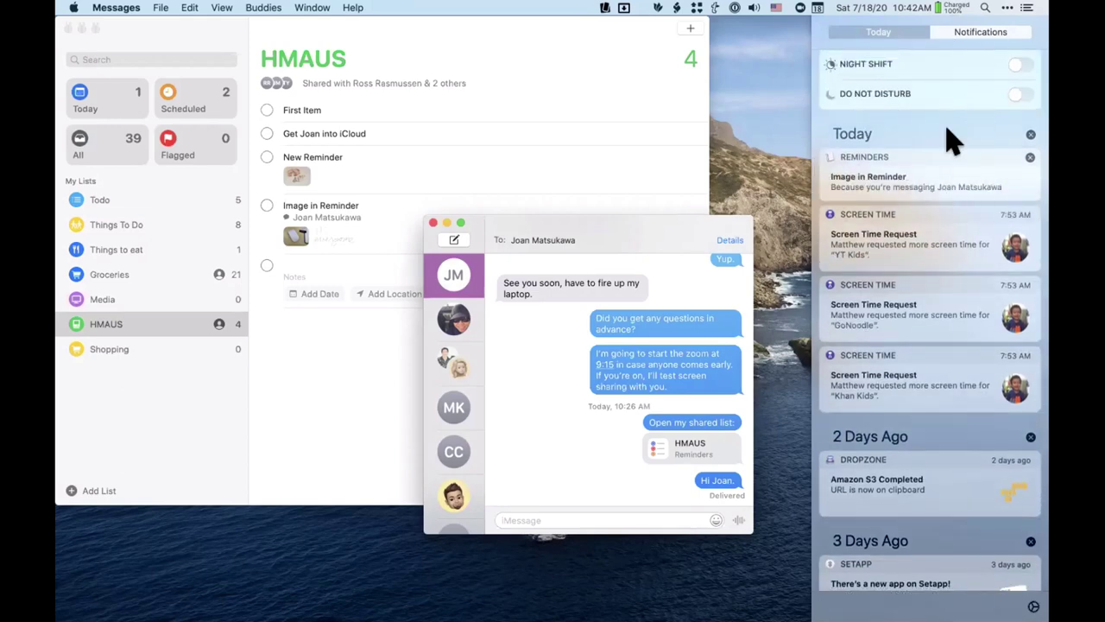
left_click(1024, 17)
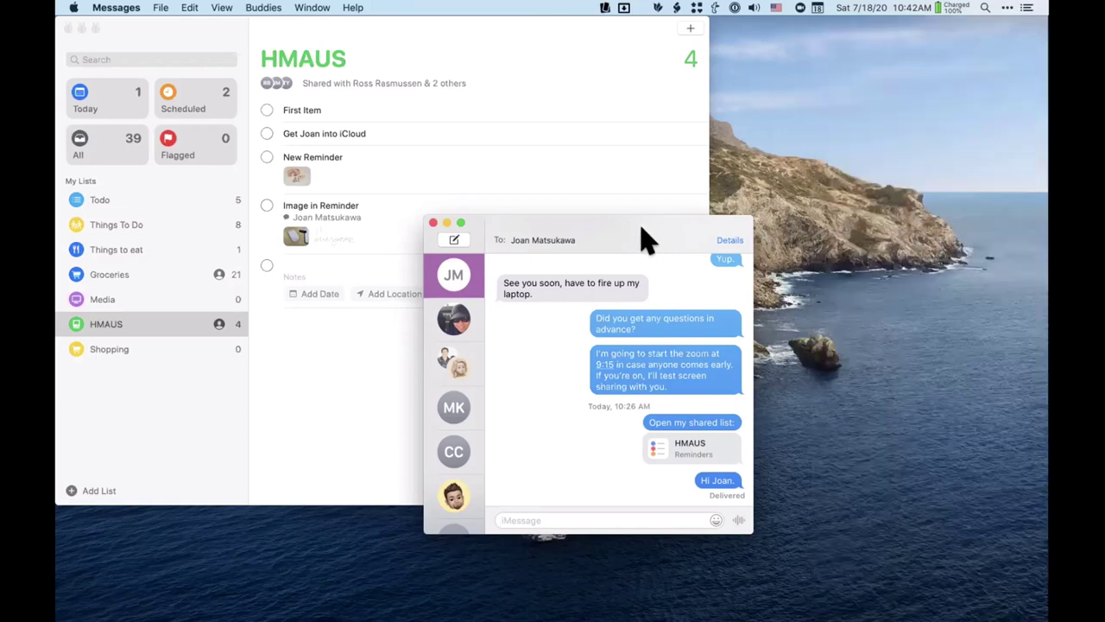
left_click_drag(647, 240, 682, 229)
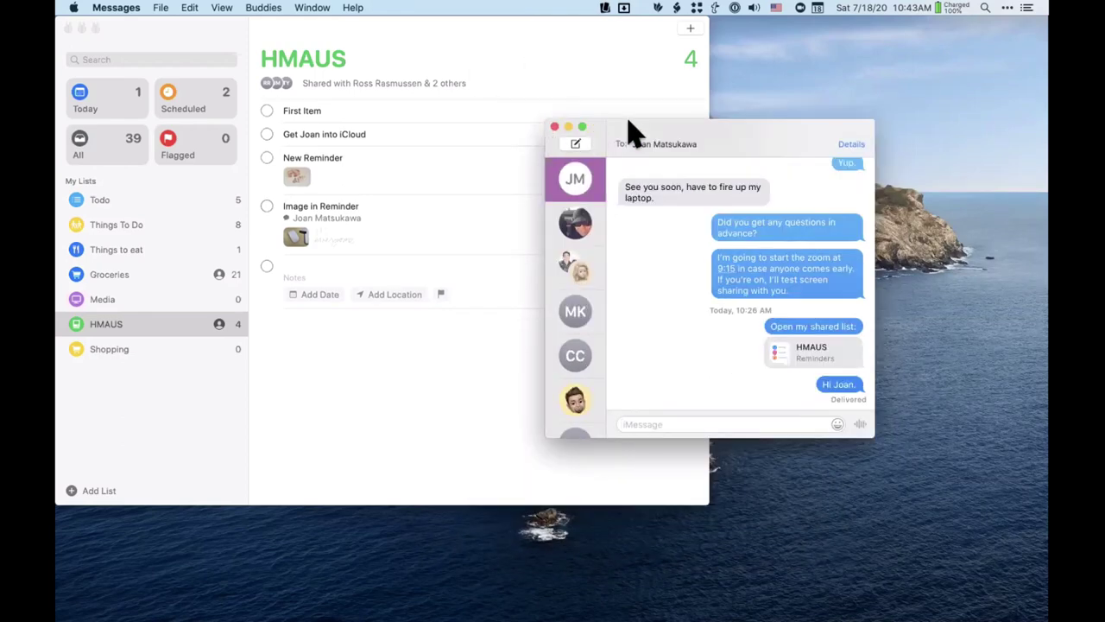
left_click_drag(627, 130, 548, 185)
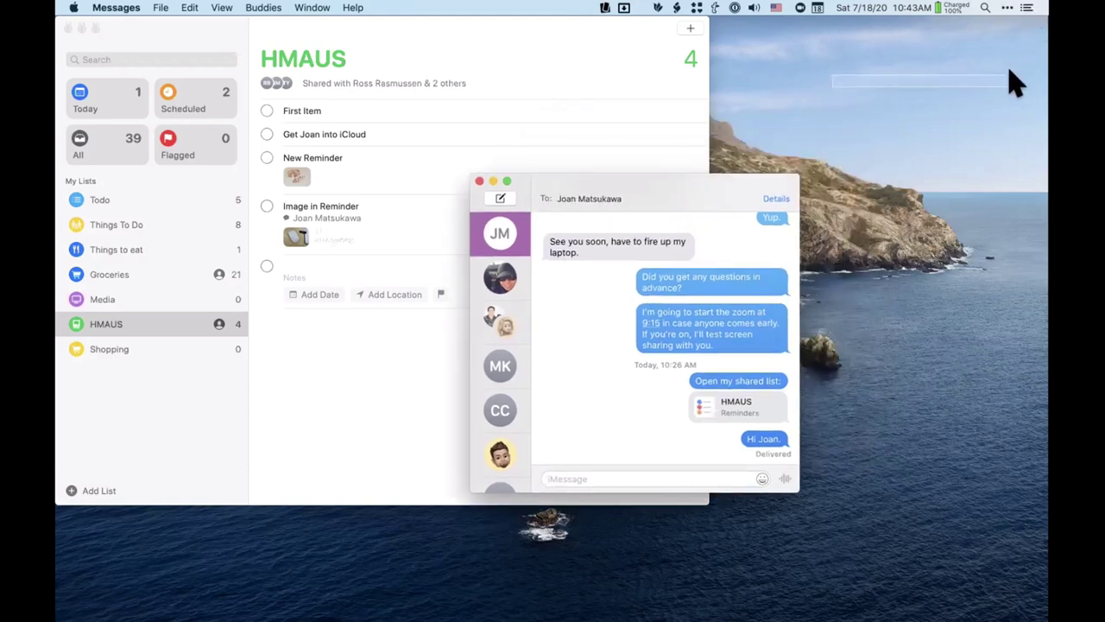
Switch focus from Messages back to the Reminders window to add 'Want lunch?'.
left_click(1008, 82)
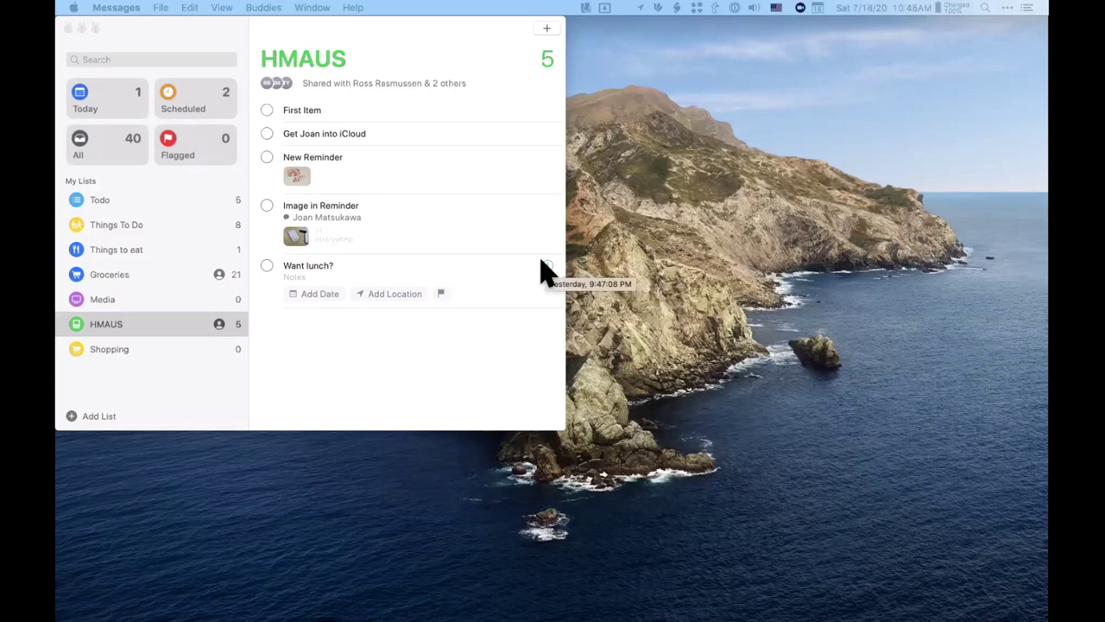
left_click(436, 344)
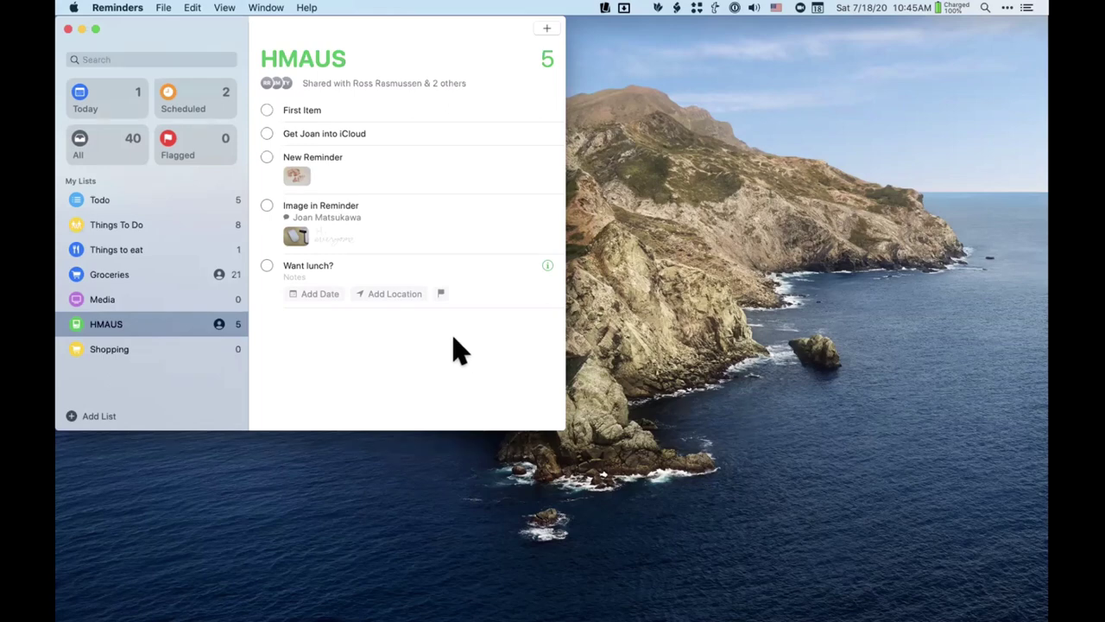
Add a 'Refund for Dirt' reminder that triggers on arriving at Lowe's.
left_click(414, 358)
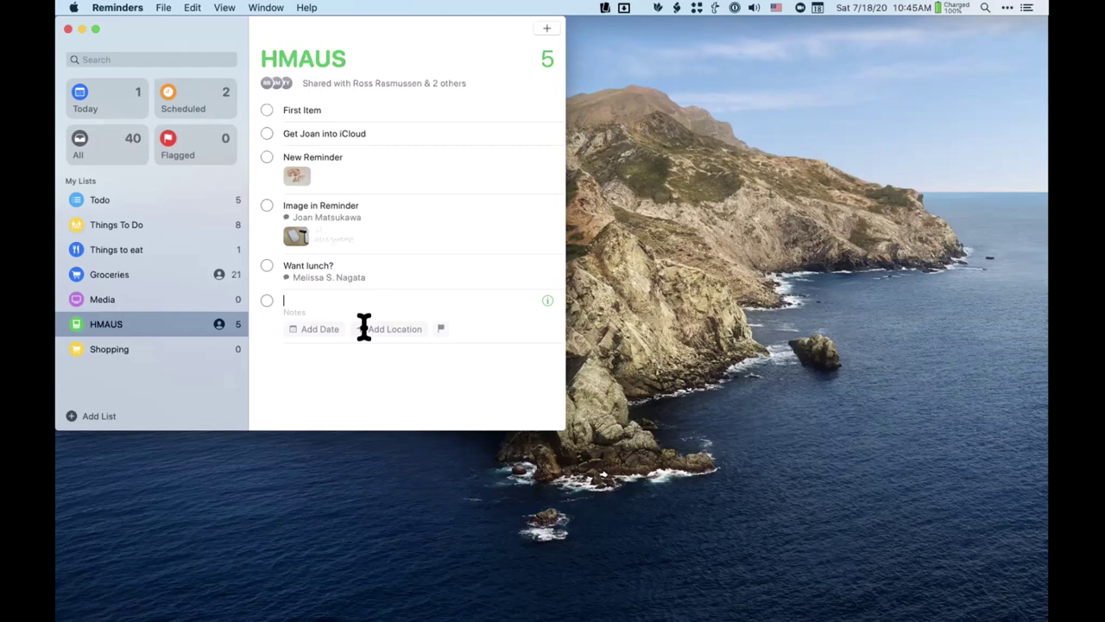
type("nd for Dirt")
key("Left")
key("Left")
key("Left")
key("Left")
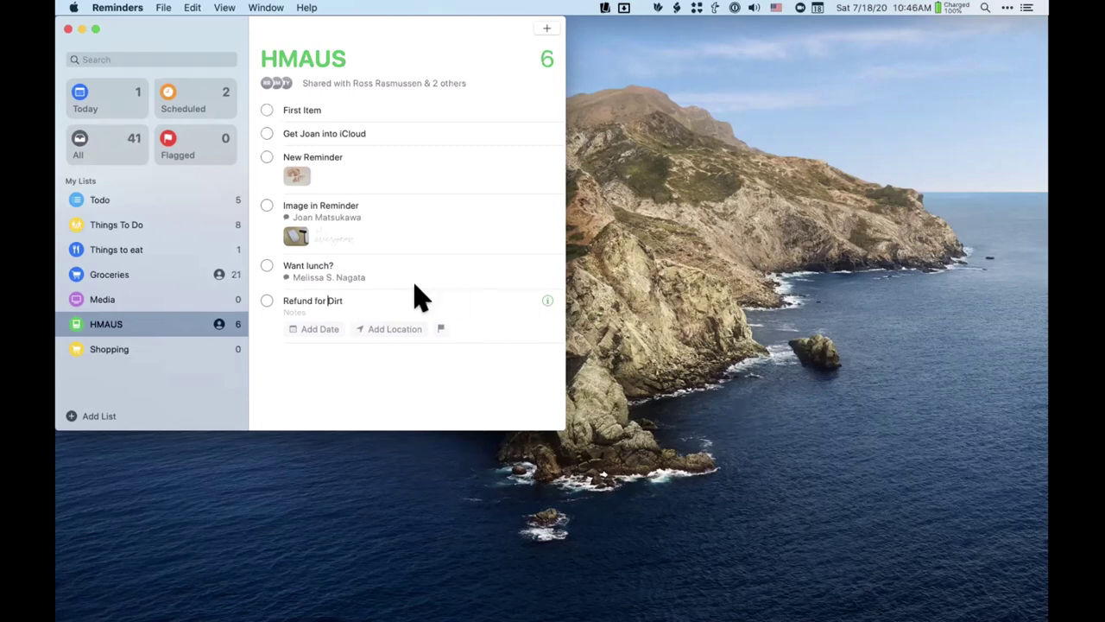
left_click(374, 327)
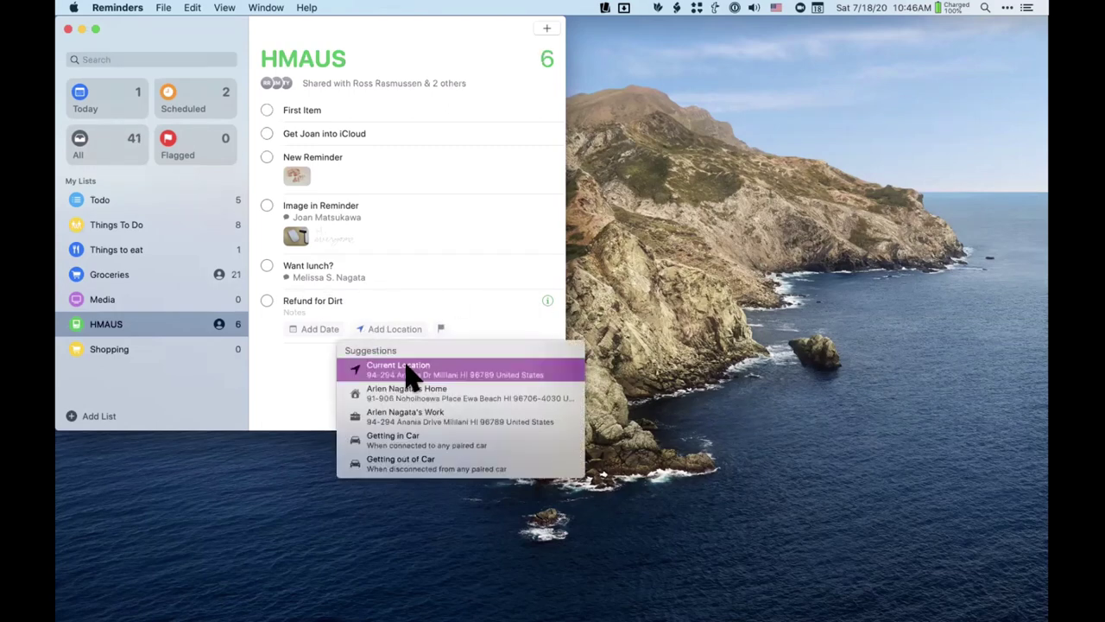
type("lowe")
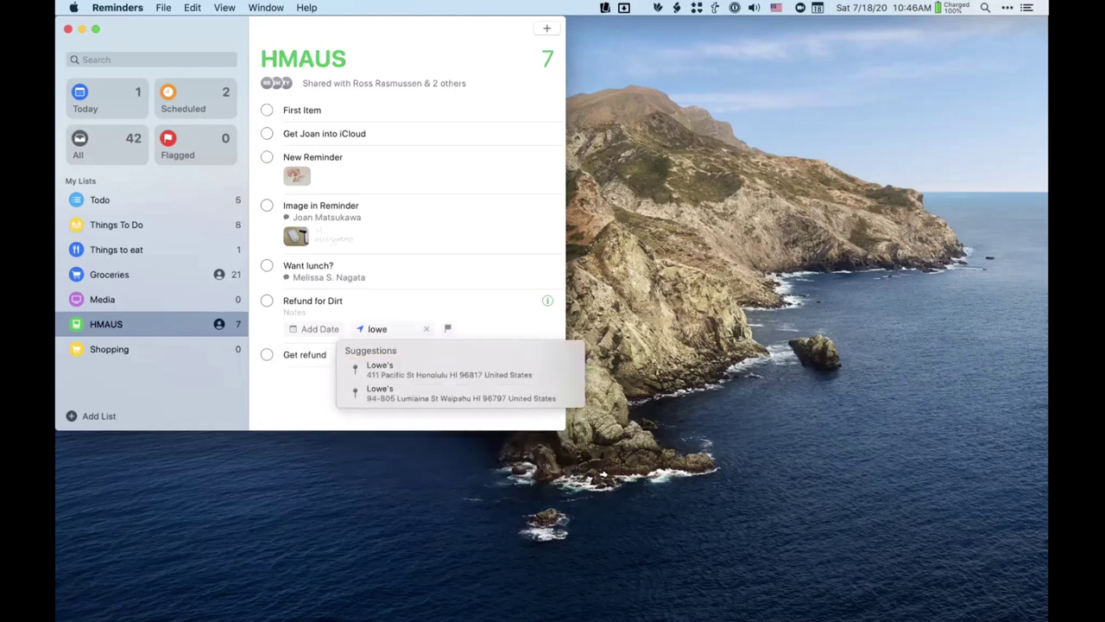
left_click(386, 399)
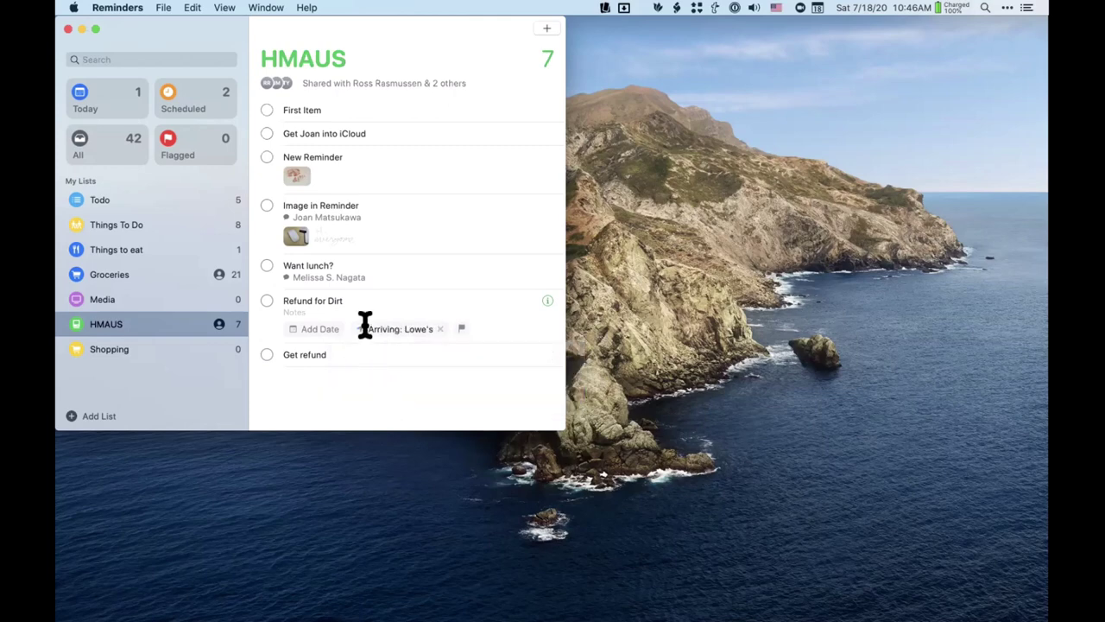
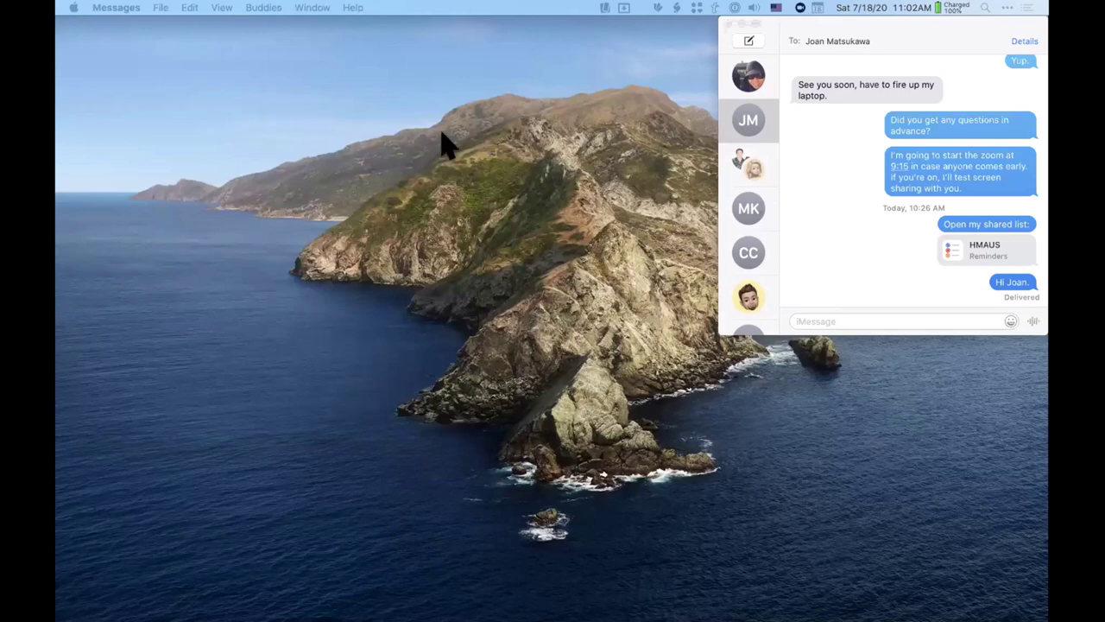
Dismiss Messages, back to the desktop, and bring up an empty Spotlight search bar.
left_click_drag(347, 150, 503, 240)
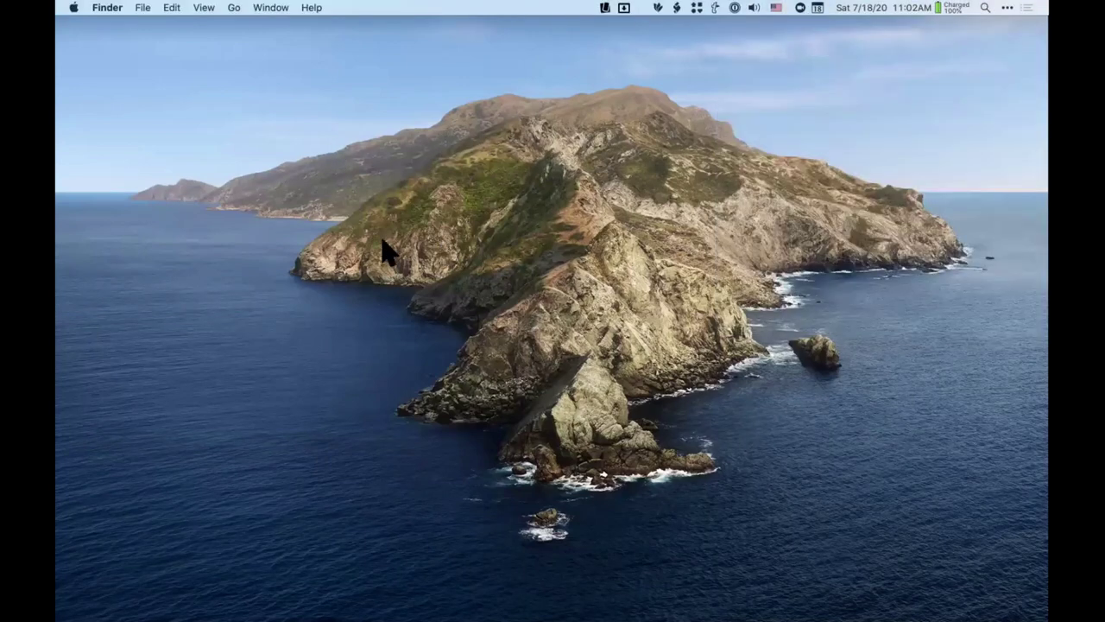
key("super+space")
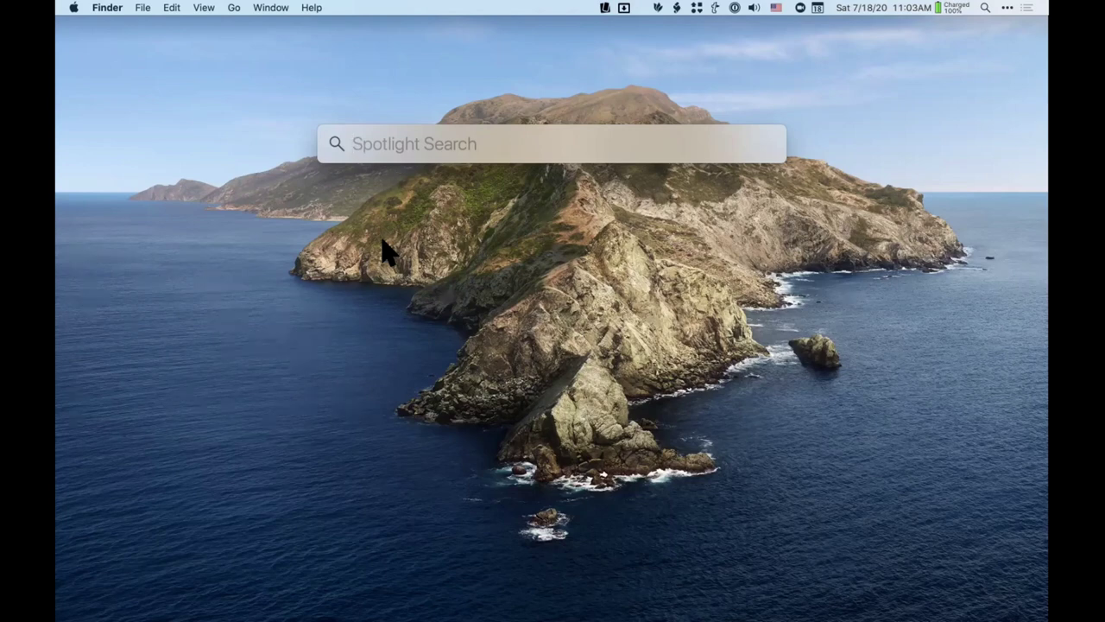
key("Escape")
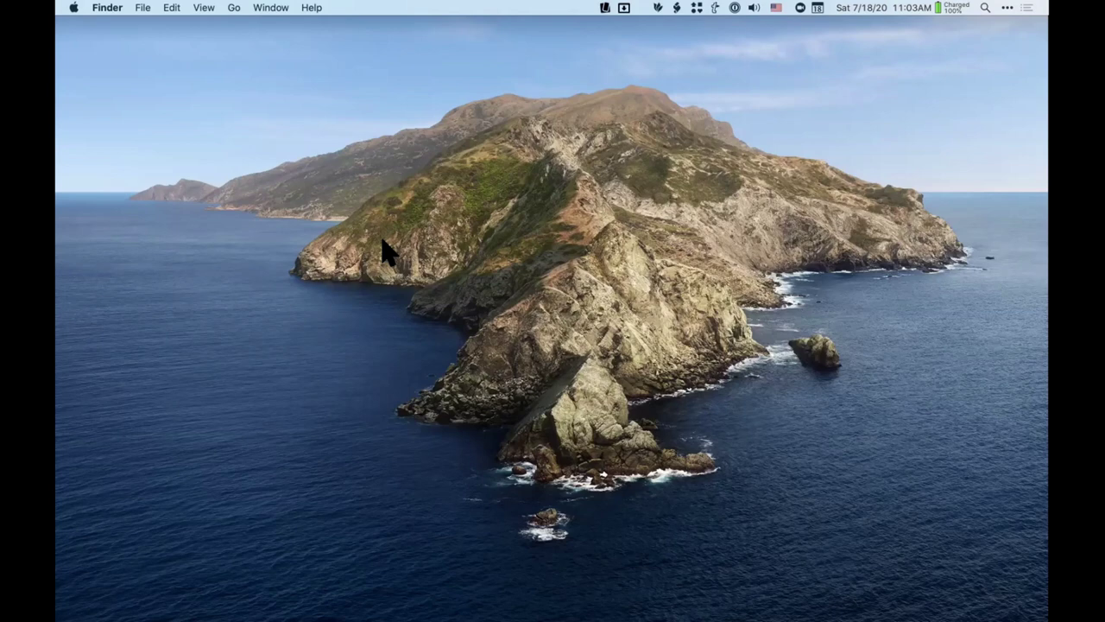
key("super+space")
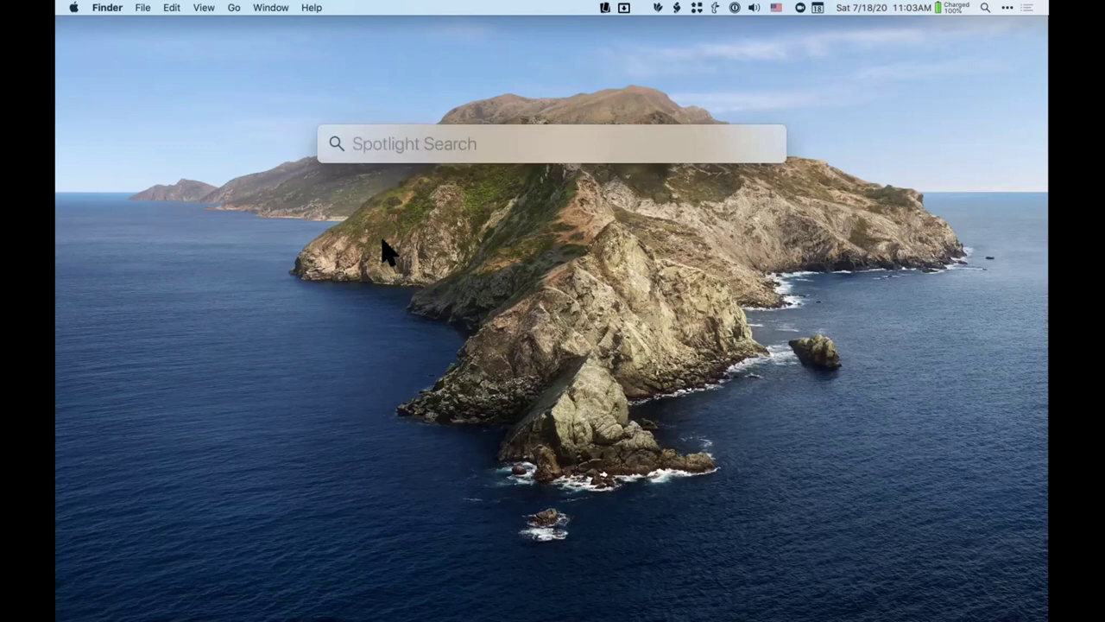
type("notes")
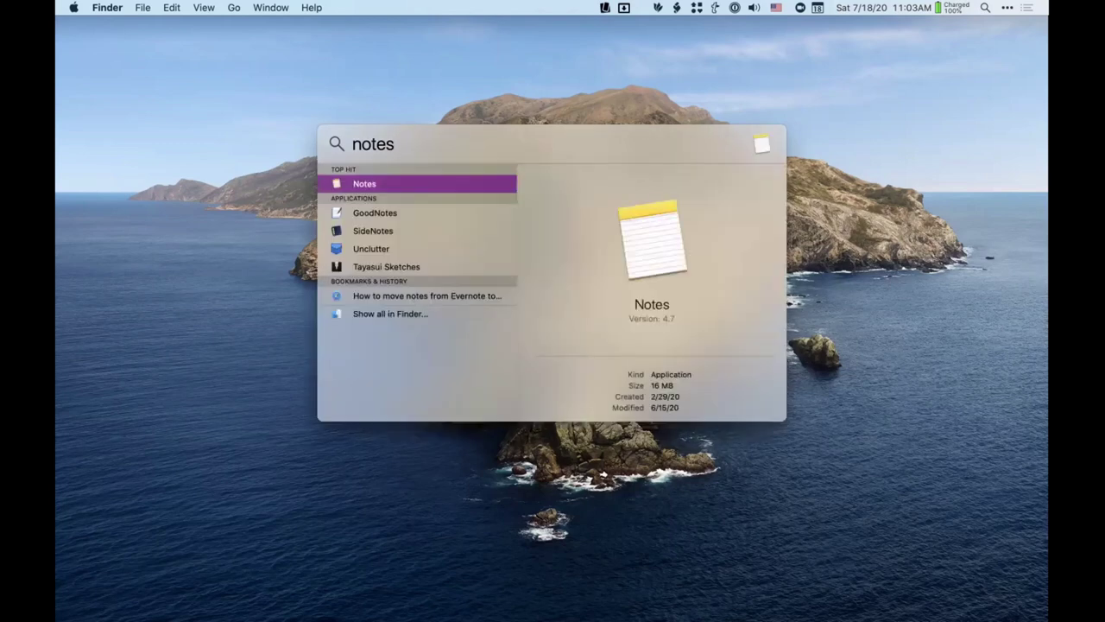
key("Return")
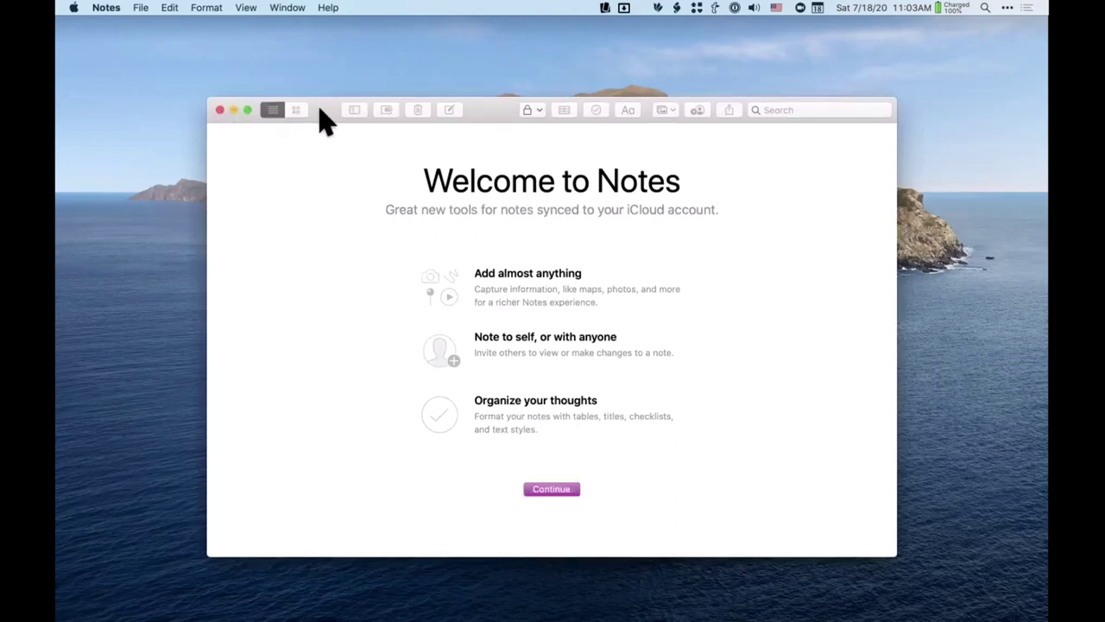
key("super+q")
left_click_drag(241, 101, 432, 180)
key("super+space")
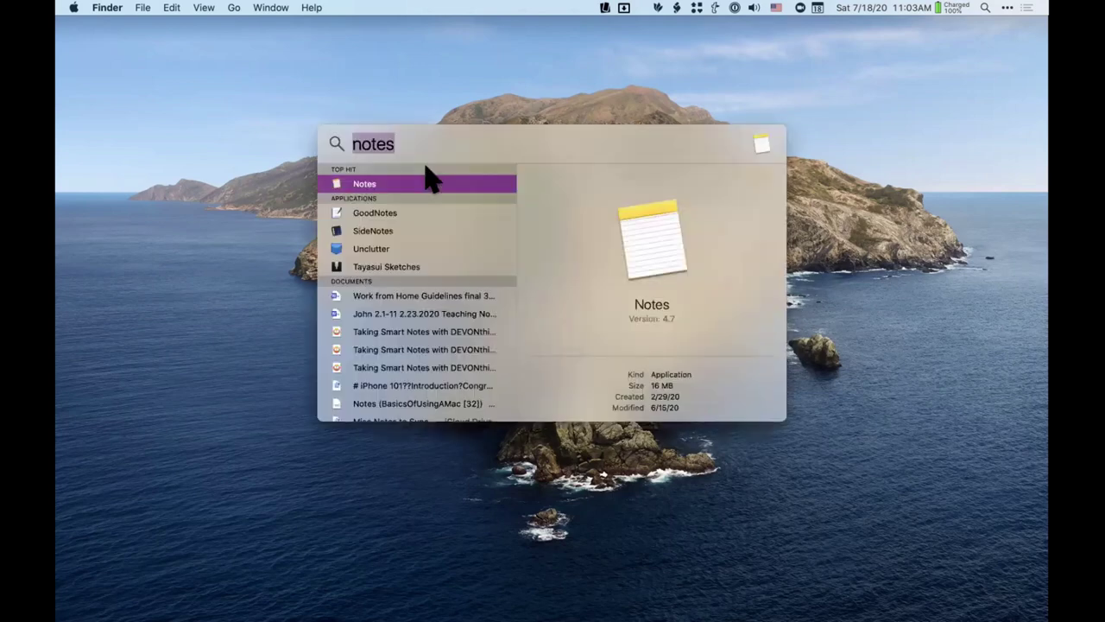
key("BackSpace")
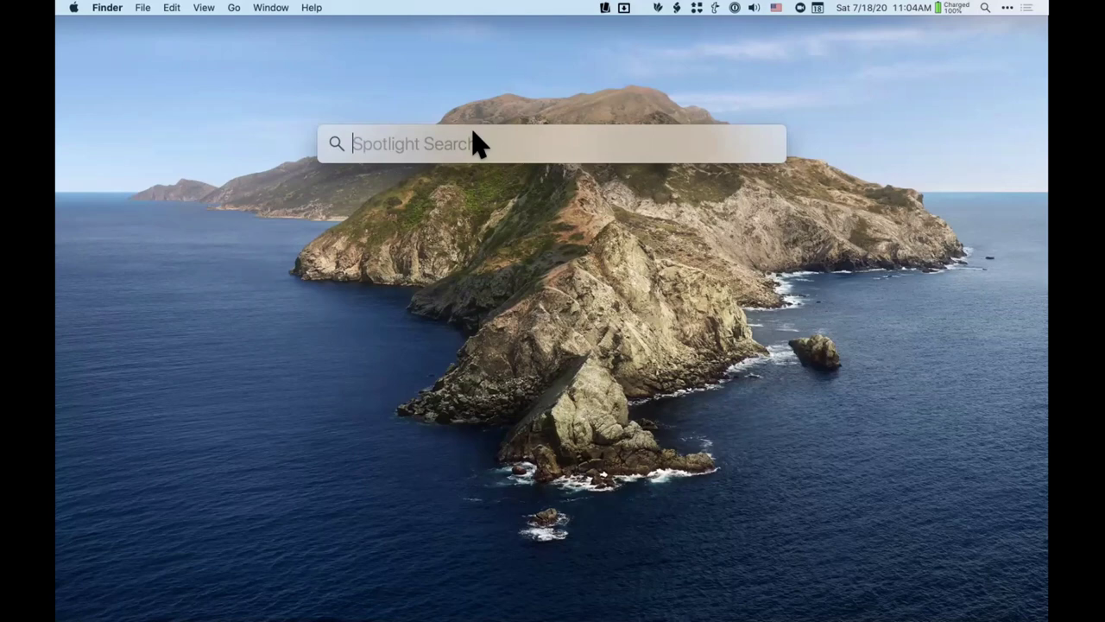
Launch Pages from a Spotlight search for 'pa', then quit it.
key("Escape")
key("super+space")
type("p")
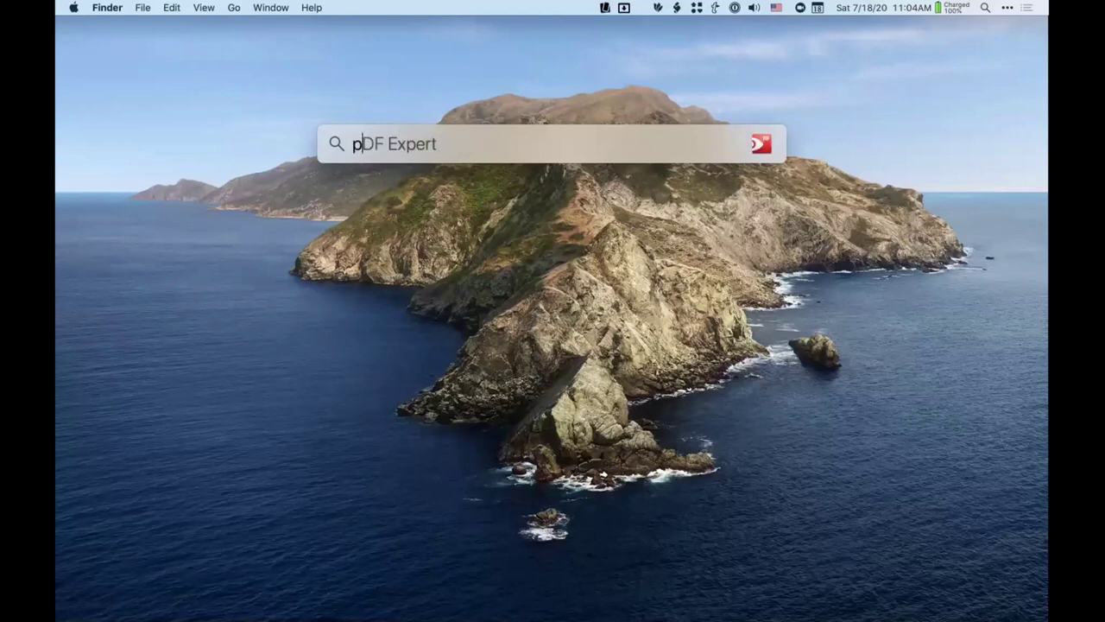
type("a")
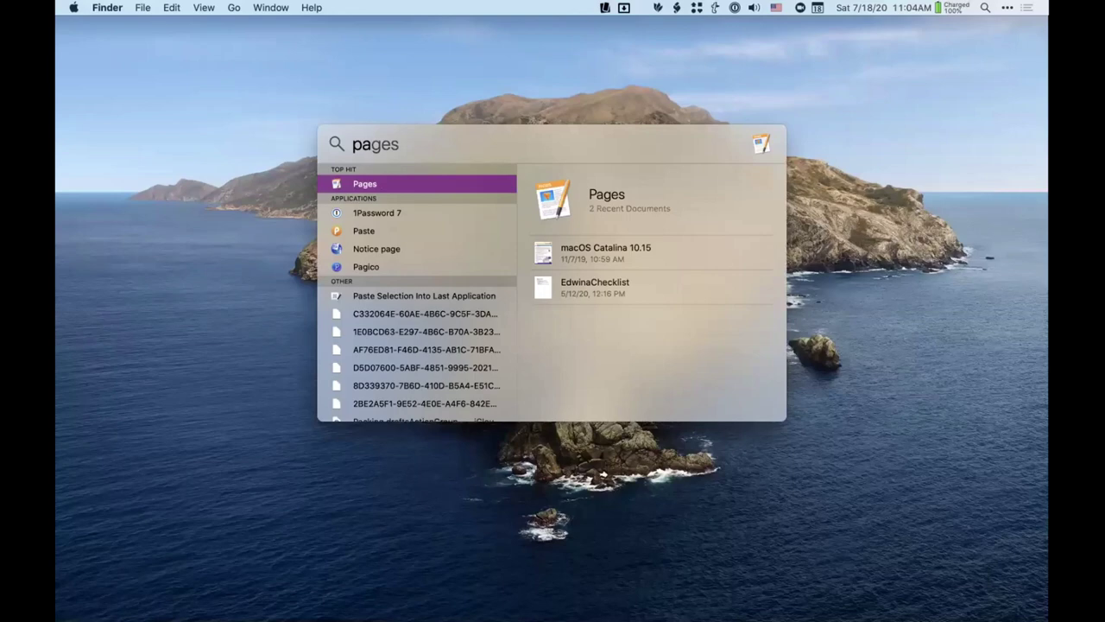
key("Return")
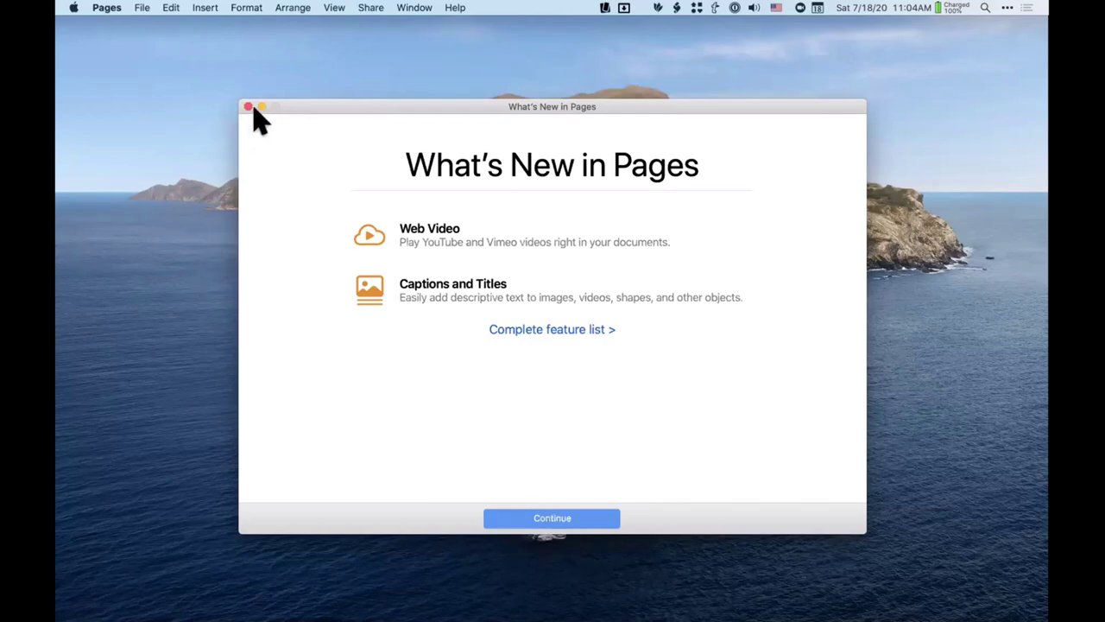
key("super+q")
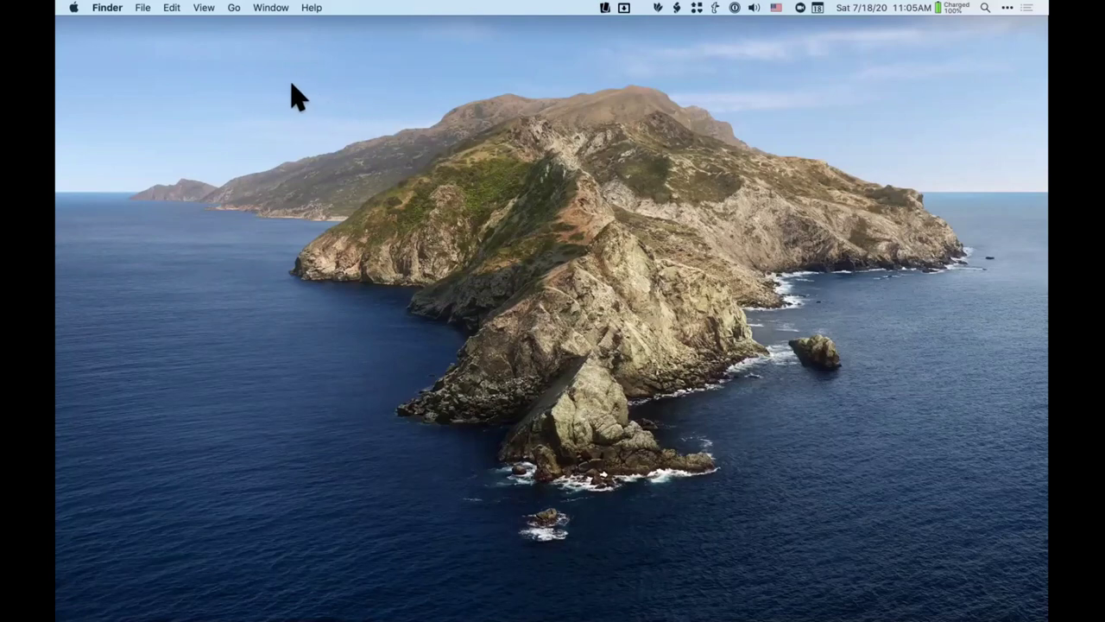
Open the Spotlight pane of System Preferences and focus its Search Results category list.
left_click(74, 8)
left_click(120, 45)
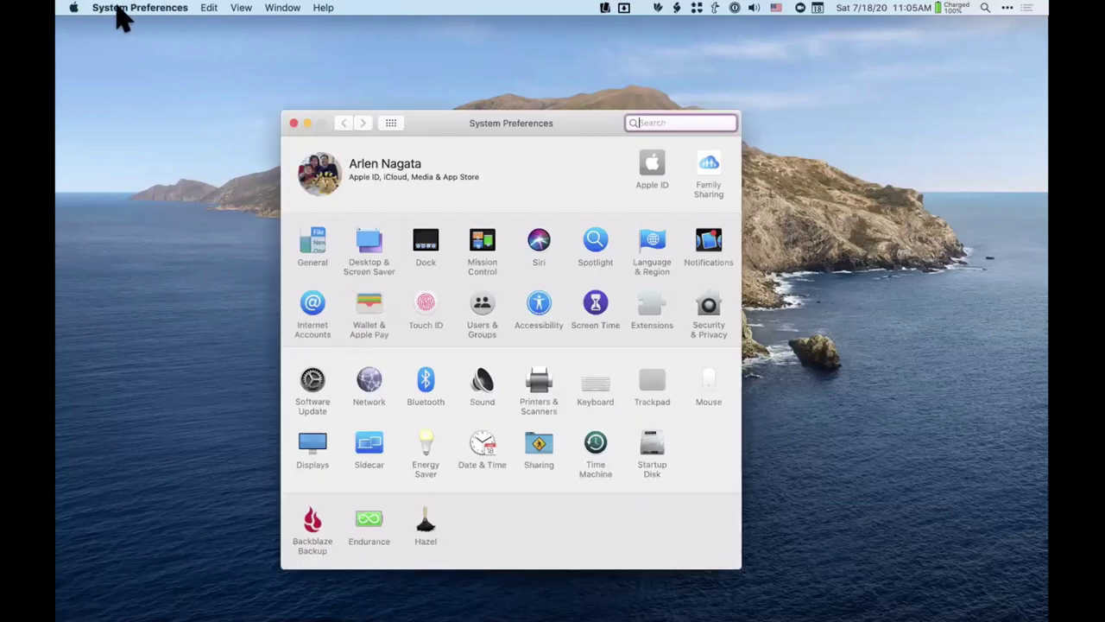
left_click(72, 12)
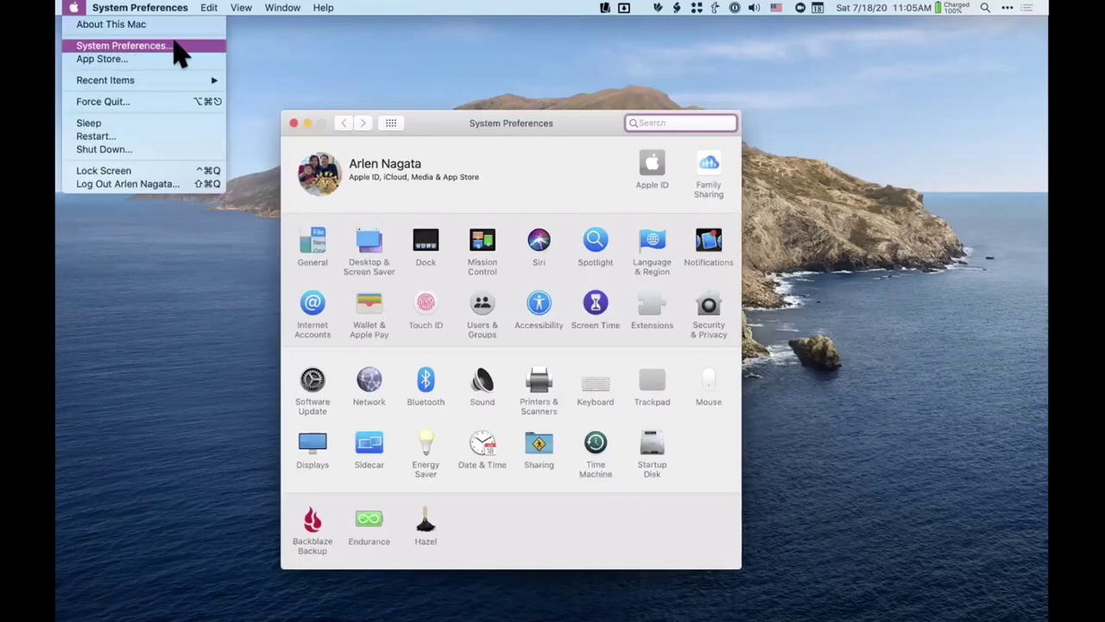
left_click(494, 156)
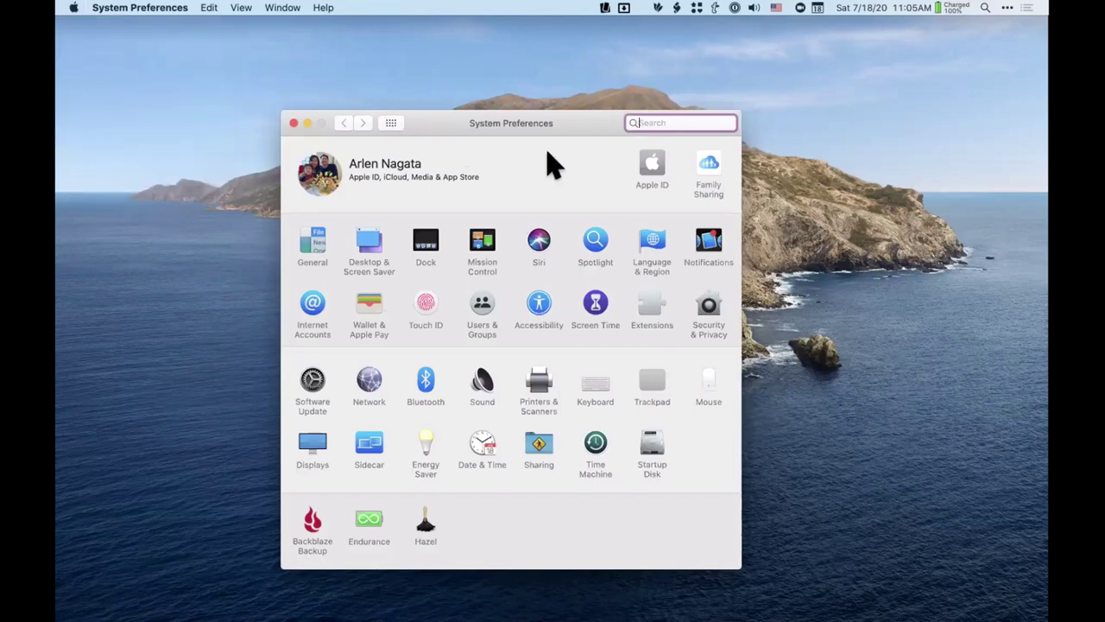
left_click(595, 241)
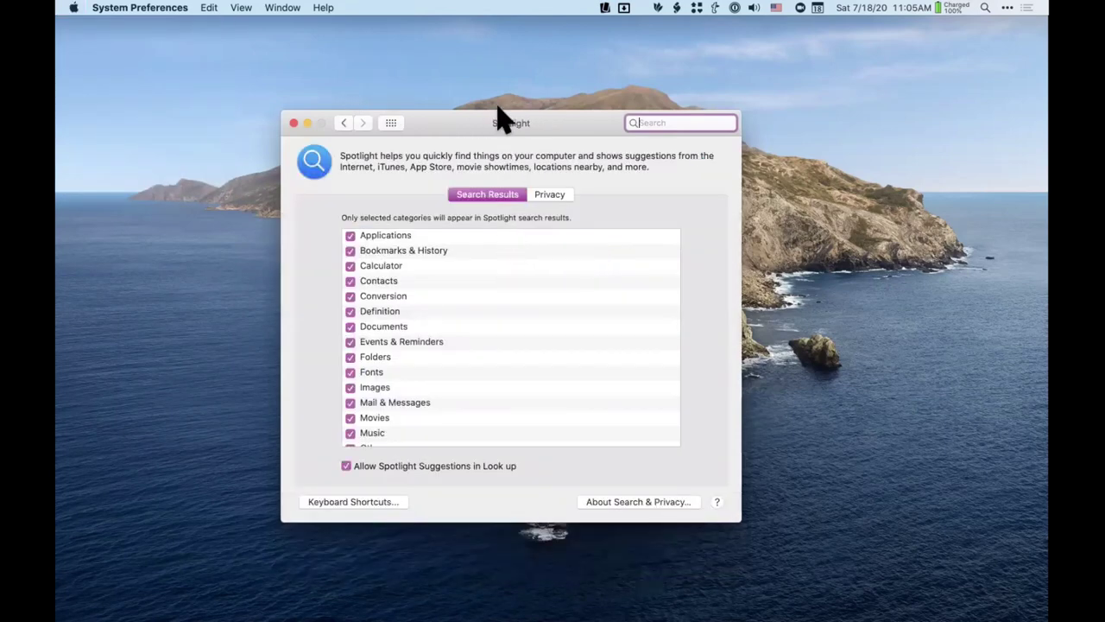
left_click_drag(535, 133, 539, 39)
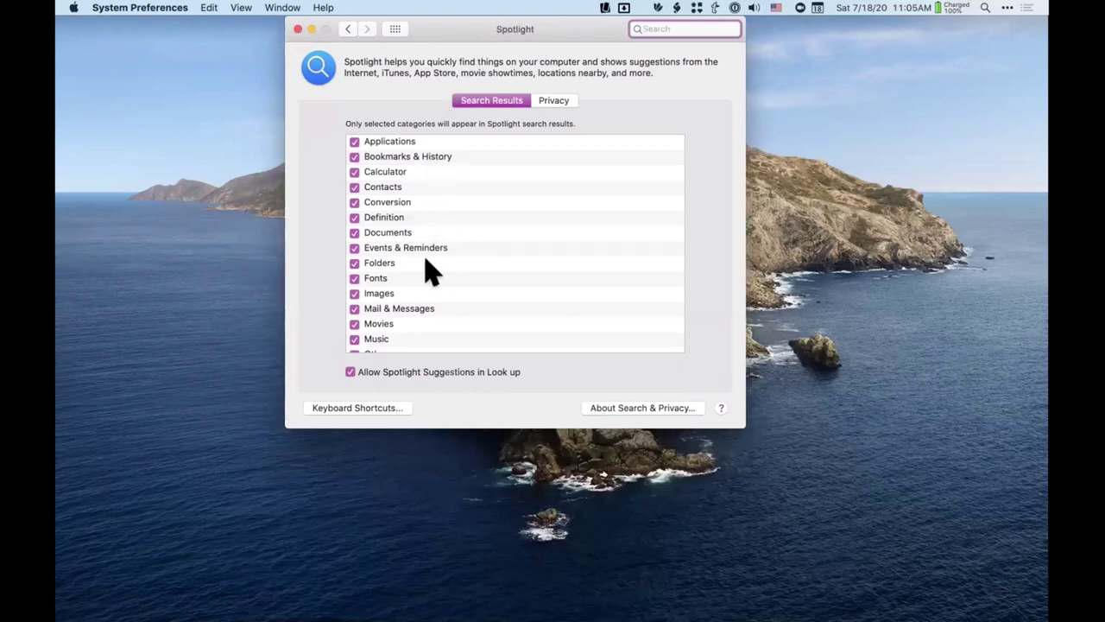
left_click(416, 142)
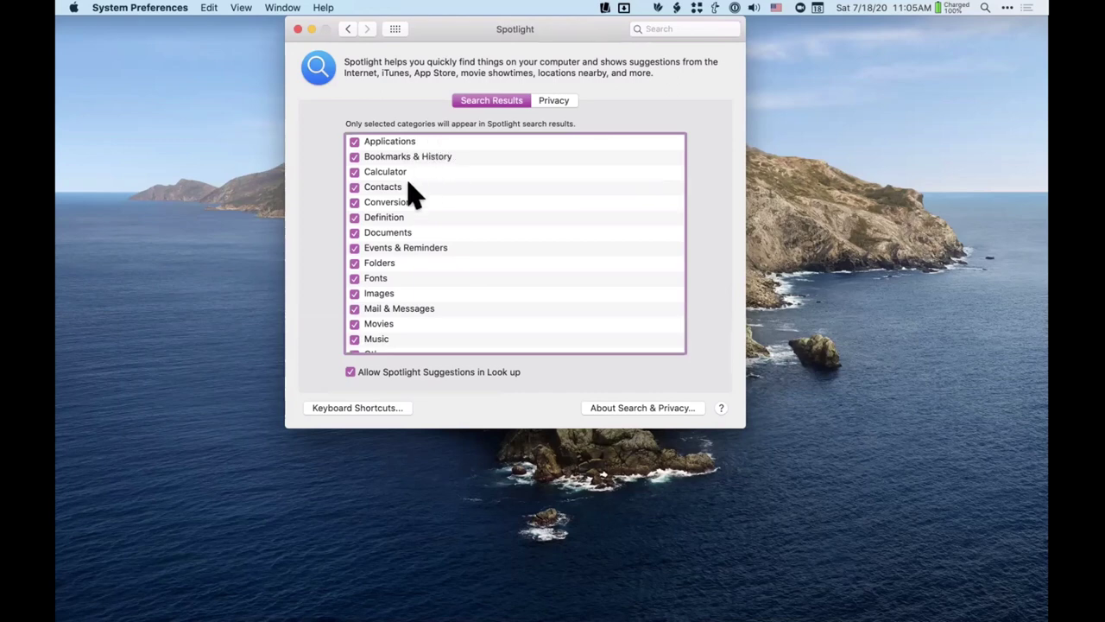
Look up a contact by name in Spotlight and open it in Messages.
key("super+space")
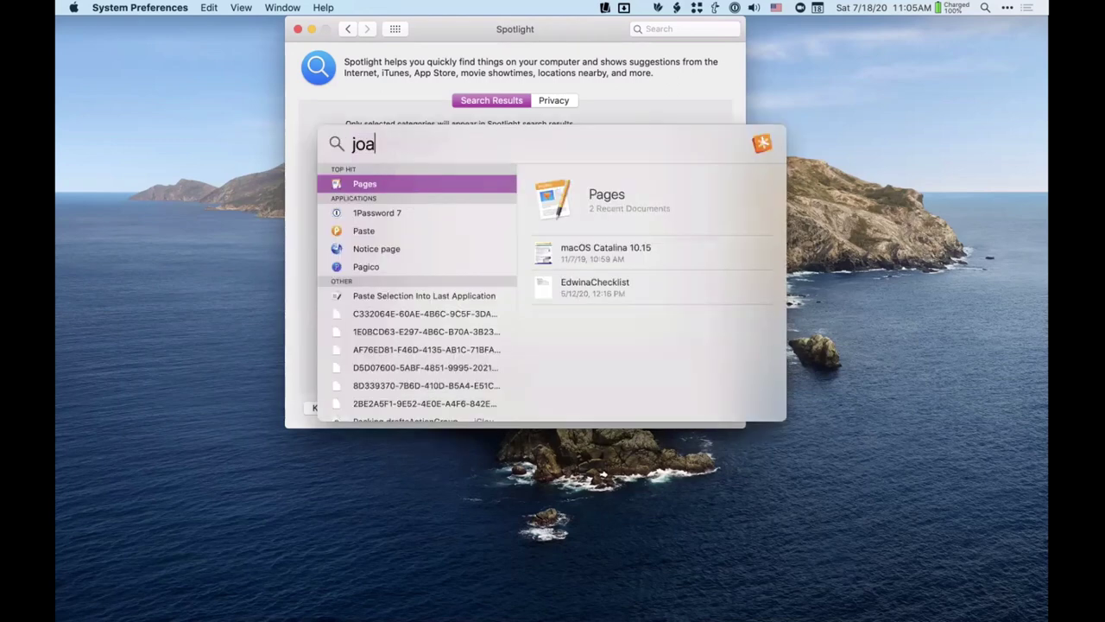
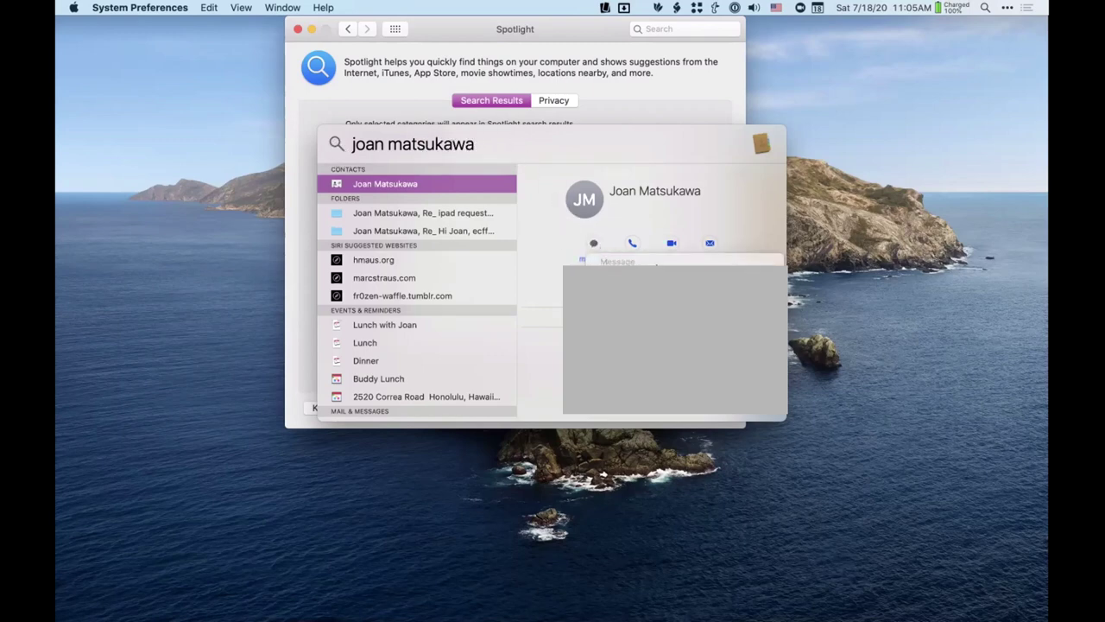
left_click(593, 242)
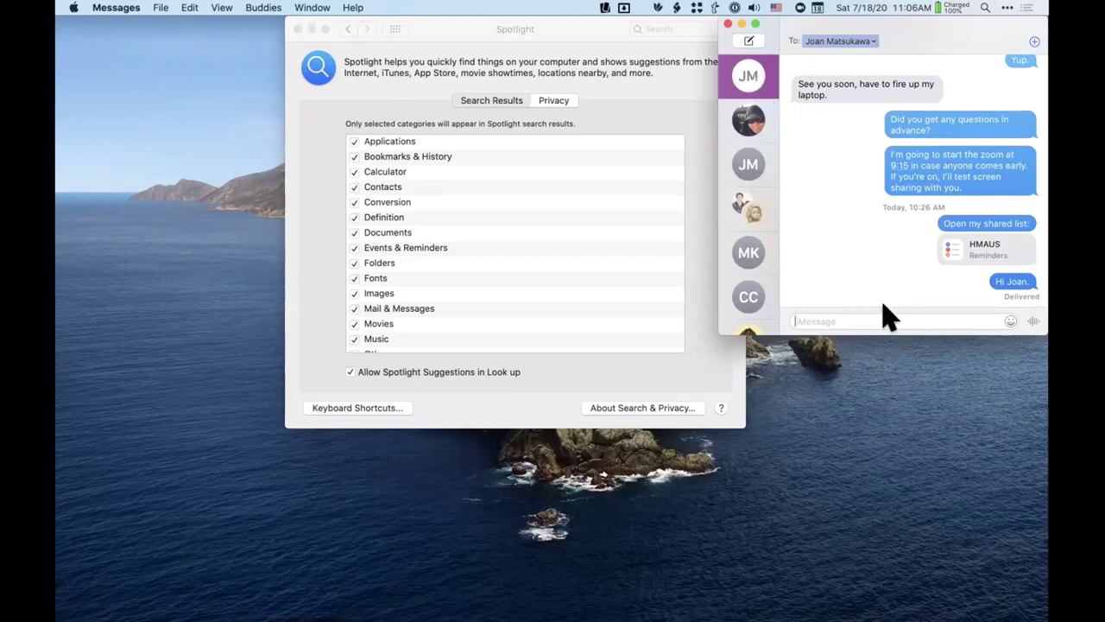
Close Messages, return to System Preferences, and clear the old contact query from Spotlight.
left_click(728, 24)
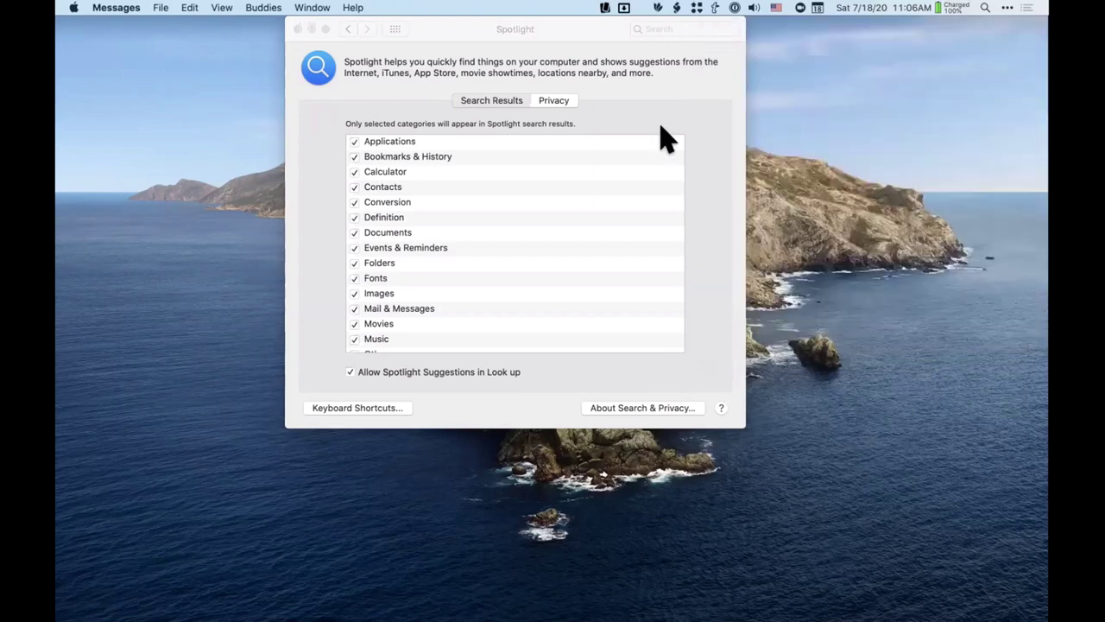
left_click(404, 177)
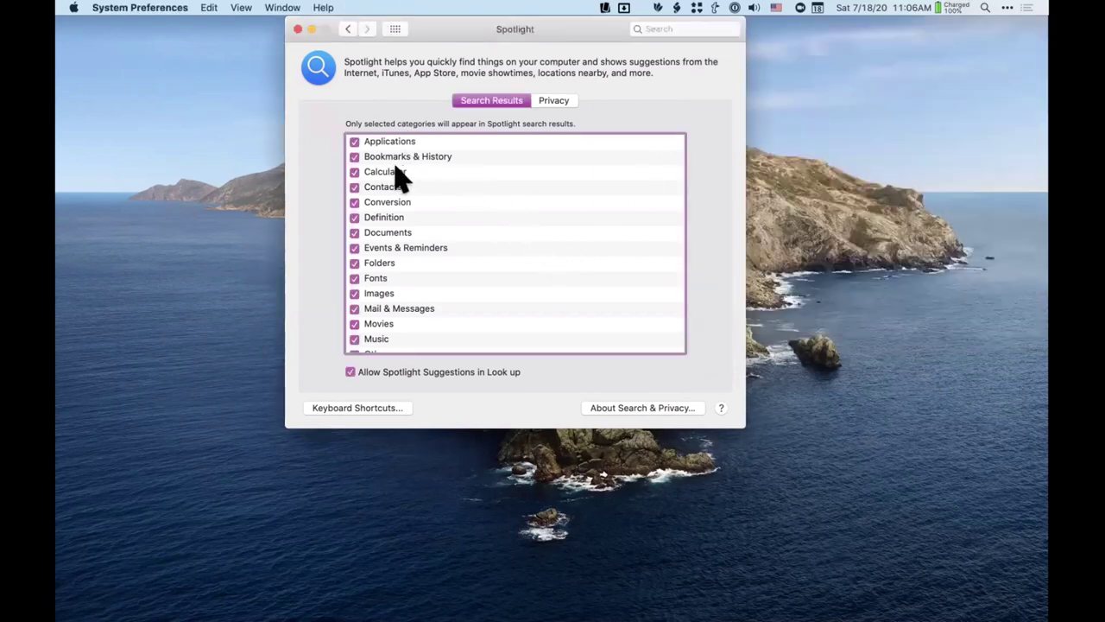
key("super+space")
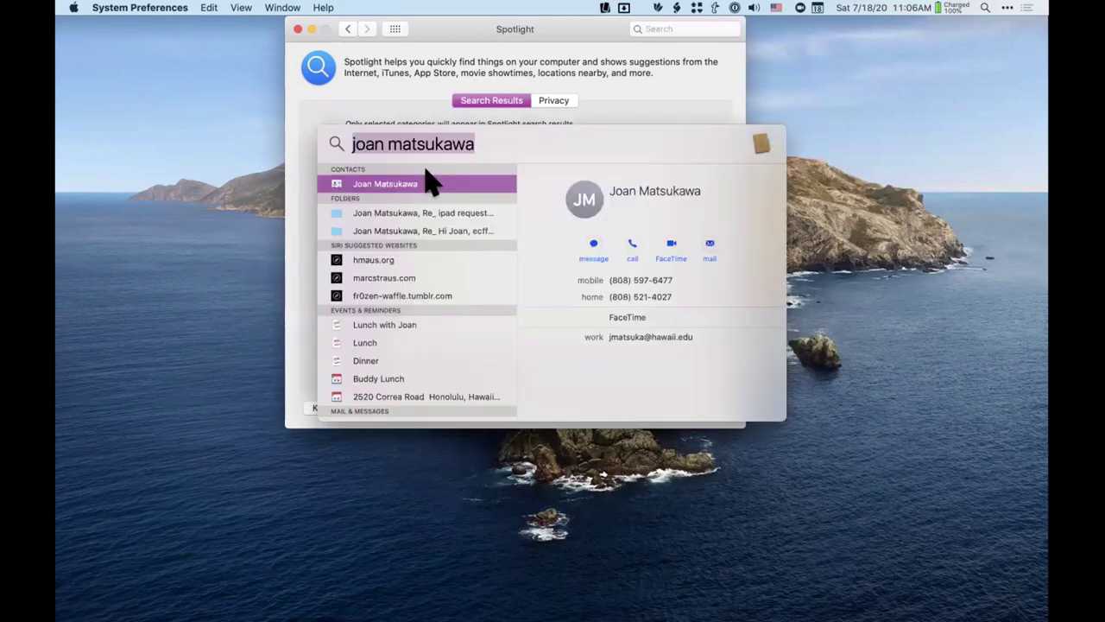
key("BackSpace")
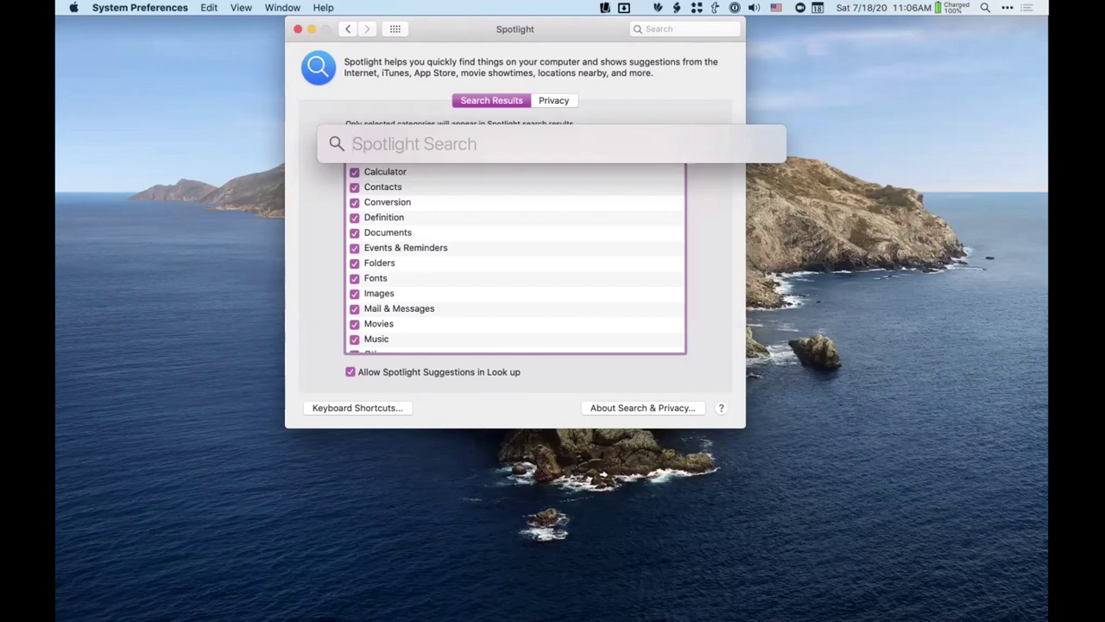
Use Spotlight as a calculator, replacing 562*23 with 536*23.
type("56")
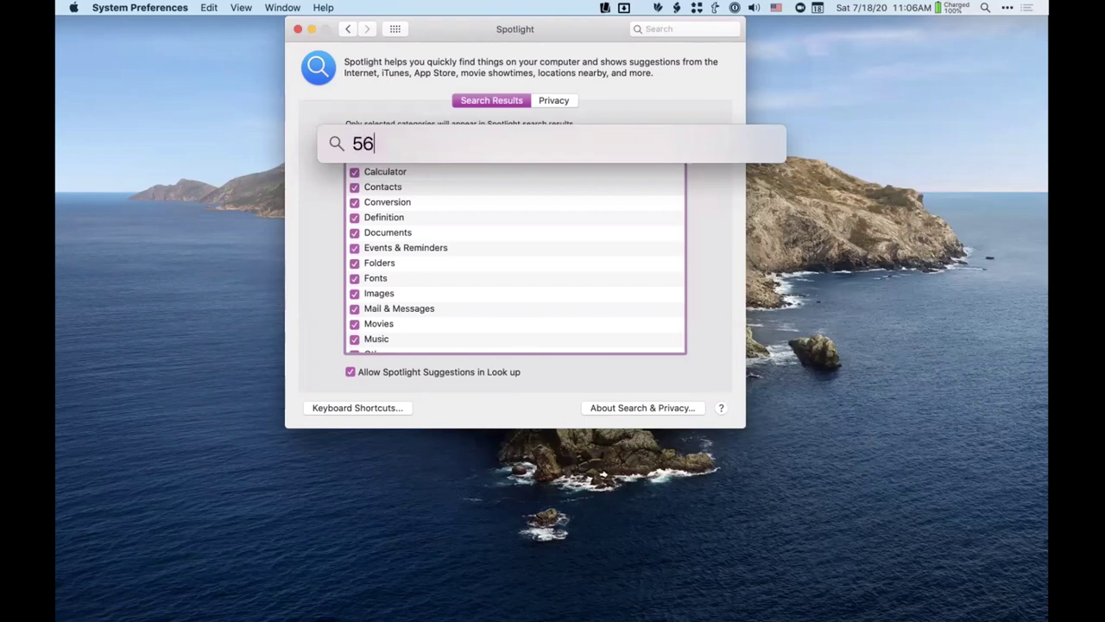
type("2*23")
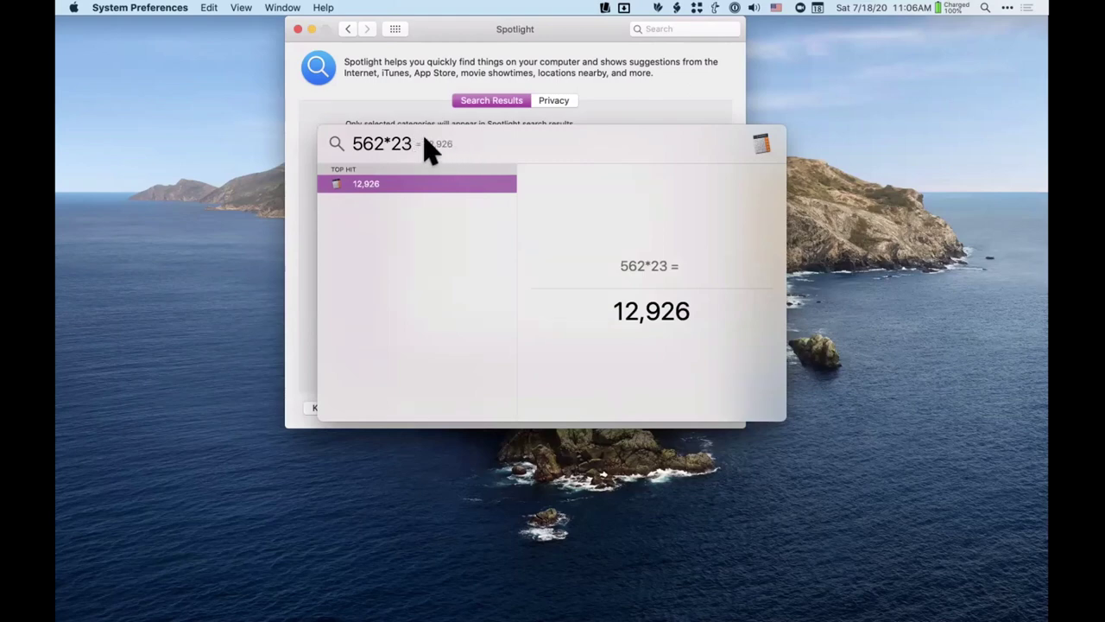
key("BackSpace")
key("BackSpace")
key("BackSpace")
key("BackSpace")
key("BackSpace")
key("BackSpace")
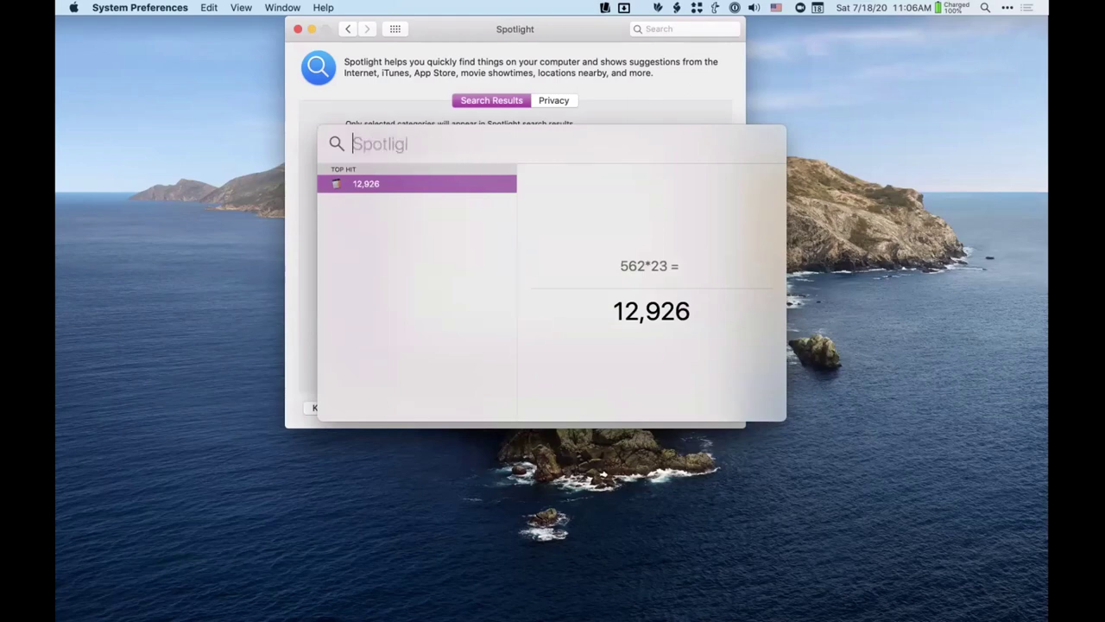
type("536")
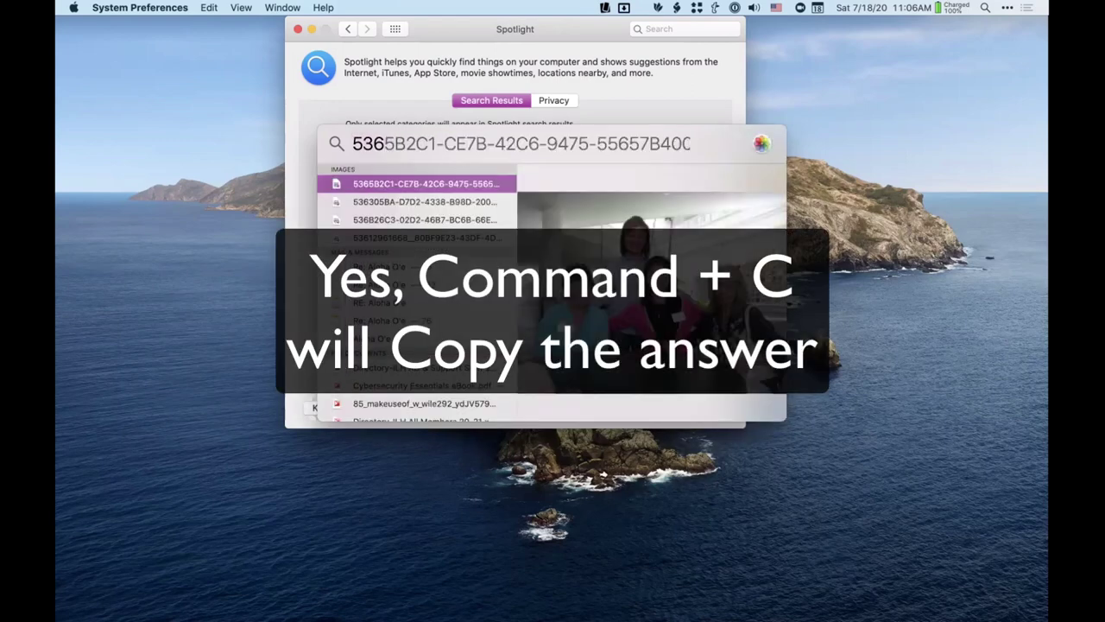
type("*23")
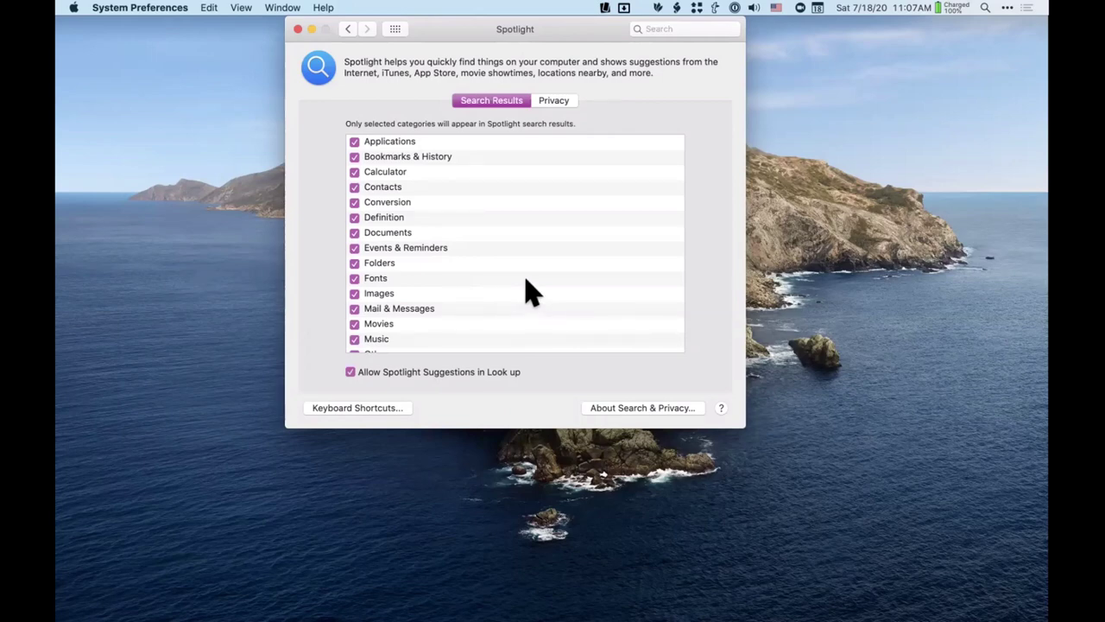
Review the Show Spotlight search keyboard shortcut, then close the Keyboard preferences window.
scroll(525, 291, "down", 3)
scroll(501, 217, "up", 3)
left_click(347, 411)
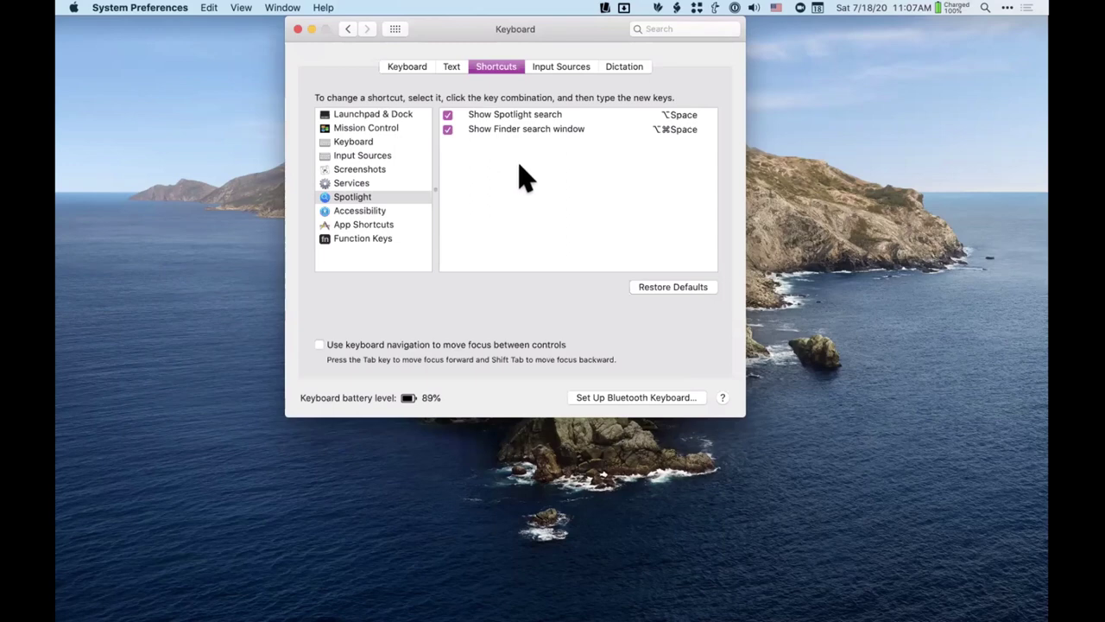
left_click(528, 116)
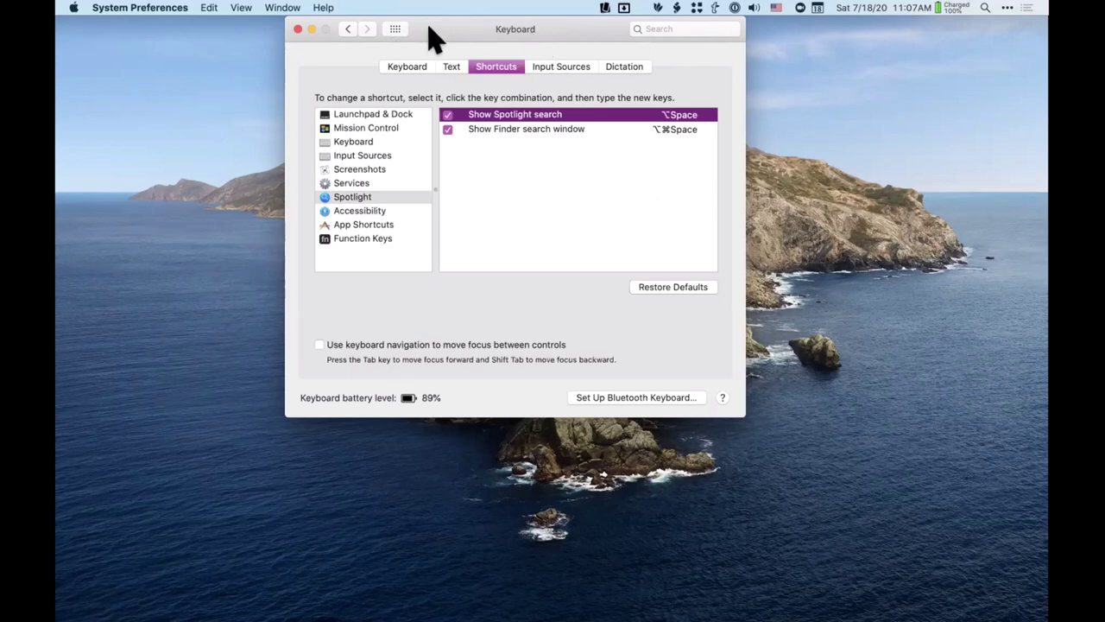
left_click(297, 30)
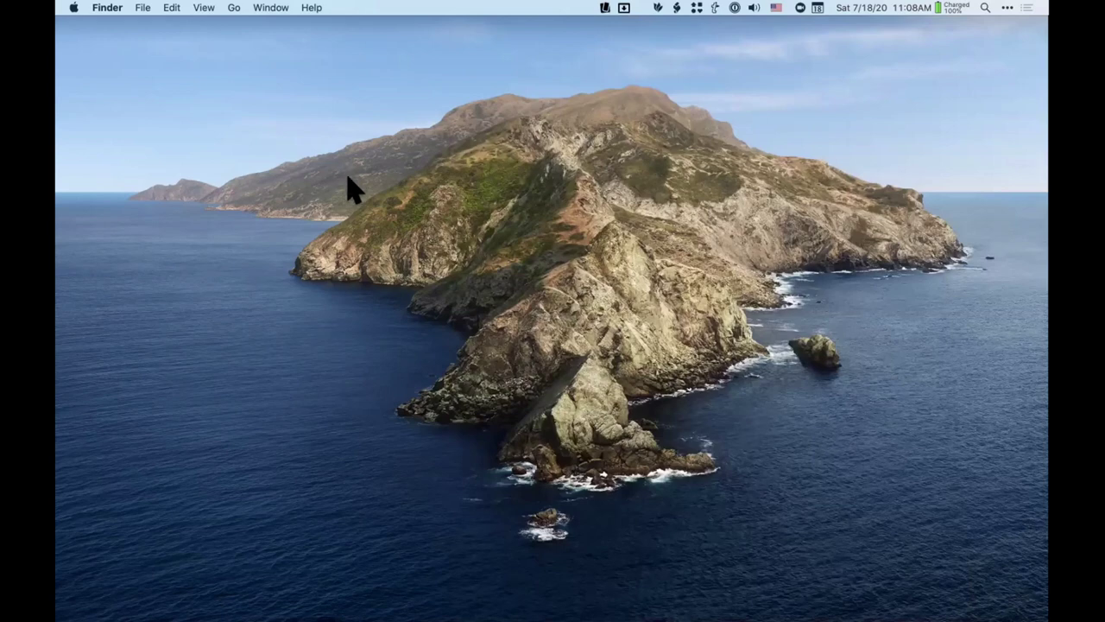
Compare the Spotlight and Alfred bars, clearing Spotlight's old 536*23 query, ending with Alfred open.
left_click_drag(257, 128, 353, 161)
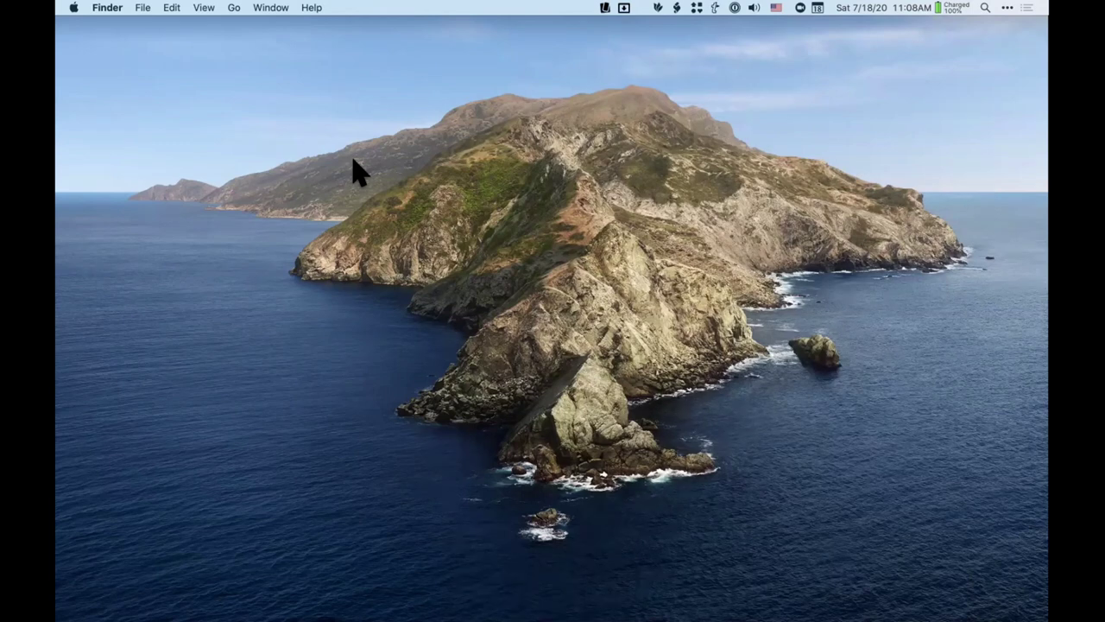
key("super+space")
key("Escape")
key("alt+space")
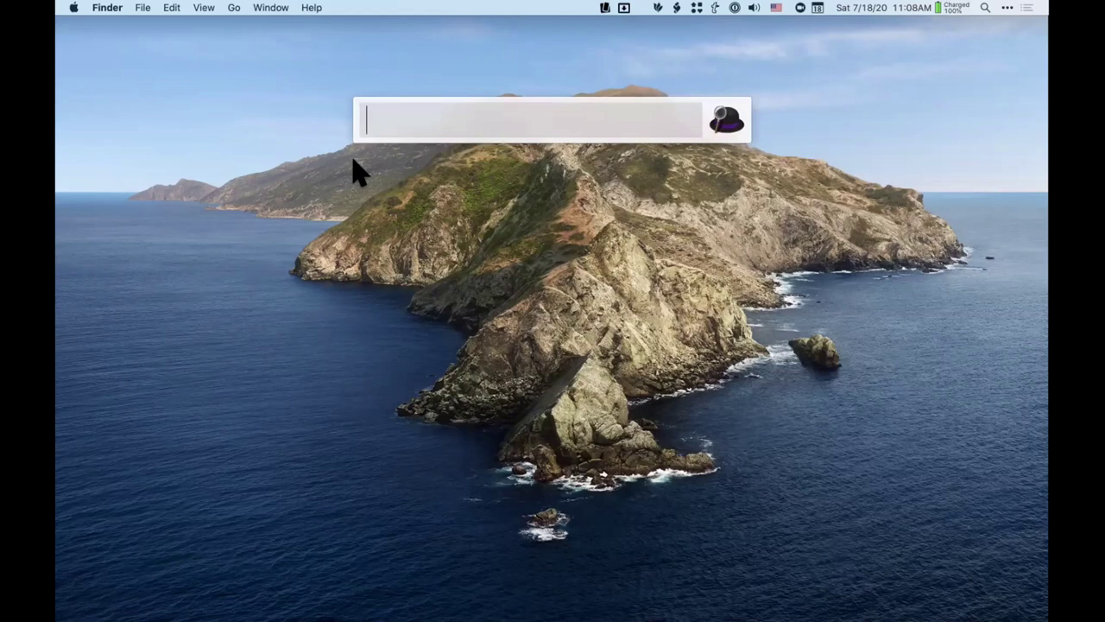
key("Escape")
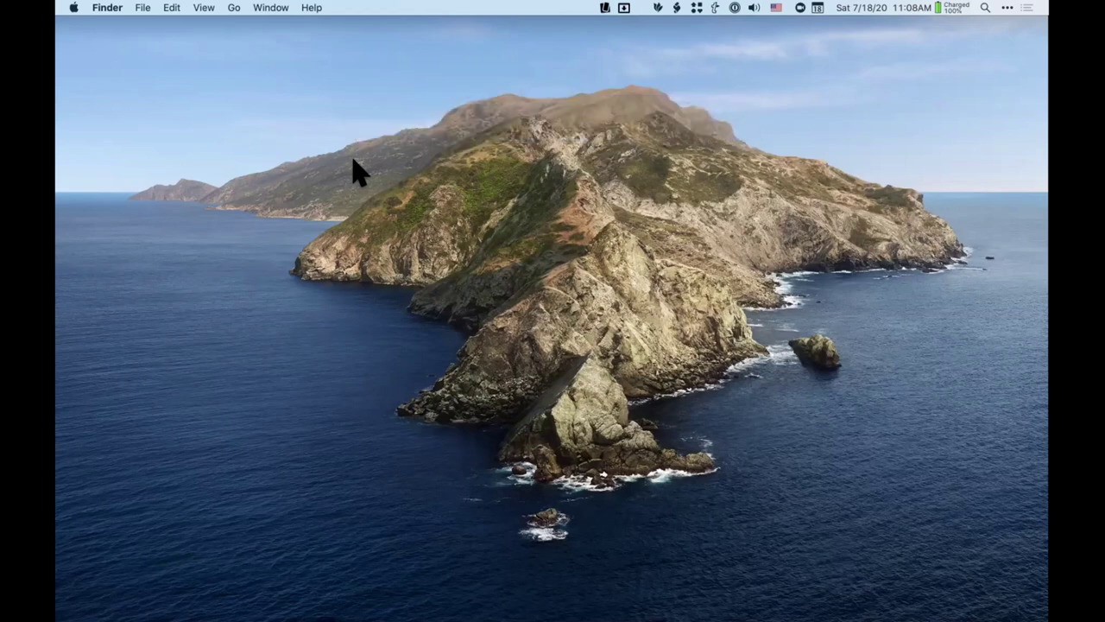
key("super+space")
key("BackSpace")
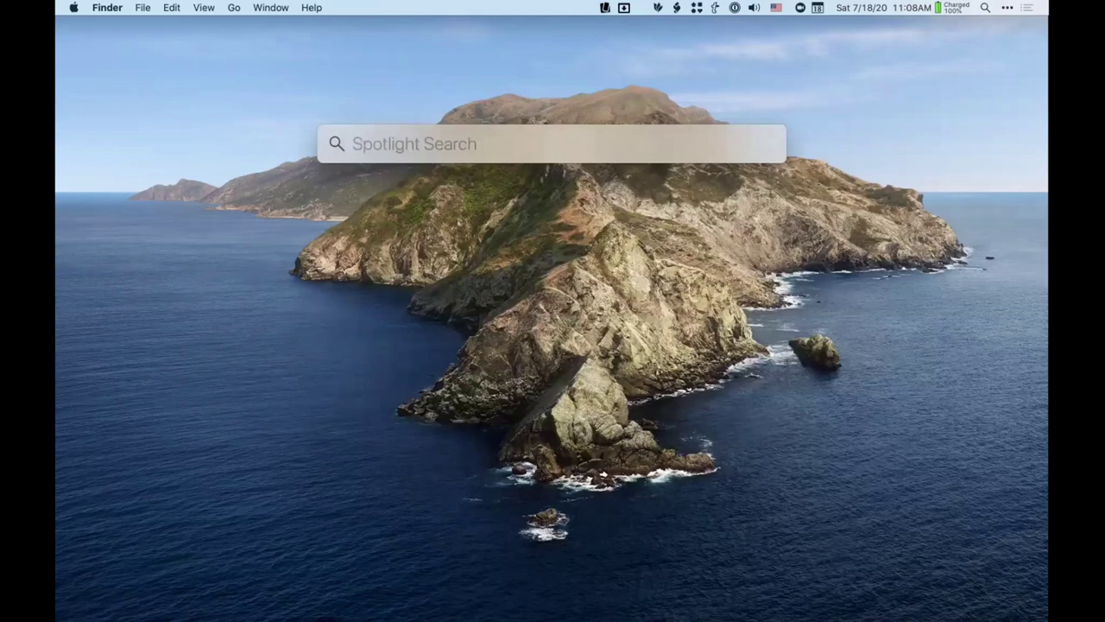
key("Escape")
key("alt+space")
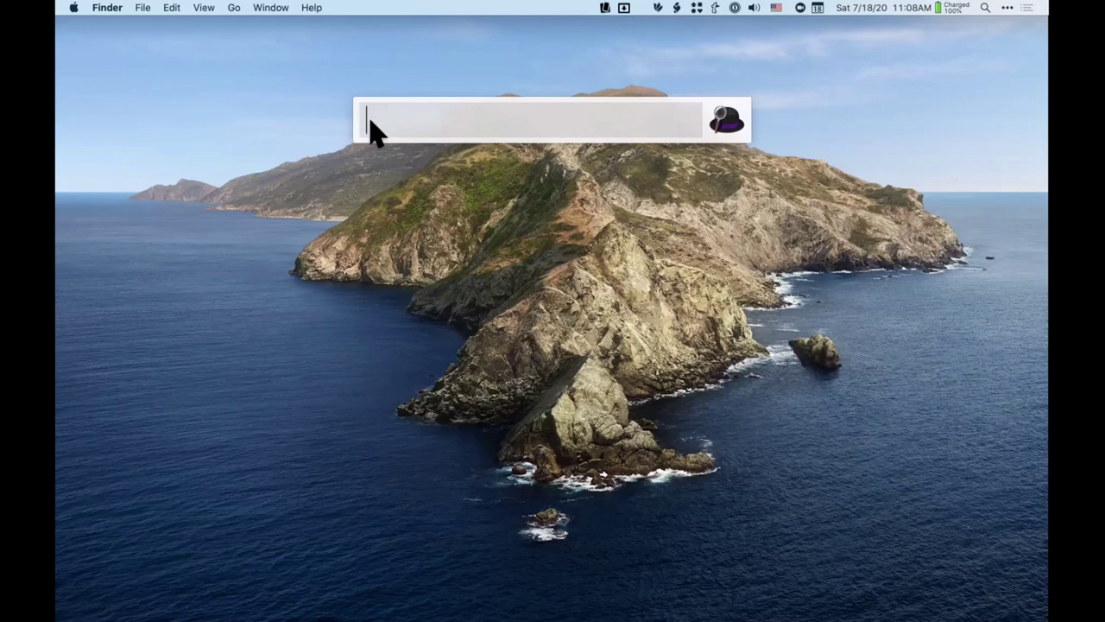
Search files in Alfred with 'mac and open Mac Utility Apps.pdf.
key("Escape")
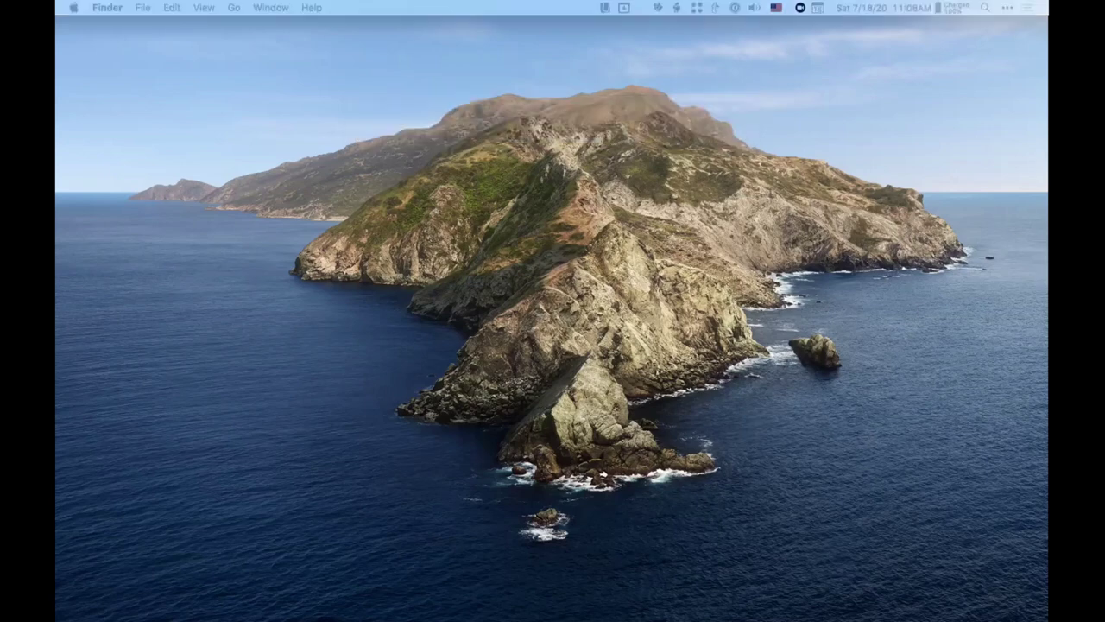
key("alt+space")
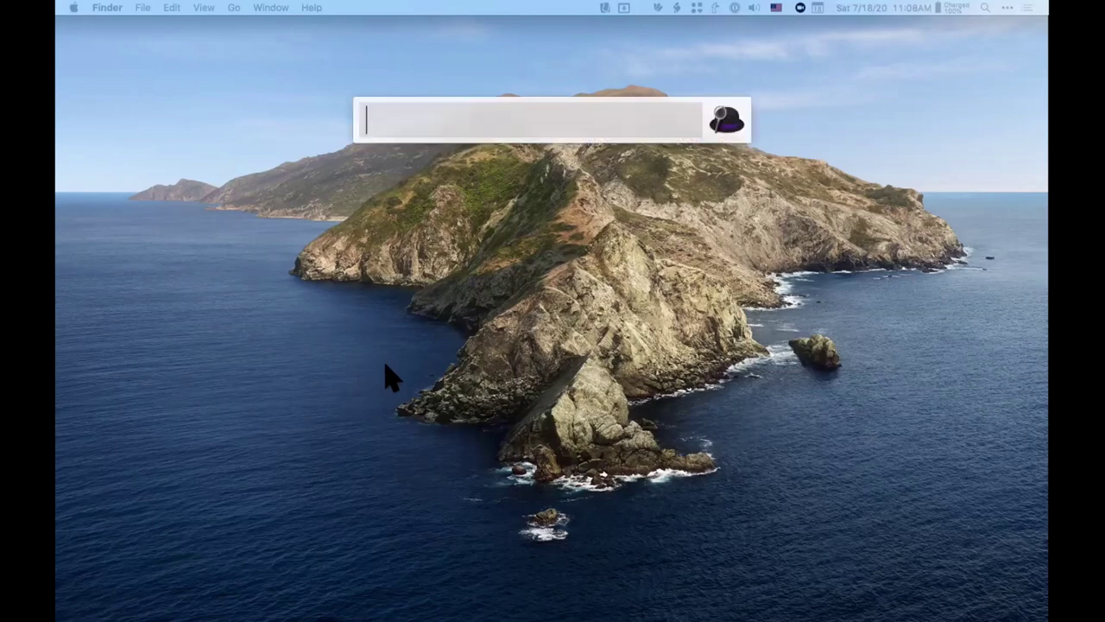
type("'amac")
key("BackSpace")
key("BackSpace")
key("BackSpace")
key("BackSpace")
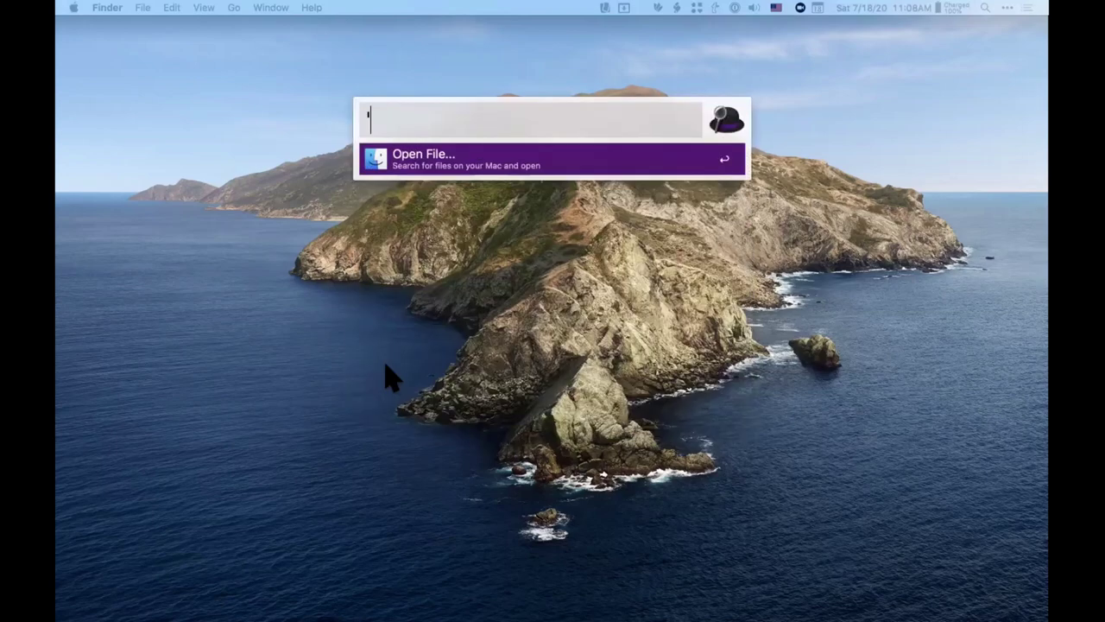
type("mac")
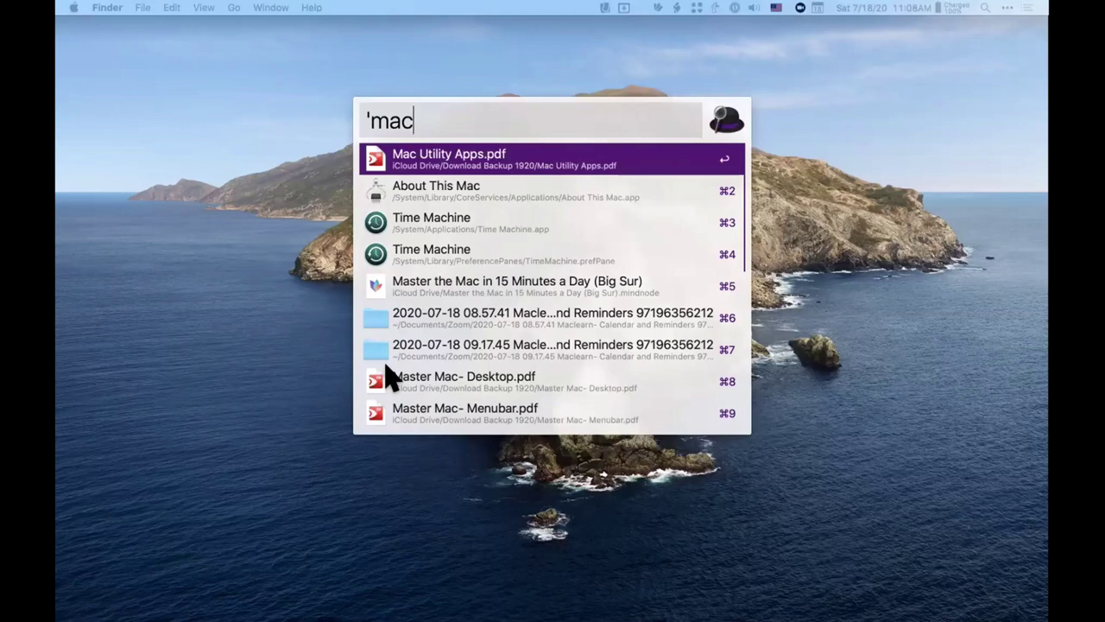
key("Escape")
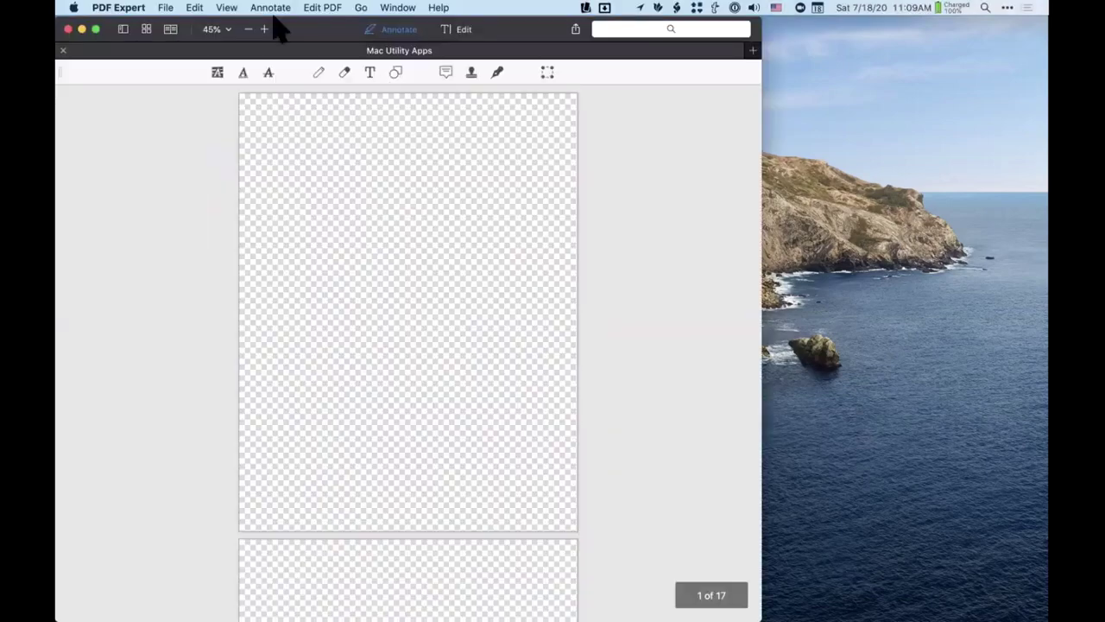
Move PDF Expert out of view and bring up Spotlight over the desktop.
key("ctrl+Left")
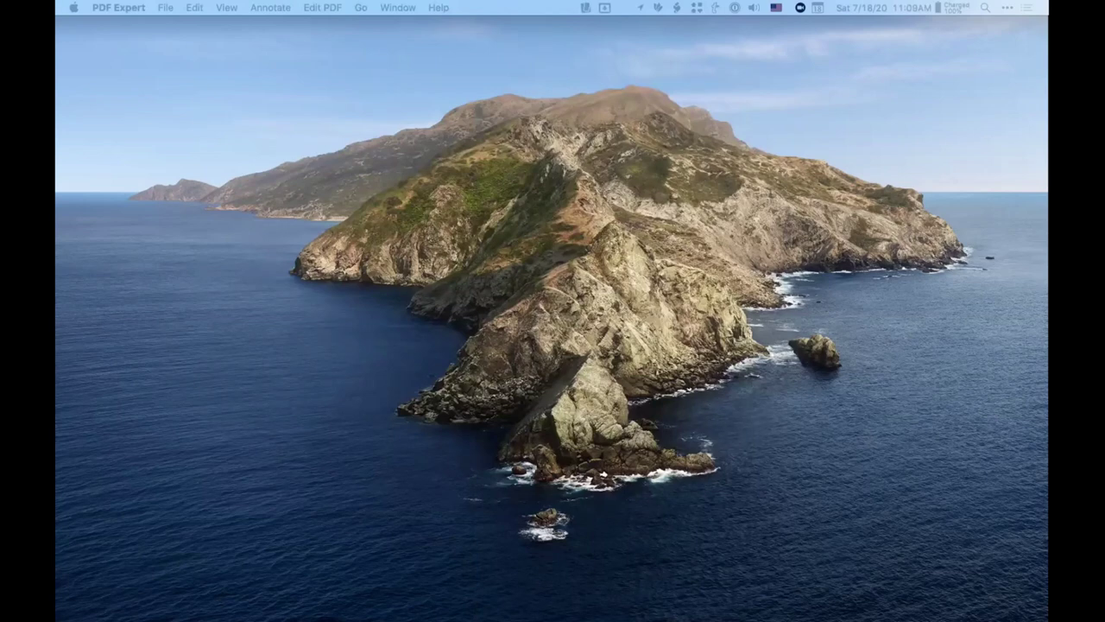
left_click(338, 156)
key("super+space")
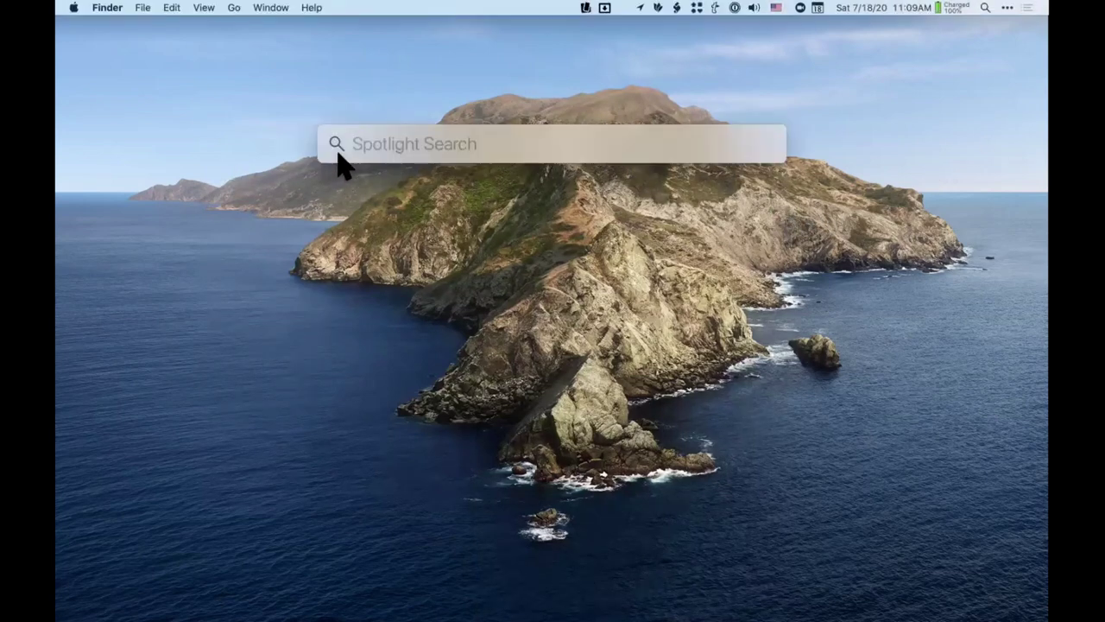
type("mac utility apps")
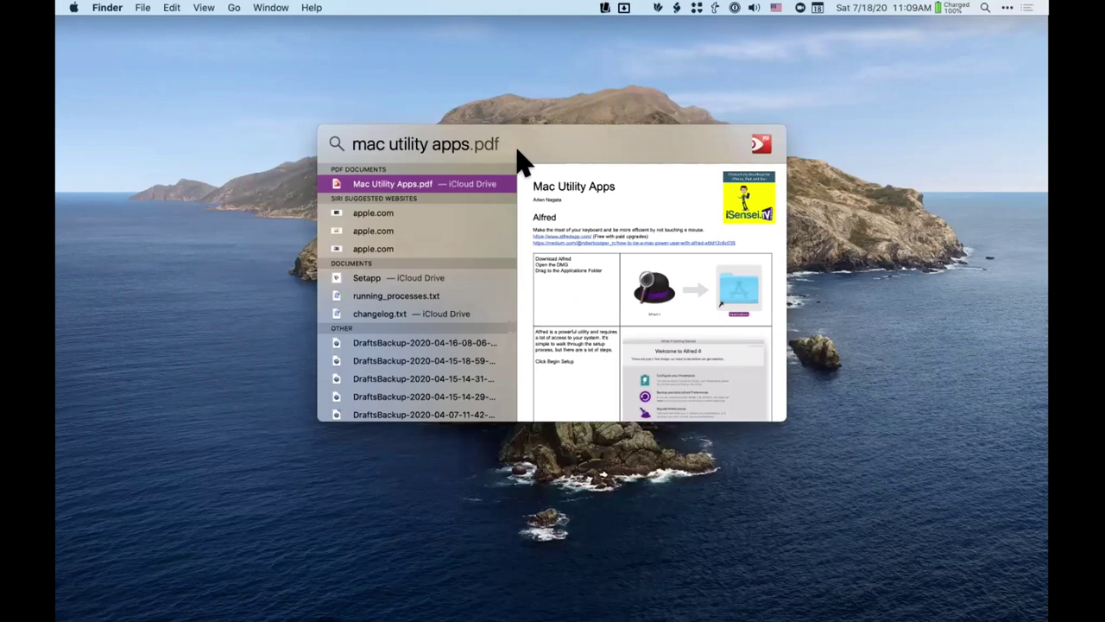
key("super+a")
key("BackSpace")
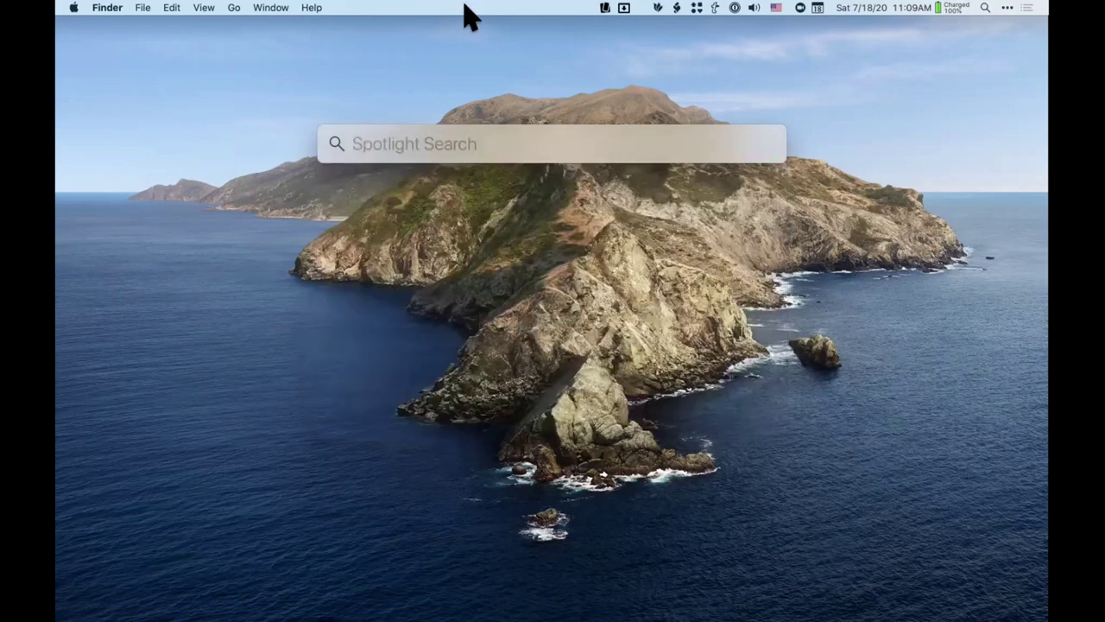
key("Escape")
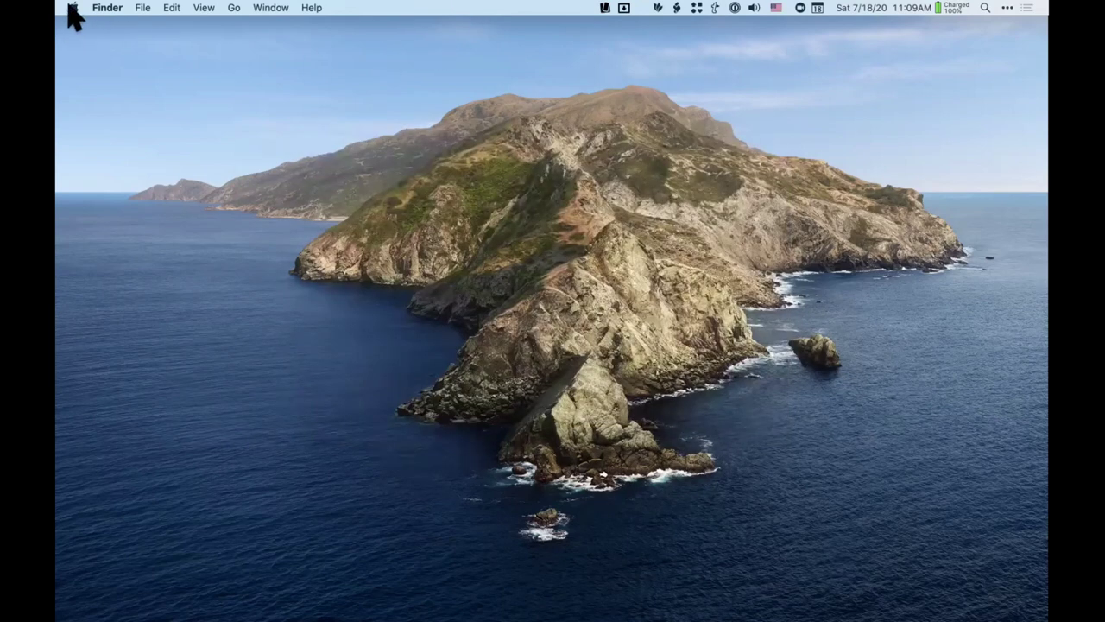
left_click(72, 8)
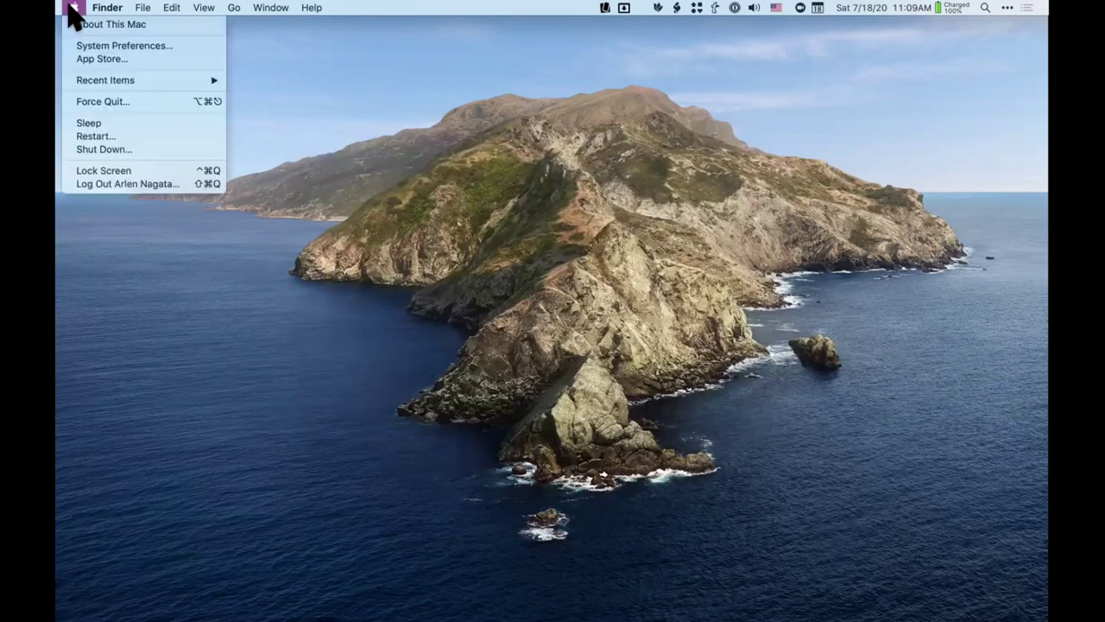
left_click(120, 46)
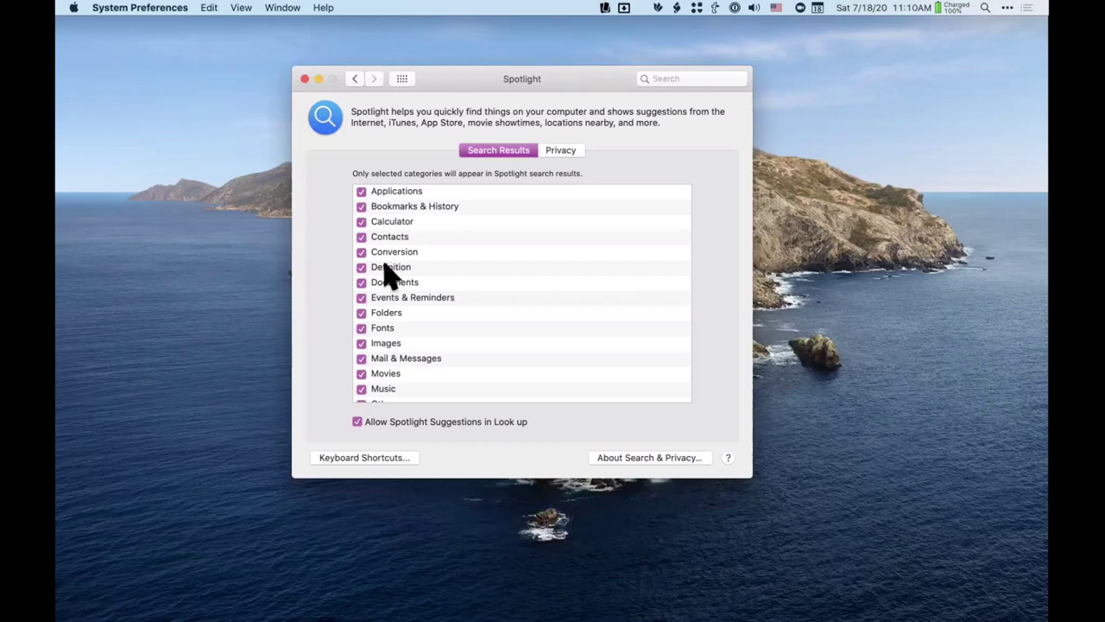
key("super+space")
type("avocado")
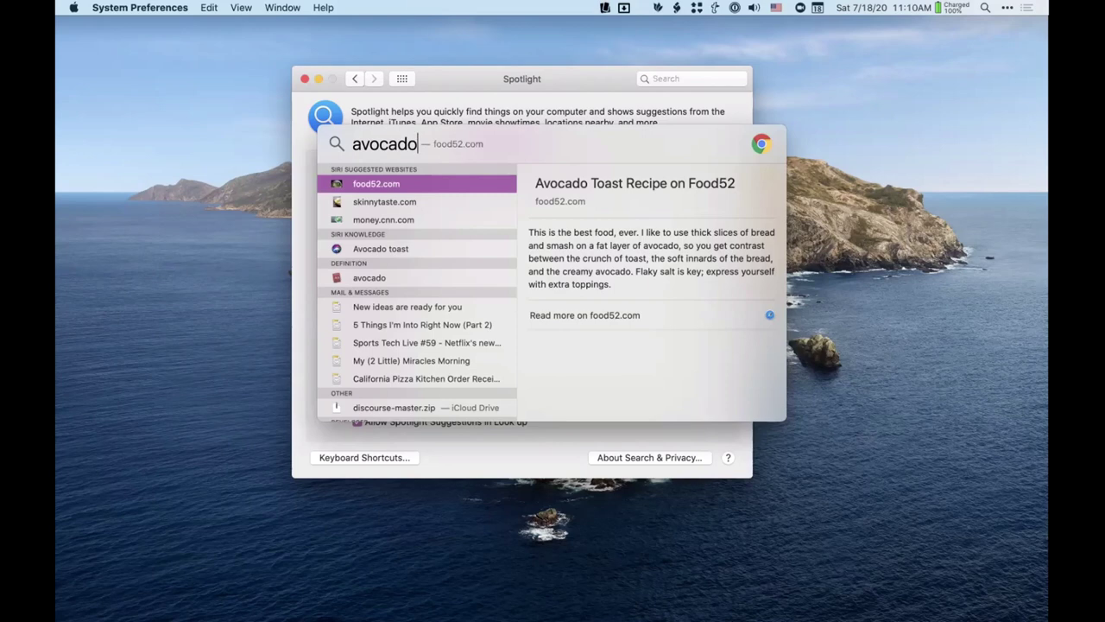
key("Down")
key("Down")
key("Down")
key("Down")
key("Down")
key("Up")
key("Up")
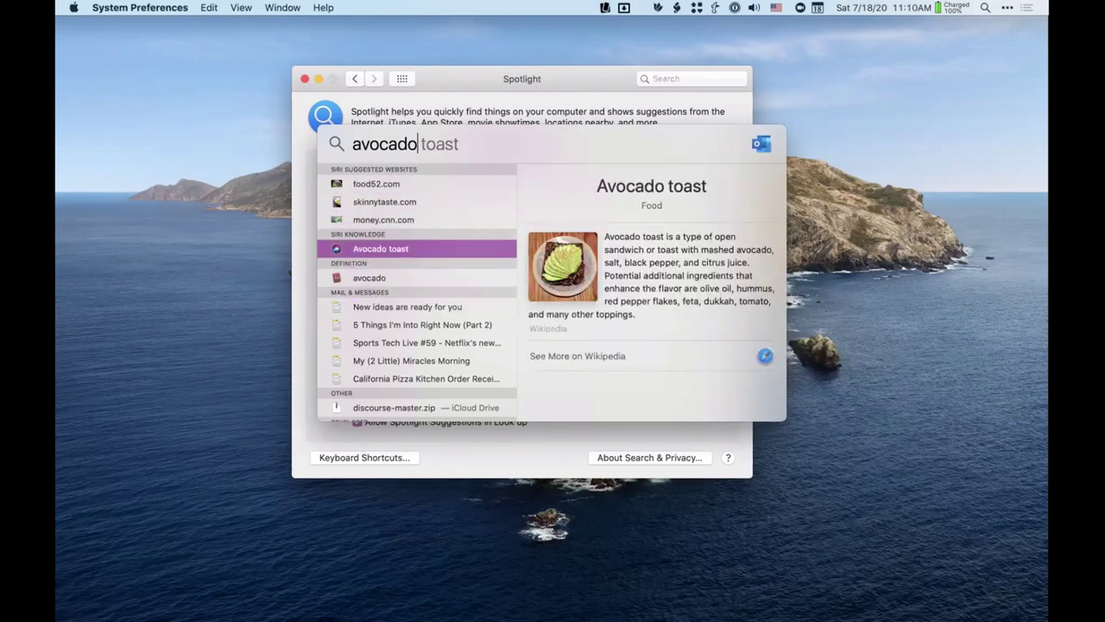
key("Up")
key("Up")
key("Up")
key("Down")
key("Down")
key("Down")
key("Down")
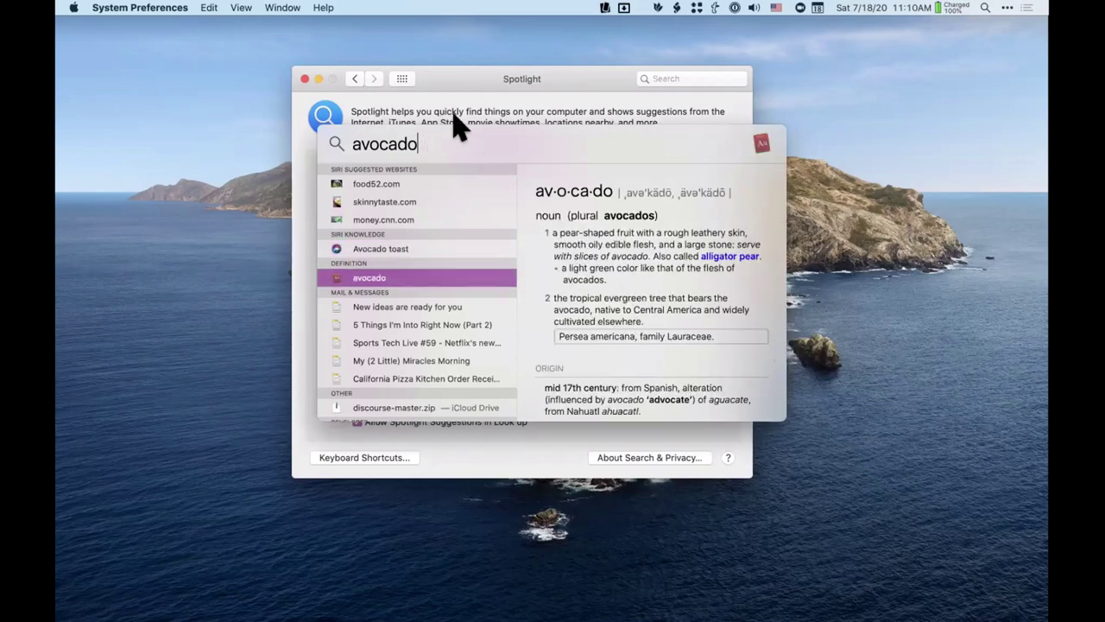
left_click(473, 80)
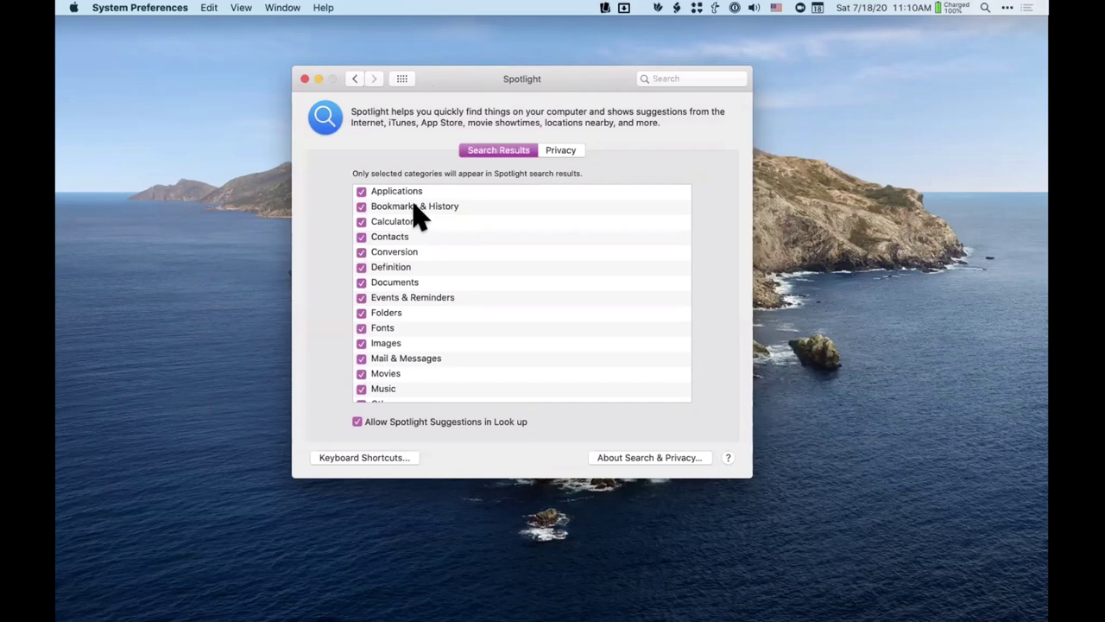
scroll(415, 389, "down", 3)
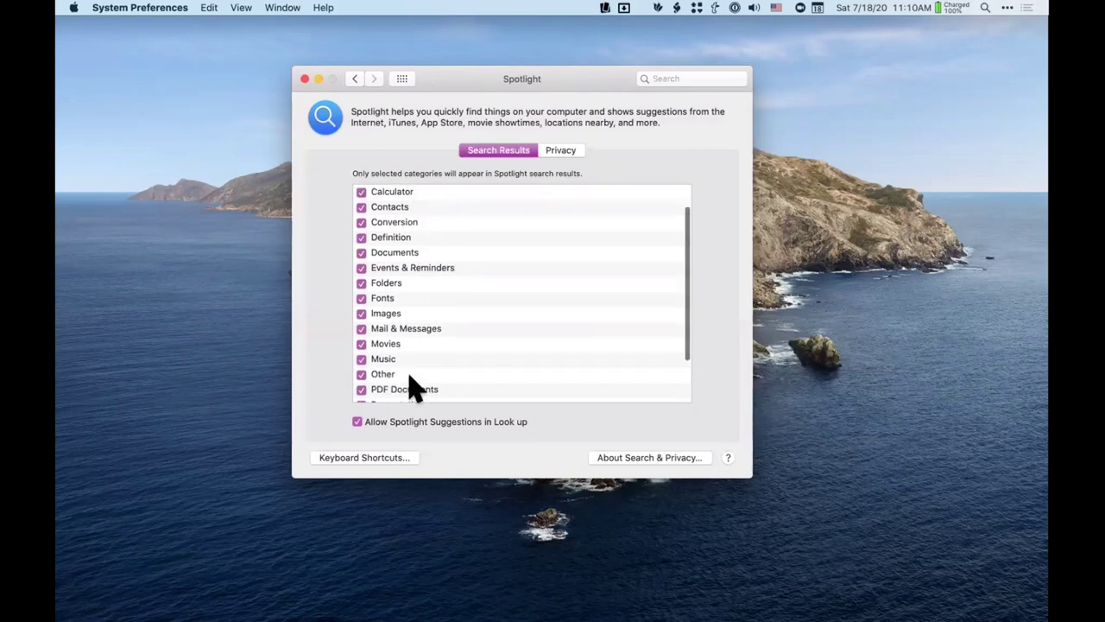
scroll(414, 388, "up", 3)
key("super+q")
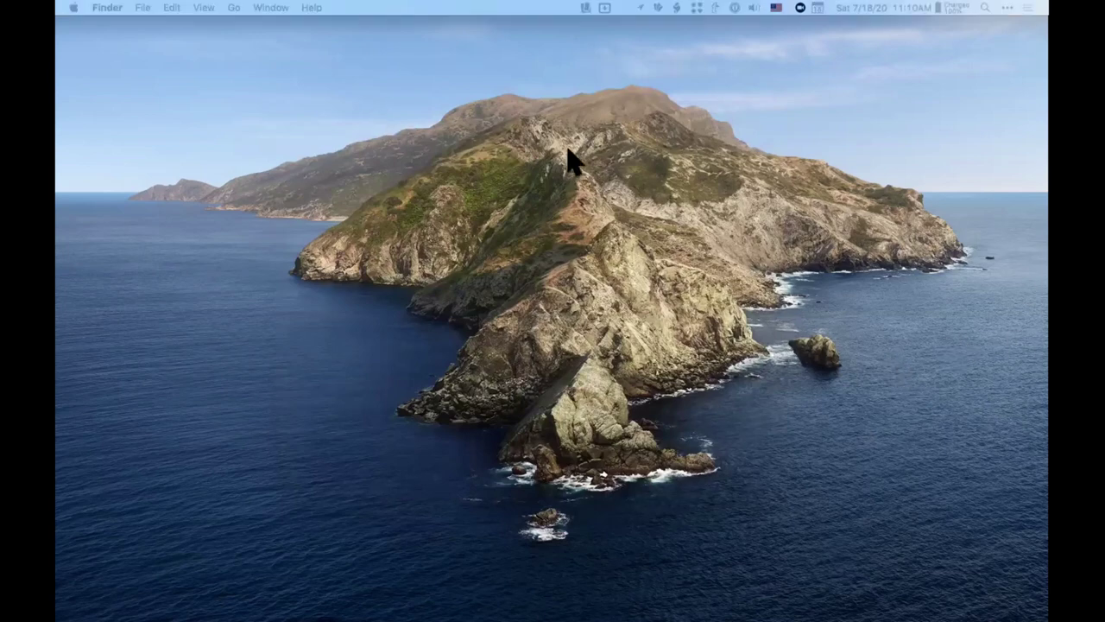
Clear the leftover 'mac utilit' file query from Alfred.
key("alt+space")
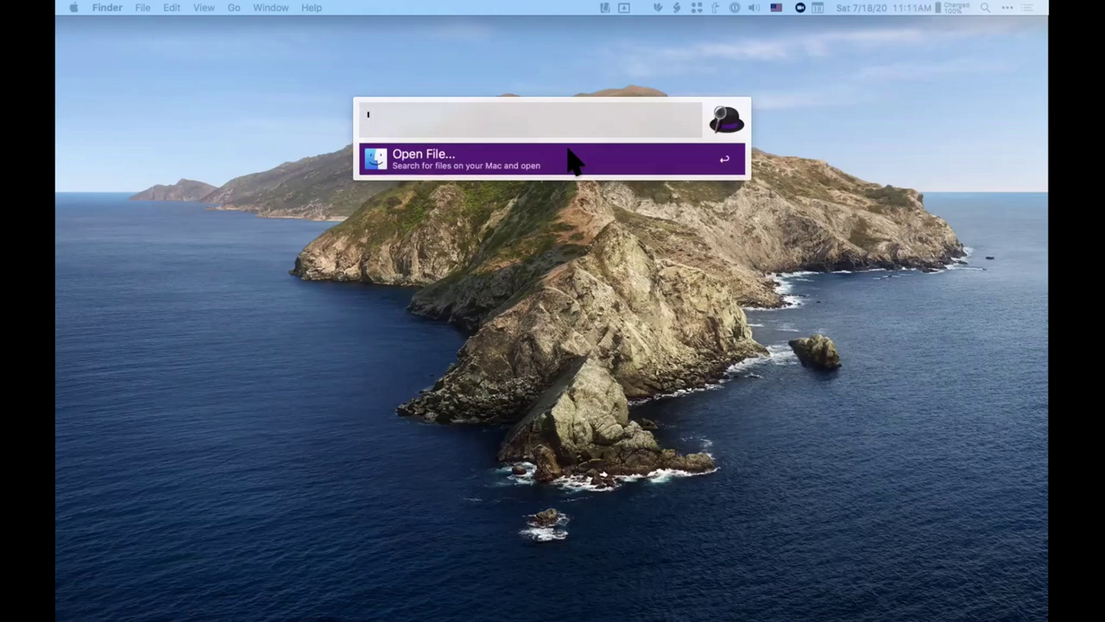
type("mac utilit")
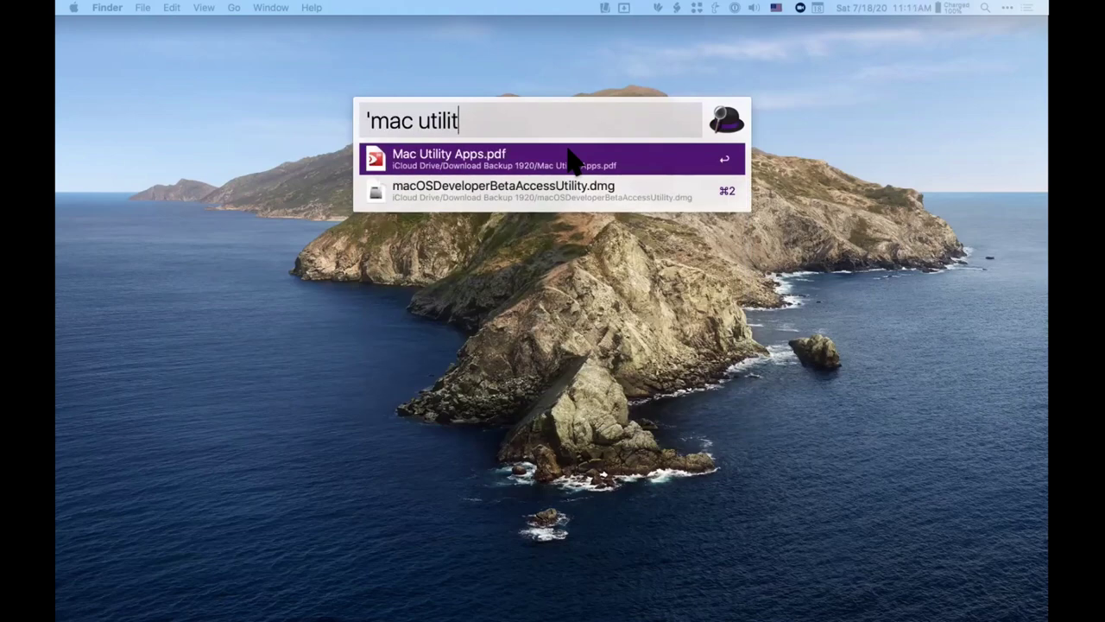
key("BackSpace")
key("BackSpace")
key("BackSpace")
key("BackSpace")
key("BackSpace")
key("BackSpace")
key("BackSpace")
key("BackSpace")
key("BackSpace")
key("BackSpace")
key("BackSpace")
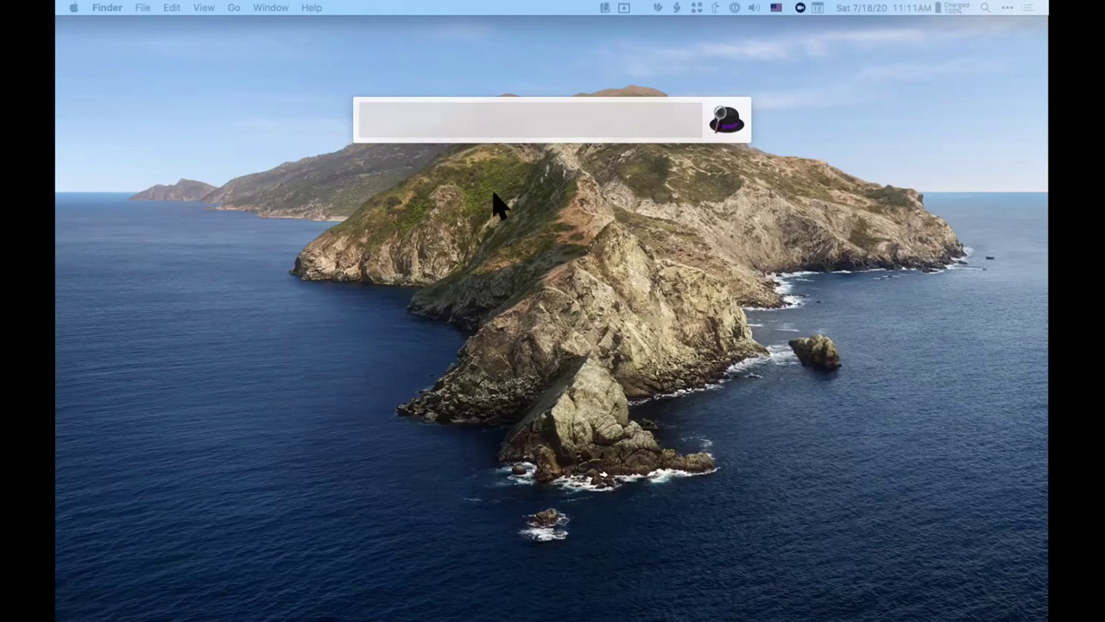
Run Alfred's Amazon web search 'a Face Masks'.
key("alt+space")
key("alt+space")
type("a")
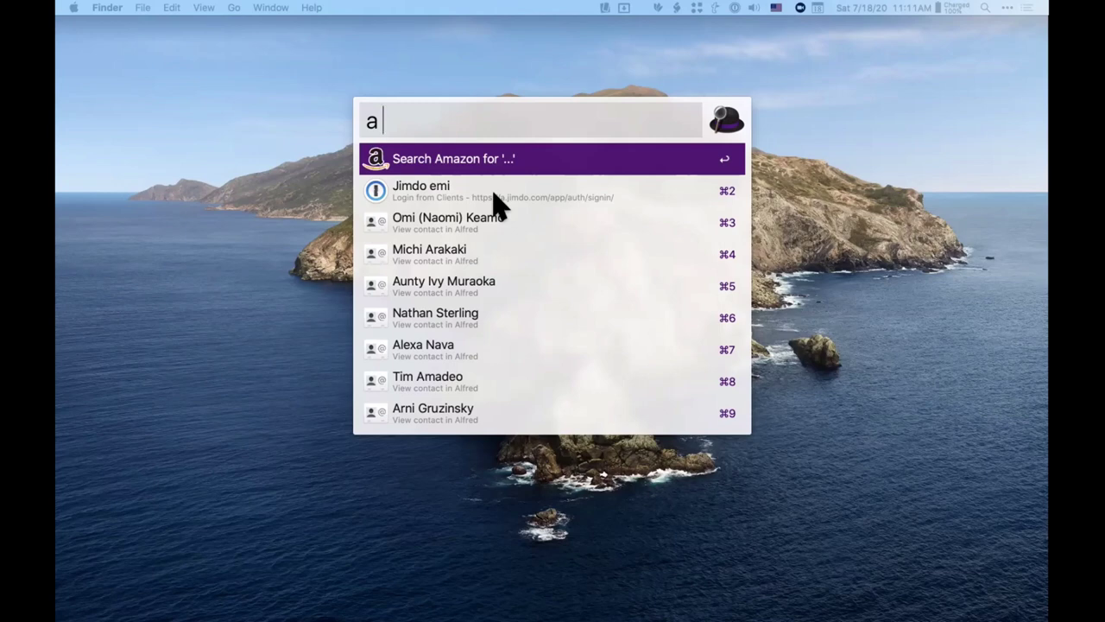
type("Face Masks")
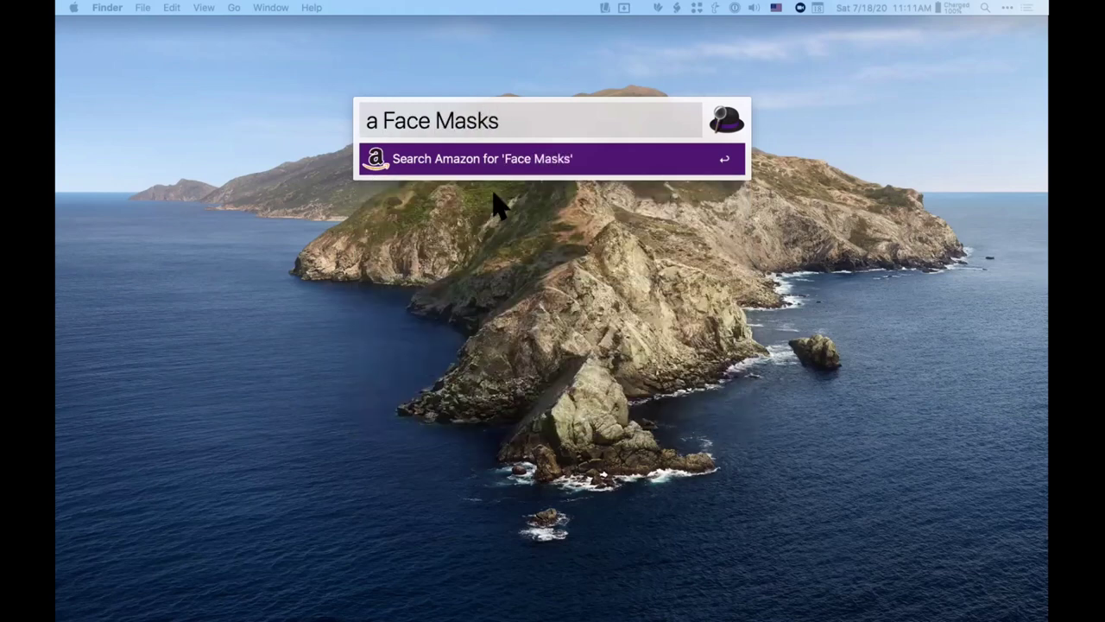
key("Return")
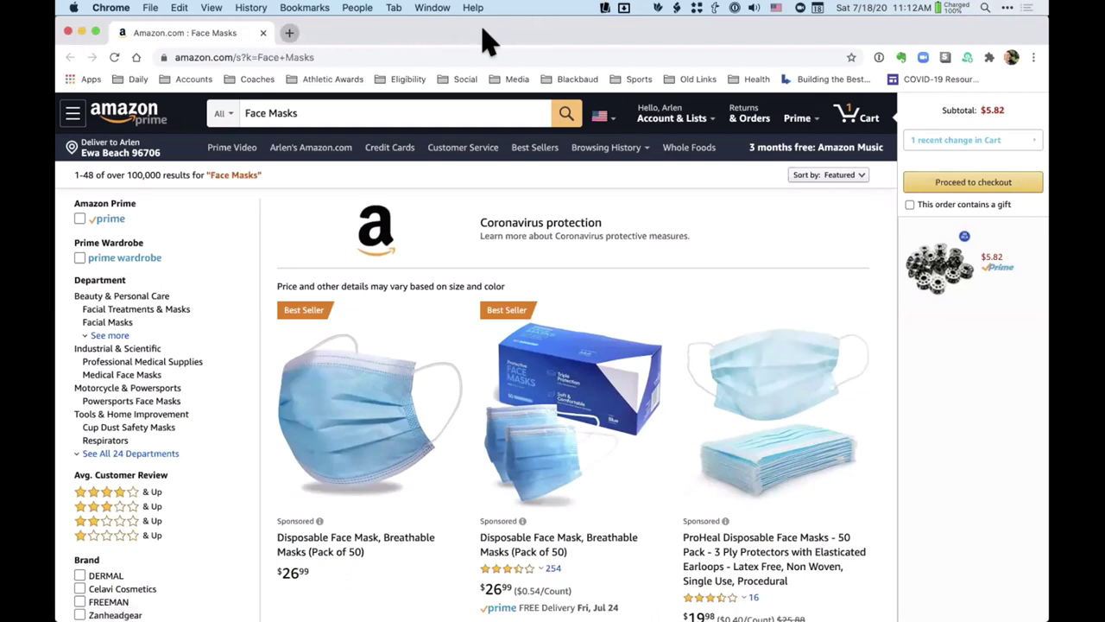
Close the Amazon Face Masks tab and bring up an empty Spotlight search.
key("super+t")
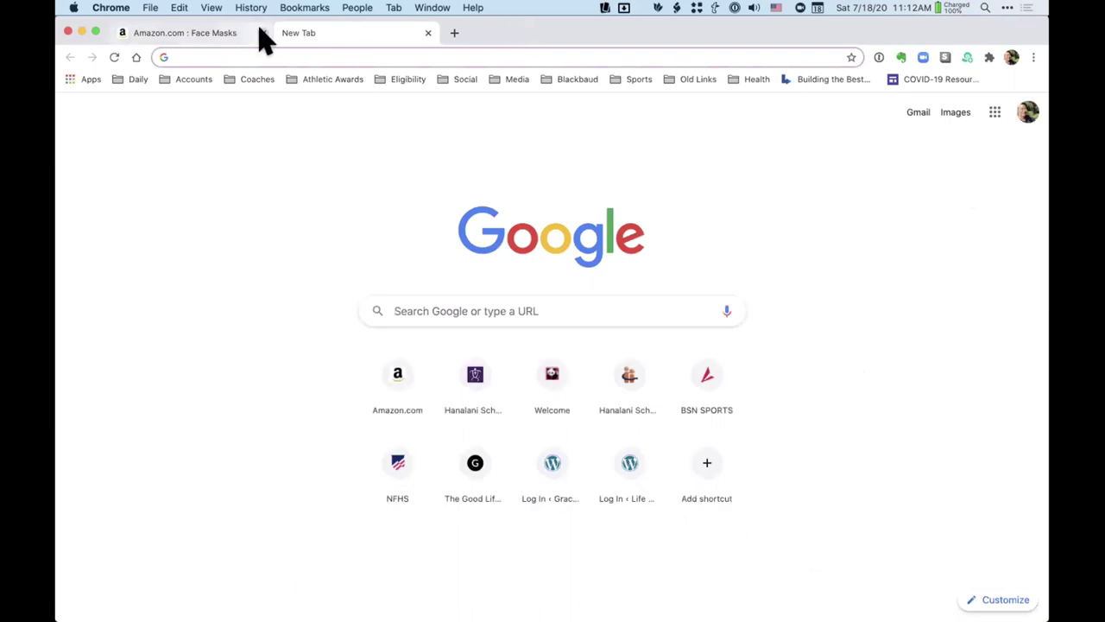
left_click(263, 32)
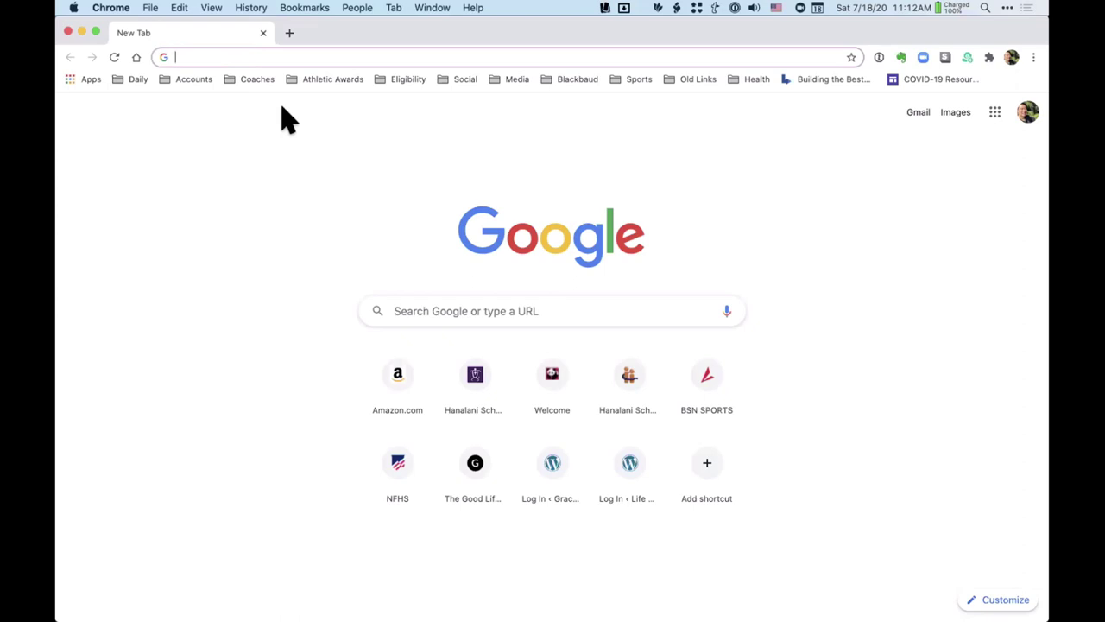
key("super+space")
key("BackSpace")
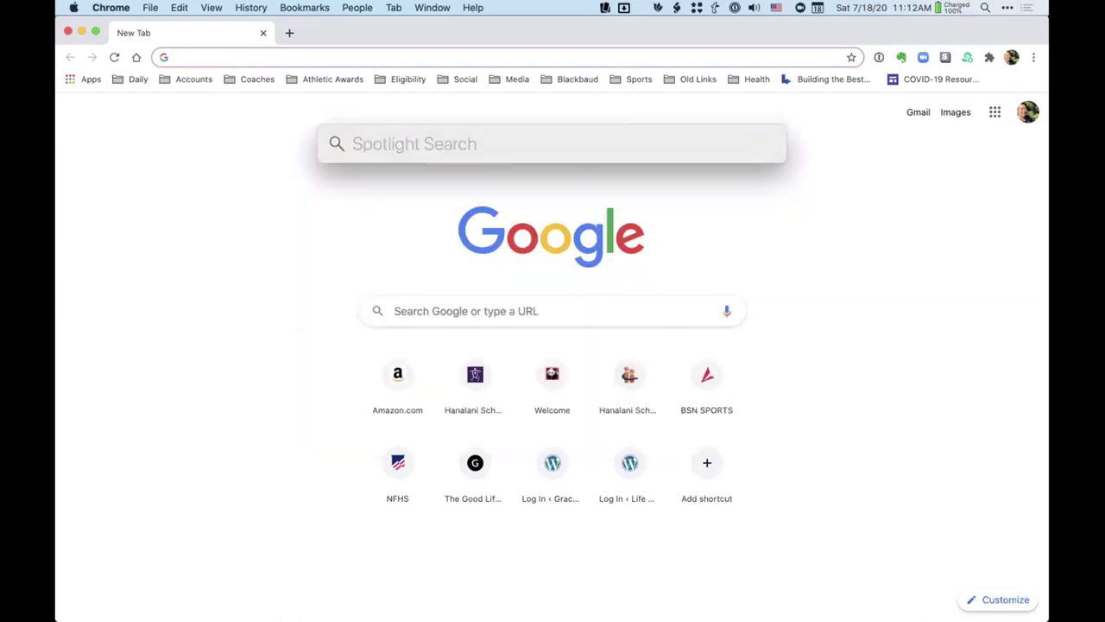
Type 'amazon.com' in Spotlight, hide Chrome, and clear the query.
type("amazon.com")
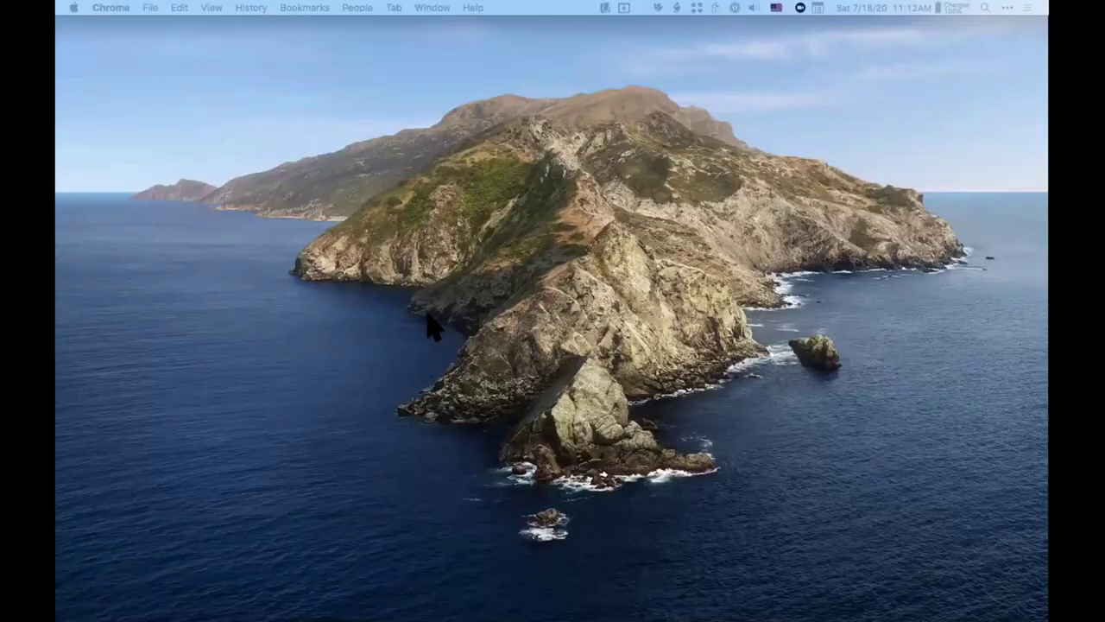
key("super+space")
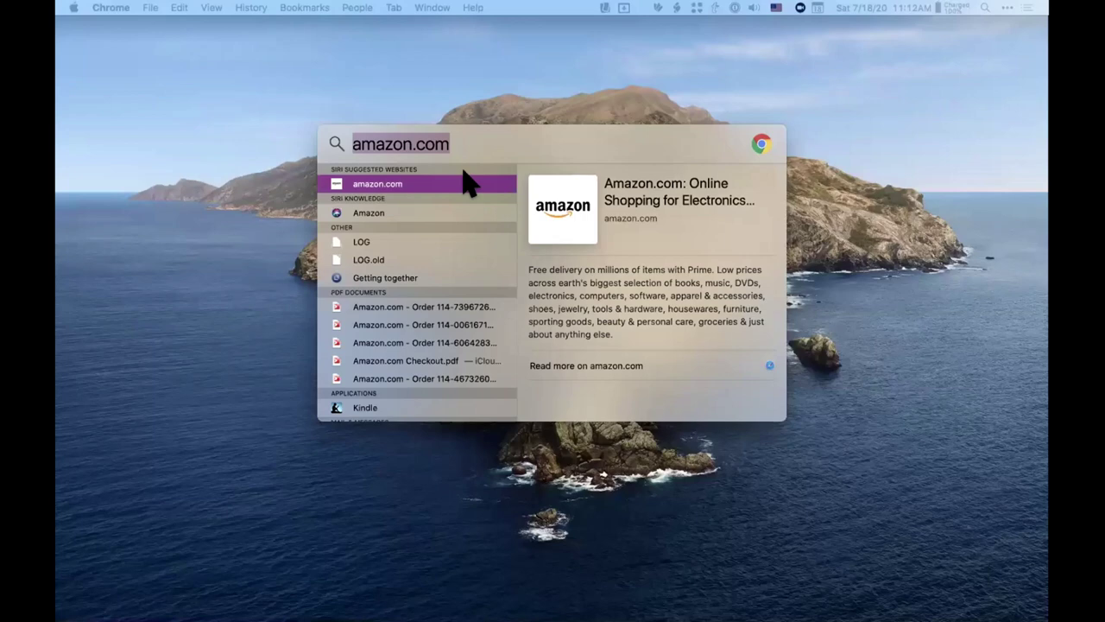
key("BackSpace")
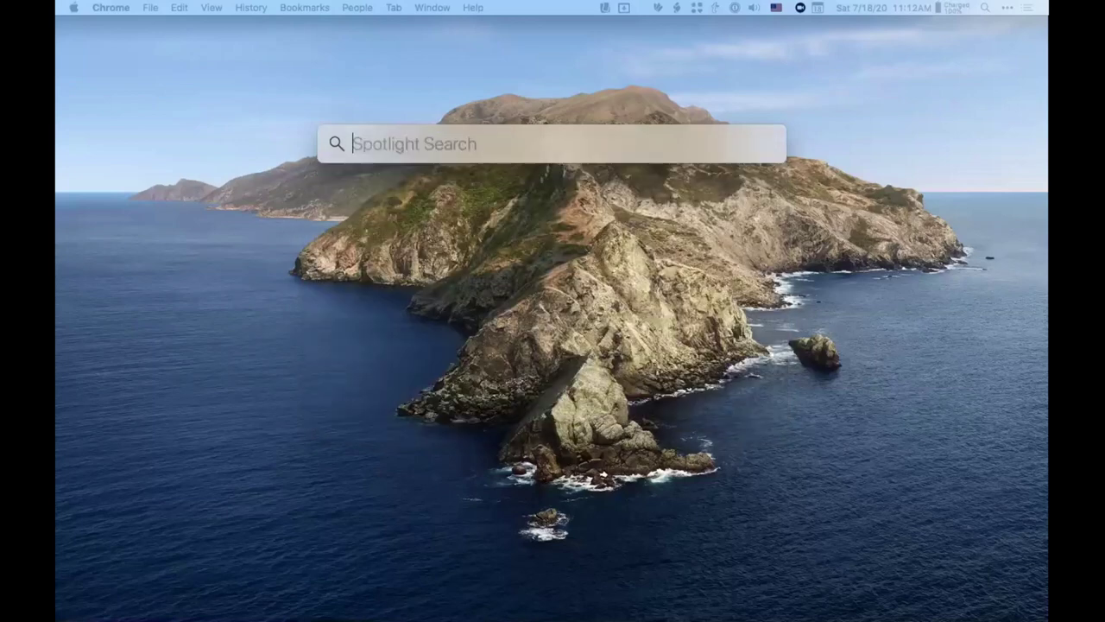
Dismiss Spotlight, then type 'a' in Alfred to browse contacts and close it.
key("Escape")
key("alt+space")
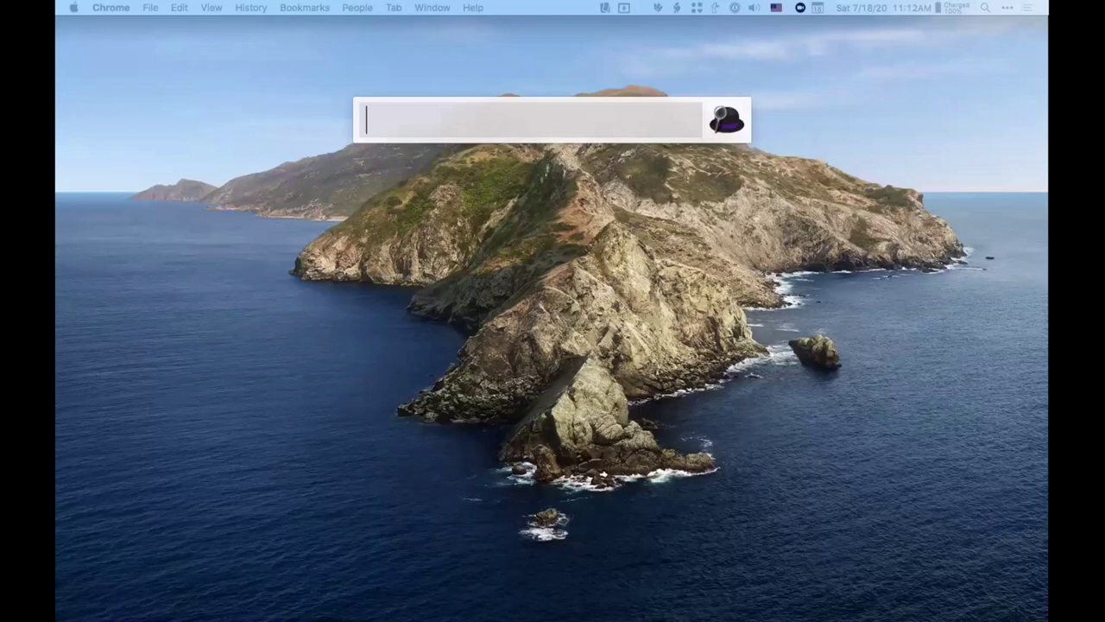
type("a")
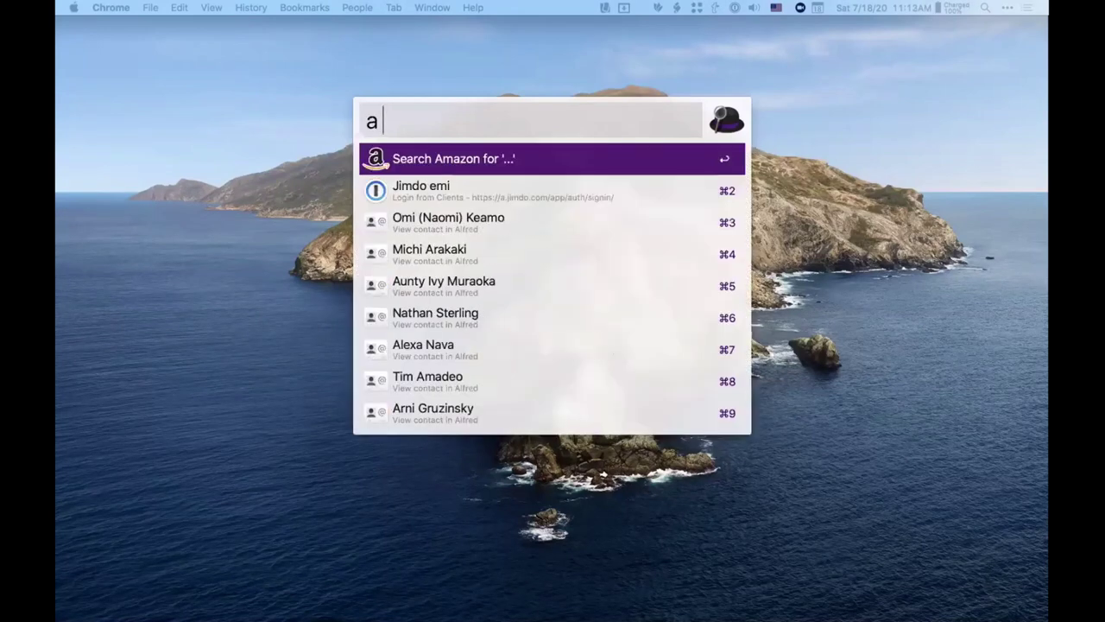
scroll(455, 166, "down", 2)
scroll(455, 165, "down", 6)
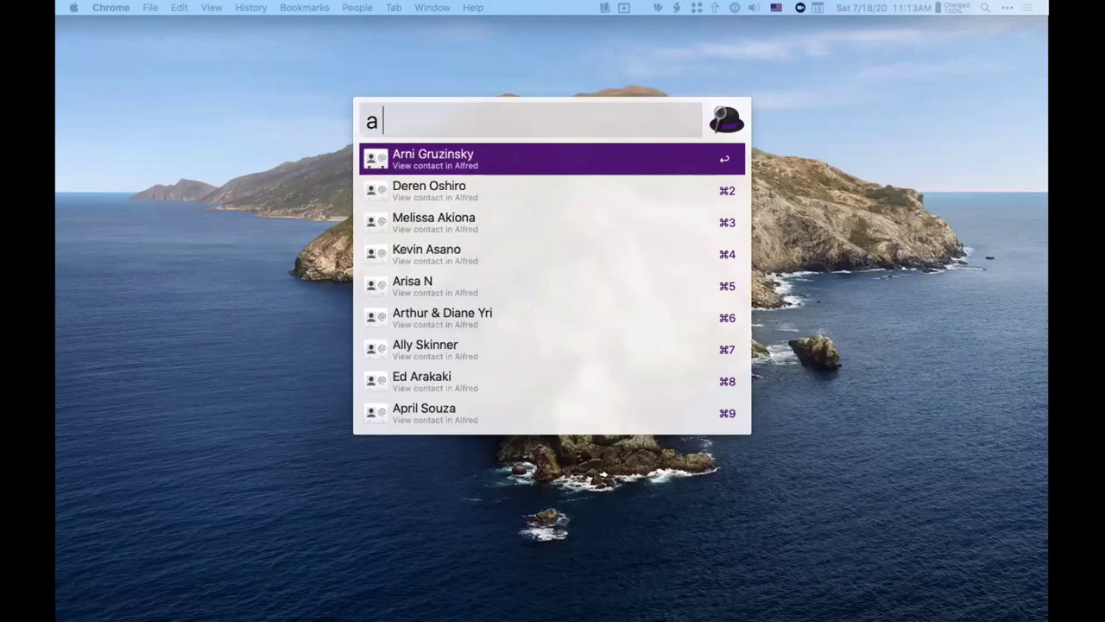
key("Escape")
Run an Alfred 'gmail maclearn' search, which finds no matching Gmail messages.
left_click(566, 288)
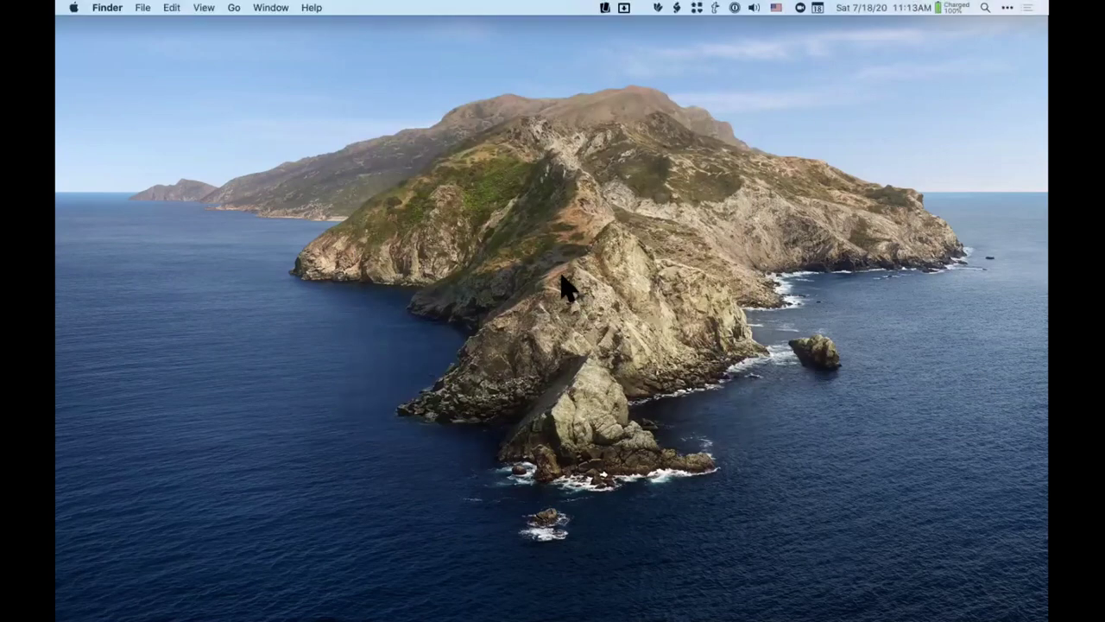
key("super+space")
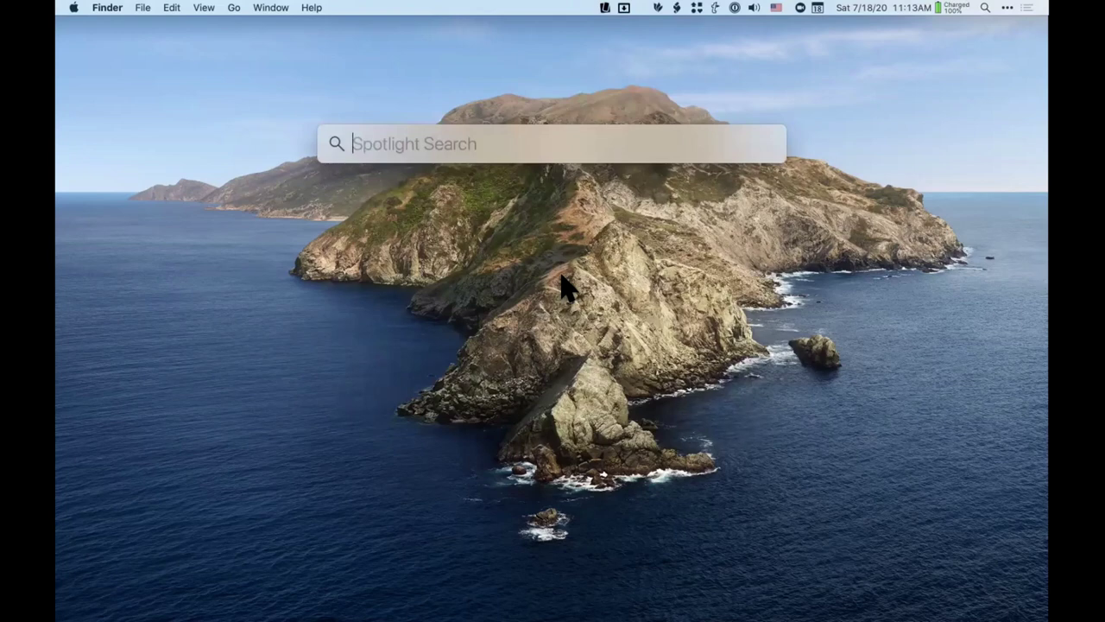
type("g")
key("Escape")
key("alt+space")
type("gmail")
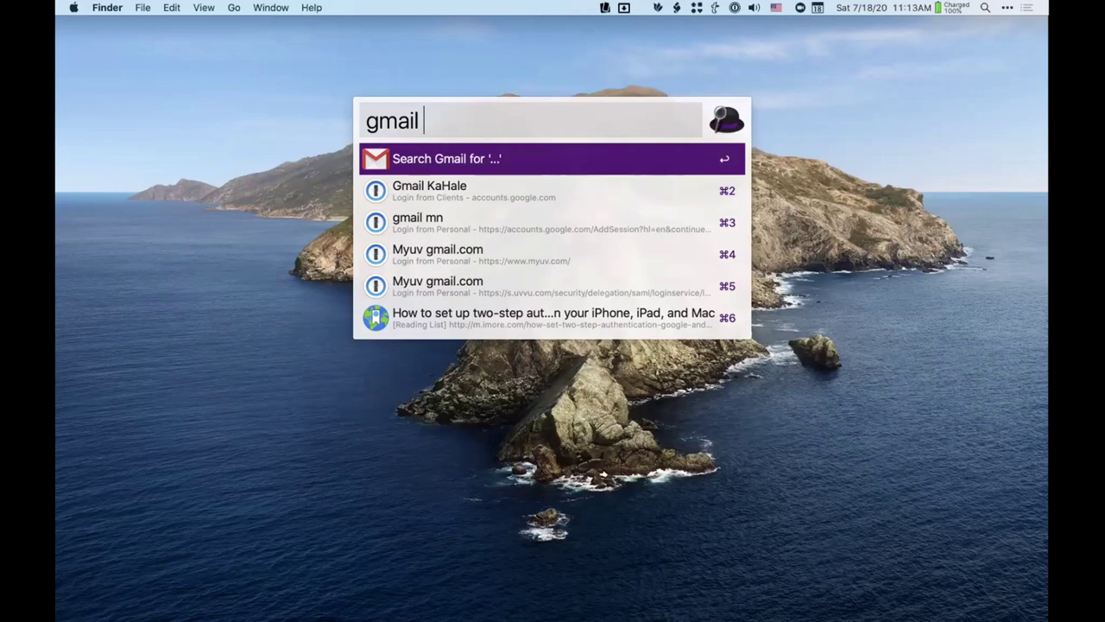
type(" maclearn")
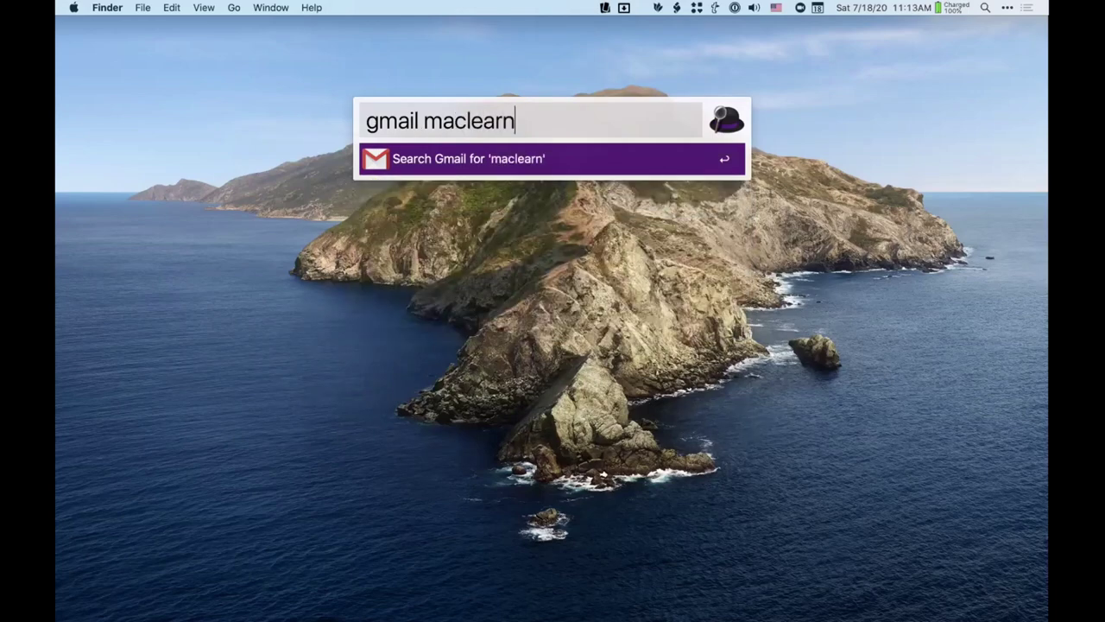
key("Return")
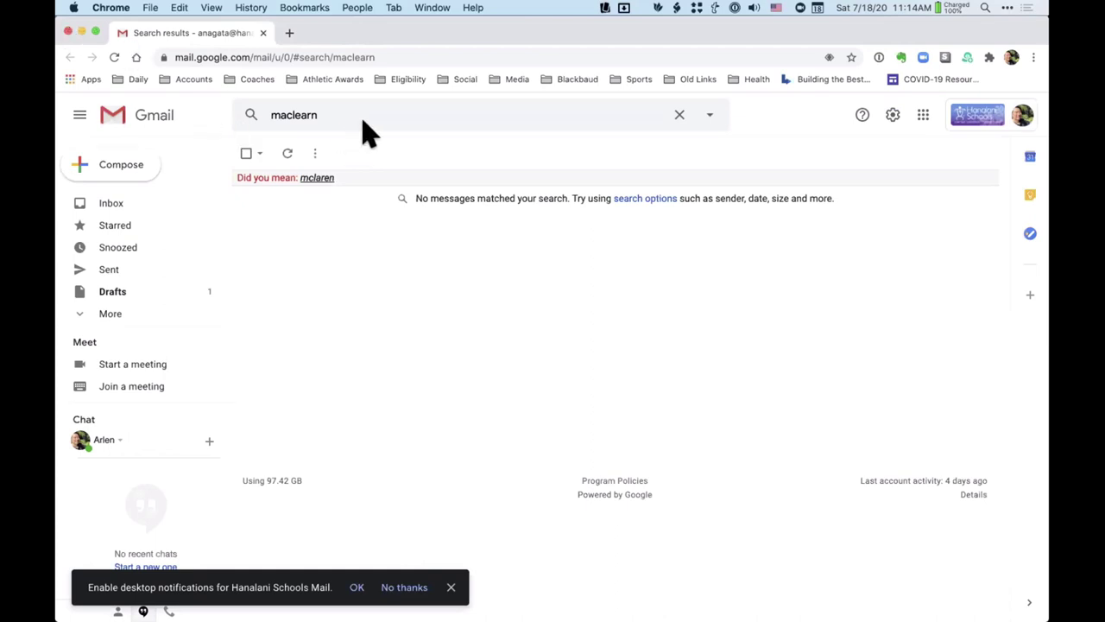
Hide the Gmail browser and launch an Alfred 'gmail proposal' search.
key("super+q")
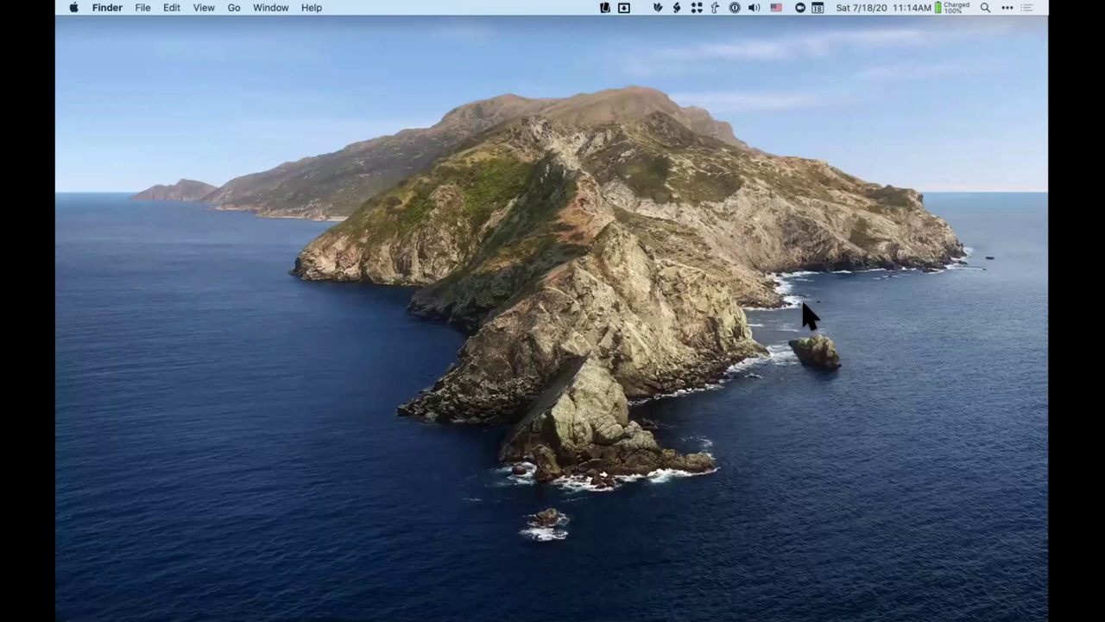
key("alt+space")
type("gmail")
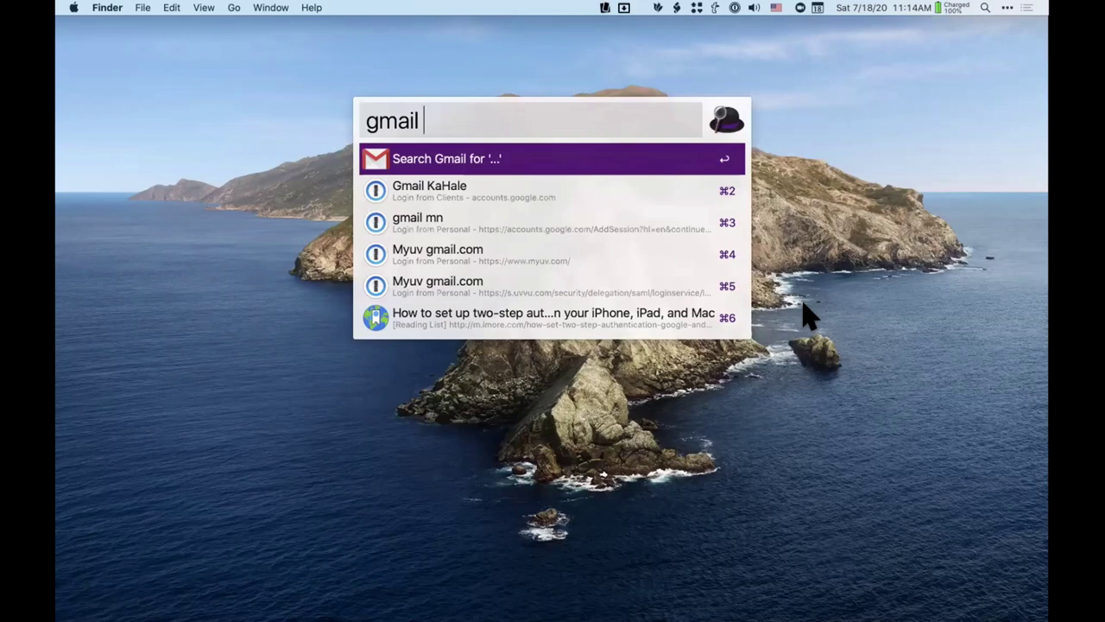
type("proposal")
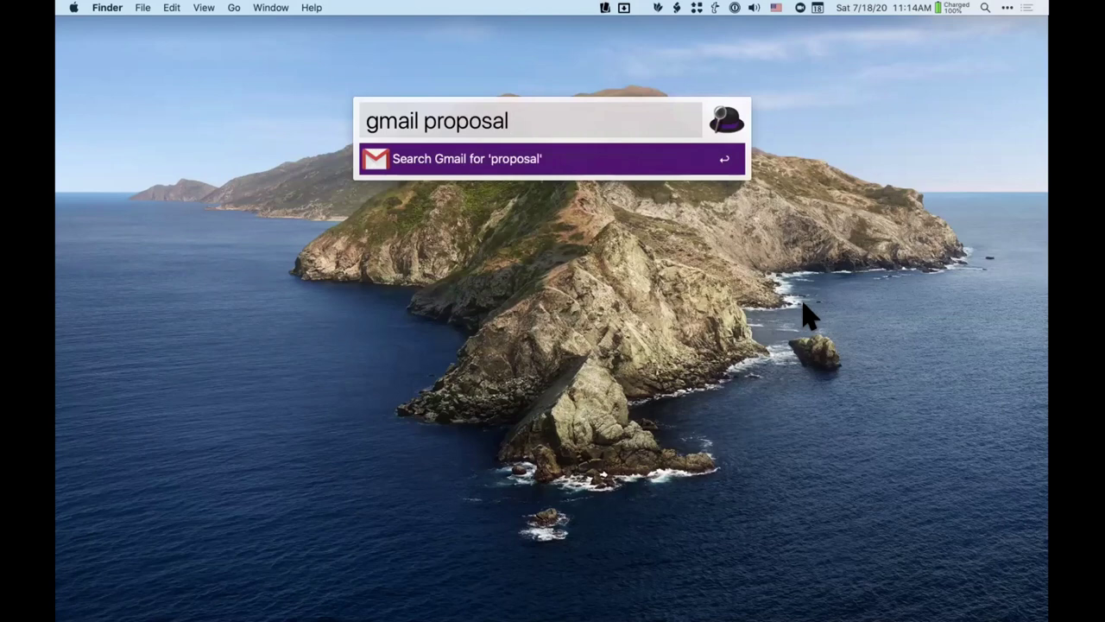
key("Return")
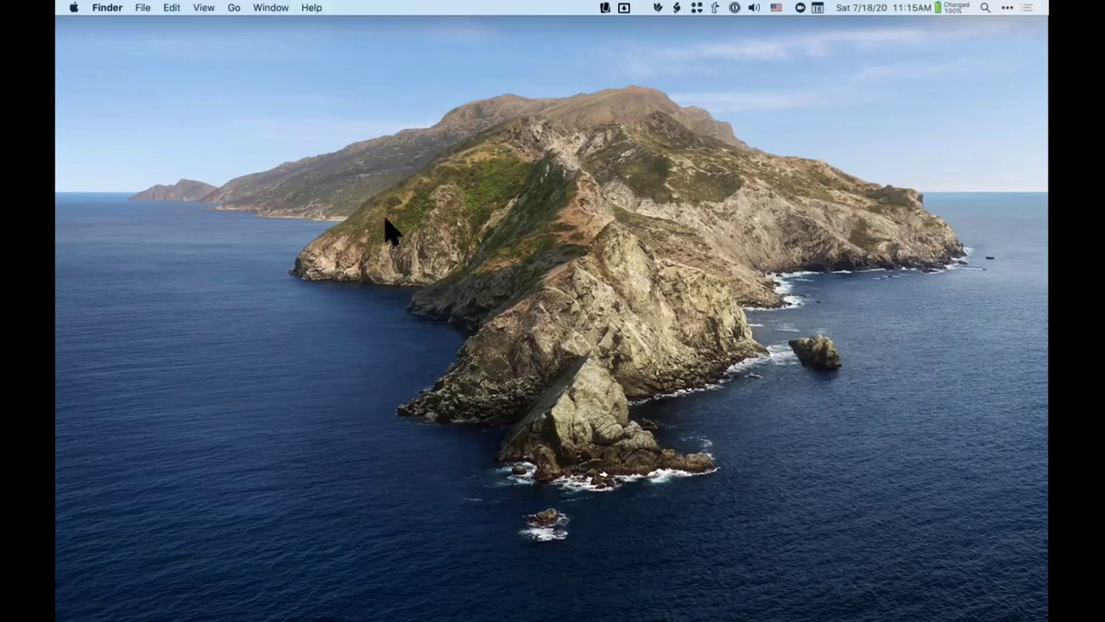
Preview the Empty Trash system command by typing 'empty' in Alfred.
key("alt+space")
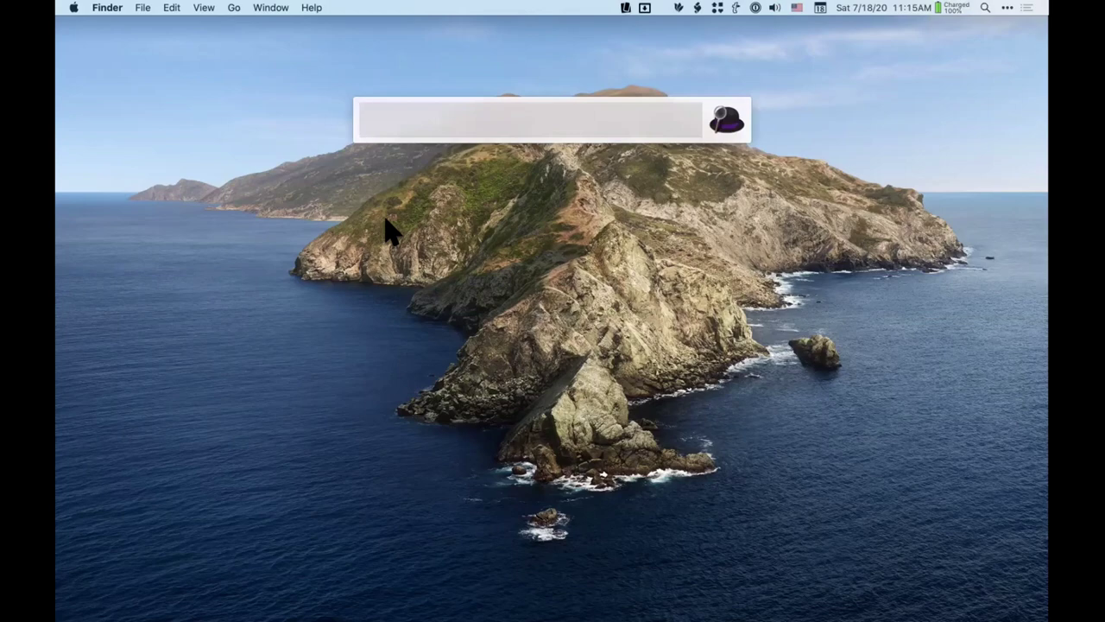
type("emtp")
key("BackSpace")
key("BackSpace")
type("pty")
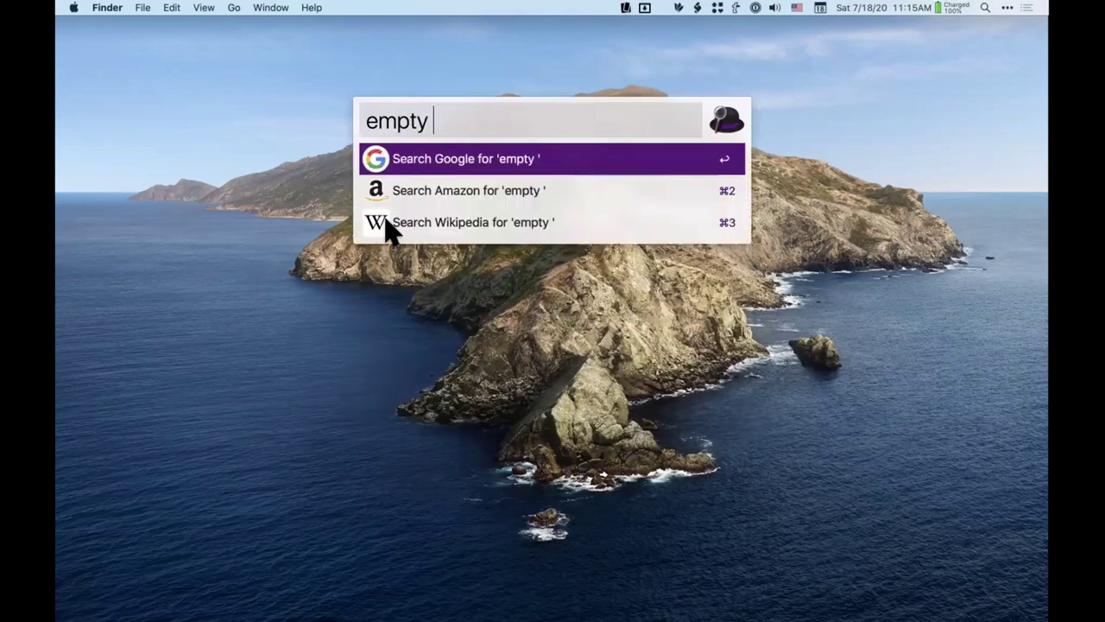
key("BackSpace")
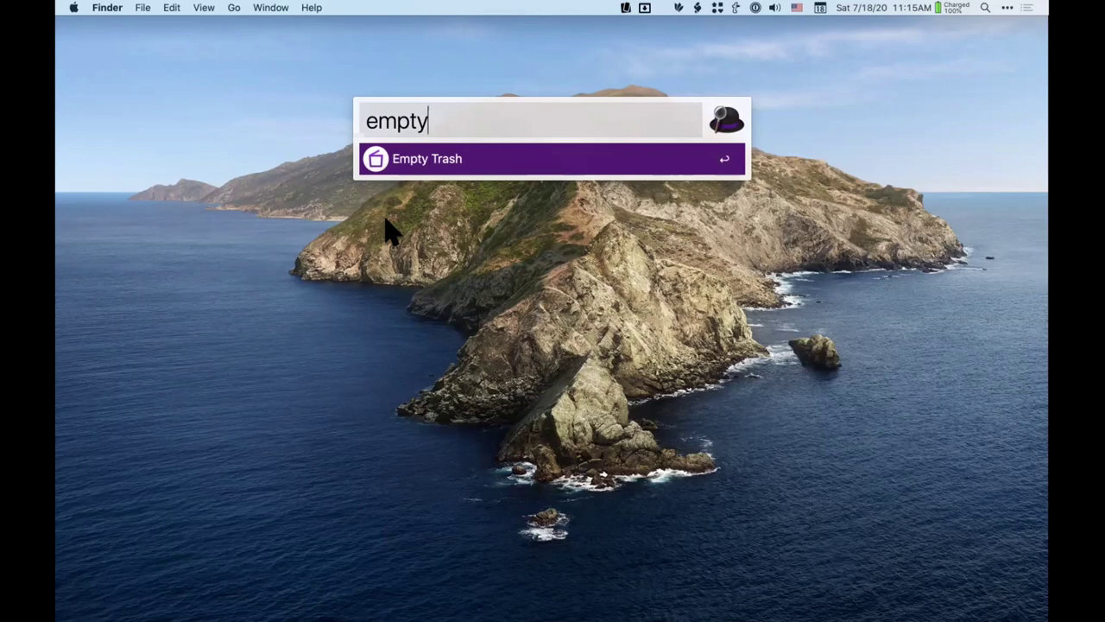
key("BackSpace")
key("BackSpace")
key("BackSpace")
key("BackSpace")
key("BackSpace")
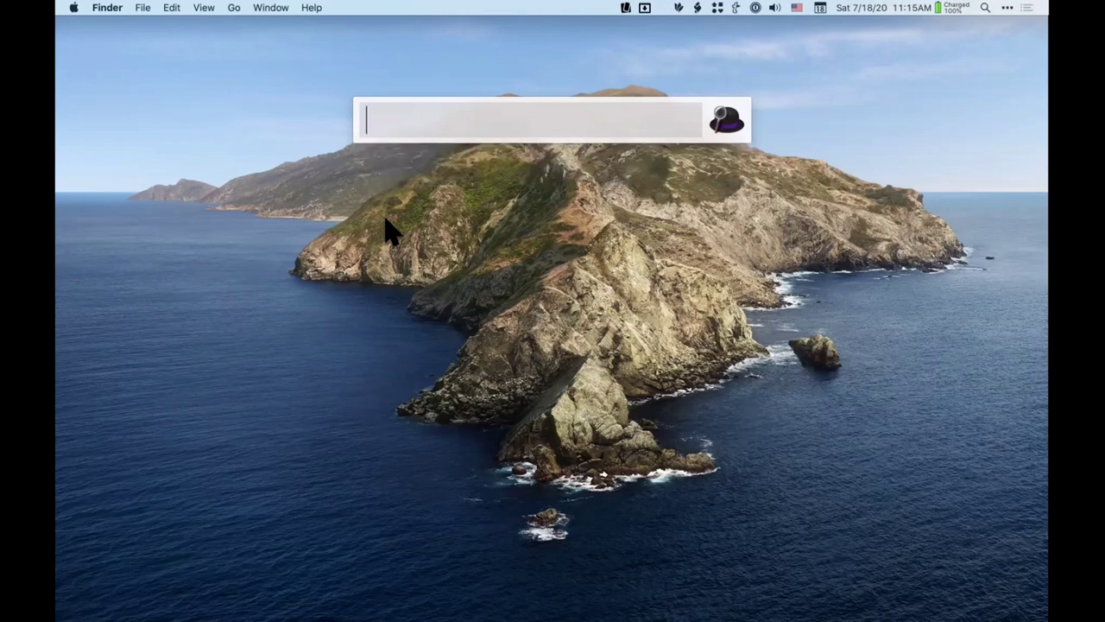
Preview the Screen Saver and Sleep commands, then clear the query.
type("screensa")
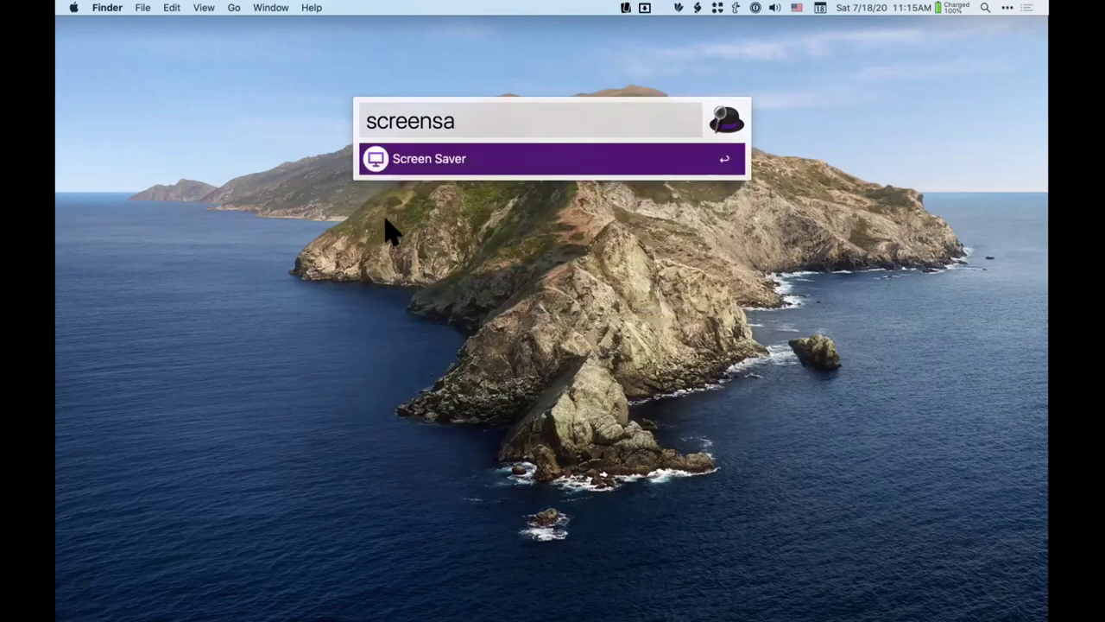
key("BackSpace")
key("BackSpace")
key("BackSpace")
key("BackSpace")
key("BackSpace")
key("BackSpace")
key("BackSpace")
key("BackSpace")
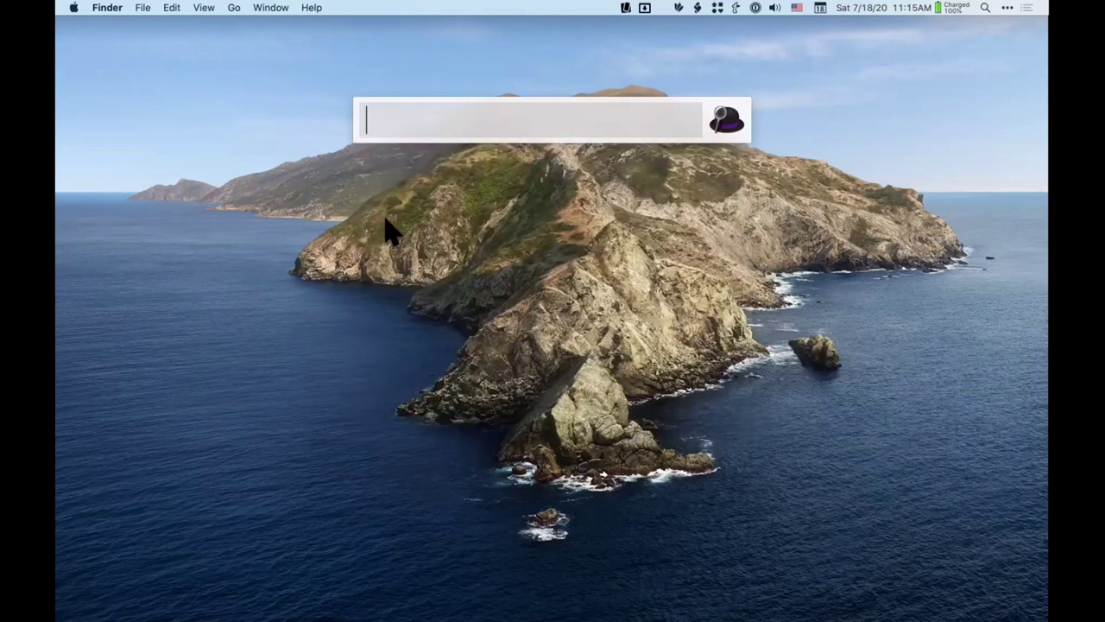
type("sleep")
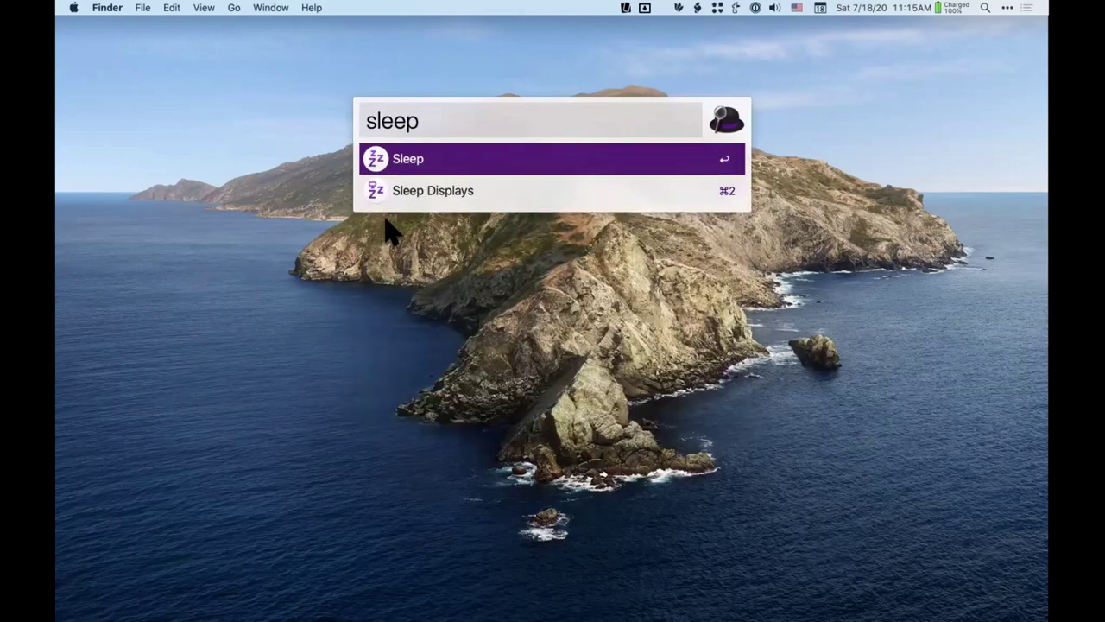
key("BackSpace")
key("BackSpace")
key("BackSpace")
key("BackSpace")
key("BackSpace")
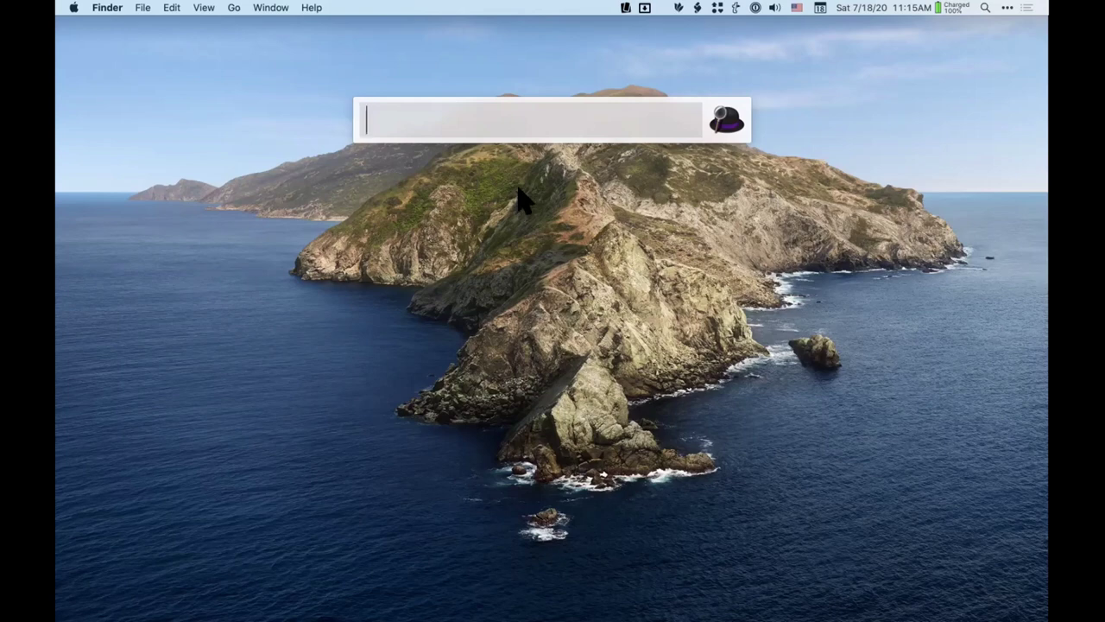
Select the drive keyword in Web Search settings and type 'drive rental contract' into Alfred.
key("Escape")
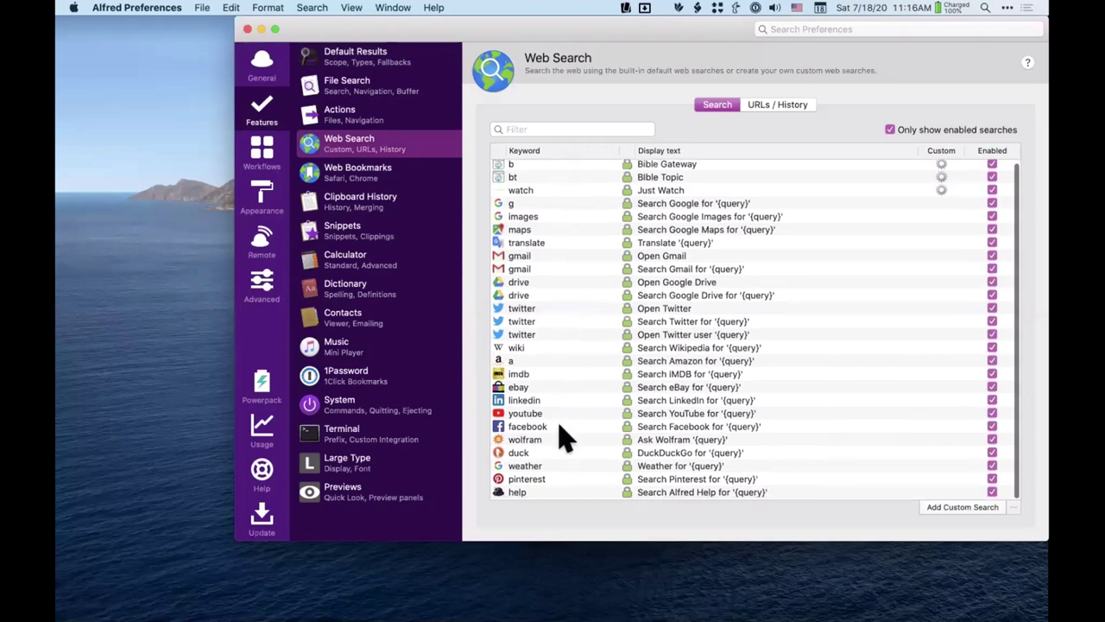
left_click(567, 287)
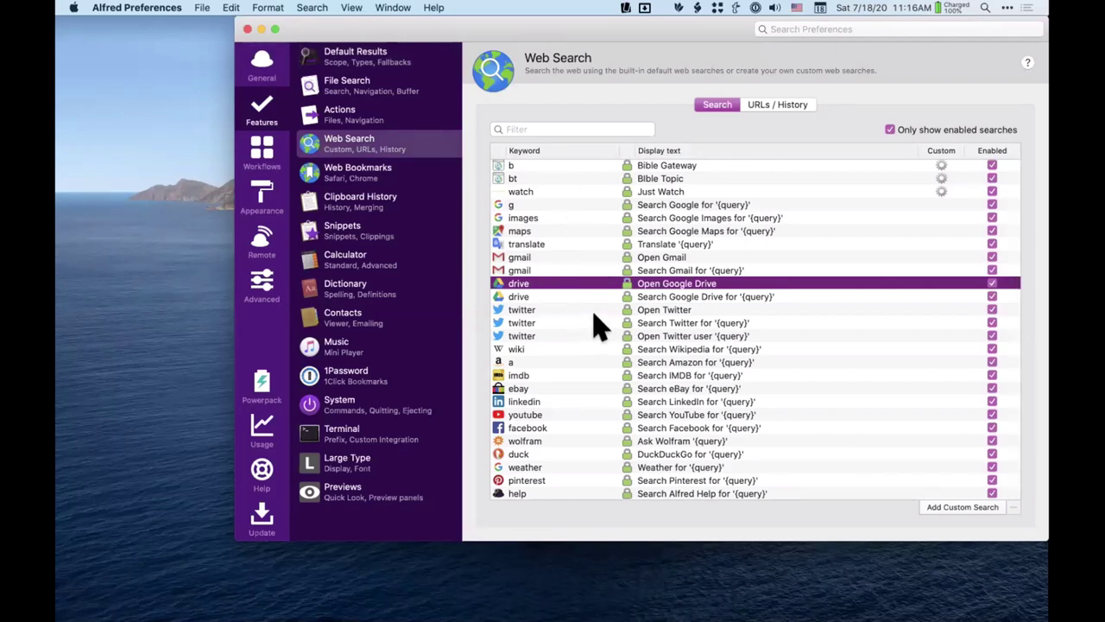
key("alt+space")
type("drive ")
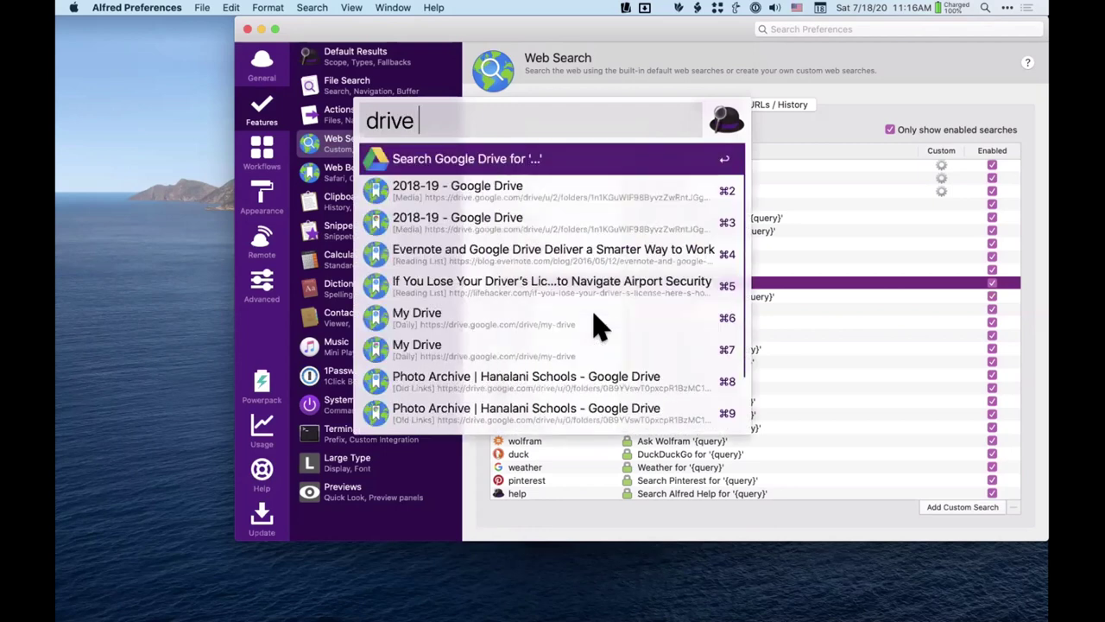
type("rental con")
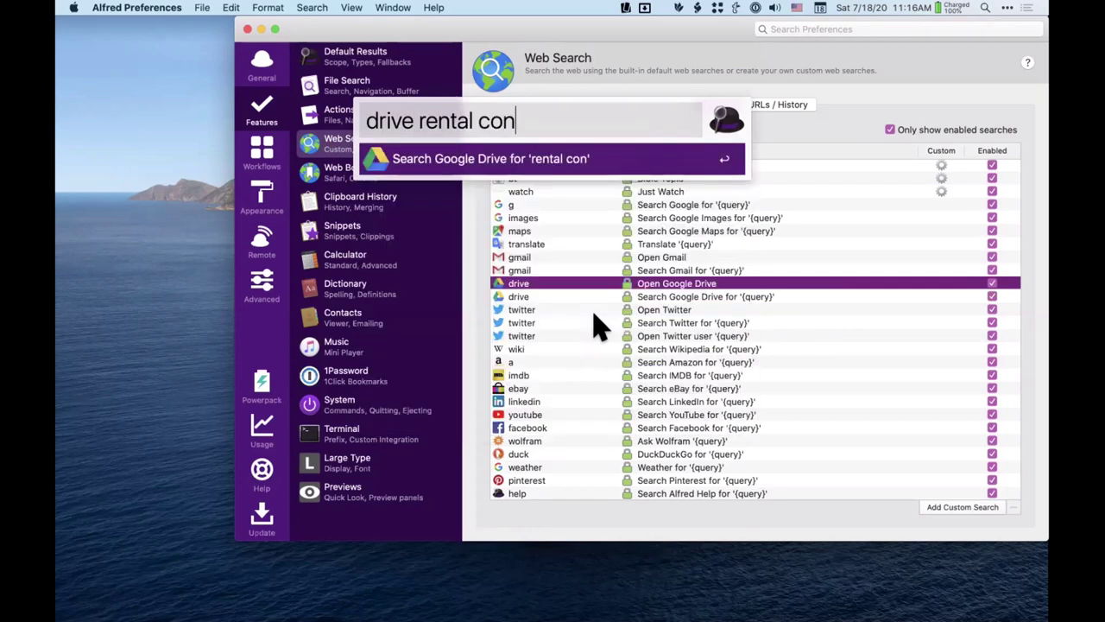
type("tract")
Run the Google Drive search for 'rental contract', close the results, and select the Bible Gateway entry.
key("Return")
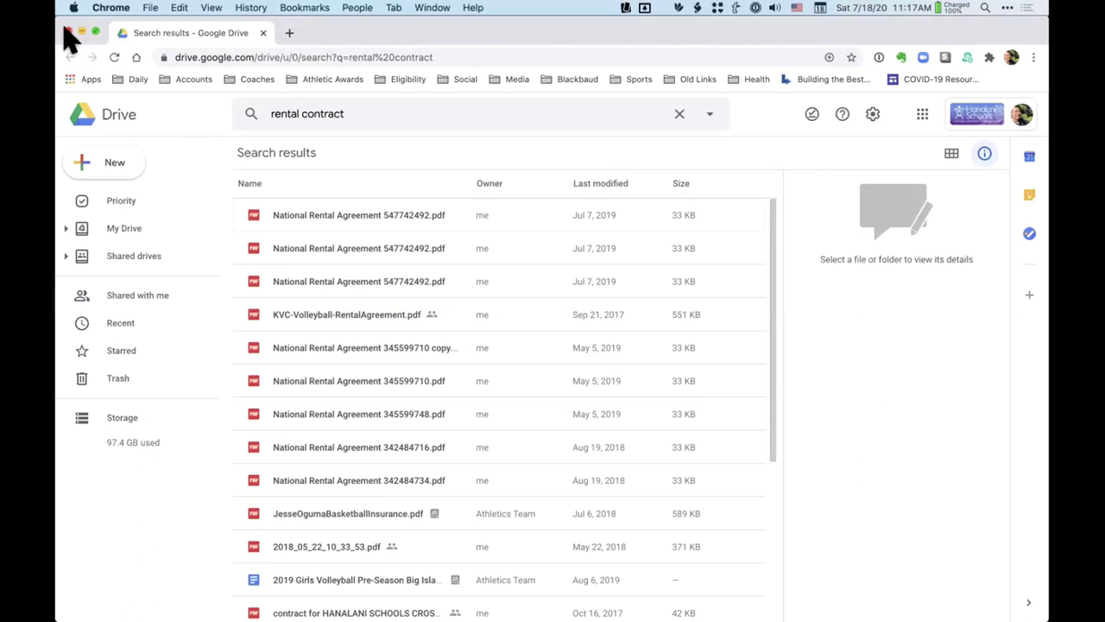
key("super+w")
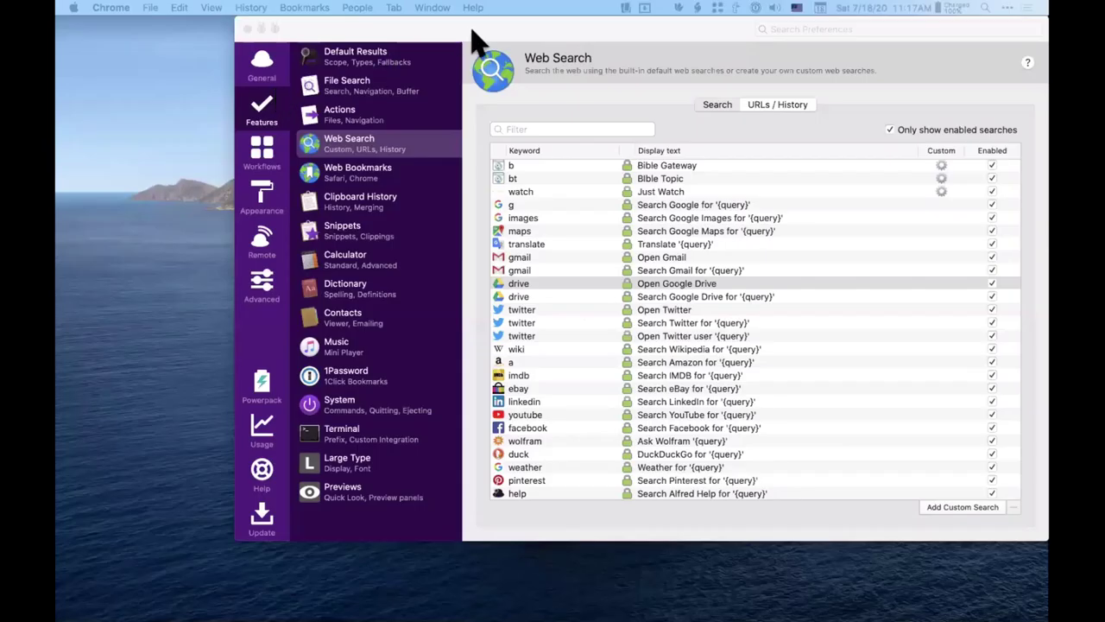
scroll(570, 288, "down", 1)
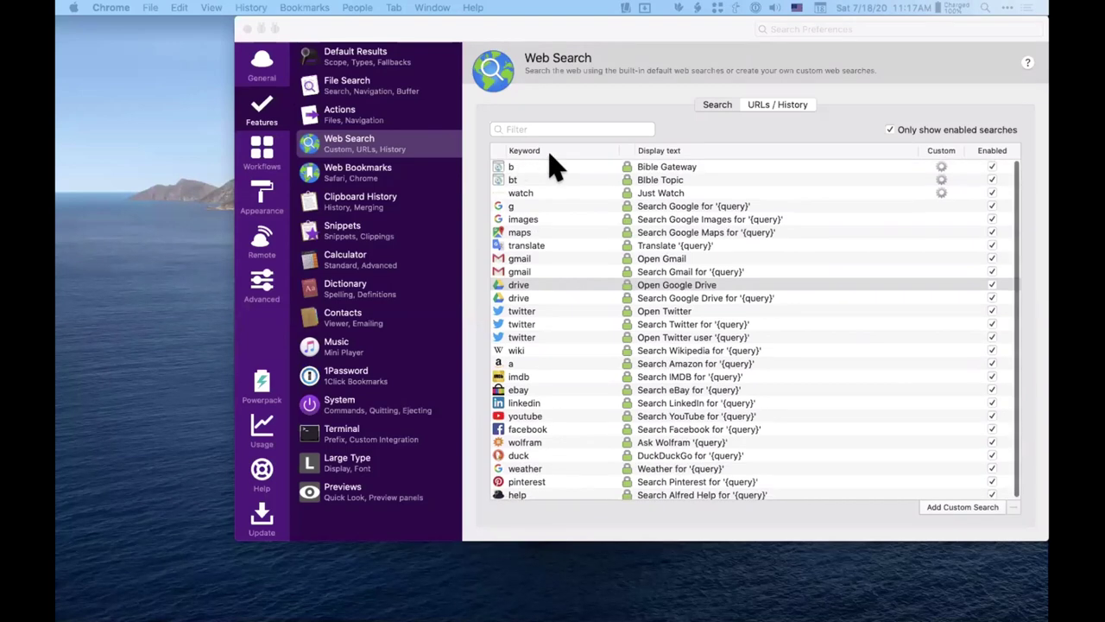
left_click(553, 168)
left_click(552, 168)
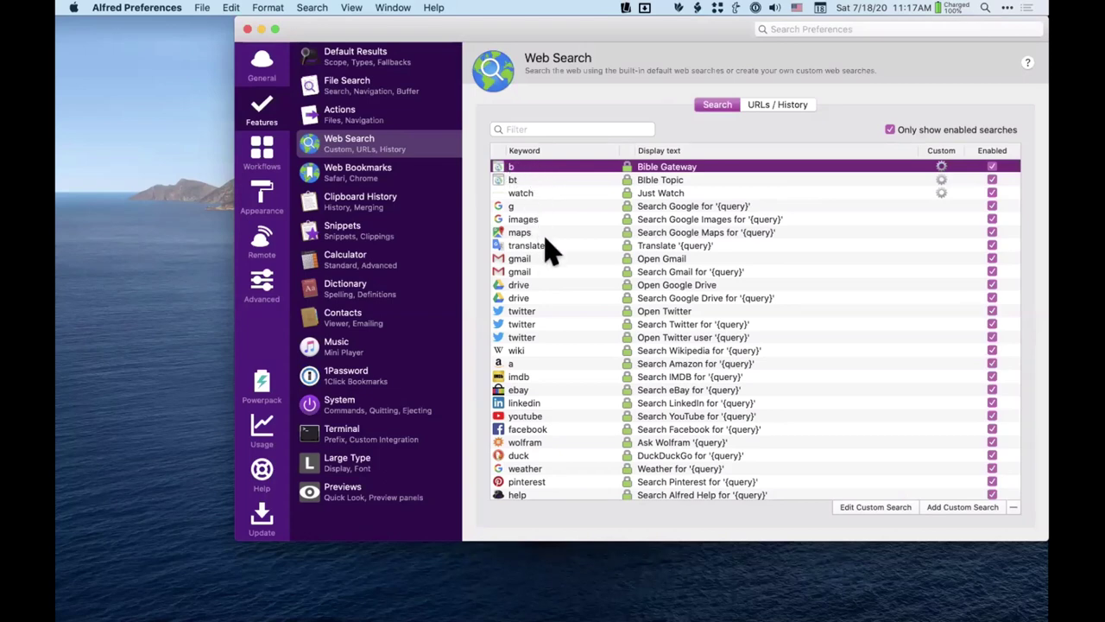
Look up John 11 and Ephesians on Bible Gateway with Alfred's 'b' keyword.
key("alt+space")
type("b")
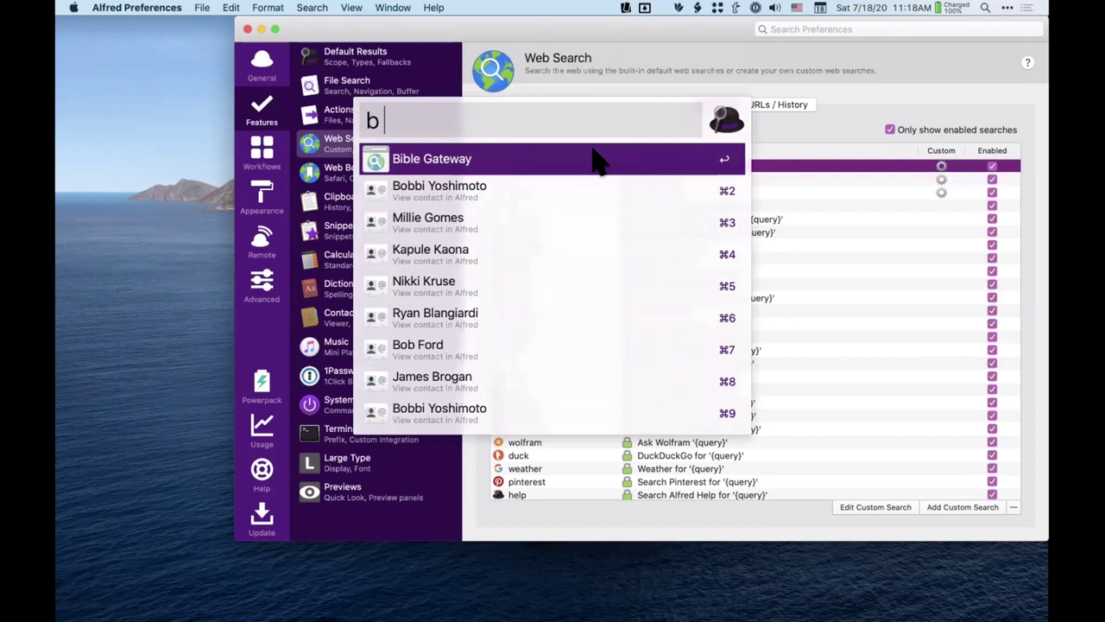
type(" john 11")
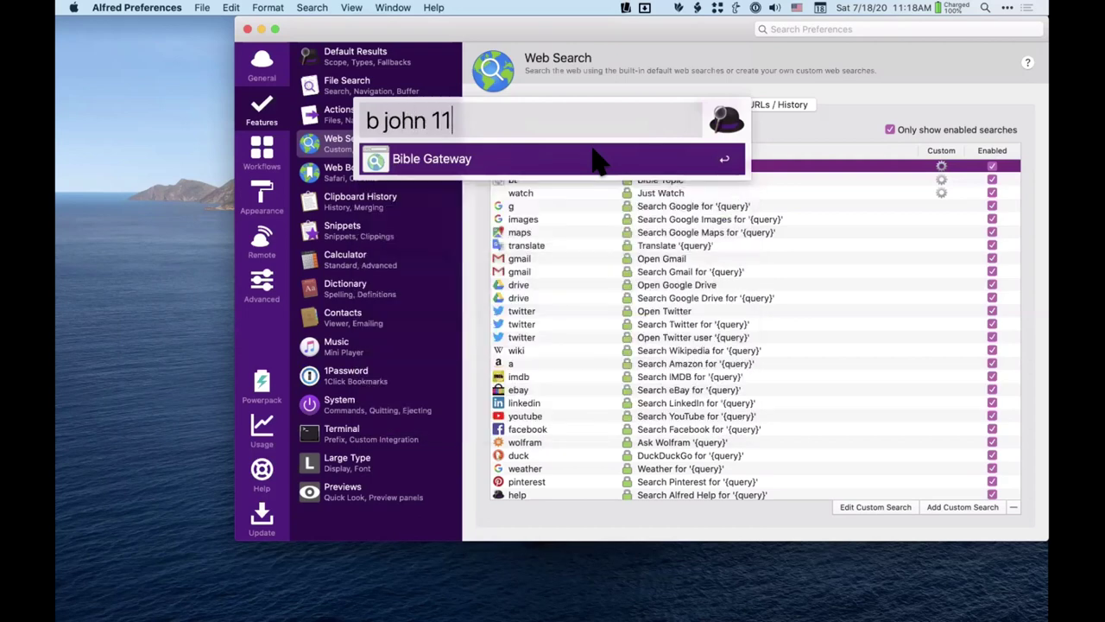
key("Return")
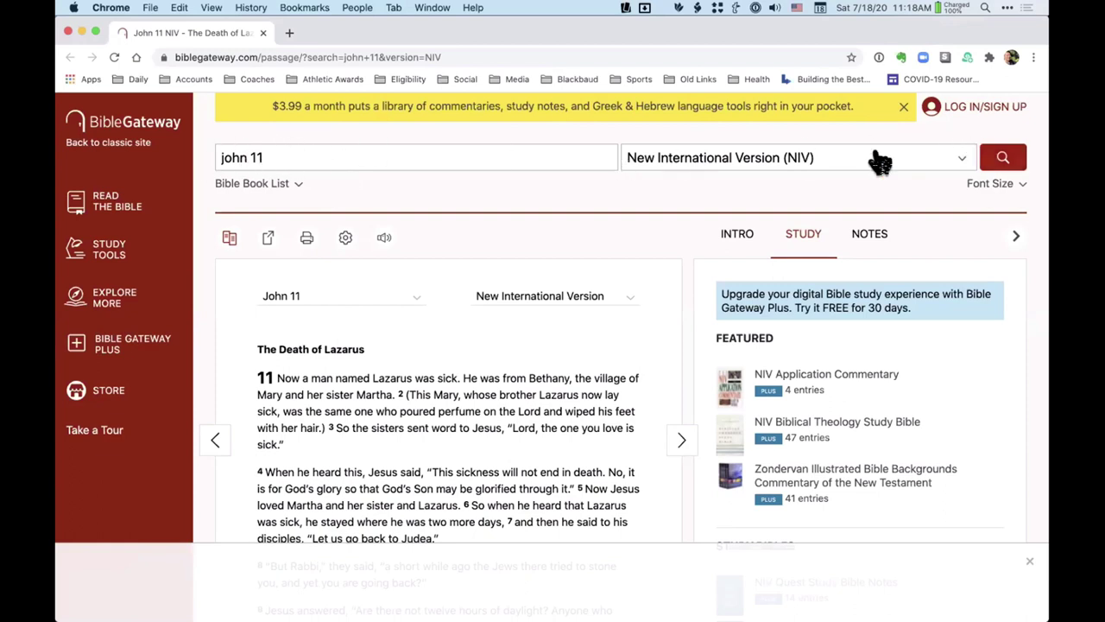
key("alt+space")
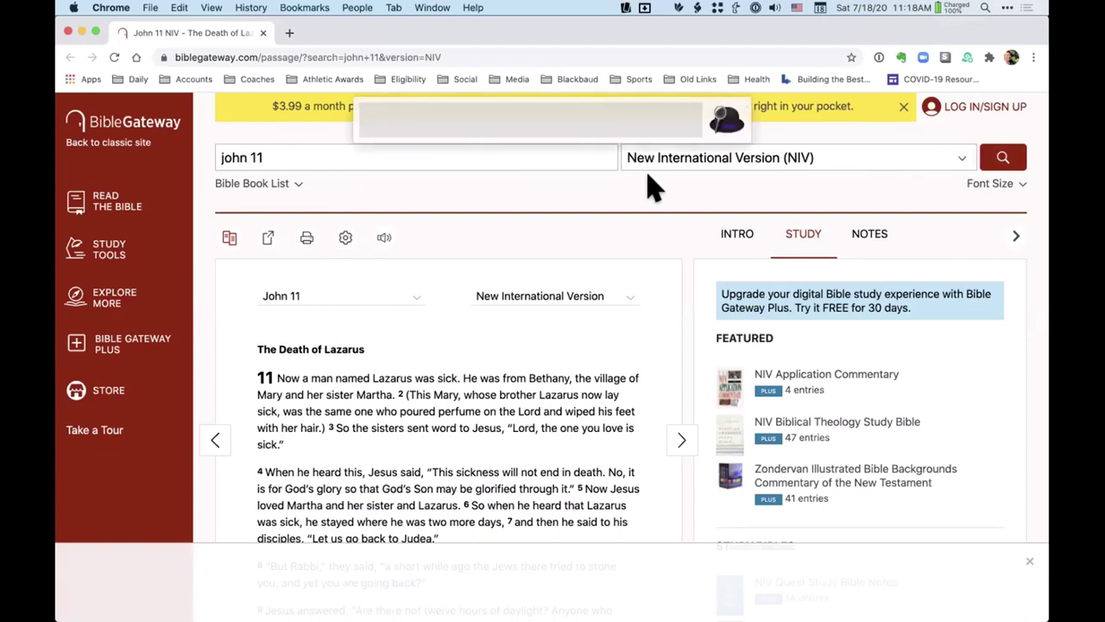
type("b")
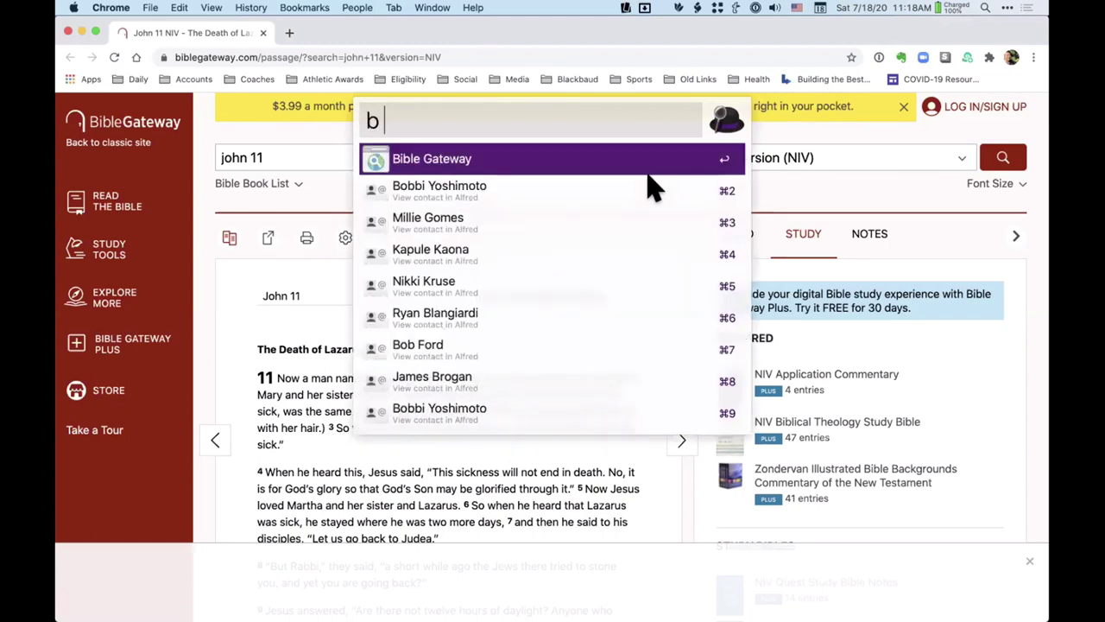
type(" epheis")
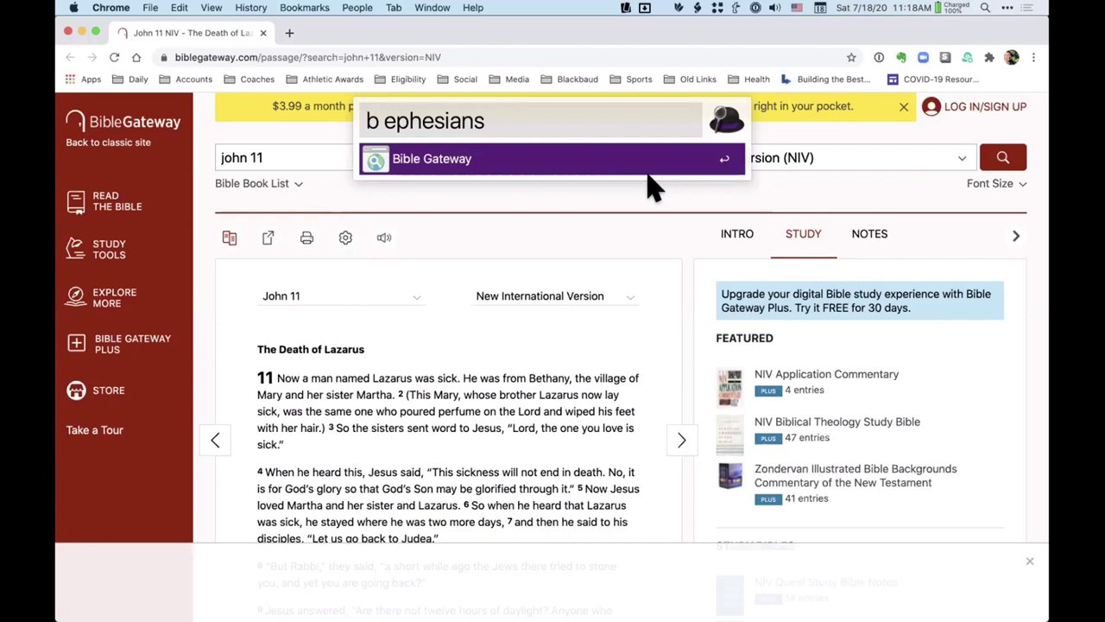
key("Return")
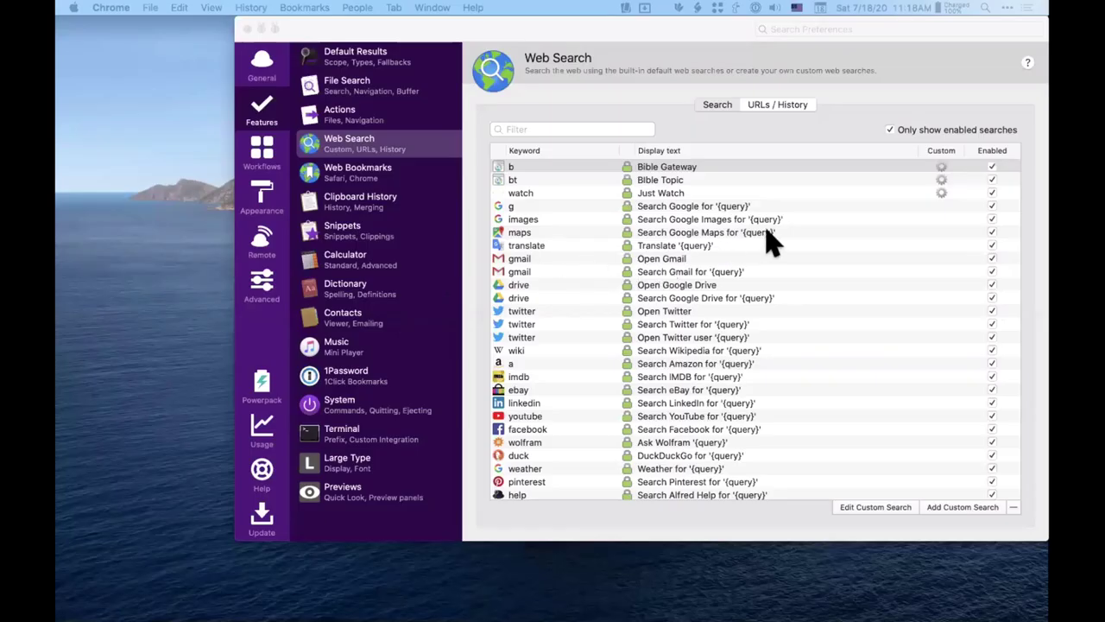
left_click(680, 193)
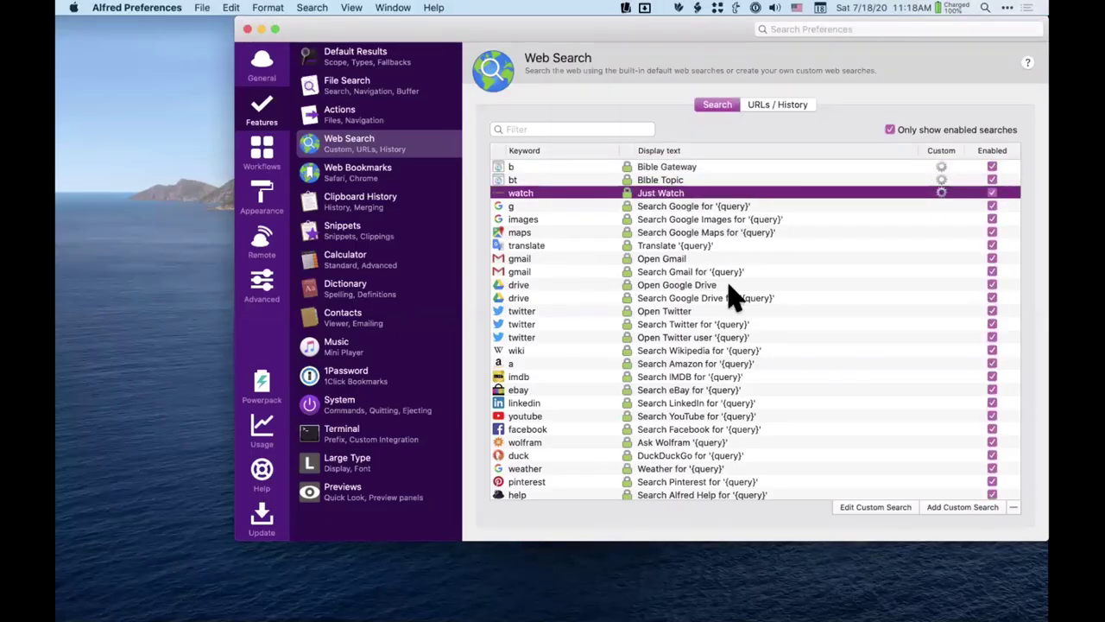
left_click(689, 167)
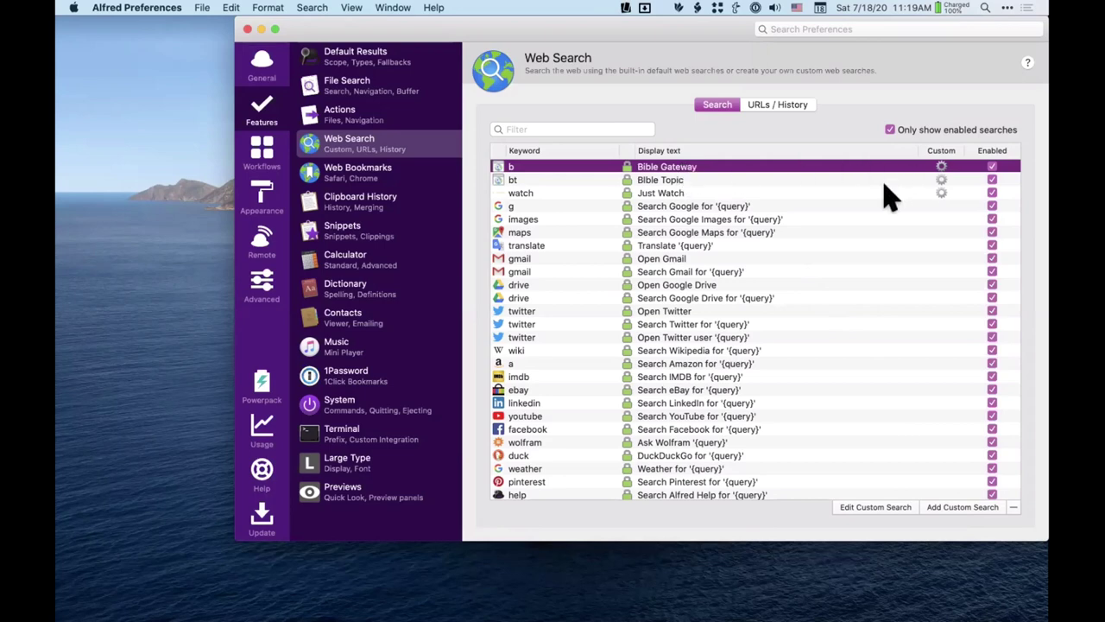
double_click(937, 166)
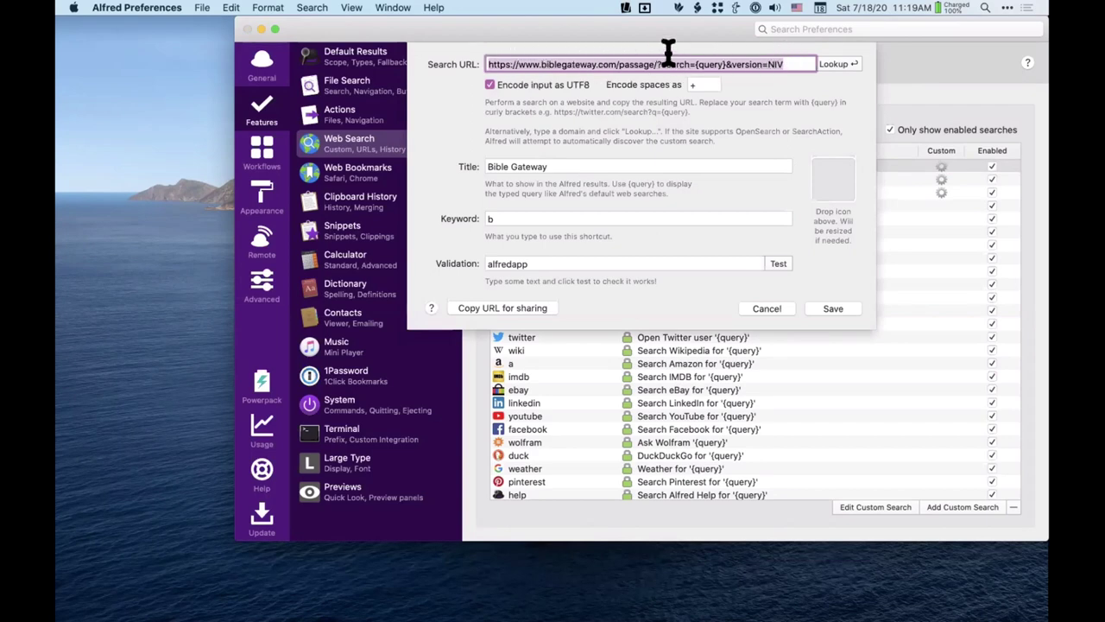
left_click(766, 311)
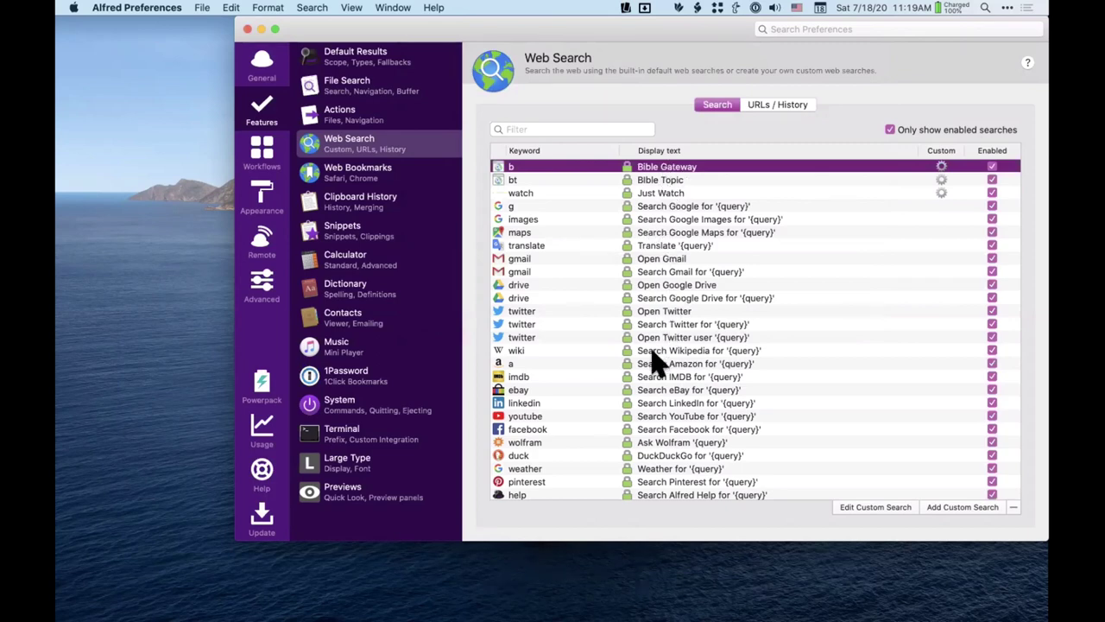
scroll(716, 406, "down", 1)
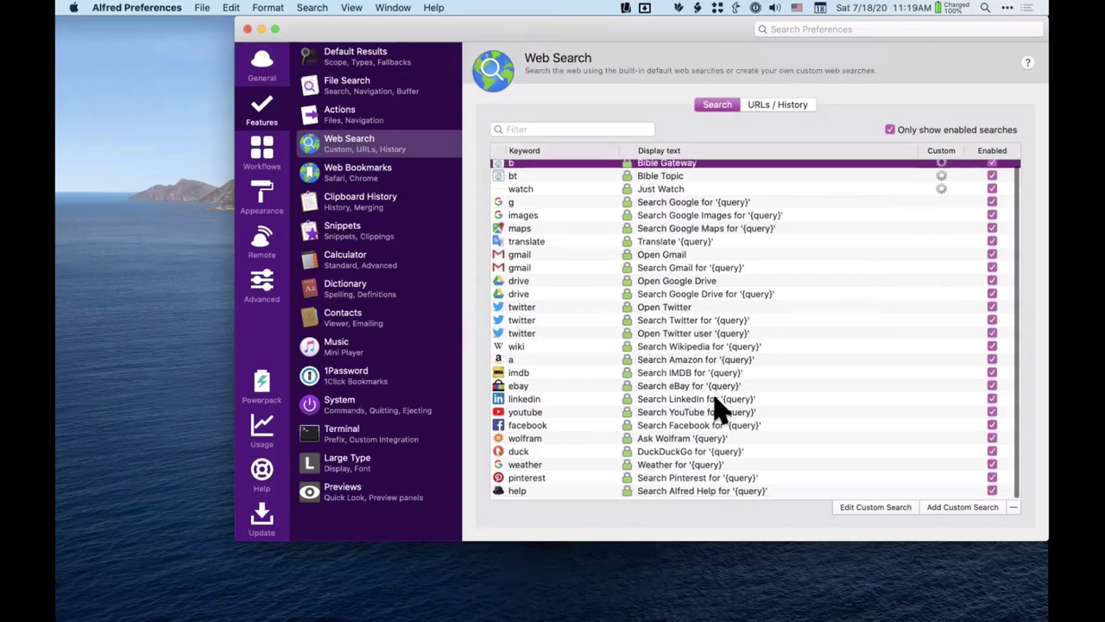
left_click(523, 377)
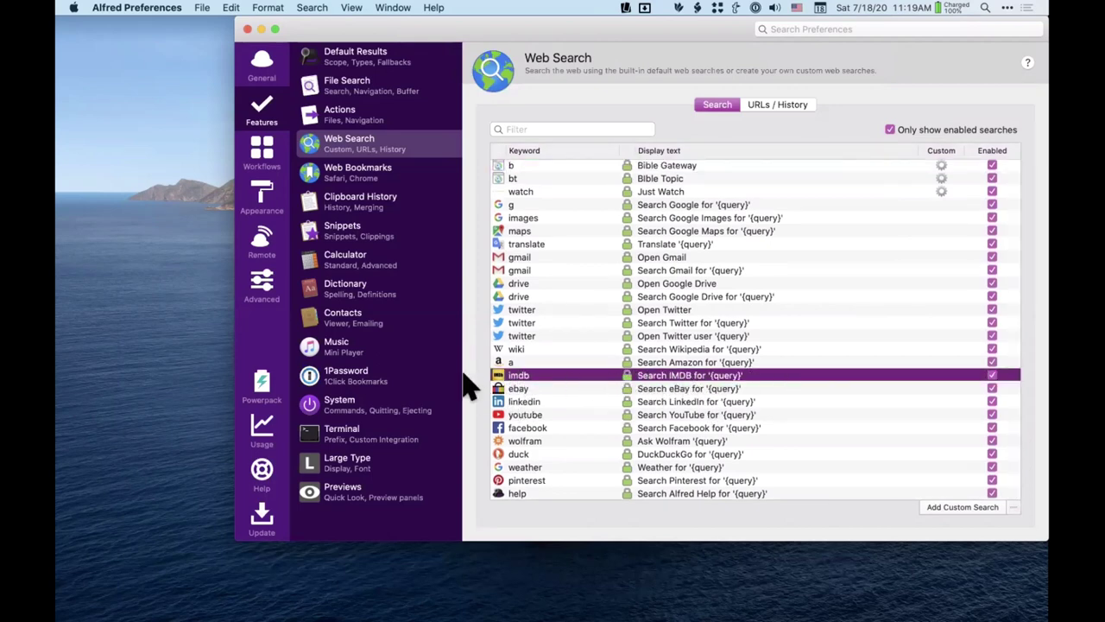
Search IMDb for 'hamilton' from Alfred and close the results window.
key("alt+space")
type("imdb hamilton")
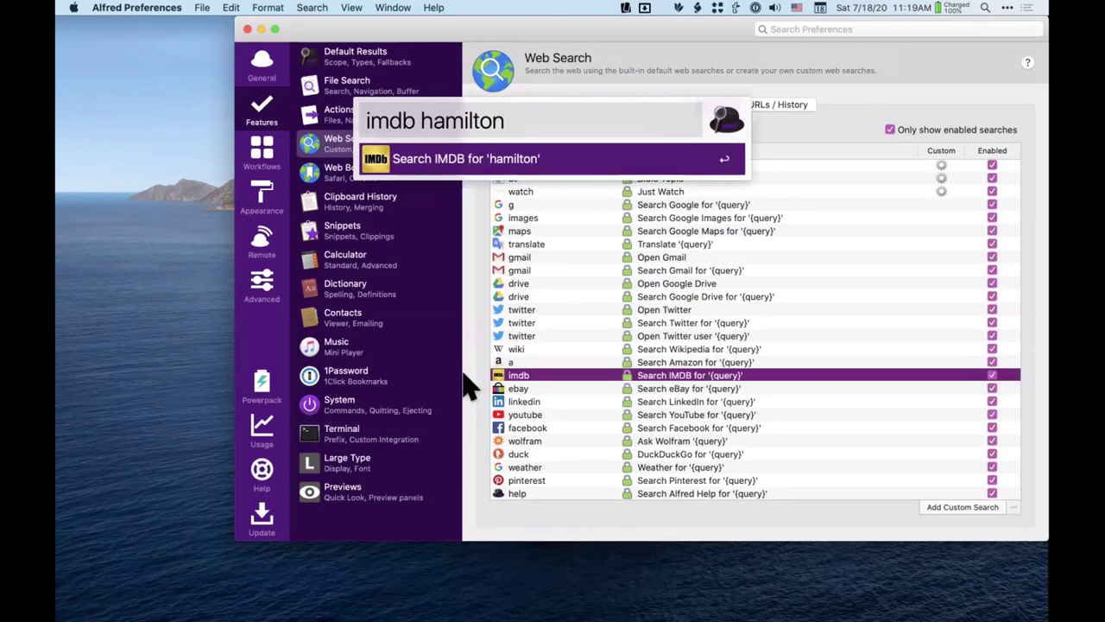
key("Return")
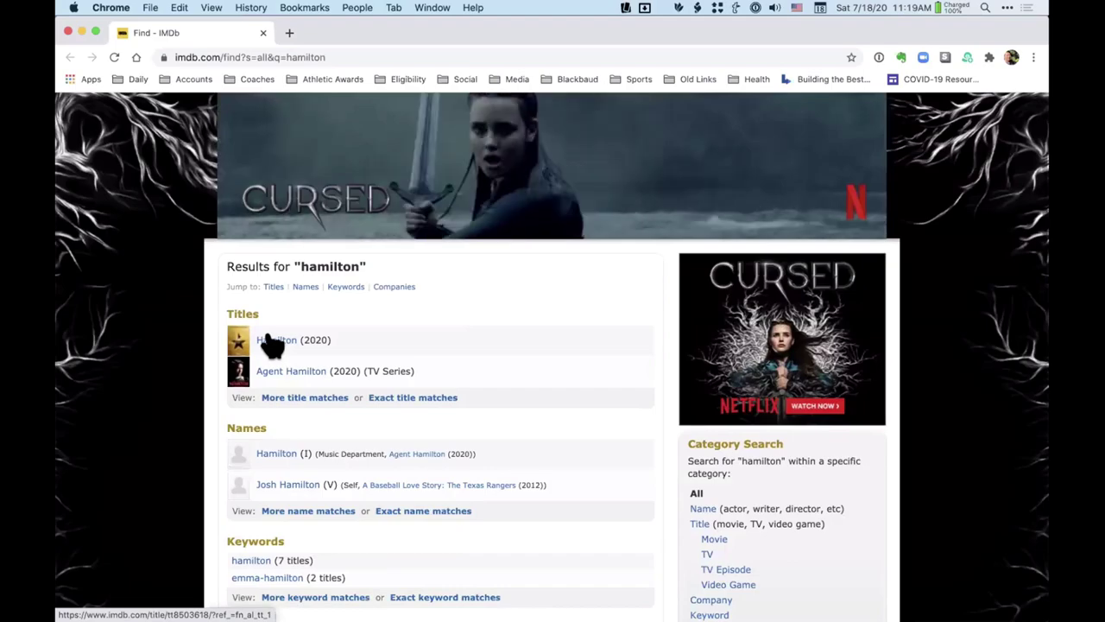
key("super+w")
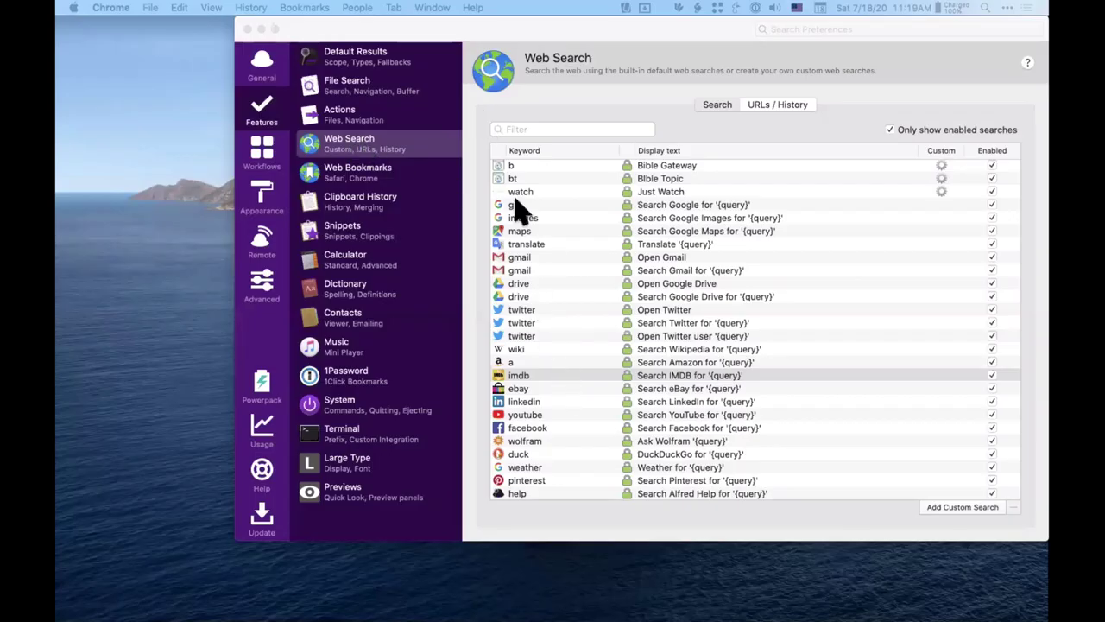
Return to Alfred Preferences and show the Clipboard History settings.
scroll(546, 298, "up", 2)
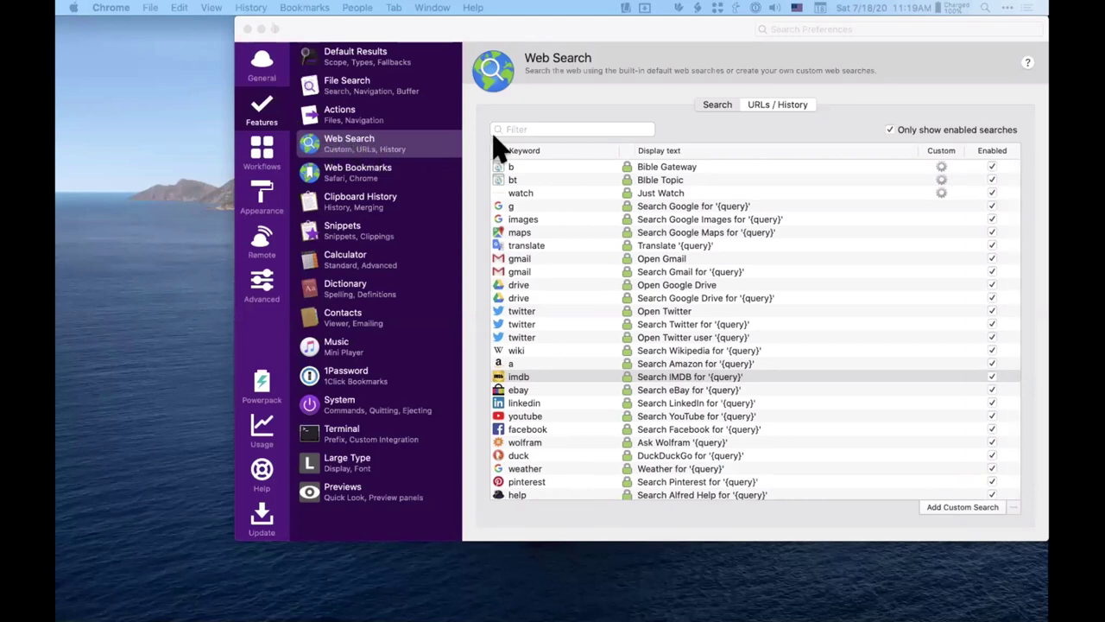
left_click(575, 112)
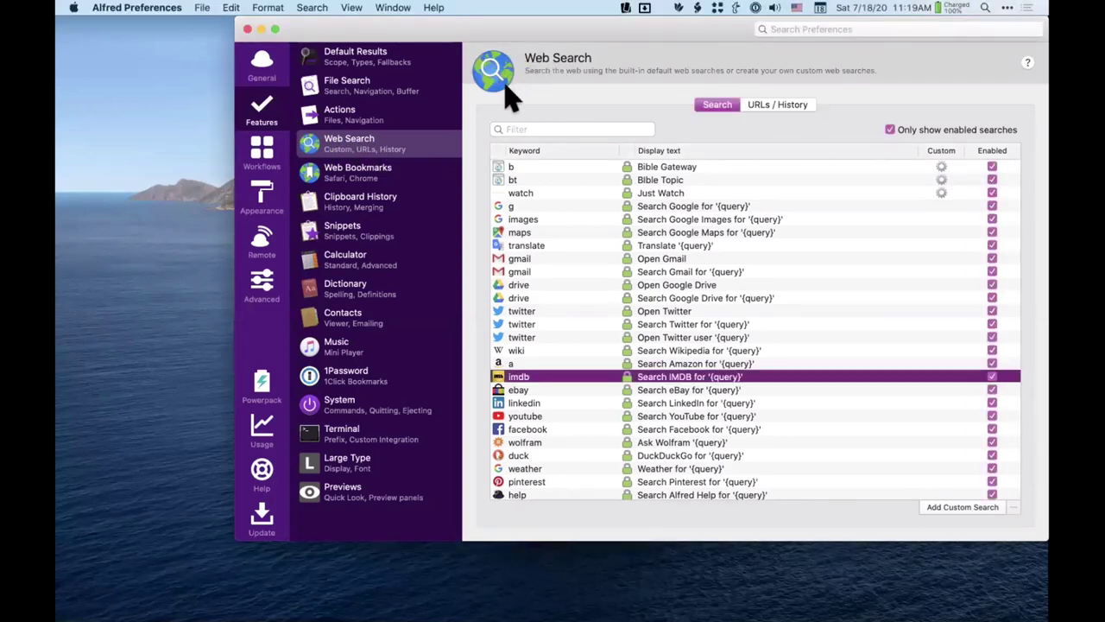
left_click(367, 199)
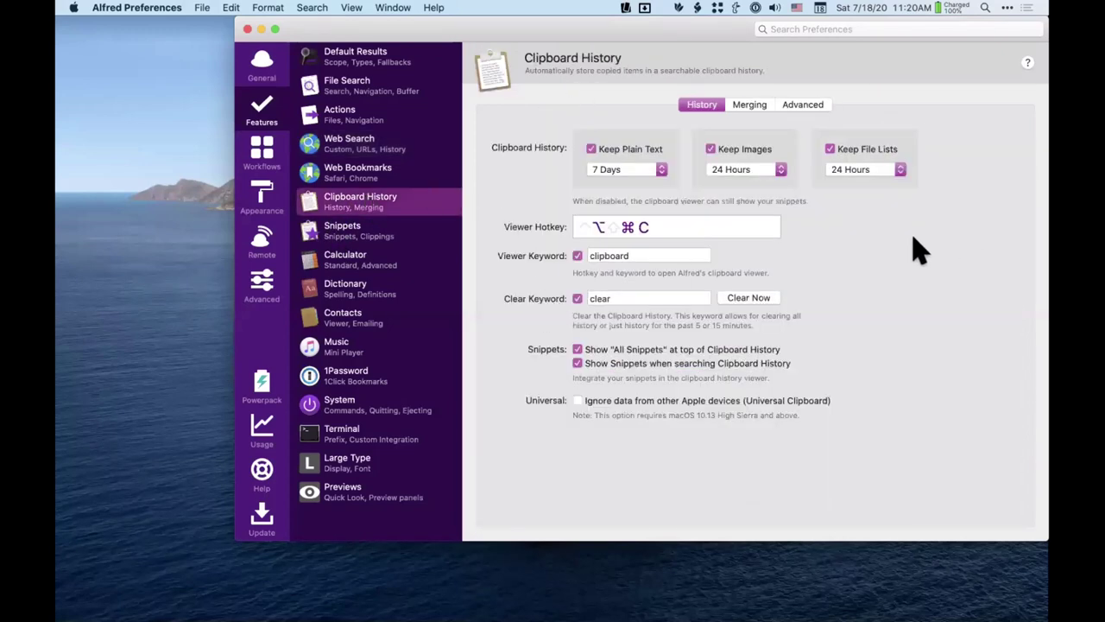
Shift the preferences window left, then bring Chrome's Google Form forward at full size.
left_click_drag(723, 26, 679, 26)
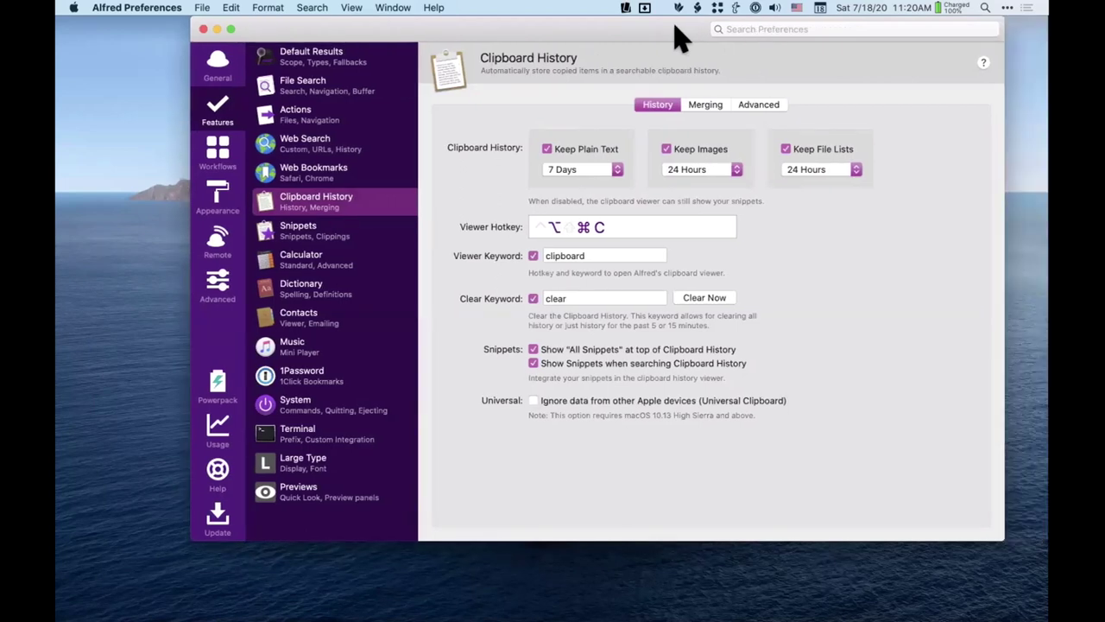
left_click_drag(676, 24, 660, 24)
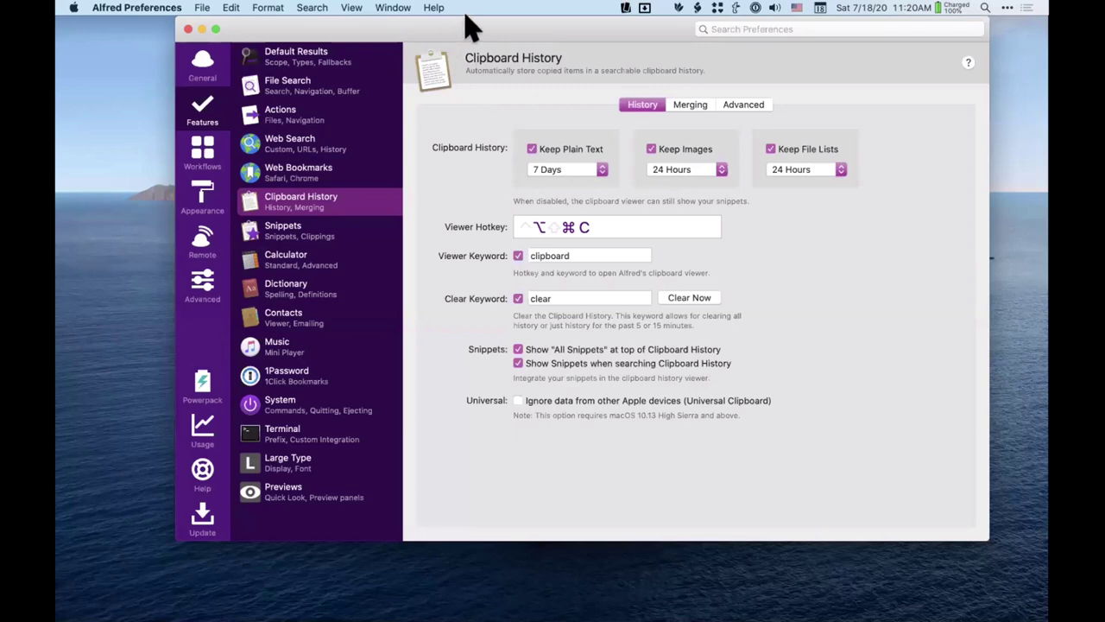
left_click_drag(468, 25, 459, 24)
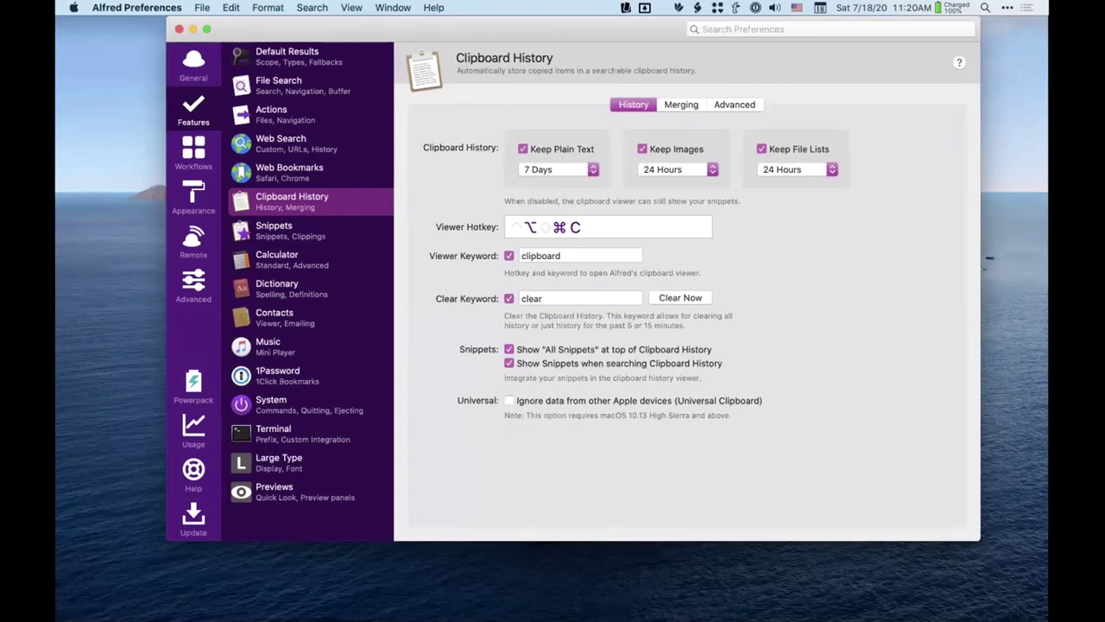
key("alt+super+c")
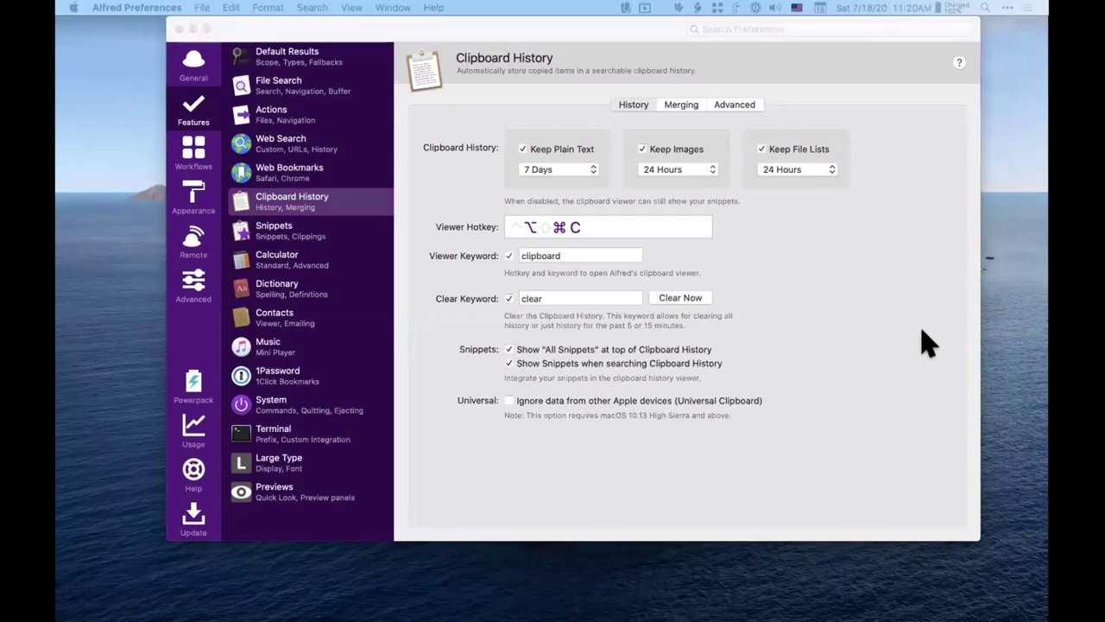
key("super+Tab")
key("ctrl+alt+Return")
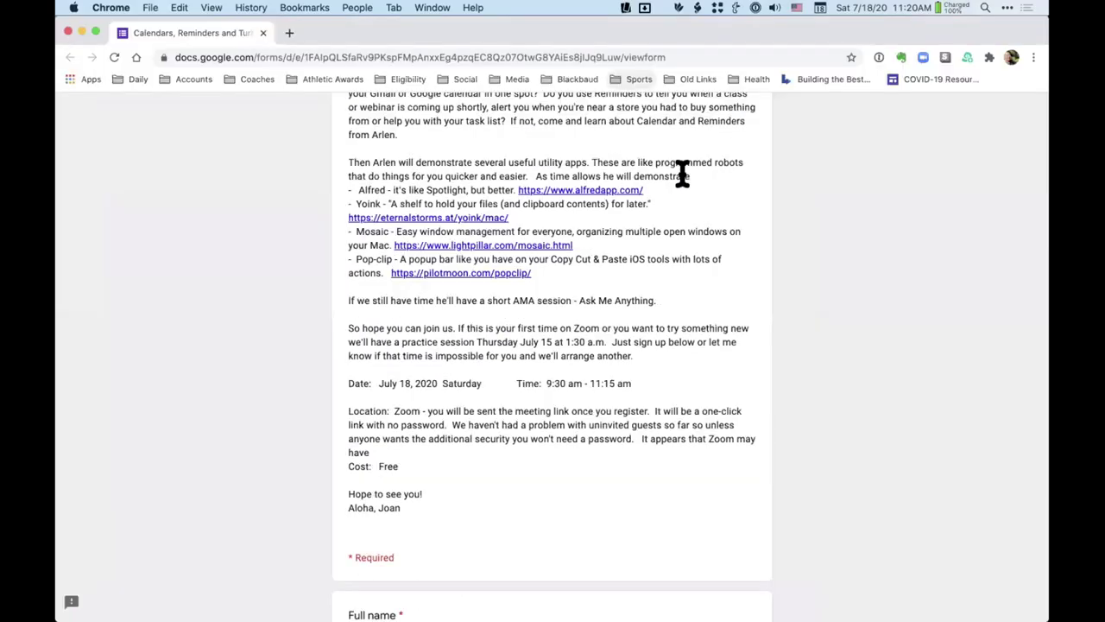
Copy the form title 'Calendars, Reminders and Turbo Apps' and paste it into the address bar.
scroll(682, 173, "up", 5)
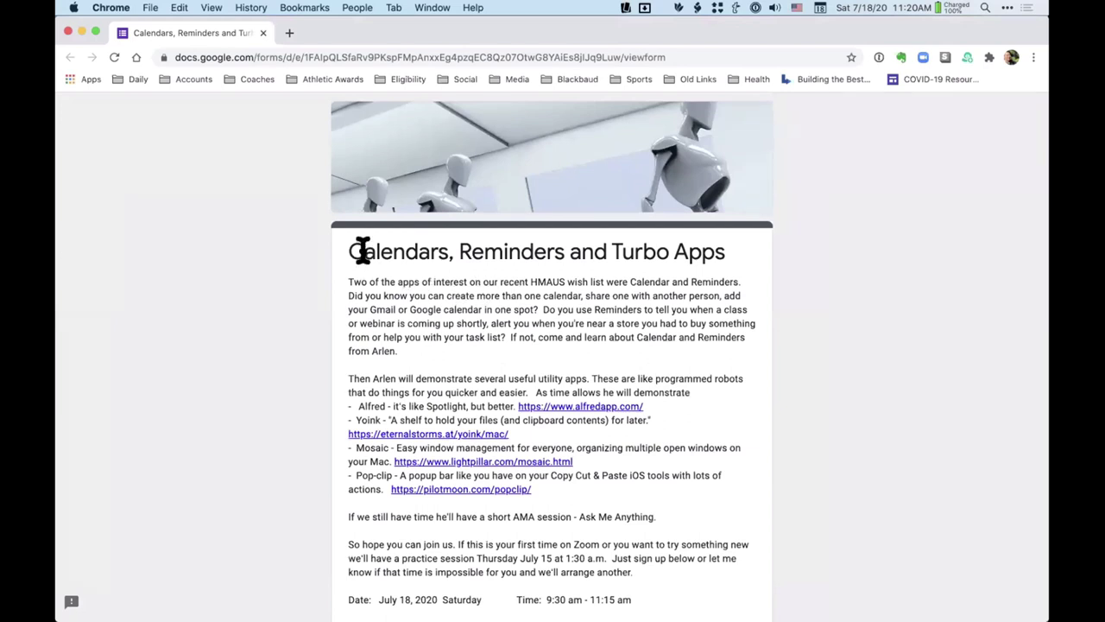
left_click_drag(348, 250, 729, 254)
key("cmd+c")
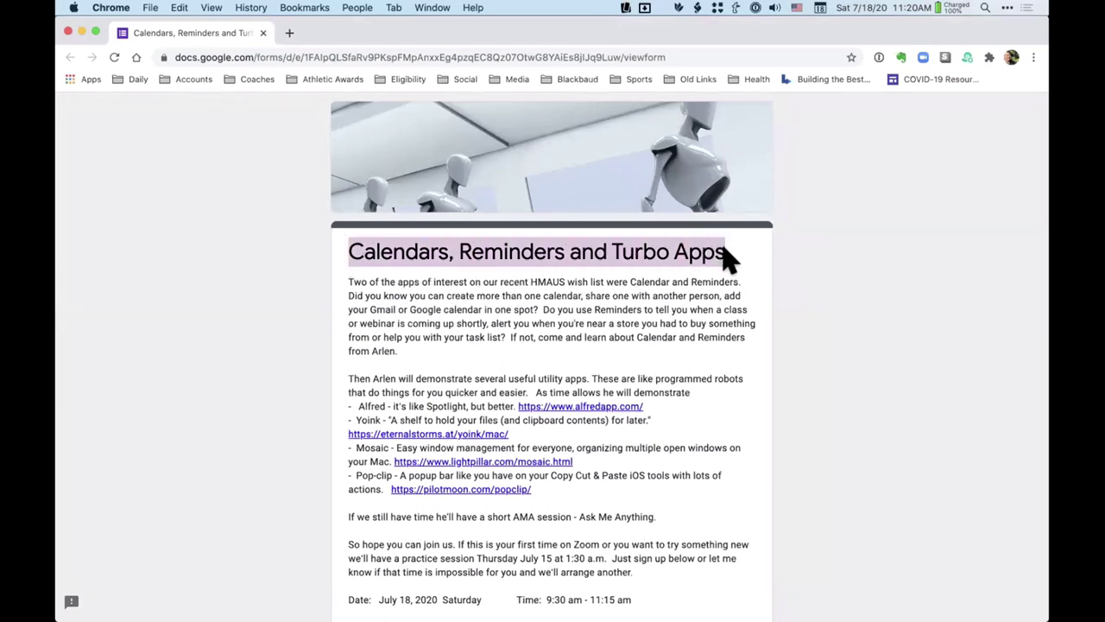
left_click(384, 50)
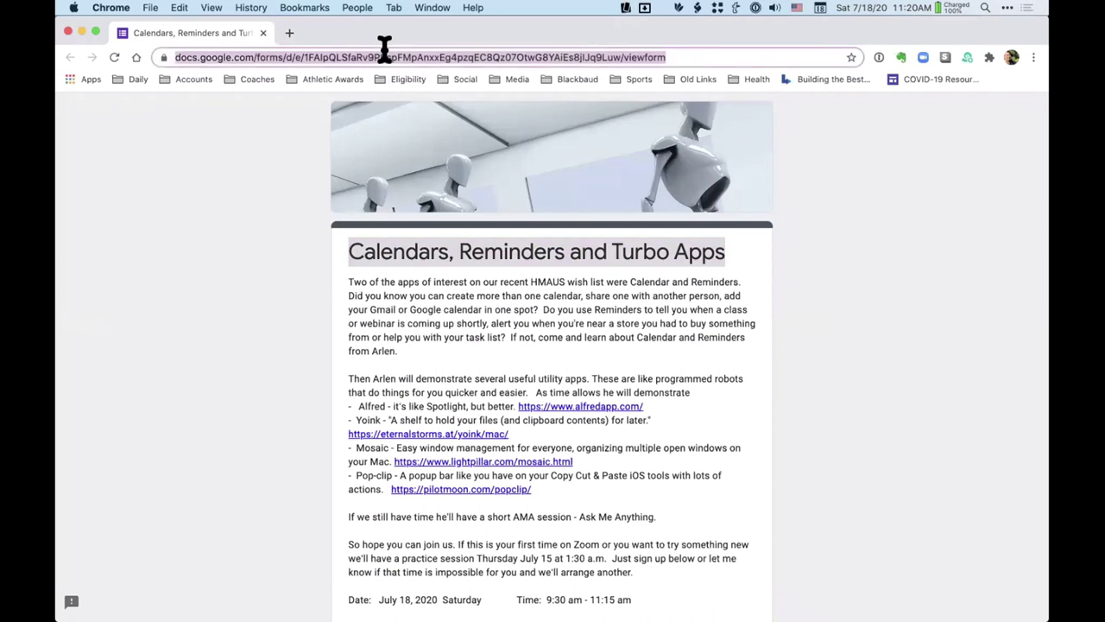
key("BackSpace")
key("cmd+v")
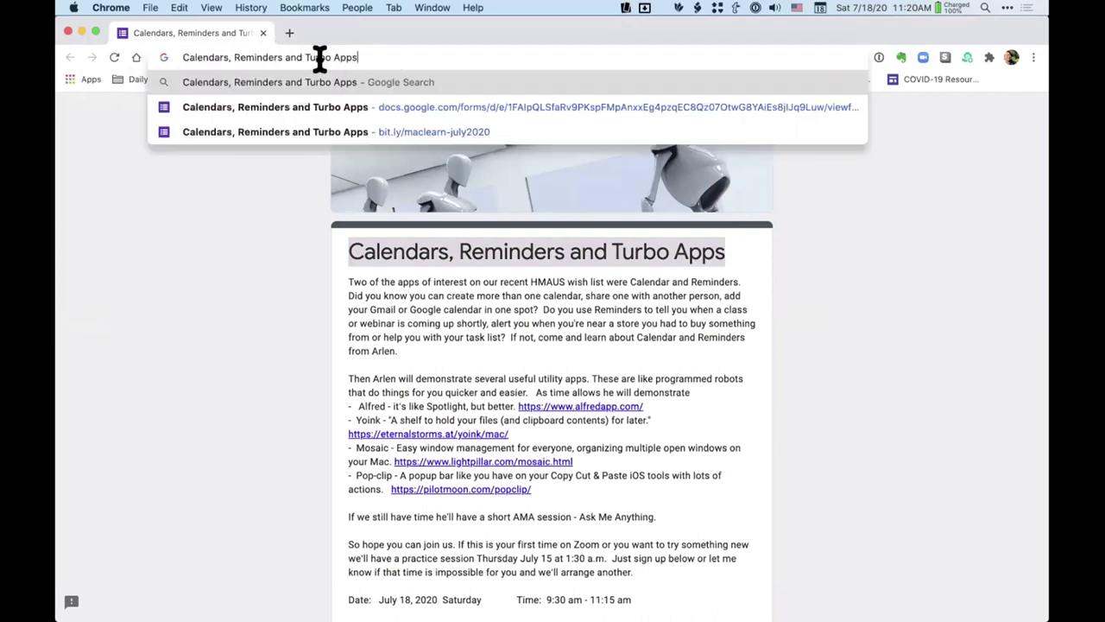
left_click(183, 311)
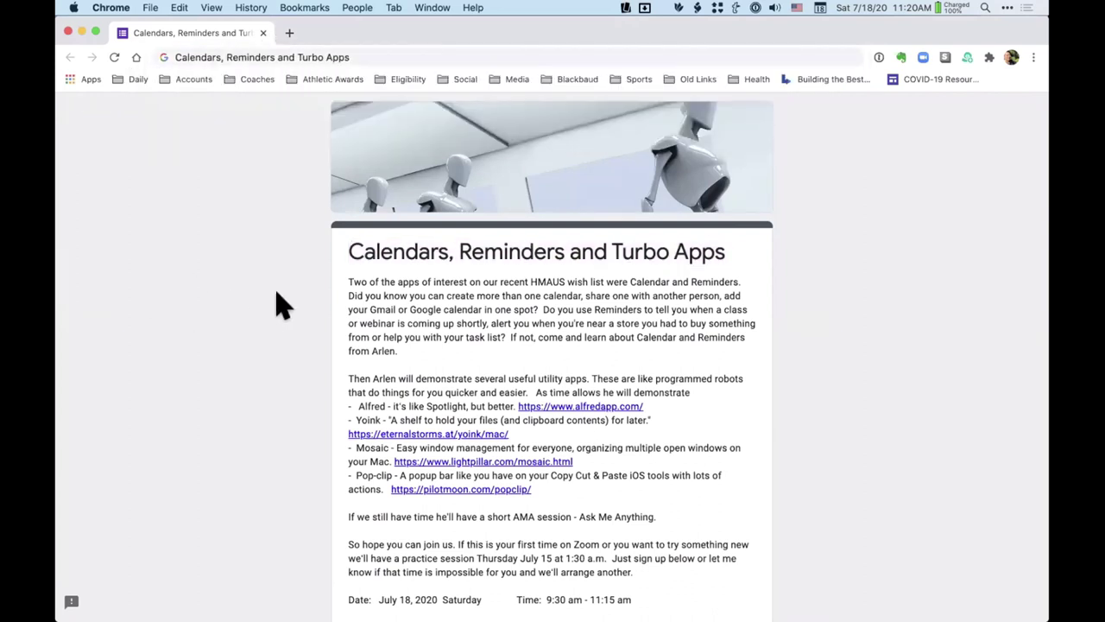
Copy the form's first paragraph, paste it into the address bar, then delete it.
left_click_drag(344, 281, 402, 342)
key("super+c")
left_click(330, 267)
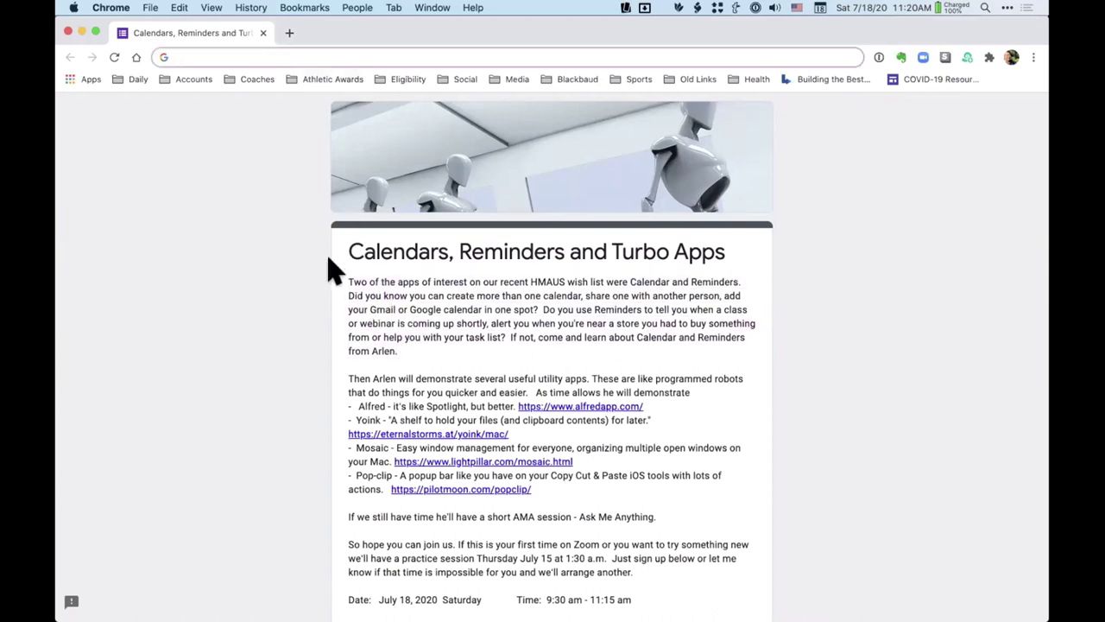
key("super+v")
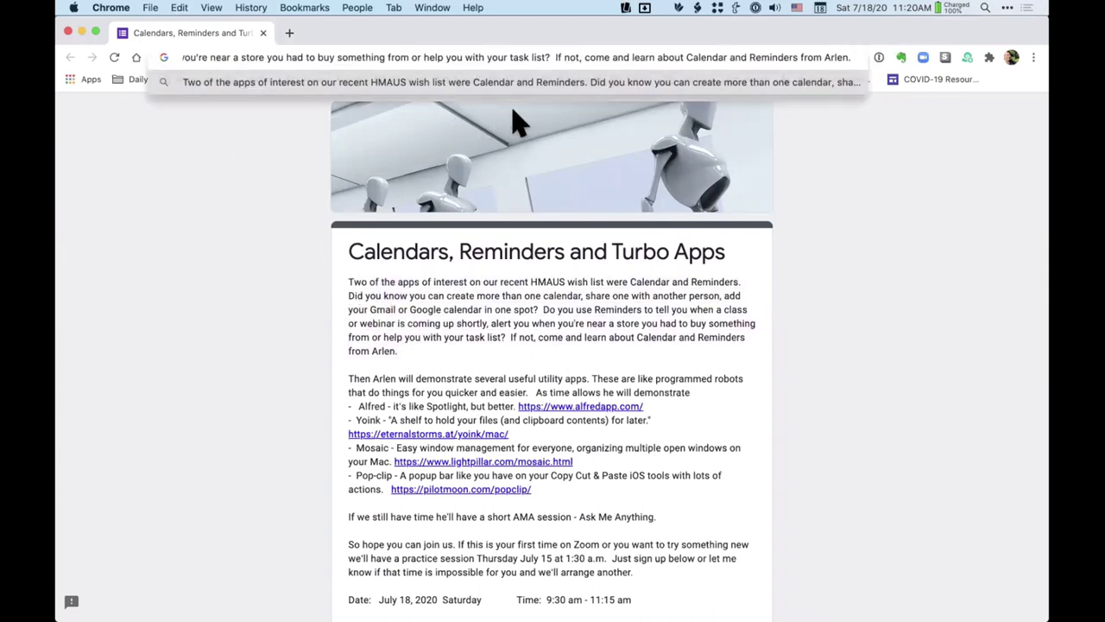
key("super+a")
key("BackSpace")
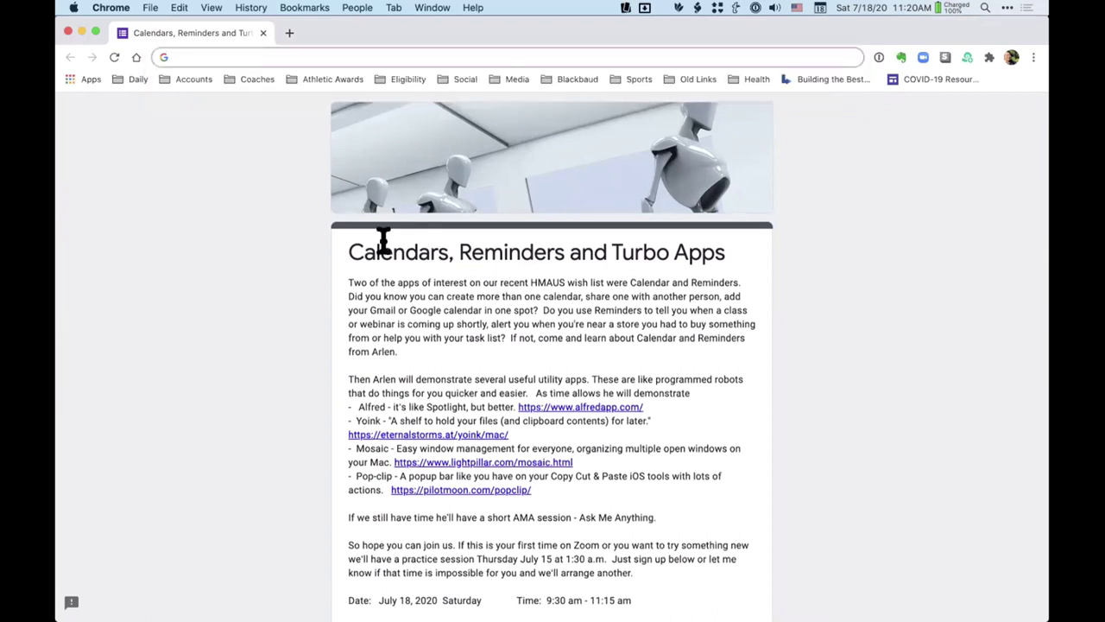
Reselect the form title and bring up Alfred's clipboard history.
left_click_drag(344, 249, 728, 259)
left_click(469, 251)
left_click_drag(346, 250, 718, 239)
key("super+c")
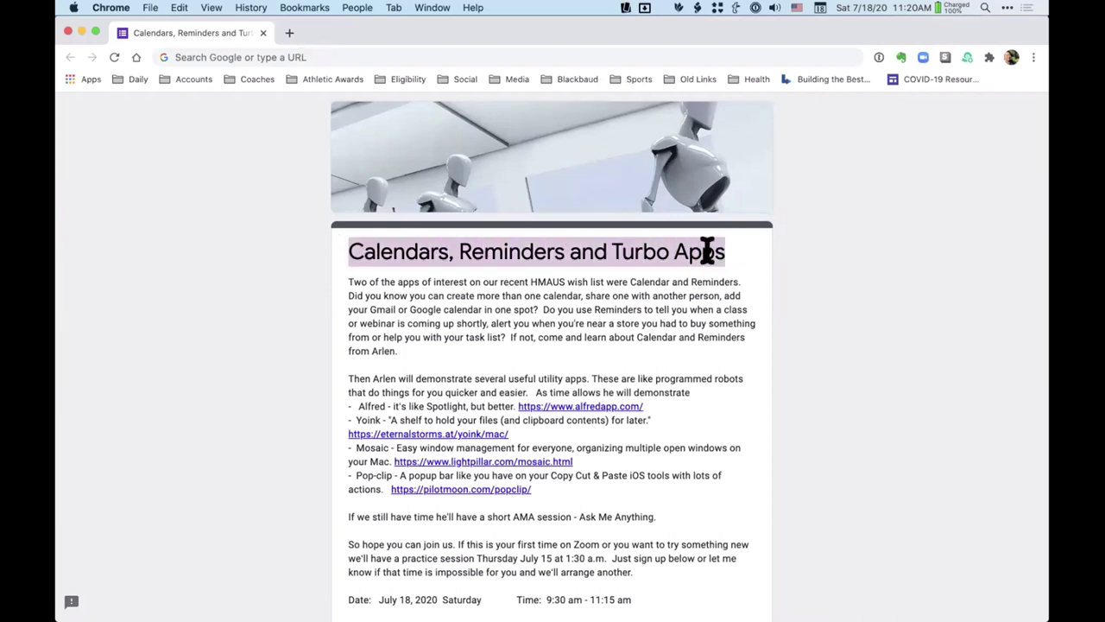
left_click(609, 293)
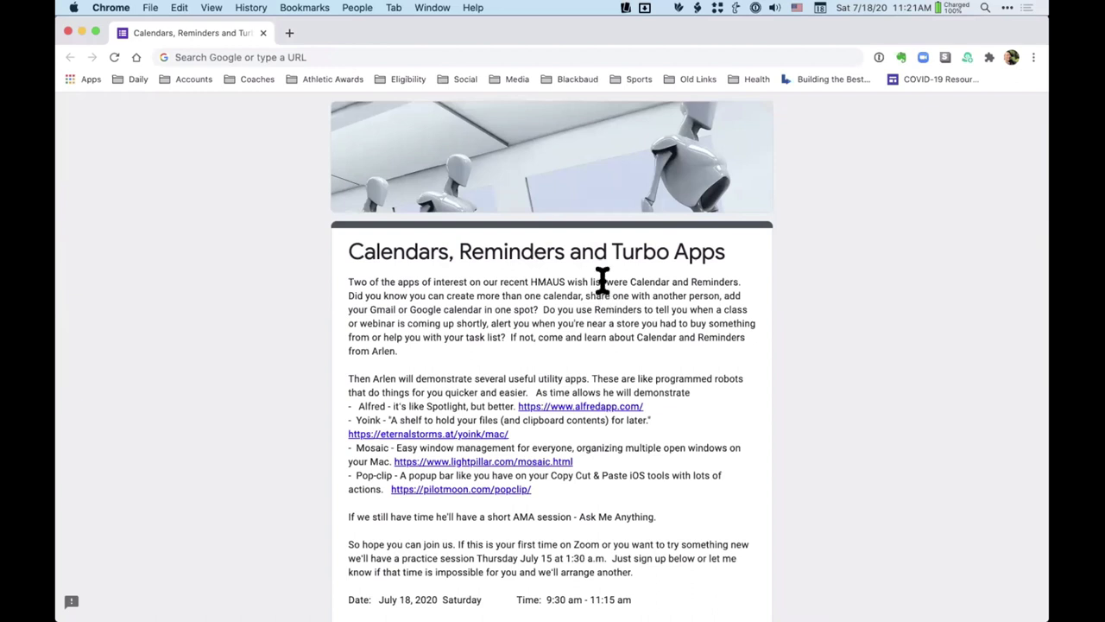
key("super+shift+v")
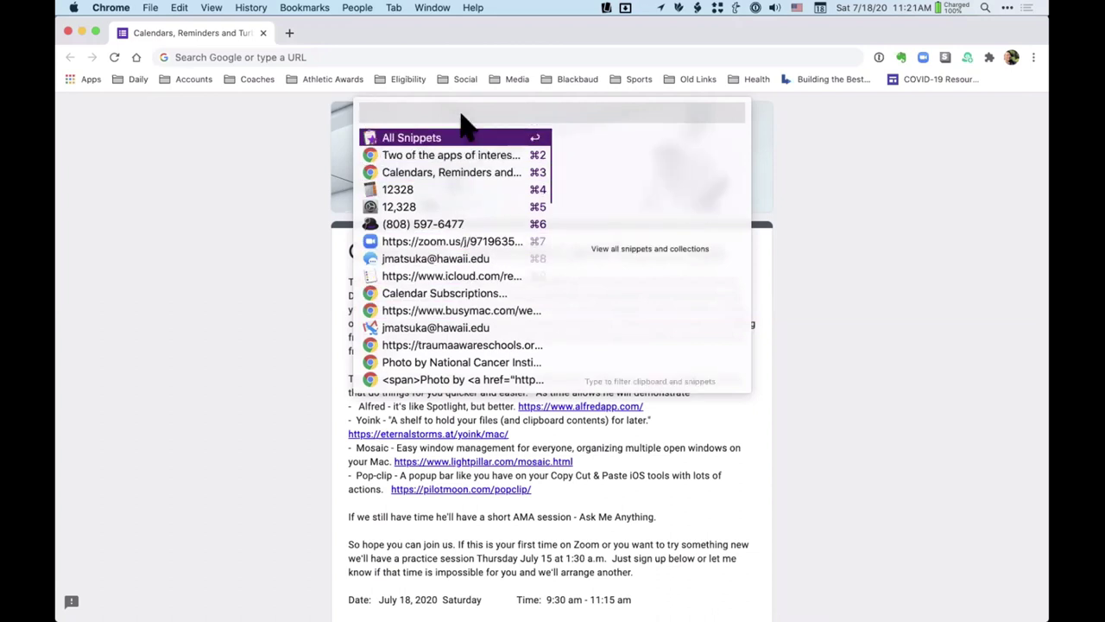
Paste the form title from clipboard history into the address bar, then delete it.
left_click(436, 181)
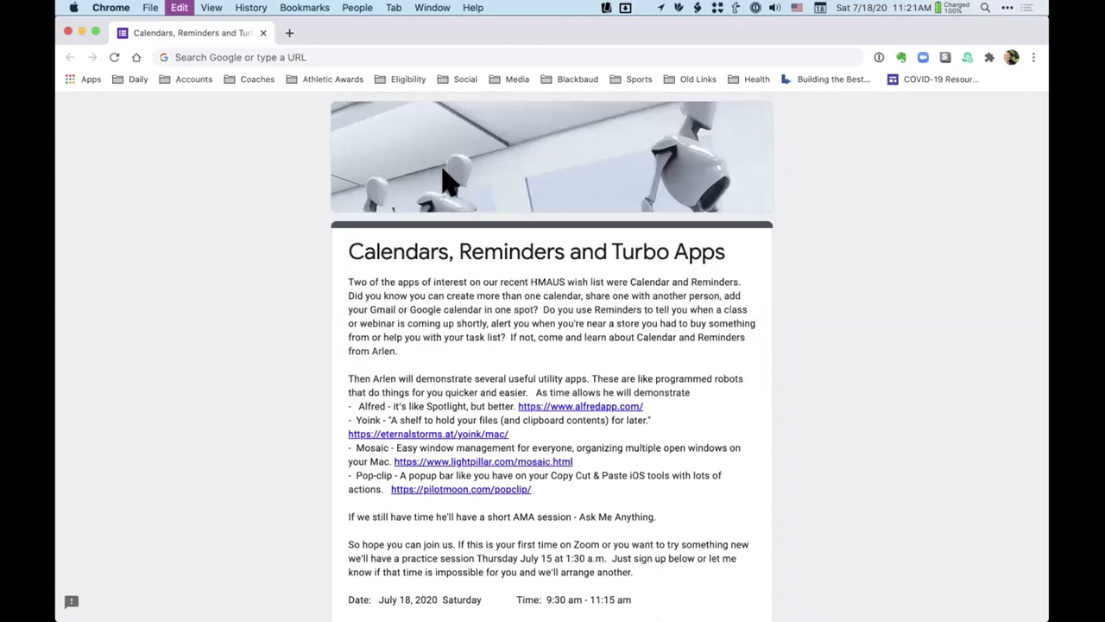
left_click(306, 56)
key("super+v")
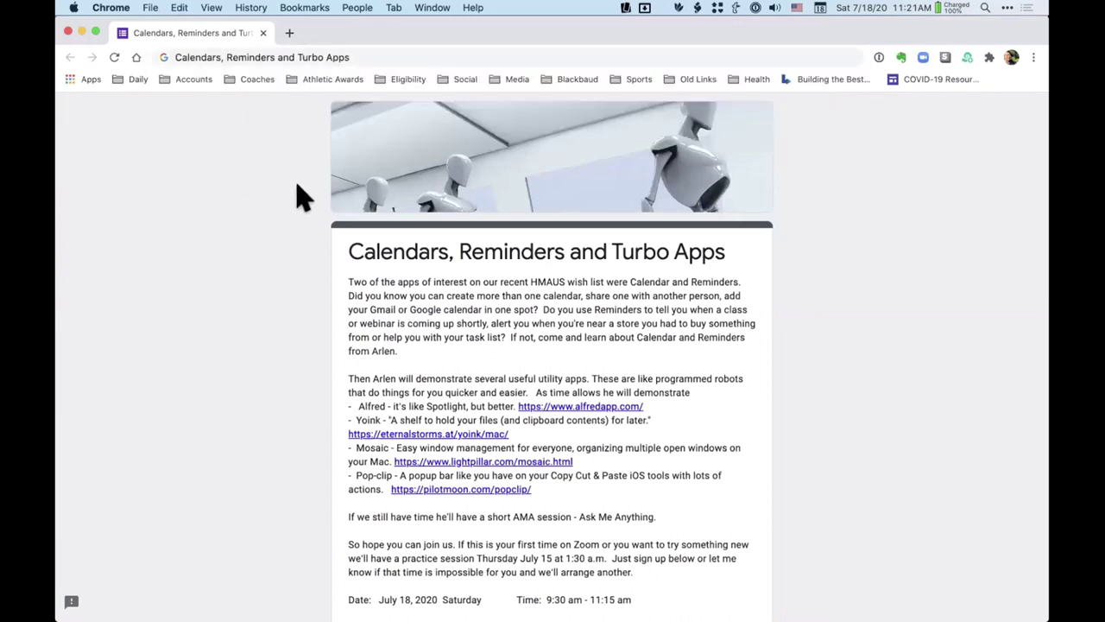
key("BackSpace")
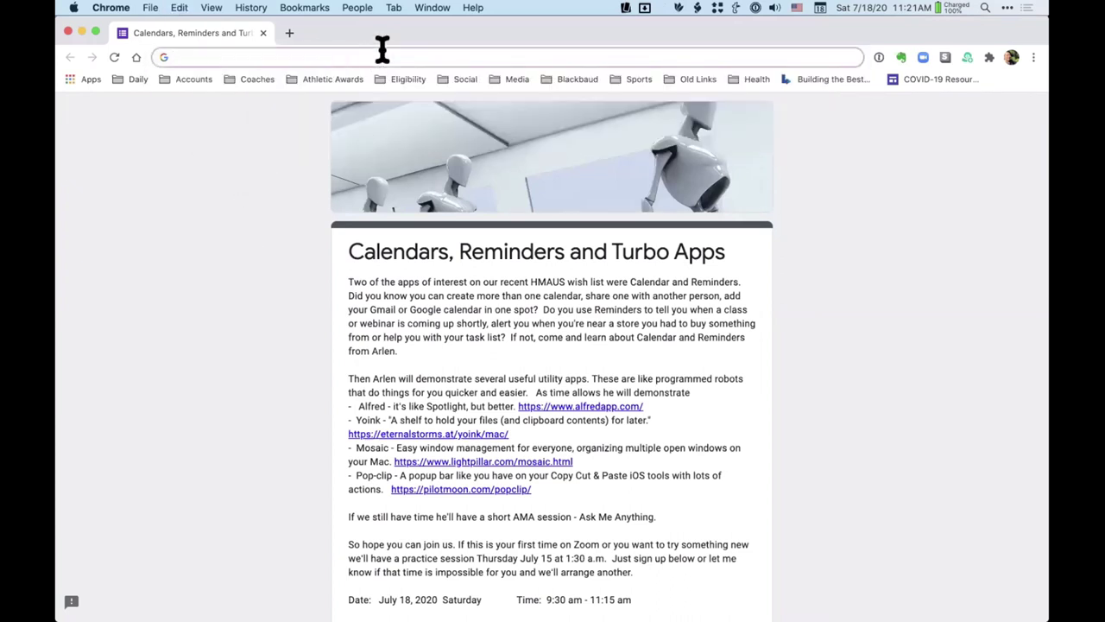
Paste the Zoom meeting link from clipboard history, then clear the address bar.
key("super+alt+c")
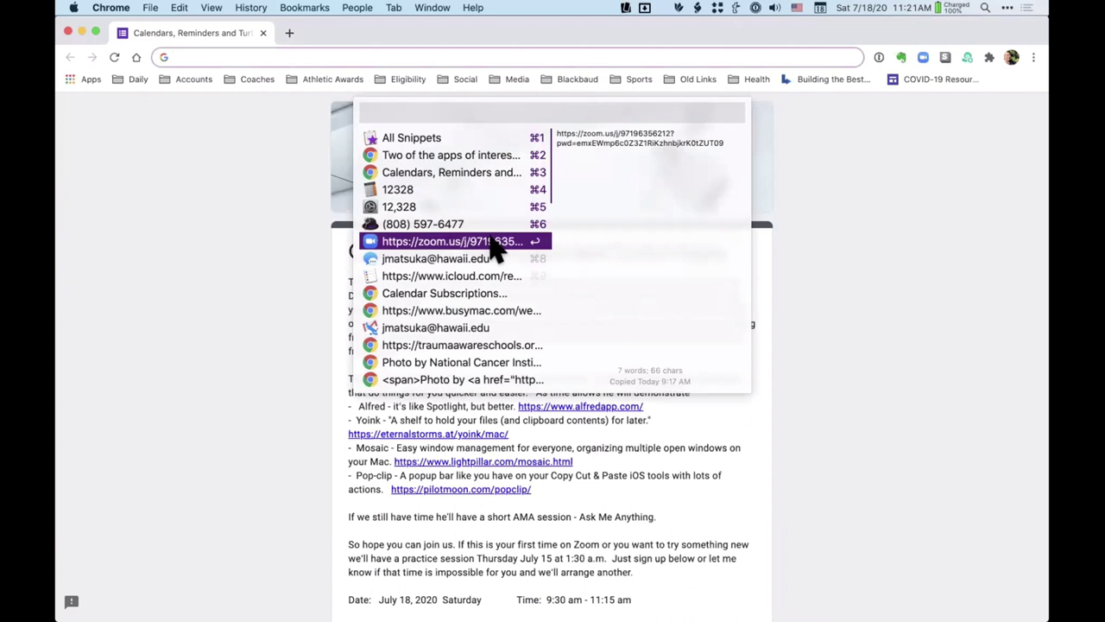
left_click(492, 245)
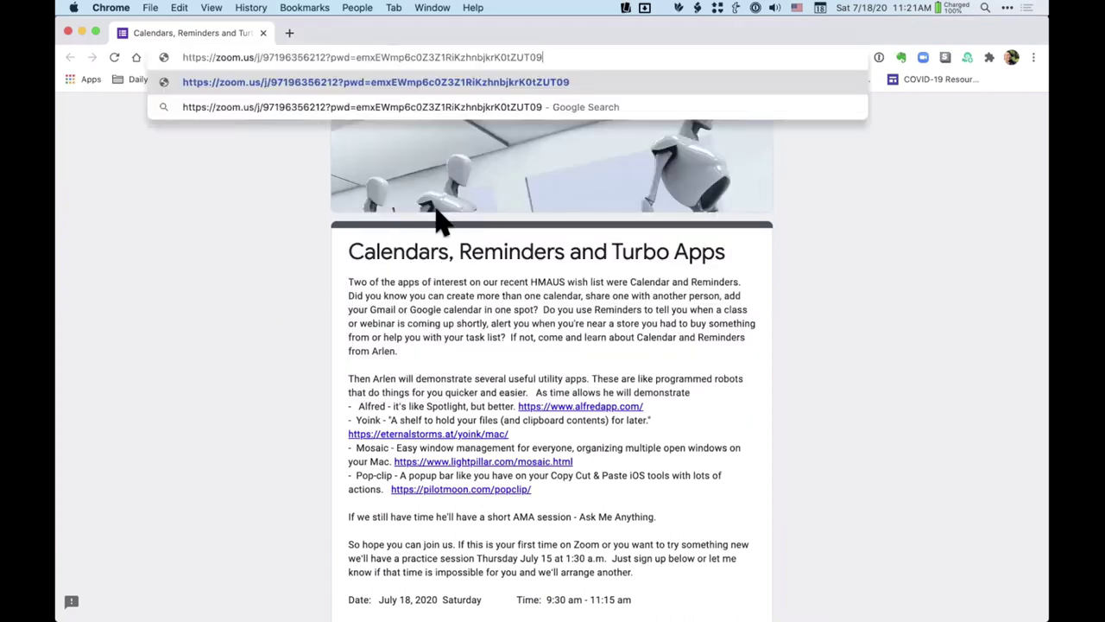
key("super+a")
key("BackSpace")
left_click(233, 186)
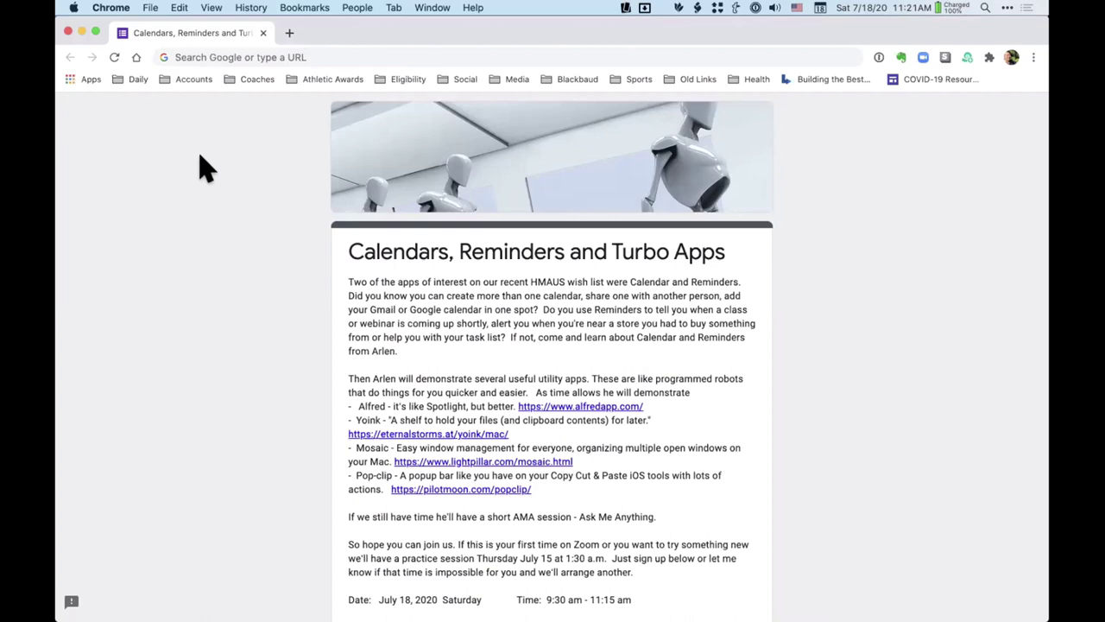
Open Alfred Preferences via 'pref', close the clipboard viewer, and return to Chrome's address bar.
key("alt+space")
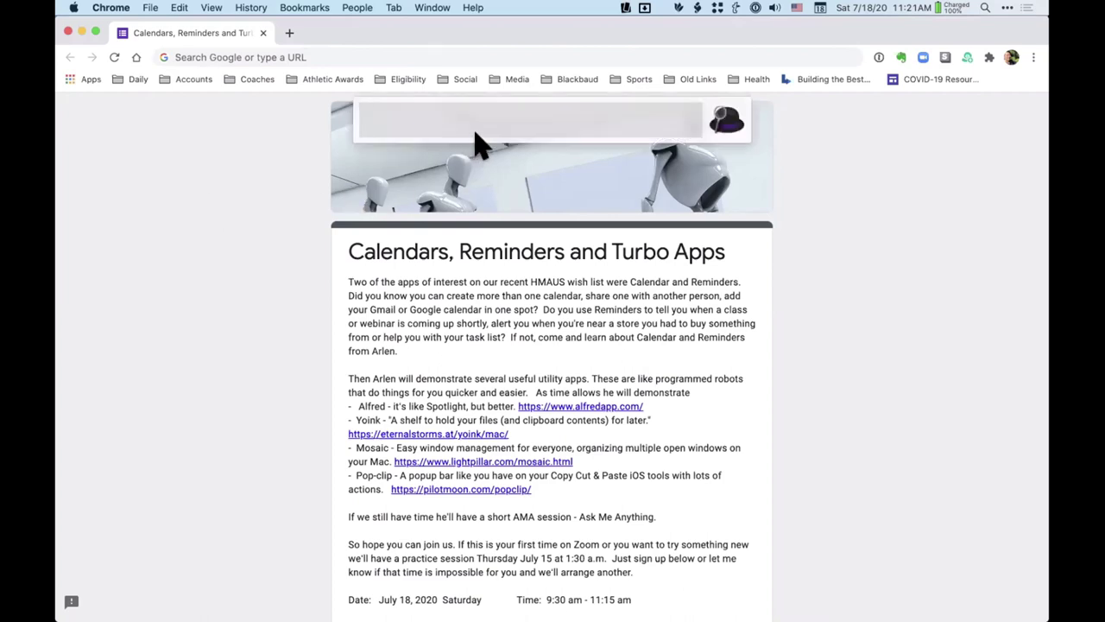
type("pref")
key("Return")
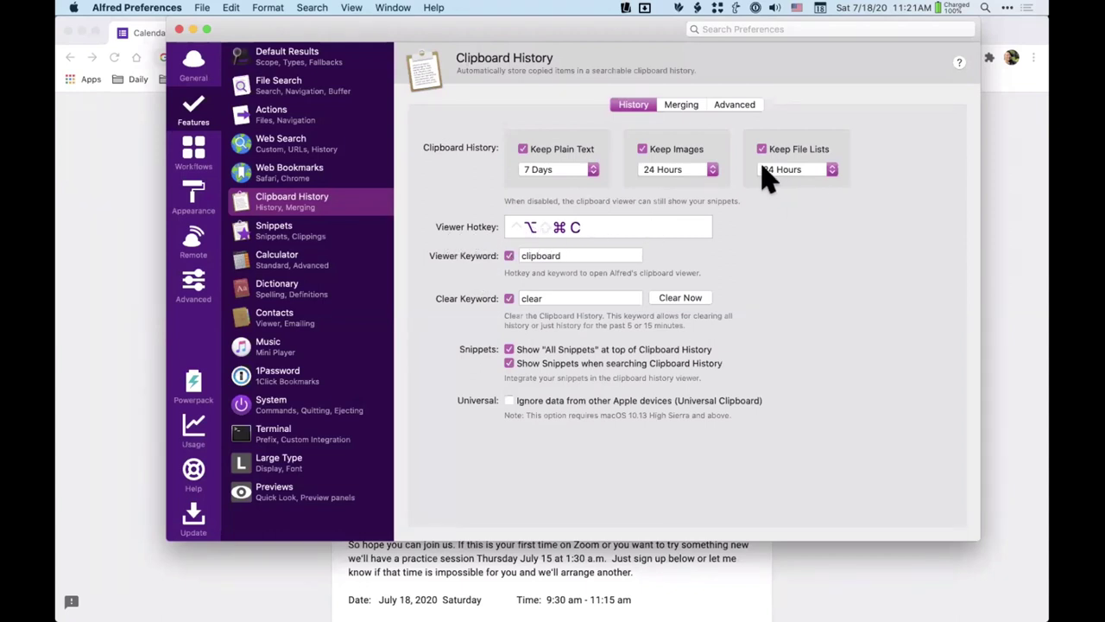
key("alt+super+c")
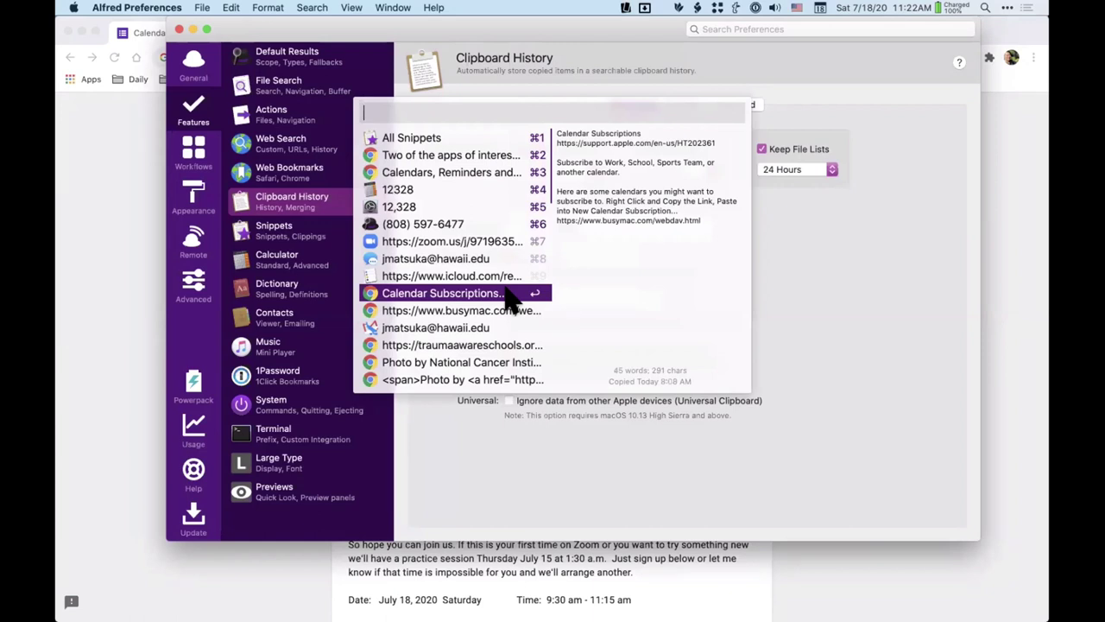
left_click(794, 280)
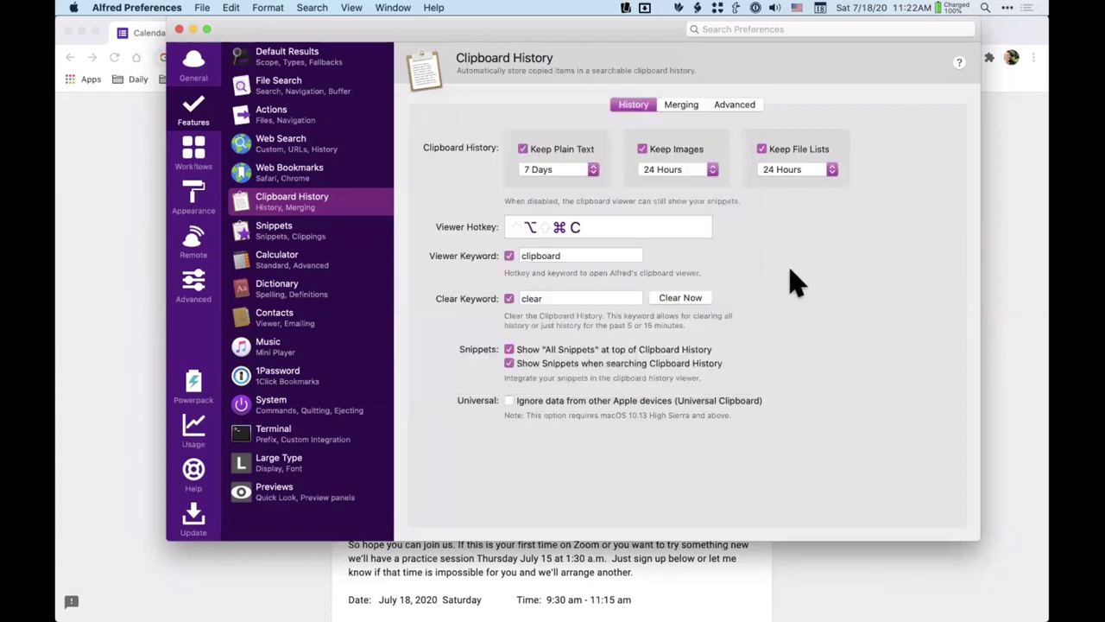
left_click(121, 117)
left_click(342, 54)
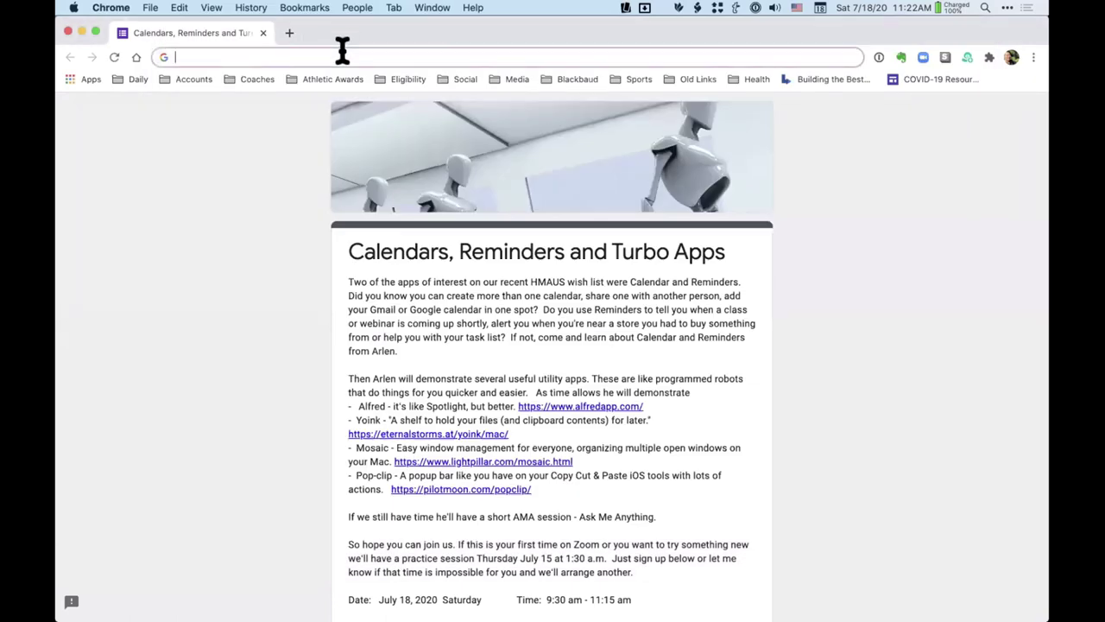
Paste the form title, then 12,328, into Chrome's address bar from Alfred's clipboard history.
key("alt+super+c")
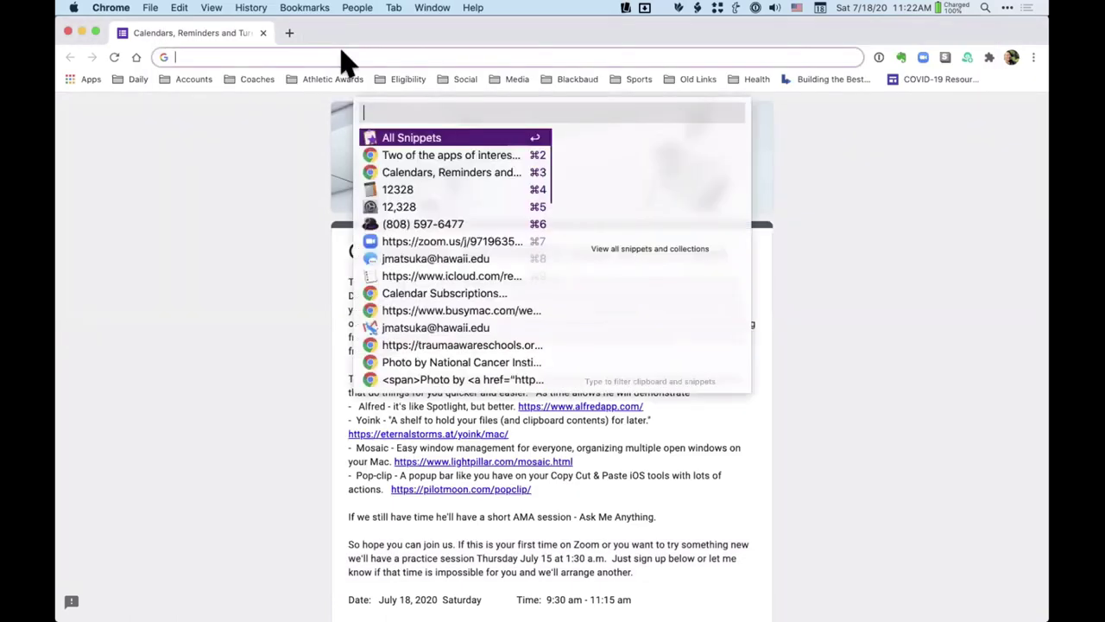
key("super+3")
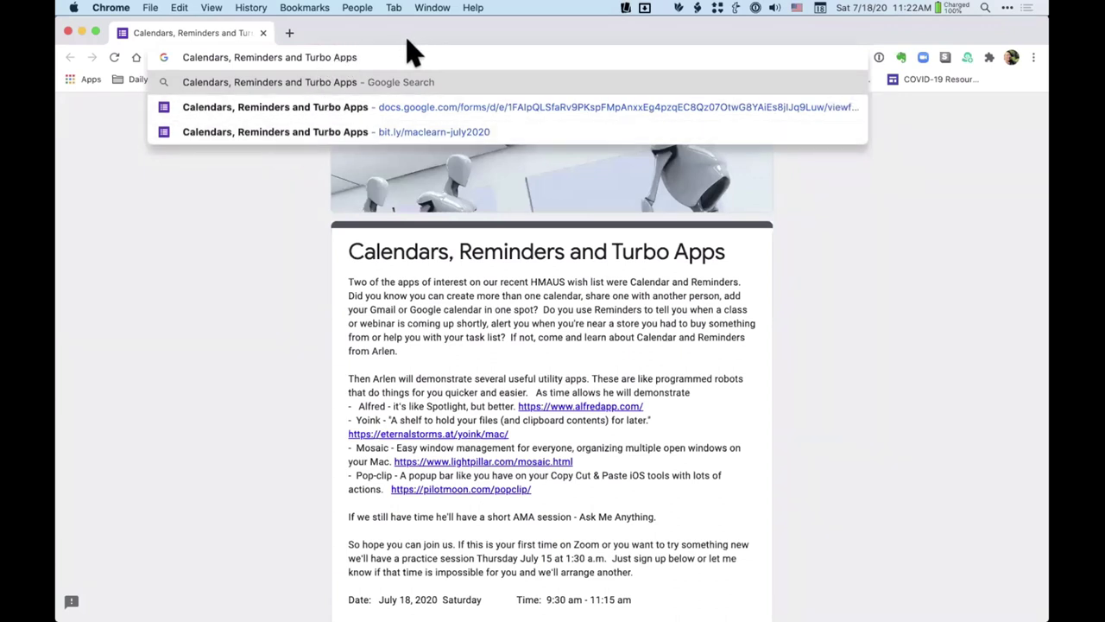
key("shift+alt+Left")
key("shift+alt+Left")
key("shift+alt+Left")
key("shift+alt+Left")
key("shift+alt+Left")
key("BackSpace")
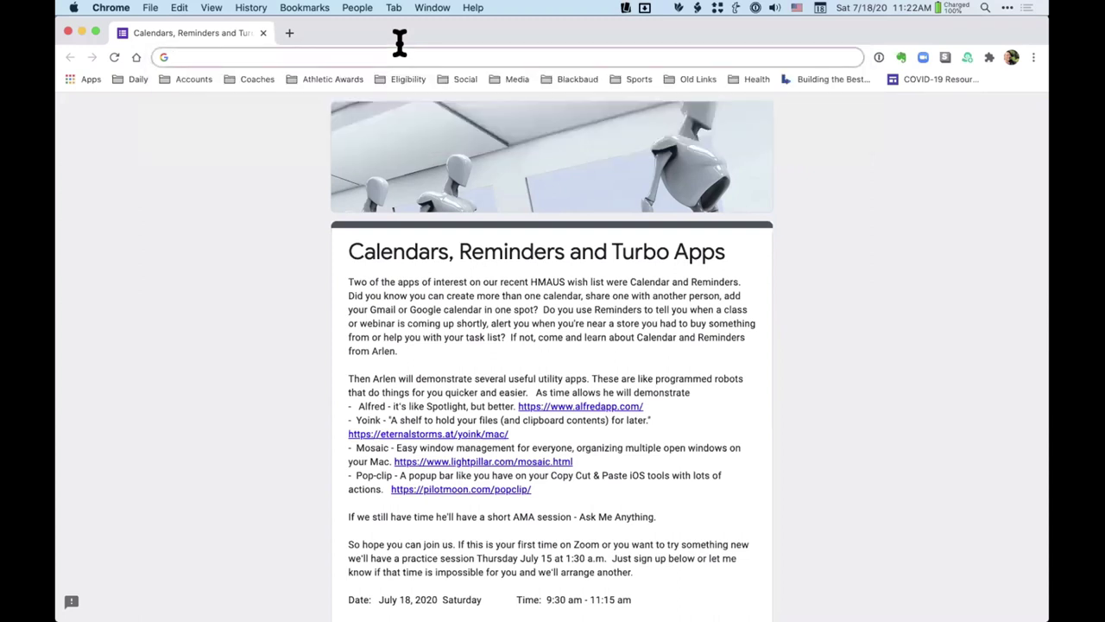
key("super+alt+c")
key("super+4")
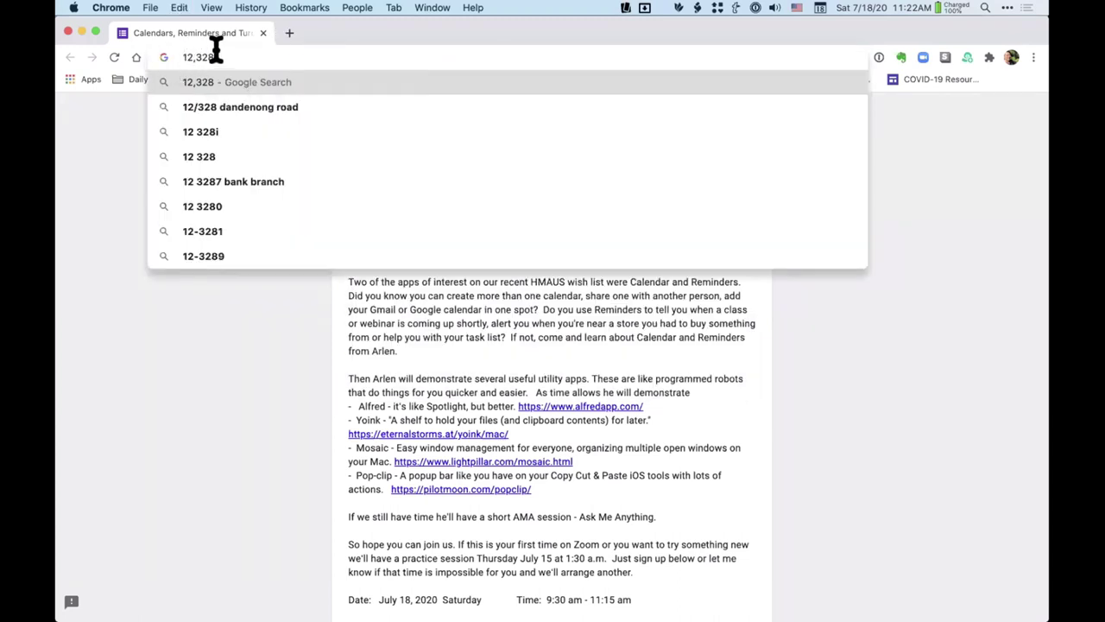
key("super+comma")
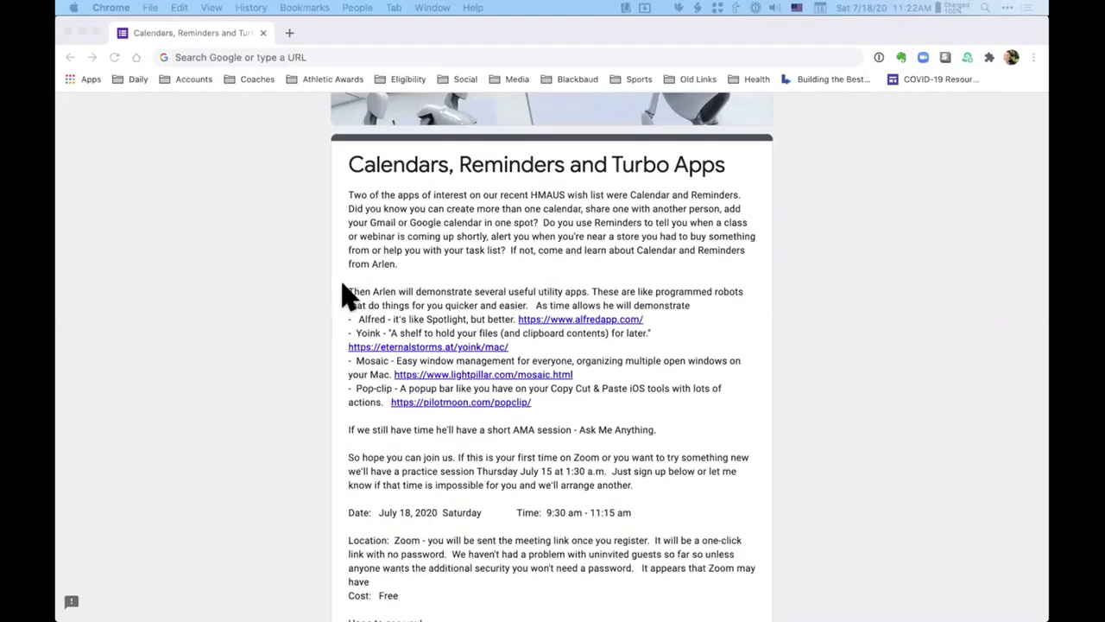
Select the utility-apps paragraph, deselect it, and view it in clipboard history and its settings.
left_click(347, 288)
left_click_drag(347, 288, 632, 399)
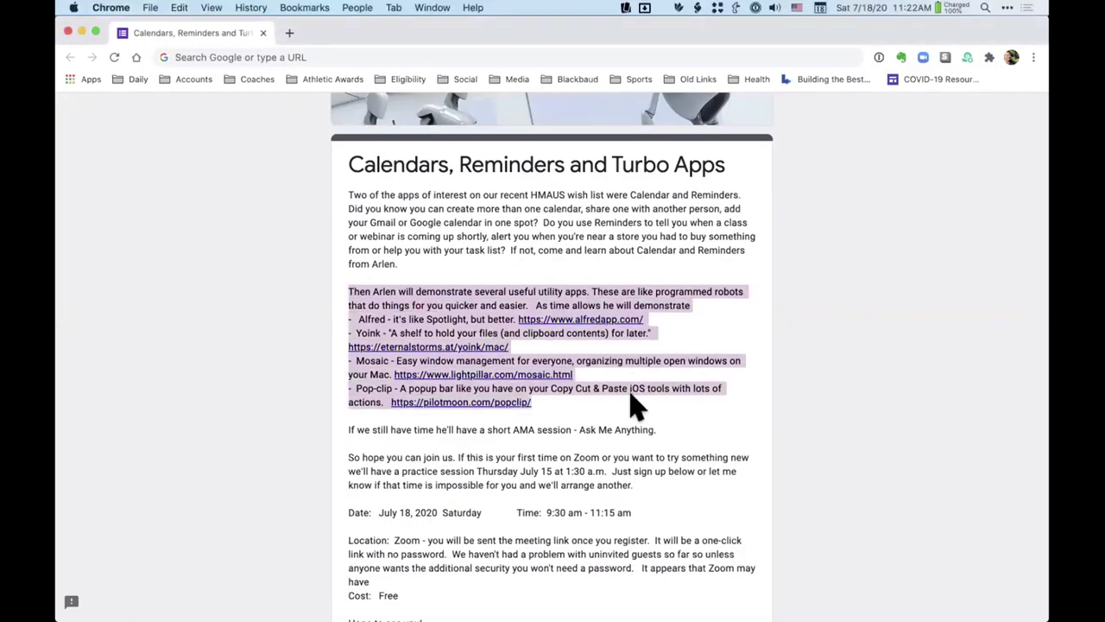
left_click(464, 208)
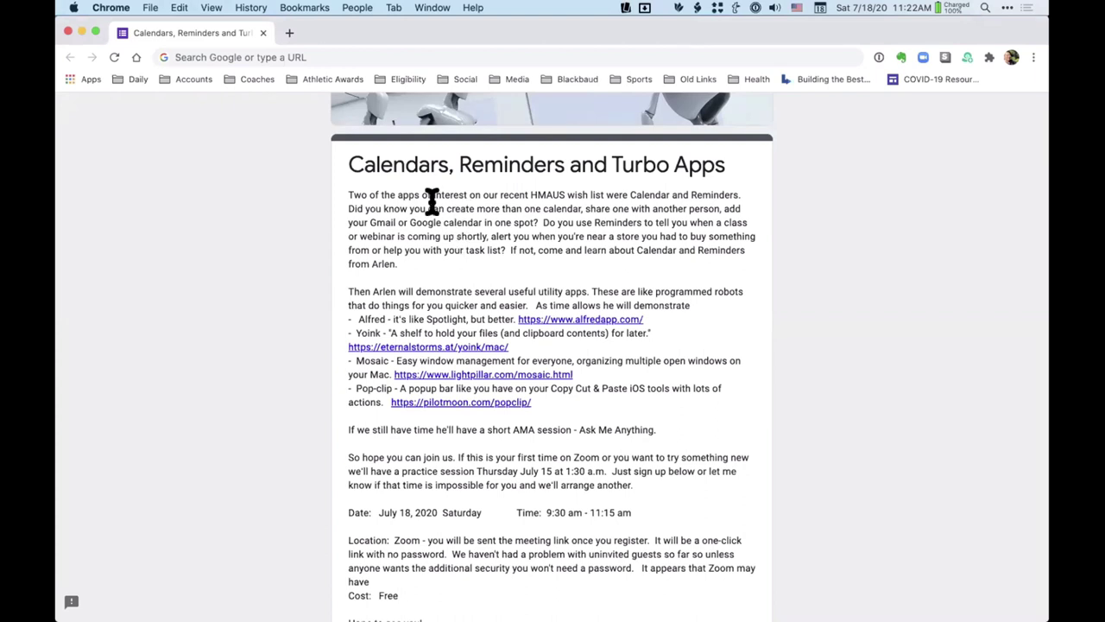
key("super+alt+c")
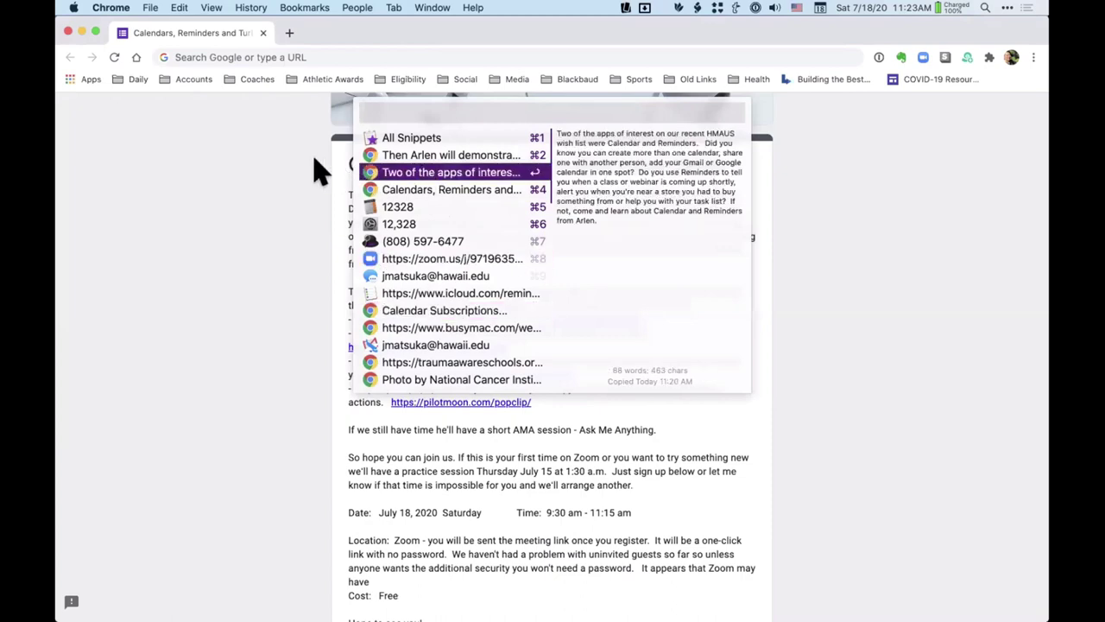
key("super+comma")
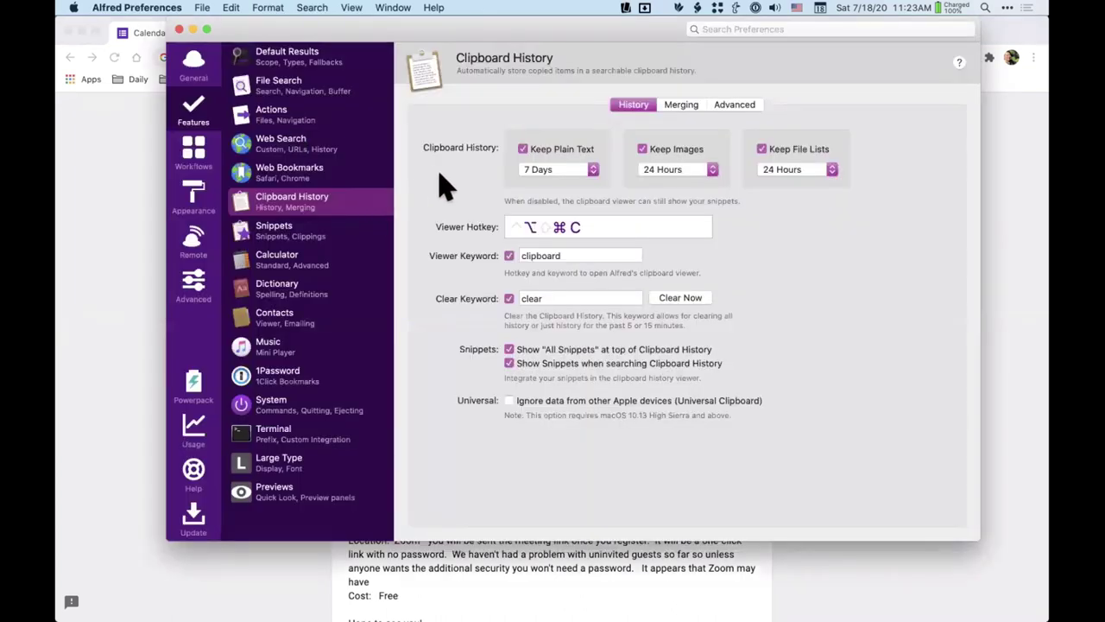
Load alfredapp.com in a new tab and show the Powerpack pricing with £25 and £45 licences.
left_click(1031, 124)
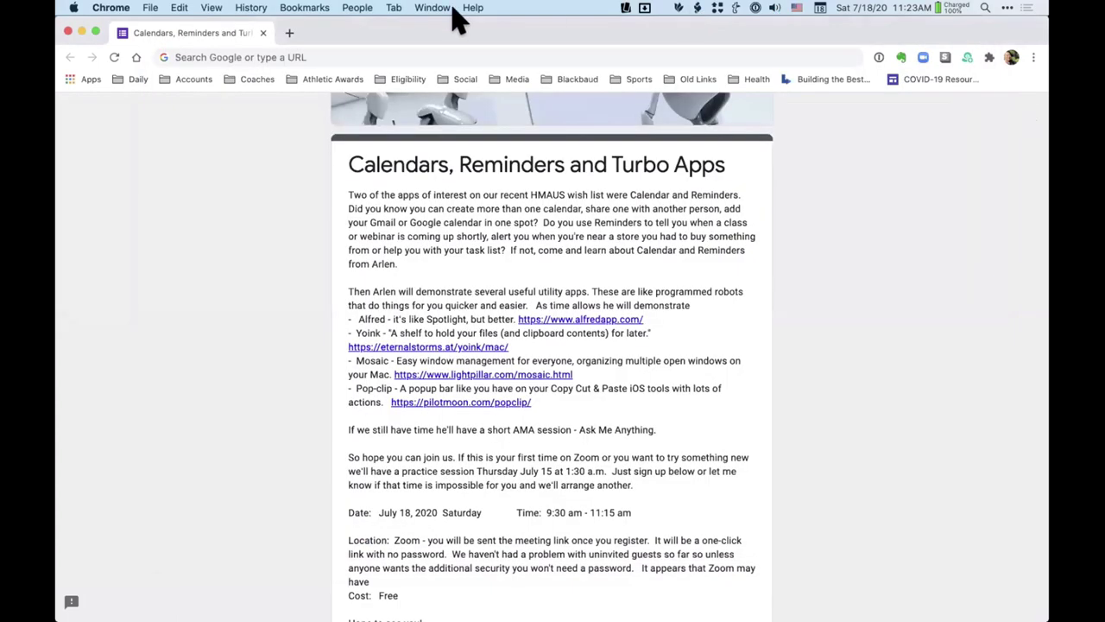
key("super+t")
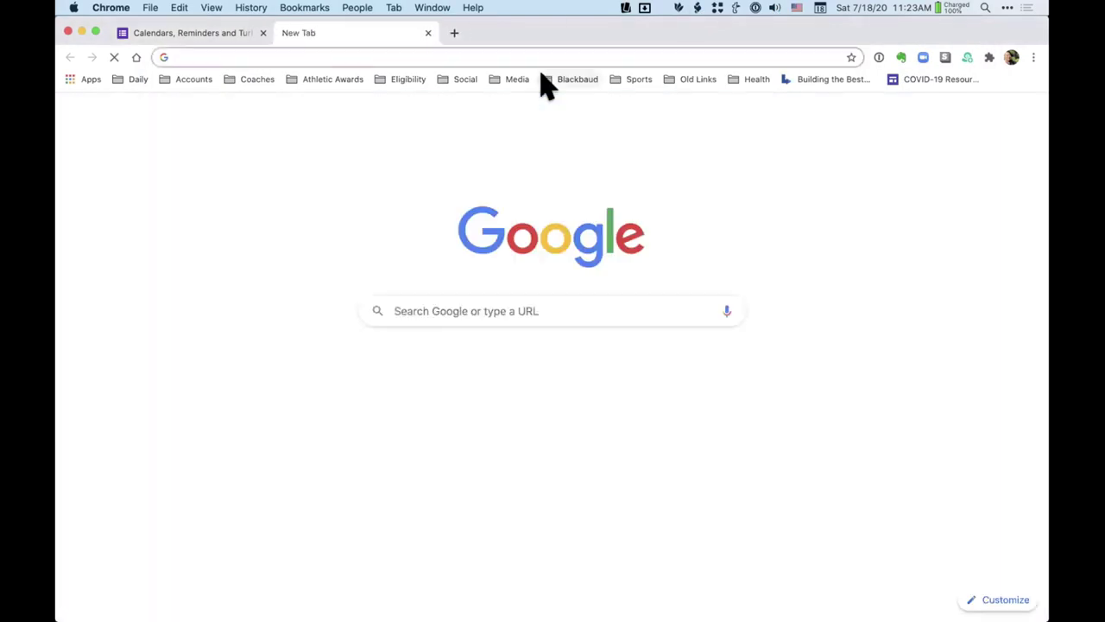
type("alfredapp.")
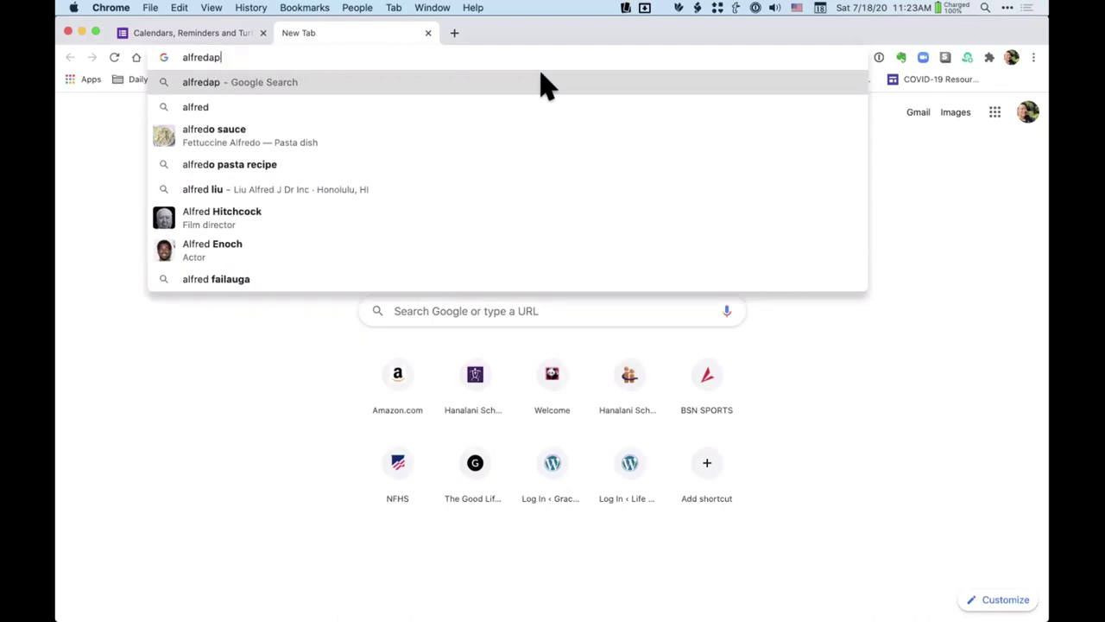
type("com")
key("Return")
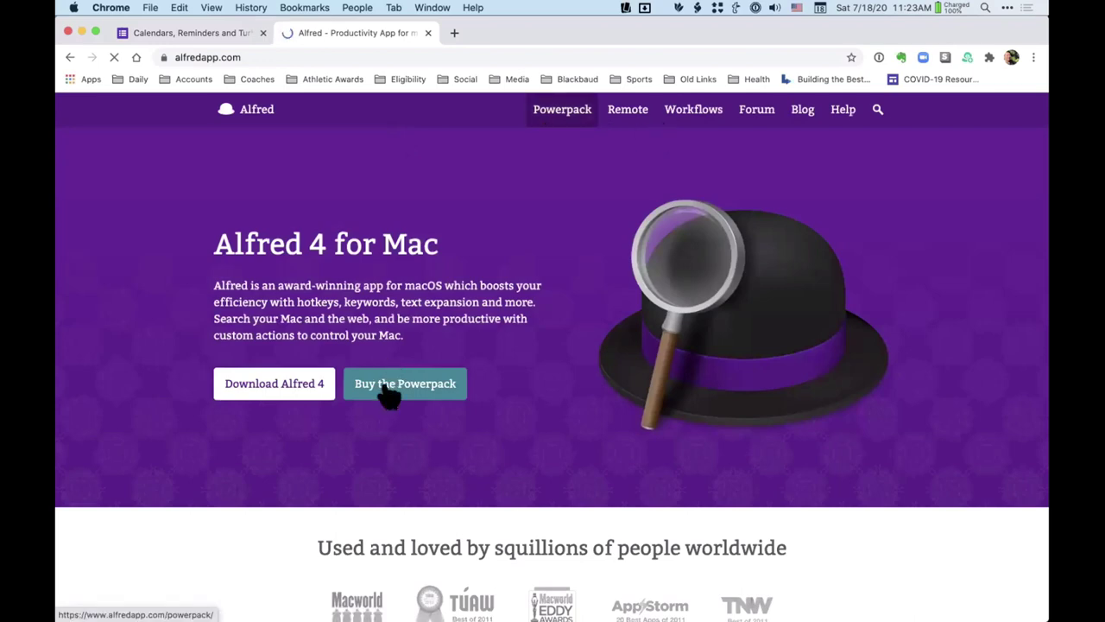
left_click(386, 389)
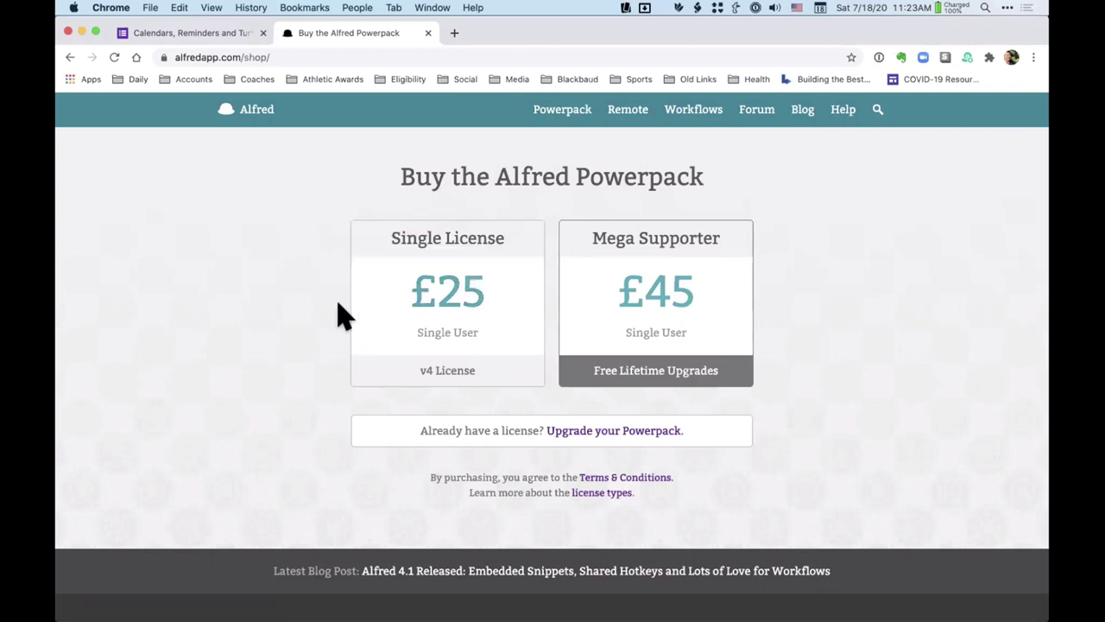
Google '25pounds in dollars' from Alfred, note the 31.42 US dollars result, and close that tab.
key("alt+space")
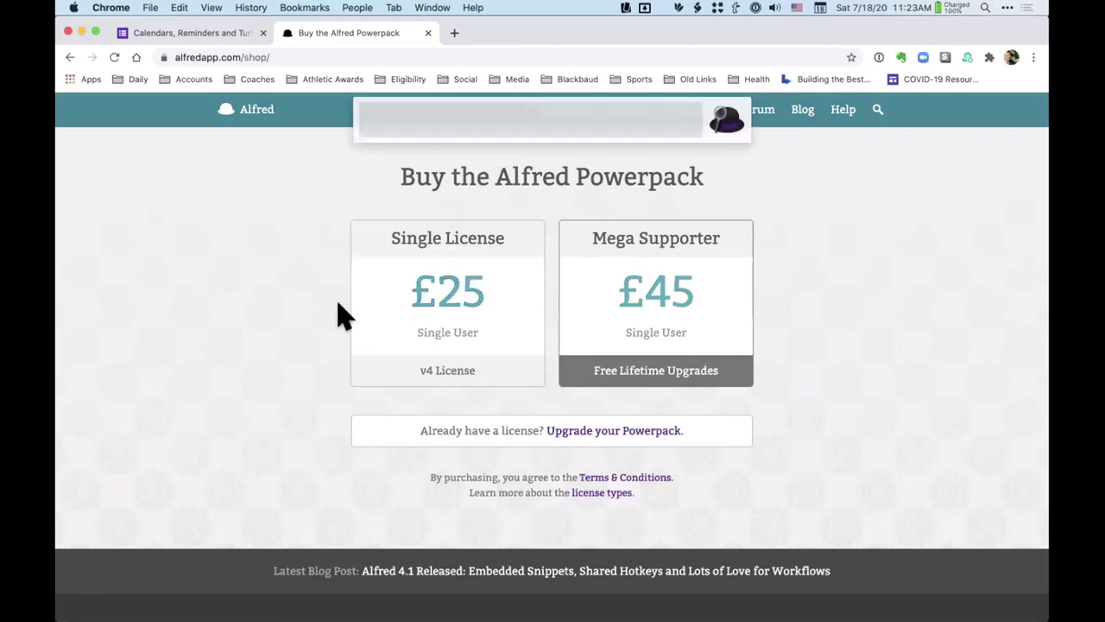
type("25")
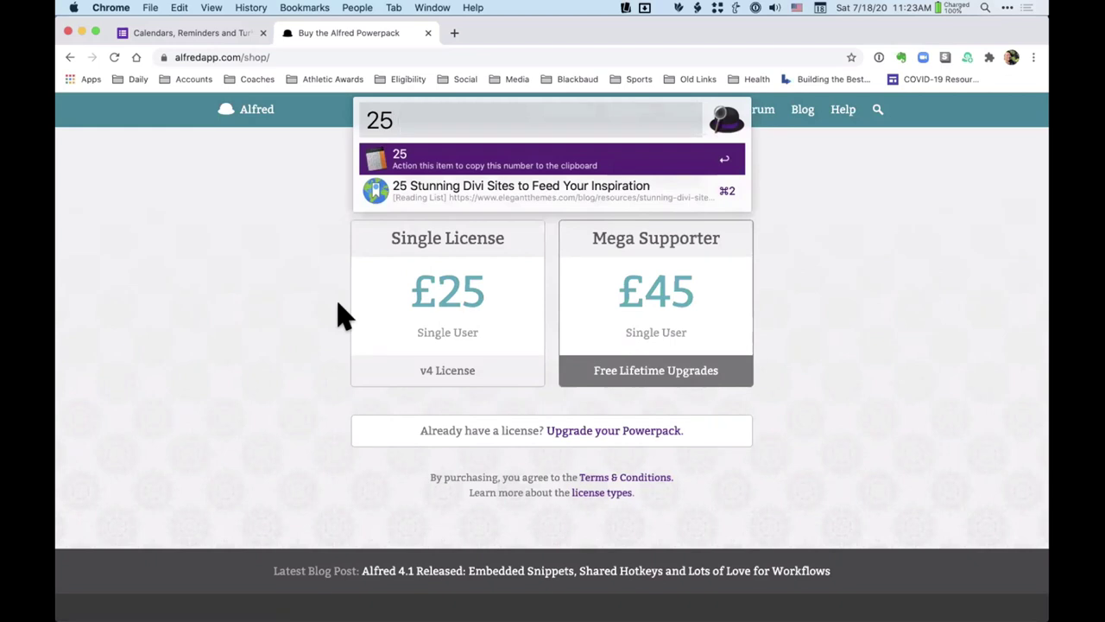
type("pounds")
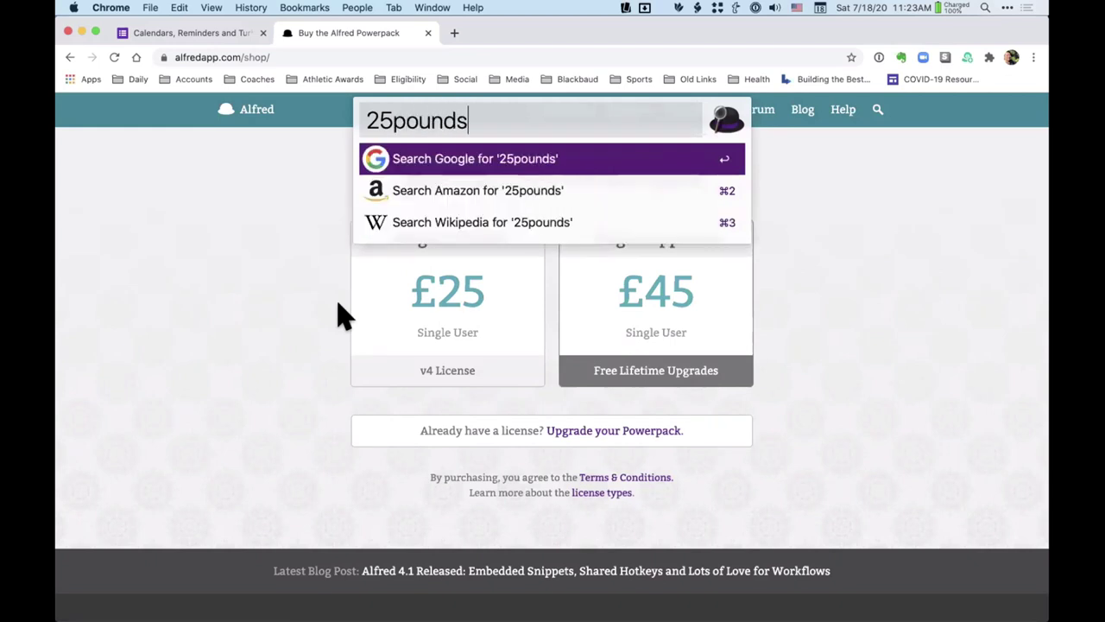
type(" in dollars")
key("Return")
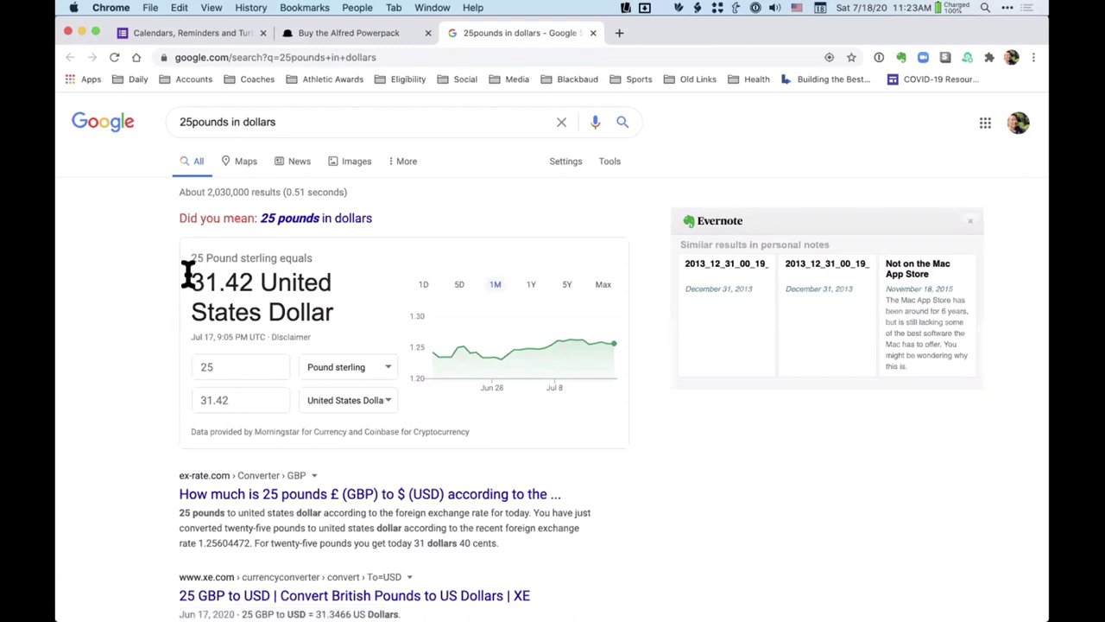
left_click_drag(189, 281, 284, 279)
left_click(337, 289)
left_click(591, 33)
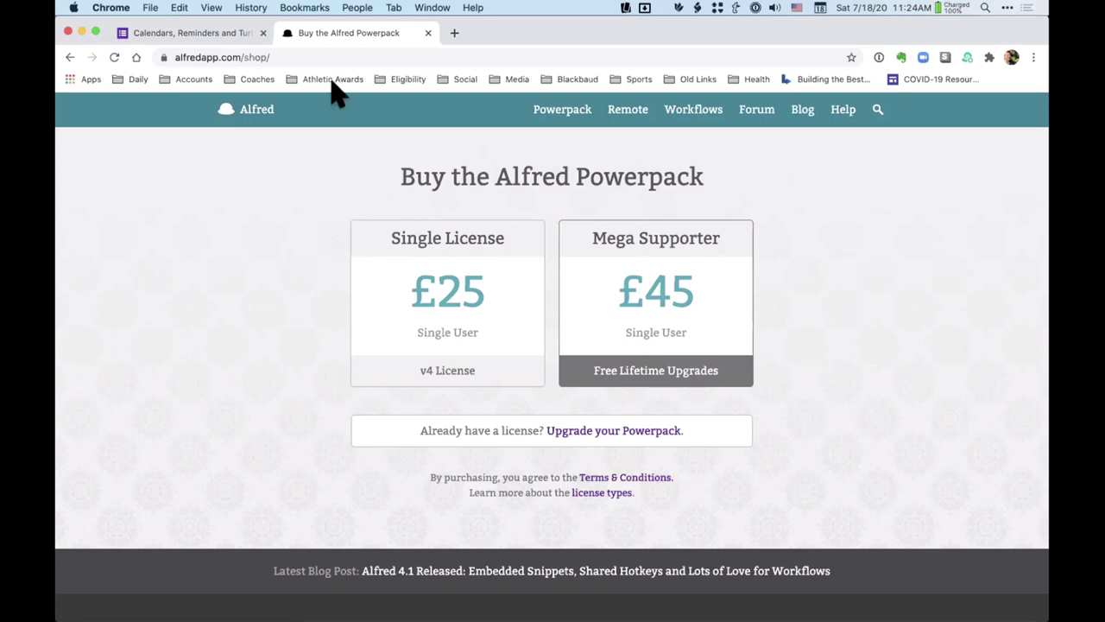
Close the Alfred website tab and launch Alfred Preferences by entering 'p' in Alfred.
left_click(69, 57)
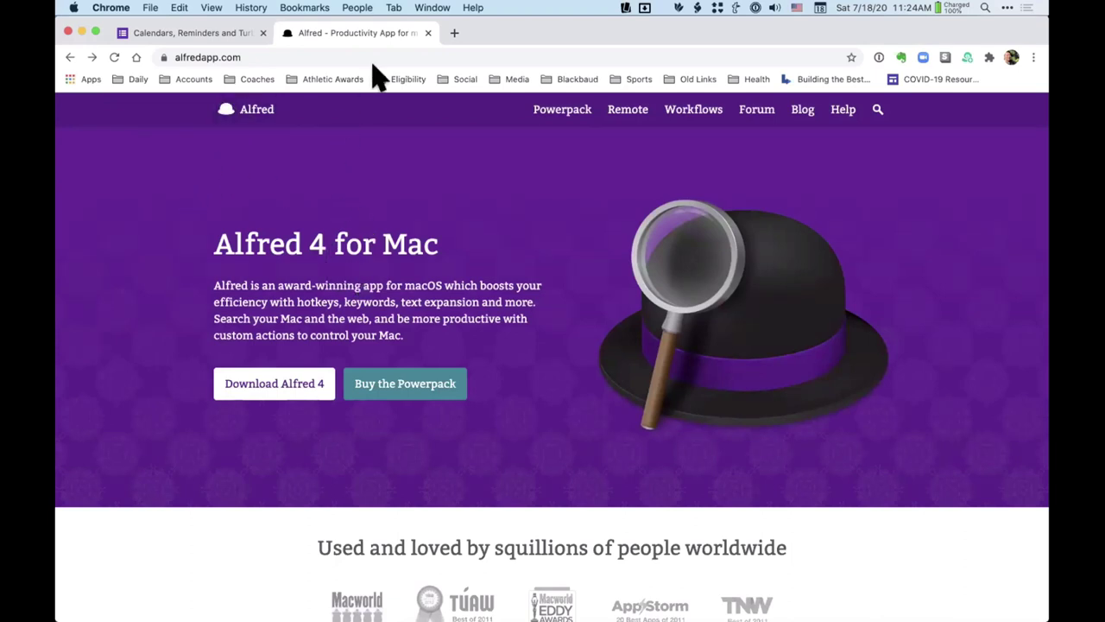
key("super+w")
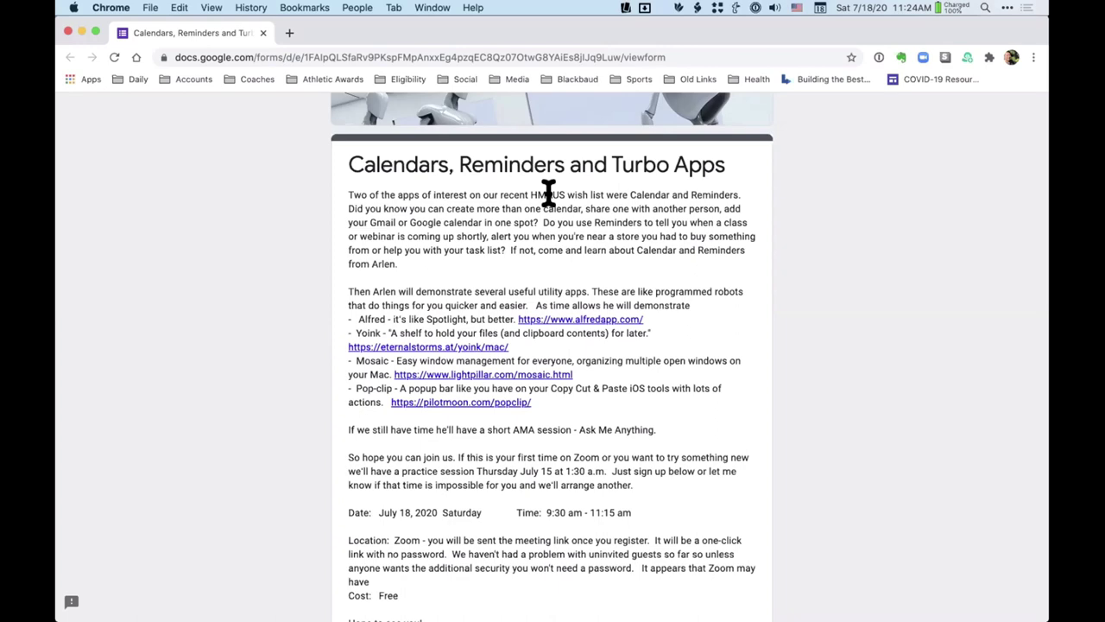
key("alt+space")
type("p")
key("Return")
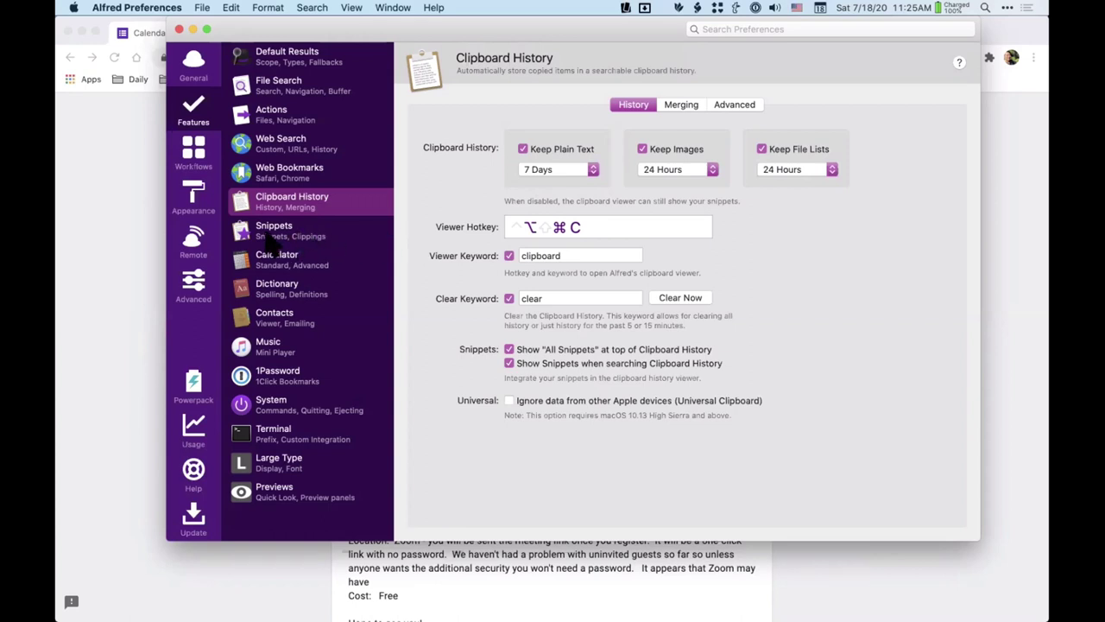
Switch Alfred Preferences to the Snippets feature to see the snippet collections.
left_click(312, 235)
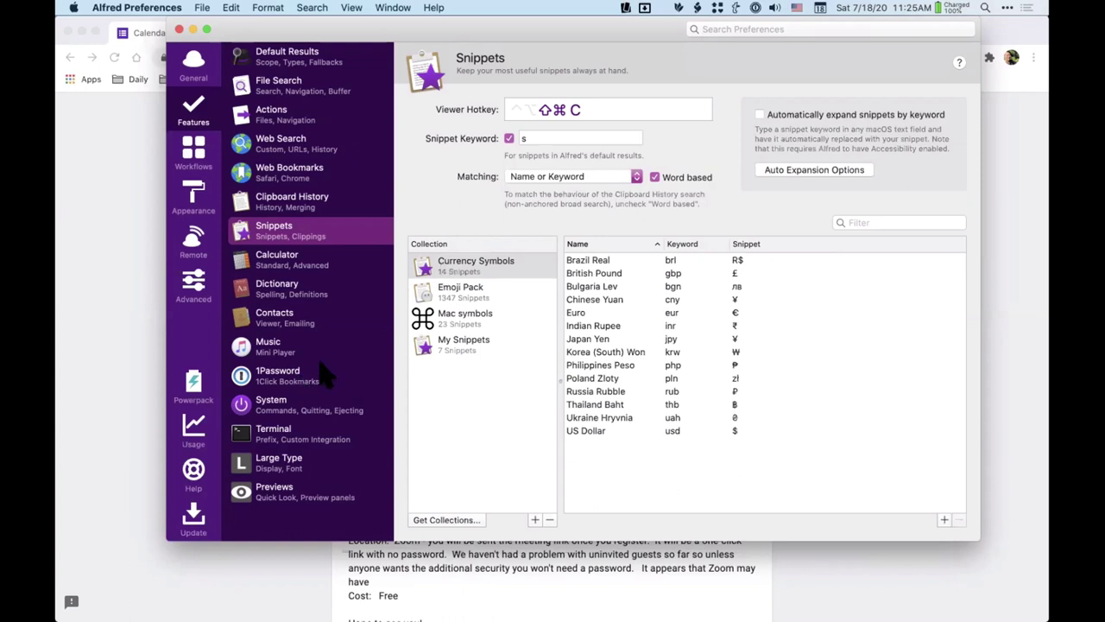
Browse the Mac symbols snippet collection, then bring up the Alfred search bar.
left_click(451, 312)
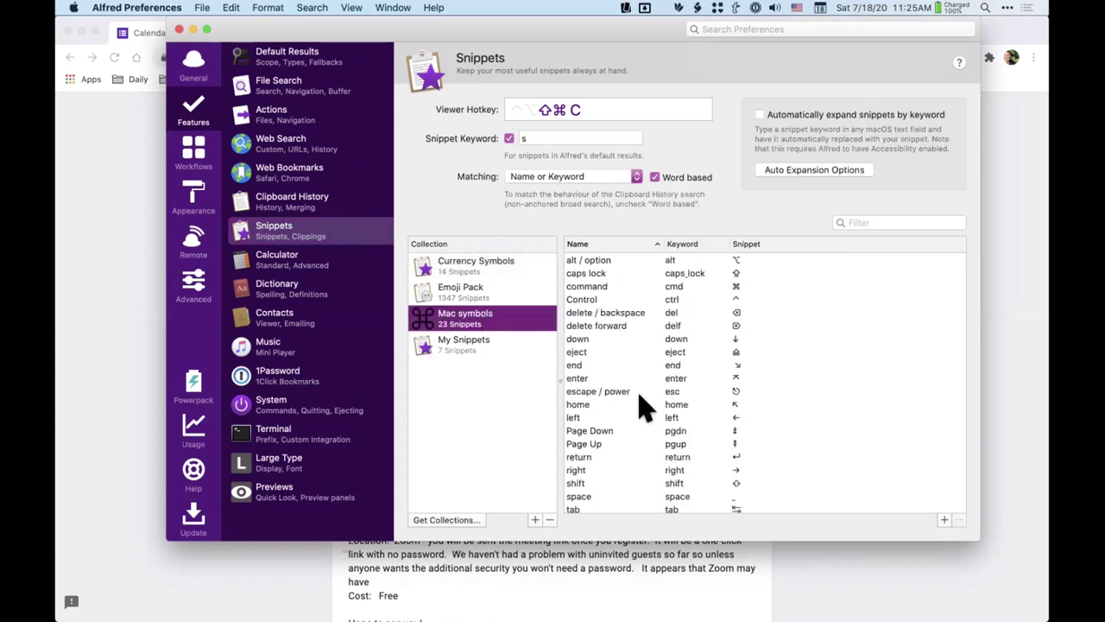
scroll(647, 402, "down", 3)
scroll(647, 402, "up", 3)
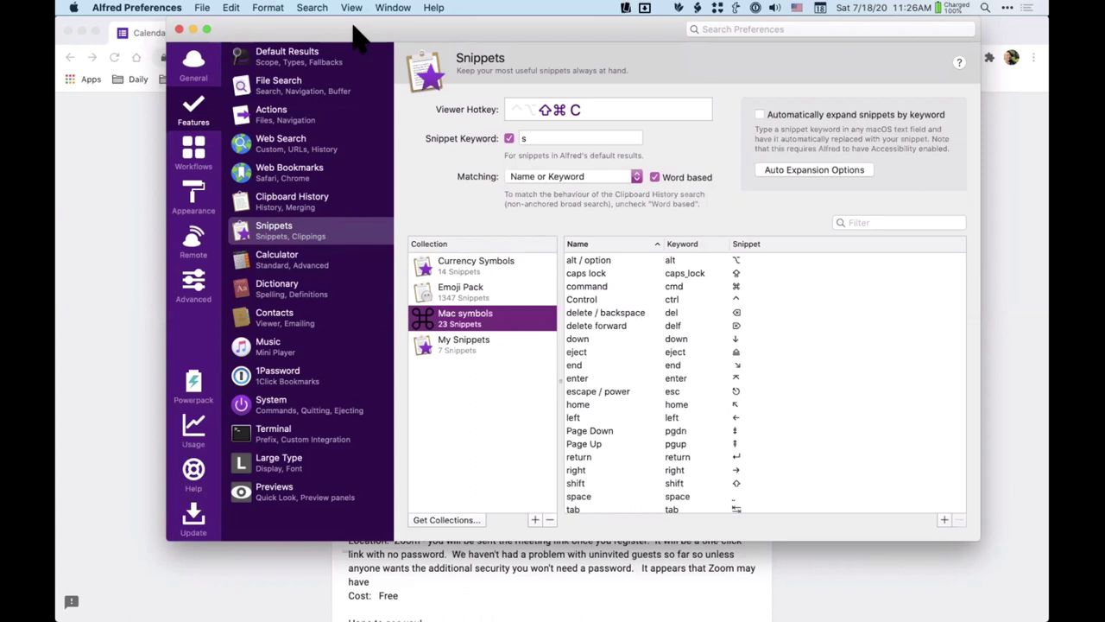
key("alt+space")
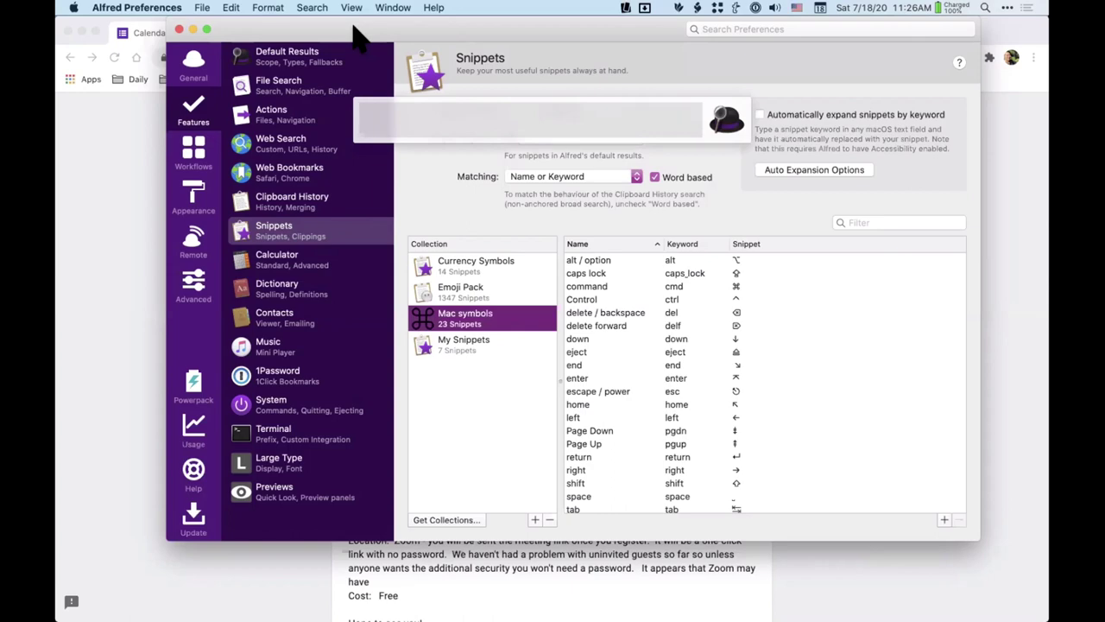
Try 'calendar' as an Alfred query and file search, dismiss Alfred, and close its preferences.
type("calendar")
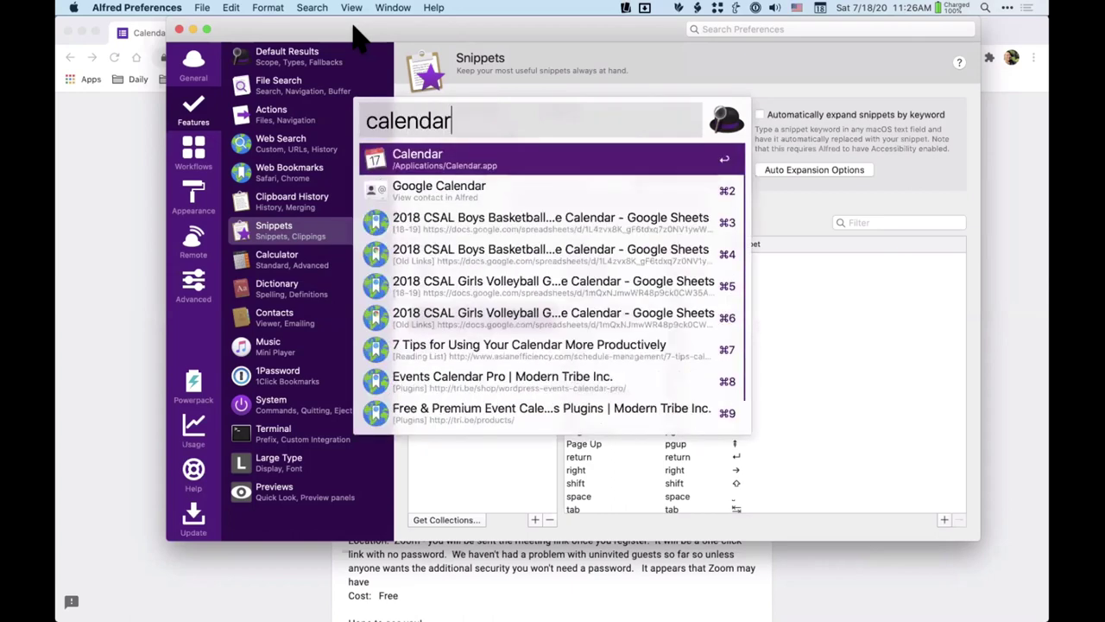
key("BackSpace")
key("BackSpace")
key("BackSpace")
key("BackSpace")
key("BackSpace")
key("BackSpace")
key("BackSpace")
key("BackSpace")
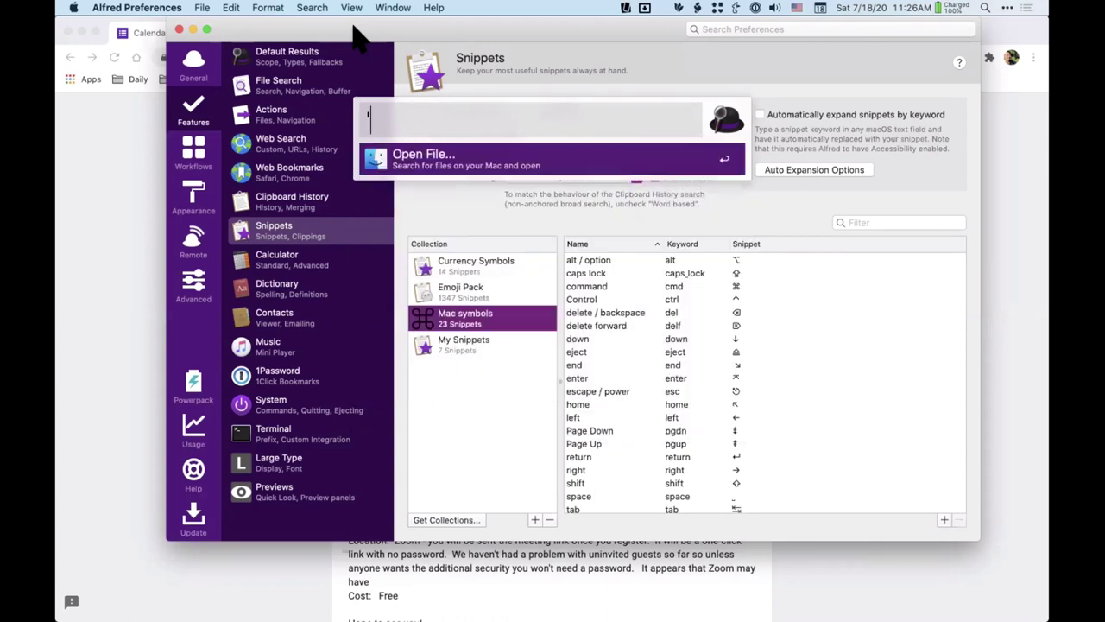
type("calendar")
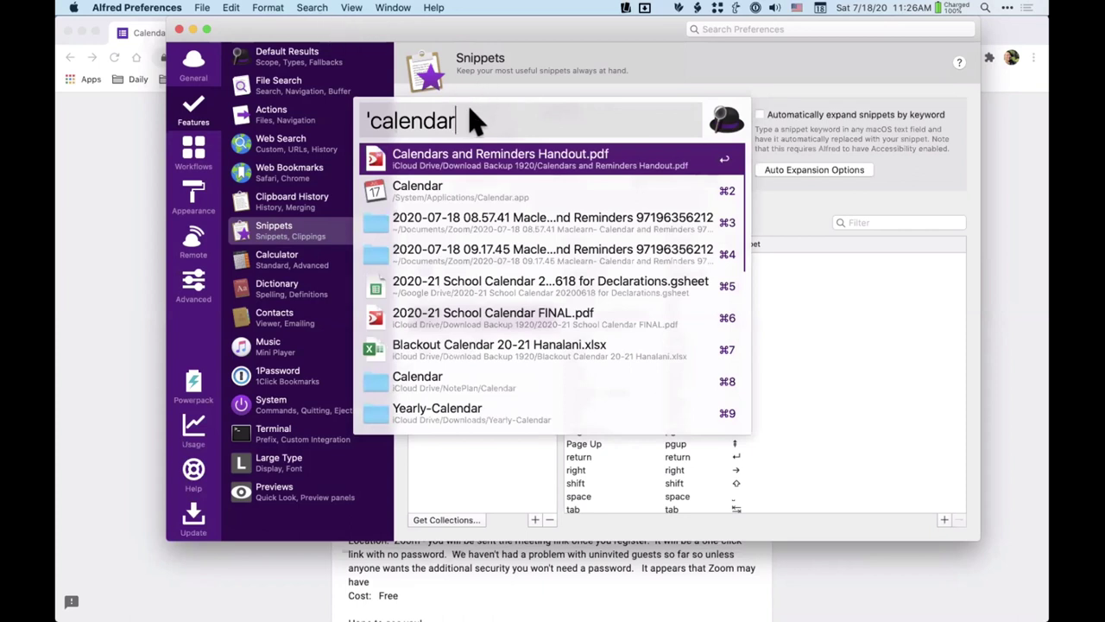
key("BackSpace")
key("BackSpace")
key("BackSpace")
key("BackSpace")
key("BackSpace")
key("BackSpace")
key("BackSpace")
key("BackSpace")
key("BackSpace")
key("Escape")
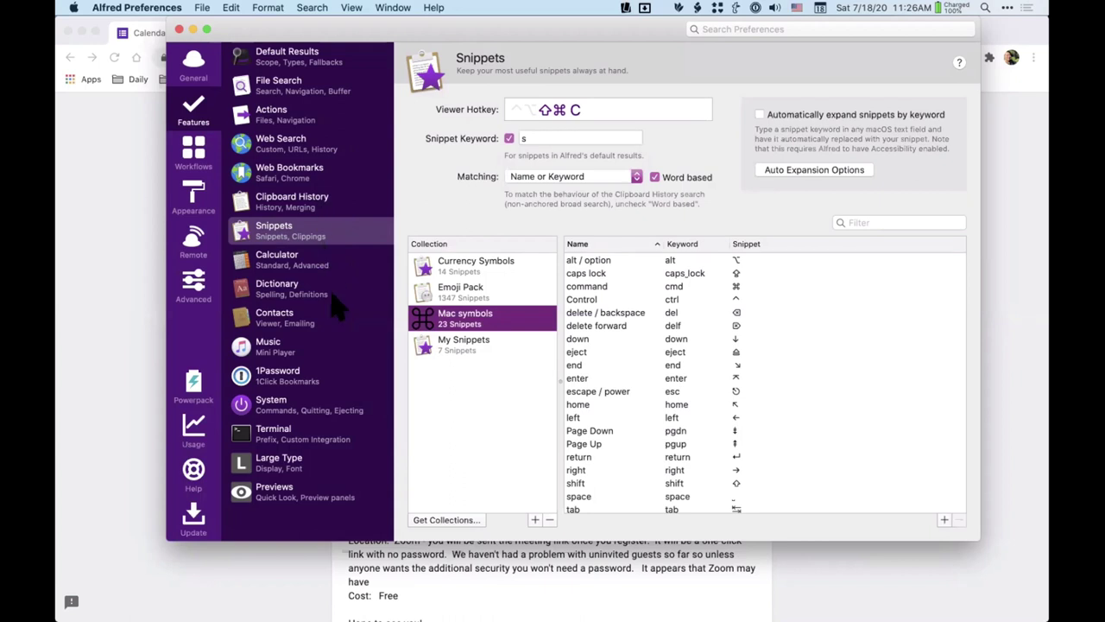
key("super+f")
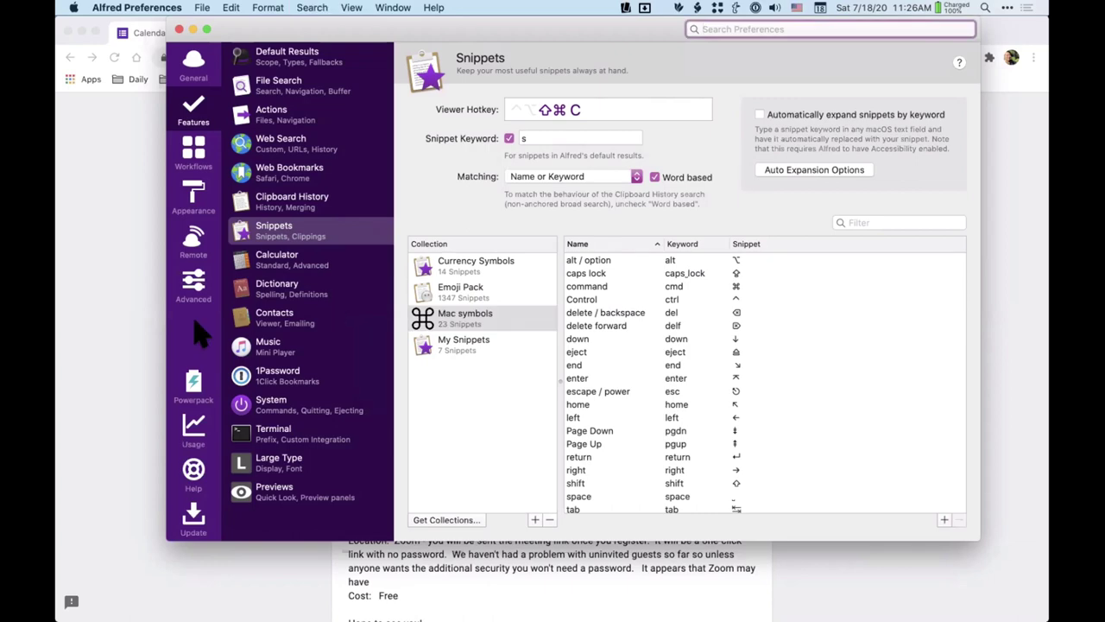
key("super+w")
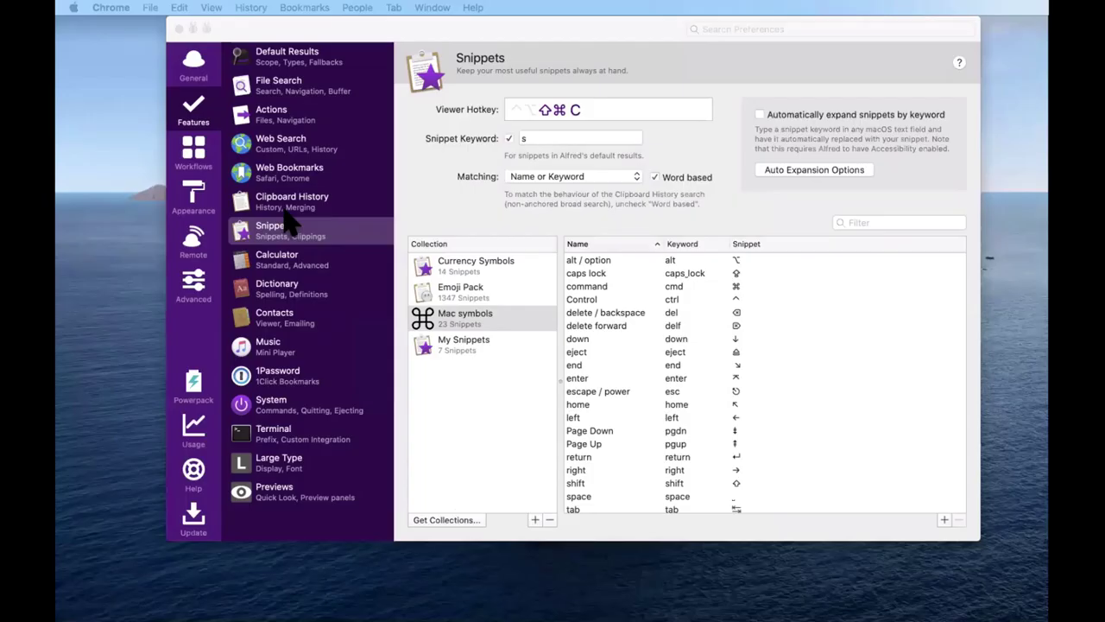
Run and dismiss an Alfred 'cal file search from the desktop, then open a new Finder window.
left_click(179, 28)
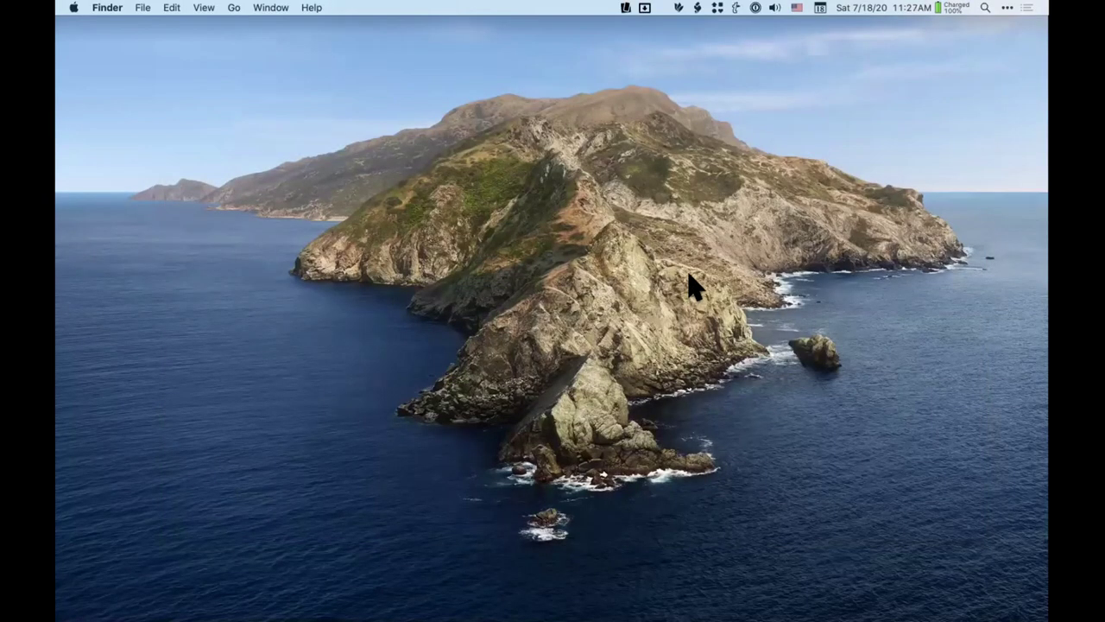
key("alt+space")
type("a")
key("BackSpace")
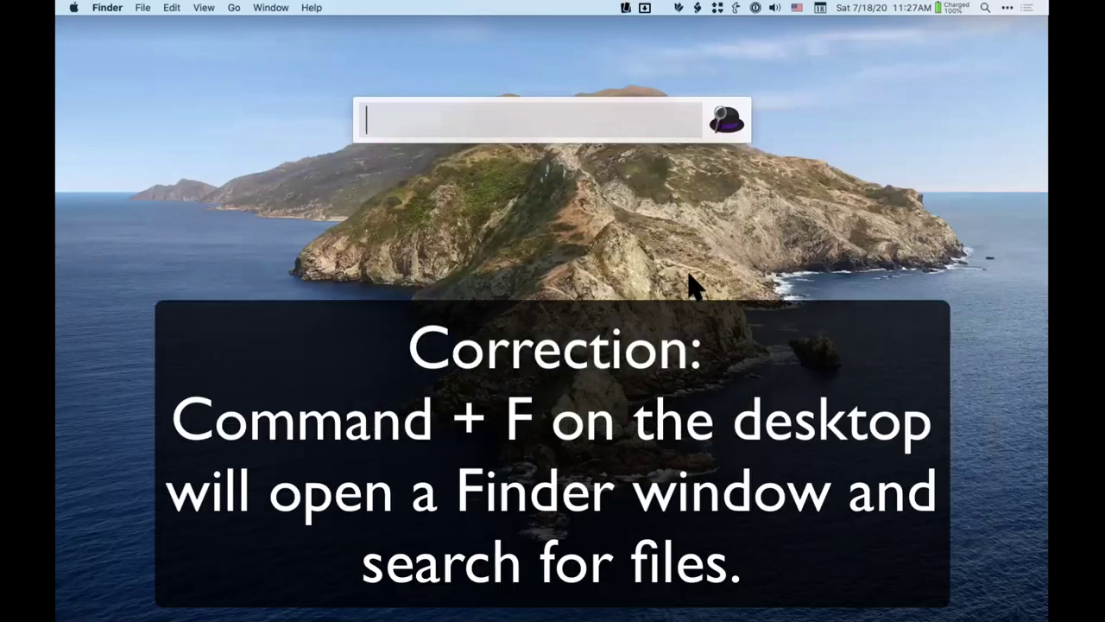
type("'")
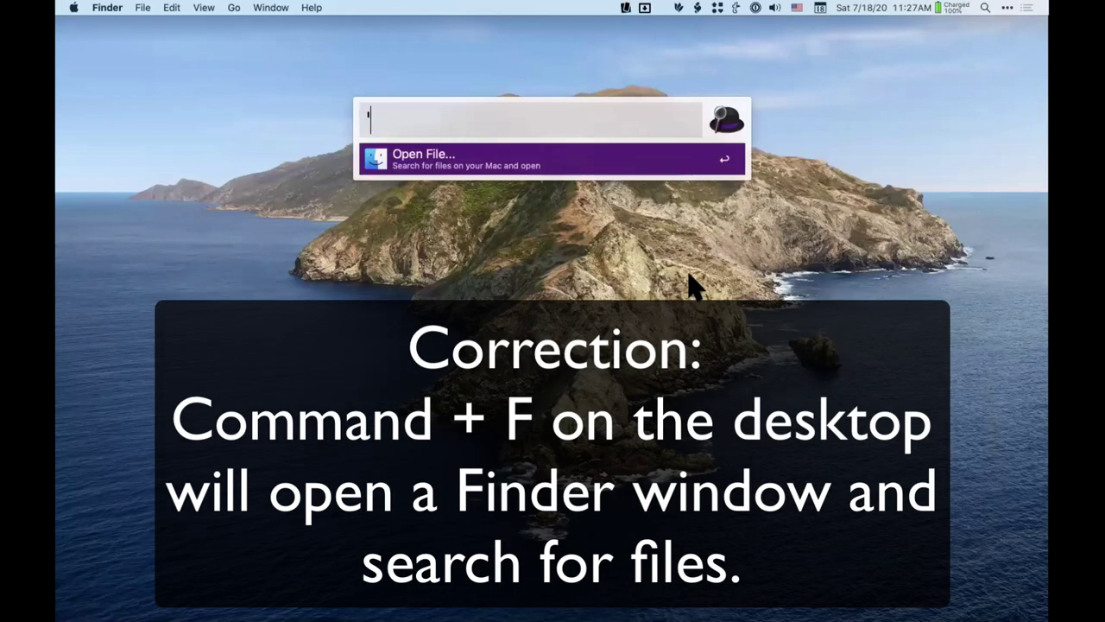
type("cal")
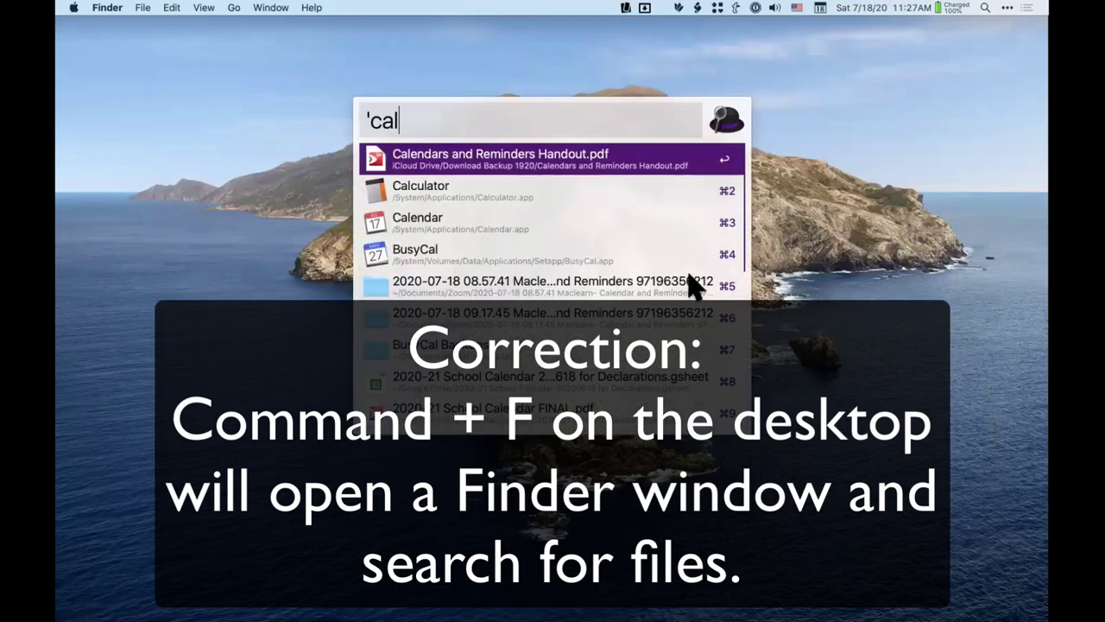
key("BackSpace")
key("BackSpace")
key("BackSpace")
key("BackSpace")
key("Escape")
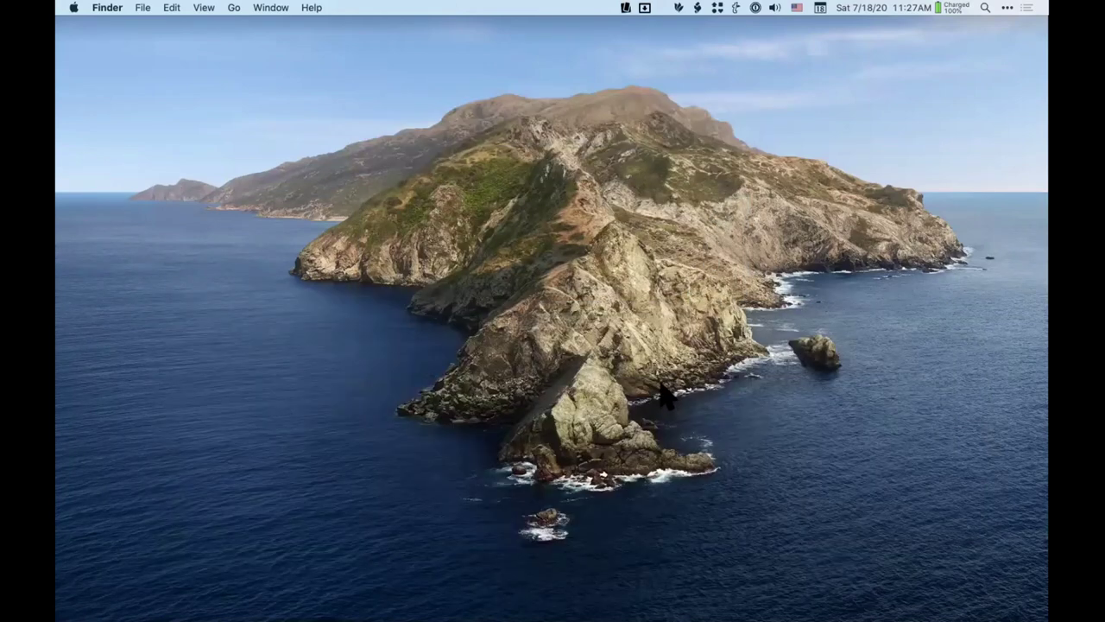
key("super+n")
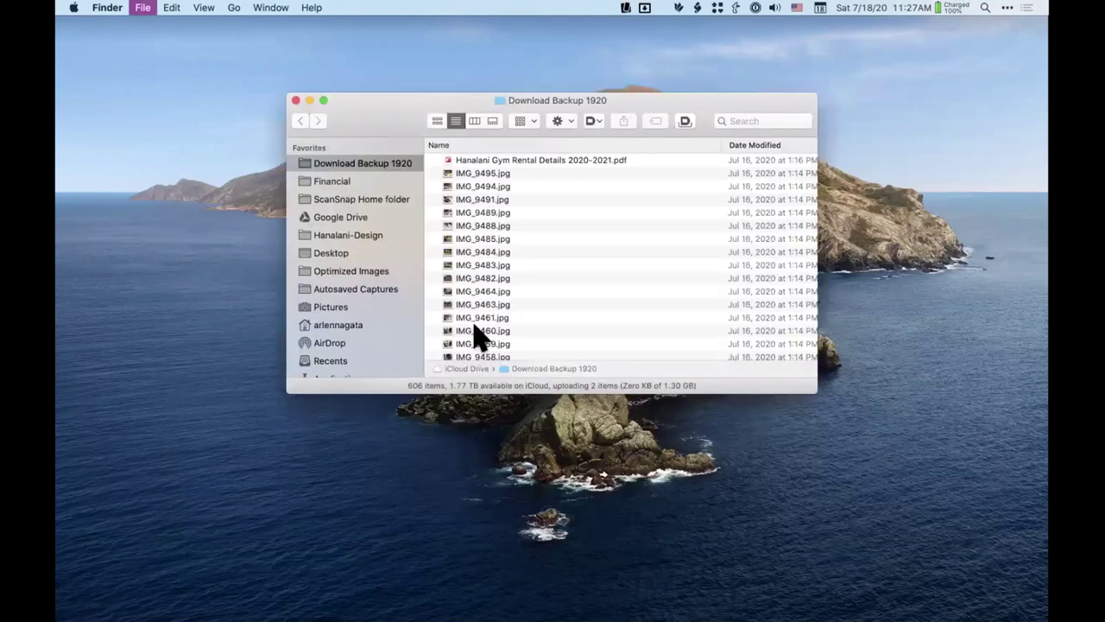
Search Finder for 'calendar', pick Calendars and Reminders Handout.pdf, close it, and launch System Preferences.
key("super+f")
type("calendar")
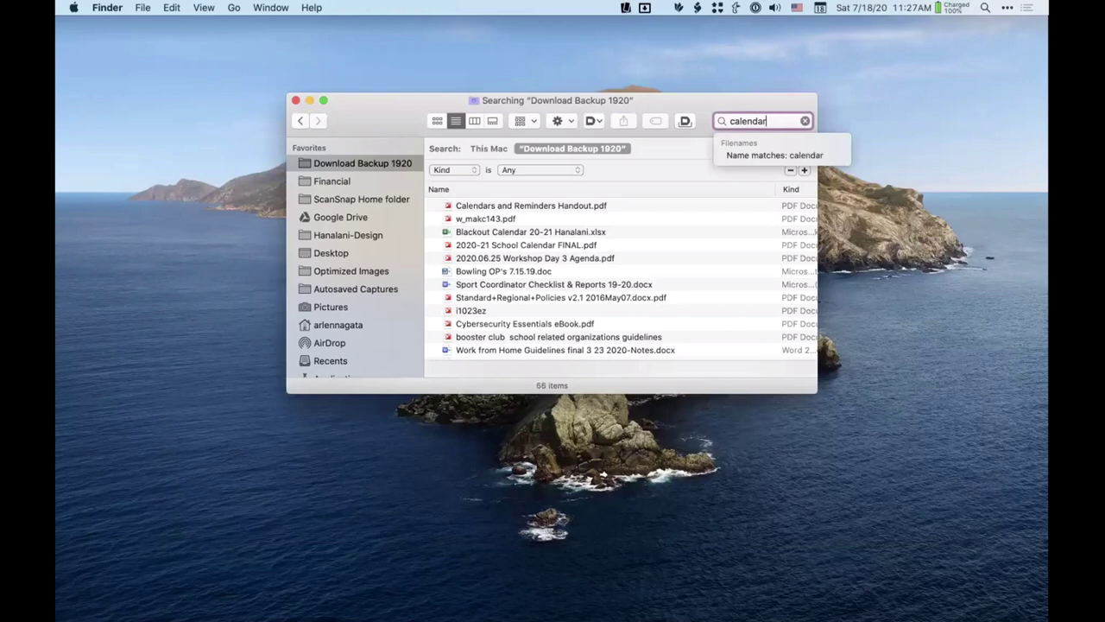
left_click(581, 207)
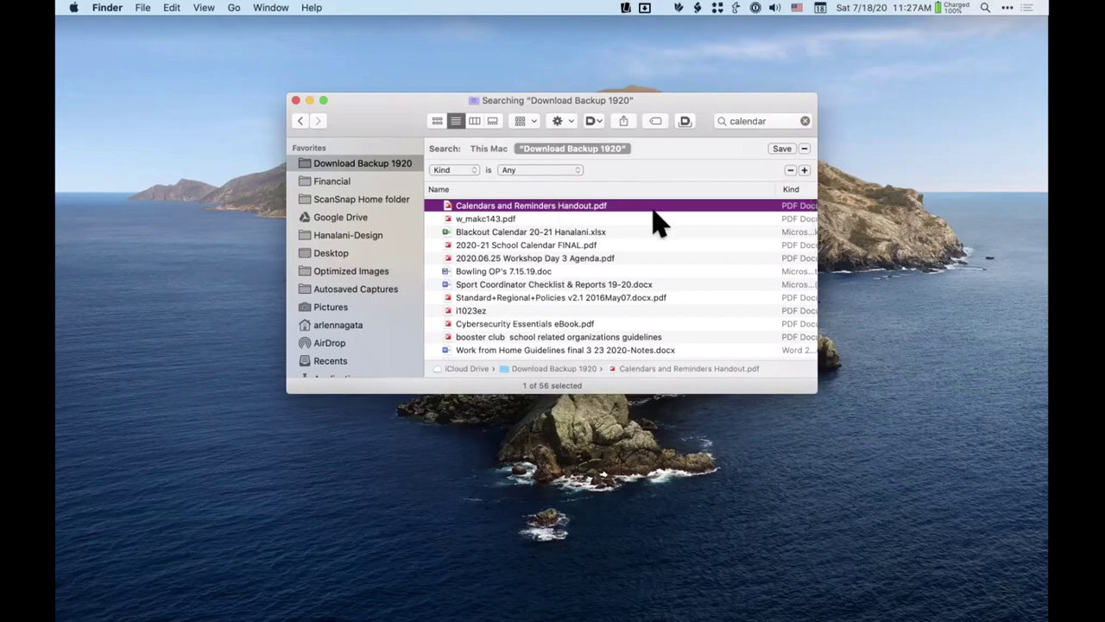
key("super+w")
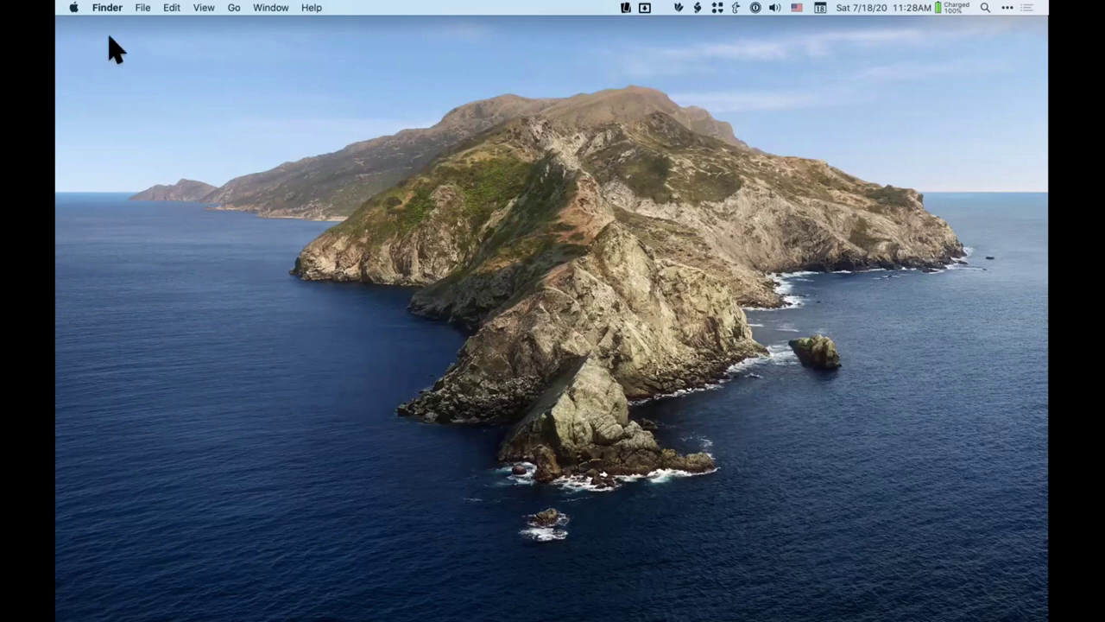
left_click(75, 9)
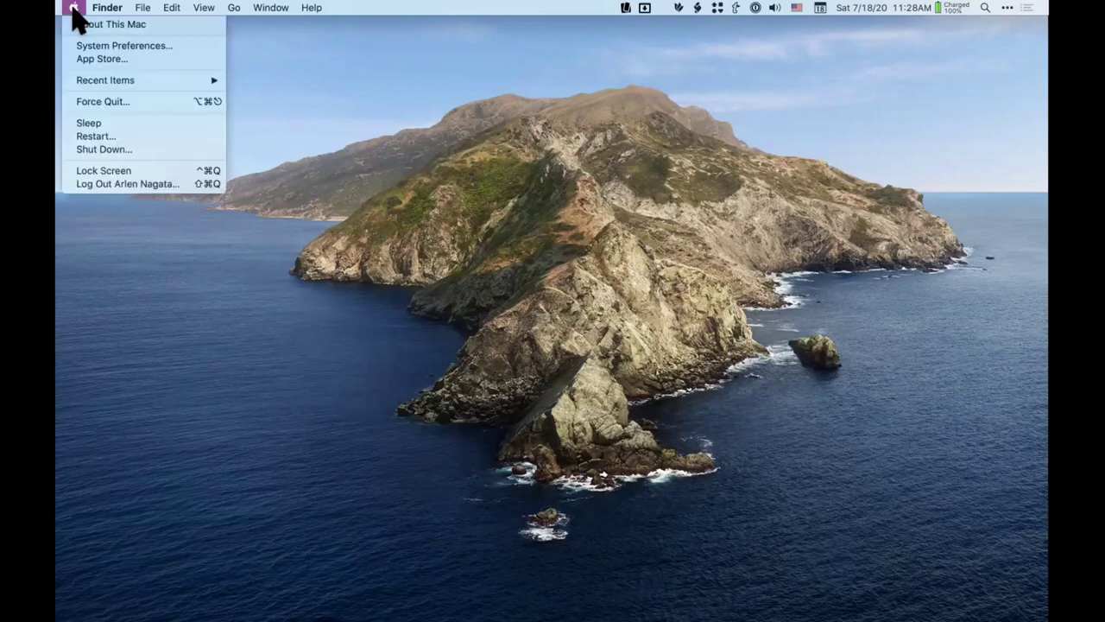
left_click(93, 44)
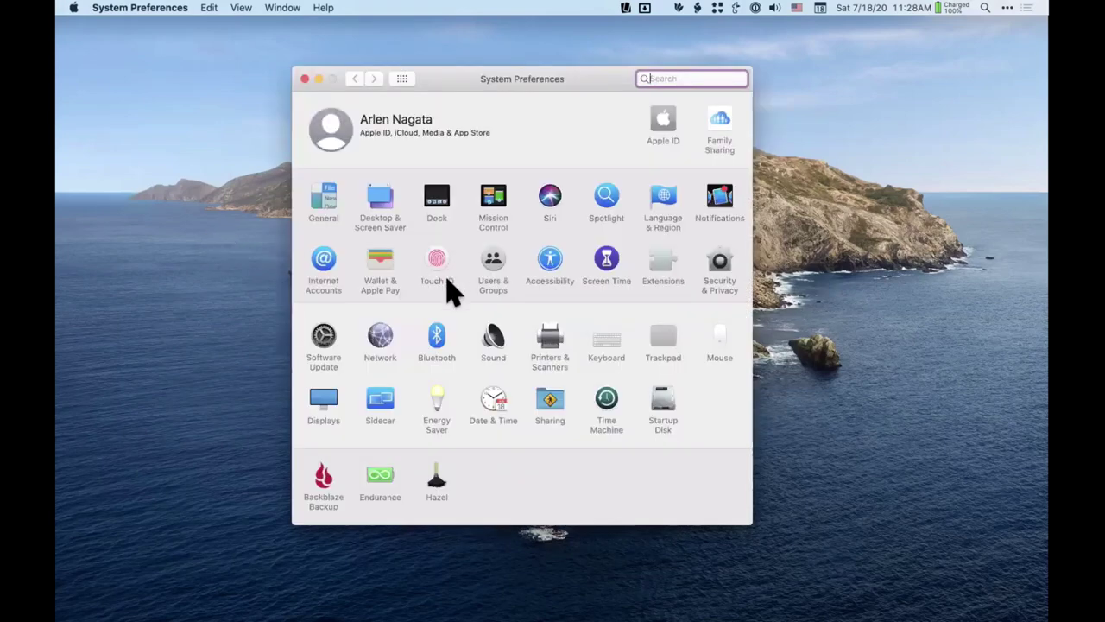
Open the Spotlight pane and scroll its Search Results categories, confirming all are checked.
left_click(609, 197)
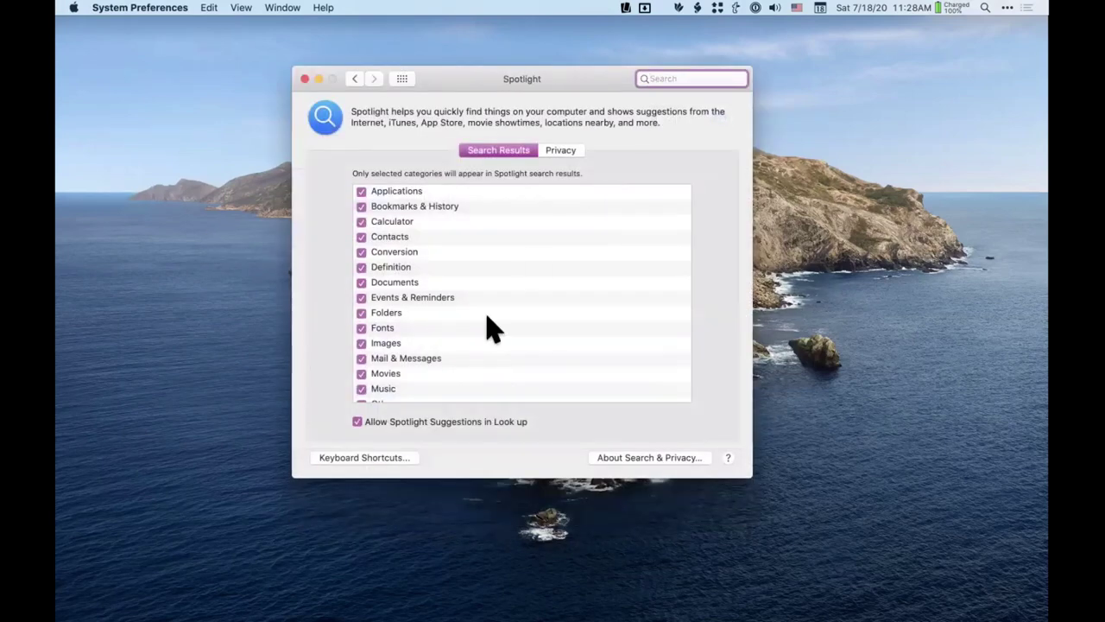
scroll(451, 313, "down", 3)
scroll(462, 314, "up", 3)
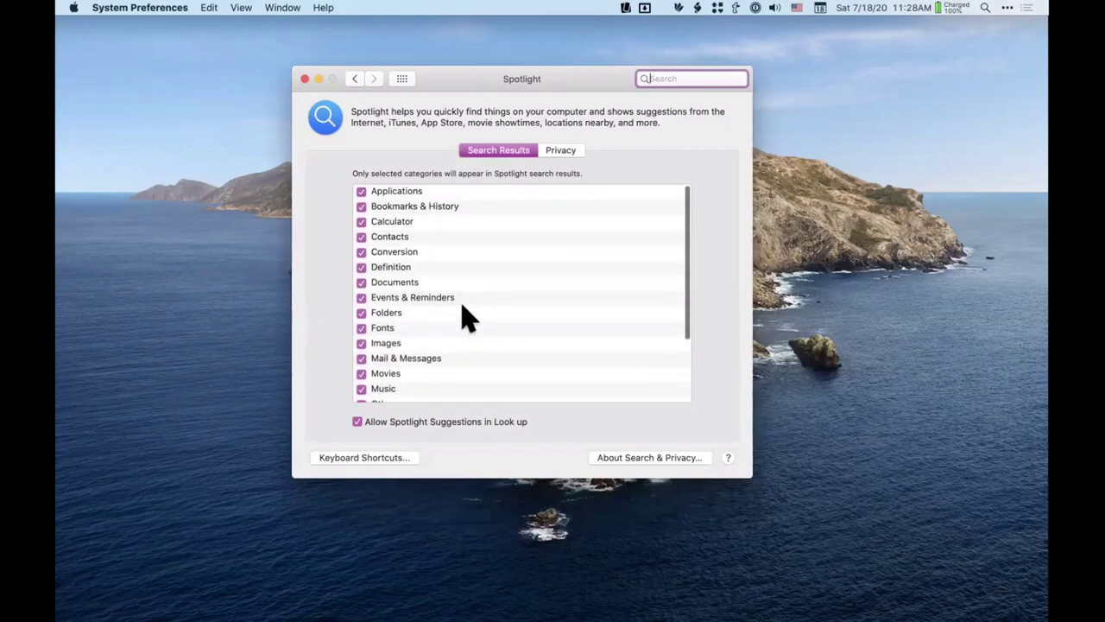
scroll(461, 316, "down", 3)
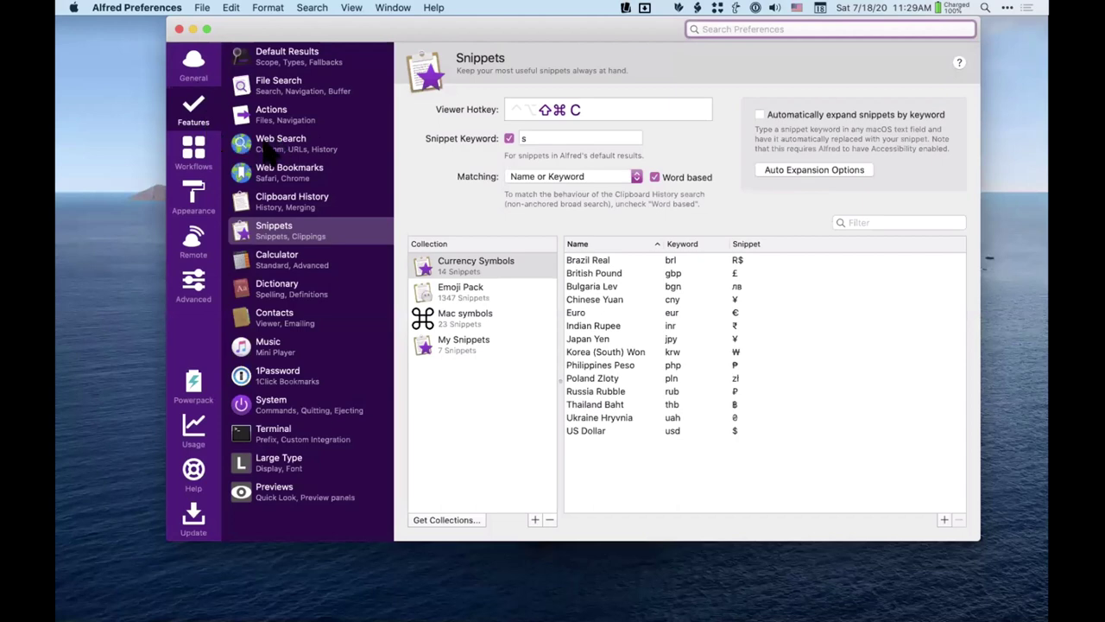
Show the Asana QuickTask workflow in Alfred Preferences, then close the preferences window.
left_click(192, 155)
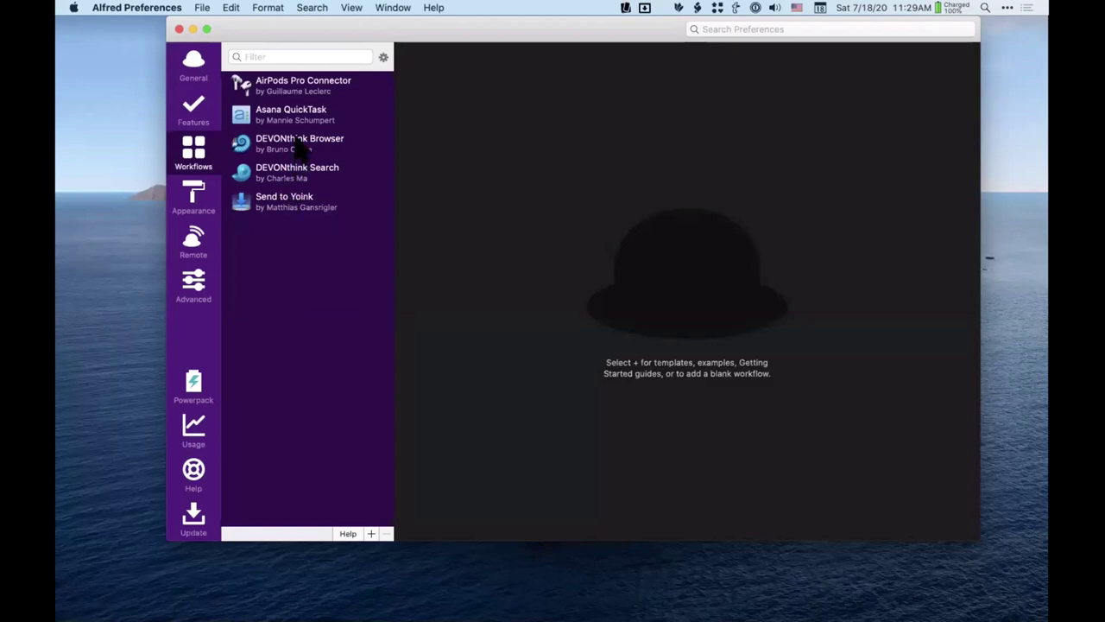
left_click(296, 113)
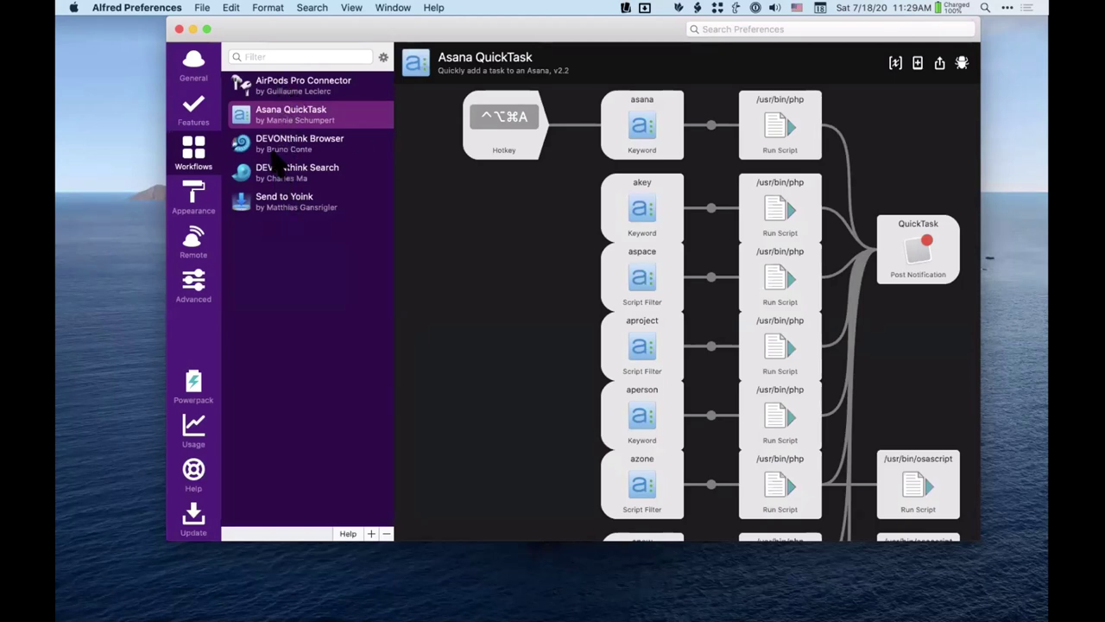
left_click(290, 274)
left_click(179, 29)
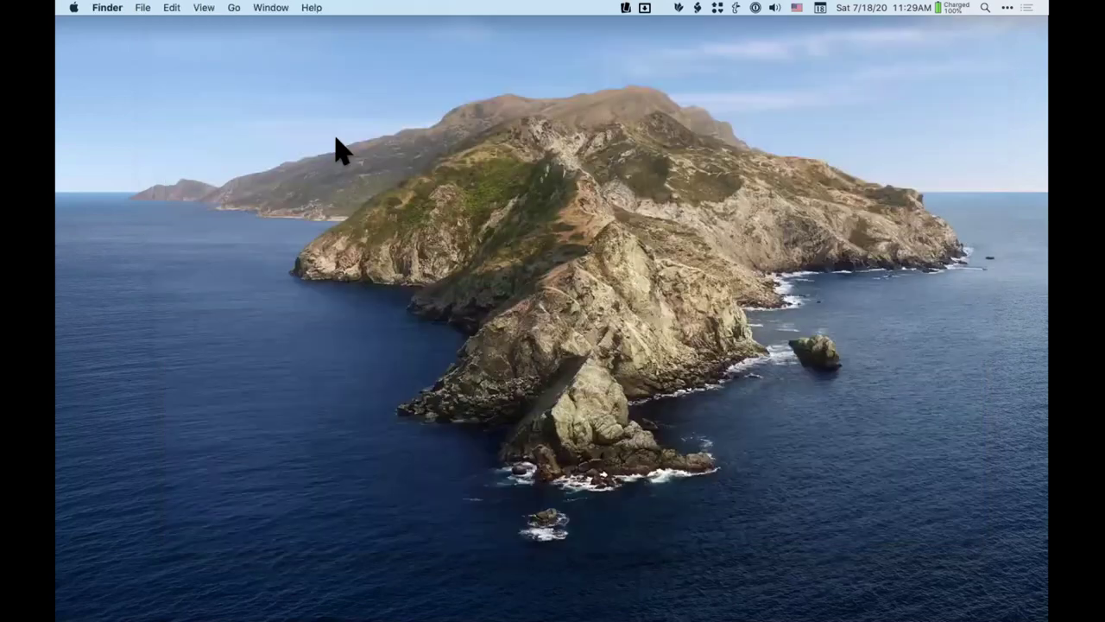
Add a task 'Buy a new fan' to Asana using Alfred's 'asana' keyword.
key("alt+space")
type("a")
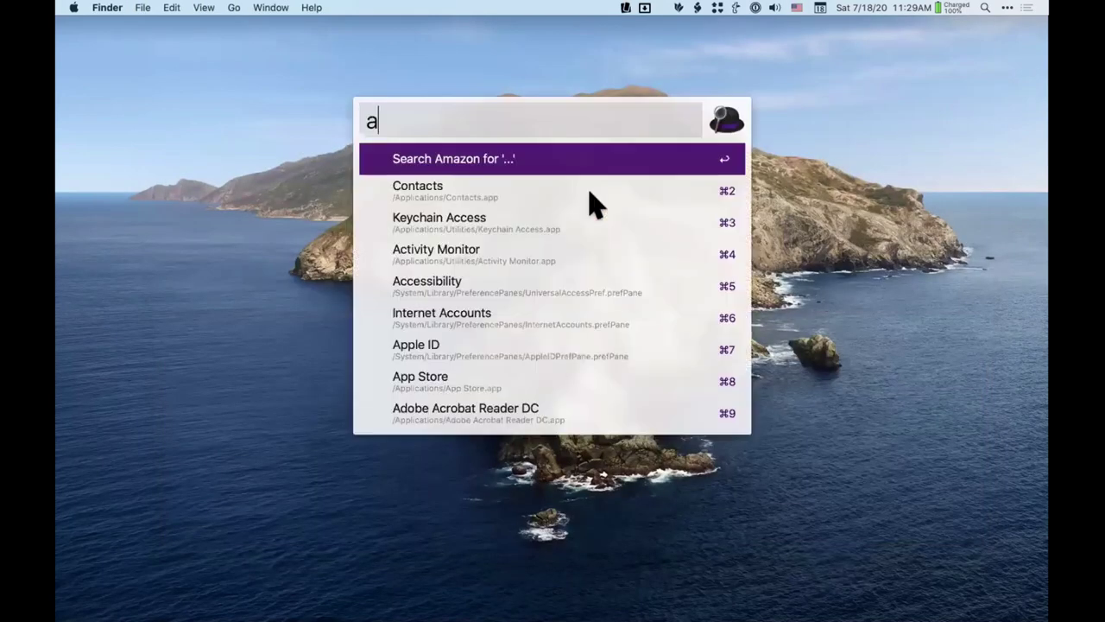
type("sana ")
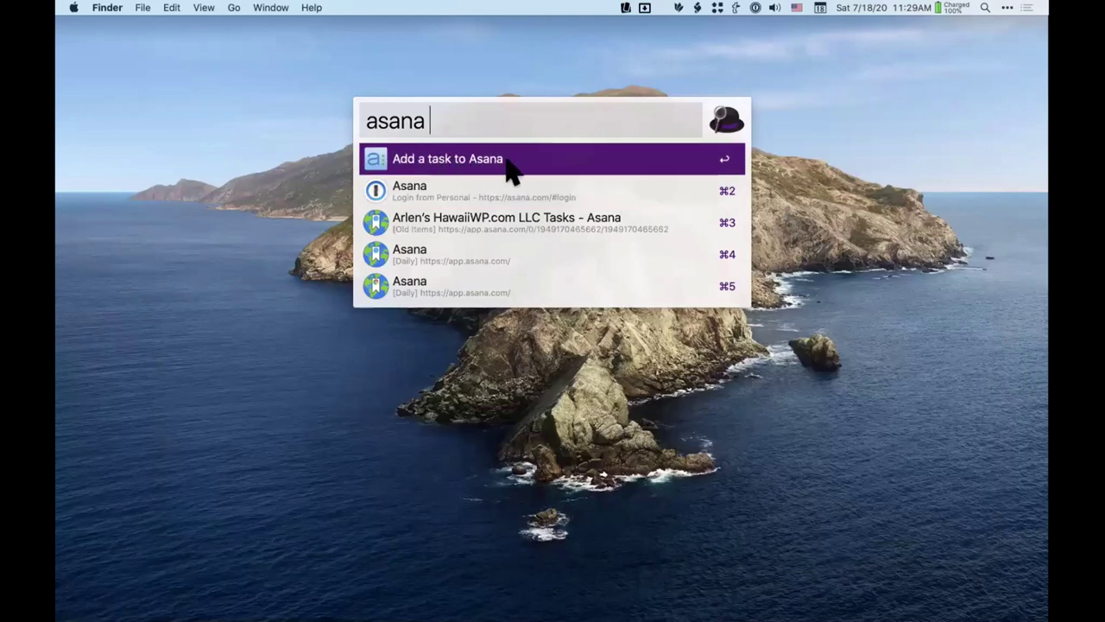
type("Buy a ")
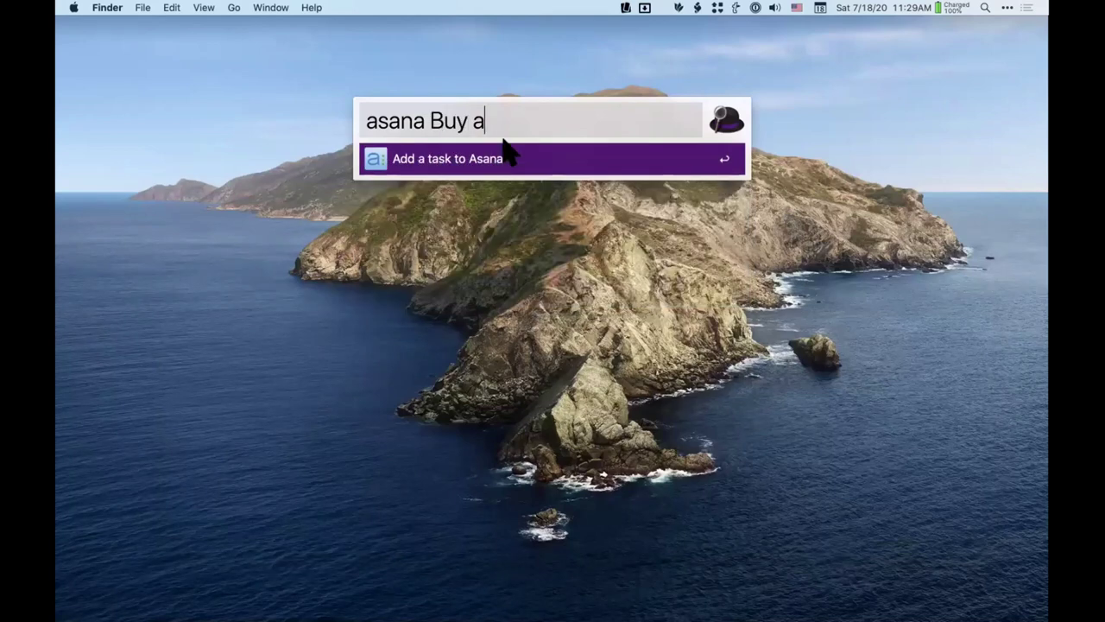
type("new fan")
key("Return")
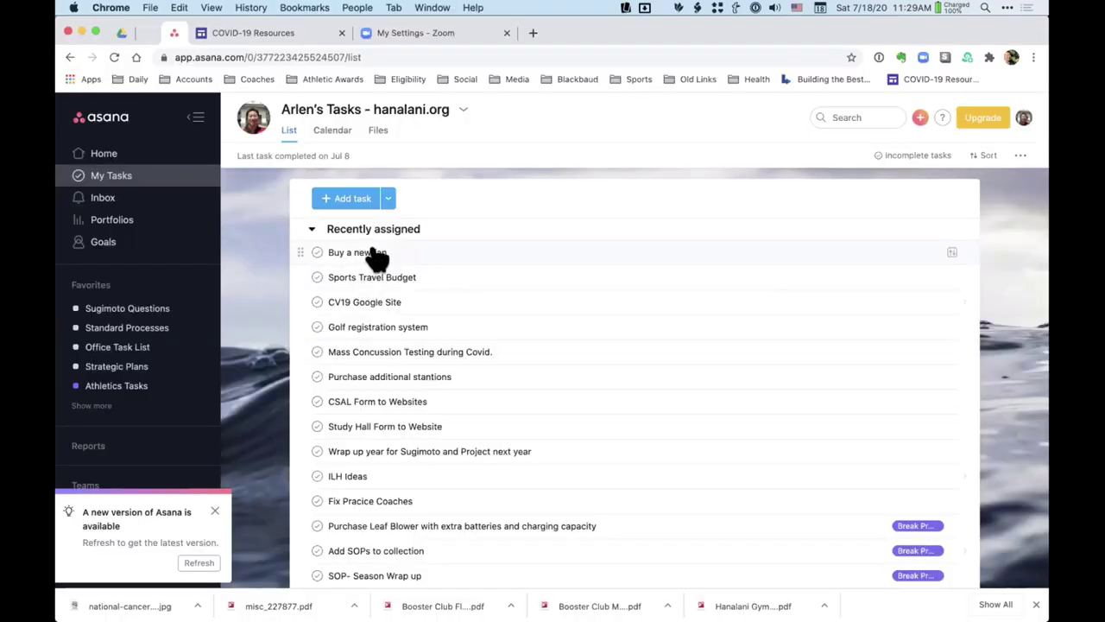
View the Buy a new fan task's details in Asana, then close Chrome.
left_click(380, 252)
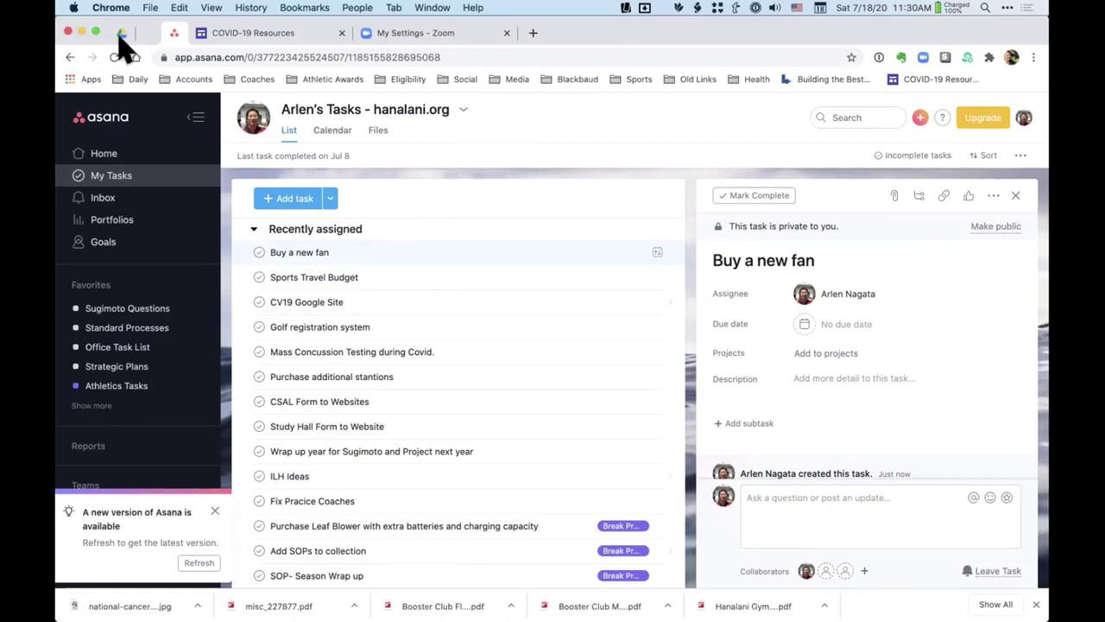
left_click(69, 32)
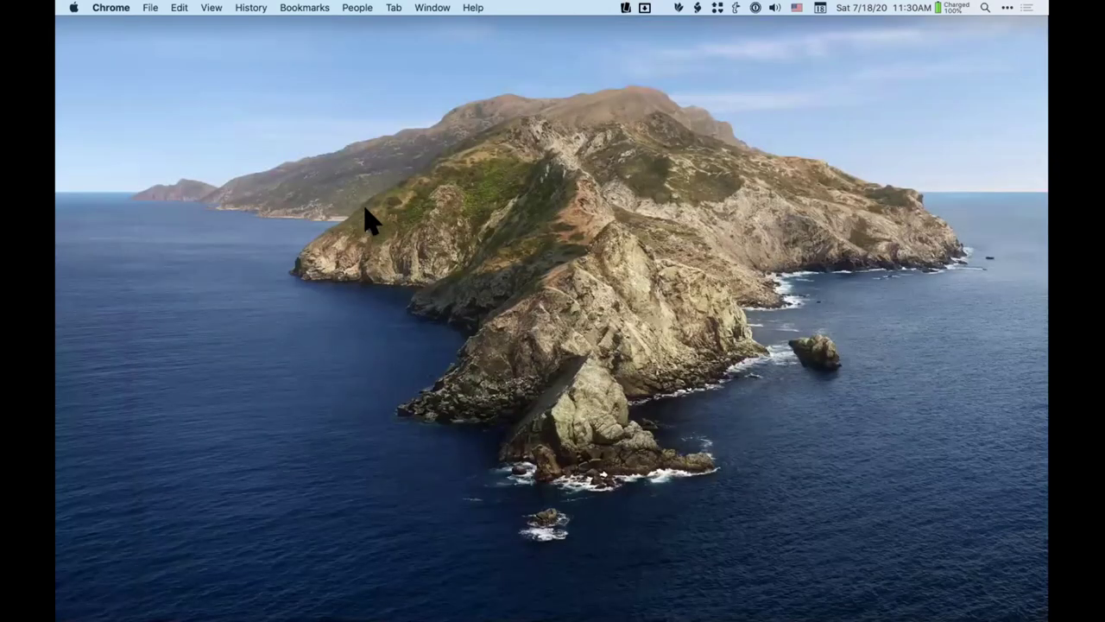
Summon and dismiss an empty Alfred launcher, then bring up Spotlight with Cmd+Space.
key("alt+space")
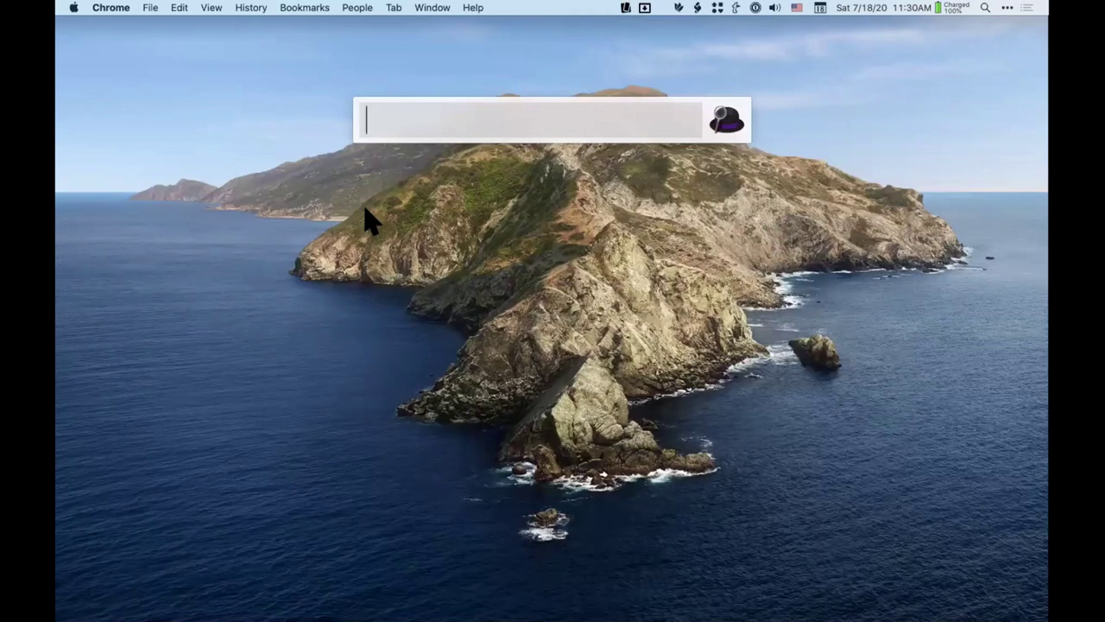
key("Escape")
left_click(740, 261)
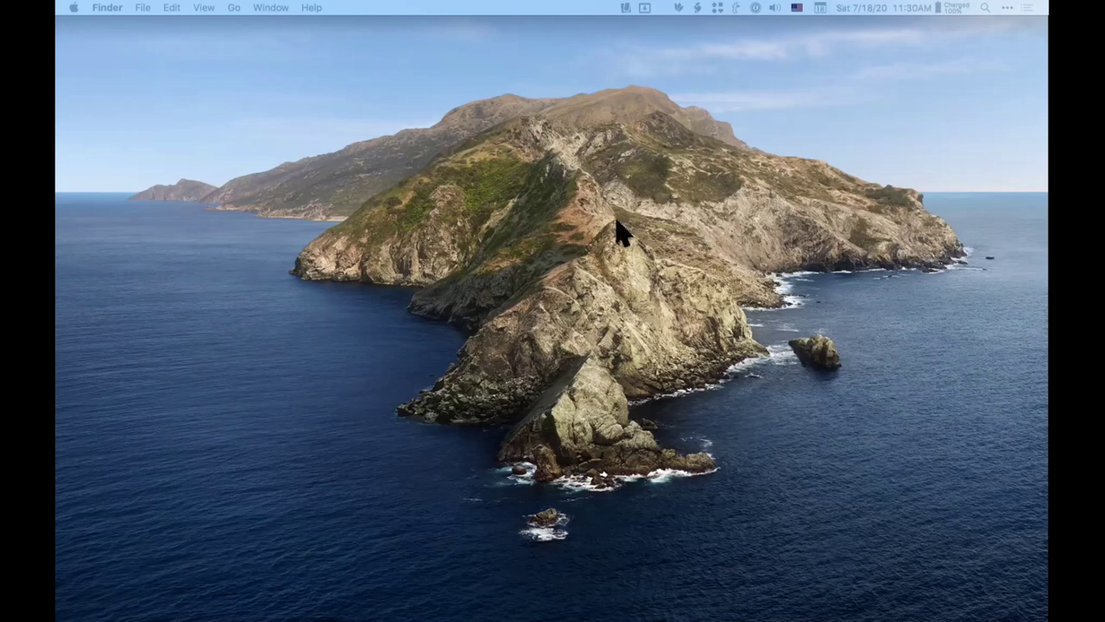
key("super+space")
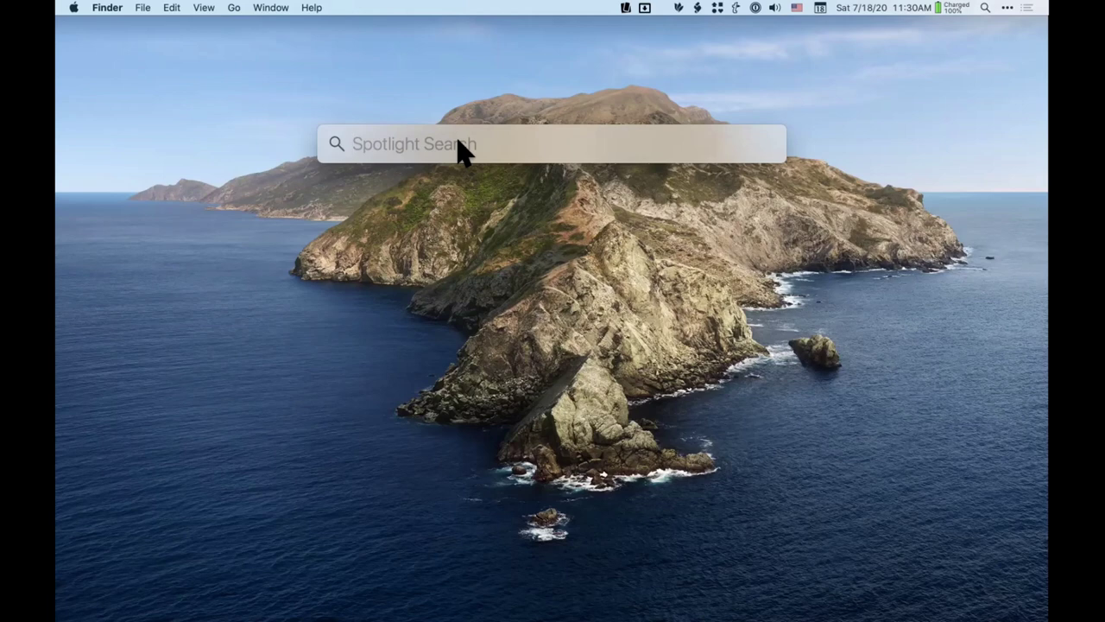
Dismiss the empty Spotlight search bar by clicking the desktop.
left_click(473, 205)
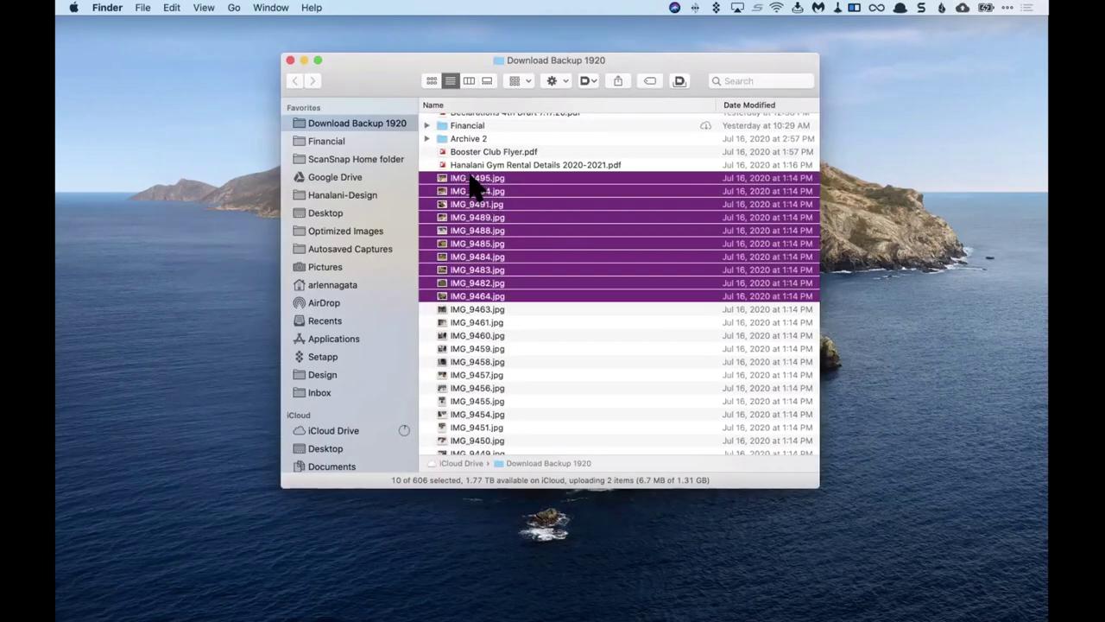
Drop the ten selected images, 6-round-robin.pdf, and IMG_9460–IMG_9461 onto the Yoink shelf.
left_click_drag(458, 178, 96, 318)
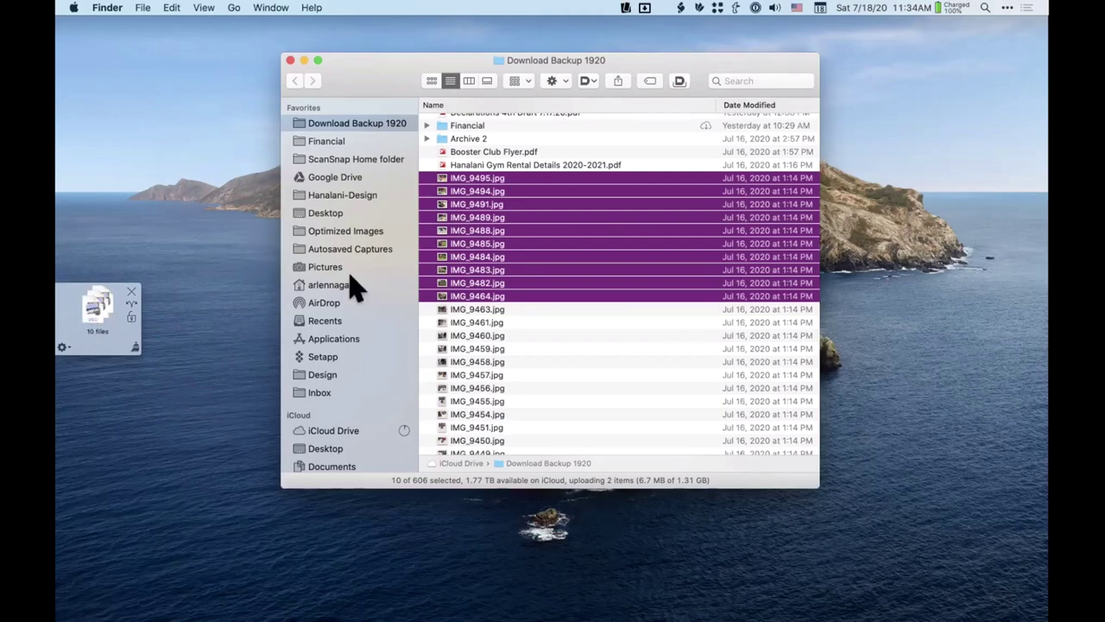
scroll(592, 259, "up", 2)
scroll(538, 230, "down", 10)
left_click(538, 230)
scroll(544, 231, "up", 5)
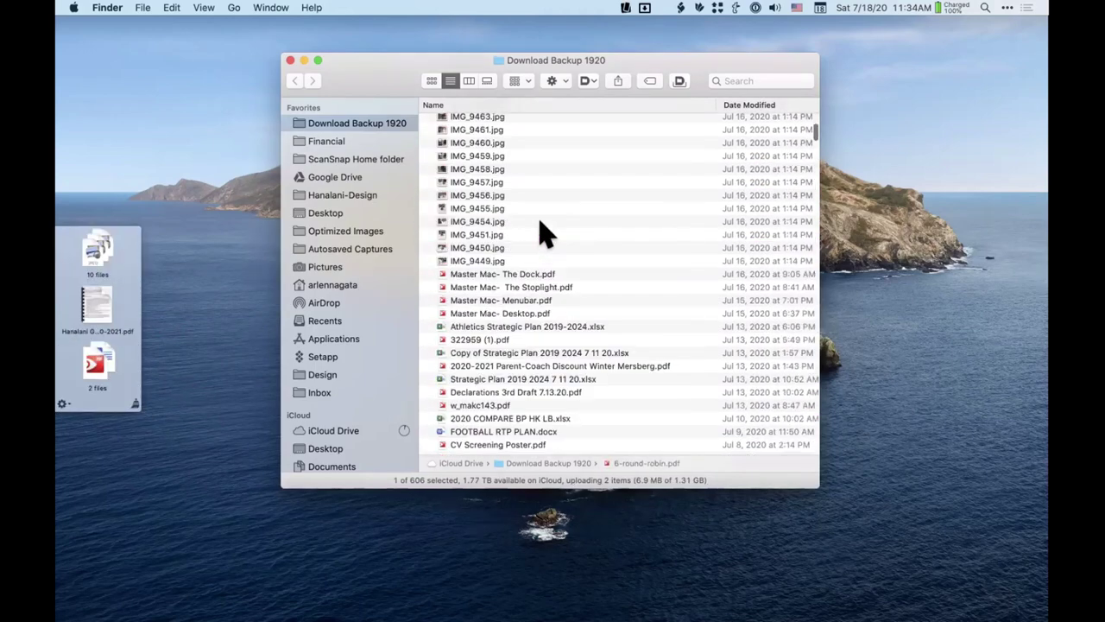
scroll(544, 231, "up", 5)
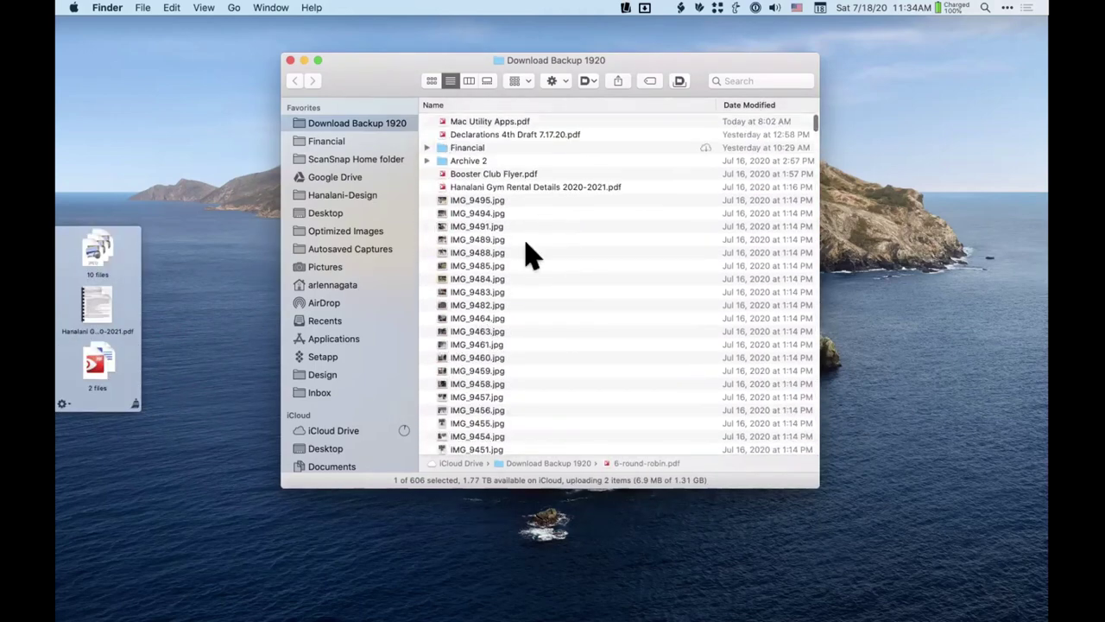
left_click_drag(531, 200, 483, 321)
scroll(518, 351, "down", 4)
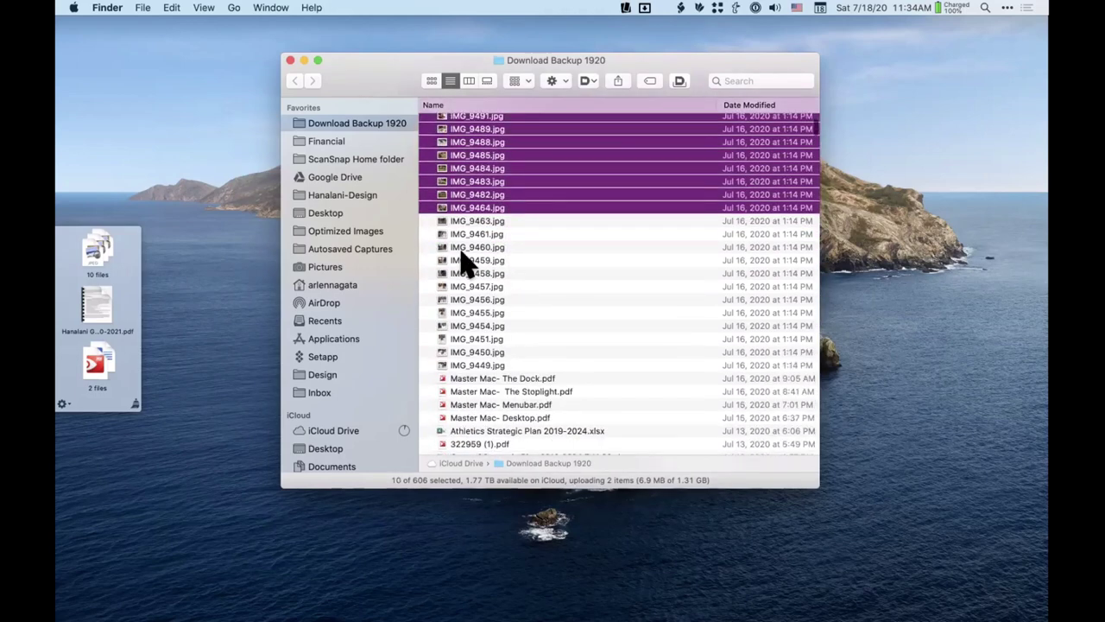
left_click_drag(543, 236, 482, 222)
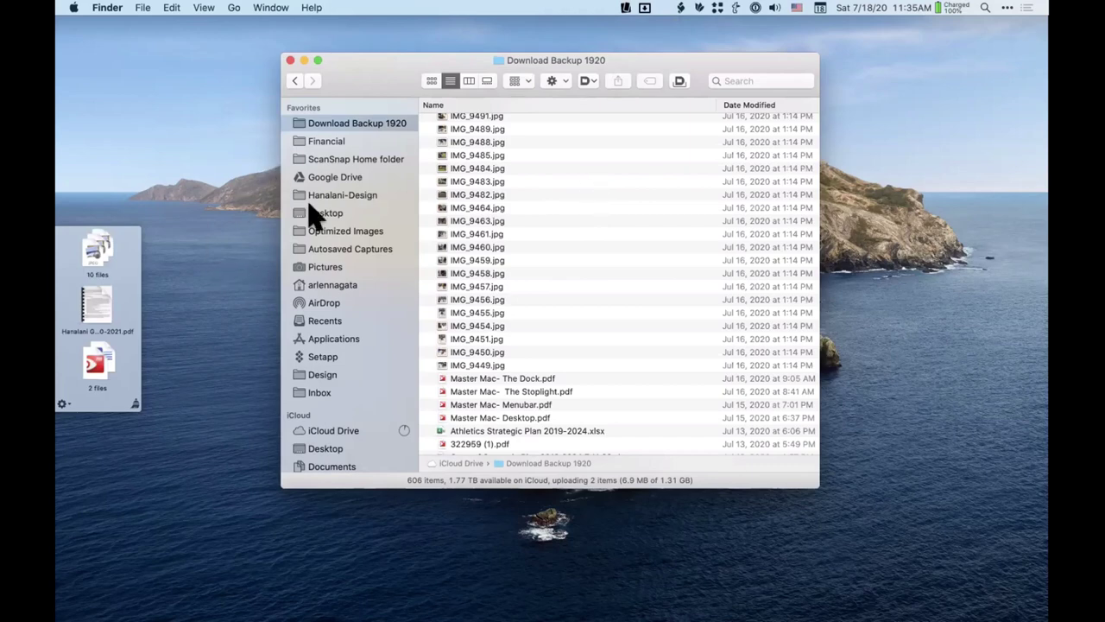
Navigate Finder to iCloud Drive > Documents > Zoom, showing its nine dated meeting folders.
scroll(509, 293, "up", 3)
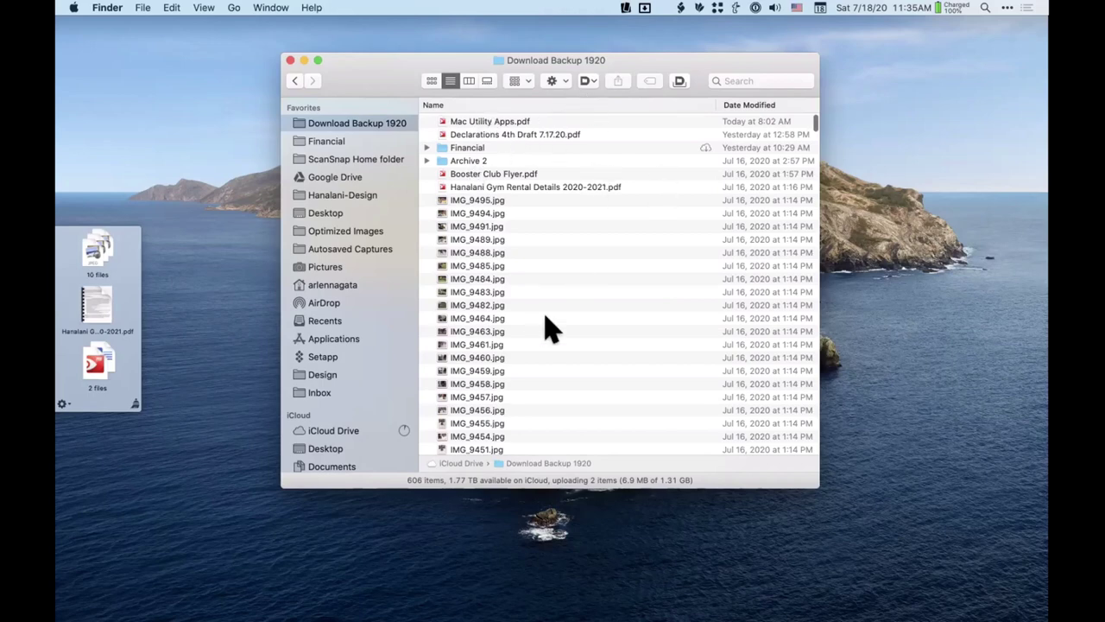
left_click(614, 240)
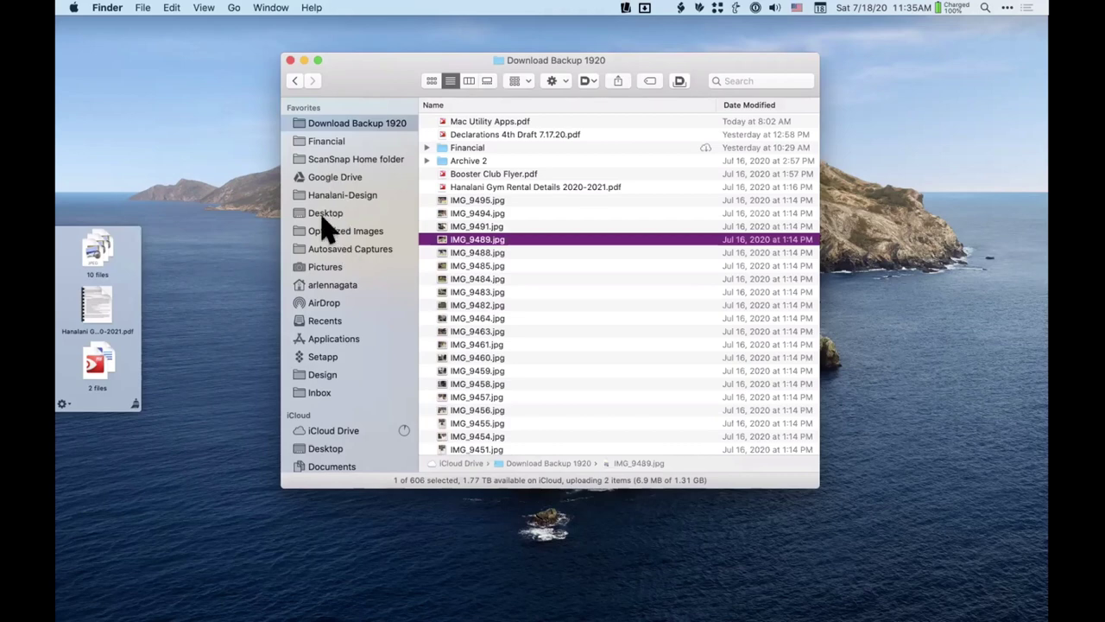
scroll(361, 346, "down", 1)
scroll(361, 346, "down", 5)
left_click(342, 318)
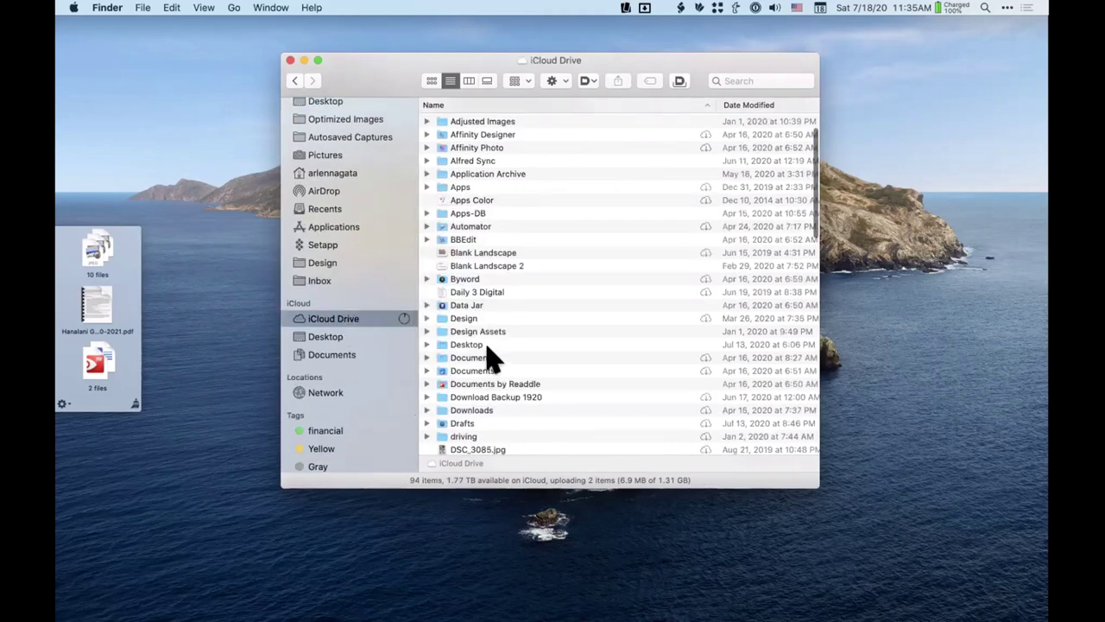
scroll(488, 357, "down", 1)
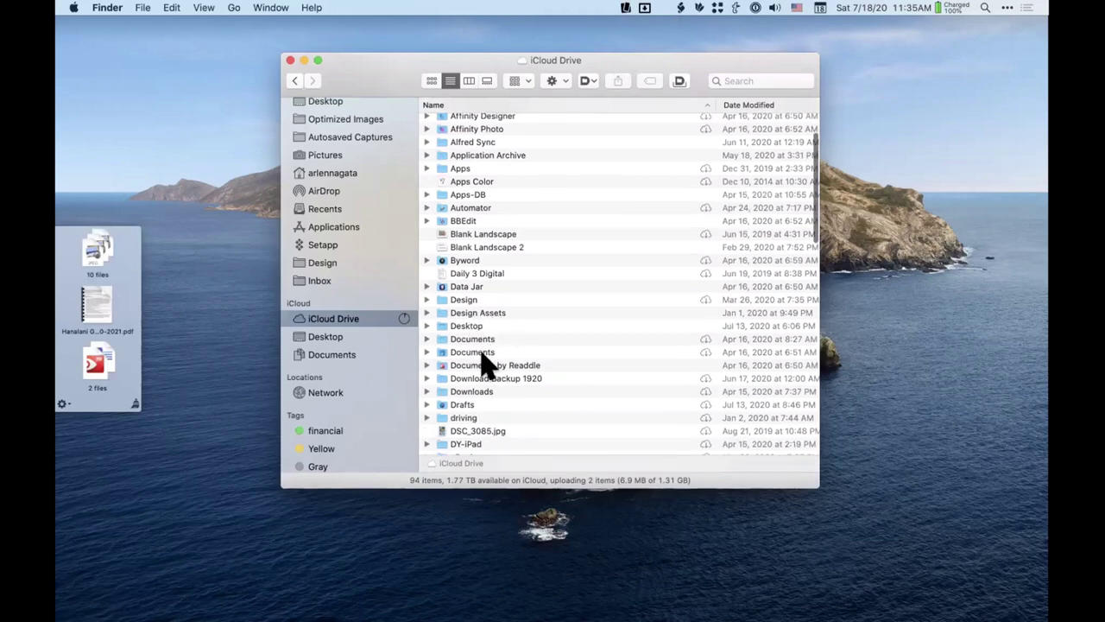
scroll(506, 382, "down", 1)
scroll(501, 371, "down", 5)
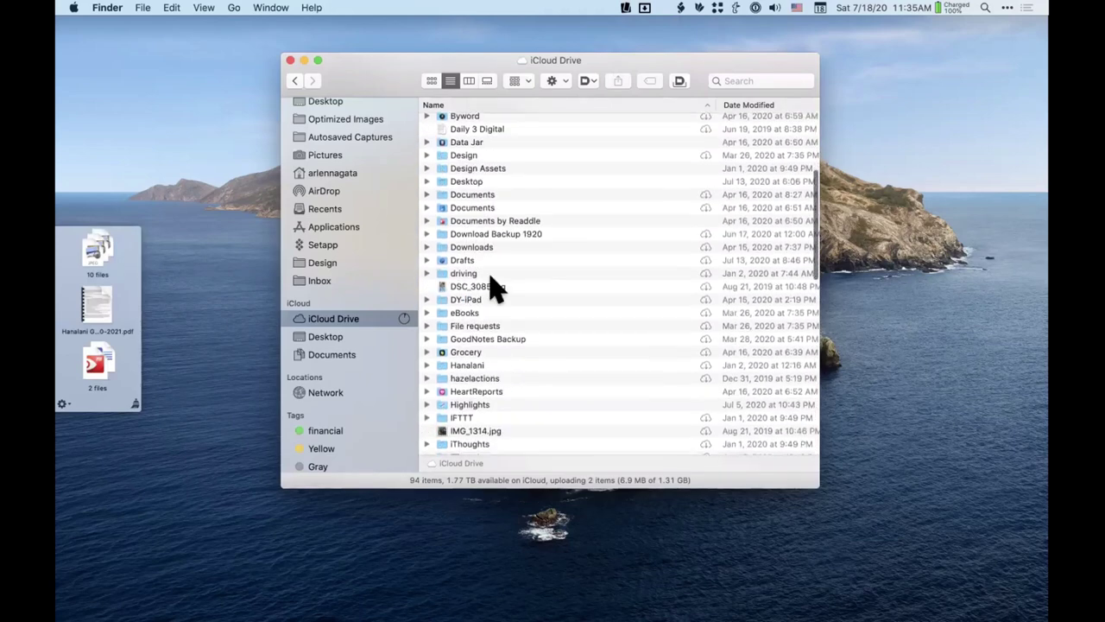
left_click(462, 192)
double_click(464, 197)
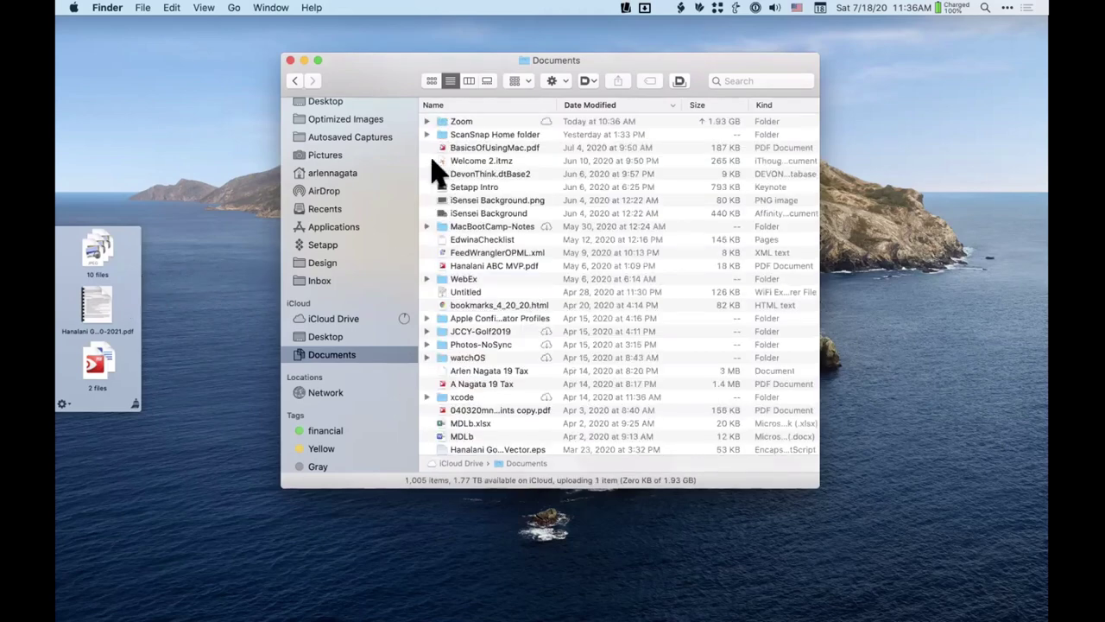
double_click(449, 122)
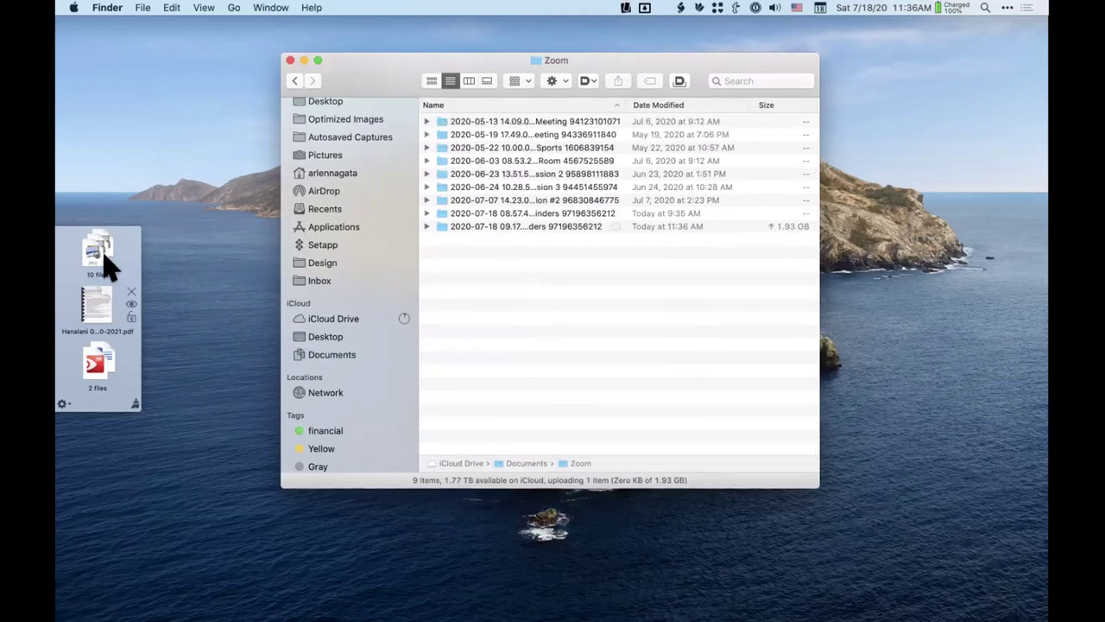
Copy the ten-image stack from Yoink into the Zoom folder, then preview and close it.
left_click_drag(97, 251, 508, 316)
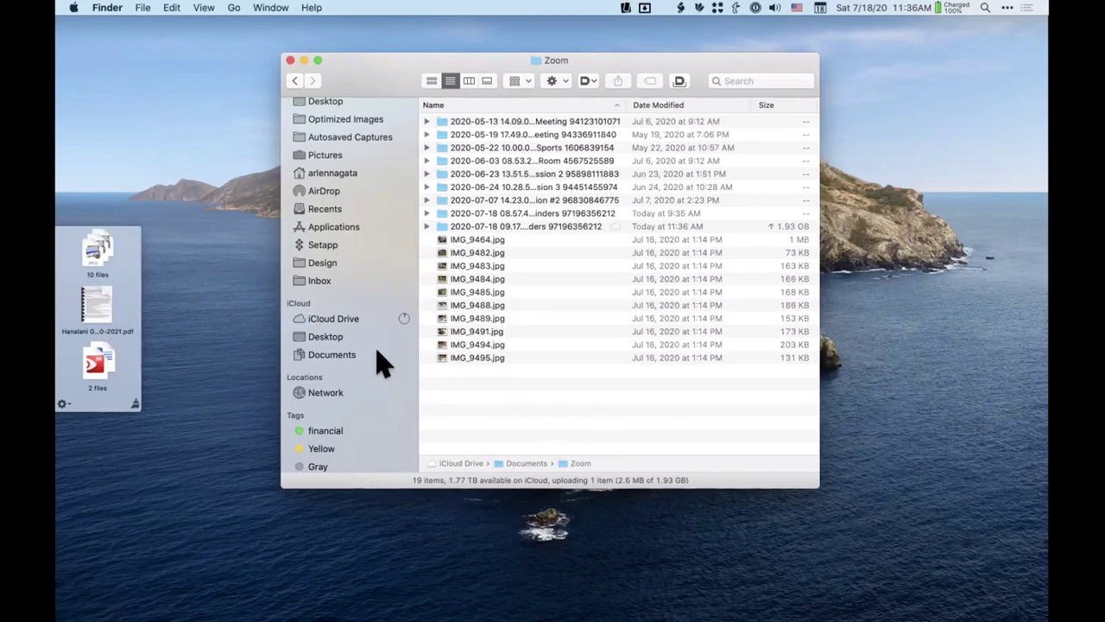
left_click(96, 250)
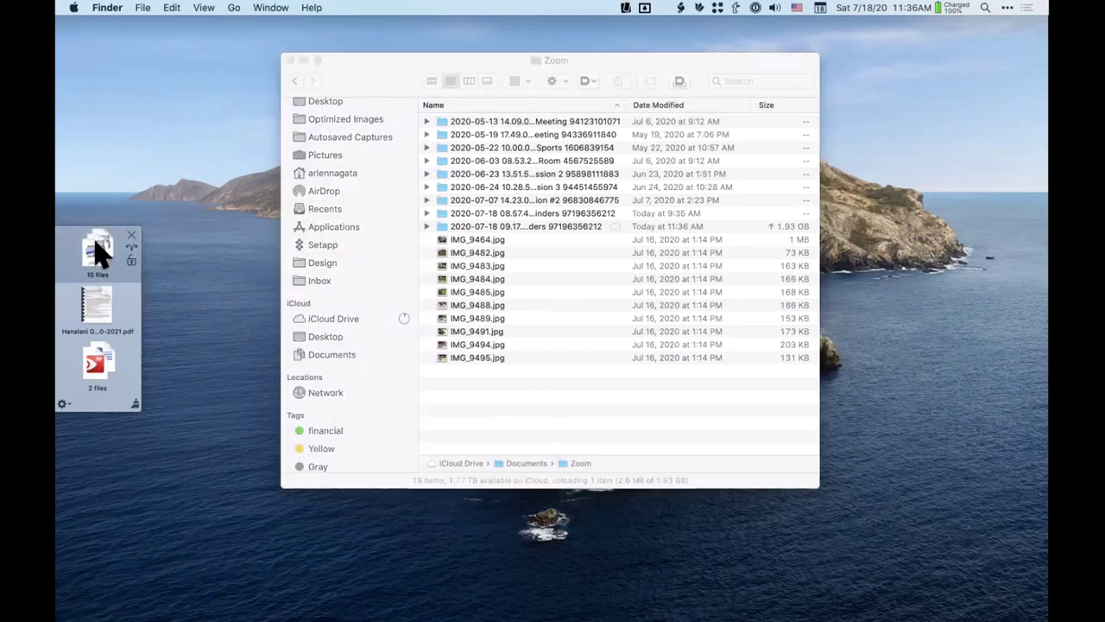
right_click(94, 248)
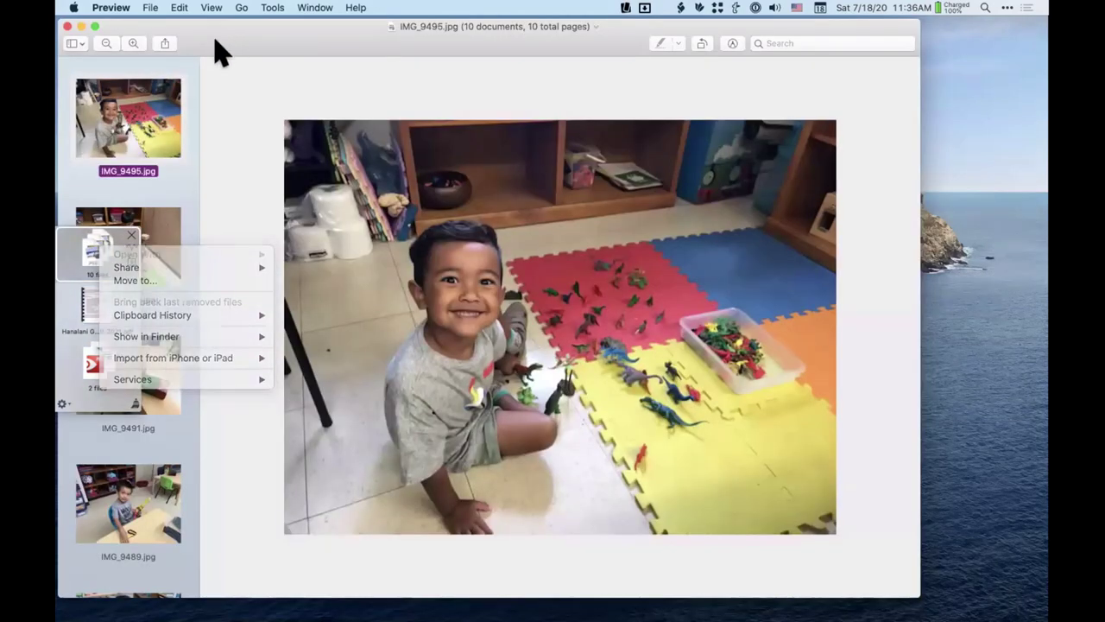
key("super+q")
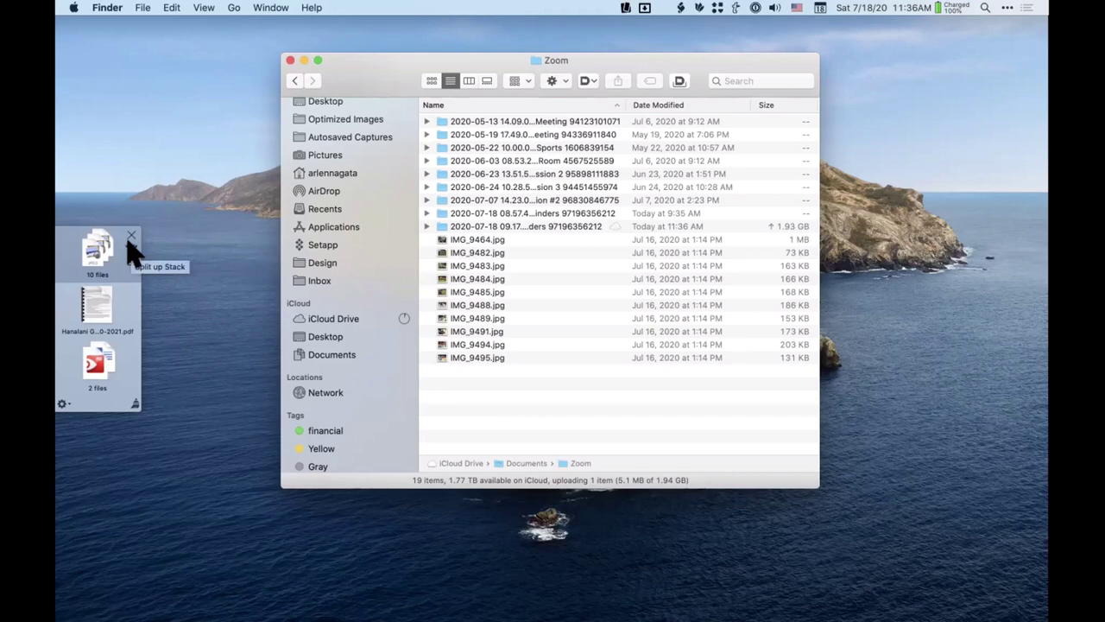
Split the ten-file stack and drag images such as IMG_9491 into the Zoom folder.
left_click(129, 240)
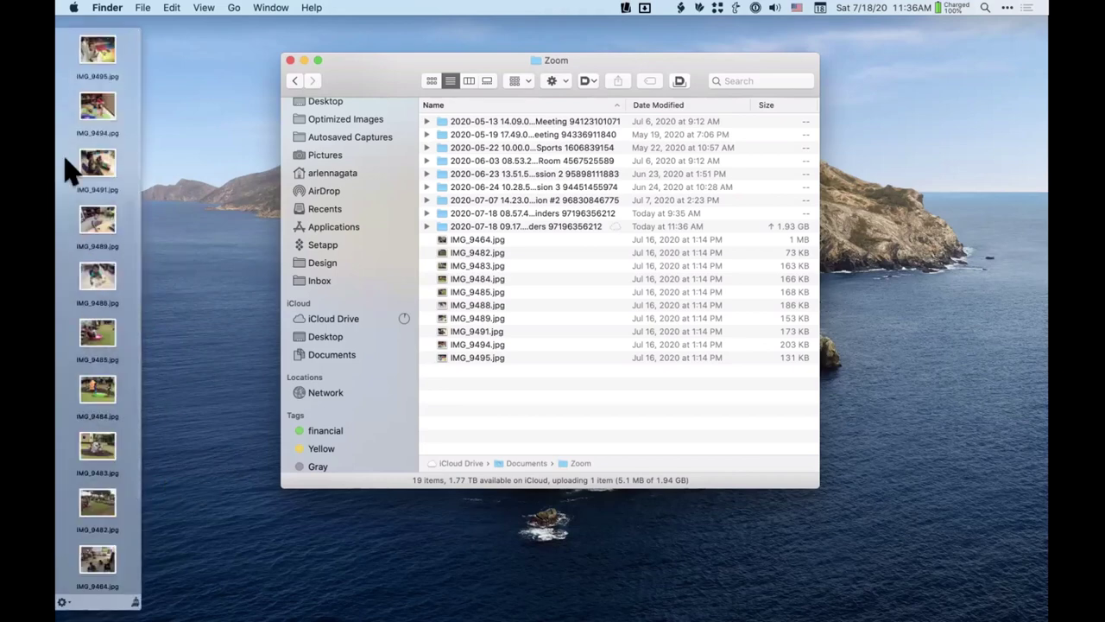
mouse_move(93, 128)
left_click_drag(99, 138, 518, 319)
mouse_move(82, 276)
mouse_move(93, 220)
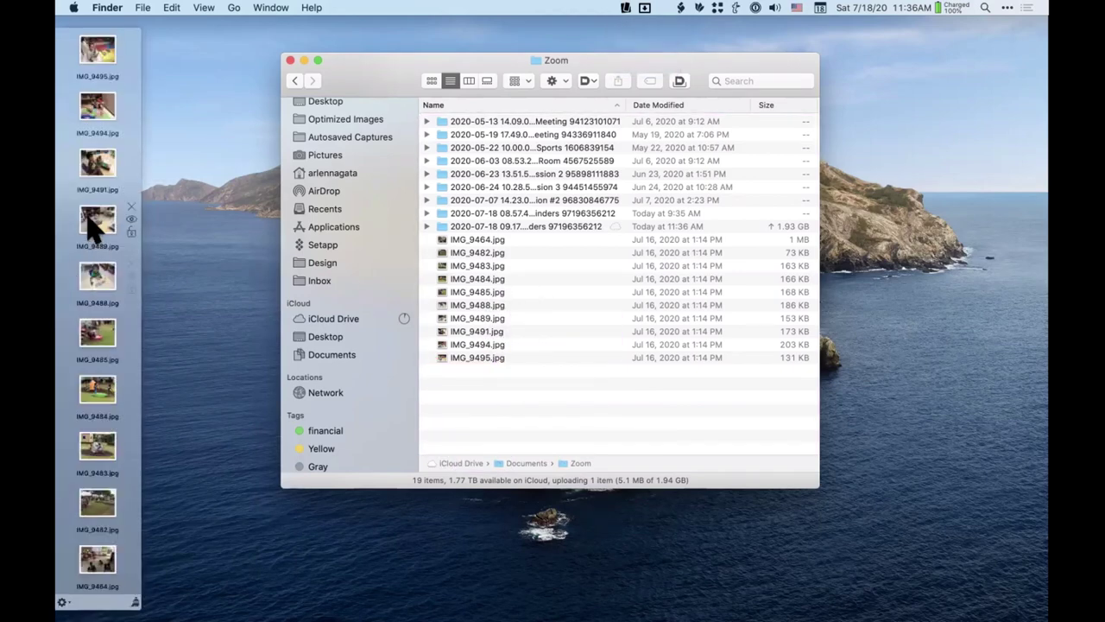
left_click(129, 263)
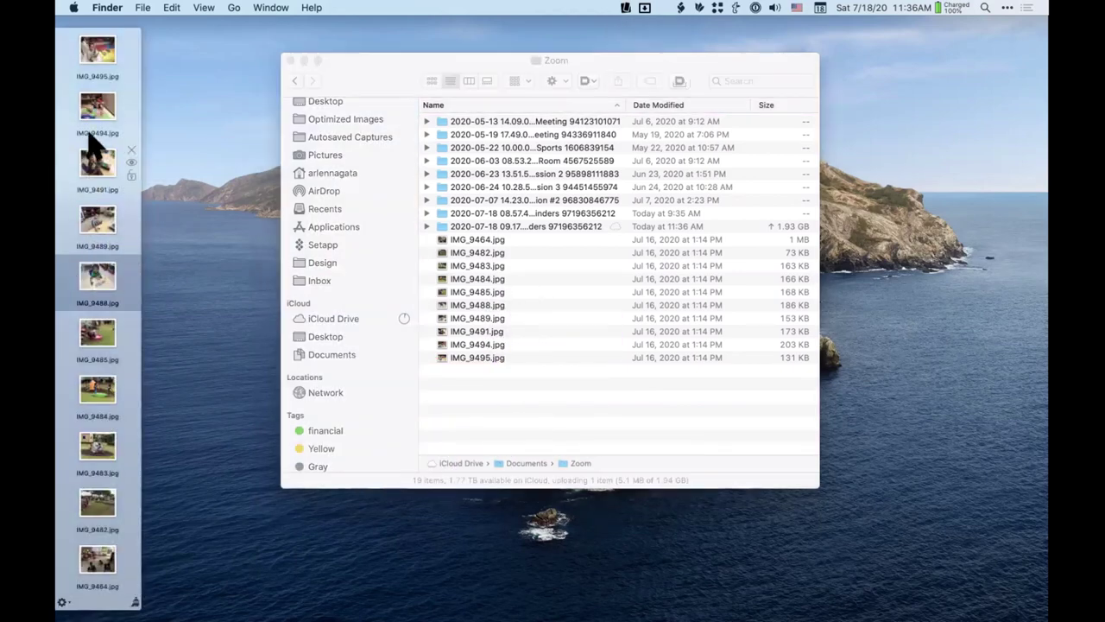
left_click_drag(95, 164, 501, 389)
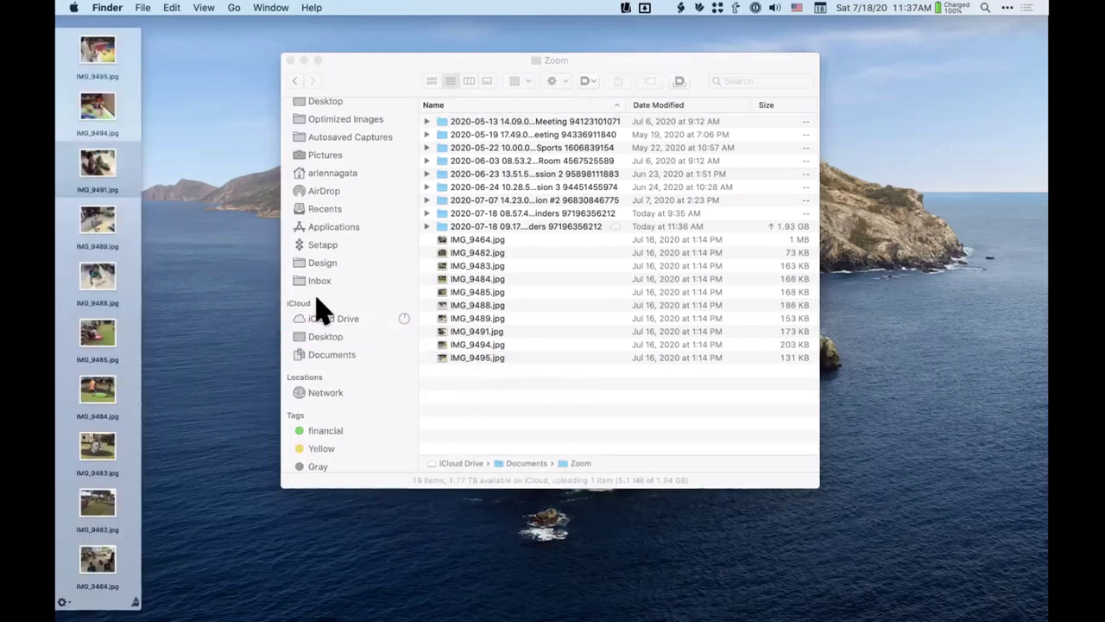
Remove the remaining images, including IMG_9495 and IMG_9483, leaving only the PDF and 2-file stack.
scroll(104, 112, "down", 3)
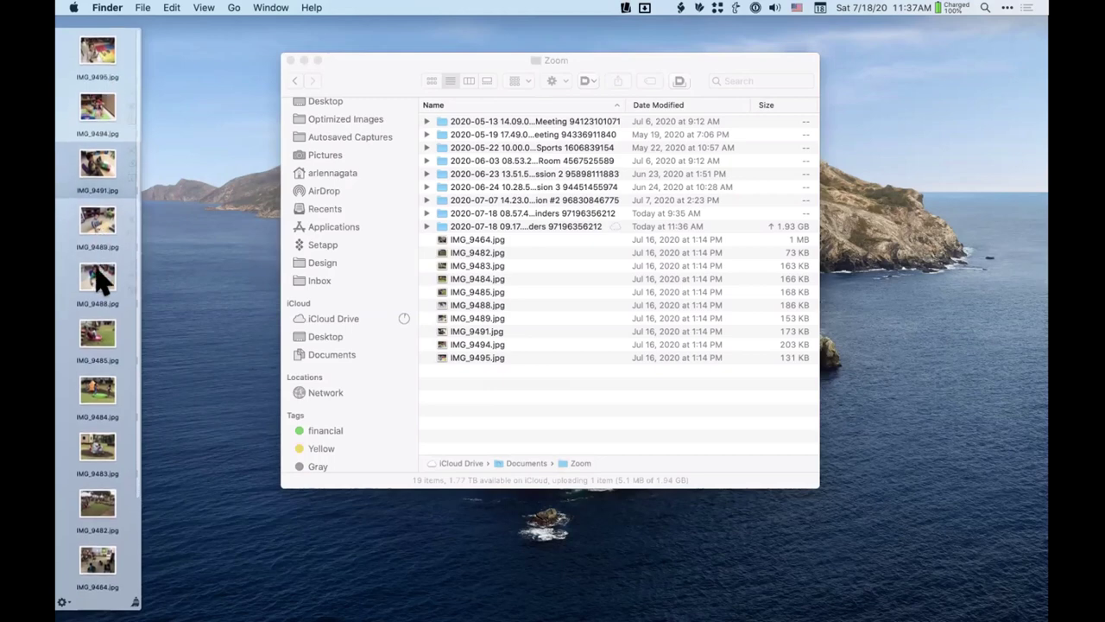
scroll(98, 276, "up", 3)
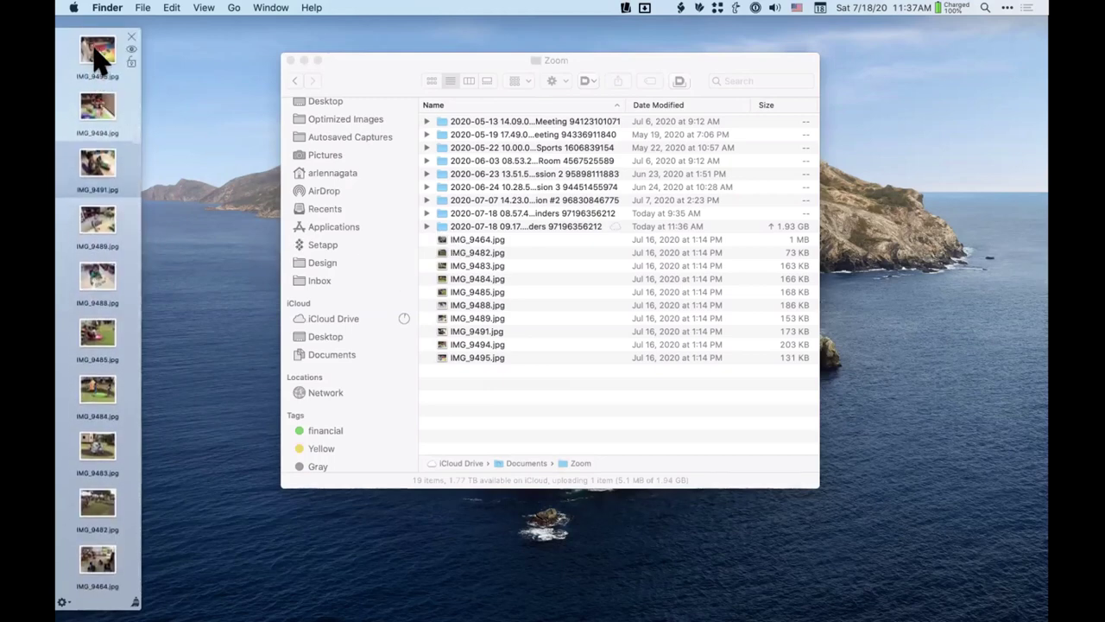
mouse_move(94, 69)
left_mouse_down()
mouse_move(101, 195)
mouse_move(64, 255)
mouse_move(95, 233)
mouse_move(79, 86)
mouse_move(278, 257)
mouse_move(118, 168)
mouse_move(91, 75)
left_mouse_up()
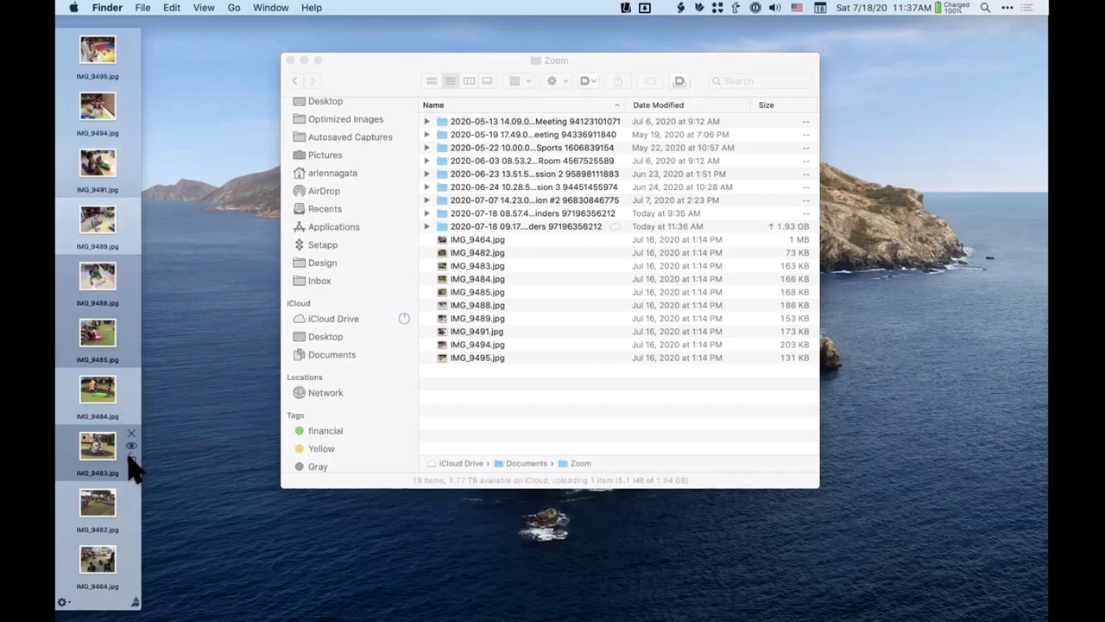
left_click(476, 397)
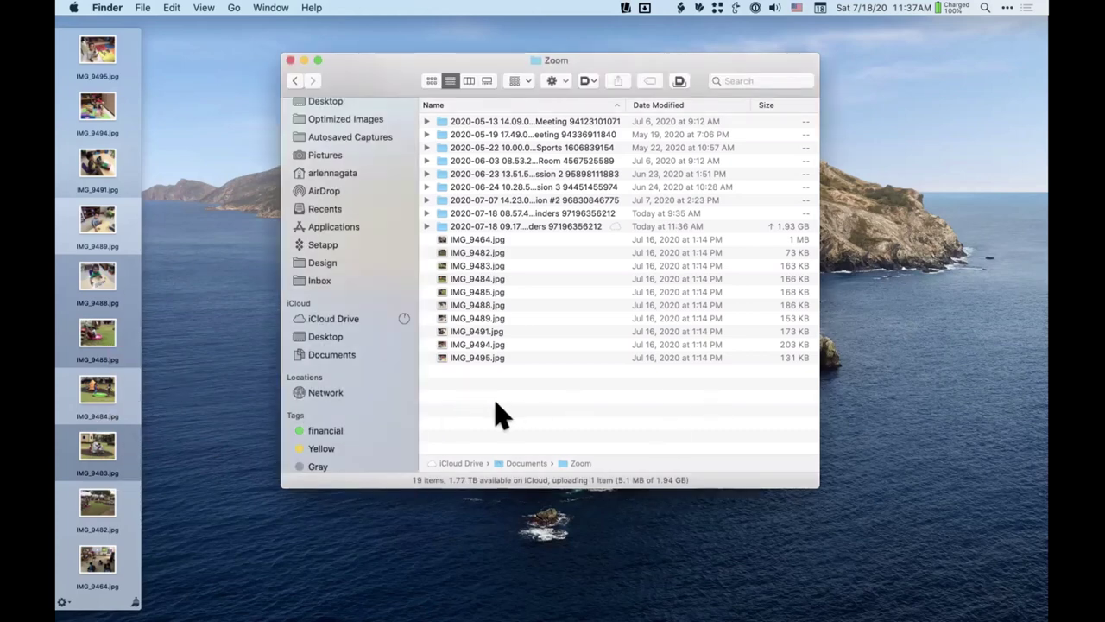
left_click(130, 438)
scroll(130, 37, "down", 2)
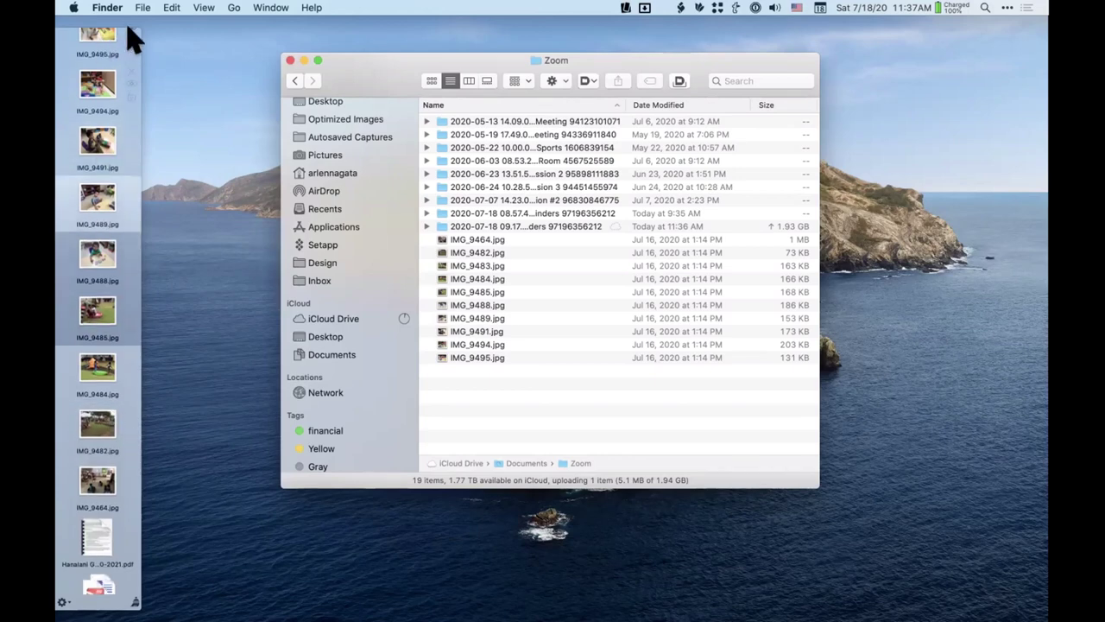
scroll(130, 36, "down", 1)
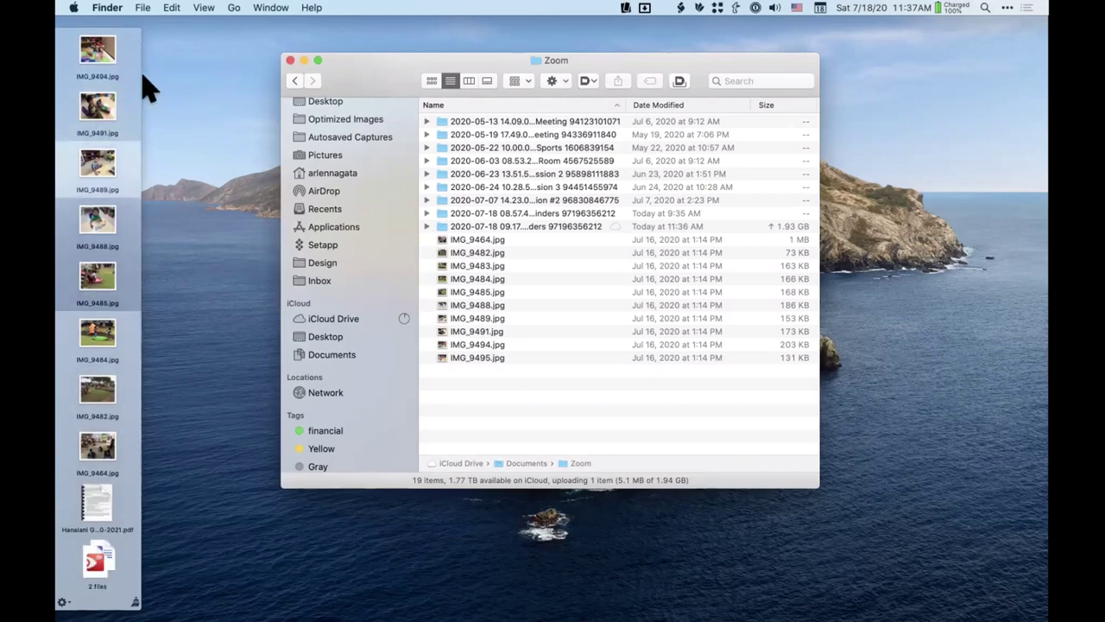
scroll(136, 37, "down", 1)
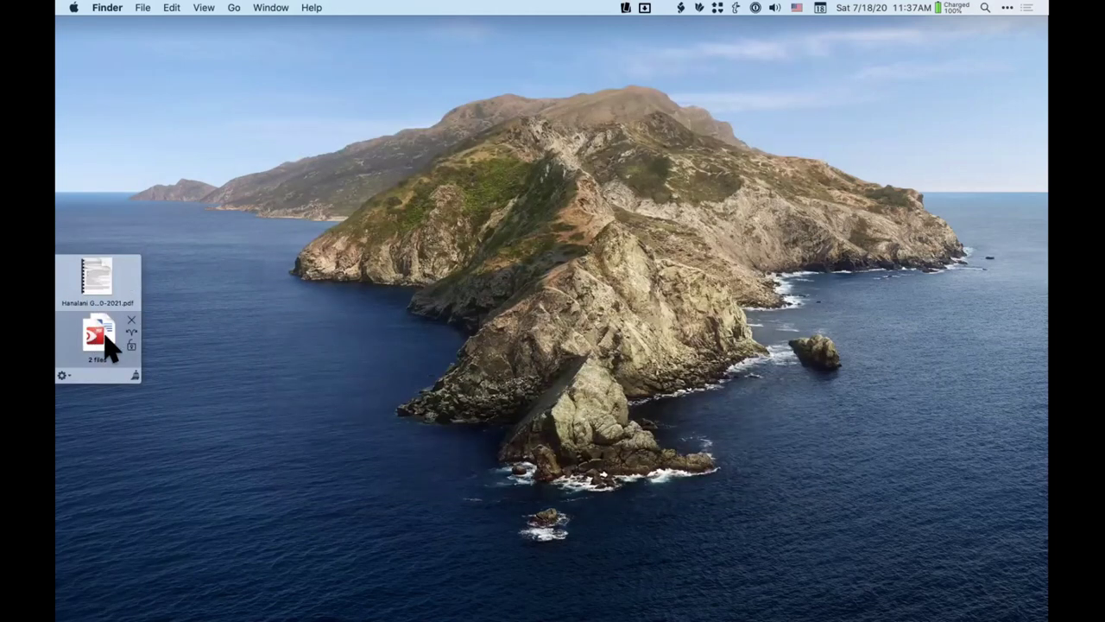
Drag a copy of the gym rental PDF from the Yoink shelf to the desktop centre.
mouse_move(83, 338)
left_mouse_down()
mouse_move(87, 322)
mouse_move(84, 340)
mouse_move(98, 328)
left_mouse_up()
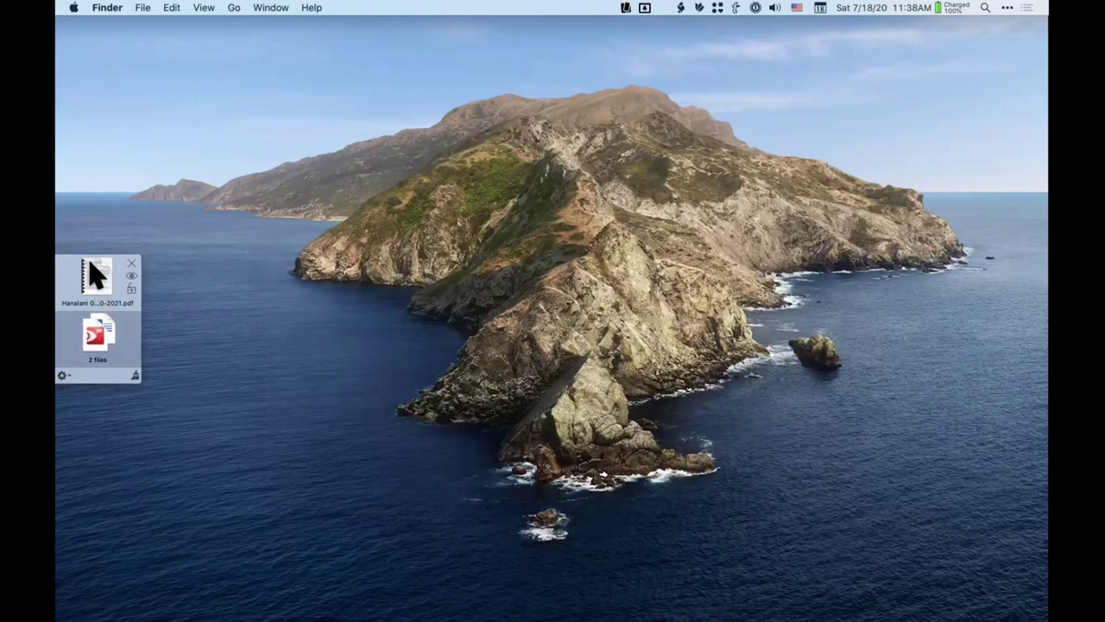
left_click_drag(96, 277, 489, 247)
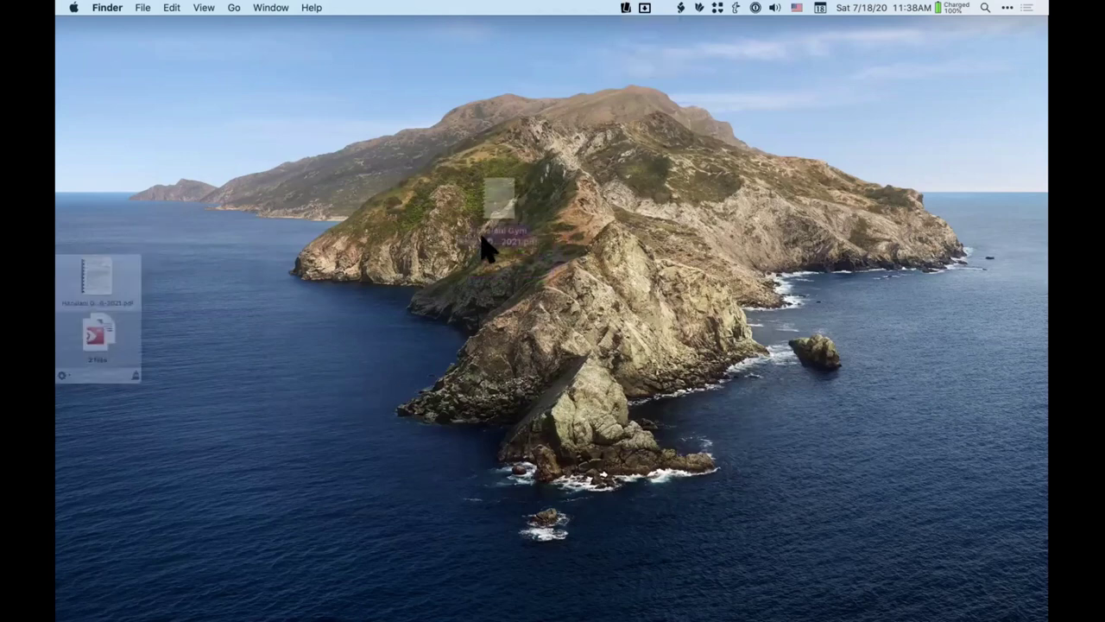
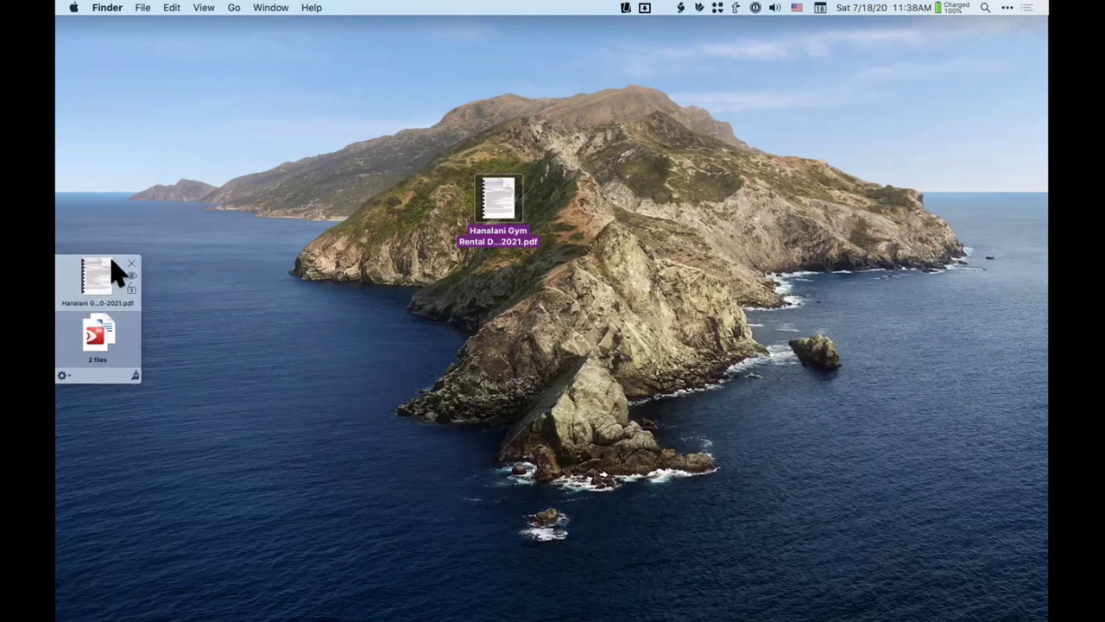
Remove the Hanalani Gym Rental PDF from the shelf and trash its desktop copy.
left_click(131, 264)
key("super+BackSpace")
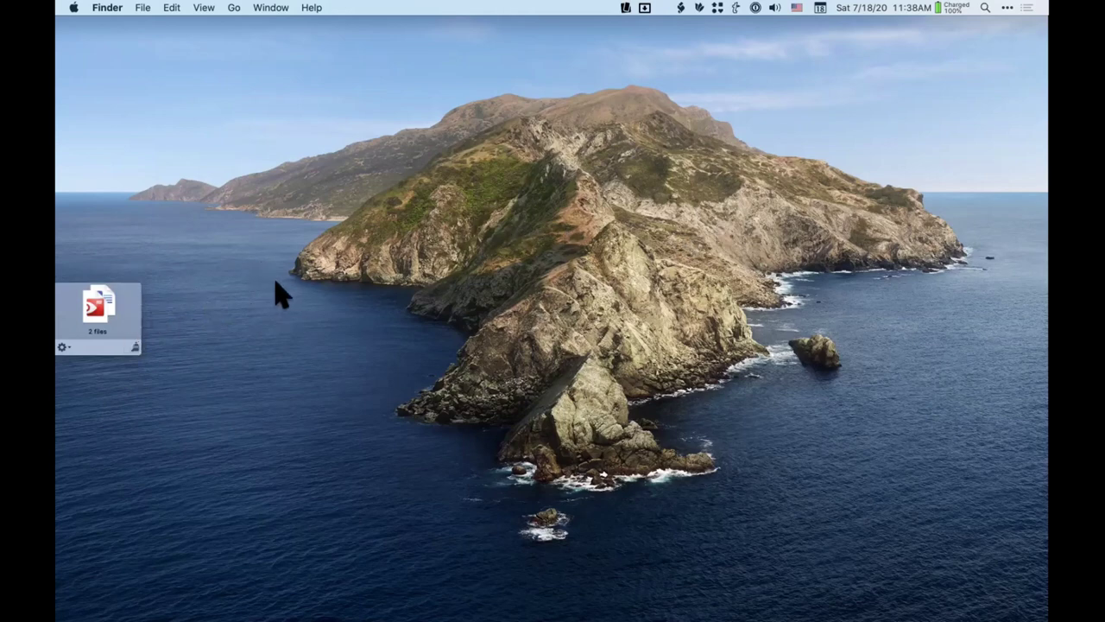
mouse_move(88, 318)
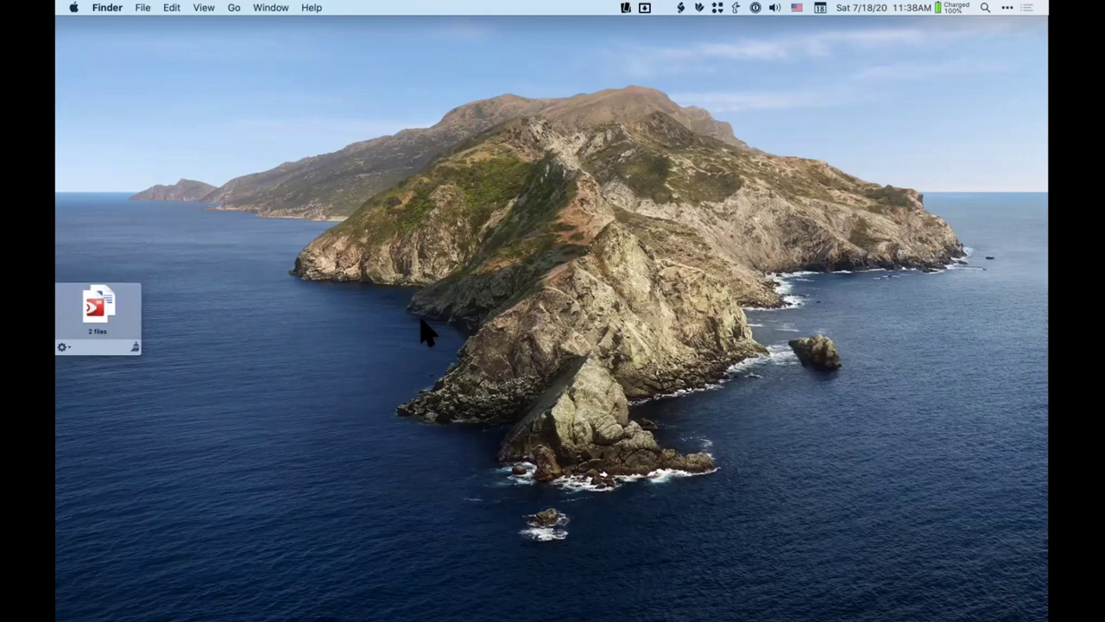
key("super+n")
Shelve SECNAV 5512-1(Indiv) MG Info.pdf and ILH Letter for Passes from Download Backup 1920.
scroll(482, 333, "down", 3)
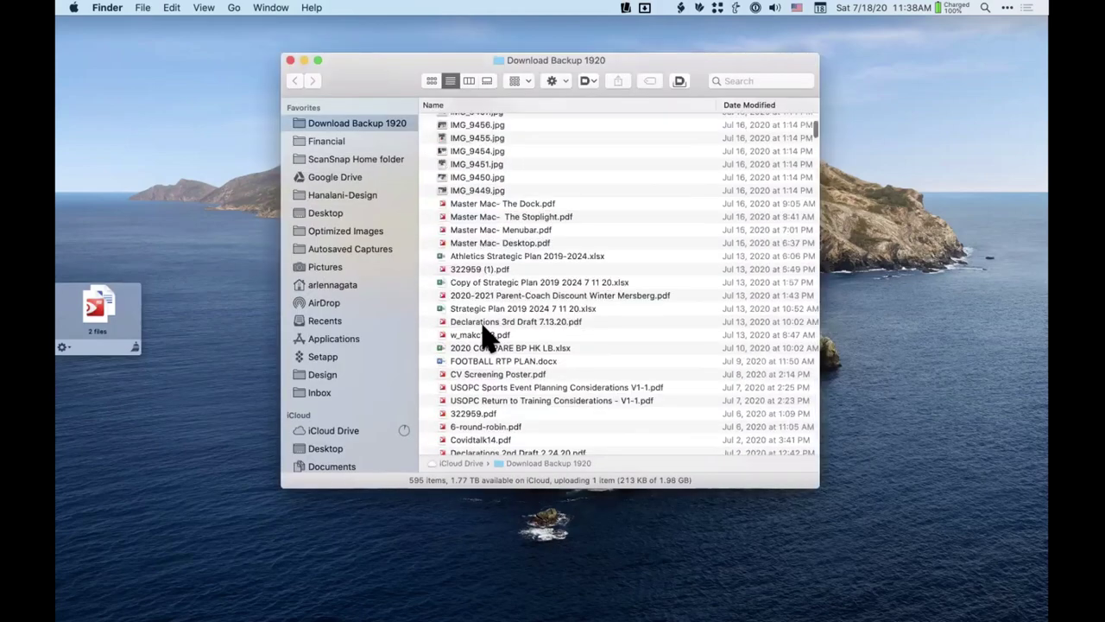
scroll(487, 337, "down", 8)
scroll(483, 332, "up", 1)
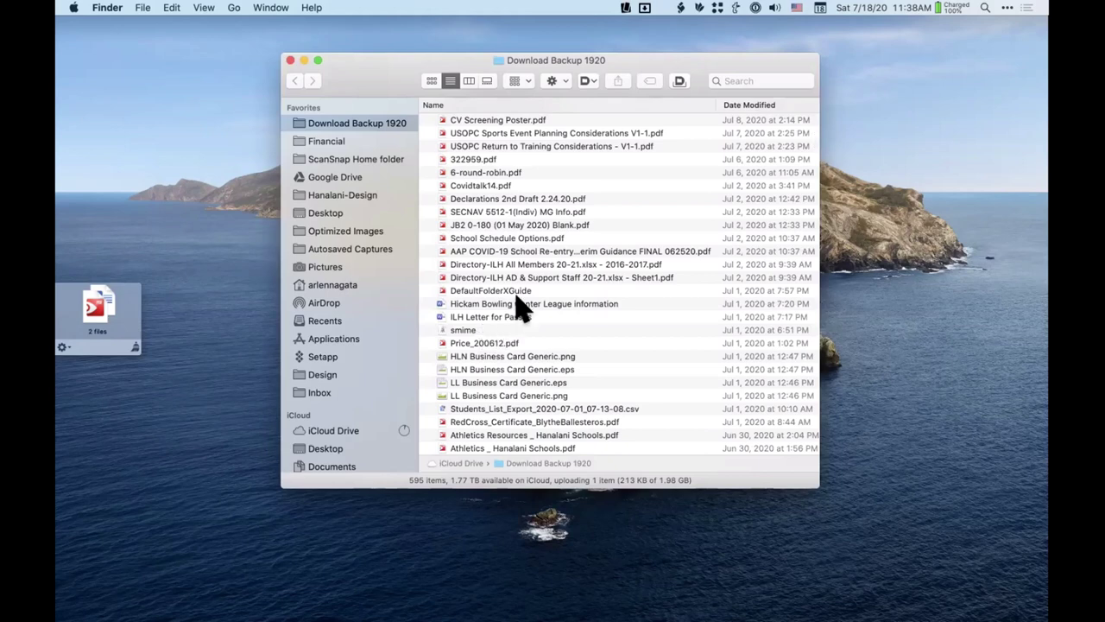
left_click(517, 212)
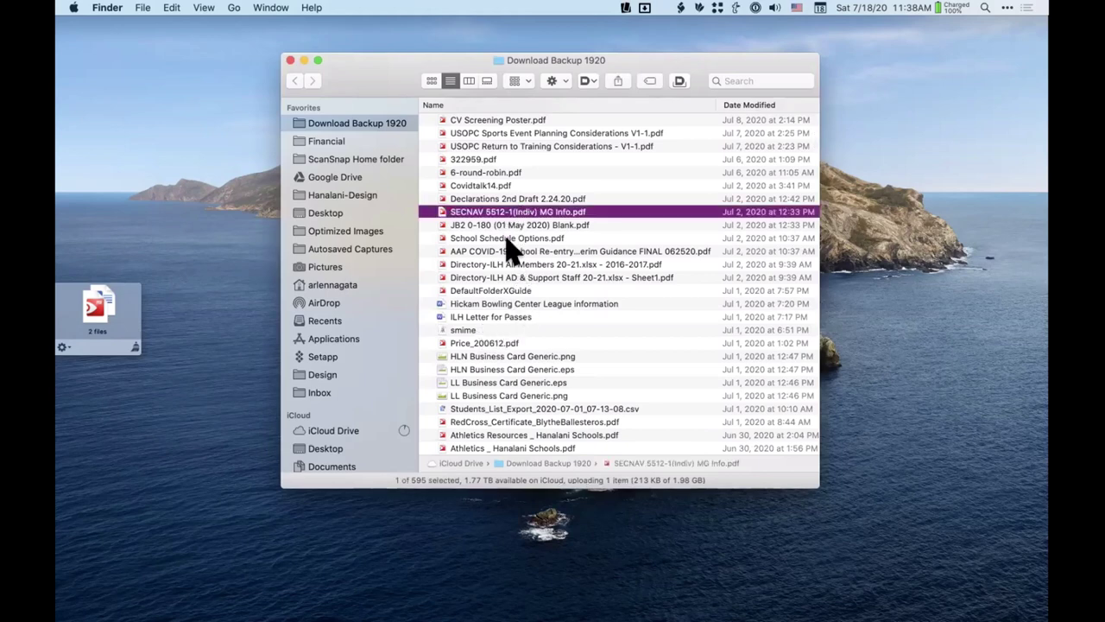
left_click(505, 317, "super")
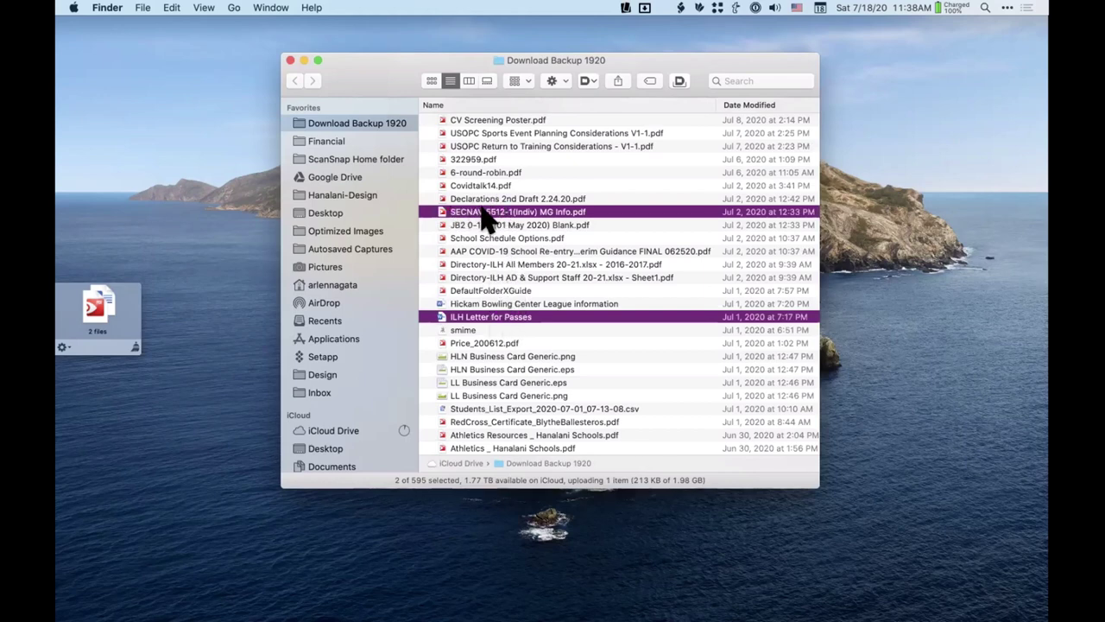
left_click_drag(462, 217, 158, 96)
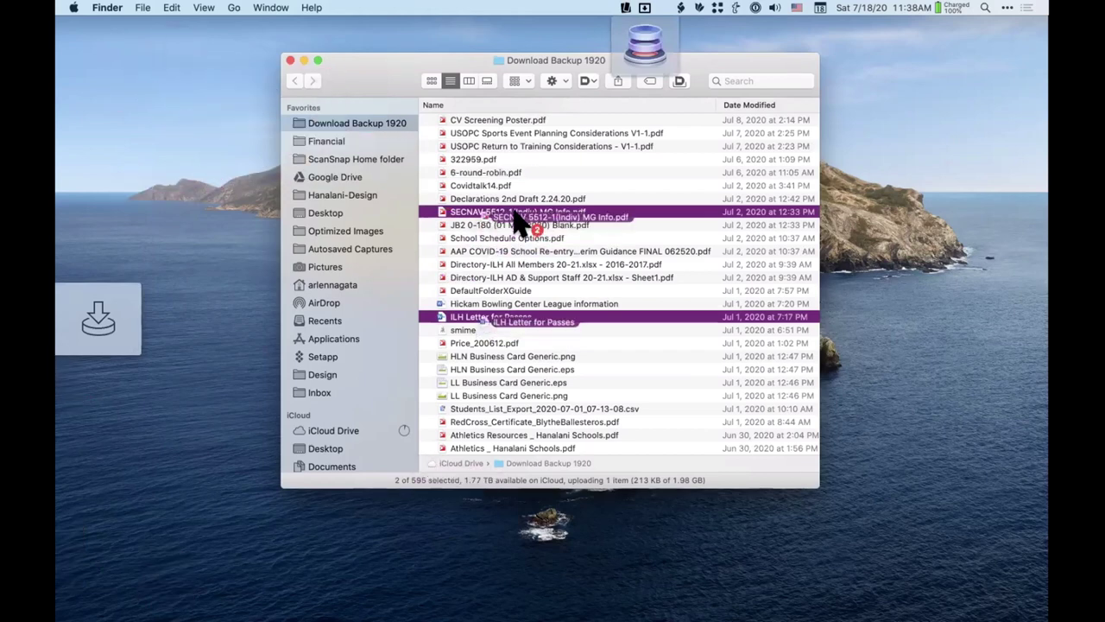
mouse_move(95, 295)
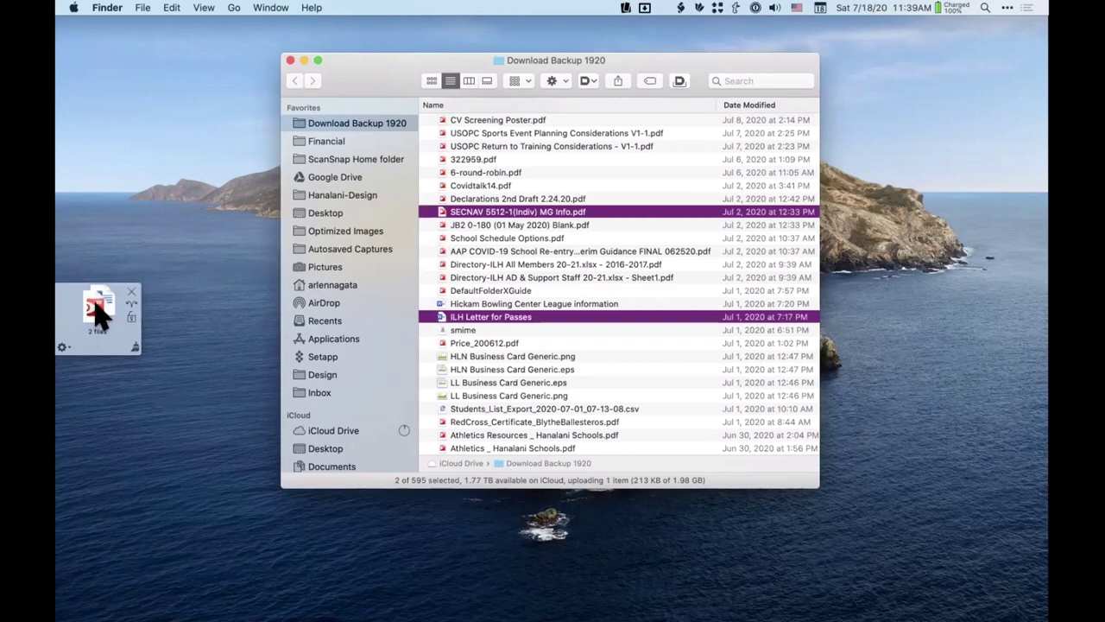
scroll(532, 284, "up", 10)
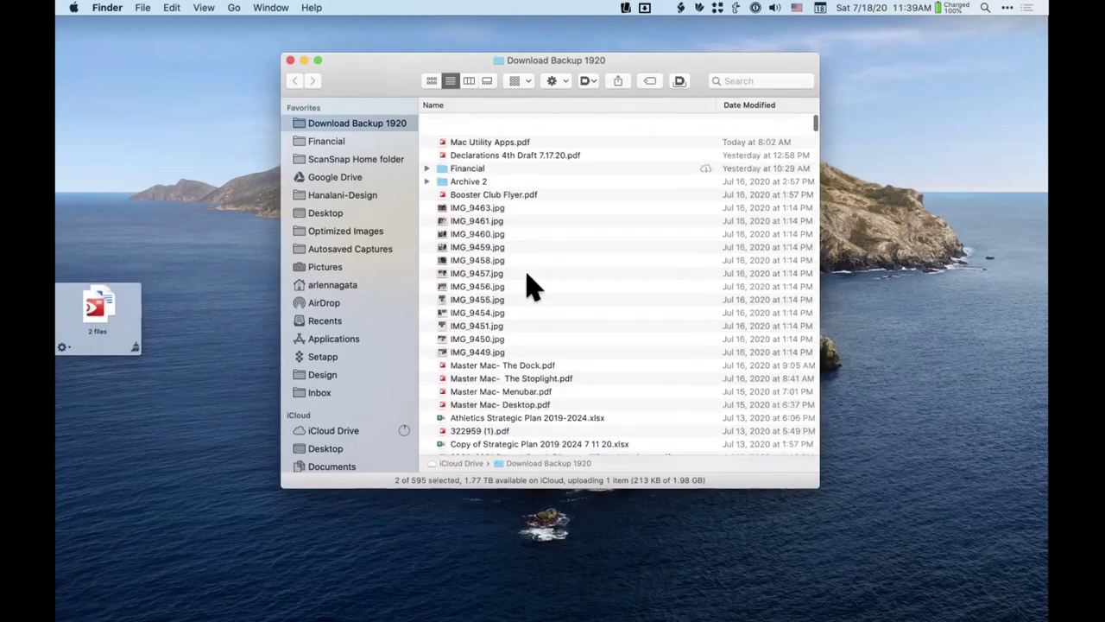
scroll(540, 259, "down", 3)
scroll(541, 259, "down", 3)
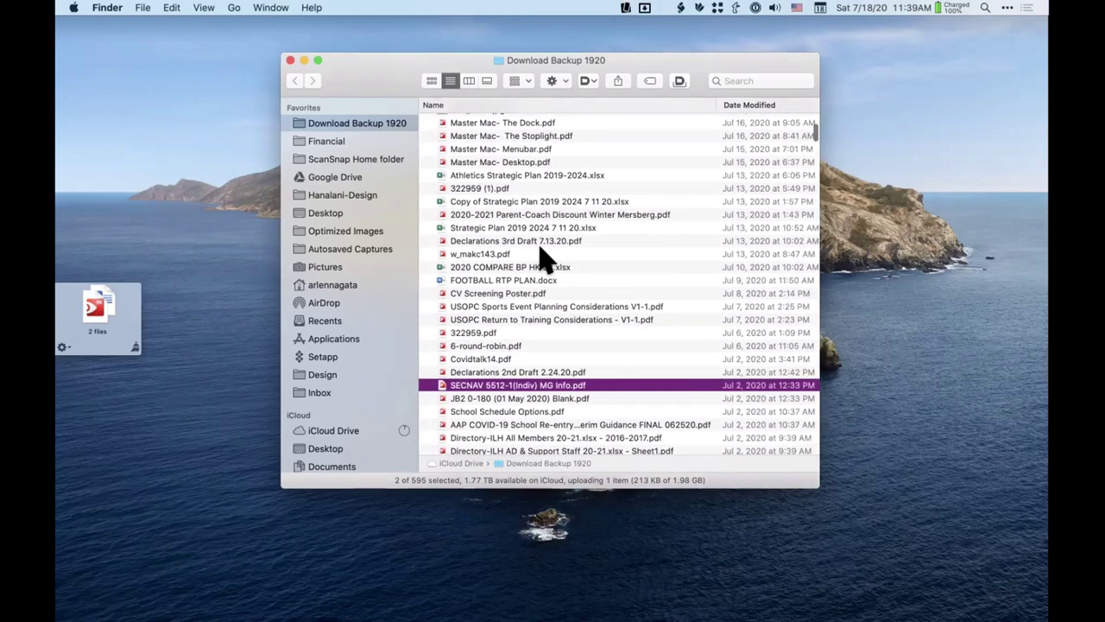
scroll(539, 251, "up", 6)
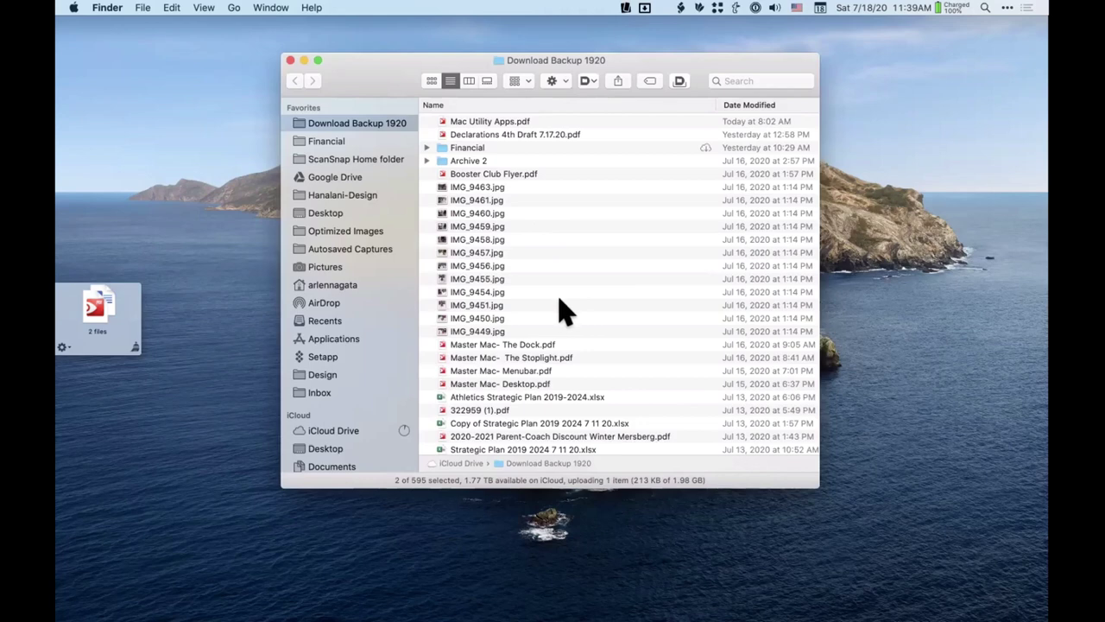
scroll(560, 311, "down", 5)
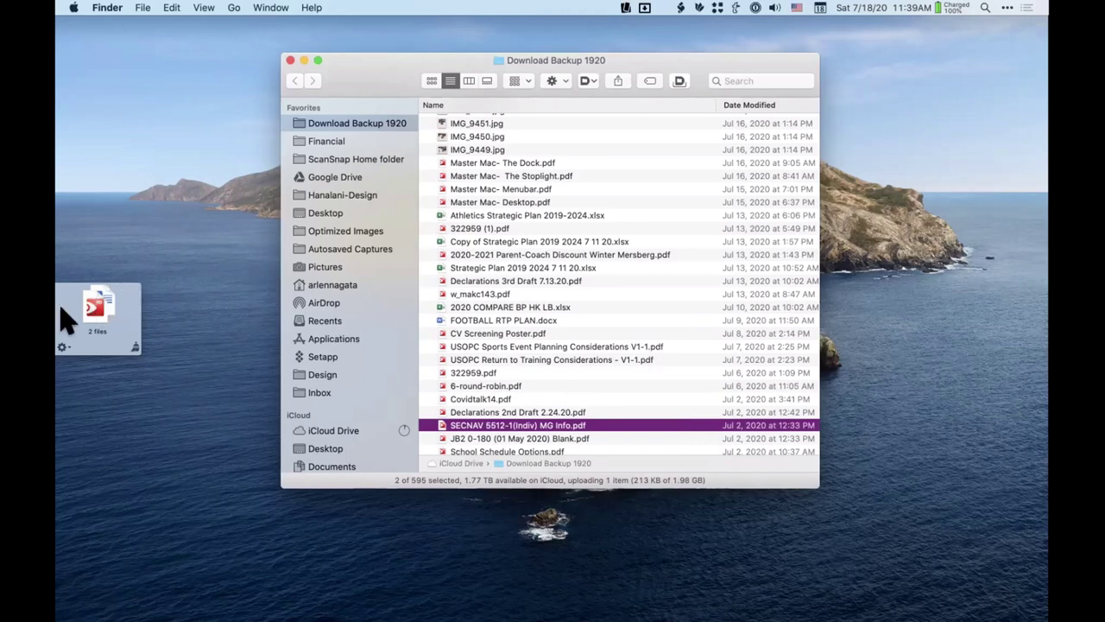
Attach the SECNAV and ILH Letter shelf files to a new Outlook message.
left_click_drag(94, 308, 646, 43)
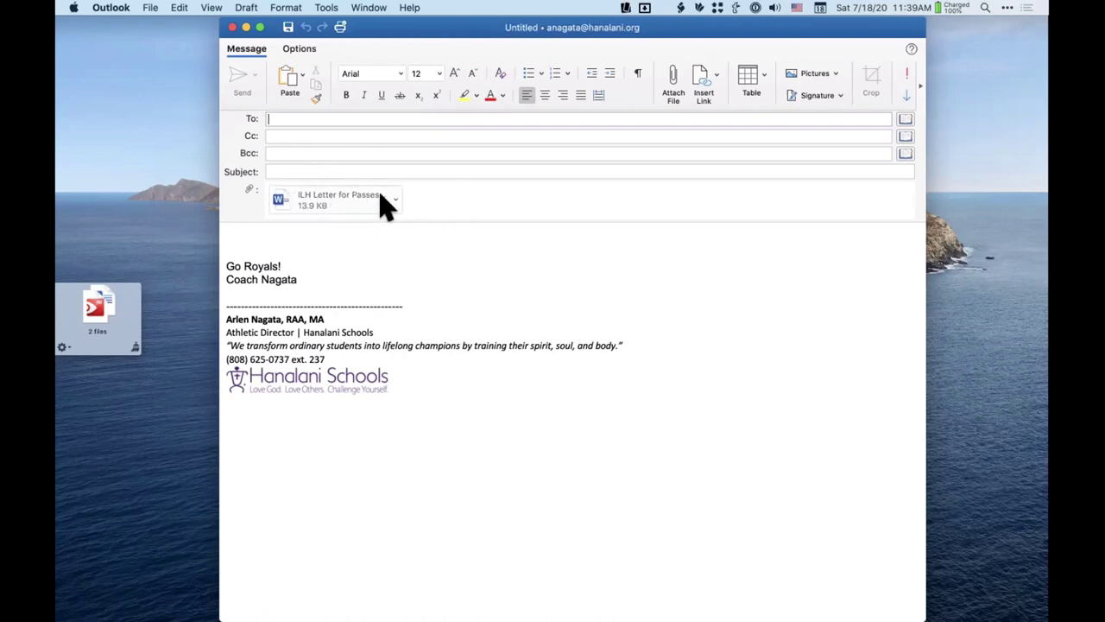
left_click(341, 206)
key("Delete")
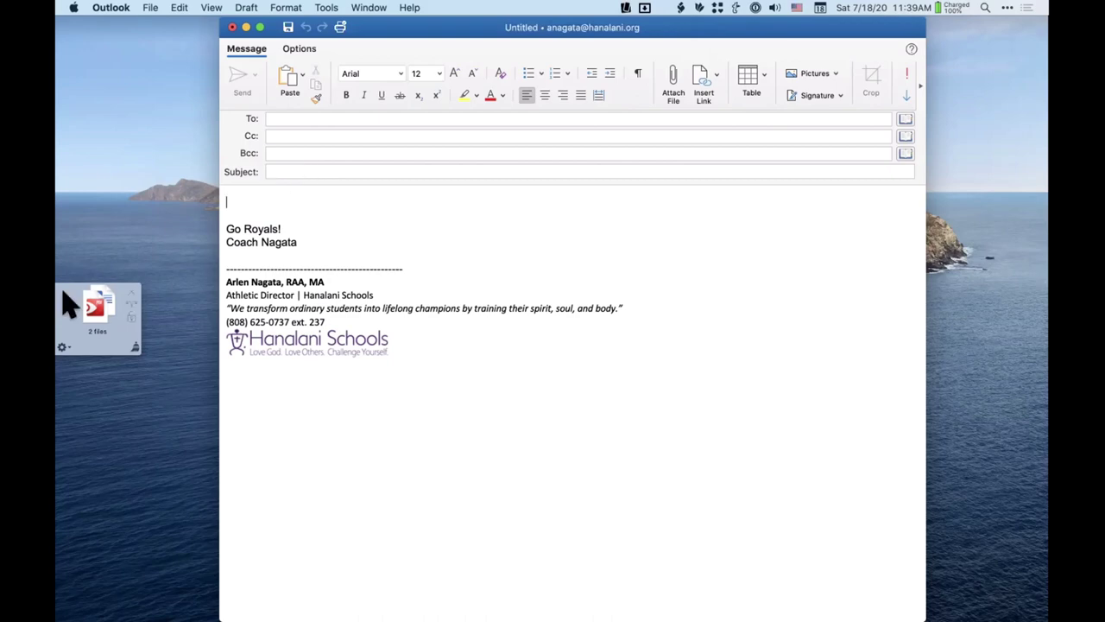
left_click_drag(86, 293, 446, 225)
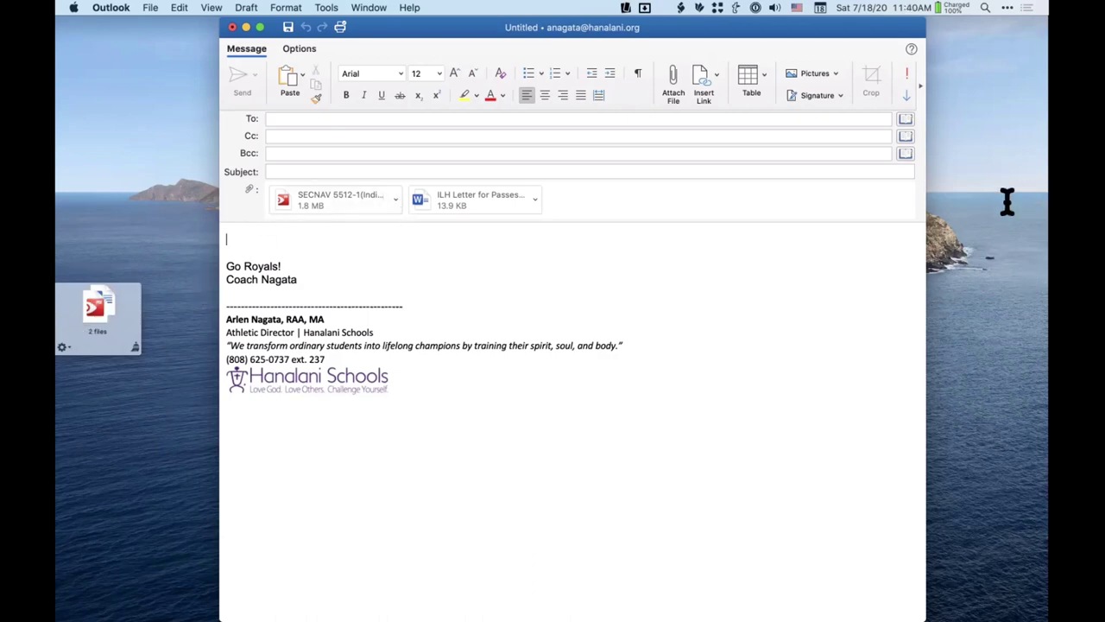
Close the unsent Outlook message, confirming in the sheet.
left_click(277, 235)
left_click(233, 27)
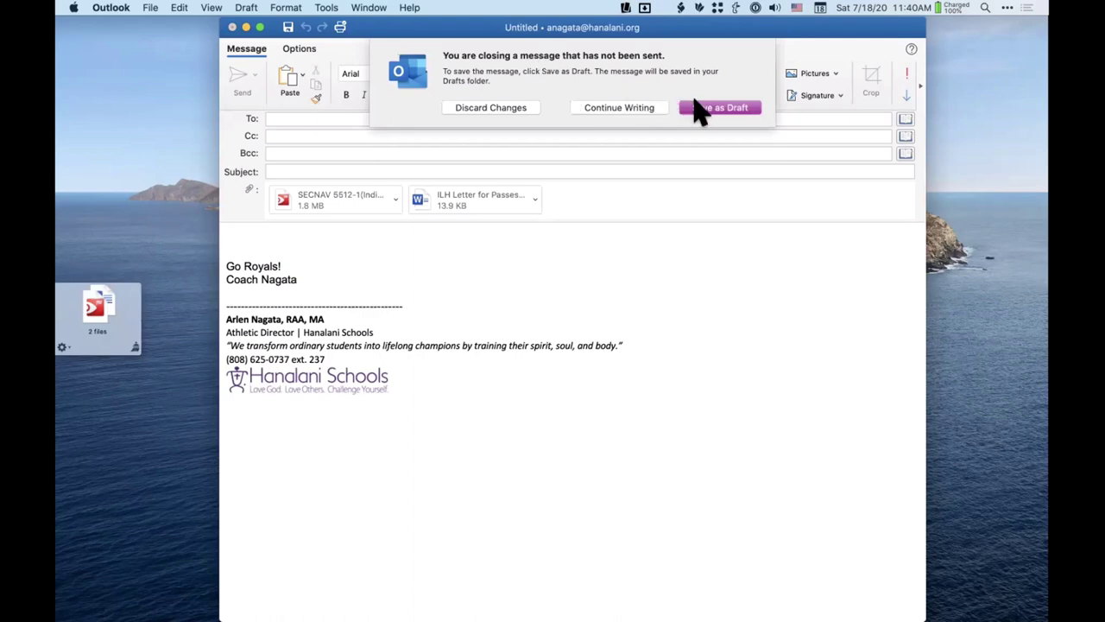
left_click(492, 107)
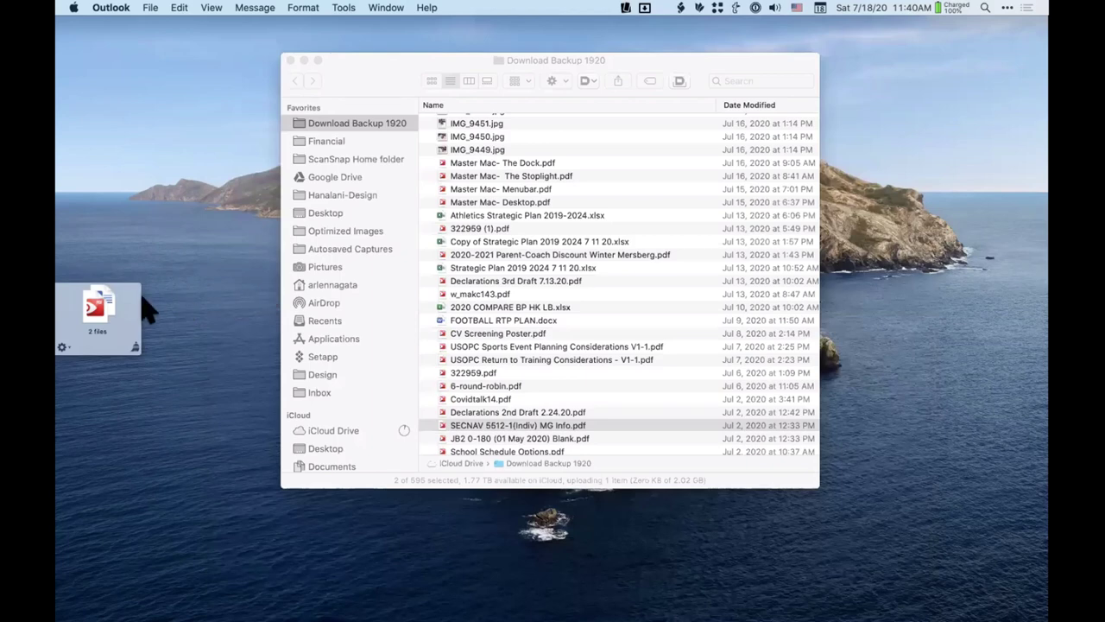
right_click(61, 342)
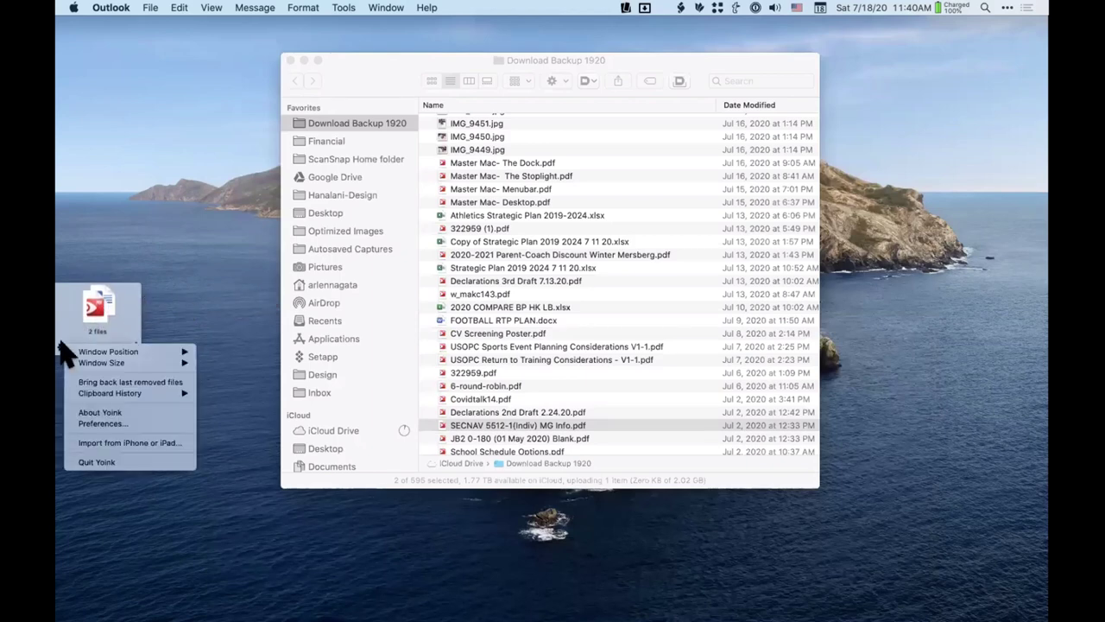
left_click(98, 423)
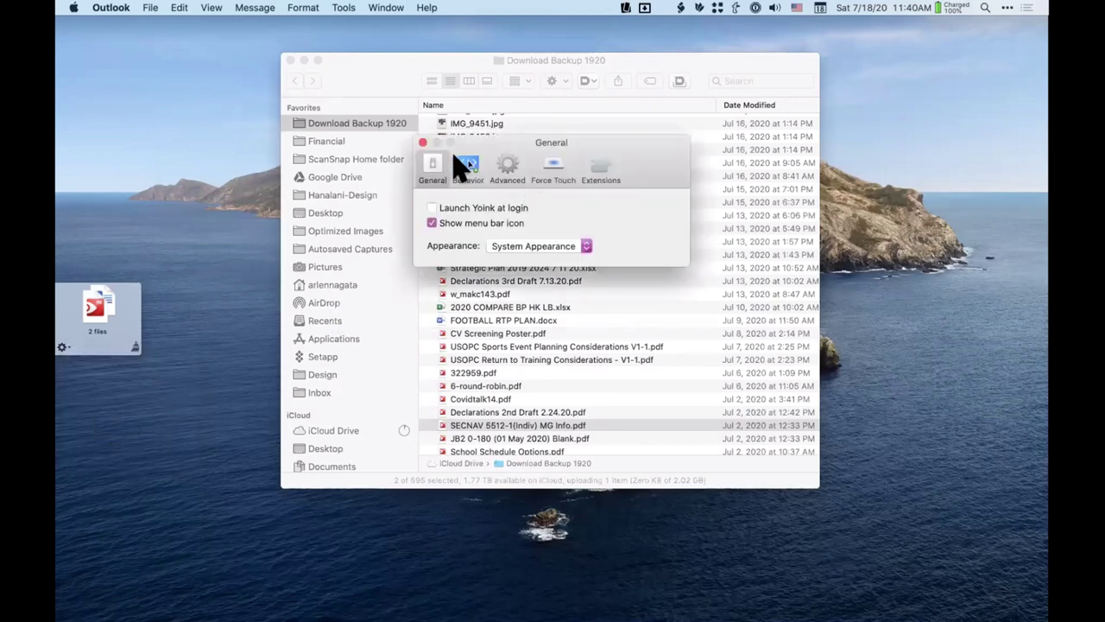
left_click(466, 169)
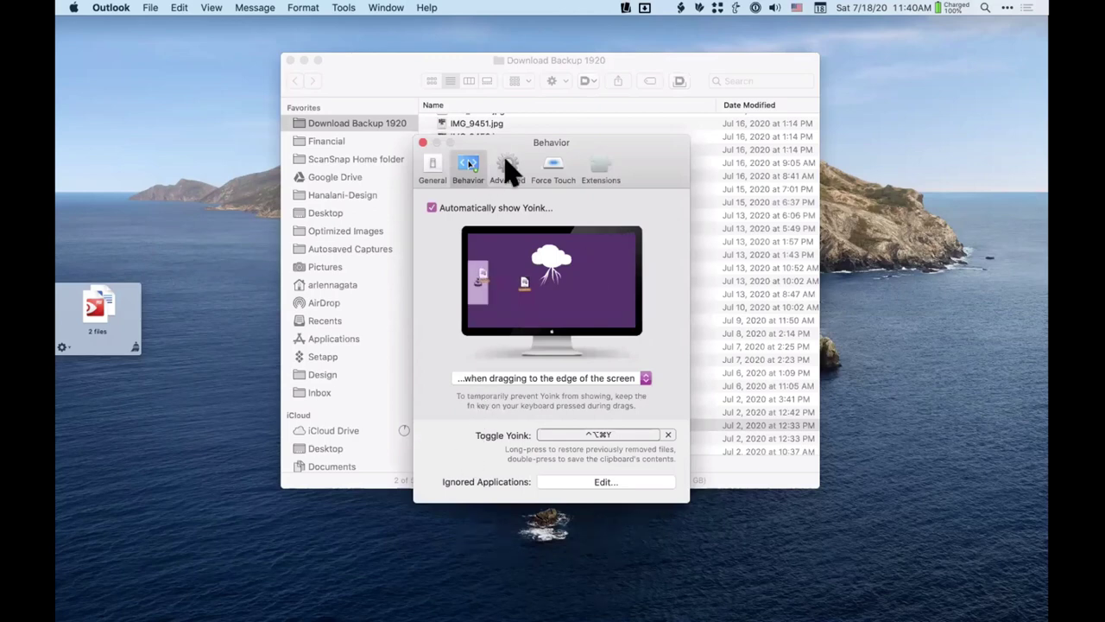
left_click(508, 168)
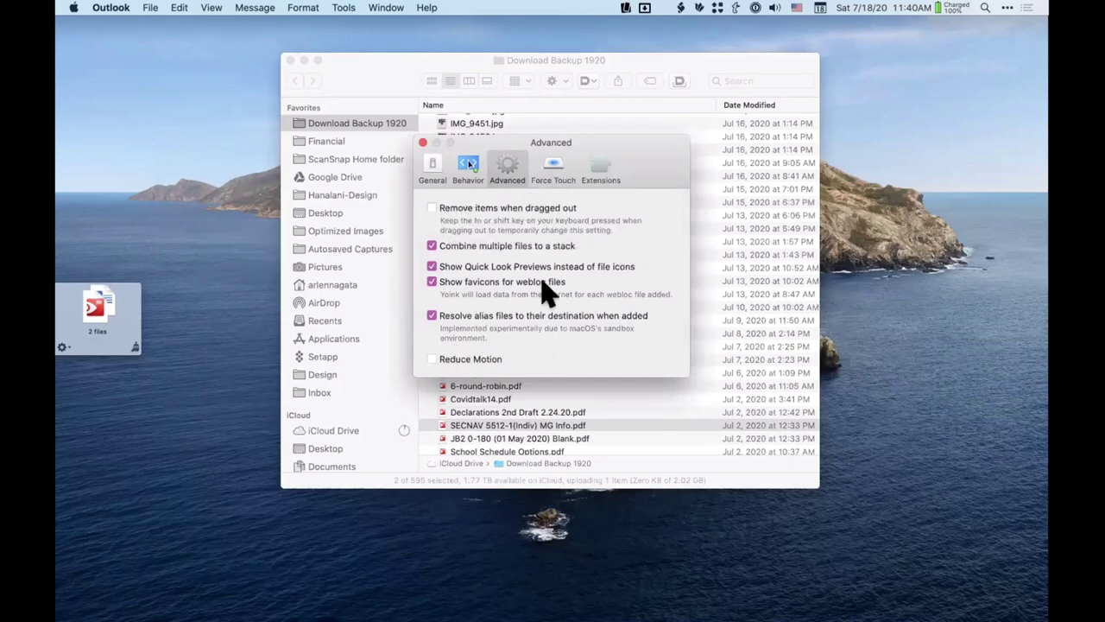
left_click(433, 166)
left_click(431, 143)
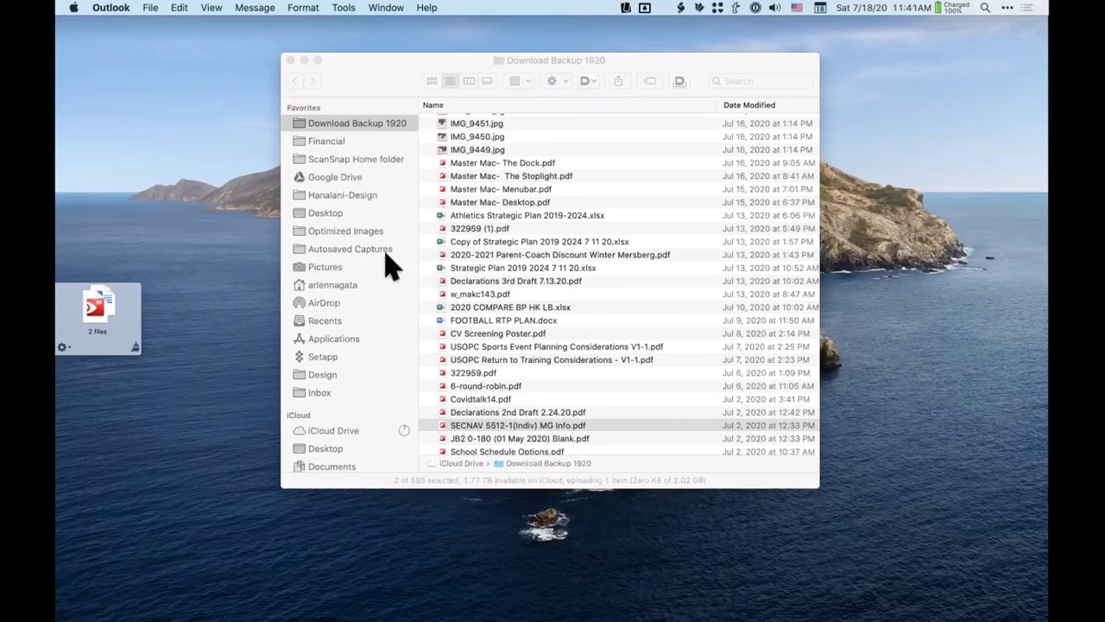
Move the two shelved files into the Download Backup 1920 folder.
mouse_move(113, 327)
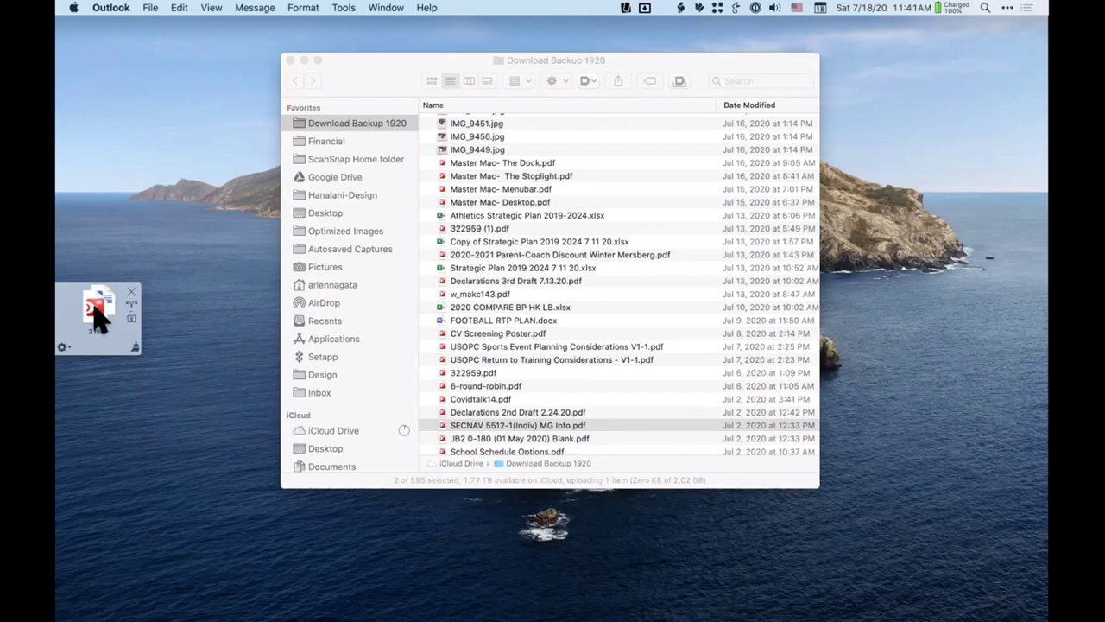
scroll(518, 354, "down", 5)
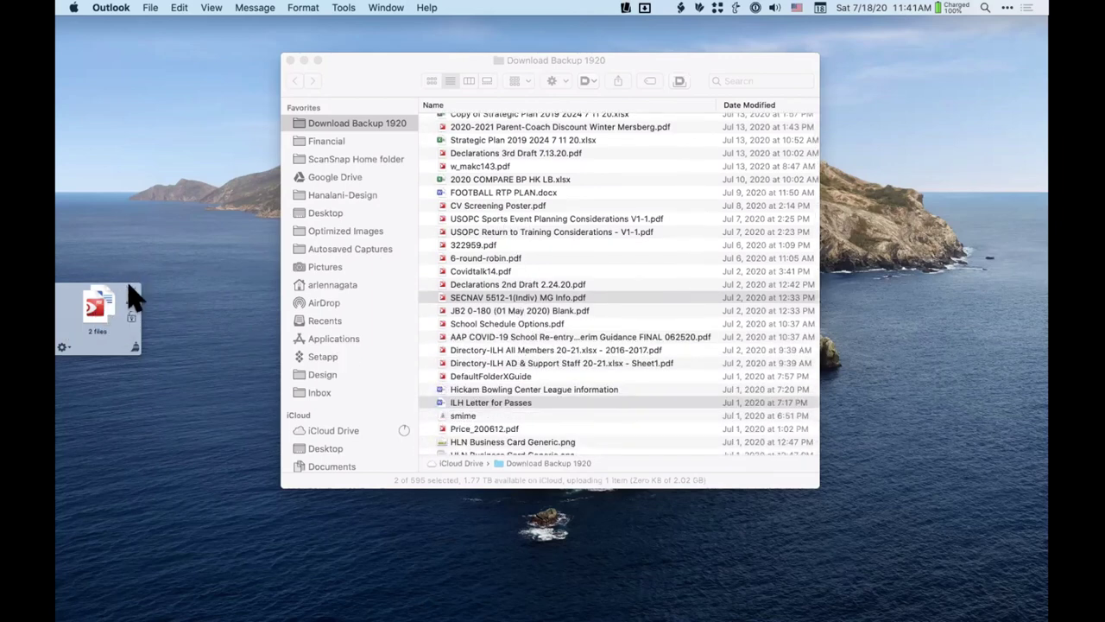
left_click_drag(129, 297, 91, 321)
scroll(518, 217, "up", 10)
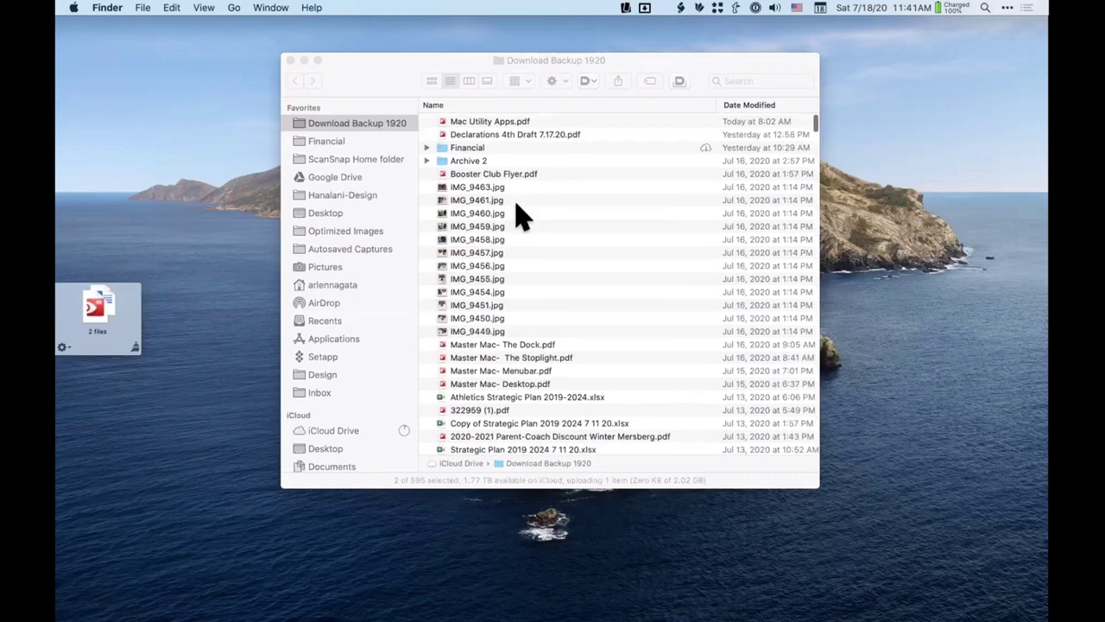
scroll(543, 386, "down", 5)
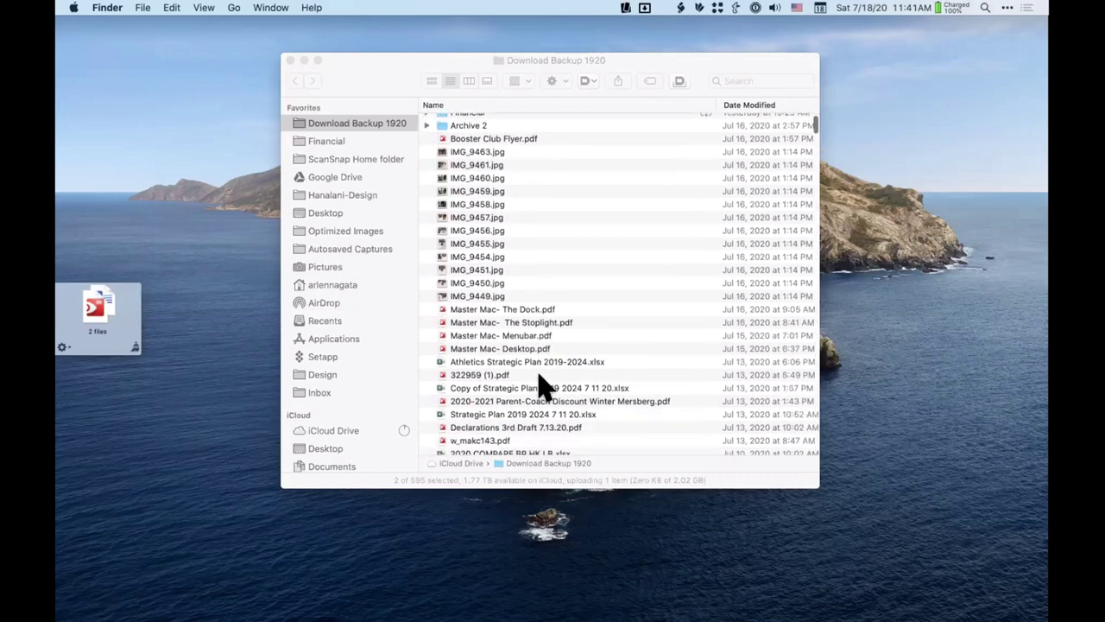
scroll(542, 387, "down", 1)
scroll(535, 387, "up", 5)
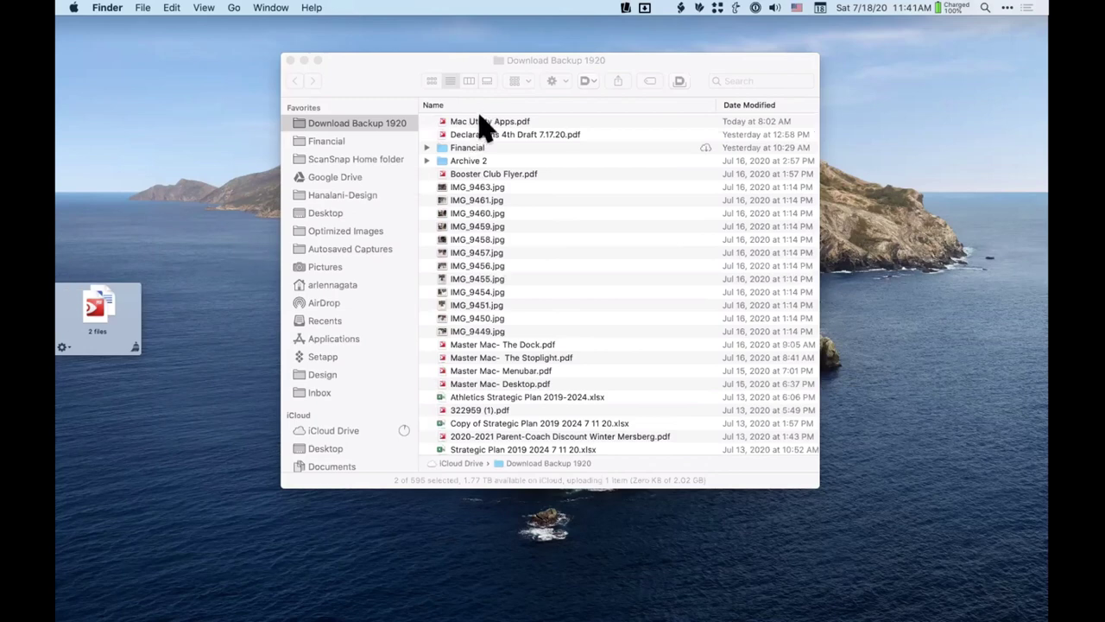
Move Mac Utility Apps.pdf via the shelf to the desktop, then drop the two shelved files there.
left_click_drag(483, 126, 109, 294)
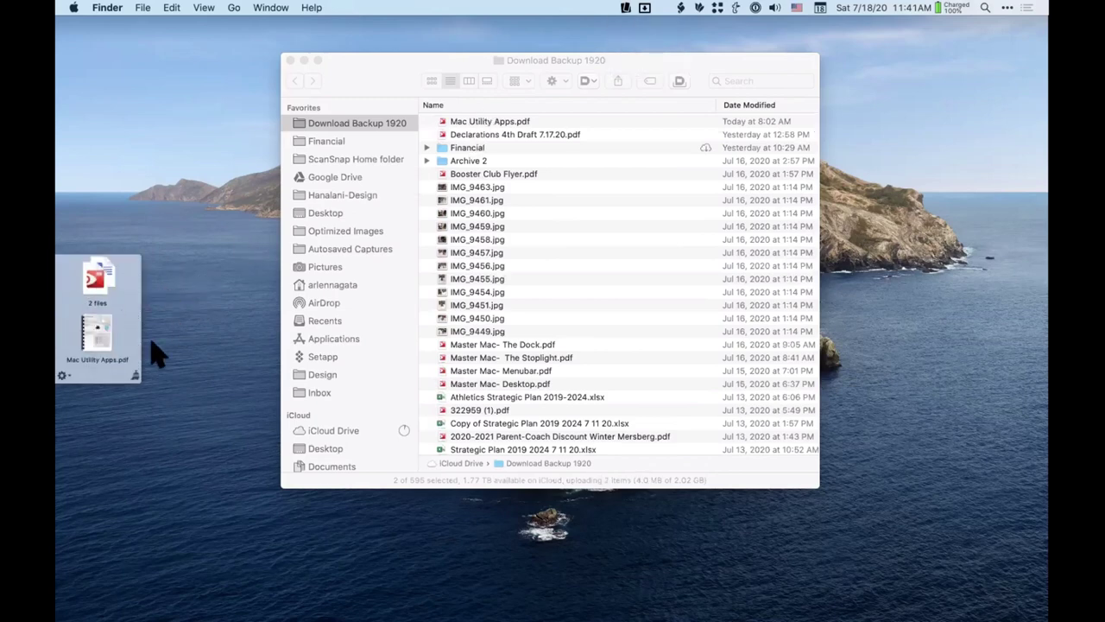
left_click_drag(103, 333, 164, 129)
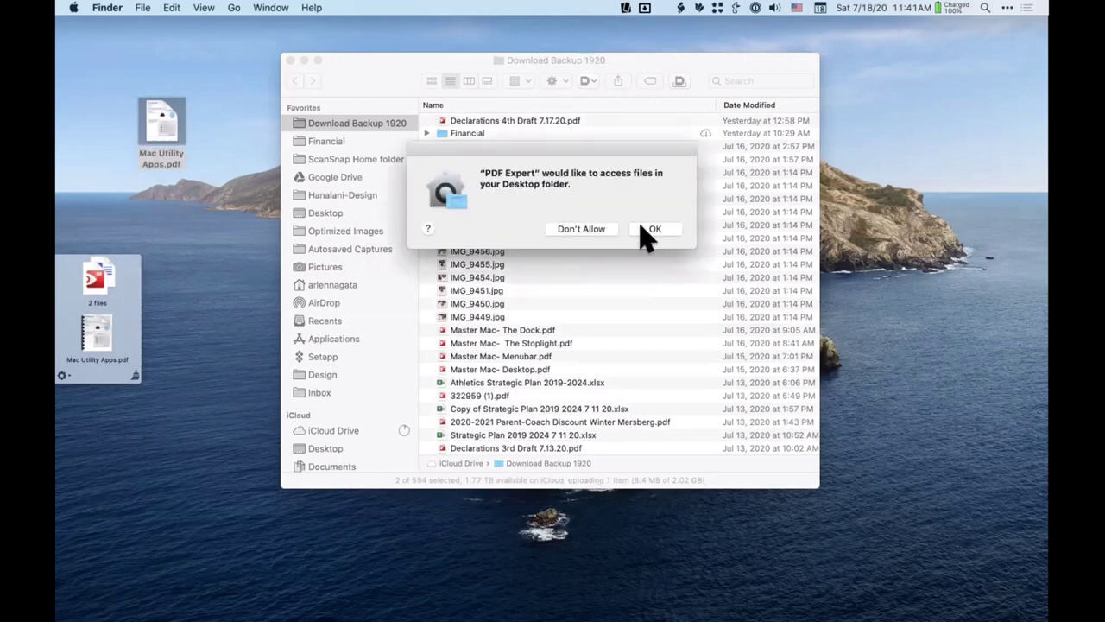
left_click(646, 230)
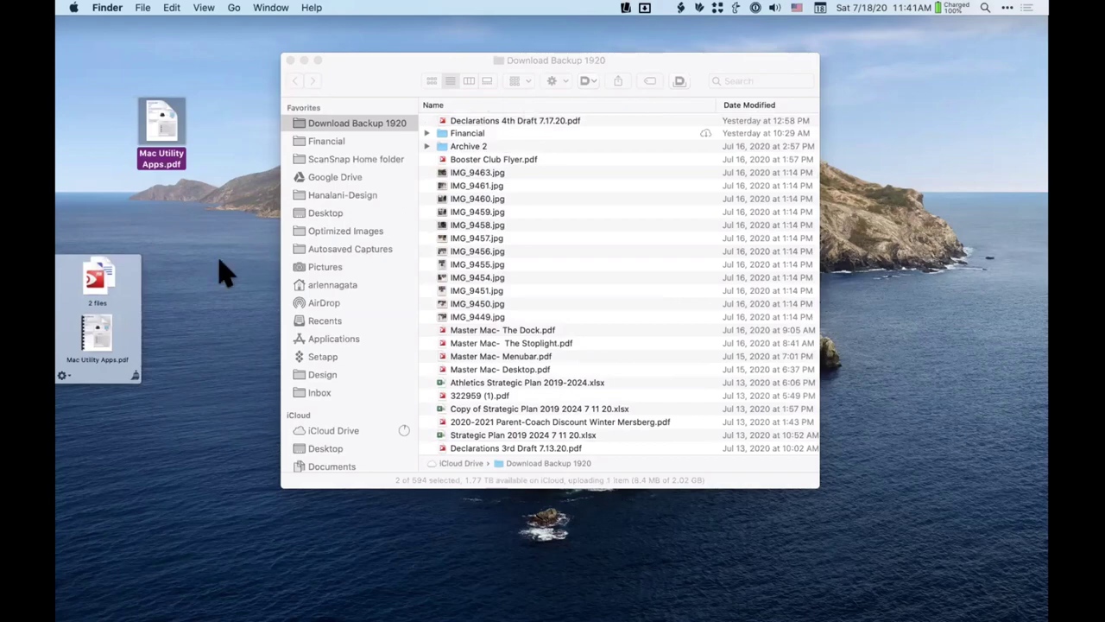
scroll(506, 316, "down", 5)
scroll(506, 316, "down", 5)
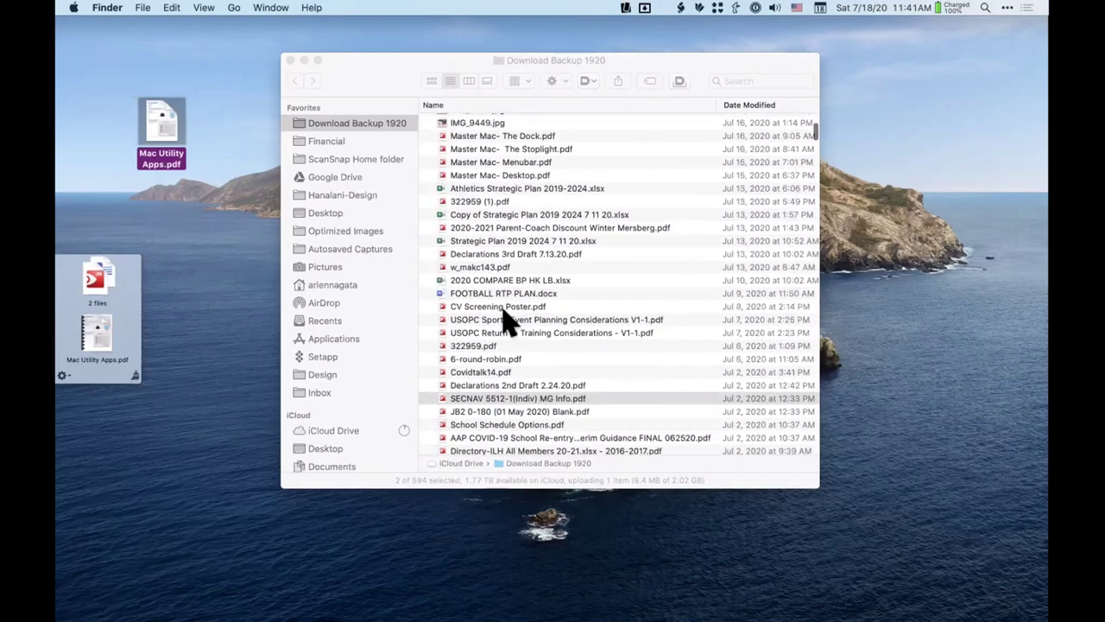
left_click_drag(95, 280, 216, 209)
Return Mac Utility Apps.pdf, SECNAV and ILH Letter from the desktop to Download Backup 1920.
scroll(533, 309, "up", 2)
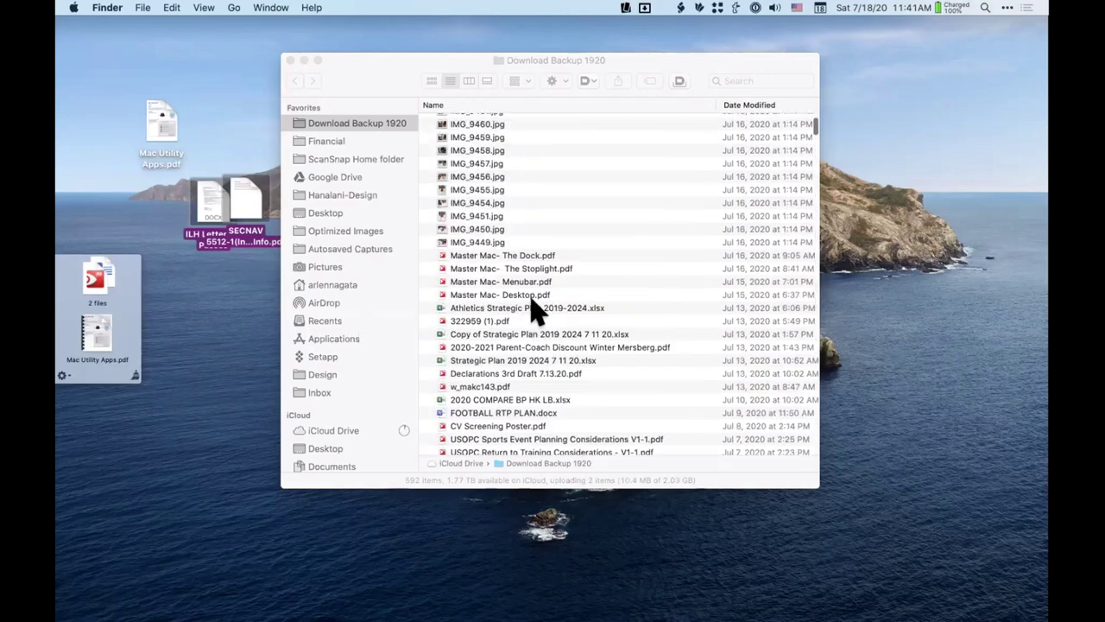
scroll(533, 309, "down", 4)
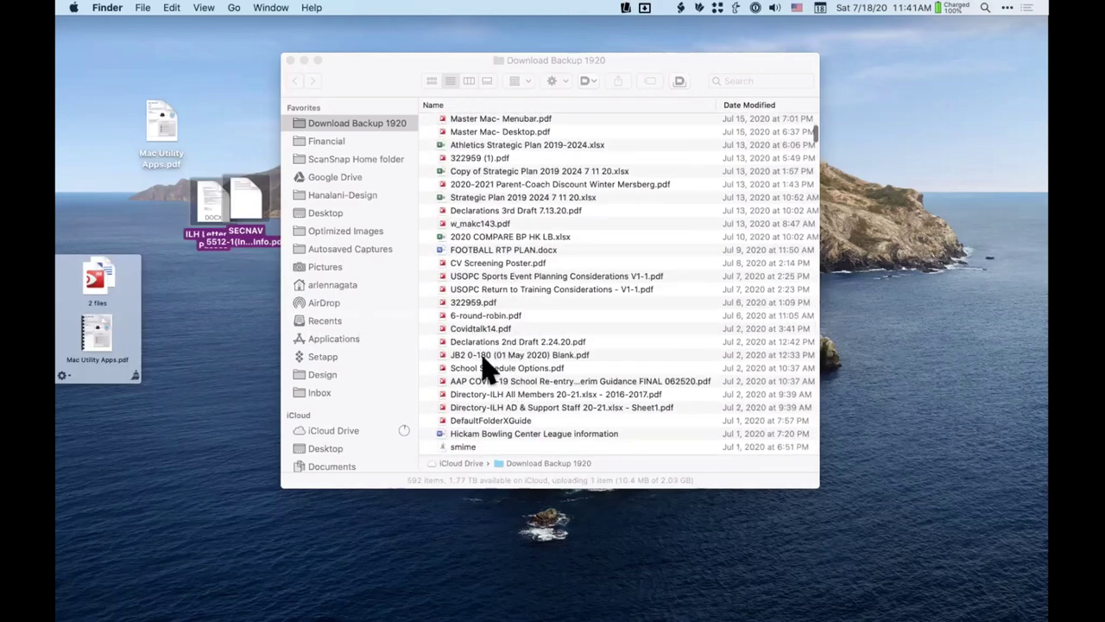
scroll(509, 378, "down", 2)
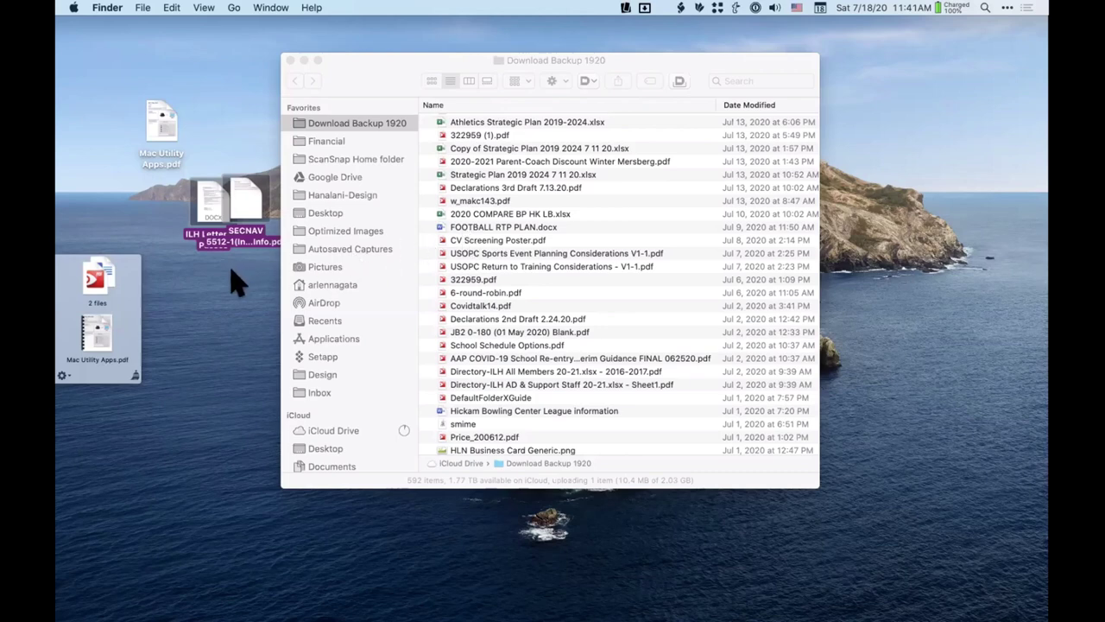
left_click_drag(246, 280, 599, 238)
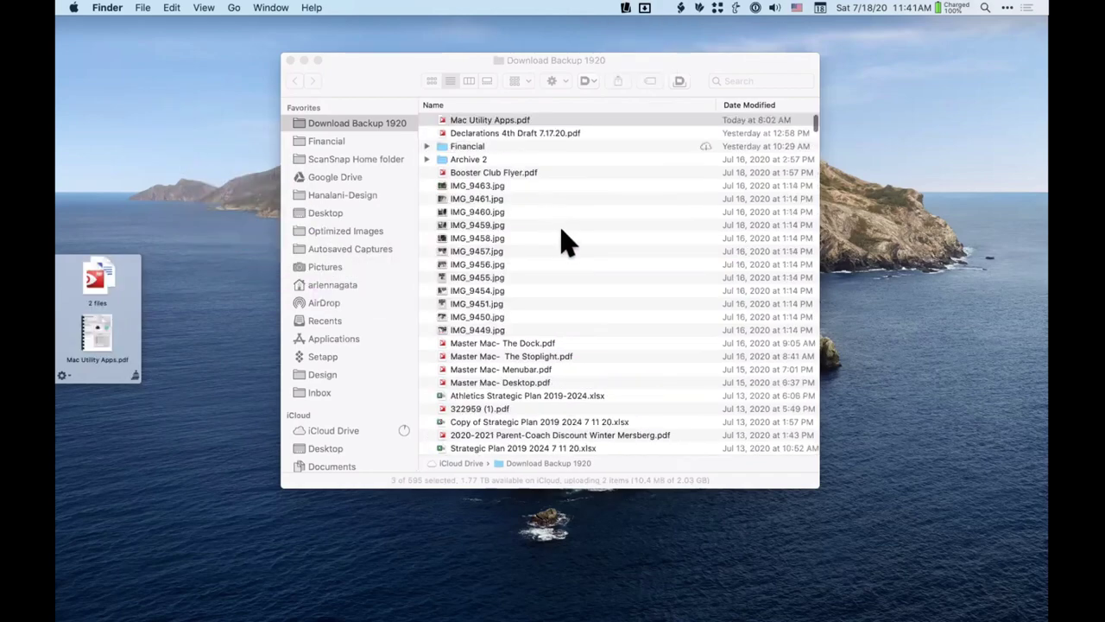
left_click(564, 291)
scroll(542, 350, "down", 2)
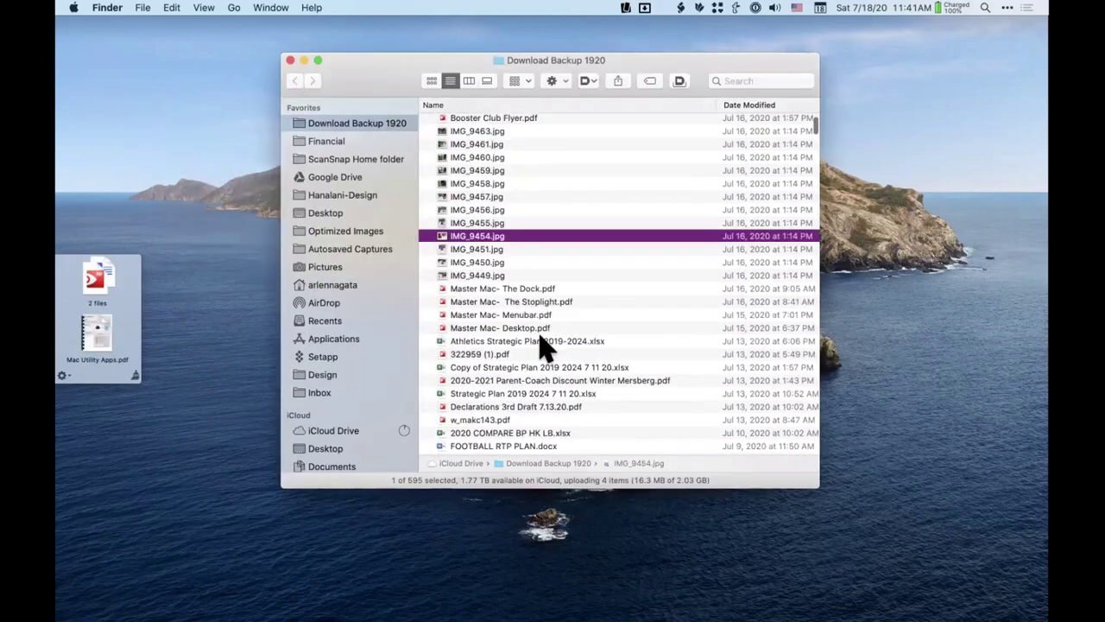
scroll(542, 345, "down", 5)
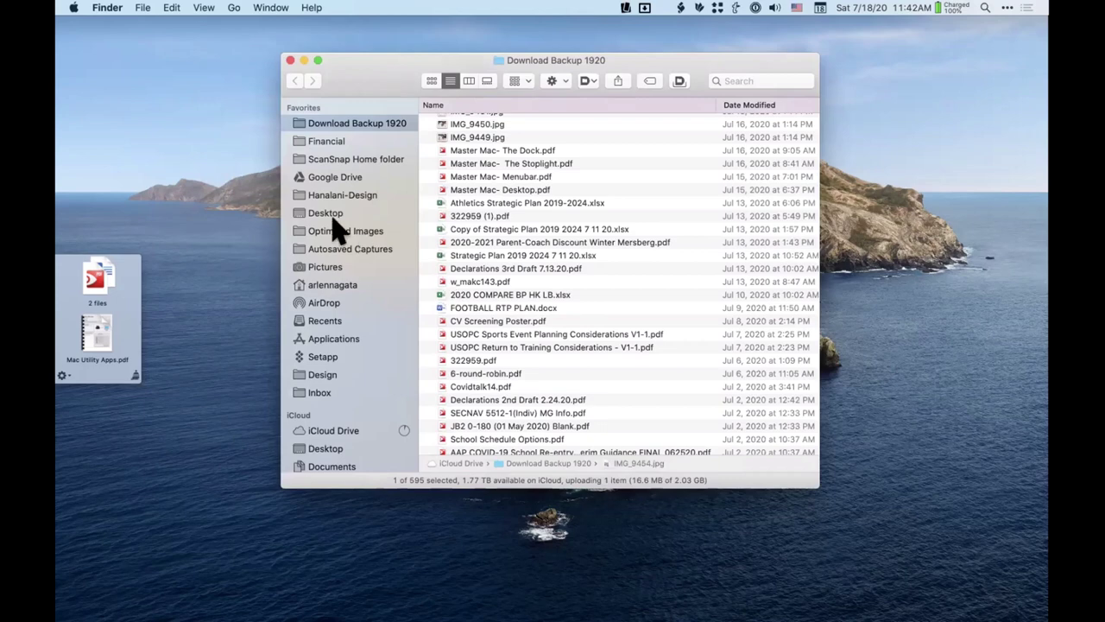
Clear the shelf and shelve Mac Utility Apps.pdf from Download Backup 1920.
left_click(223, 206)
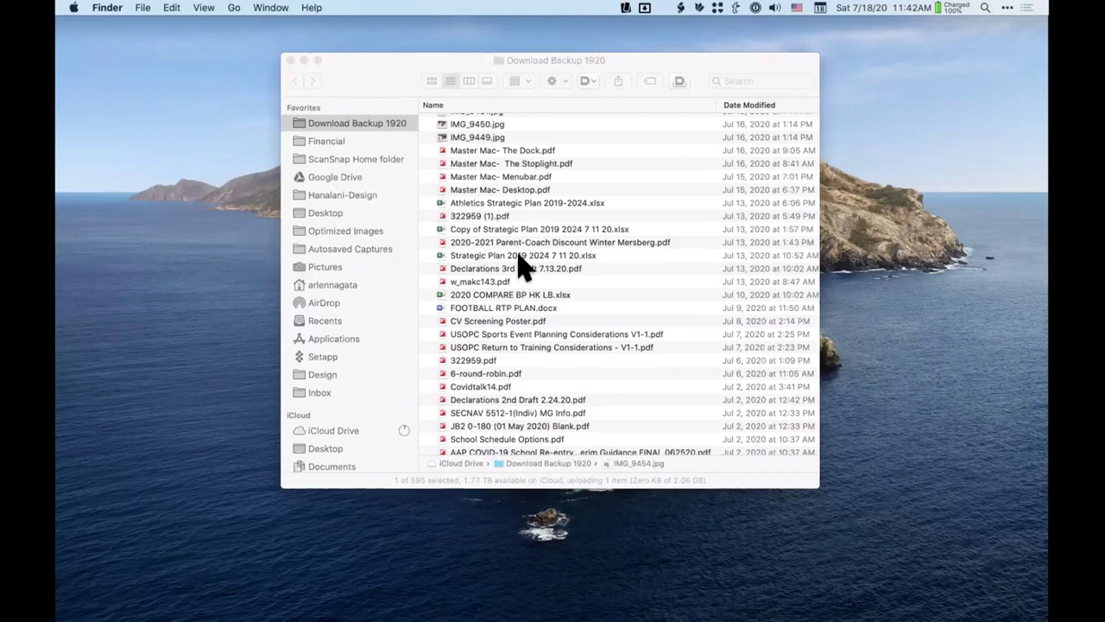
scroll(511, 267, "up", 5)
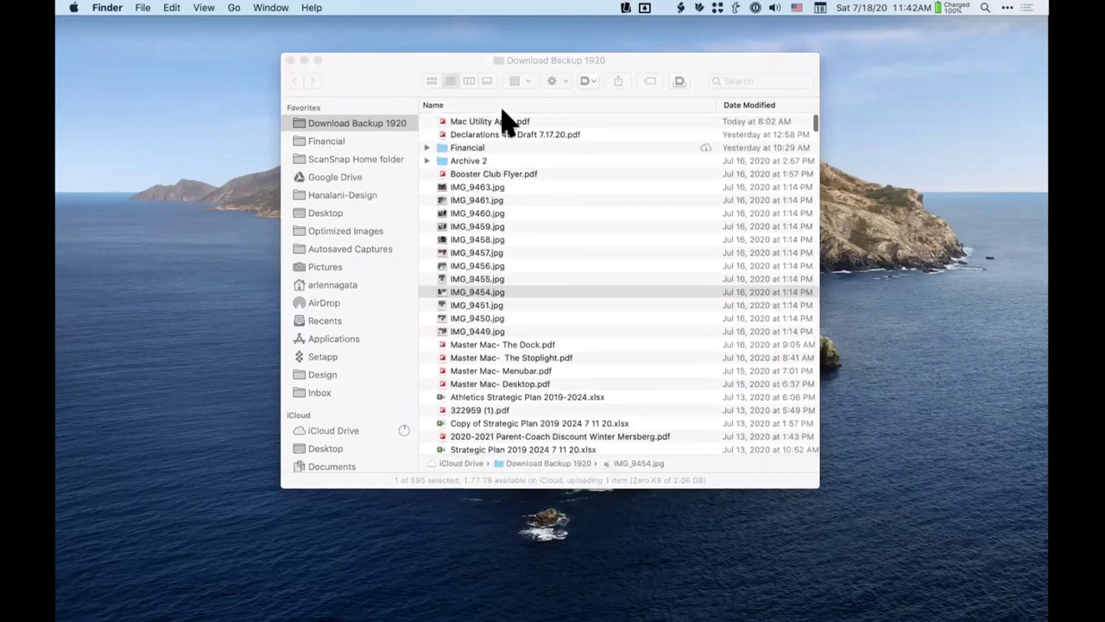
left_click(496, 114)
left_click_drag(483, 125, 96, 333)
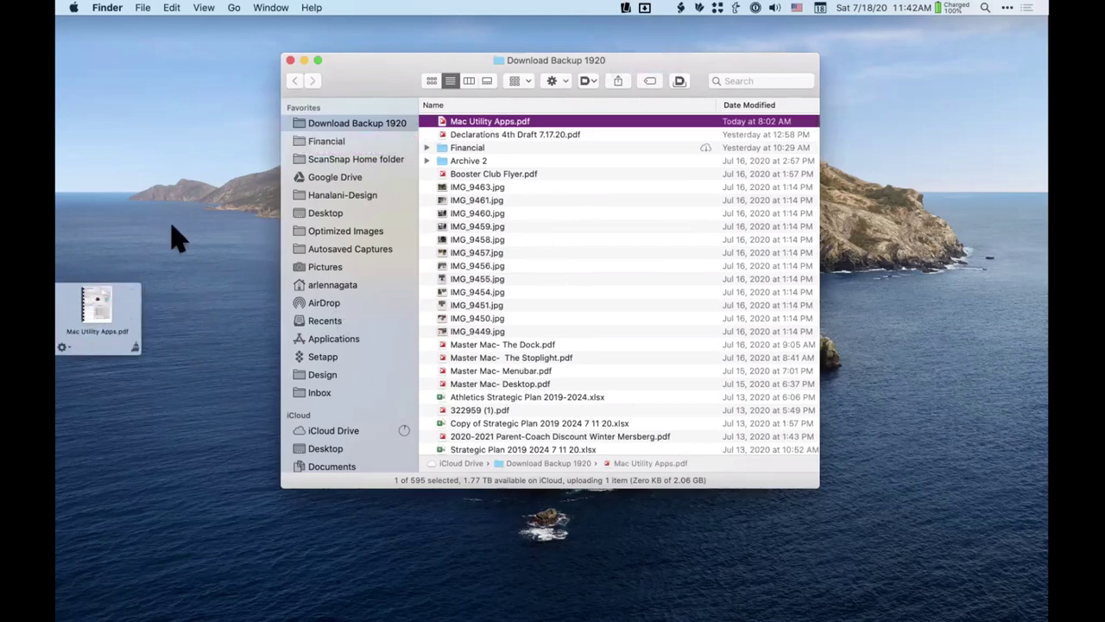
mouse_move(90, 304)
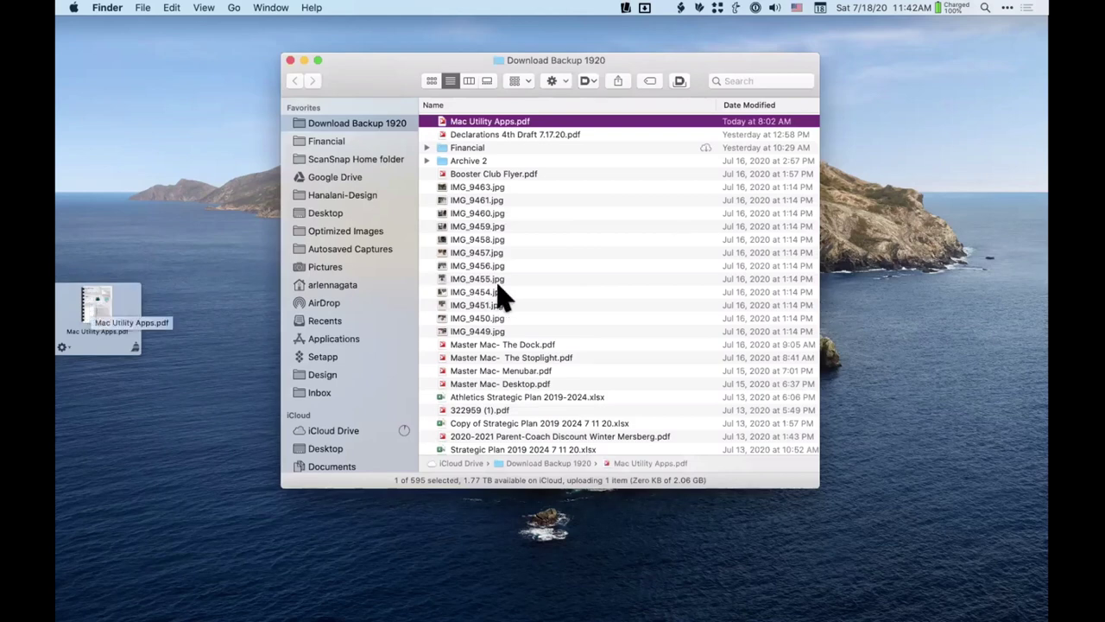
Select the shelved PDF and open the ScanSnap Home folder in Finder.
left_click(82, 310)
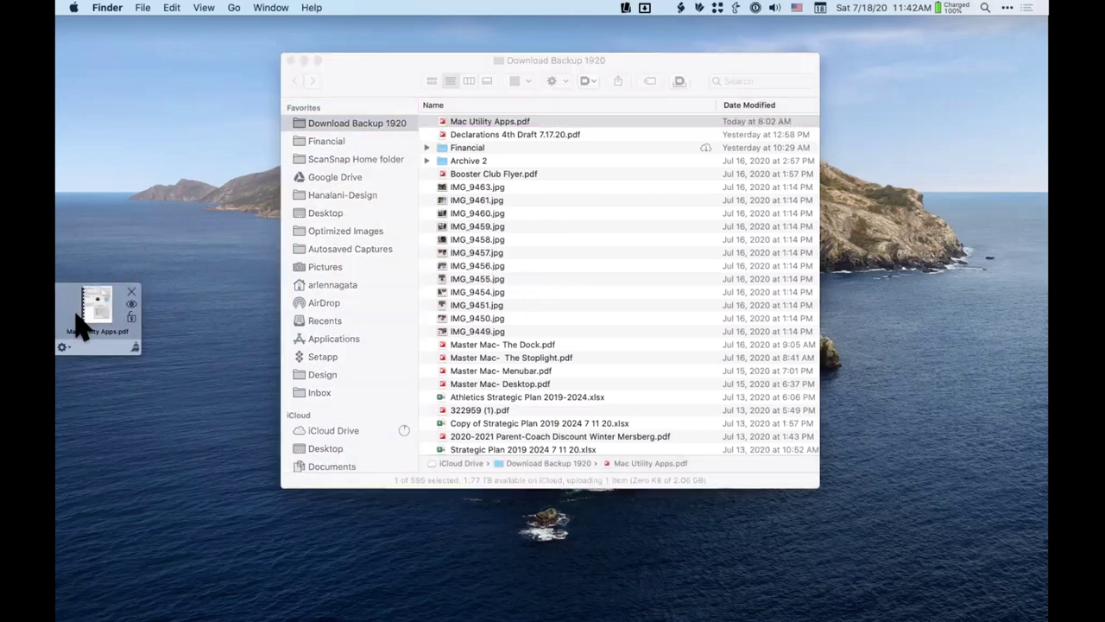
left_click(335, 158)
left_click(334, 160)
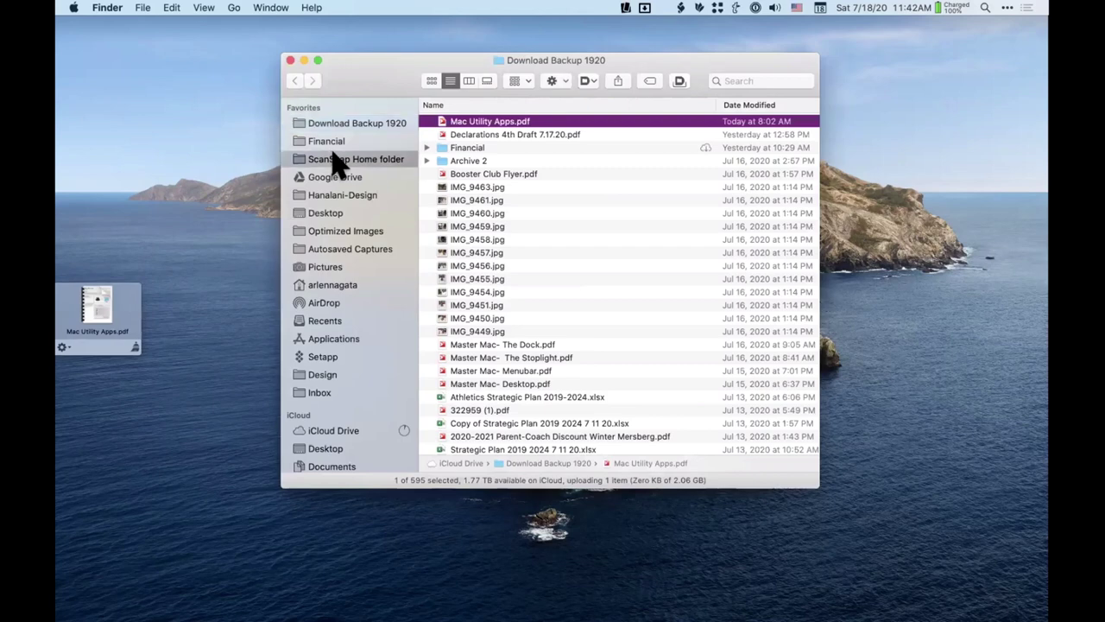
Copy the shelved PDF into ScanSnap Home folder, allowing PDF Expert access, then remove it again.
left_click_drag(97, 304, 622, 280)
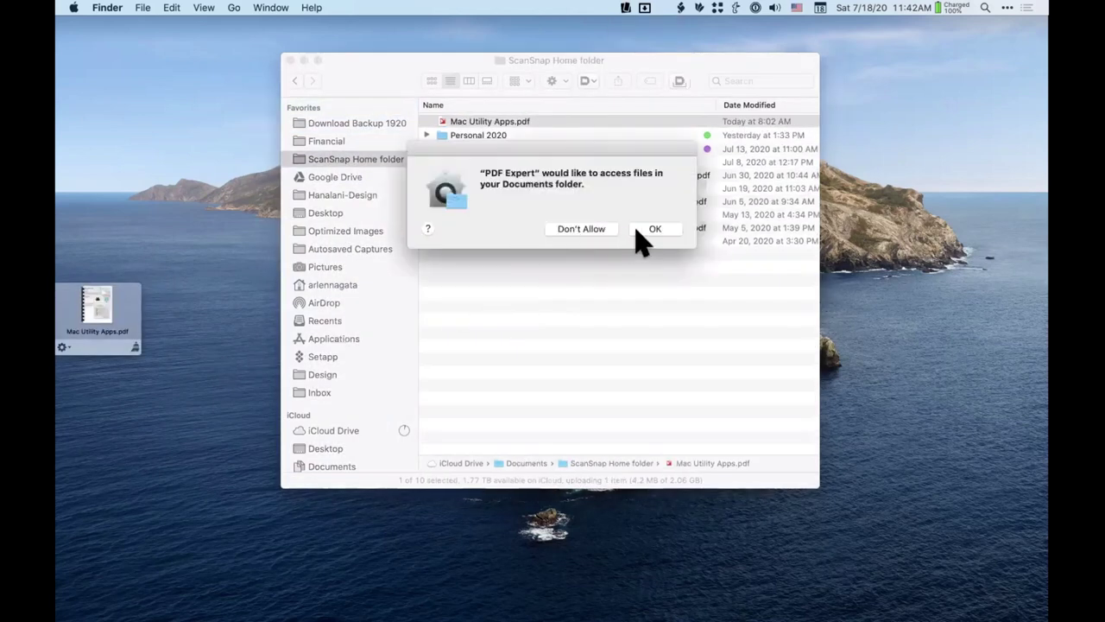
left_click(656, 232)
left_click(486, 318)
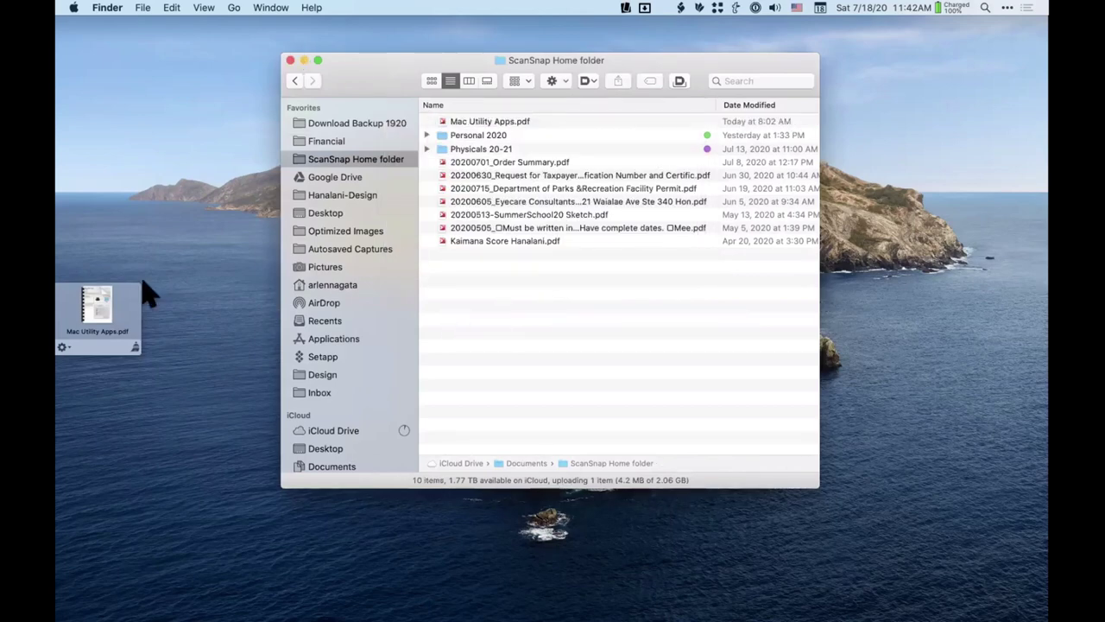
mouse_move(99, 311)
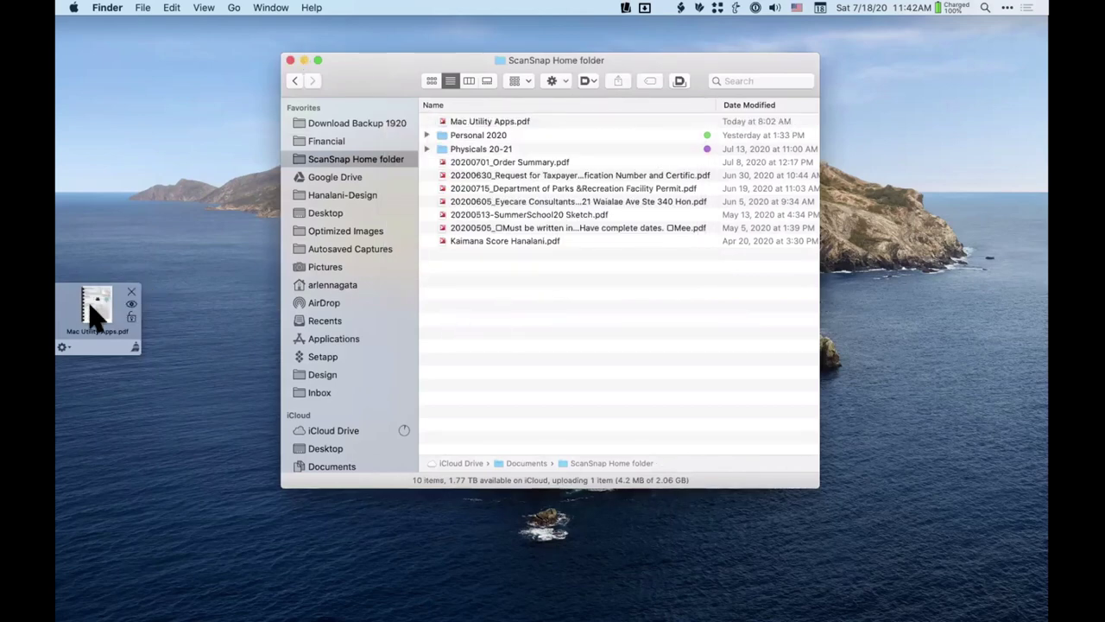
left_click(518, 122)
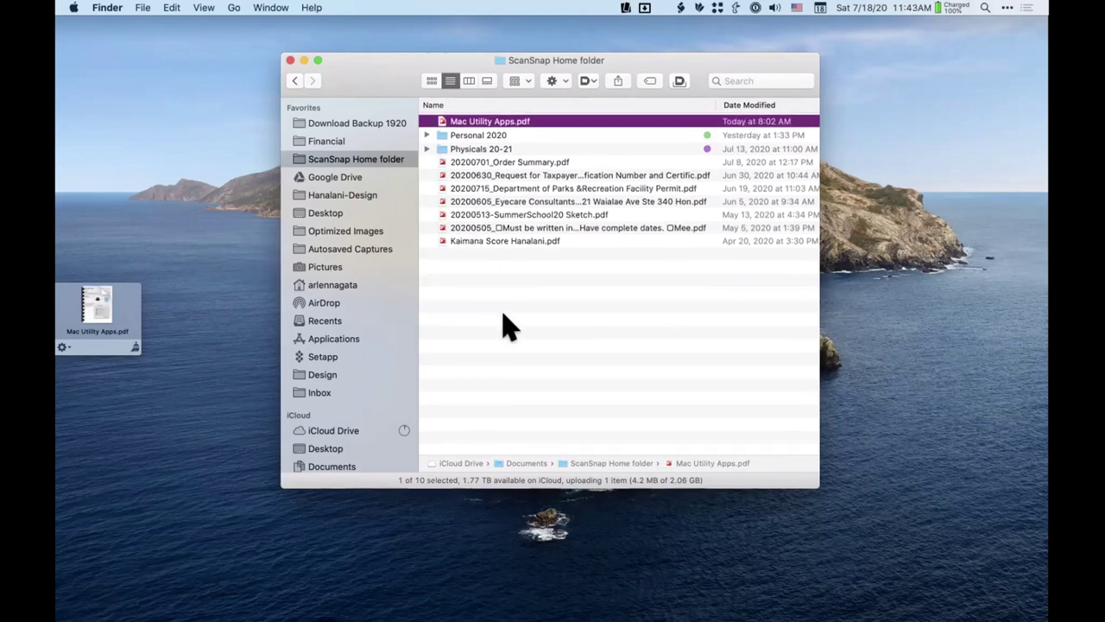
left_click(143, 238)
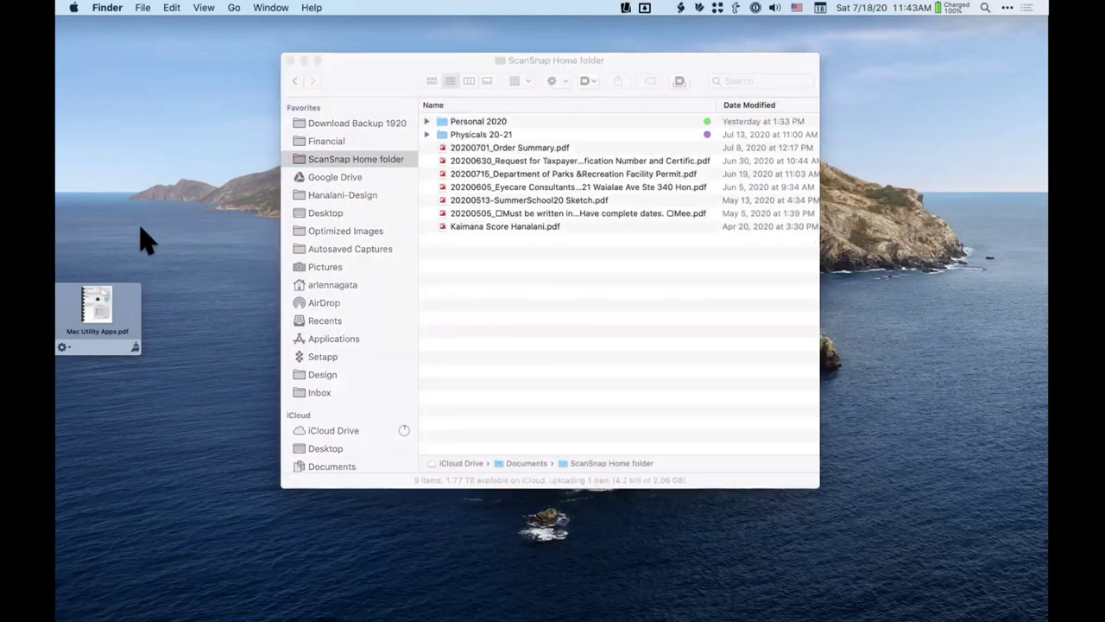
Place the shelved Mac Utility Apps.pdf on the desktop and close the Finder window.
left_click_drag(113, 308, 142, 216)
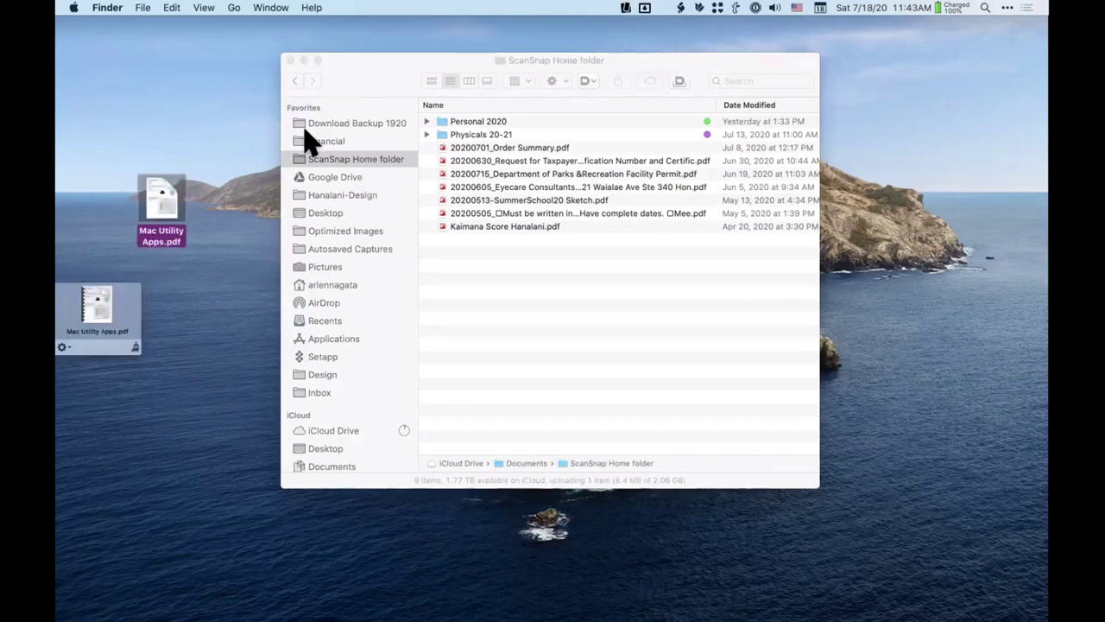
left_click(344, 69)
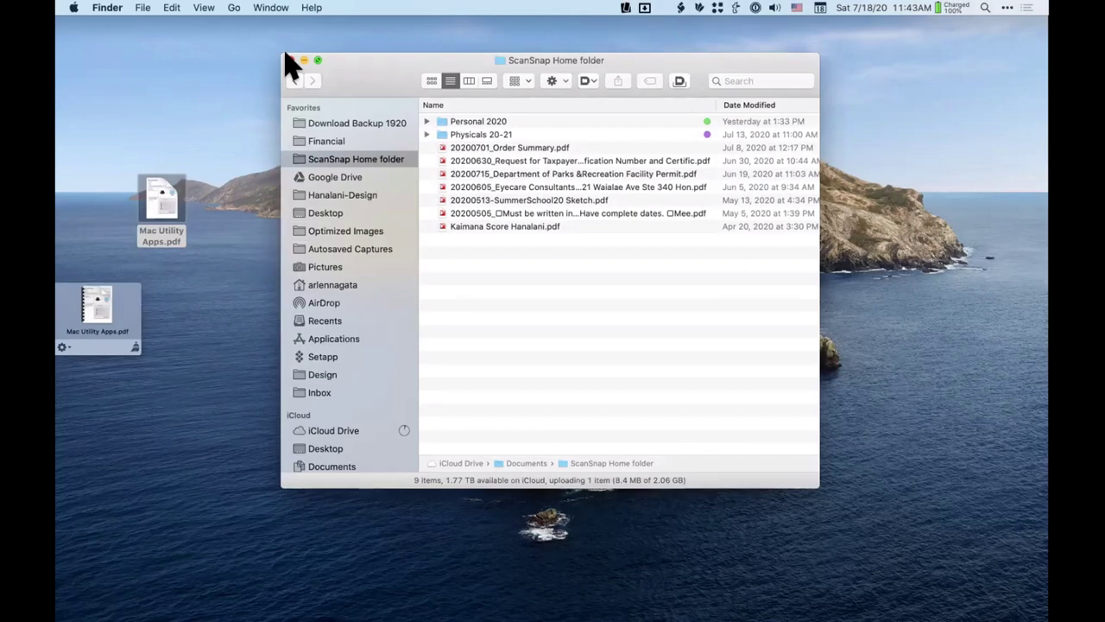
left_click(290, 58)
left_click(383, 147)
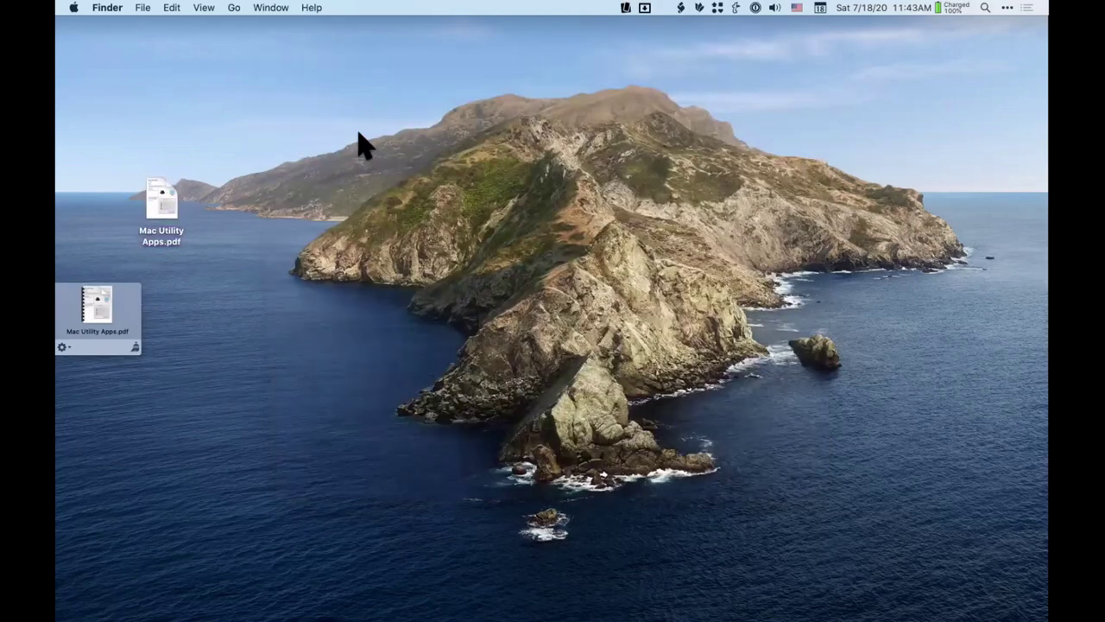
Launch Photos through the Alfred launcher.
key("alt+space")
type("photos")
key("Return")
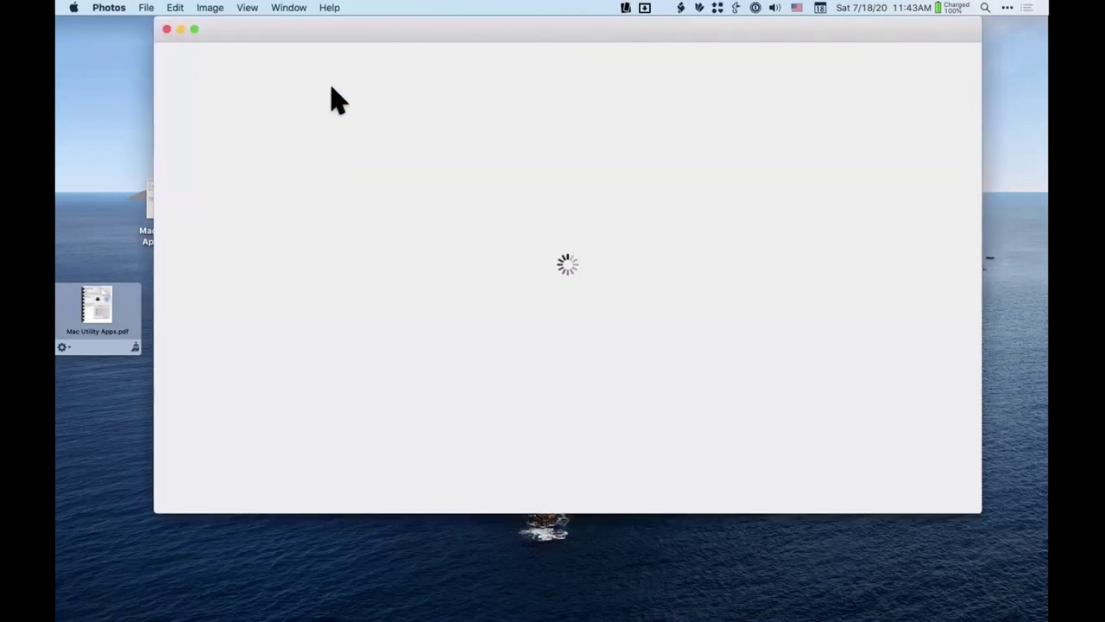
Drag the water bottle photo from the All Photos grid onto the shelf.
left_click_drag(343, 32, 409, 30)
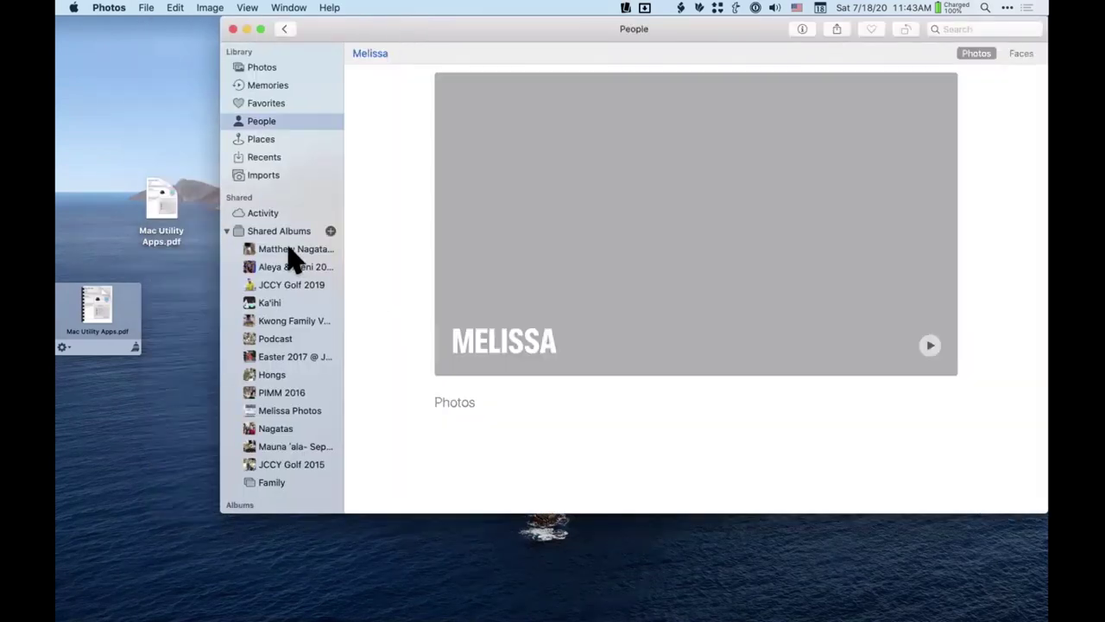
left_click(258, 66)
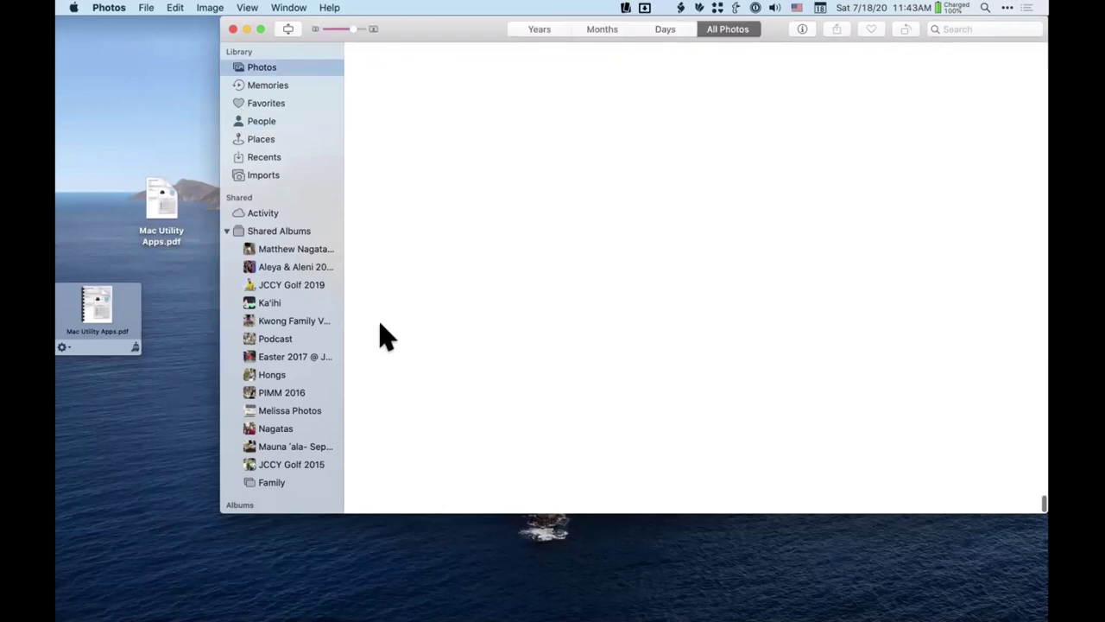
scroll(553, 358, "down", 2)
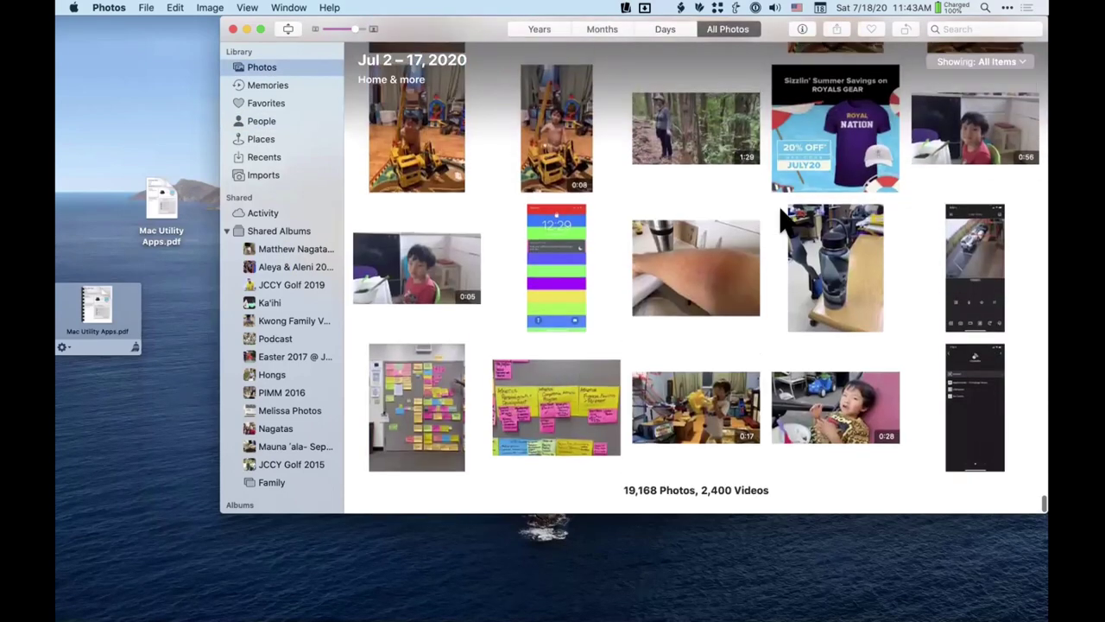
left_click_drag(609, 253, 104, 337)
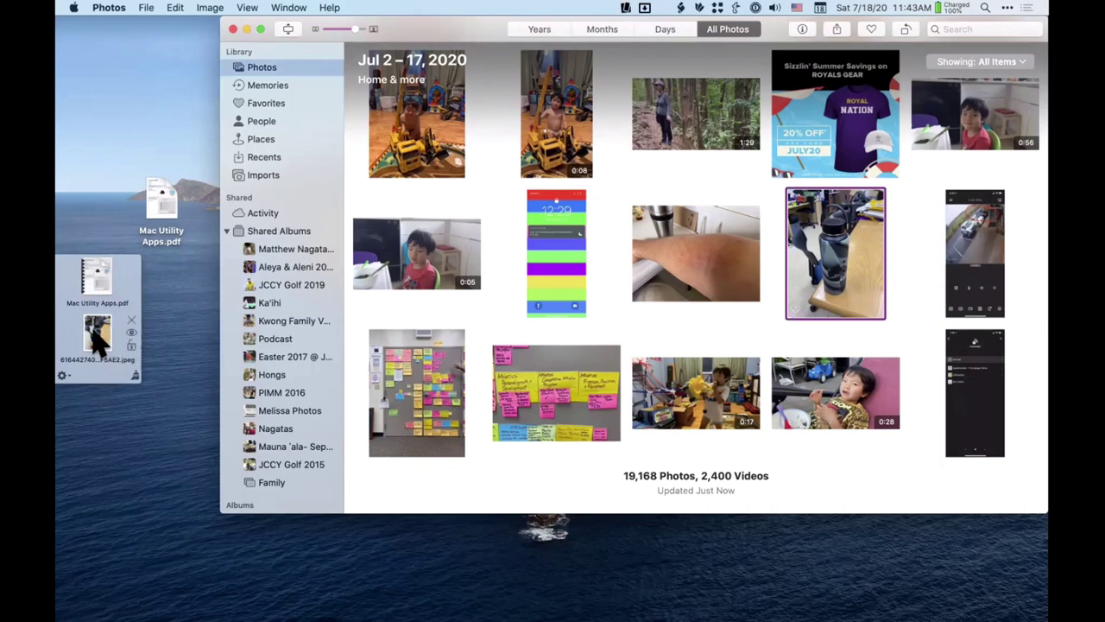
Copy the water bottle jpeg from the shelf onto the desktop.
left_click(97, 341)
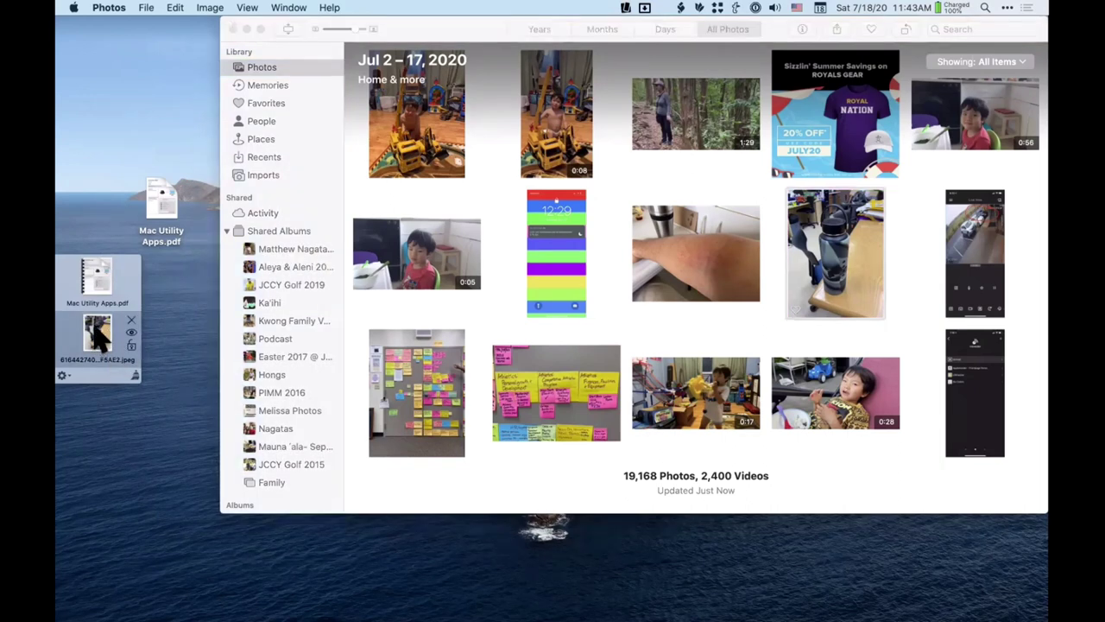
left_click_drag(97, 342, 151, 127)
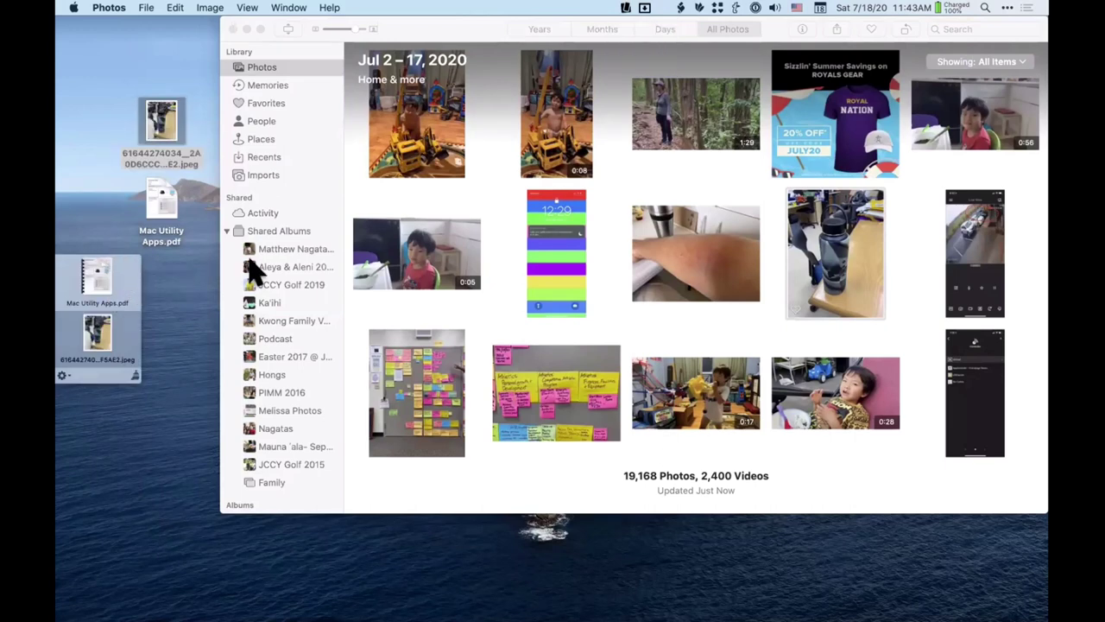
left_click(773, 221)
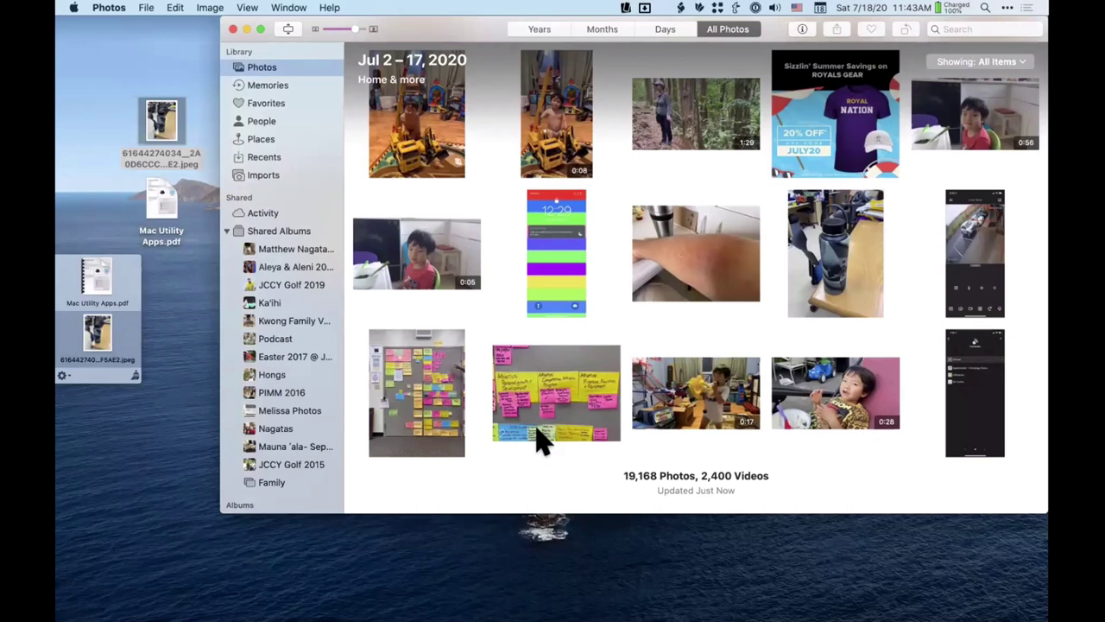
Shelve the sticky-note board, sticky-notes poster and two phone screenshots as one stack.
left_click(458, 428, "super")
left_click(549, 397, "super")
left_click(978, 351, "super")
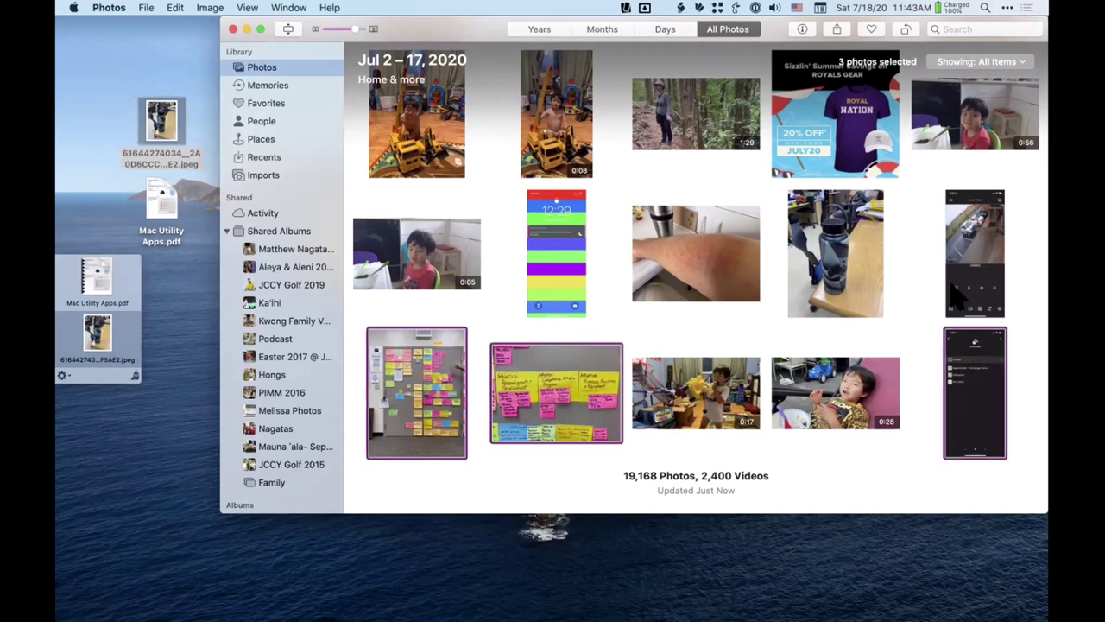
left_click(956, 294, "super")
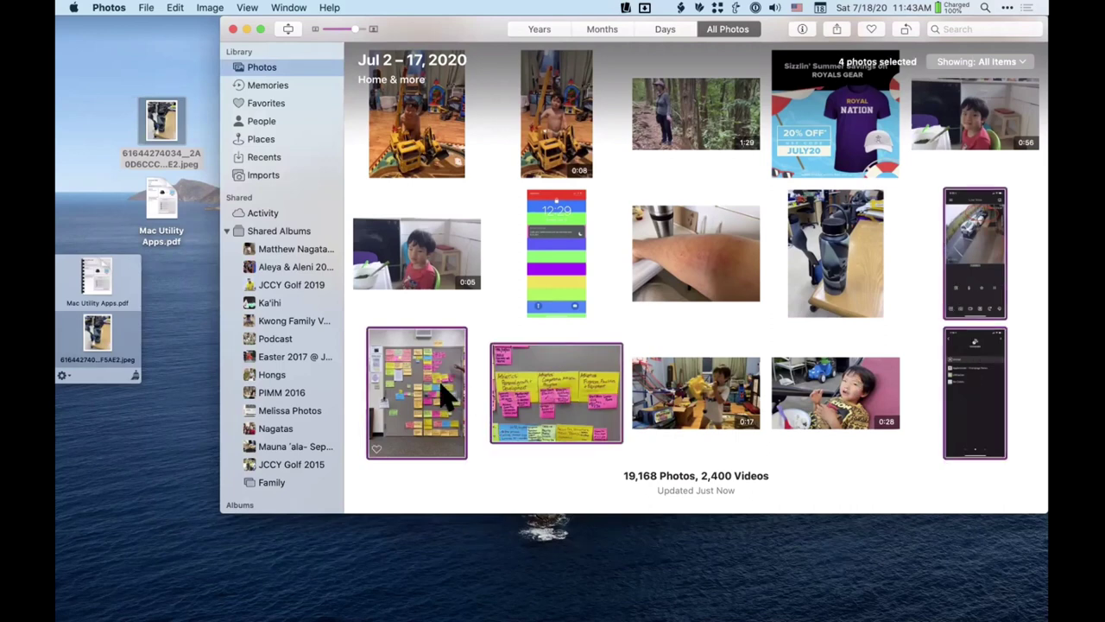
left_click_drag(423, 398, 93, 345)
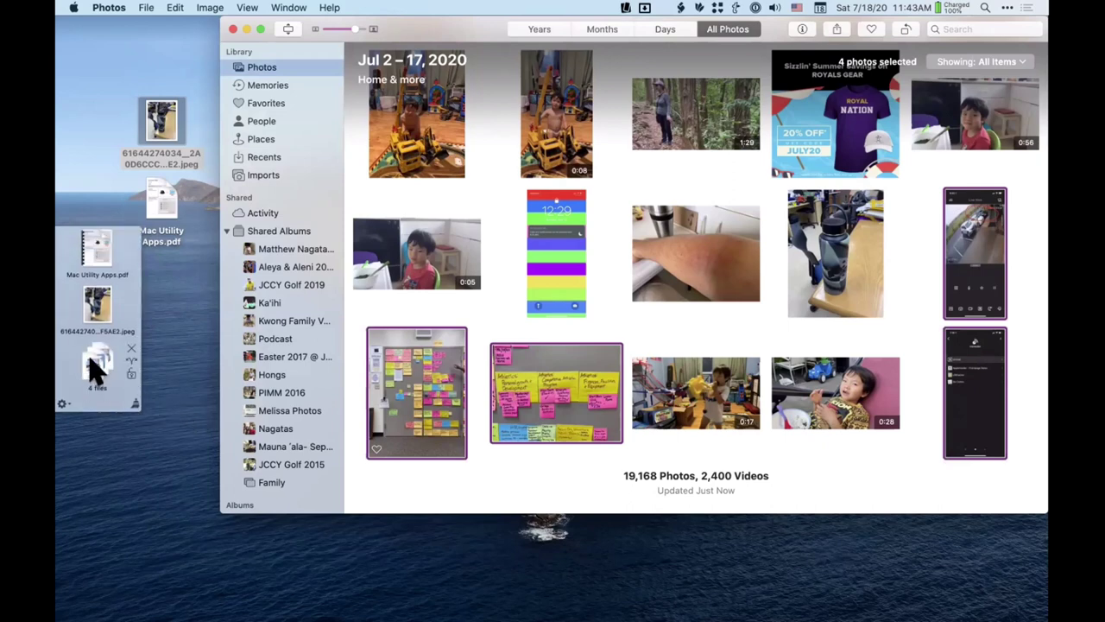
left_click(95, 371)
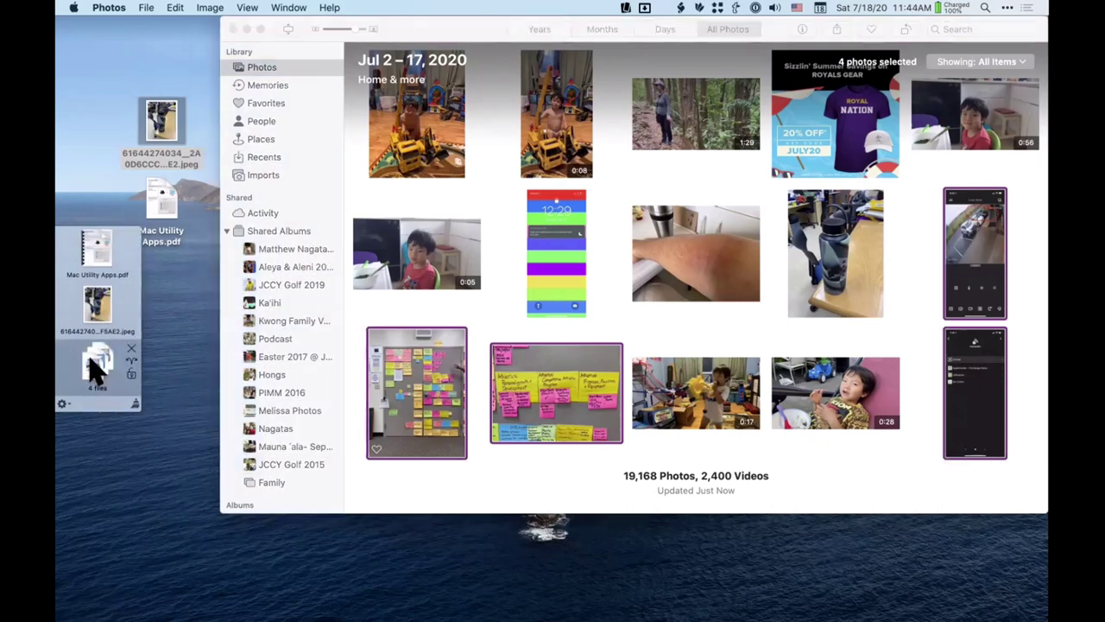
left_click(514, 474)
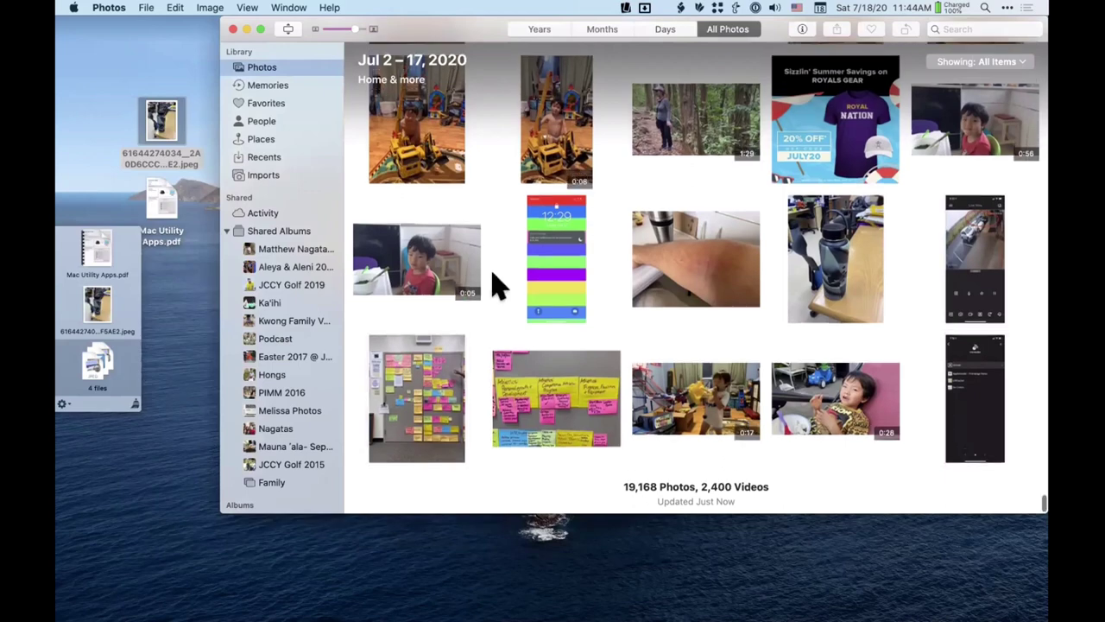
Drag the Sizzlin' Summer Savings ad (1080_SAP.png) from Photos onto the shelf.
scroll(499, 285, "up", 5)
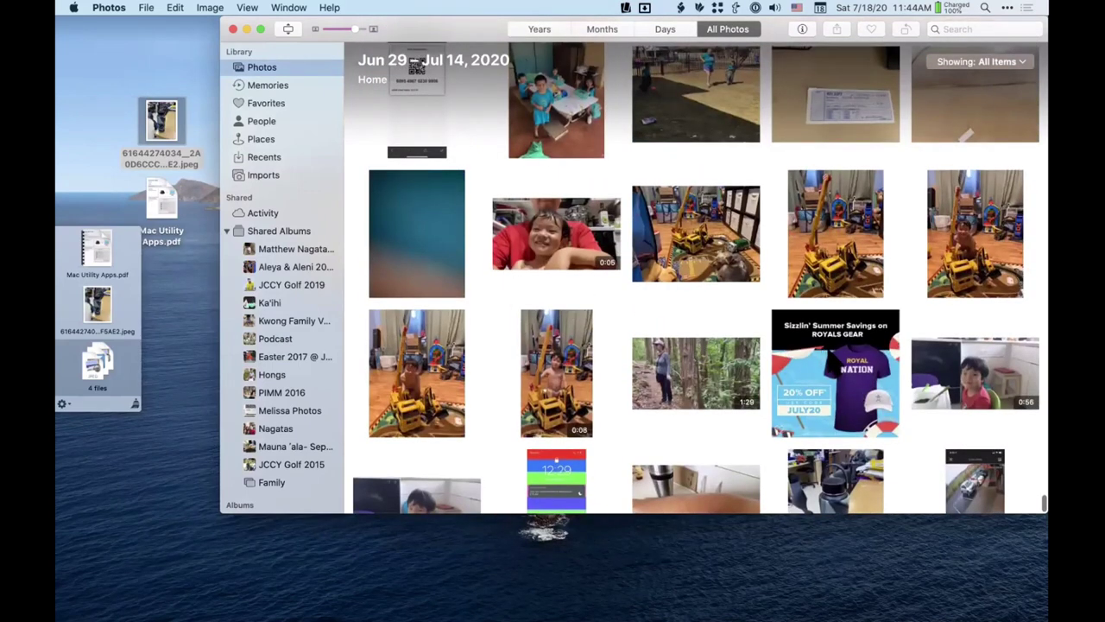
left_click_drag(835, 367, 95, 323)
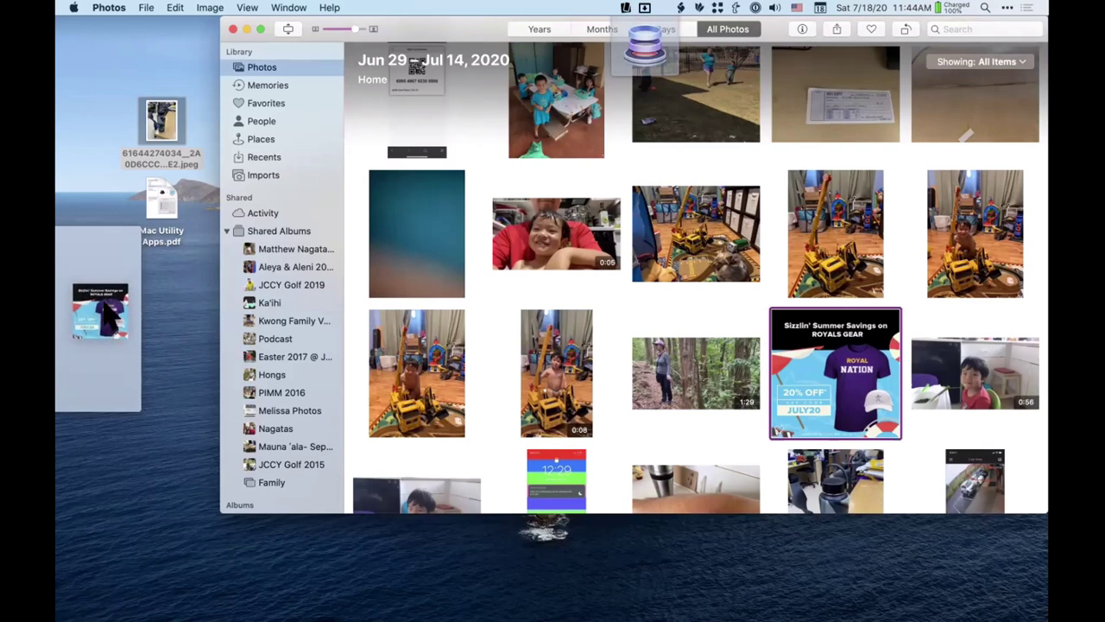
mouse_move(108, 315)
left_mouse_down()
mouse_move(147, 358)
mouse_move(197, 333)
mouse_move(89, 326)
mouse_move(89, 316)
left_mouse_up()
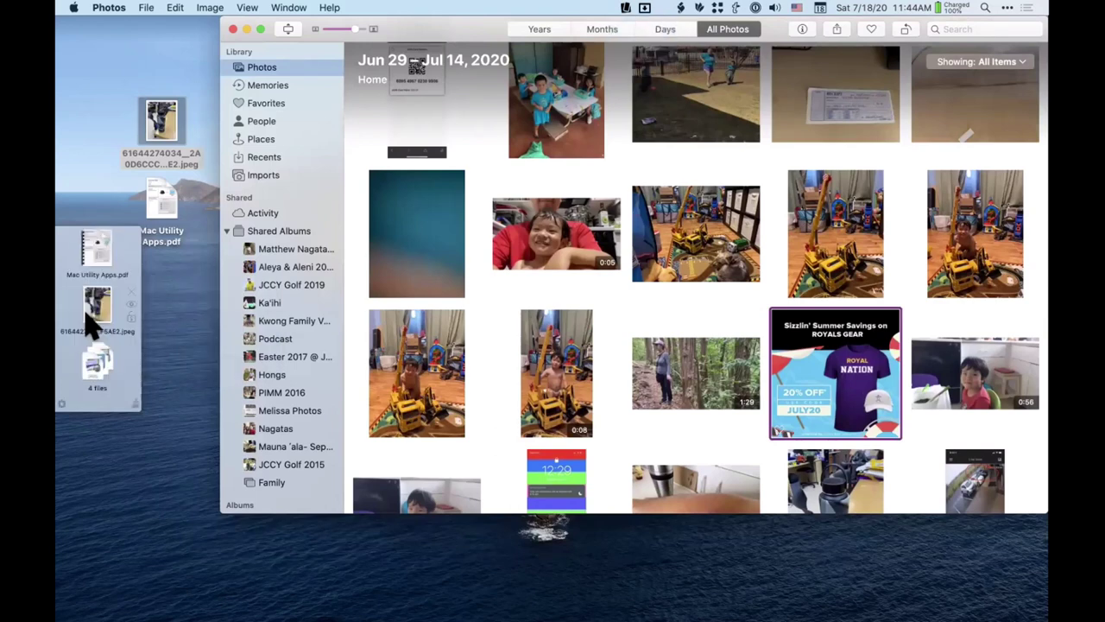
mouse_move(99, 380)
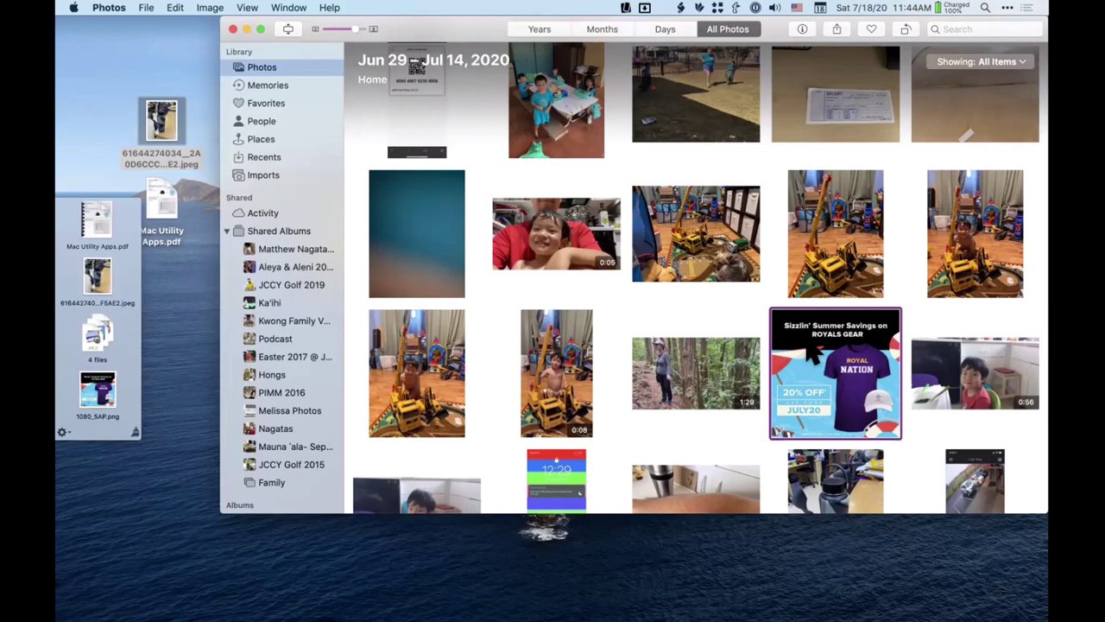
left_click_drag(820, 354, 102, 350)
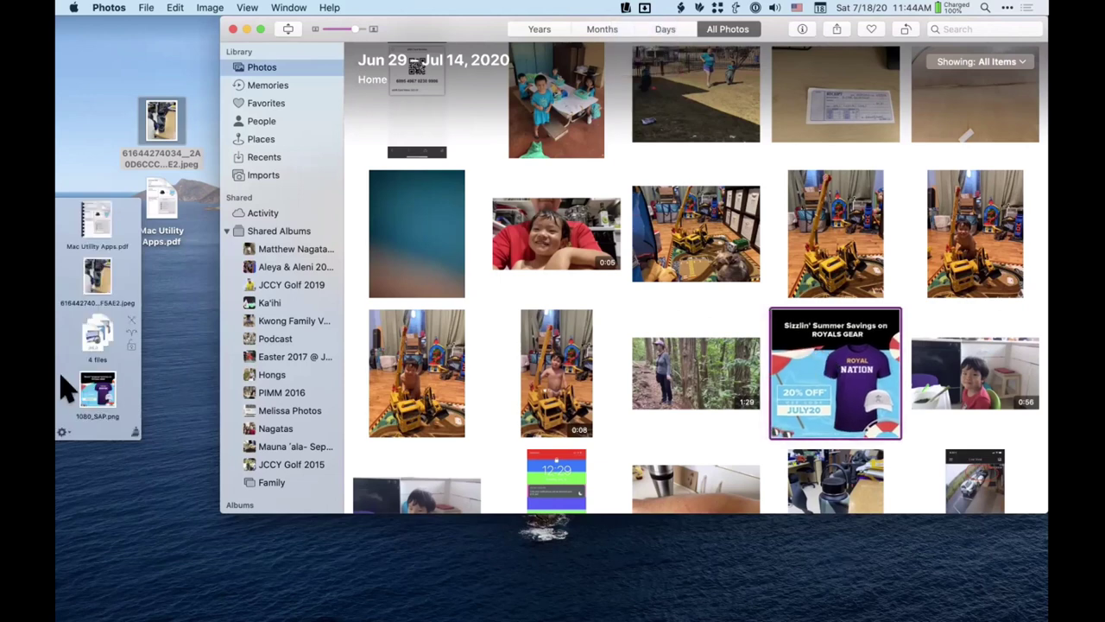
mouse_move(123, 401)
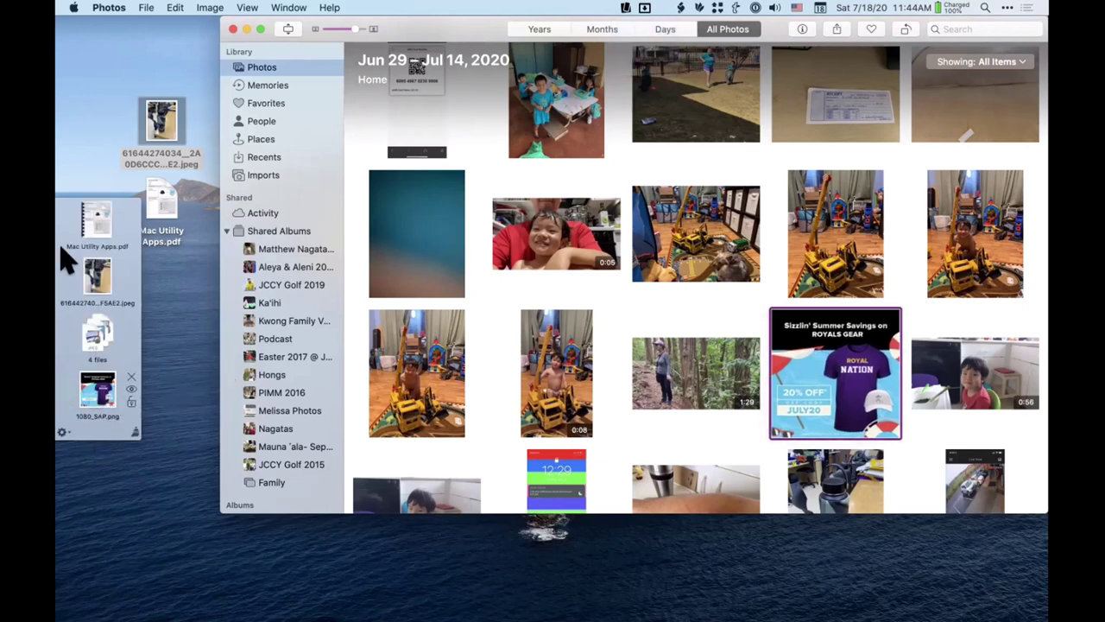
mouse_move(85, 335)
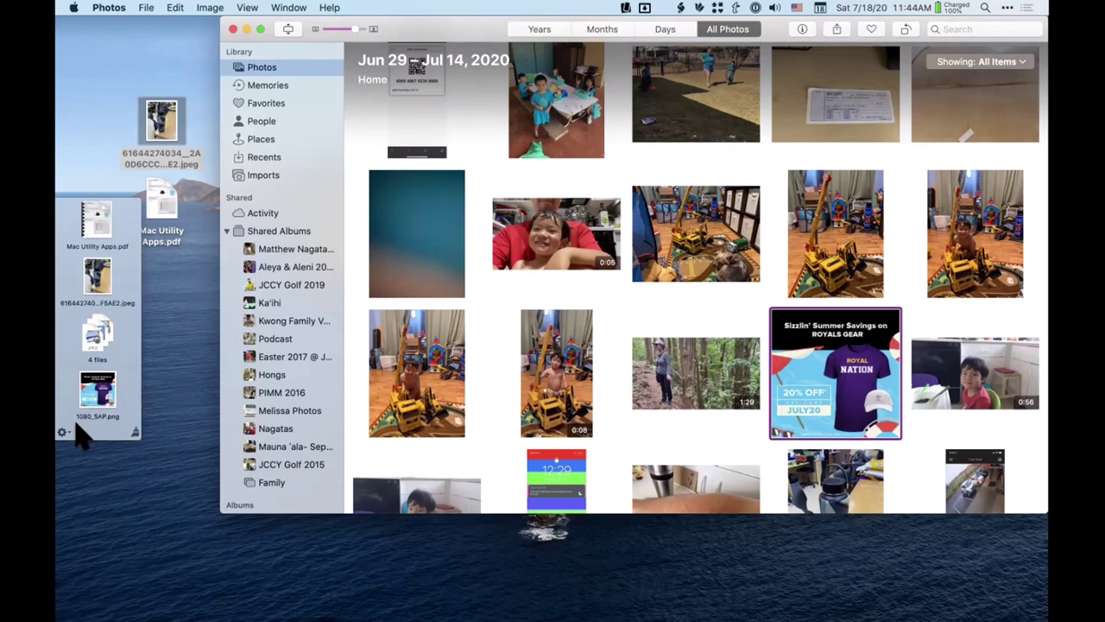
Nudge the Photos window aside and select the water bottle jpeg and Mac Utility Apps.pdf on the desktop.
left_click(98, 391)
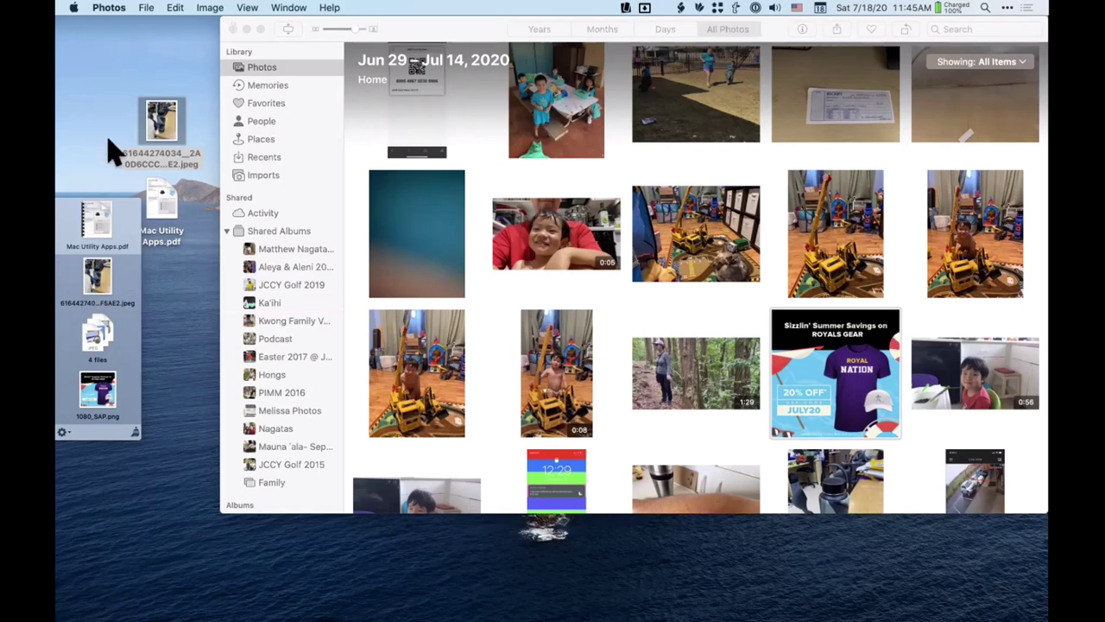
left_click(440, 30)
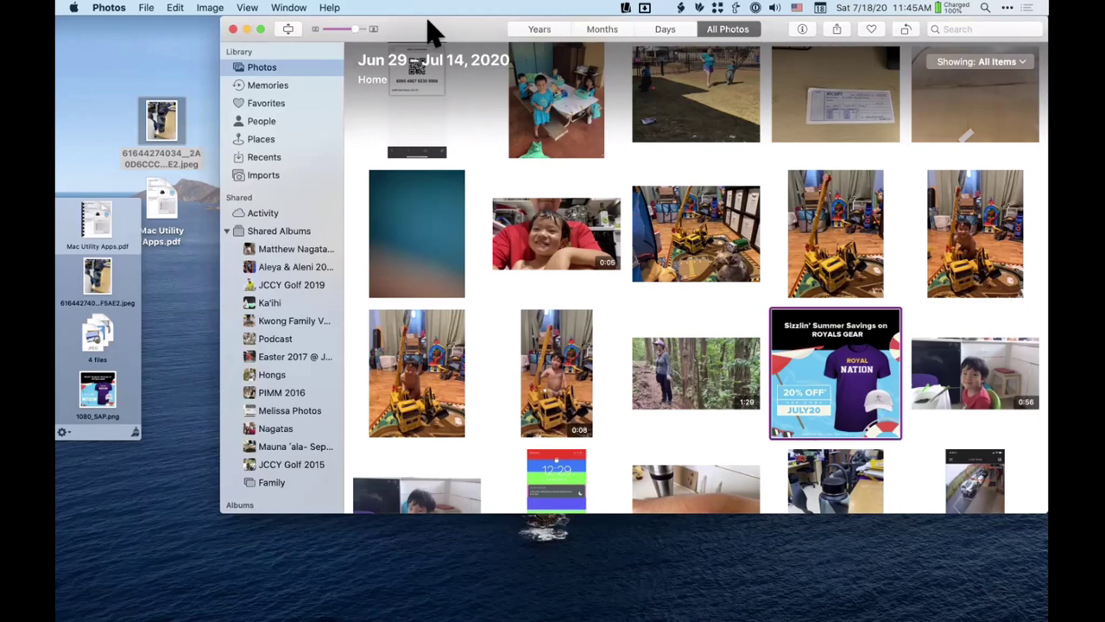
mouse_move(432, 31)
left_mouse_down()
mouse_move(399, 30)
mouse_move(432, 30)
left_mouse_up()
left_click_drag(178, 67, 177, 273)
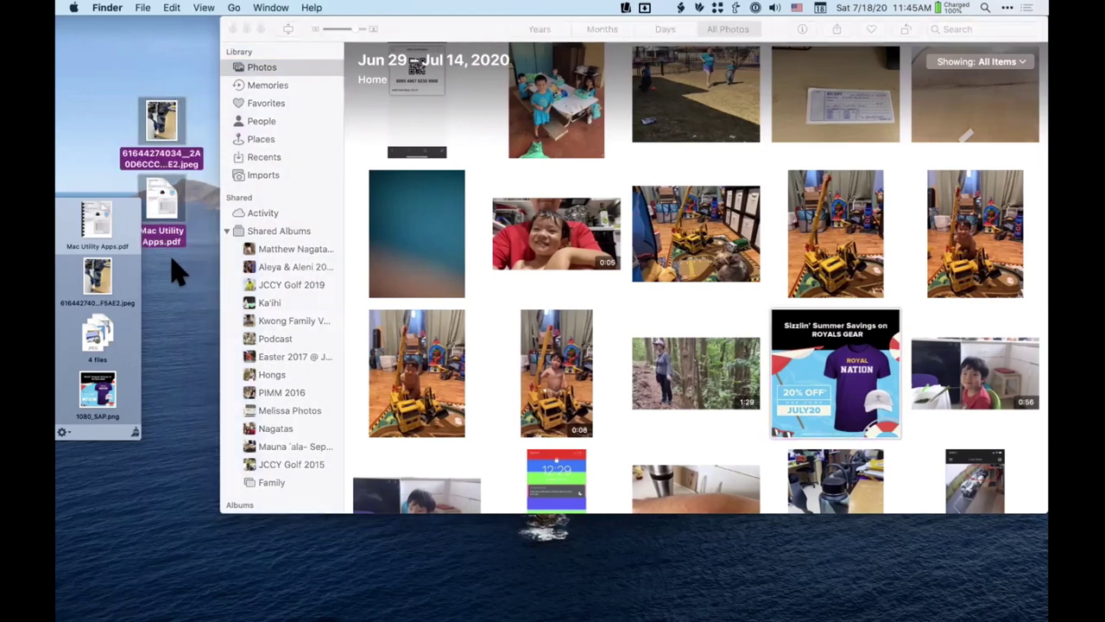